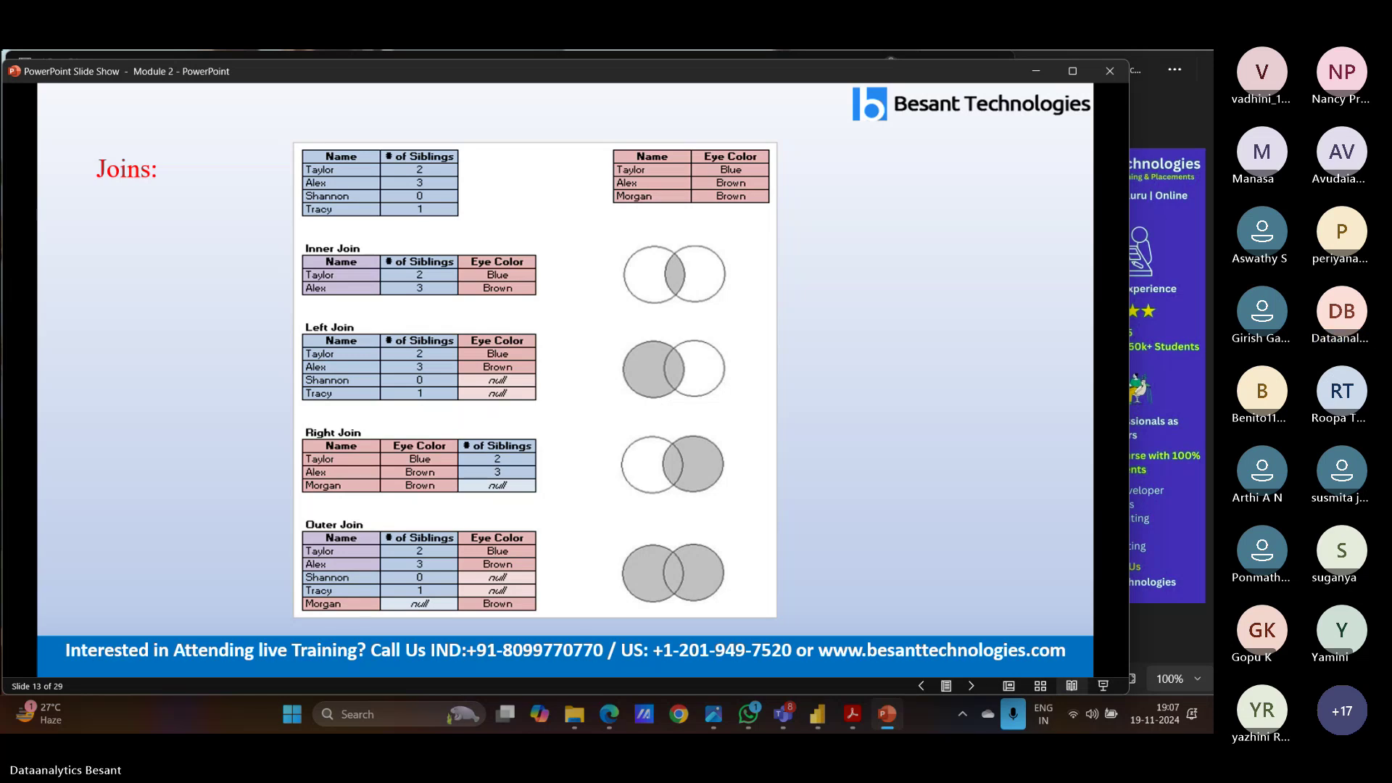
Step: Advance the slide show from the Joins slide past Unions through the Appending queries slides to slide 19
{"action": "left_click", "coordinate": [971, 685]}
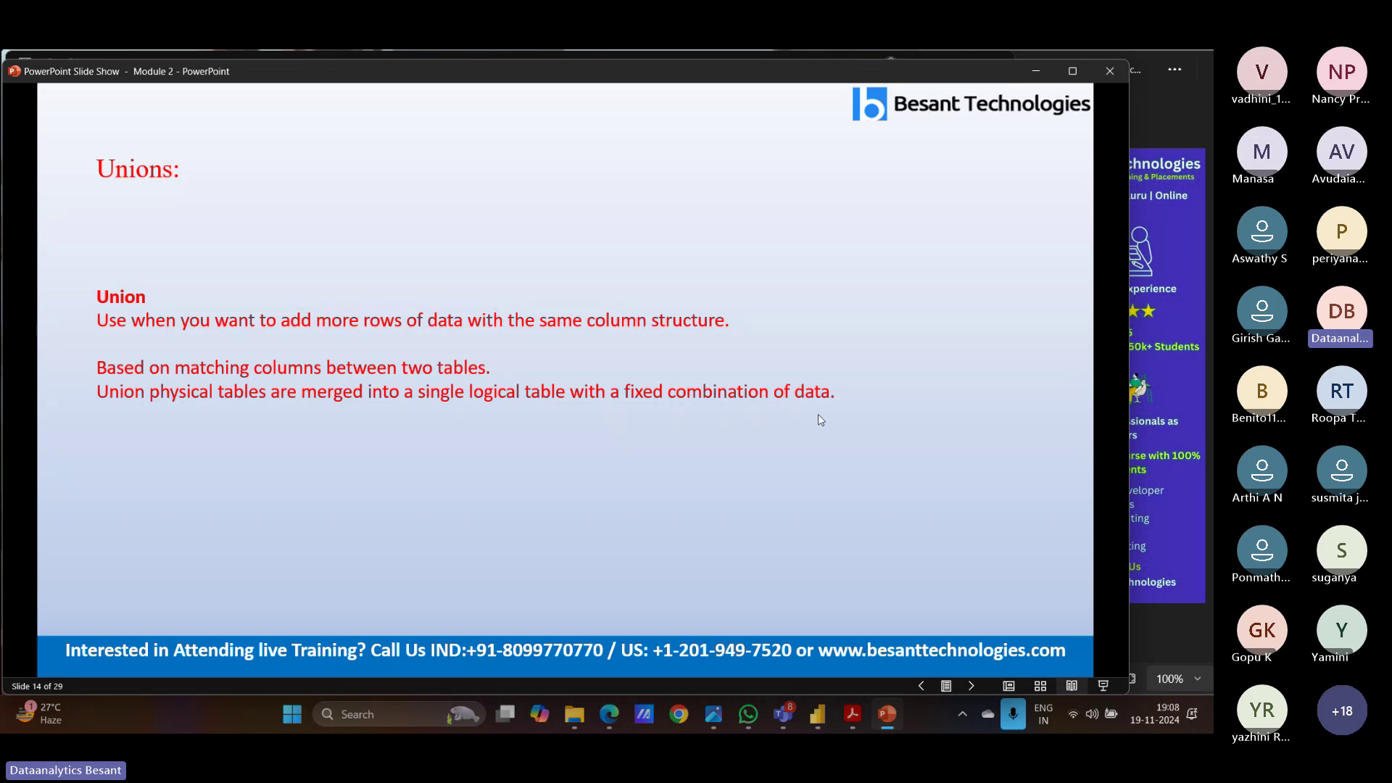
{"action": "left_click", "coordinate": [748, 422]}
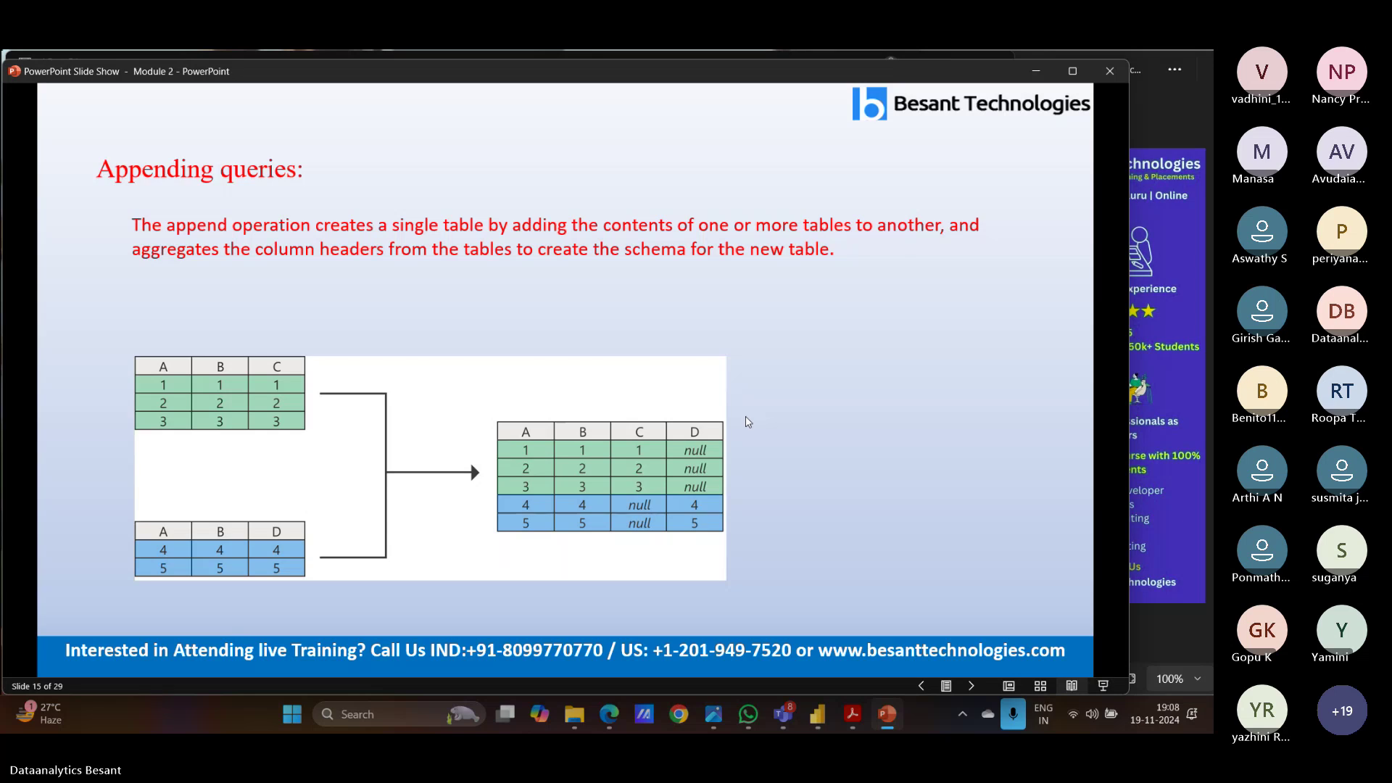
{"action": "left_click", "coordinate": [748, 422]}
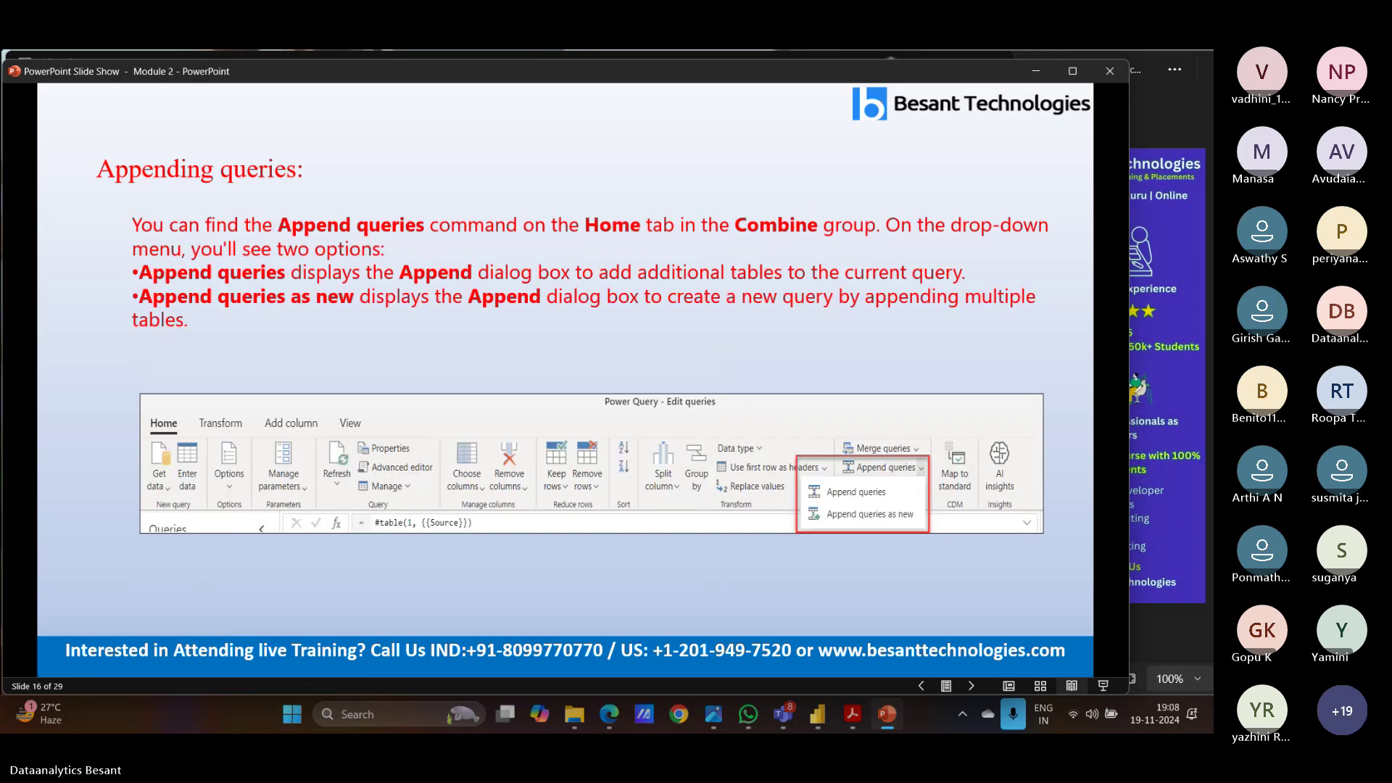
{"action": "key", "text": "Right"}
{"action": "key", "text": "Right"}
{"action": "key", "text": "Right"}
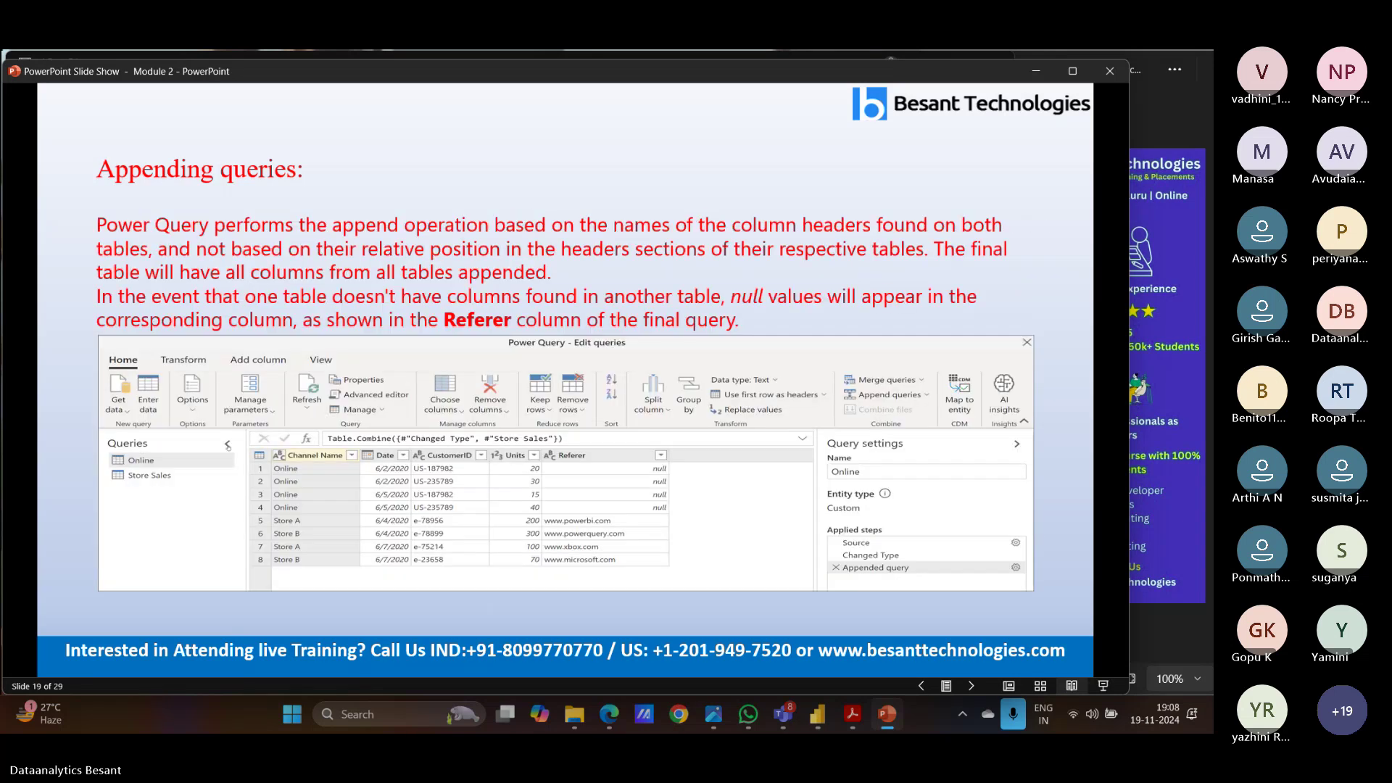
Step: Return to the first Appending queries slide and review the append diagram, the command options and the two append modes with example tables
{"action": "key", "text": "Left"}
{"action": "key", "text": "Left"}
{"action": "key", "text": "Left"}
{"action": "key", "text": "Left"}
{"action": "key", "text": "Left"}
{"action": "key", "text": "Right"}
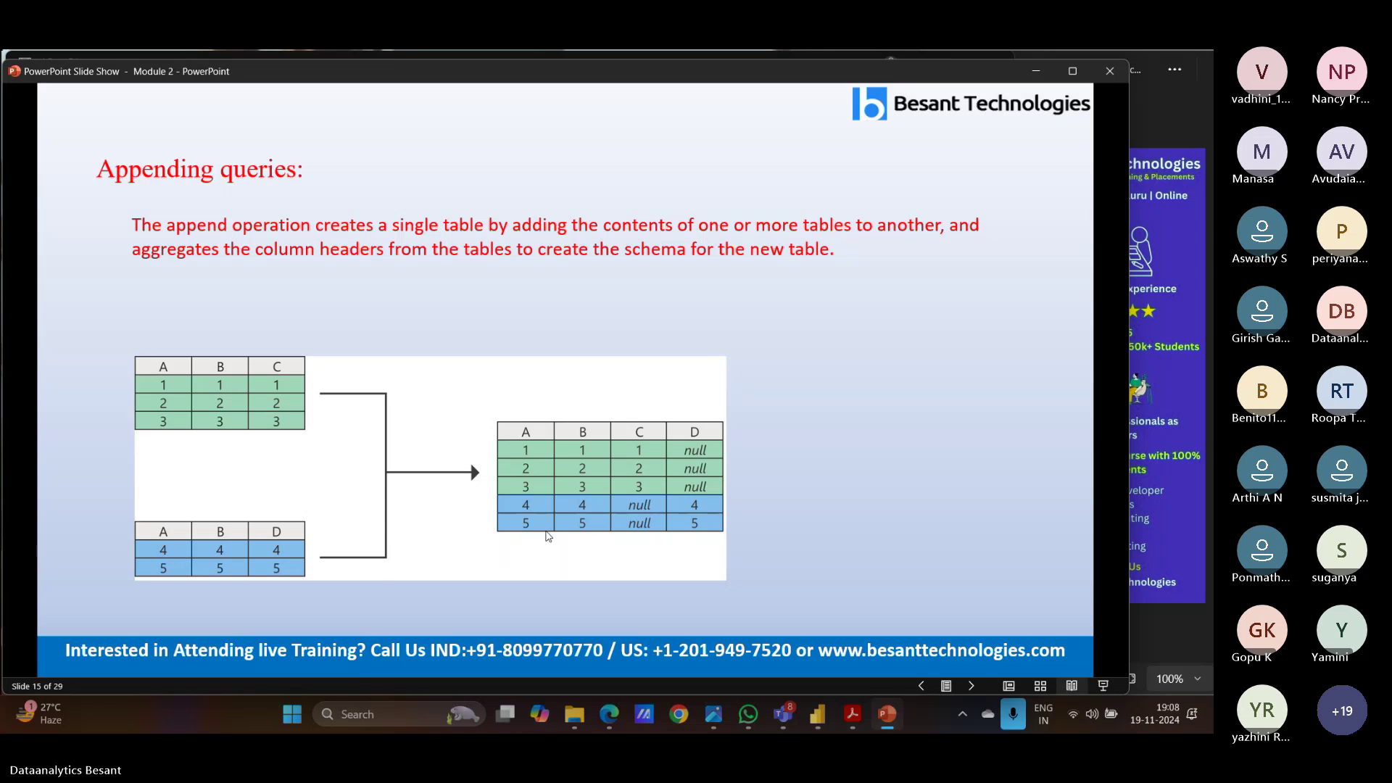
{"action": "key", "text": "Right"}
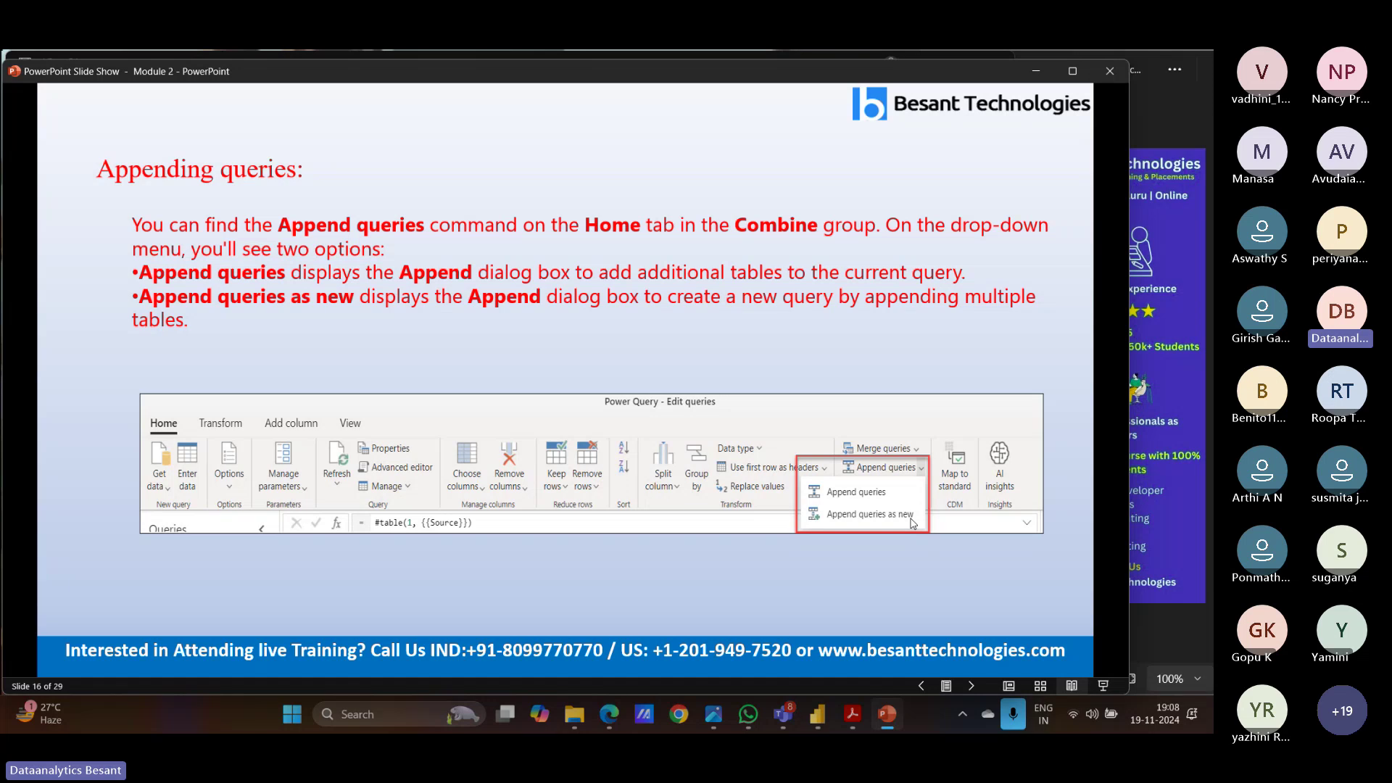
{"action": "key", "text": "Right"}
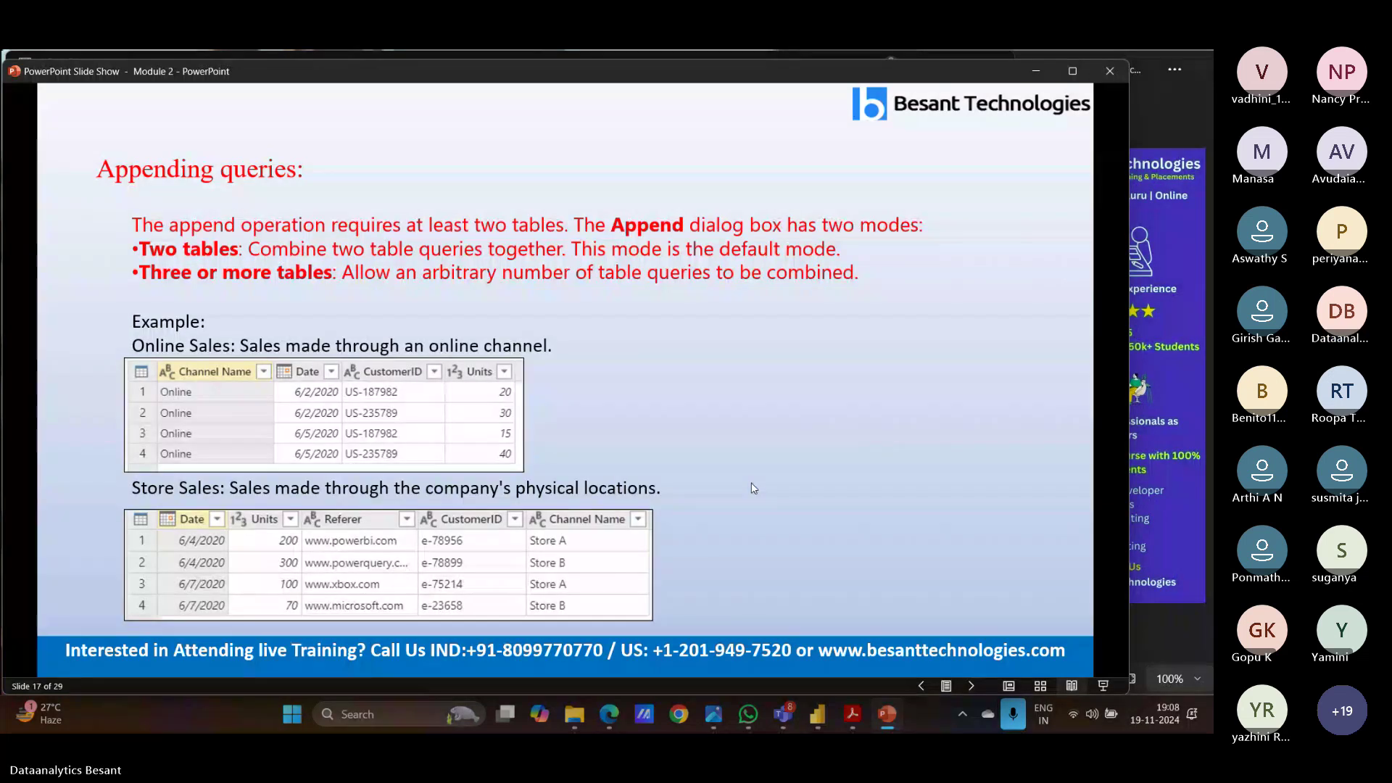
{"action": "key", "text": "Right"}
{"action": "key", "text": "Left"}
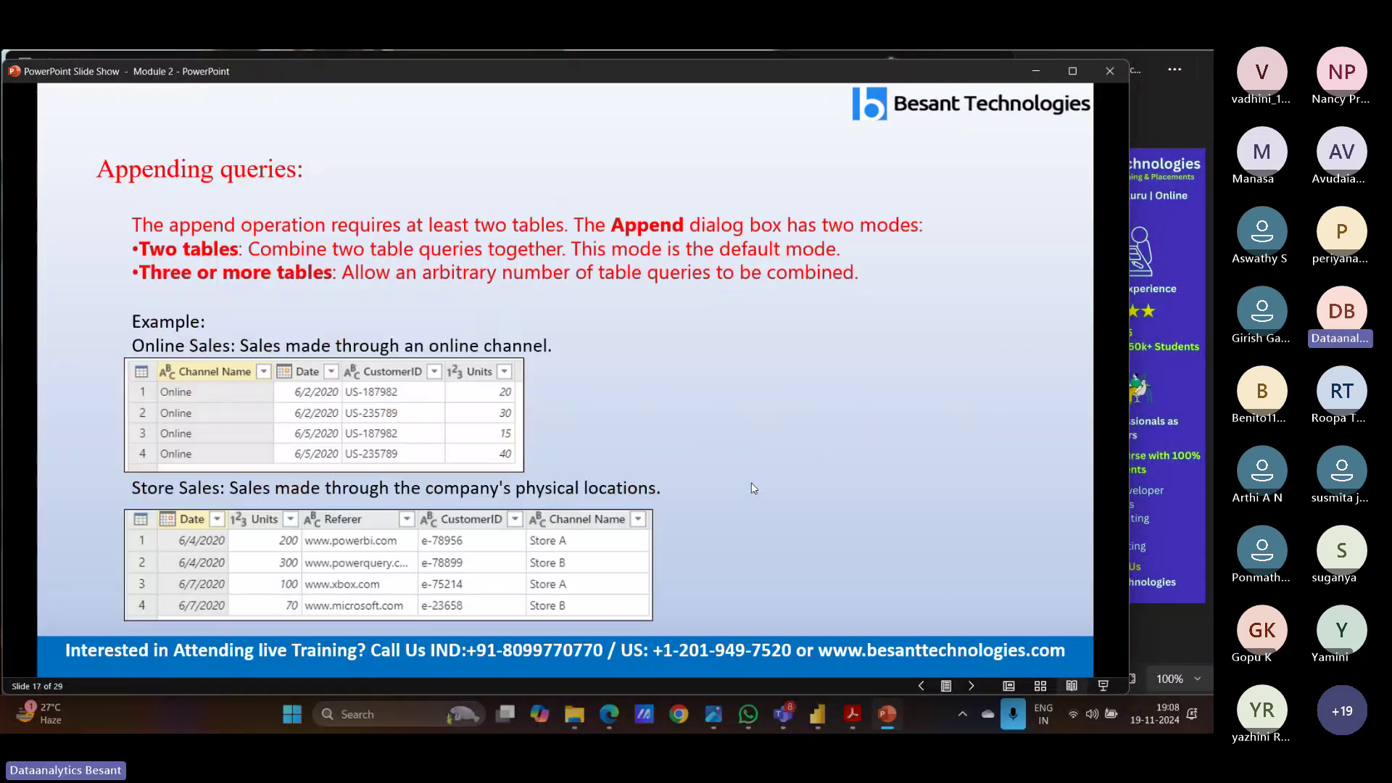
{"action": "key", "text": "Left"}
{"action": "key", "text": "Right"}
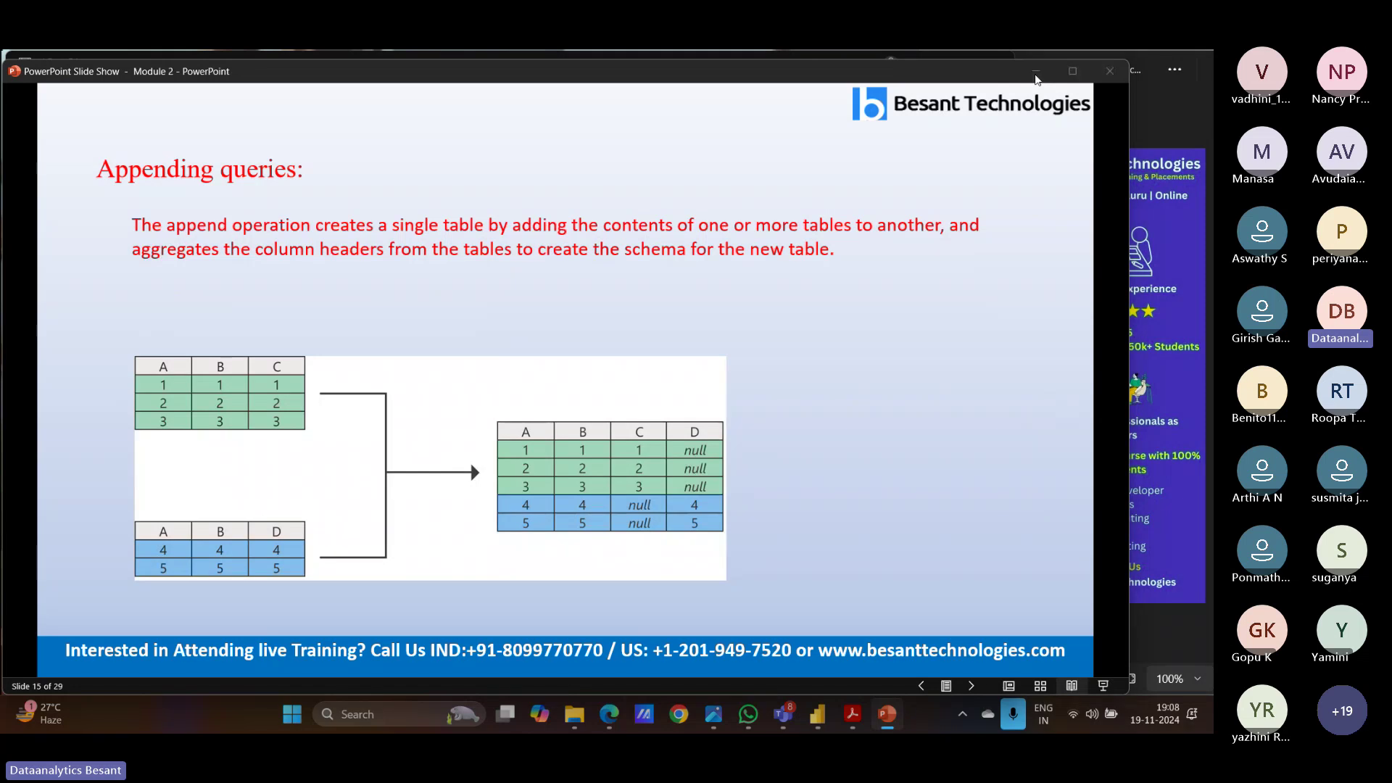
Step: Switch to Power BI Desktop, create a blank report and start importing data from an Excel workbook
{"action": "key", "text": "alt+Tab"}
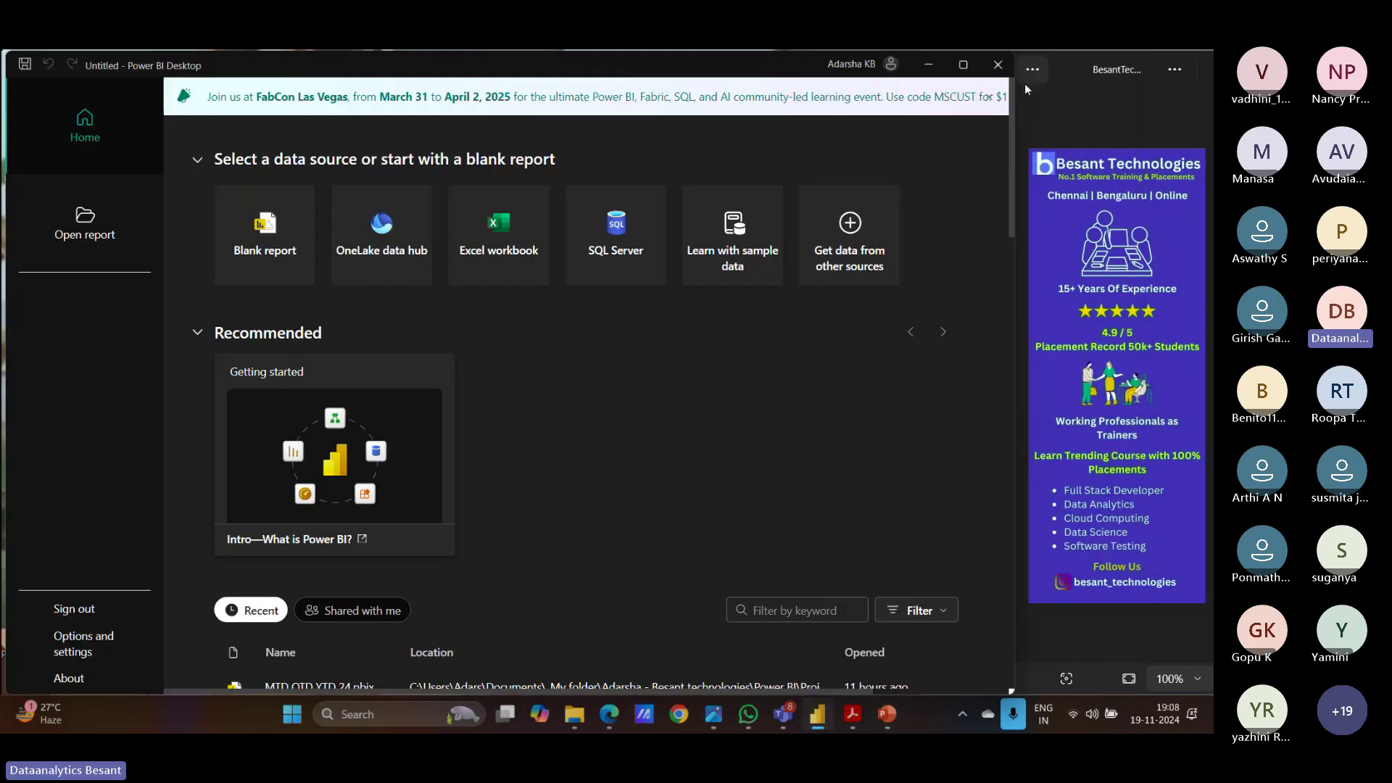
{"action": "left_click", "coordinate": [269, 231]}
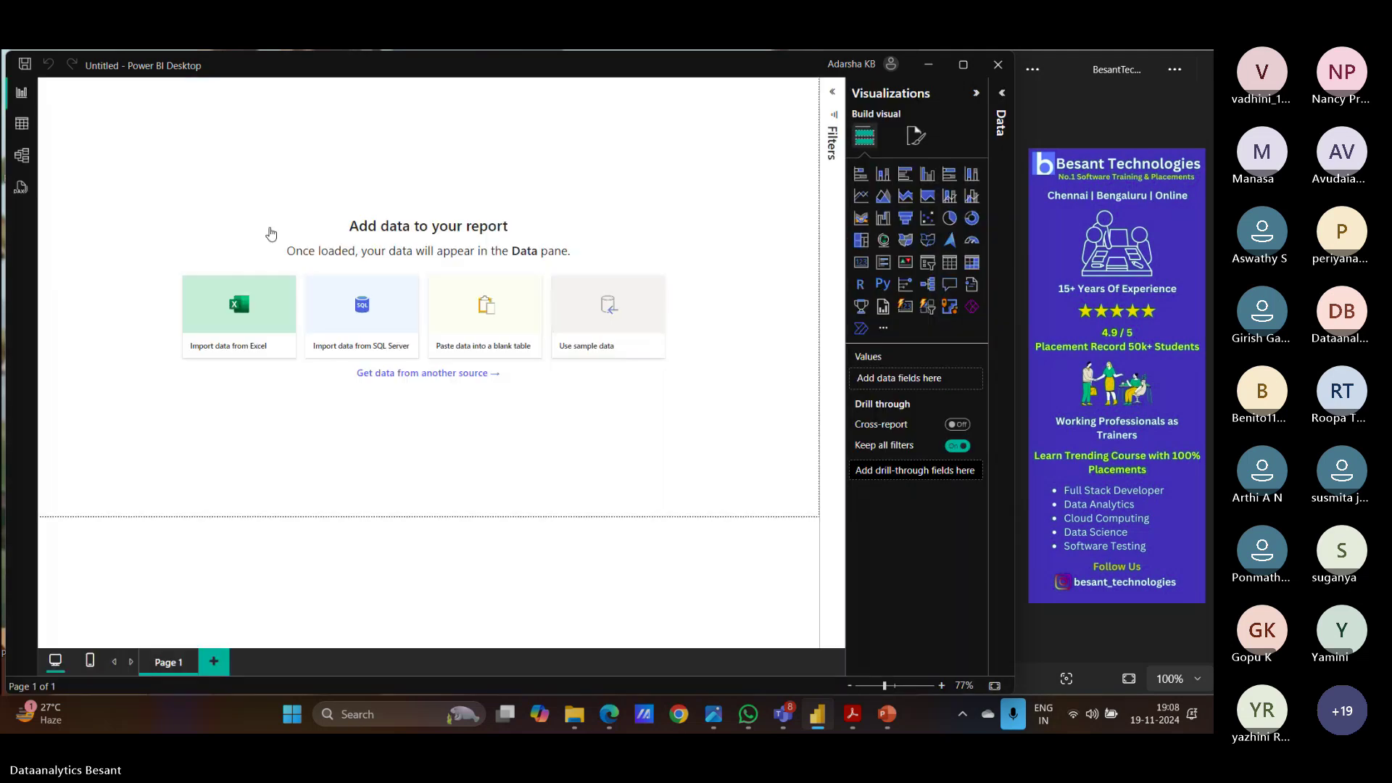
{"action": "left_click", "coordinate": [161, 152]}
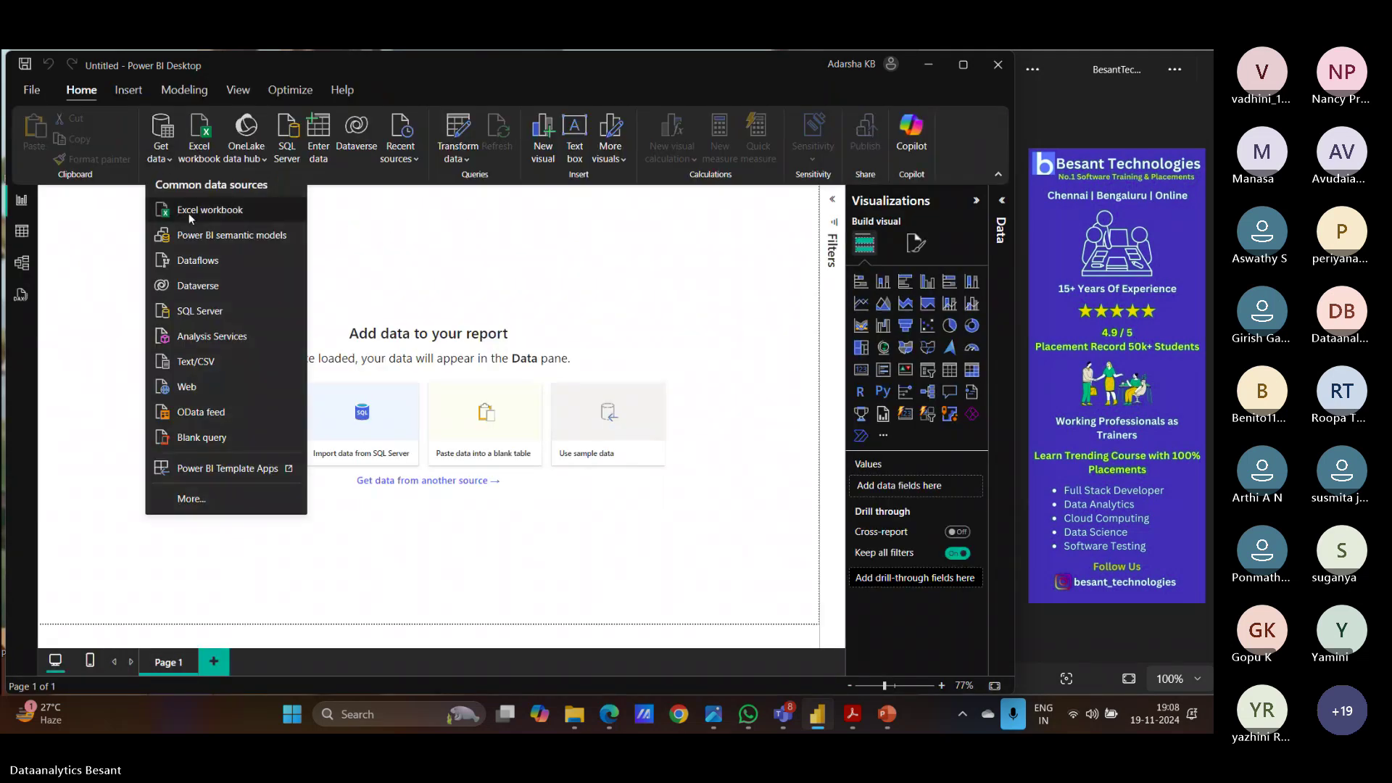
{"action": "left_click", "coordinate": [188, 213]}
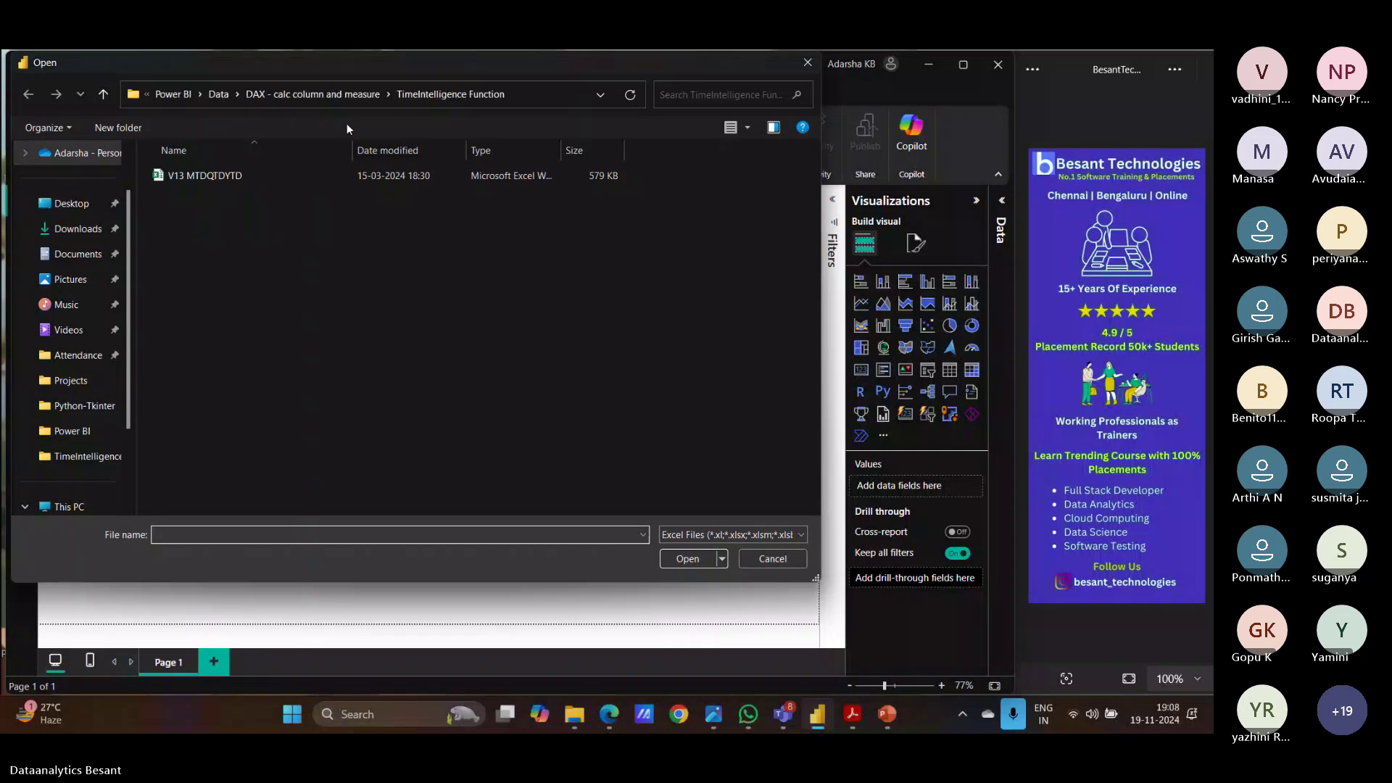
Step: Browse to the Append folder inside the Power BI Data folder
{"action": "left_click", "coordinate": [218, 94]}
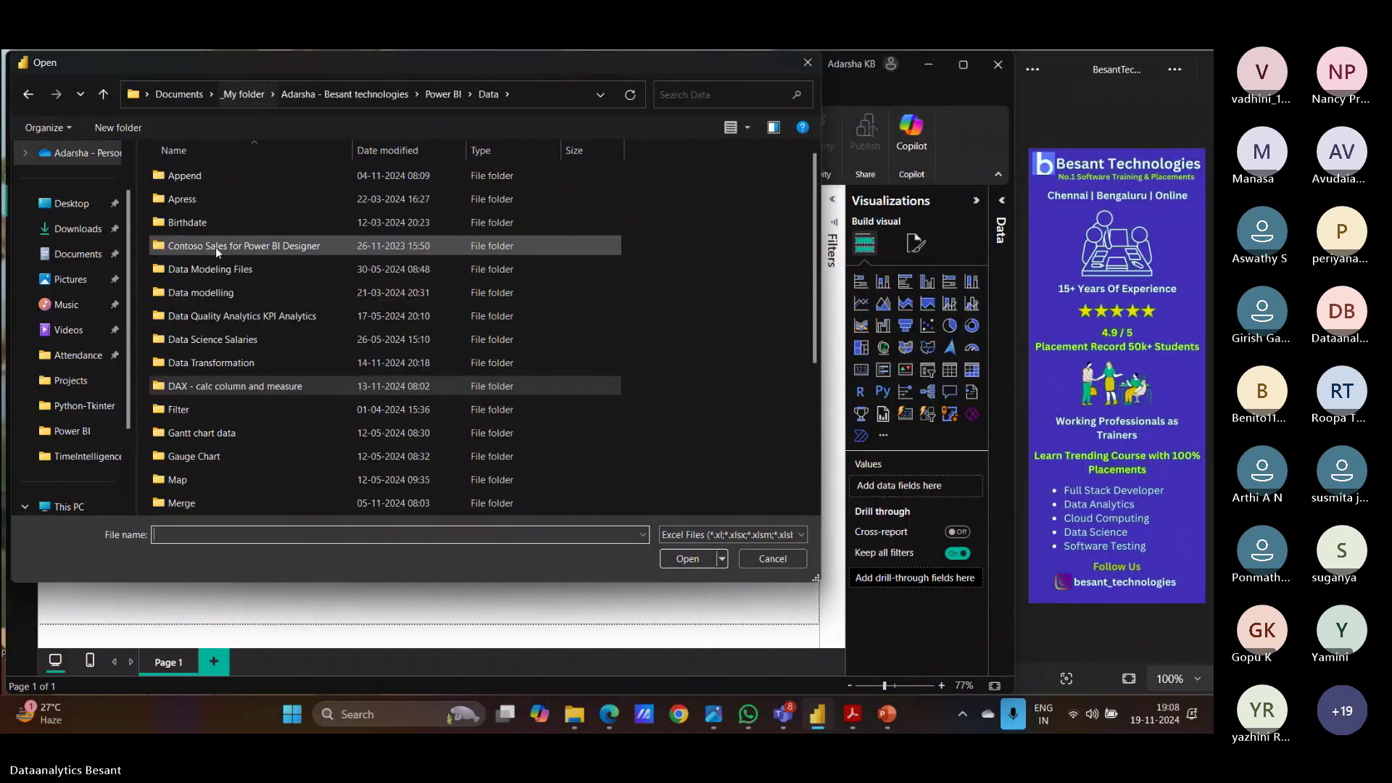
{"action": "scroll", "coordinate": [213, 398], "scroll_direction": "down", "scroll_amount": 2}
{"action": "scroll", "coordinate": [213, 398], "scroll_direction": "up", "scroll_amount": 2}
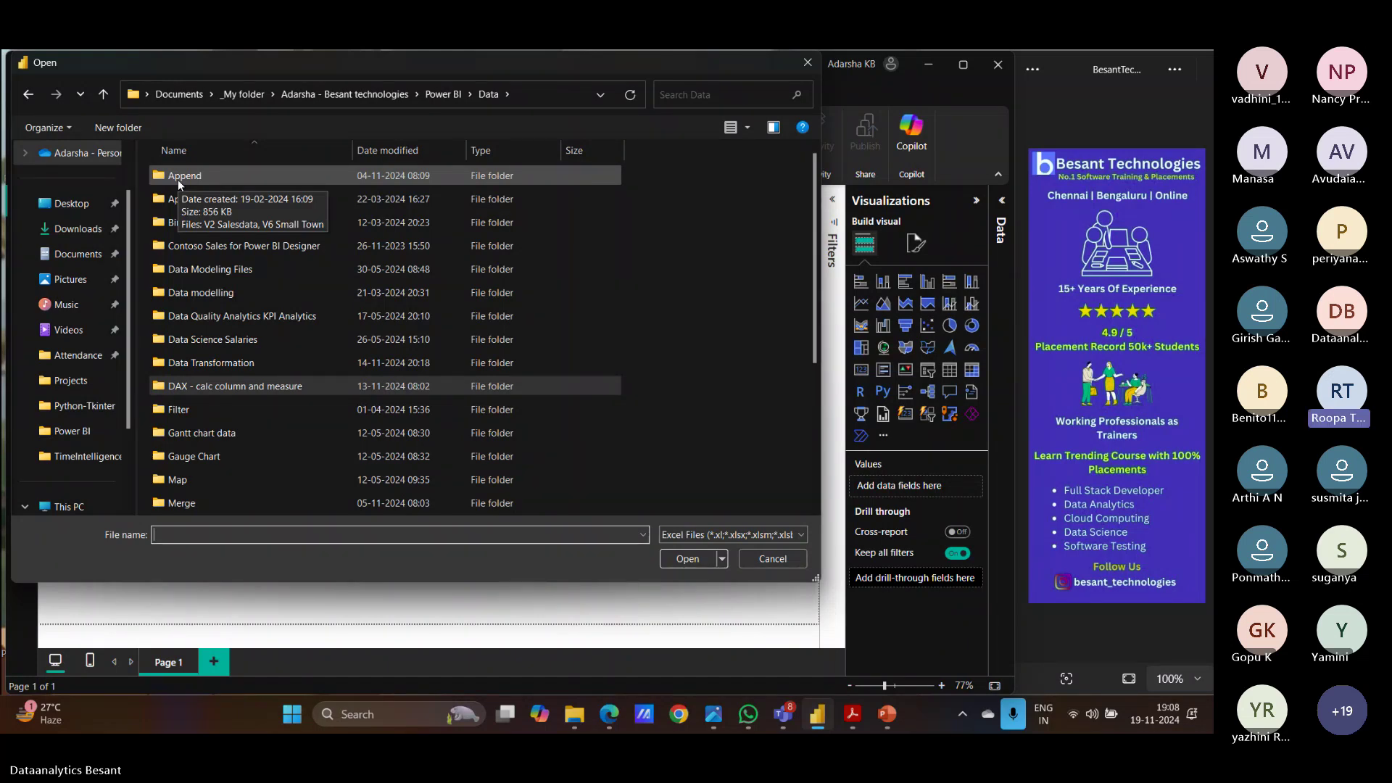
{"action": "double_click", "coordinate": [177, 178]}
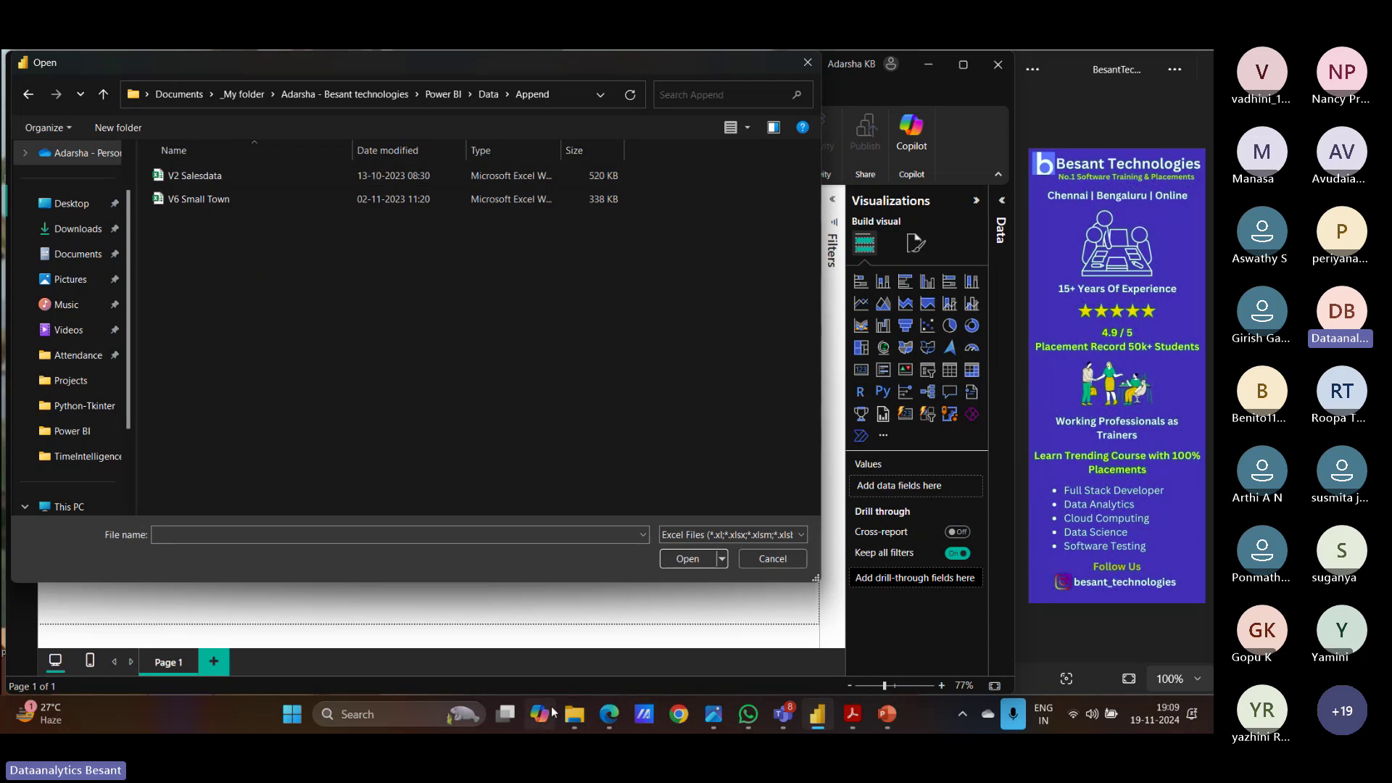
Step: Switch to File Explorer and open the V2 Salesdata and V6 Small Town workbooks from the Append folder in Excel
{"action": "left_click", "coordinate": [574, 714]}
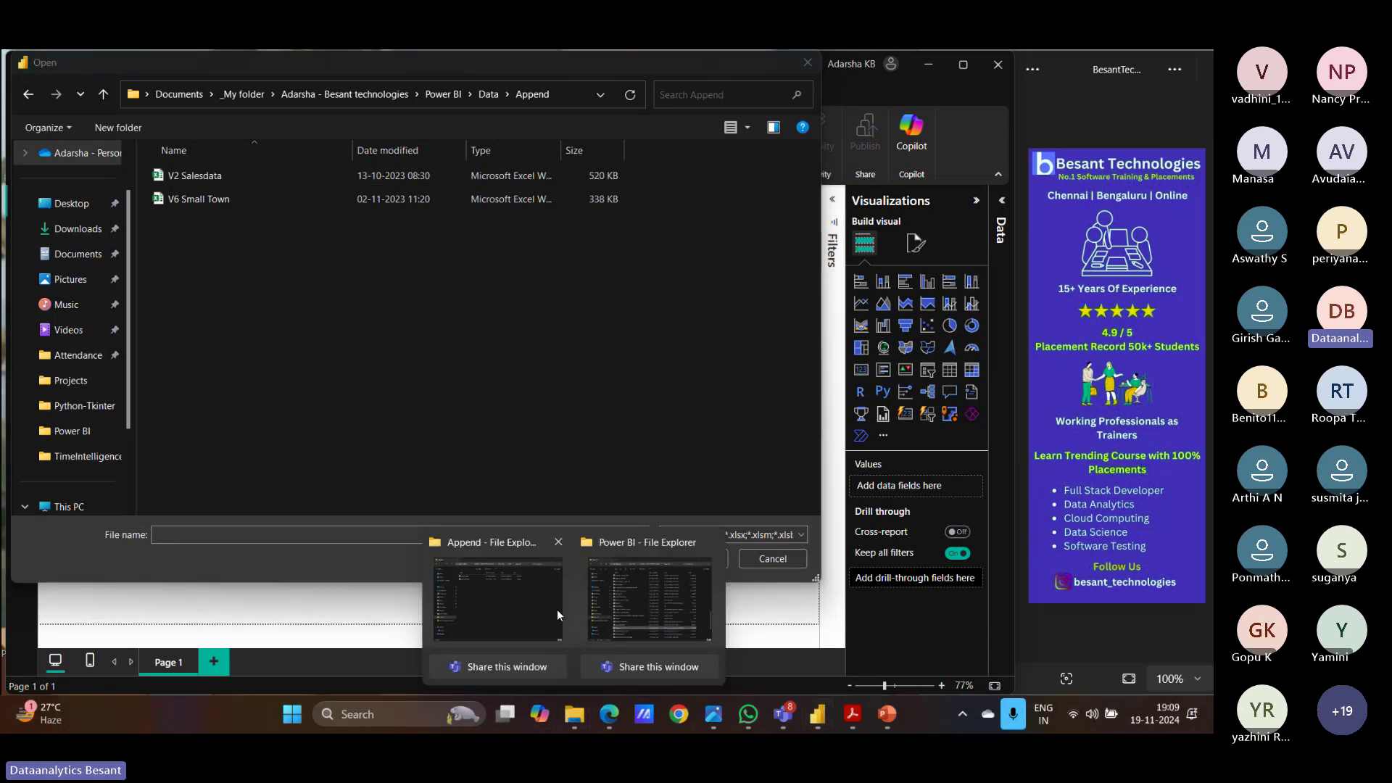
{"action": "left_click", "coordinate": [557, 609]}
{"action": "left_click", "coordinate": [289, 198]}
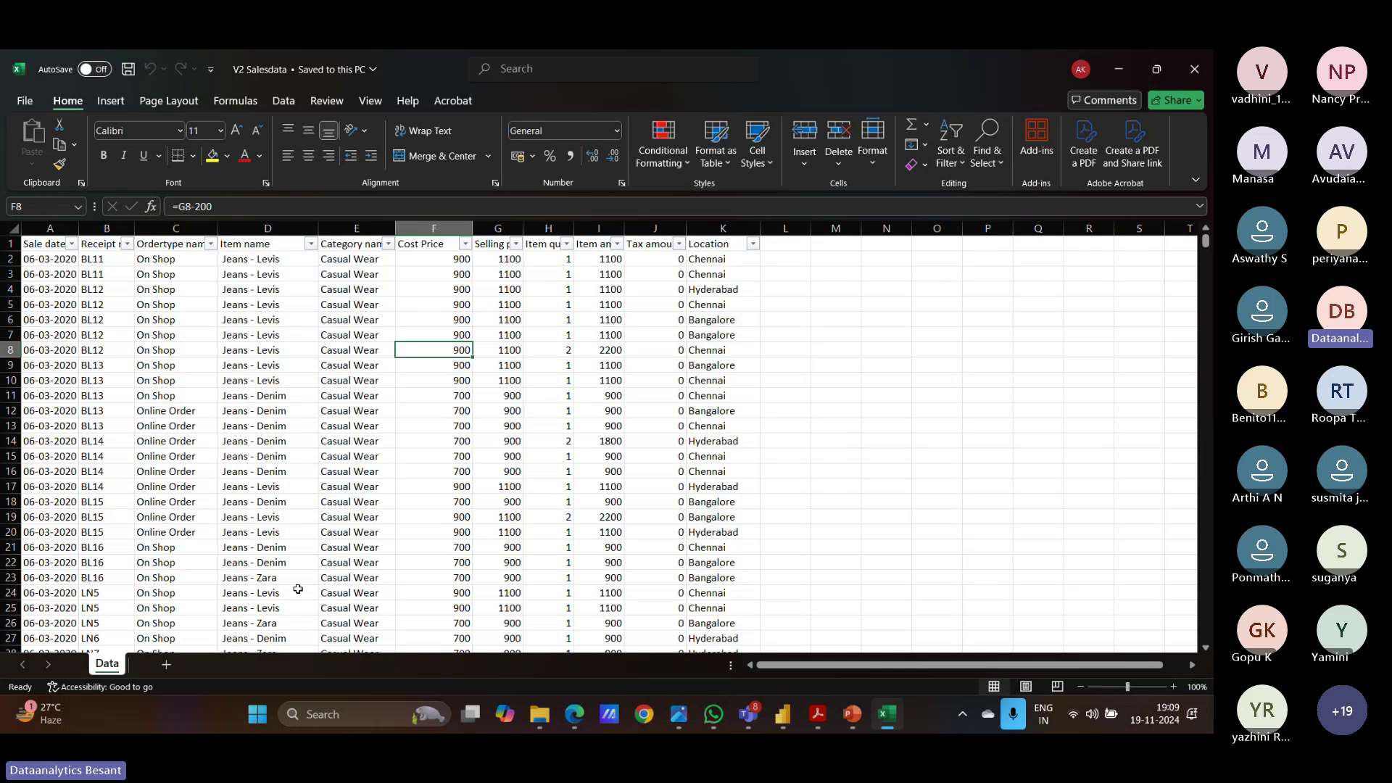
{"action": "left_click", "coordinate": [541, 714]}
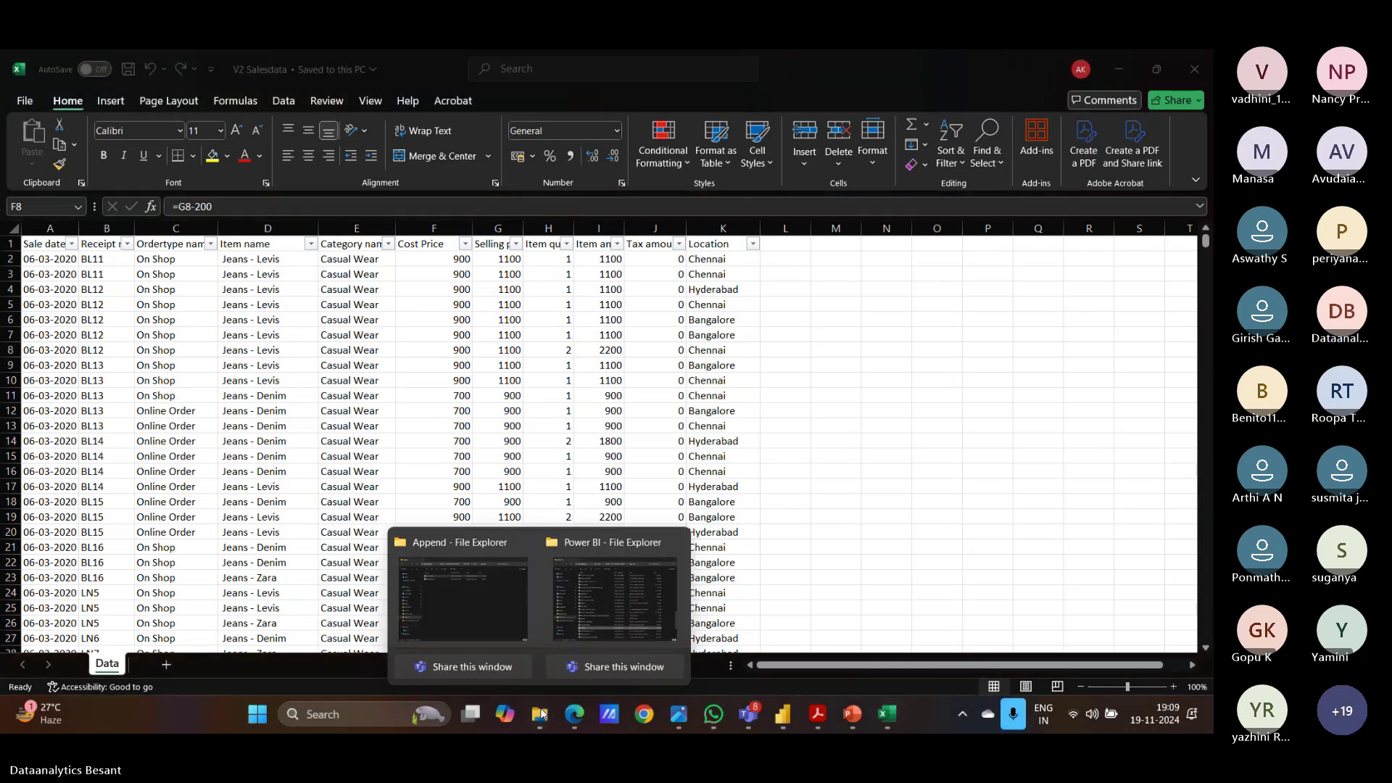
{"action": "left_click", "coordinate": [510, 632]}
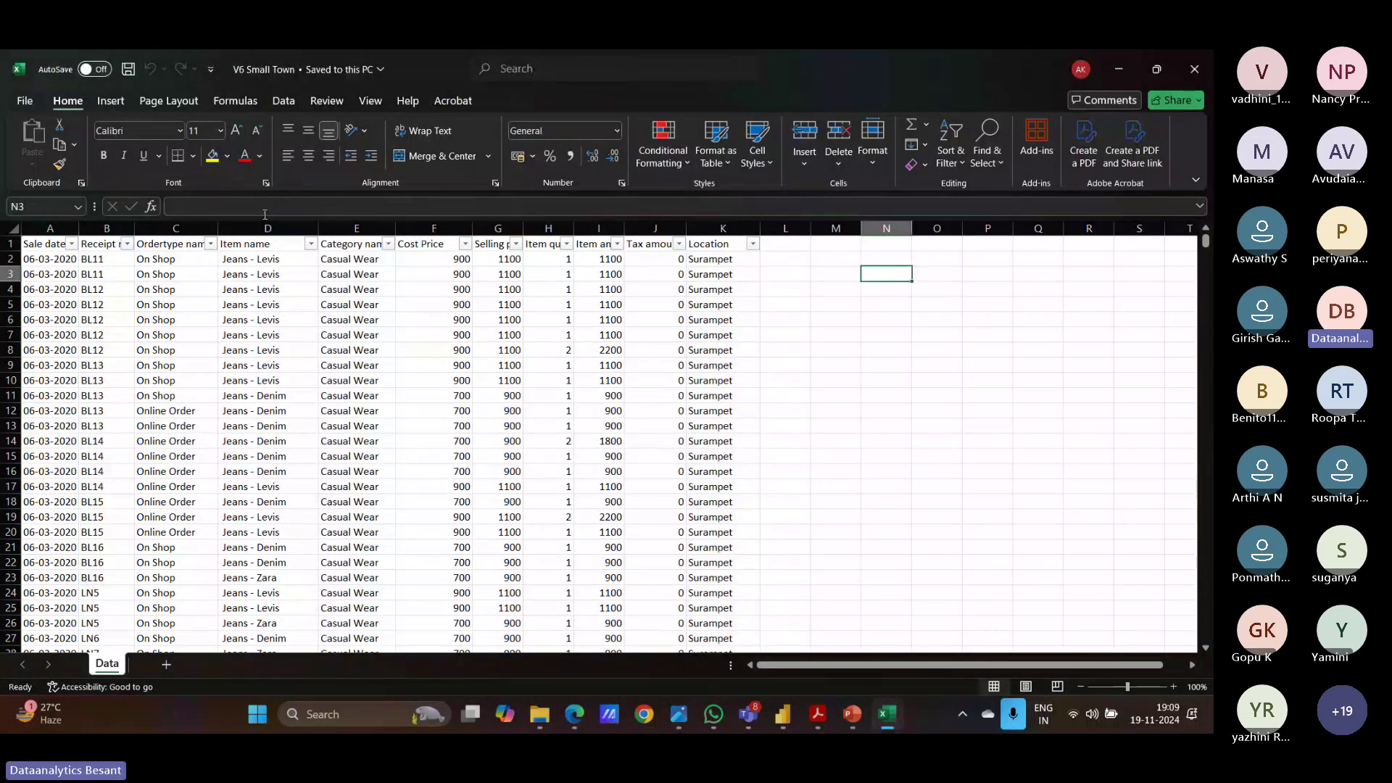
Step: Examine the Location column's filter values in V6 Small Town and in V2 Salesdata without applying a filter
{"action": "left_click", "coordinate": [753, 246]}
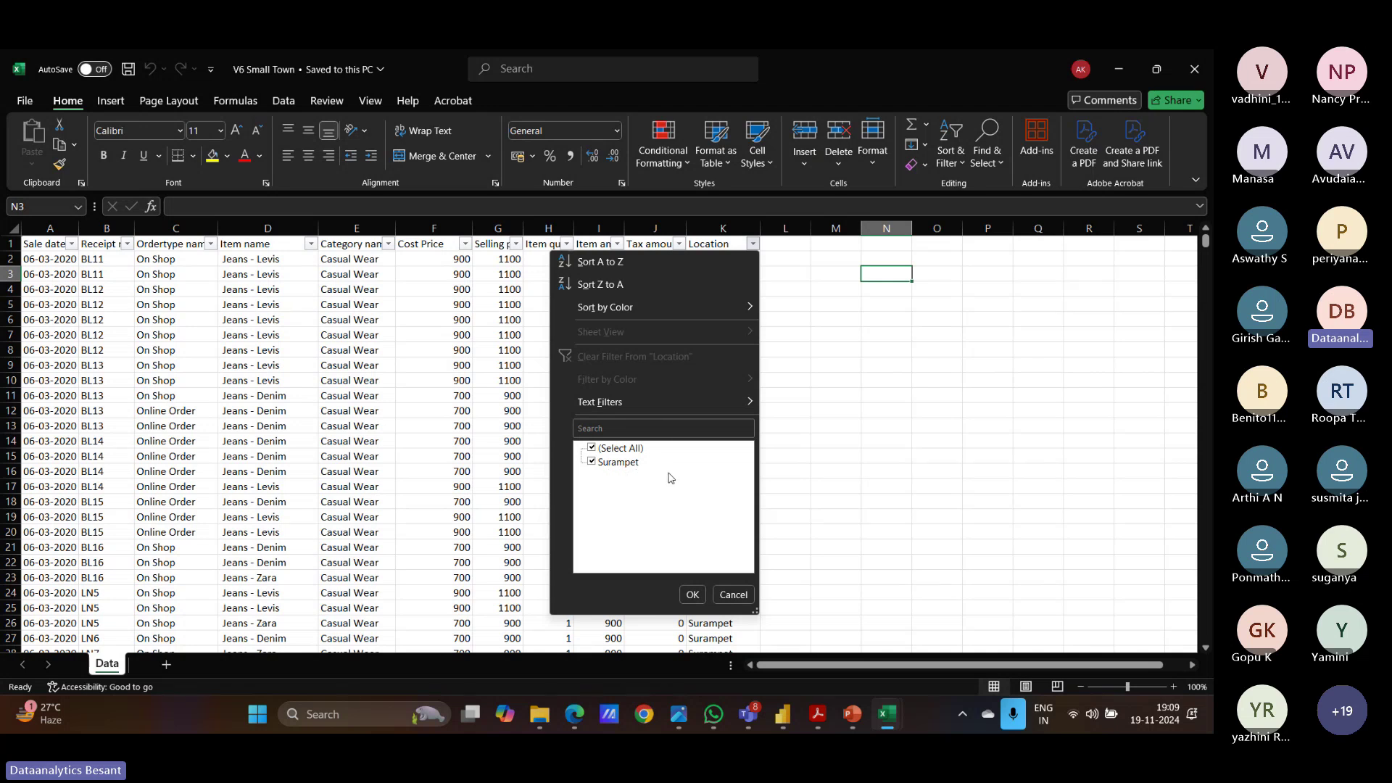
{"action": "left_click", "coordinate": [733, 594]}
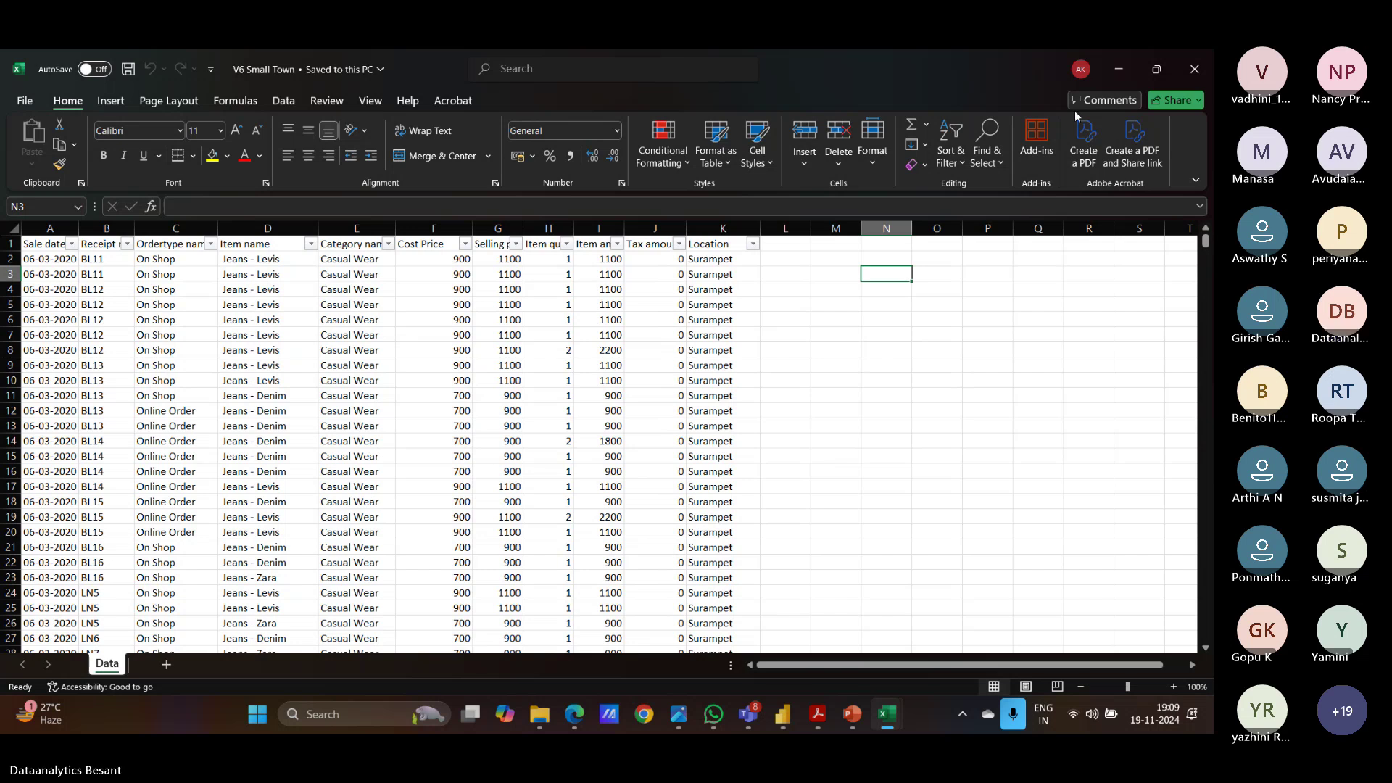
{"action": "left_click", "coordinate": [1117, 71]}
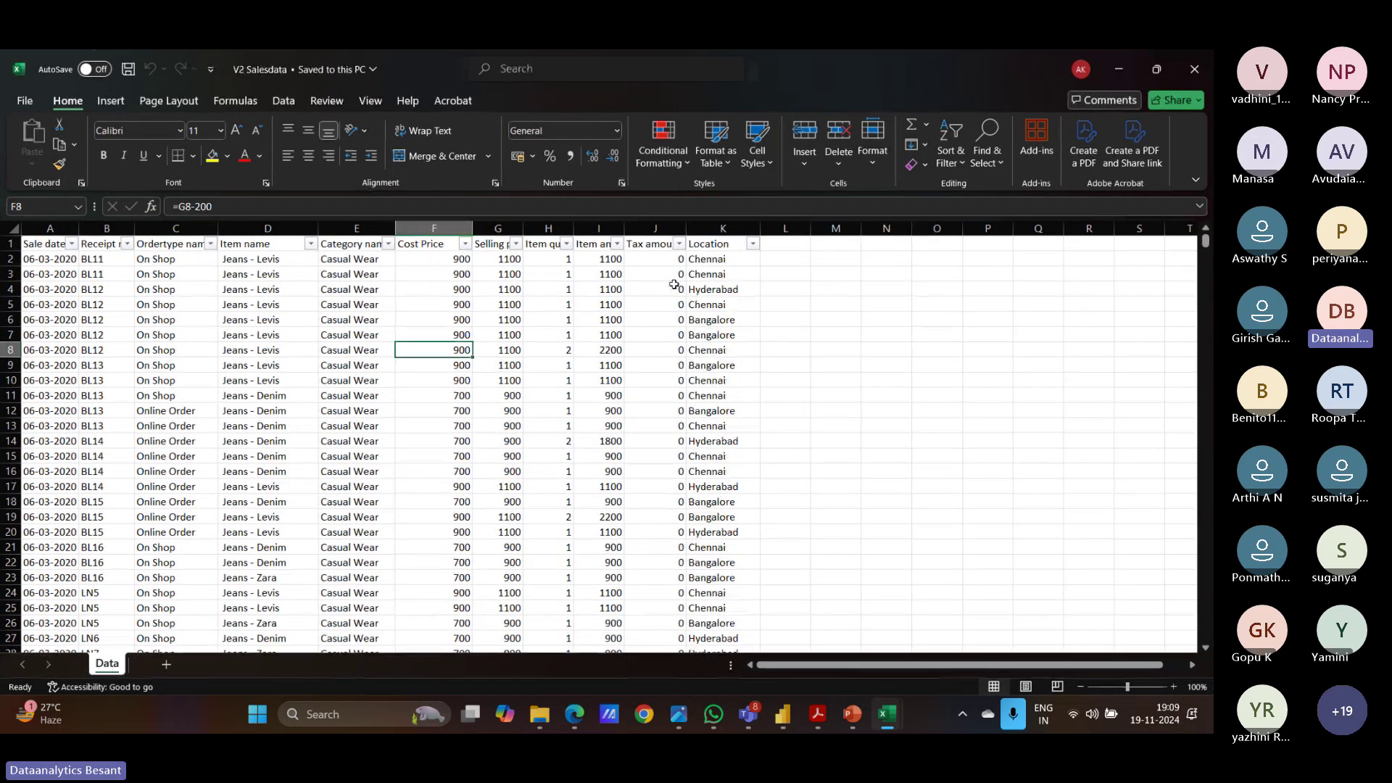
{"action": "left_click", "coordinate": [756, 245]}
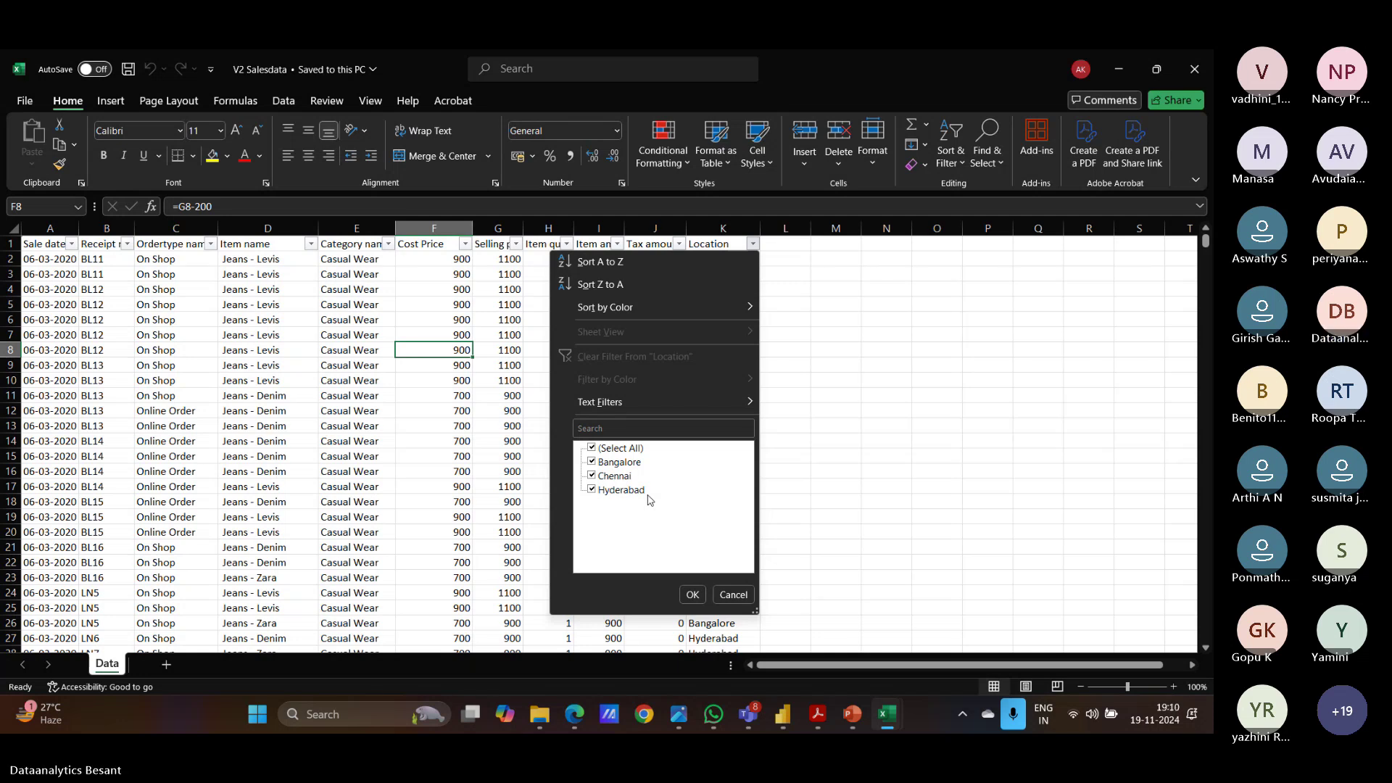
{"action": "left_click", "coordinate": [901, 441]}
Step: Switch back to Power BI Desktop and load the Data sheet of V2 Salesdata after previewing its columns
{"action": "left_click", "coordinate": [785, 716]}
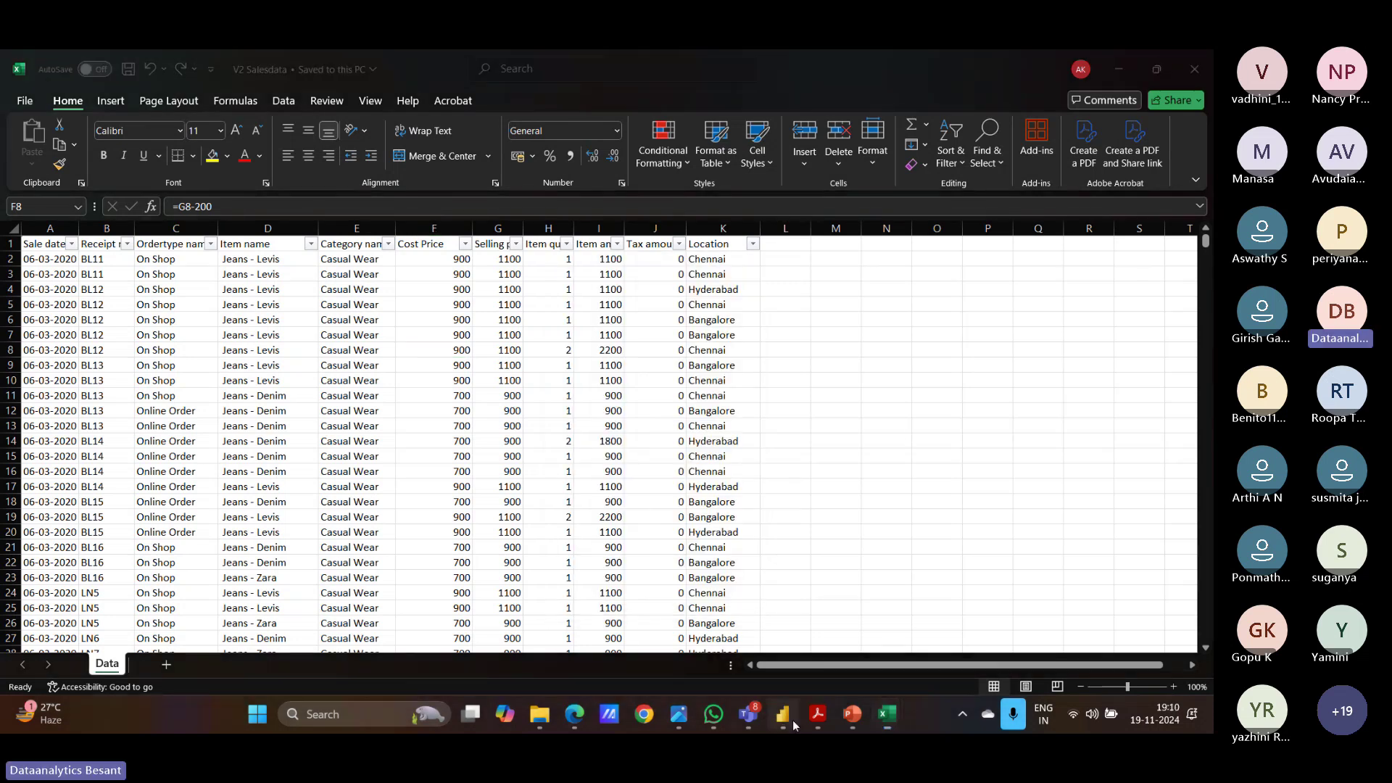
{"action": "left_click", "coordinate": [210, 185]}
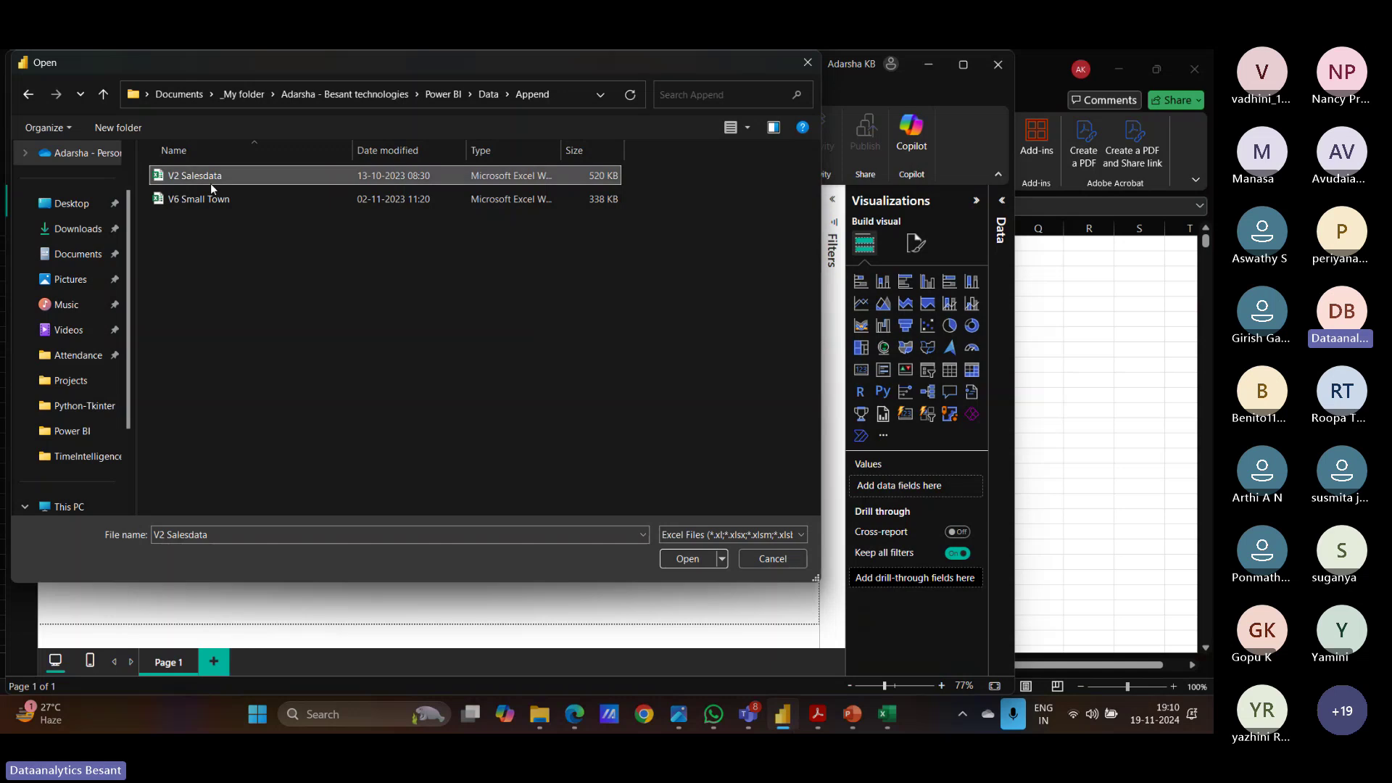
{"action": "left_click", "coordinate": [685, 560]}
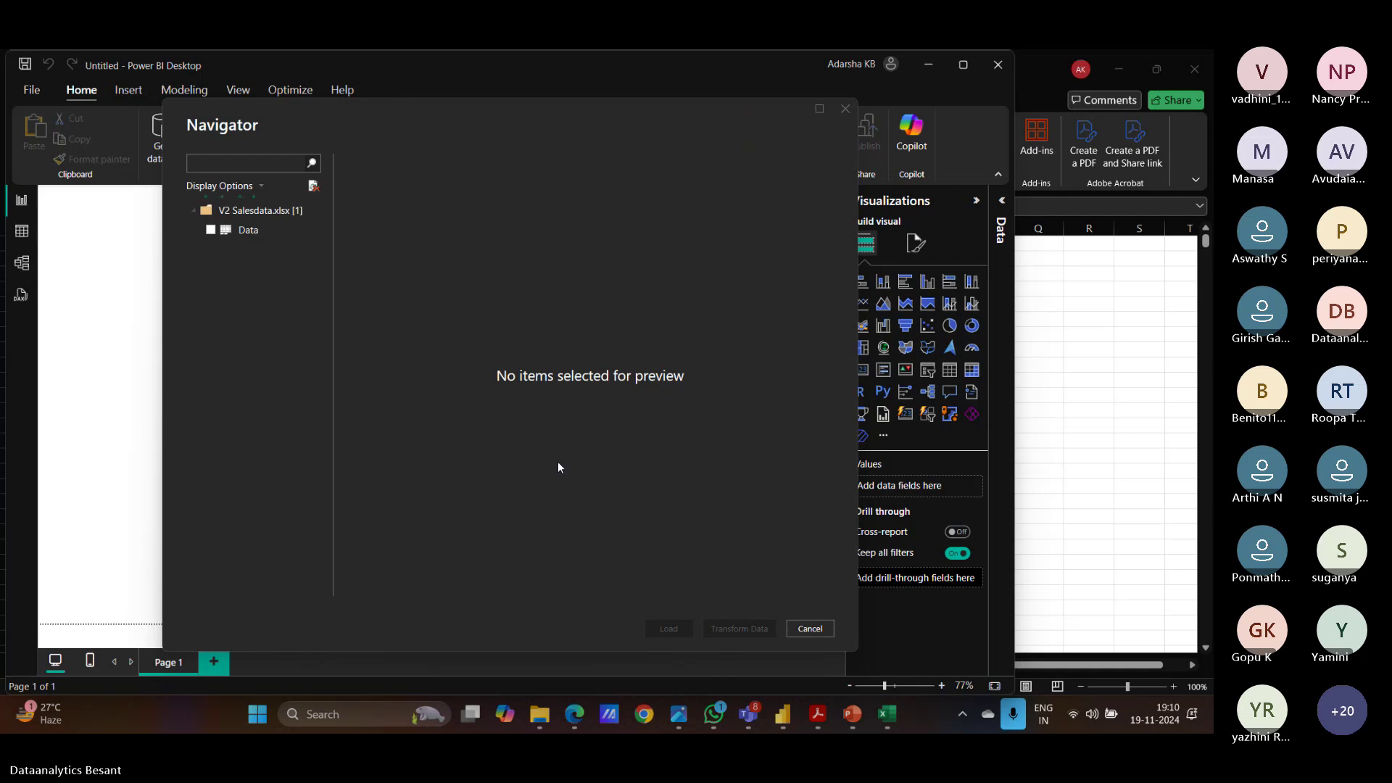
{"action": "left_click", "coordinate": [207, 232]}
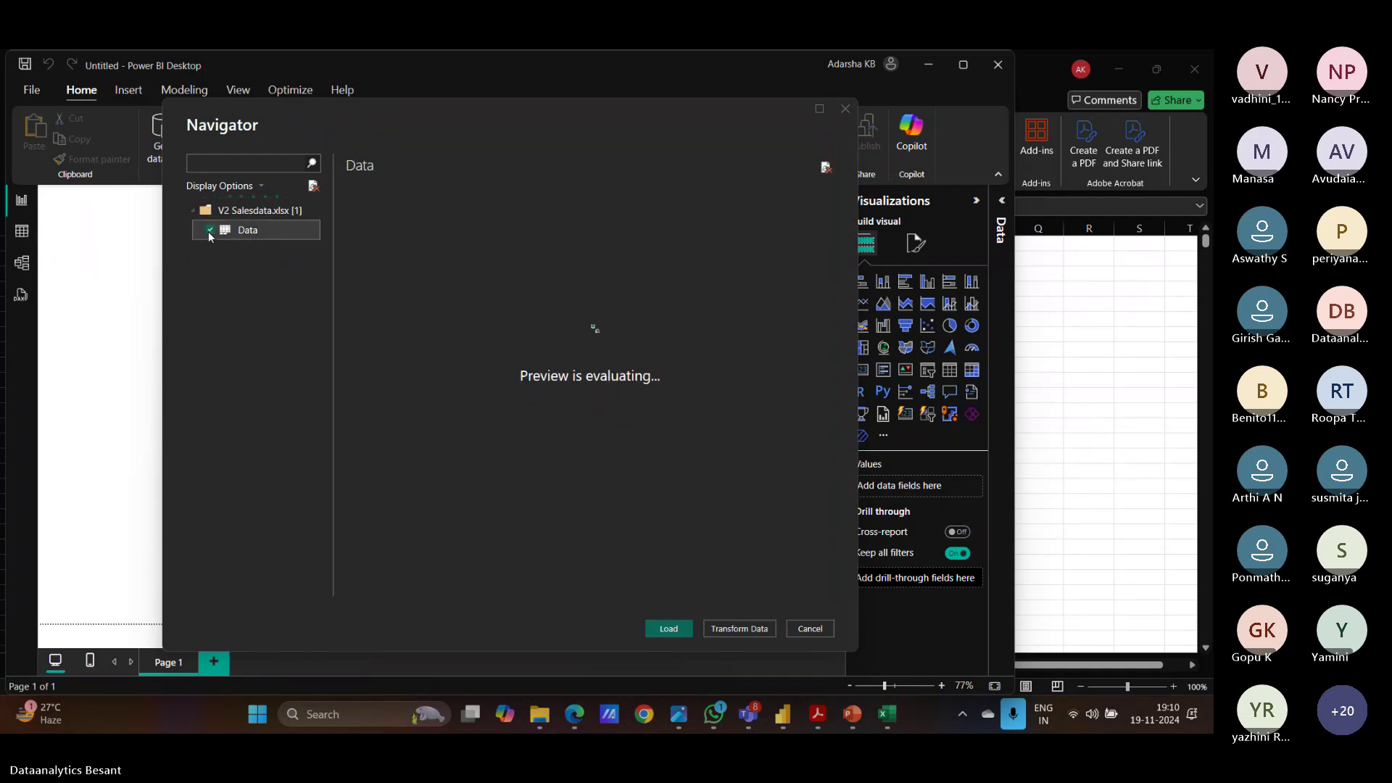
{"action": "left_click_drag", "start_coordinate": [581, 590], "coordinate": [772, 606]}
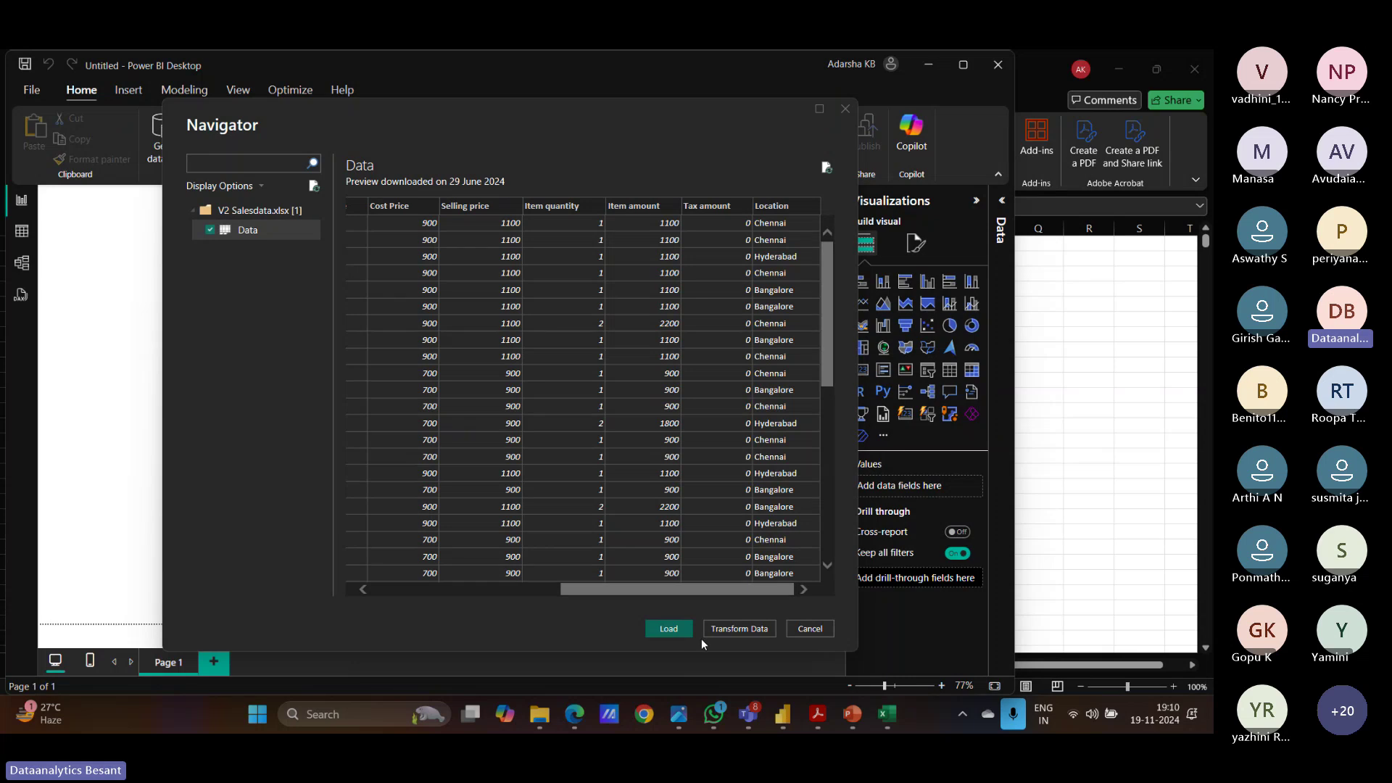
{"action": "left_click_drag", "start_coordinate": [693, 593], "coordinate": [480, 598]}
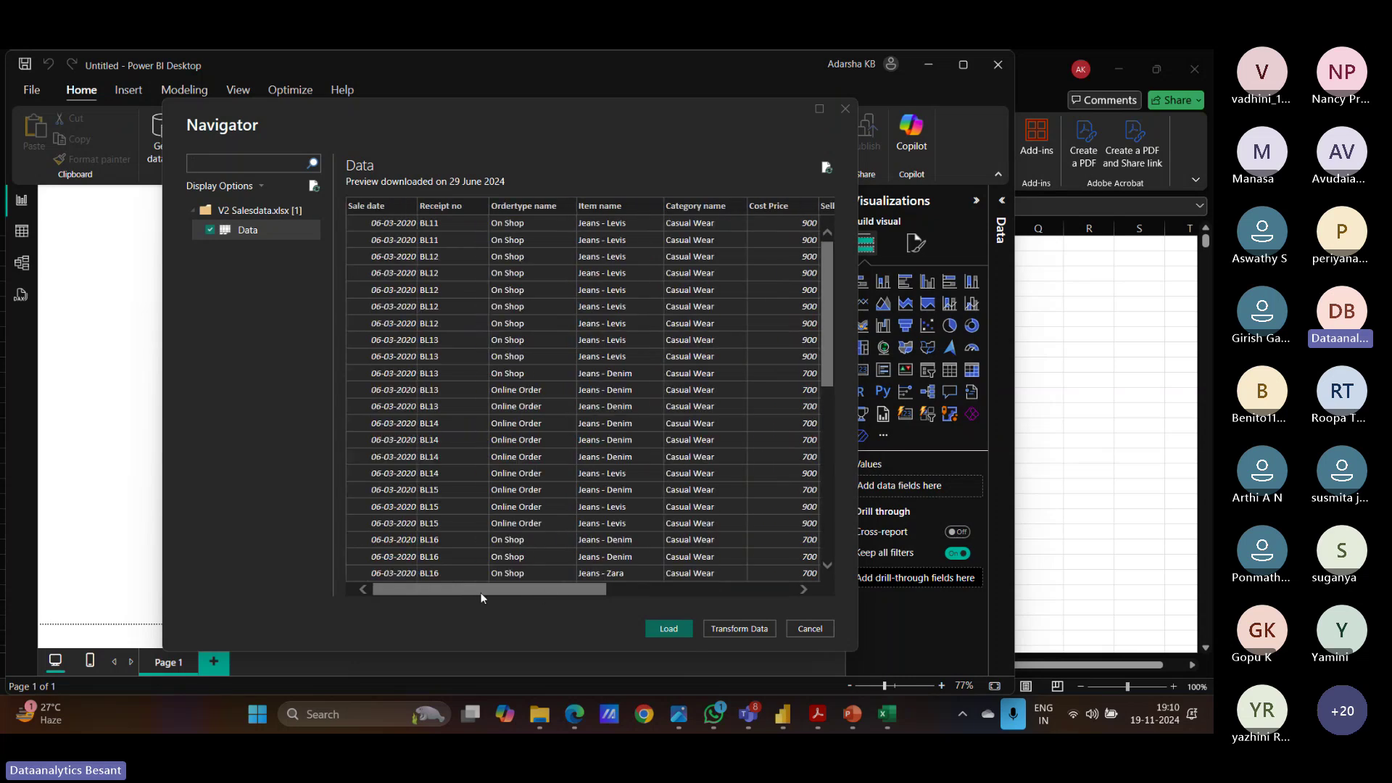
{"action": "left_click", "coordinate": [656, 631]}
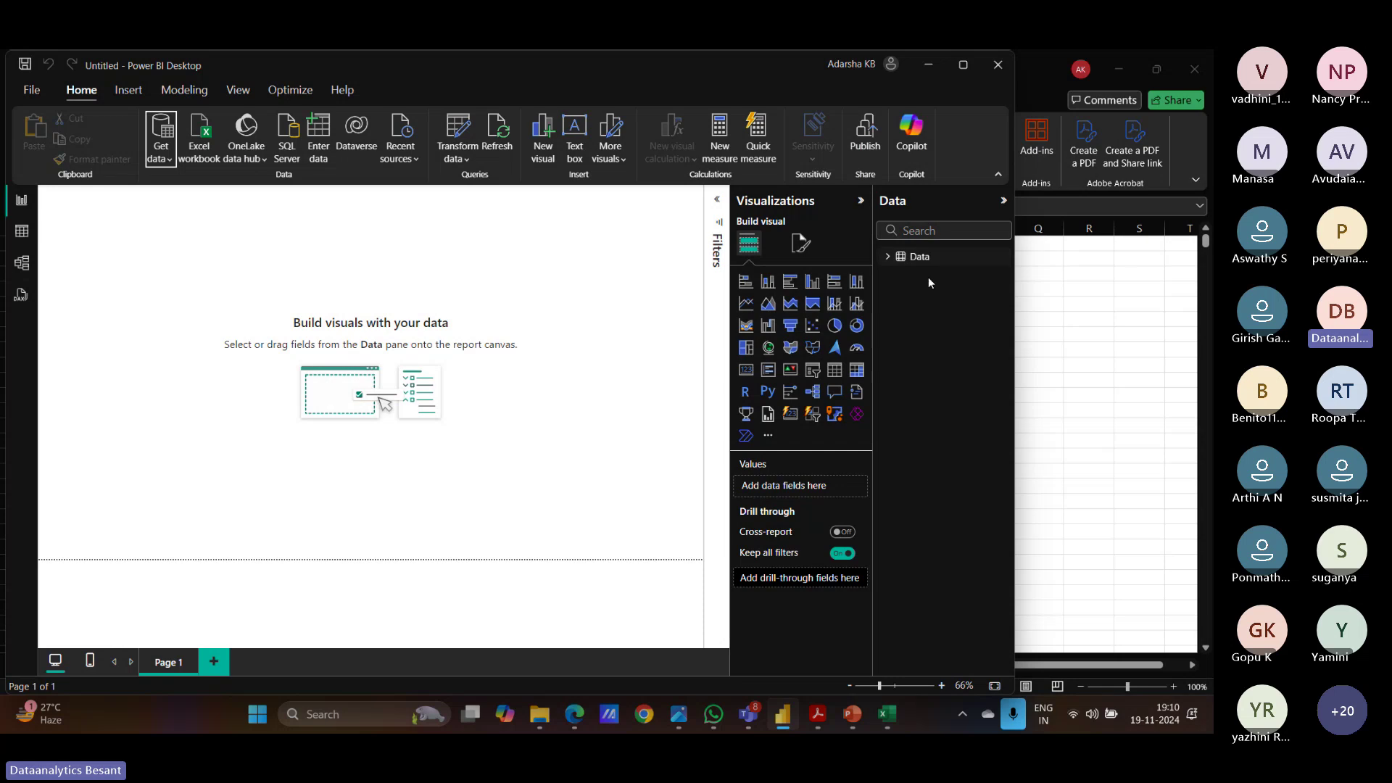
{"action": "right_click", "coordinate": [918, 260]}
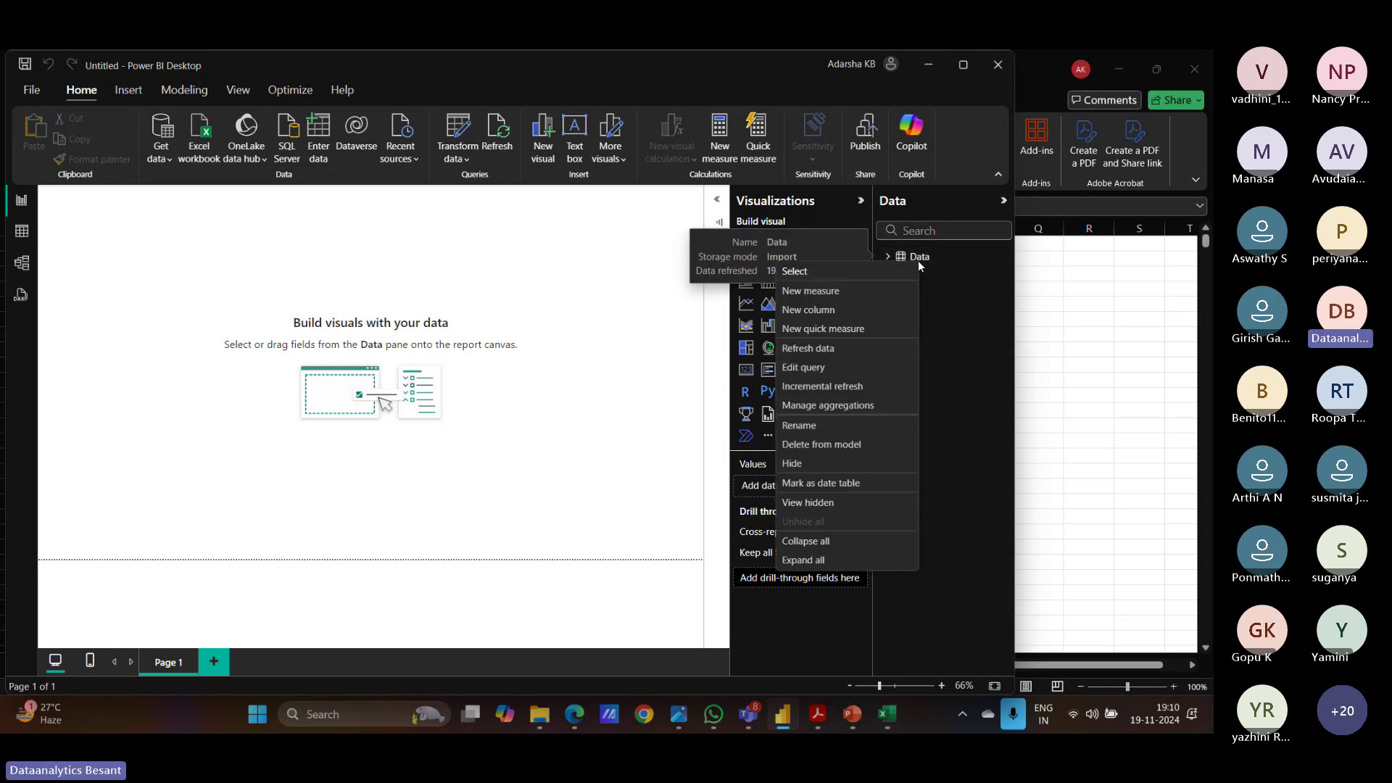
{"action": "left_click", "coordinate": [837, 425]}
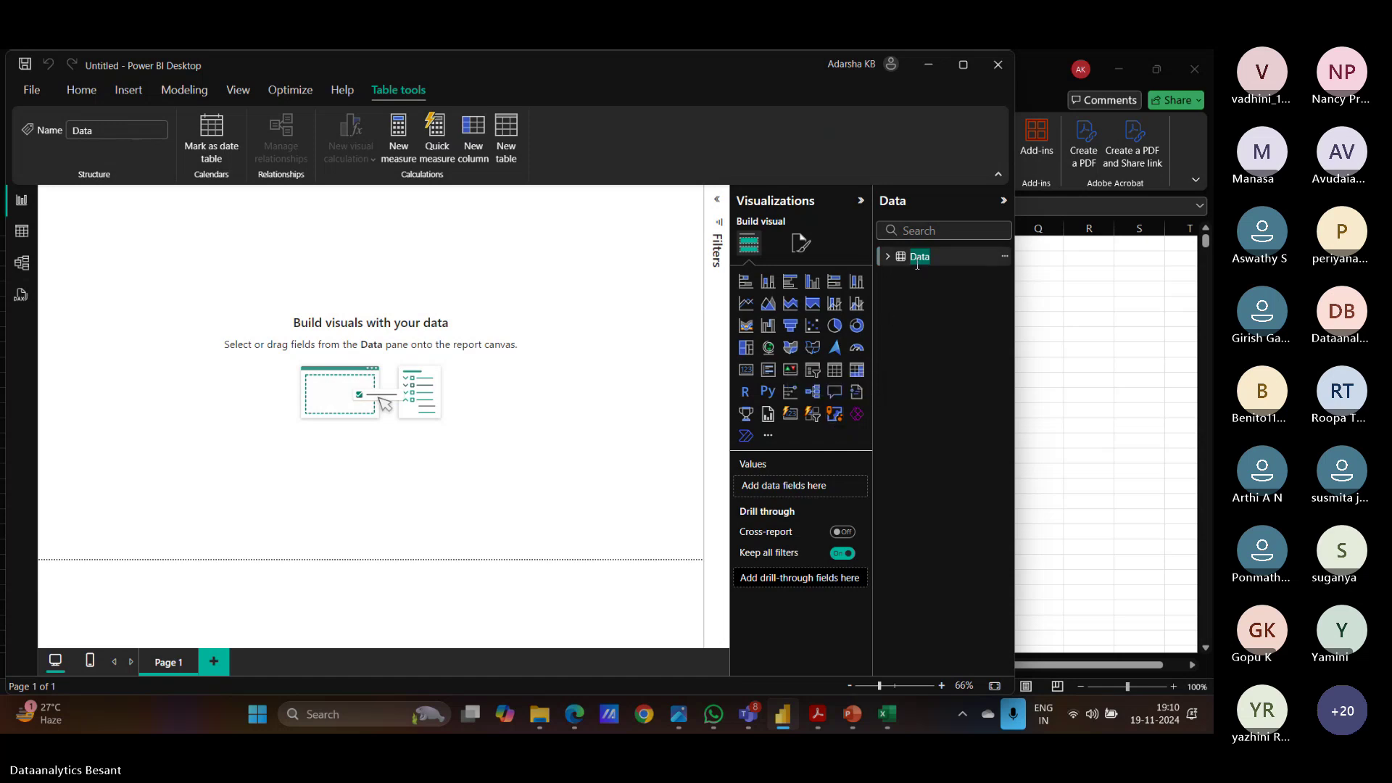
{"action": "left_click", "coordinate": [903, 359]}
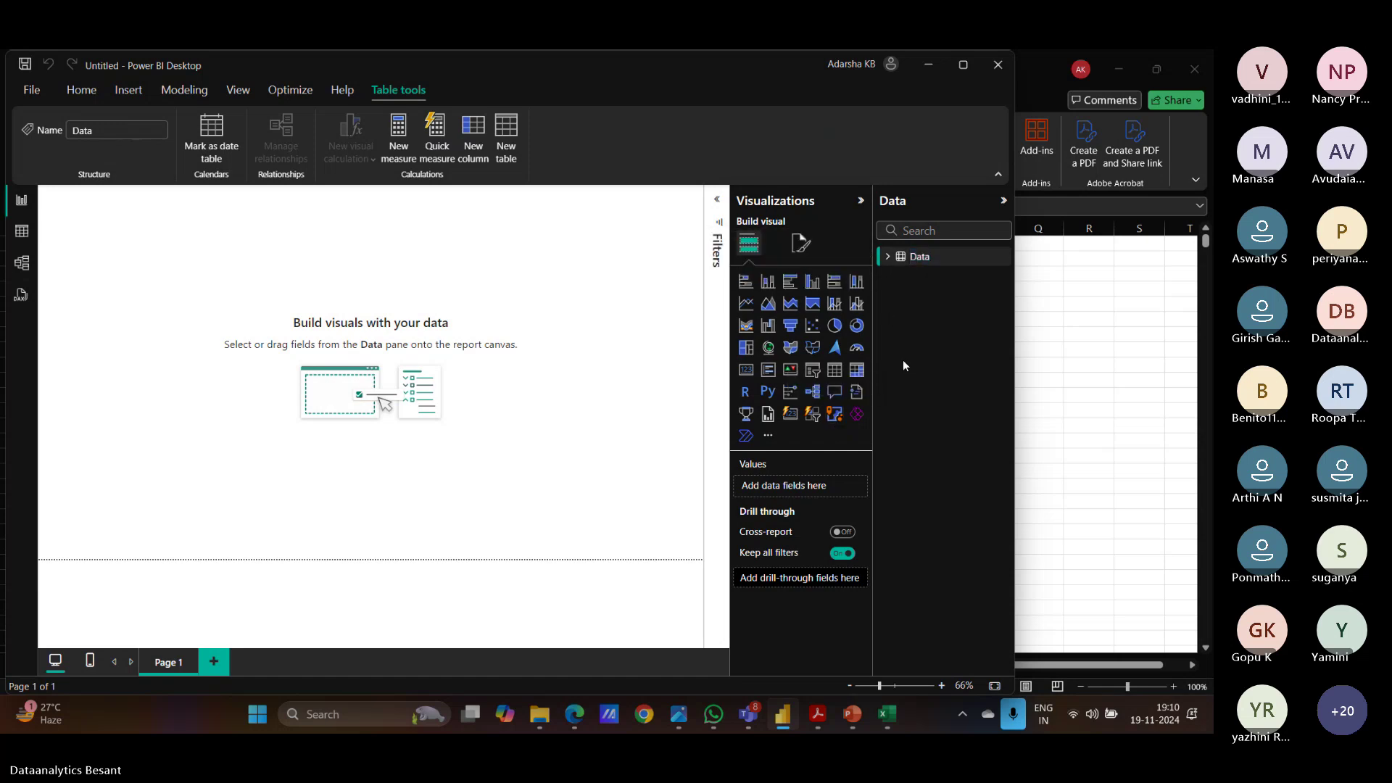
Step: Rename the loaded Data table as Main store
{"action": "right_click", "coordinate": [912, 261]}
{"action": "left_click", "coordinate": [795, 426]}
{"action": "type", "text": "m"}
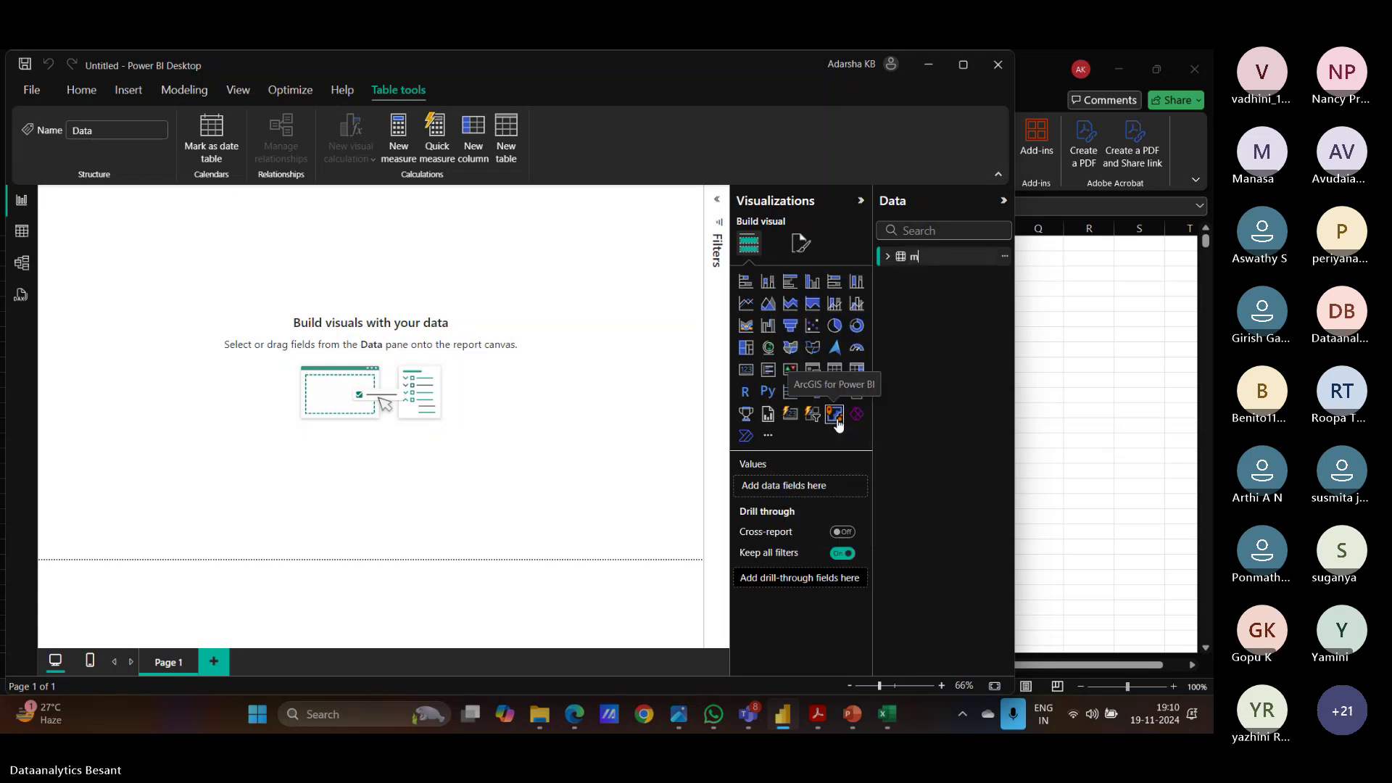
{"action": "key", "text": "BackSpace"}
{"action": "type", "text": "Main store"}
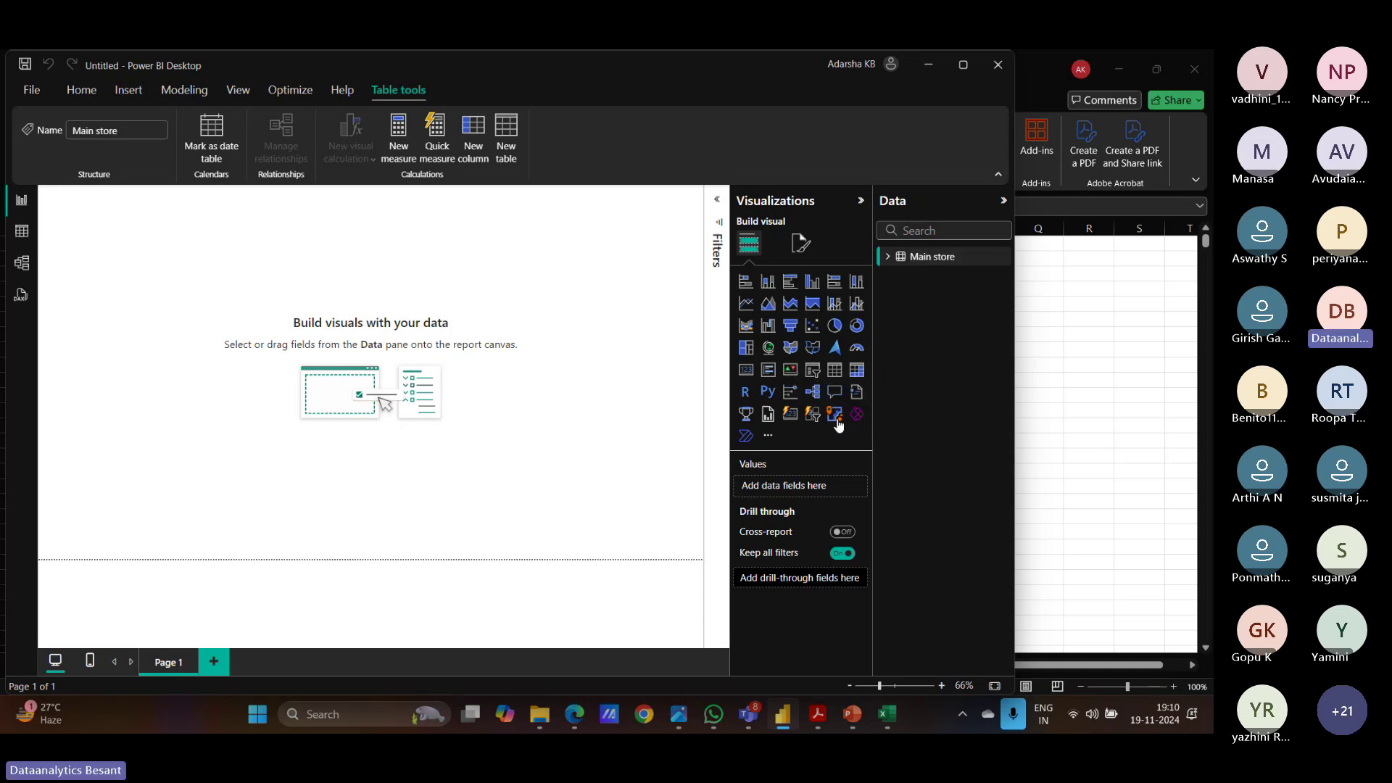
Step: Import the Data sheet of the V6 Small Town Excel workbook, previewing its columns, and open it for transformation in Power Query Editor
{"action": "left_click", "coordinate": [81, 89]}
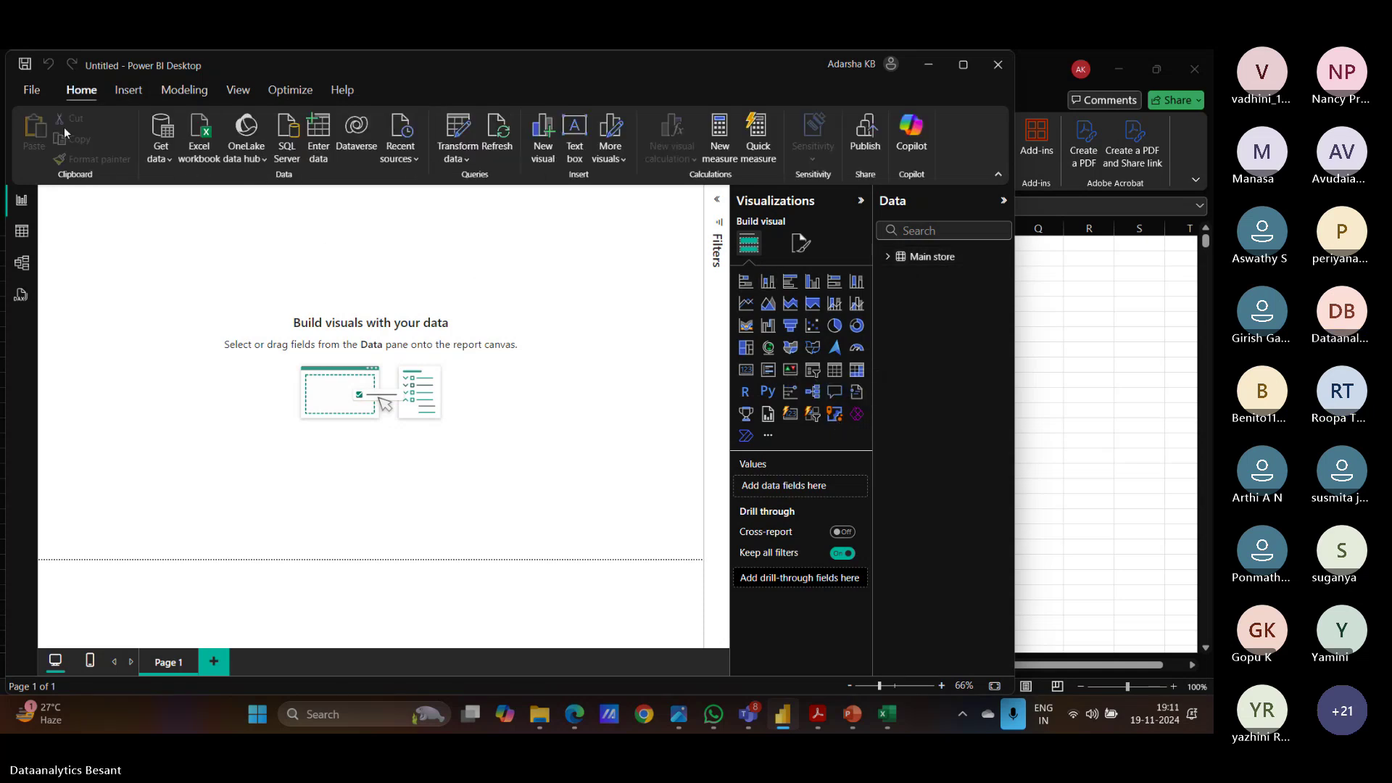
{"action": "left_click", "coordinate": [165, 161]}
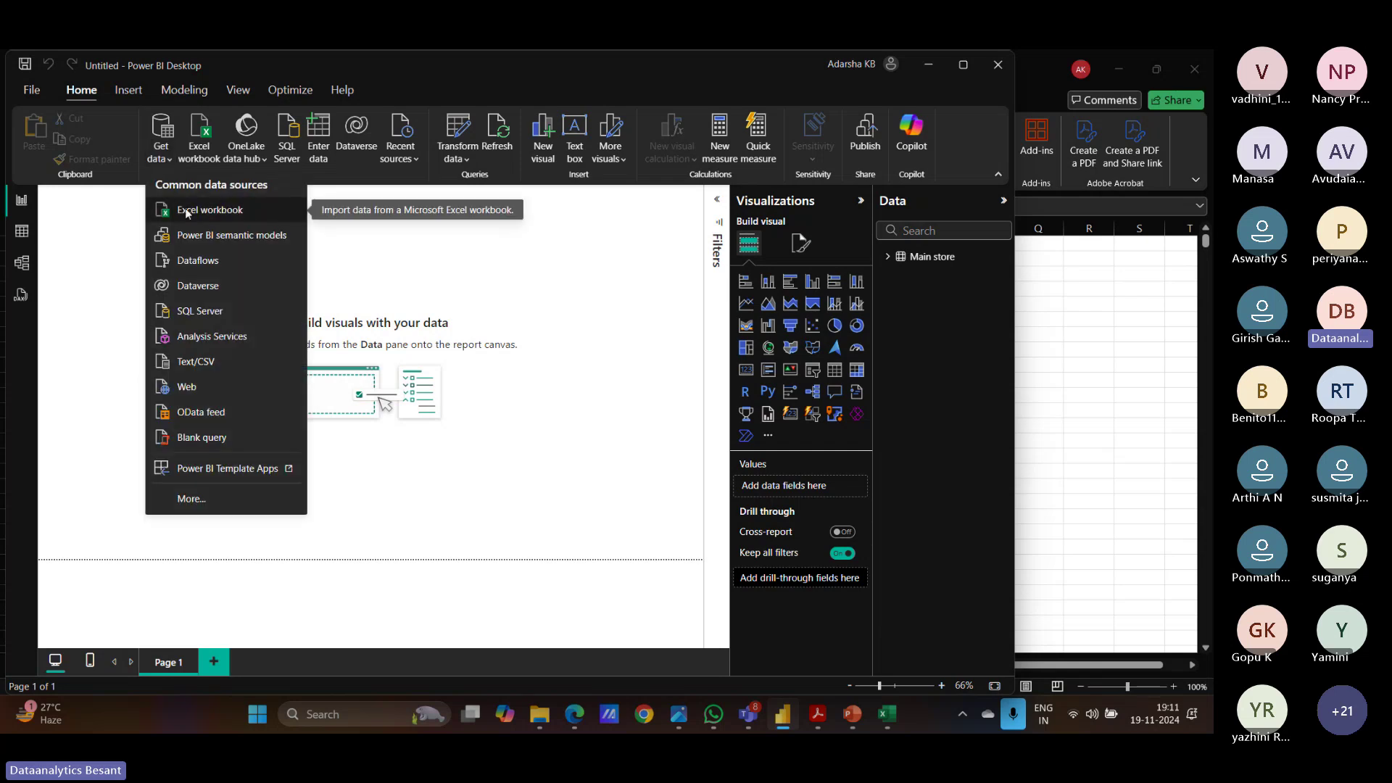
{"action": "left_click", "coordinate": [186, 211]}
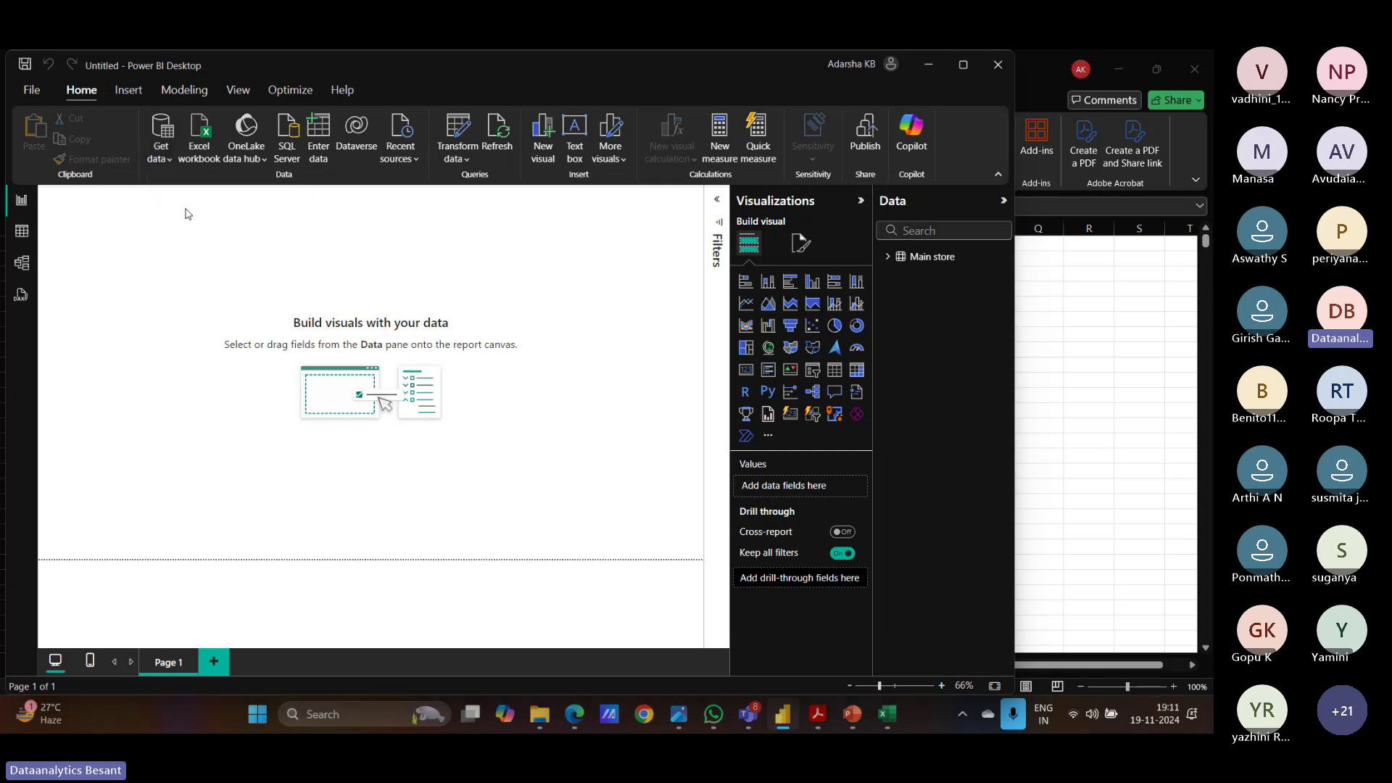
{"action": "left_click", "coordinate": [194, 202]}
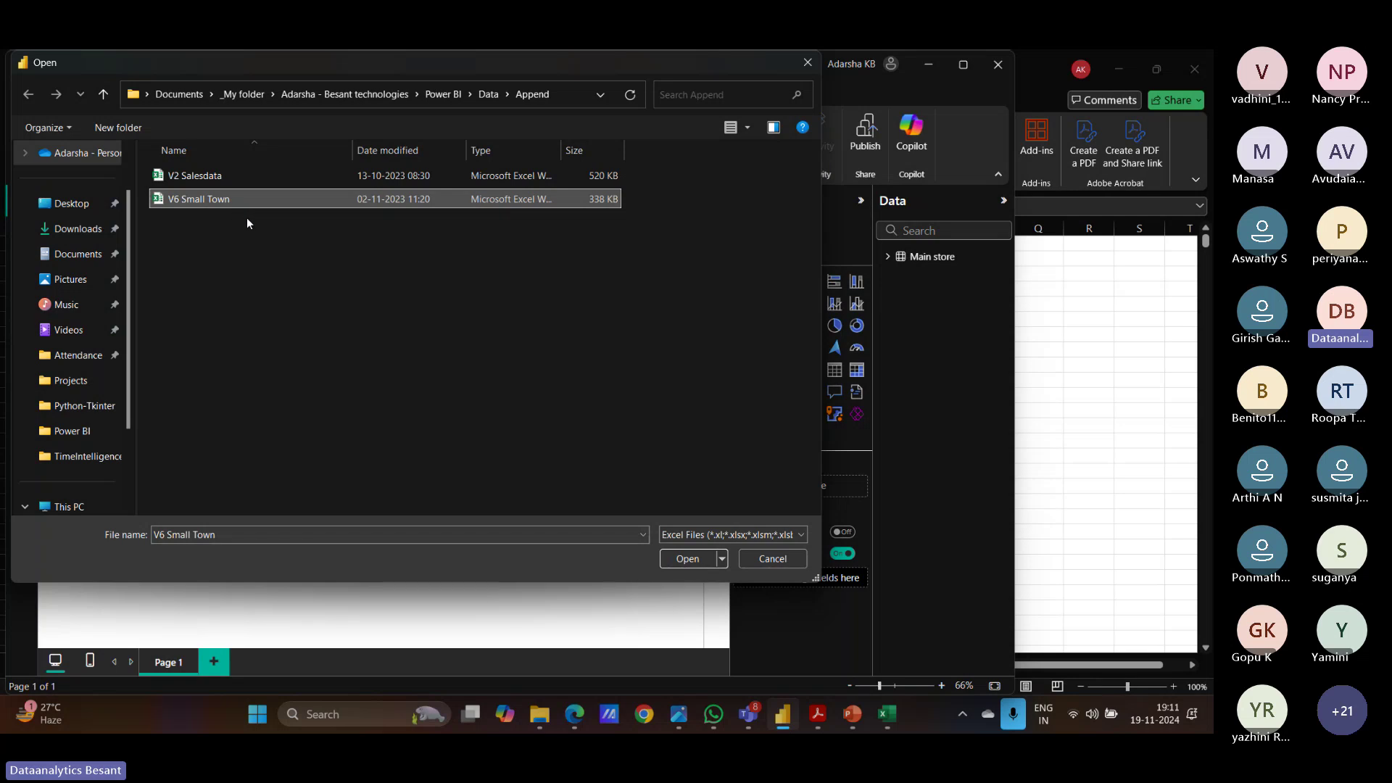
{"action": "left_click", "coordinate": [682, 562]}
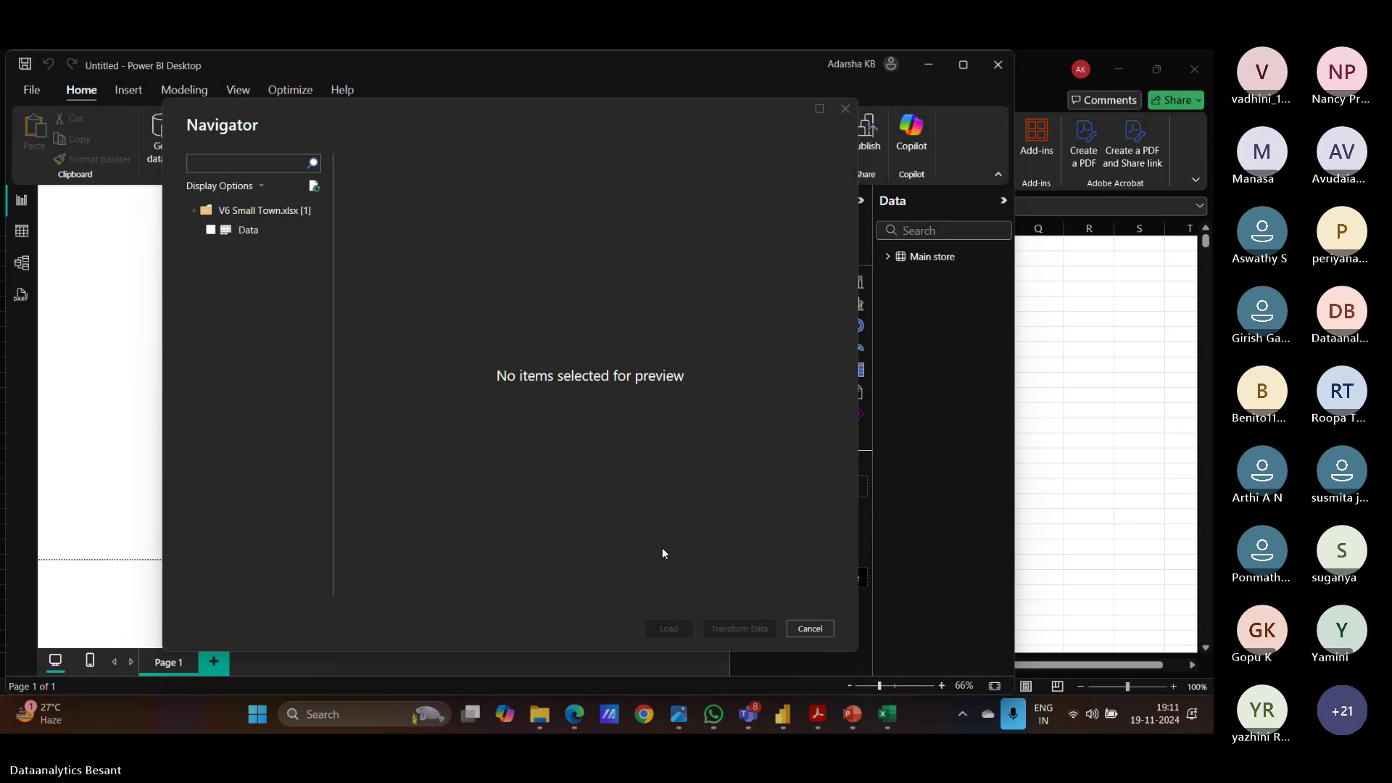
{"action": "left_click", "coordinate": [211, 230]}
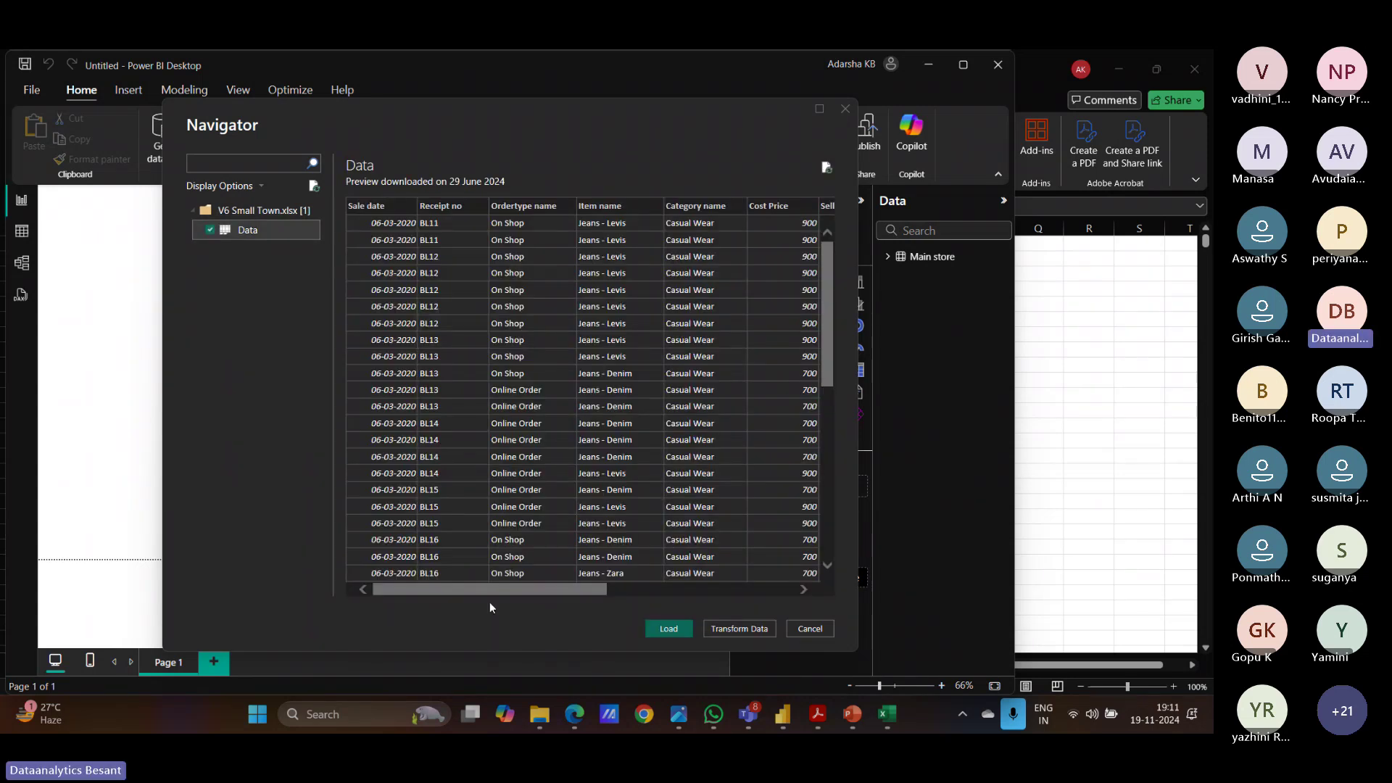
{"action": "left_click_drag", "start_coordinate": [489, 603], "coordinate": [690, 611]}
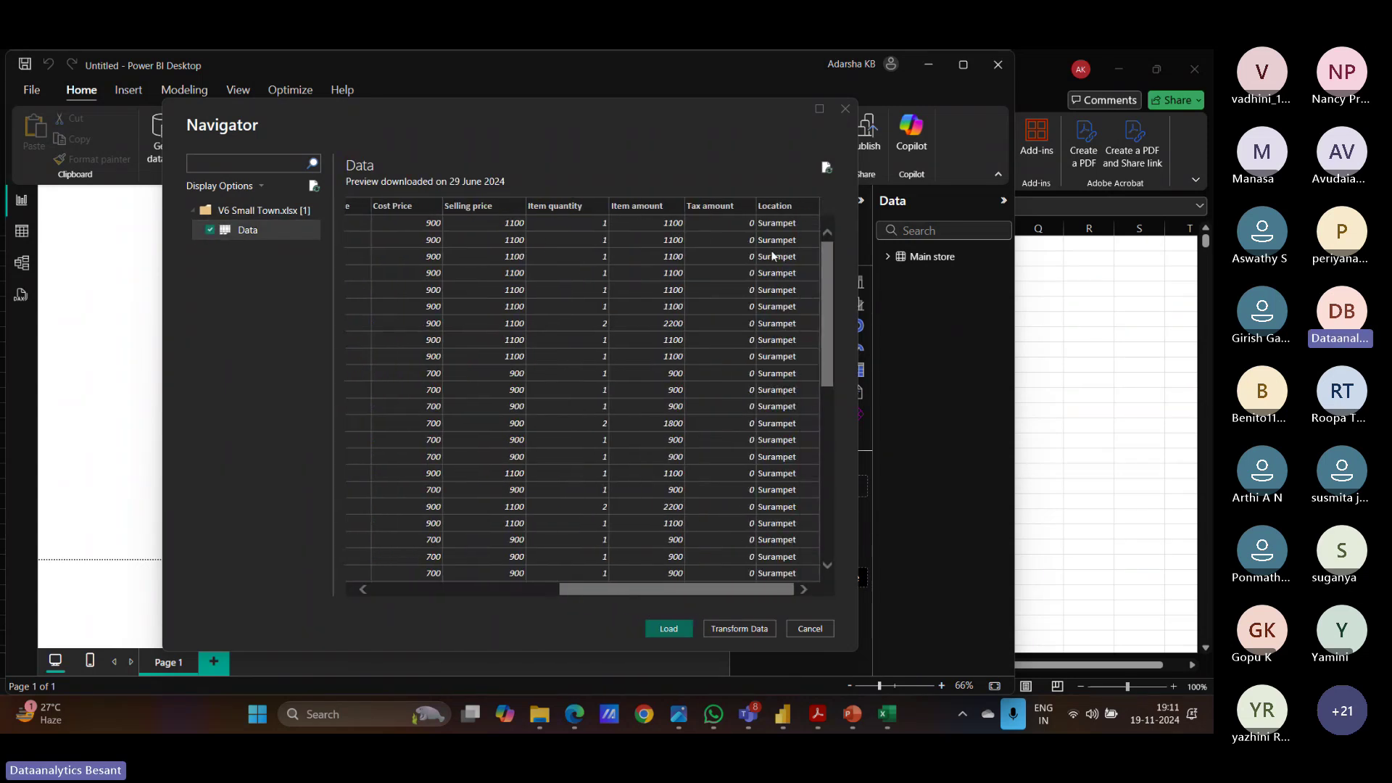
{"action": "mouse_move", "coordinate": [827, 294]}
{"action": "left_mouse_down"}
{"action": "mouse_move", "coordinate": [828, 442]}
{"action": "mouse_move", "coordinate": [817, 274]}
{"action": "left_mouse_up"}
{"action": "left_click", "coordinate": [750, 629]}
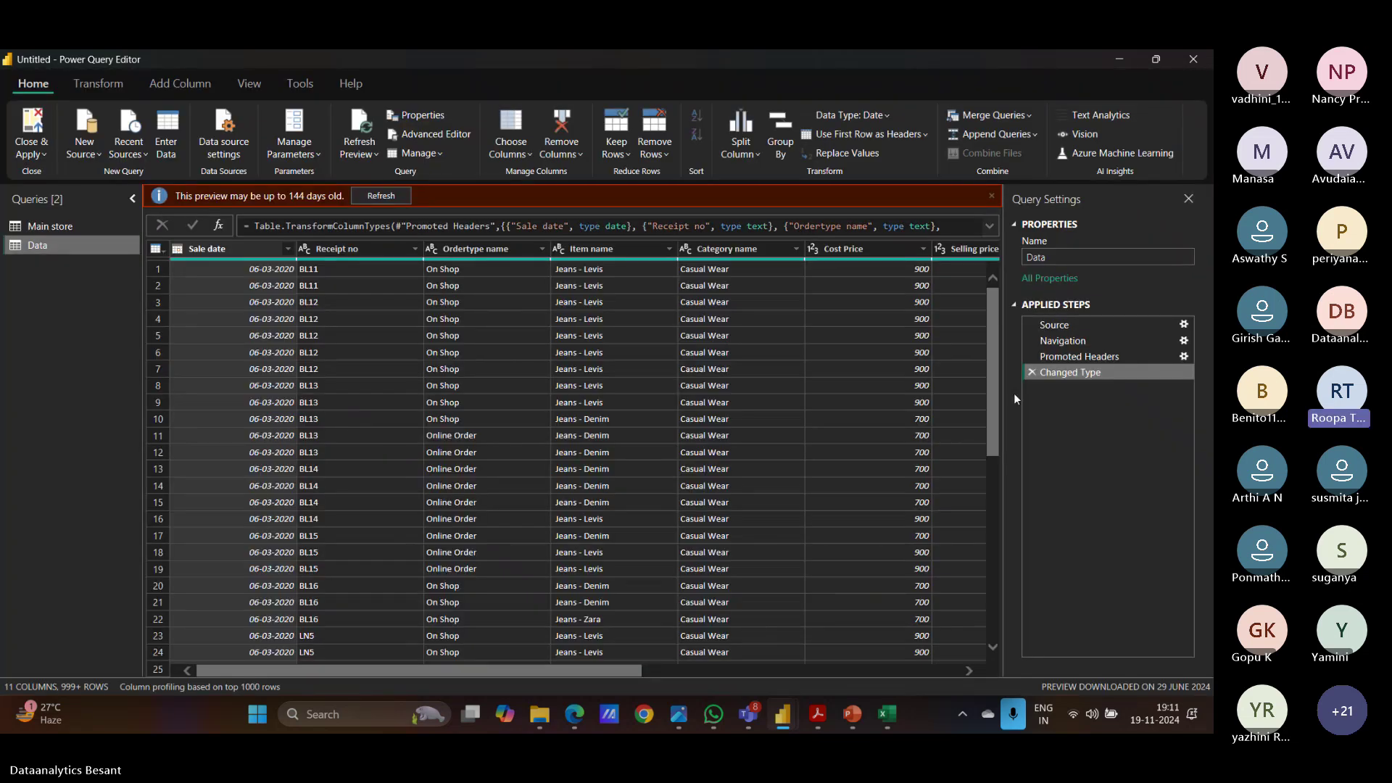
Step: Take the Power Query Editor out of full screen, dismiss the preview-age notice and widen the window until the append commands show
{"action": "left_click", "coordinate": [1158, 61]}
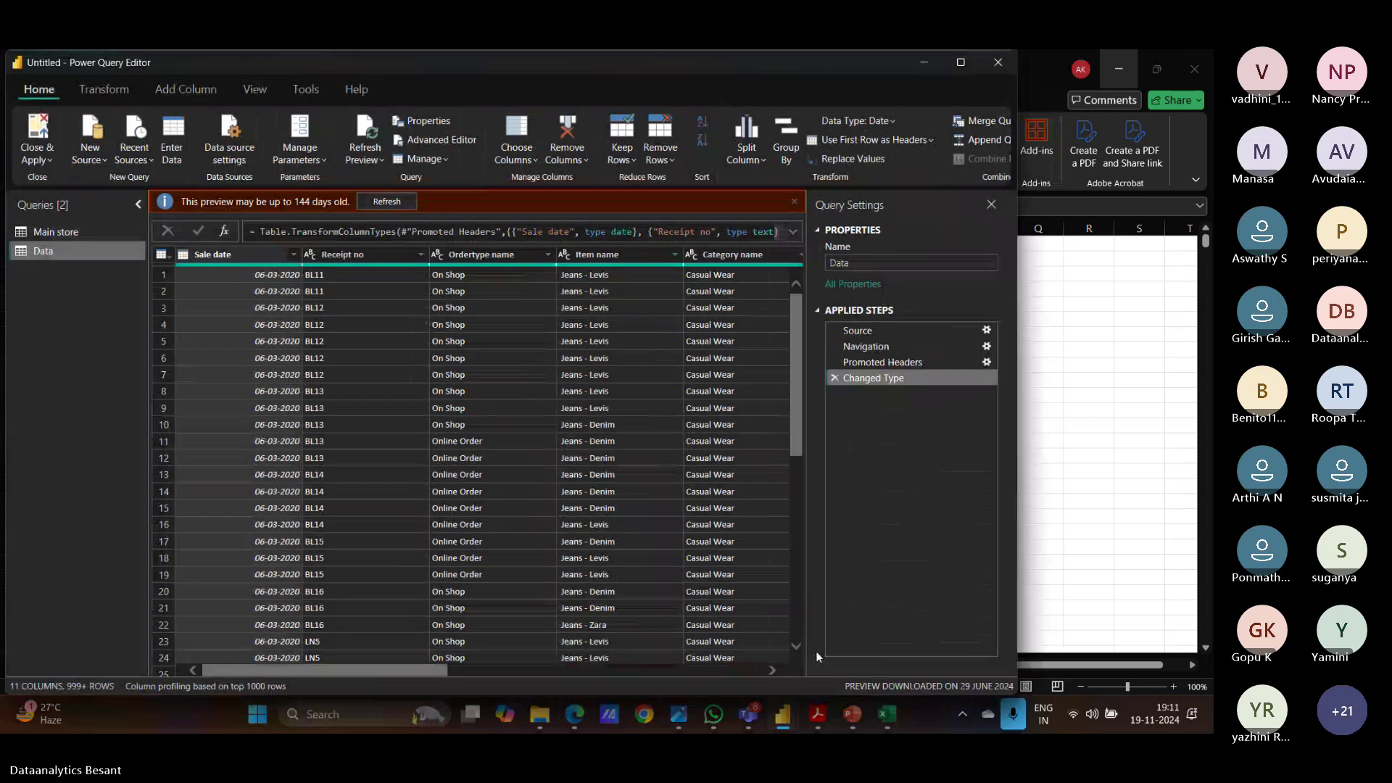
{"action": "left_click", "coordinate": [748, 715]}
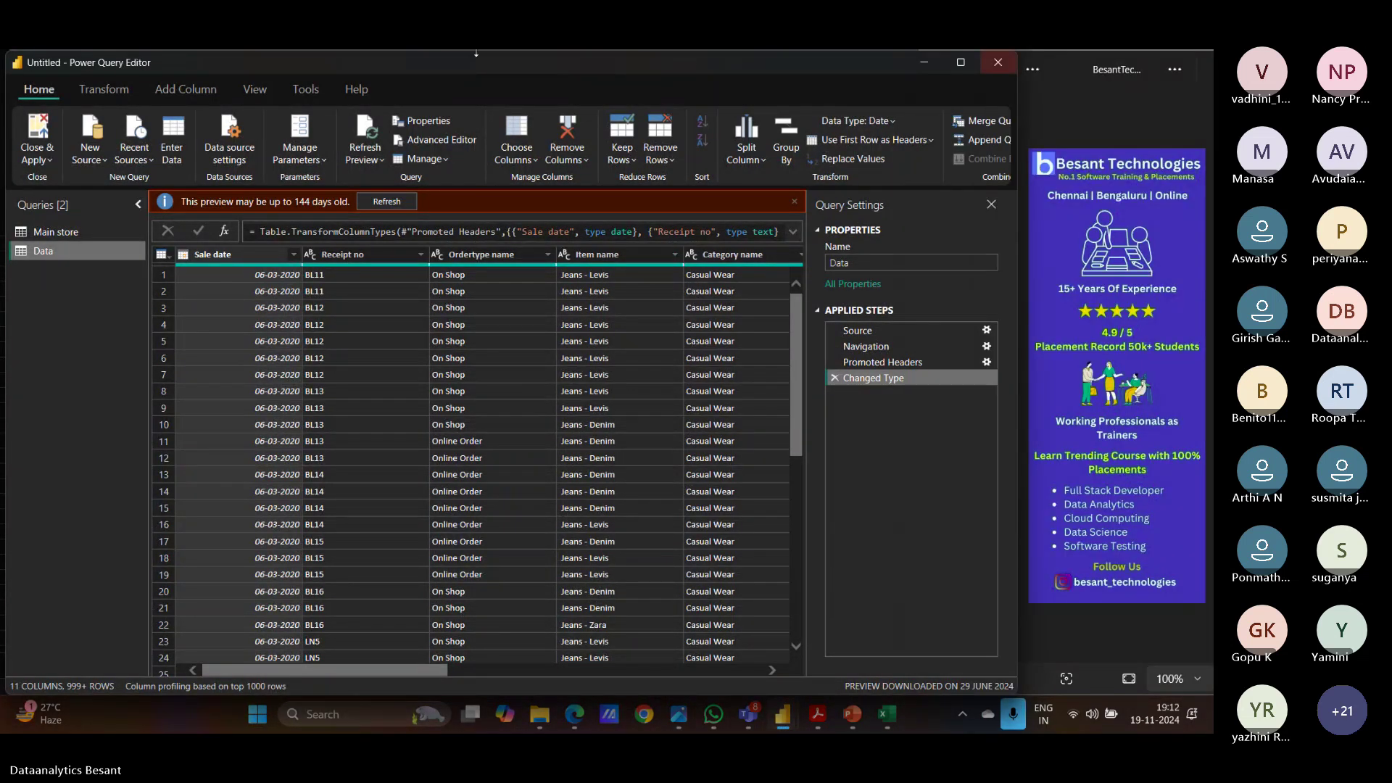
{"action": "left_click", "coordinate": [795, 202]}
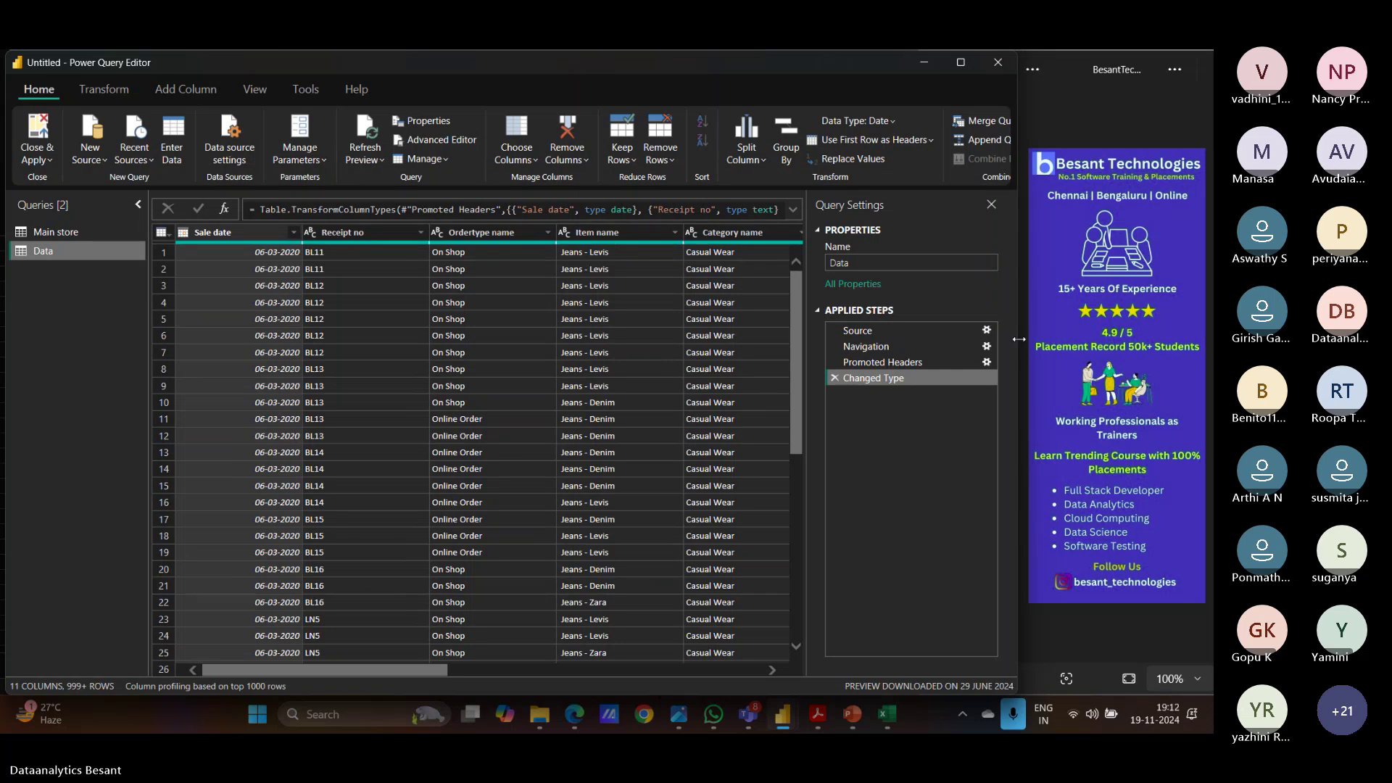
{"action": "left_click_drag", "start_coordinate": [1019, 338], "coordinate": [1107, 339]}
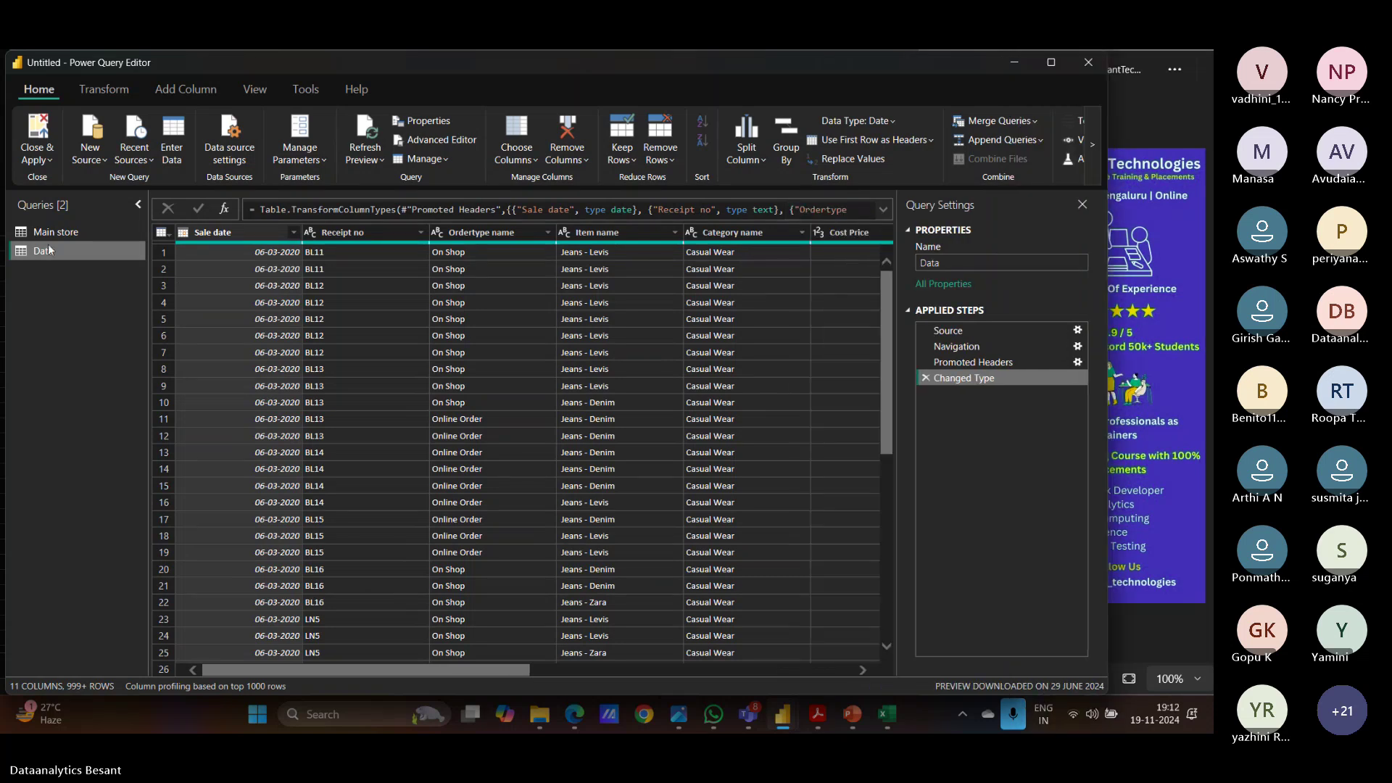
Step: Rename the Data query as Small Town Data
{"action": "right_click", "coordinate": [38, 251]}
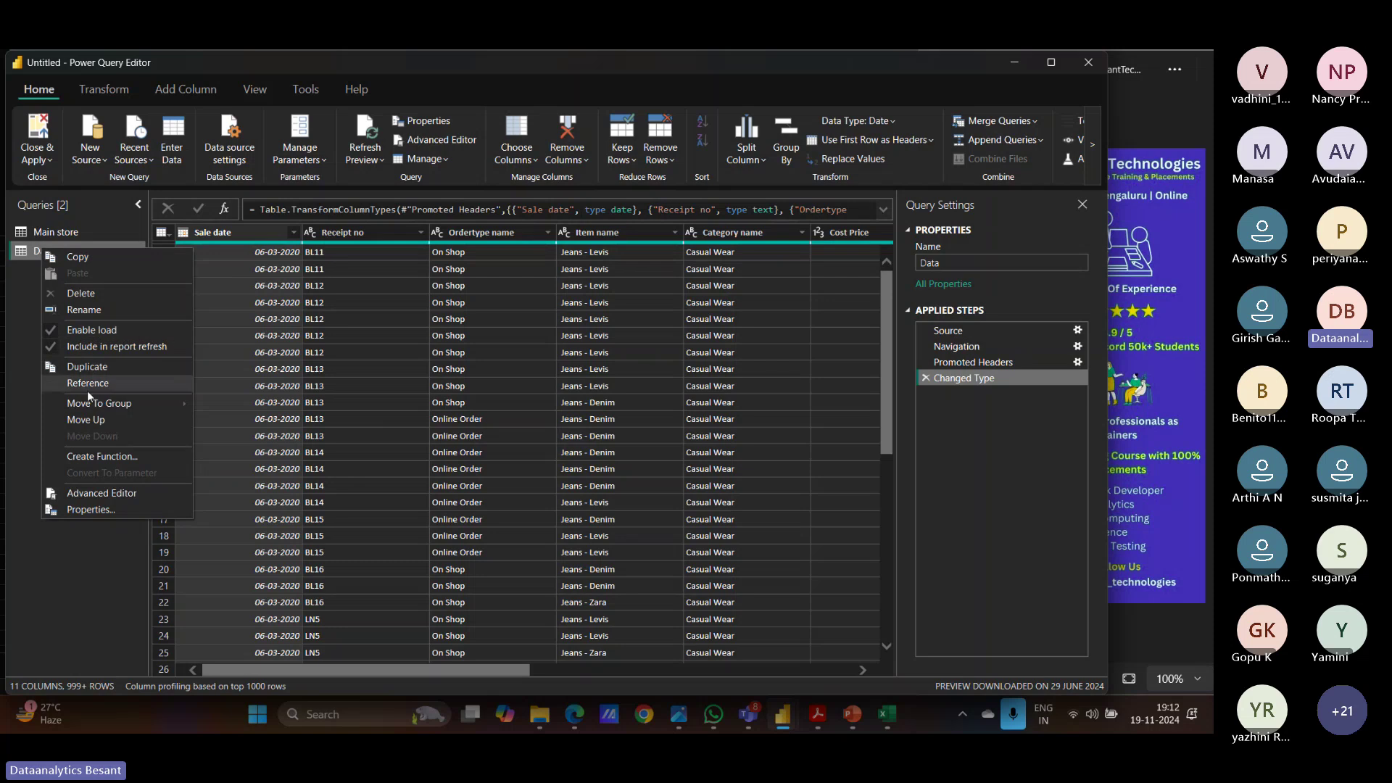
{"action": "left_click", "coordinate": [76, 312]}
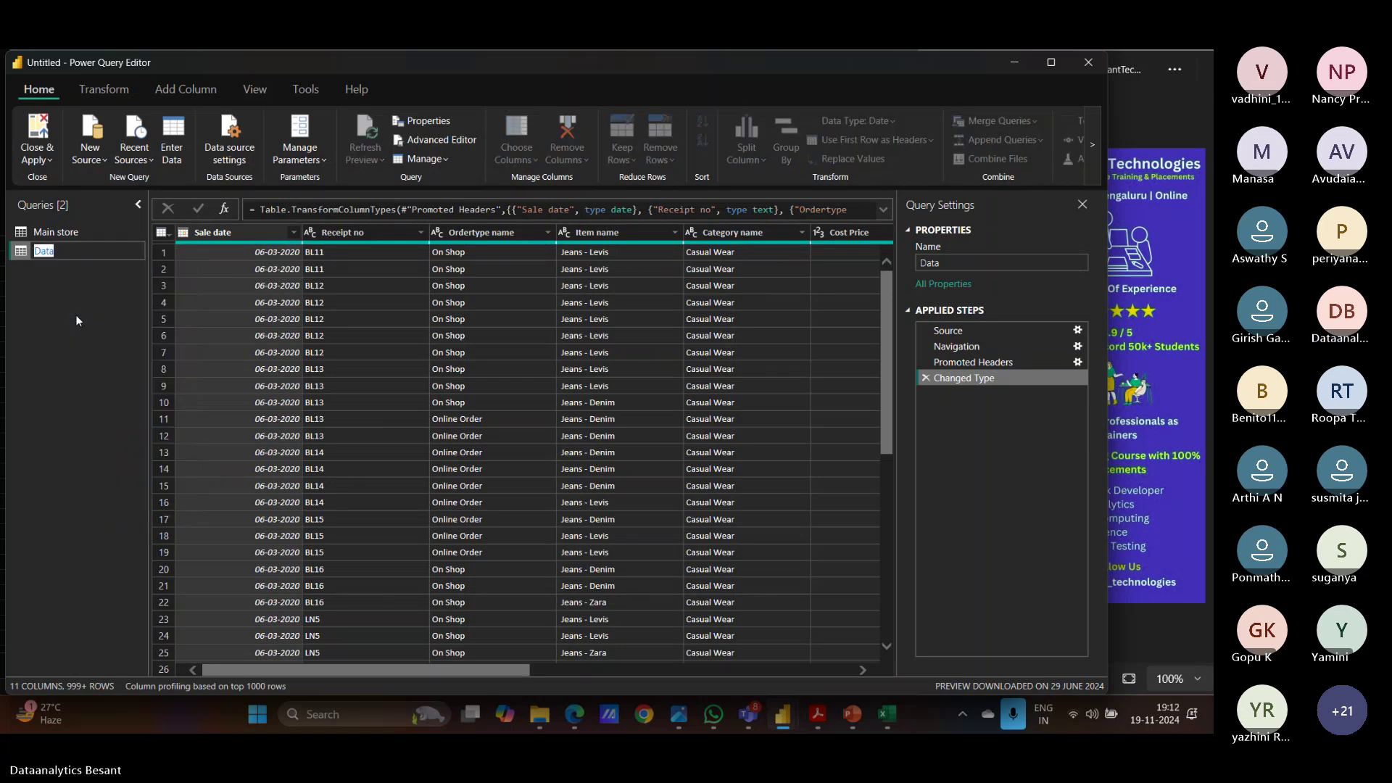
{"action": "type", "text": "Small Town"}
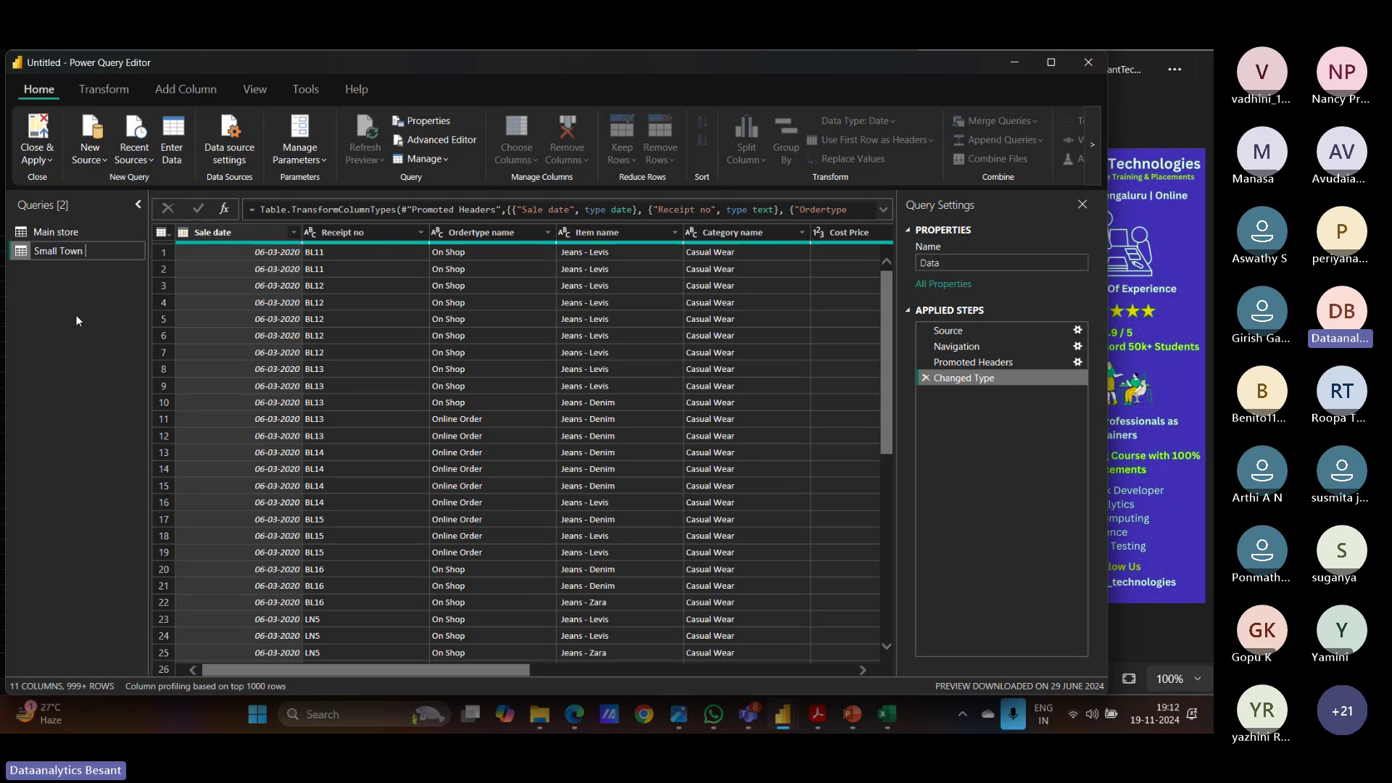
{"action": "type", "text": " Data"}
{"action": "key", "text": "Return"}
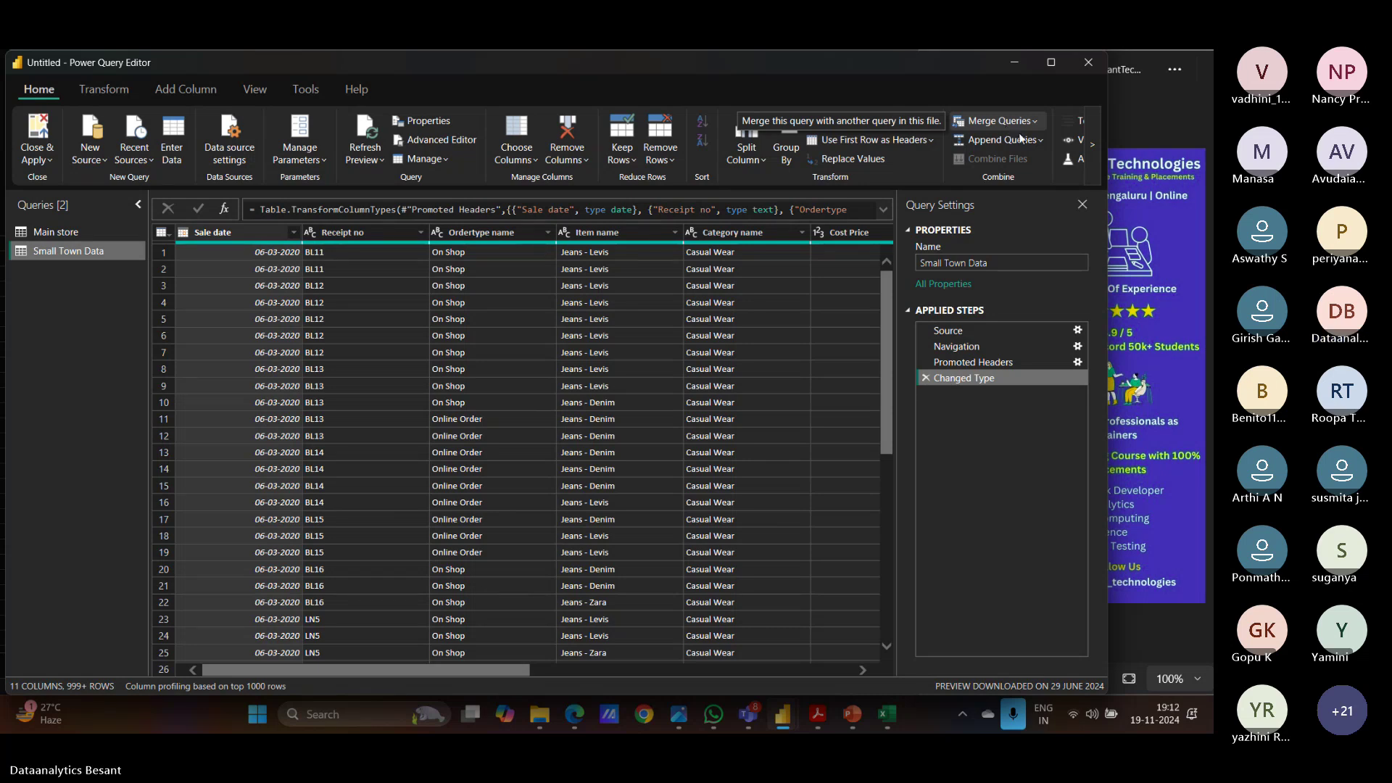
Step: Append the queries as a new query, with Main store as the first table and Small Town Data as the second
{"action": "left_click", "coordinate": [1041, 141]}
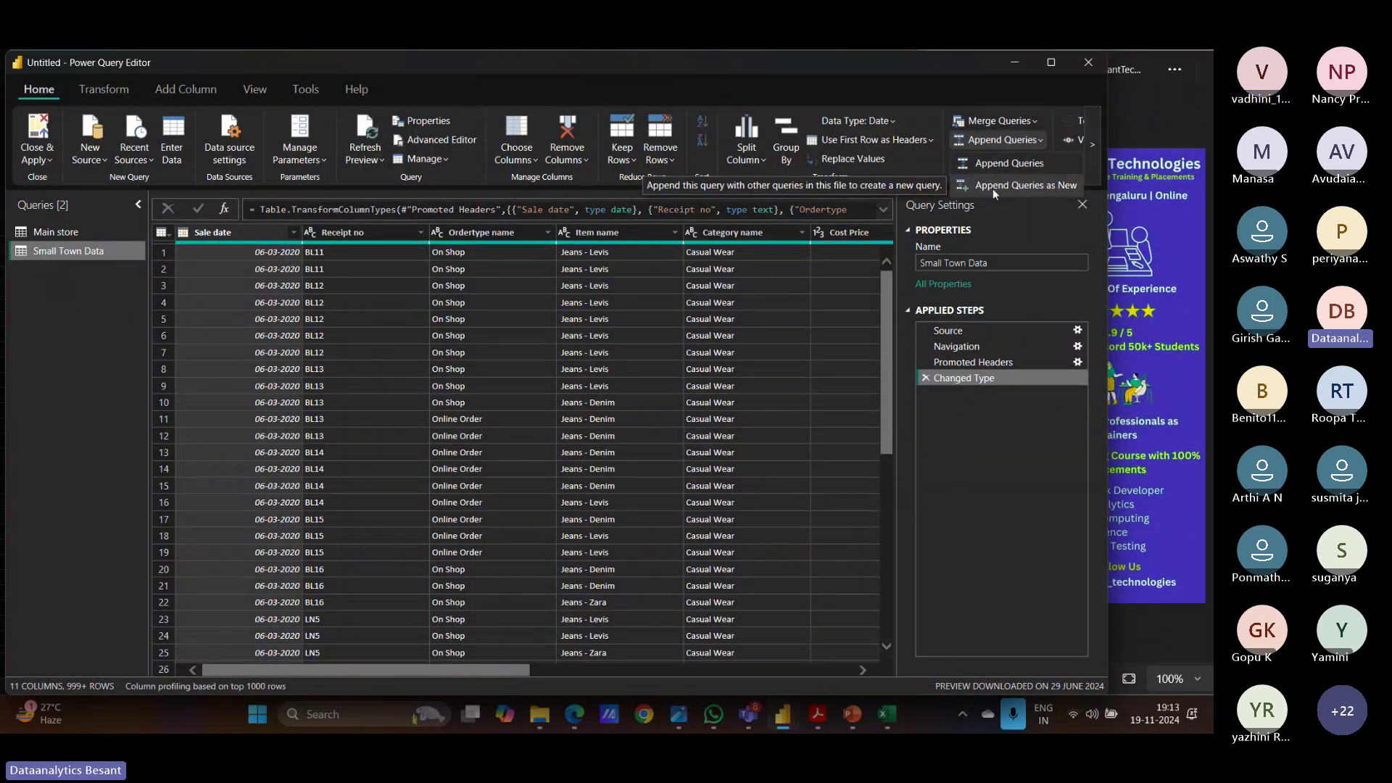
{"action": "left_click", "coordinate": [1033, 188]}
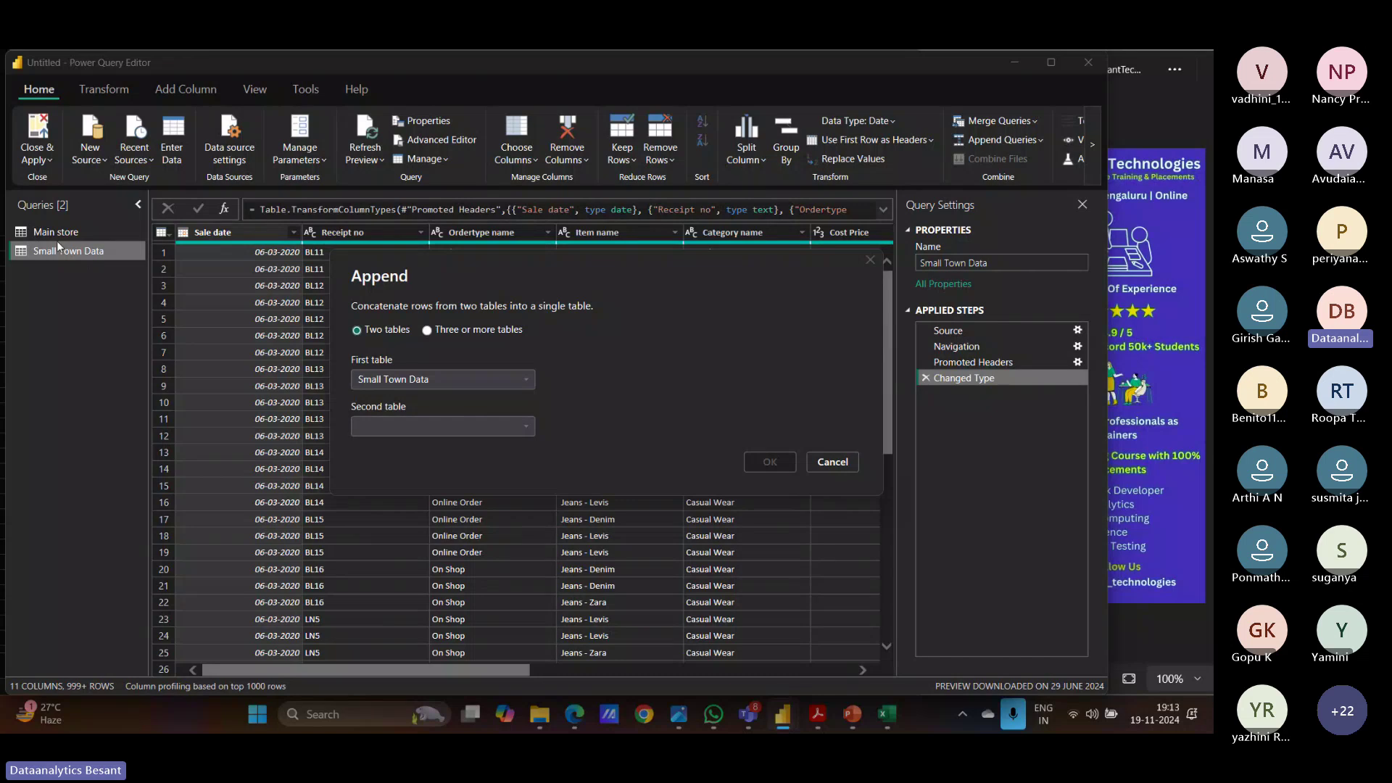
{"action": "left_click", "coordinate": [527, 380]}
{"action": "left_click", "coordinate": [451, 400]}
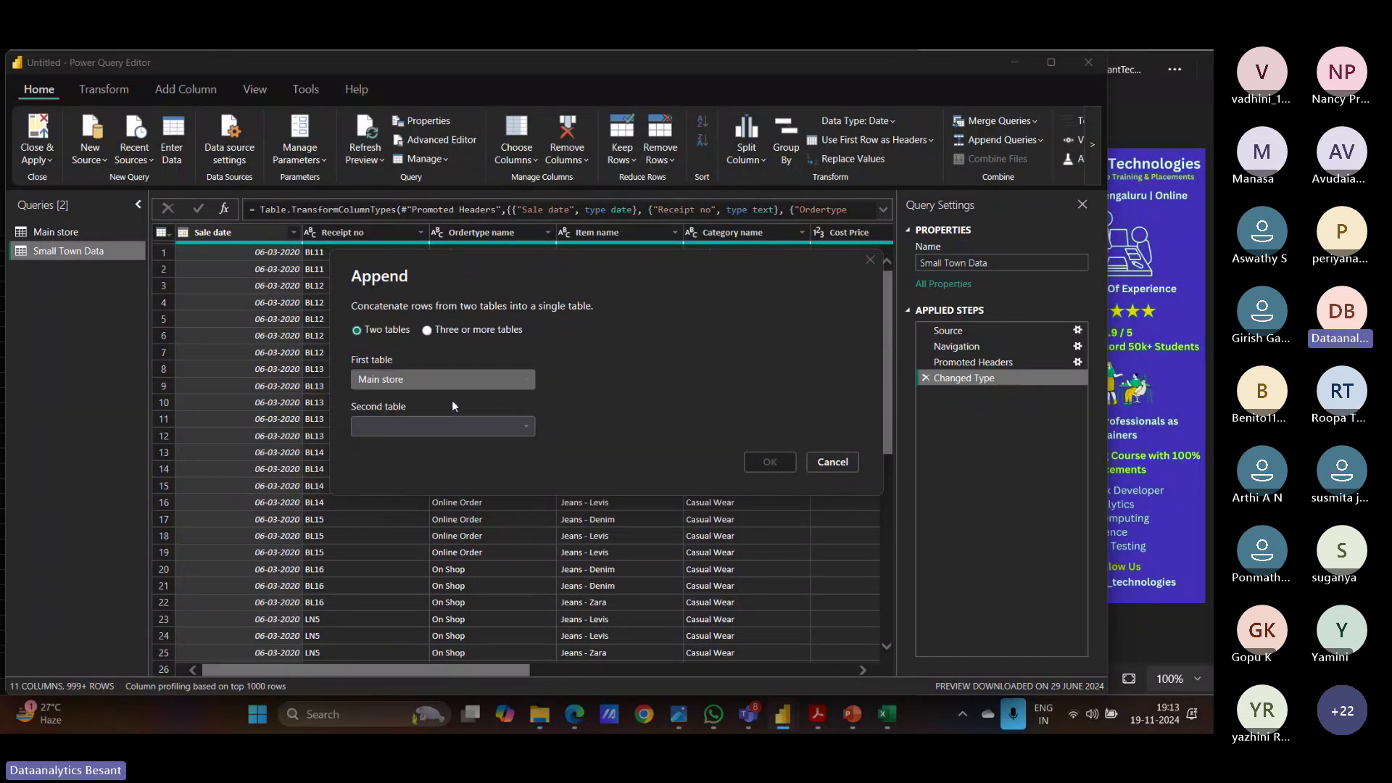
{"action": "left_click", "coordinate": [451, 425]}
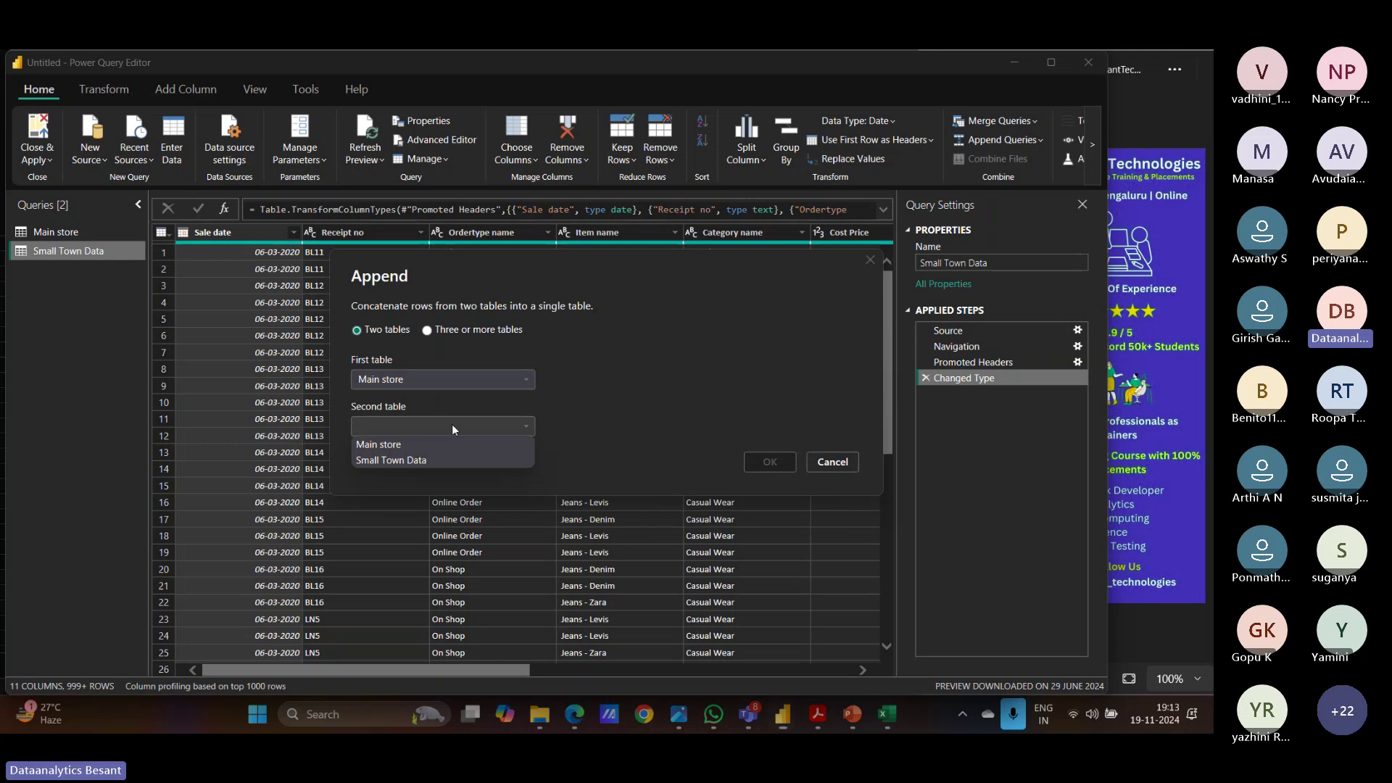
{"action": "left_click", "coordinate": [452, 461]}
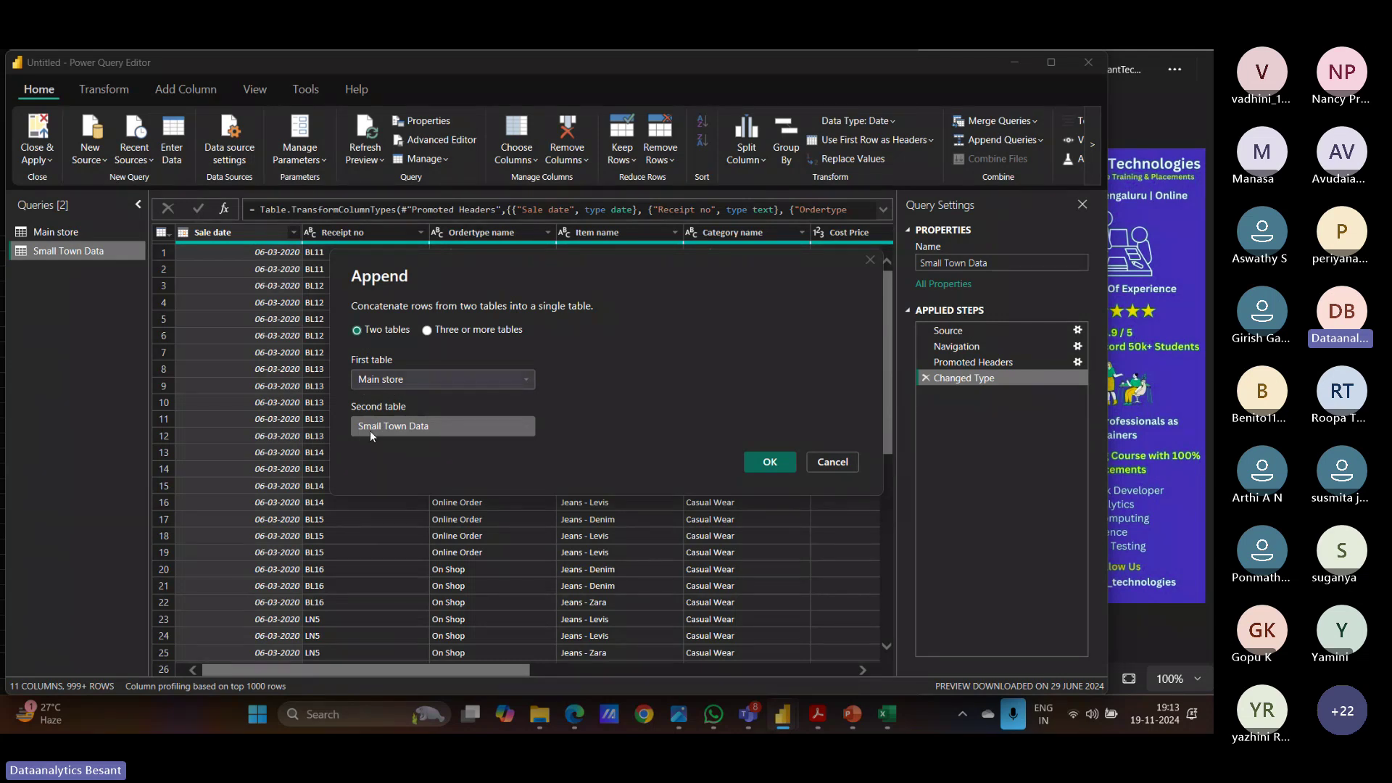
{"action": "left_click", "coordinate": [769, 468]}
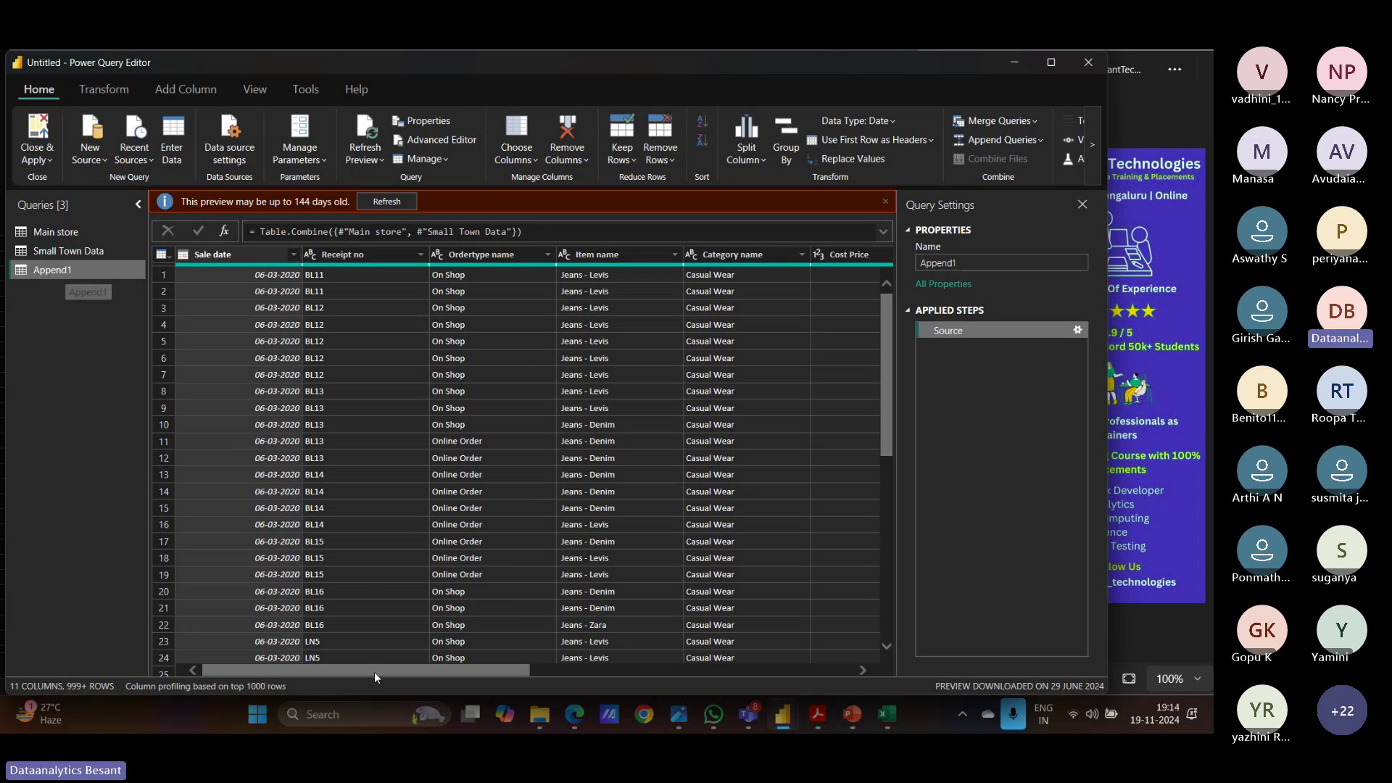
Step: Examine the full list of Location filter values in the appended query without applying a filter
{"action": "left_click_drag", "start_coordinate": [374, 672], "coordinate": [719, 711]}
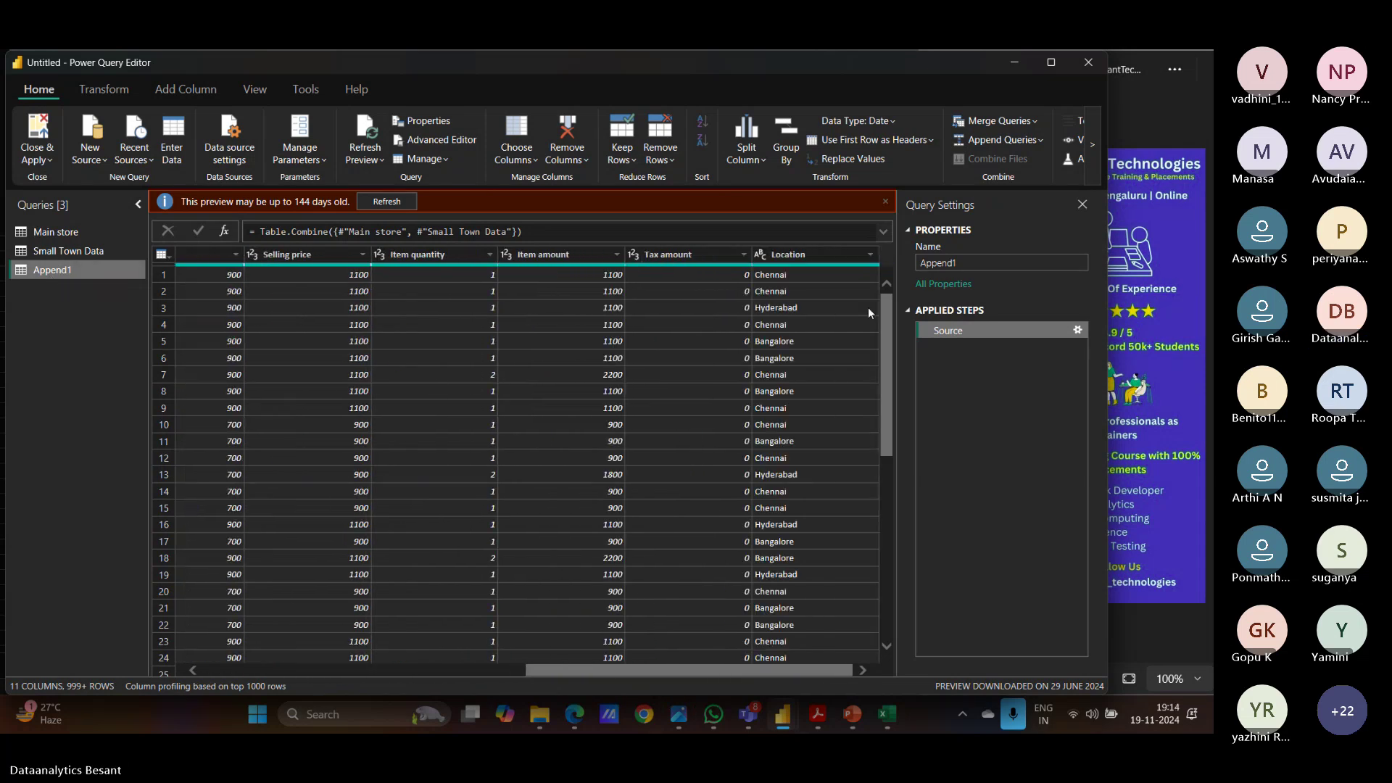
{"action": "left_click", "coordinate": [869, 255]}
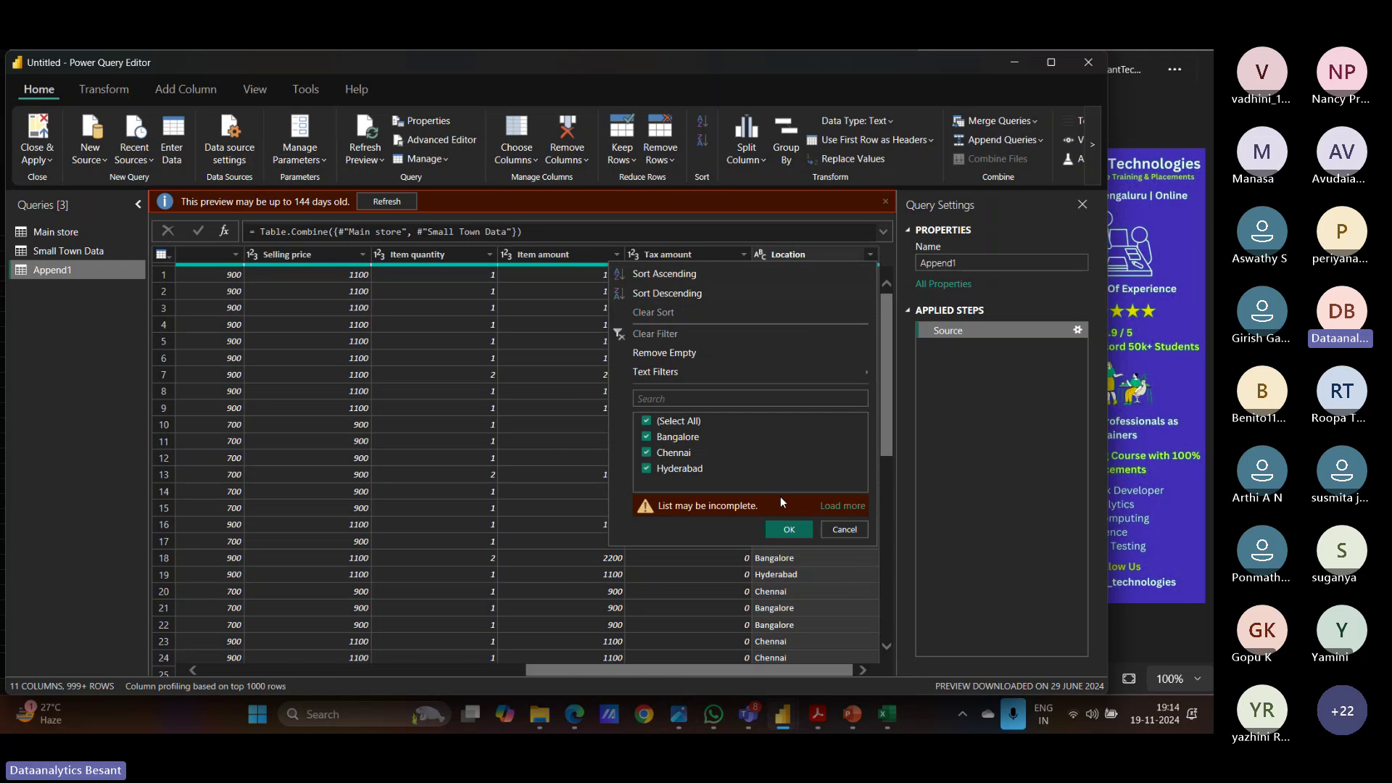
{"action": "left_click", "coordinate": [832, 507]}
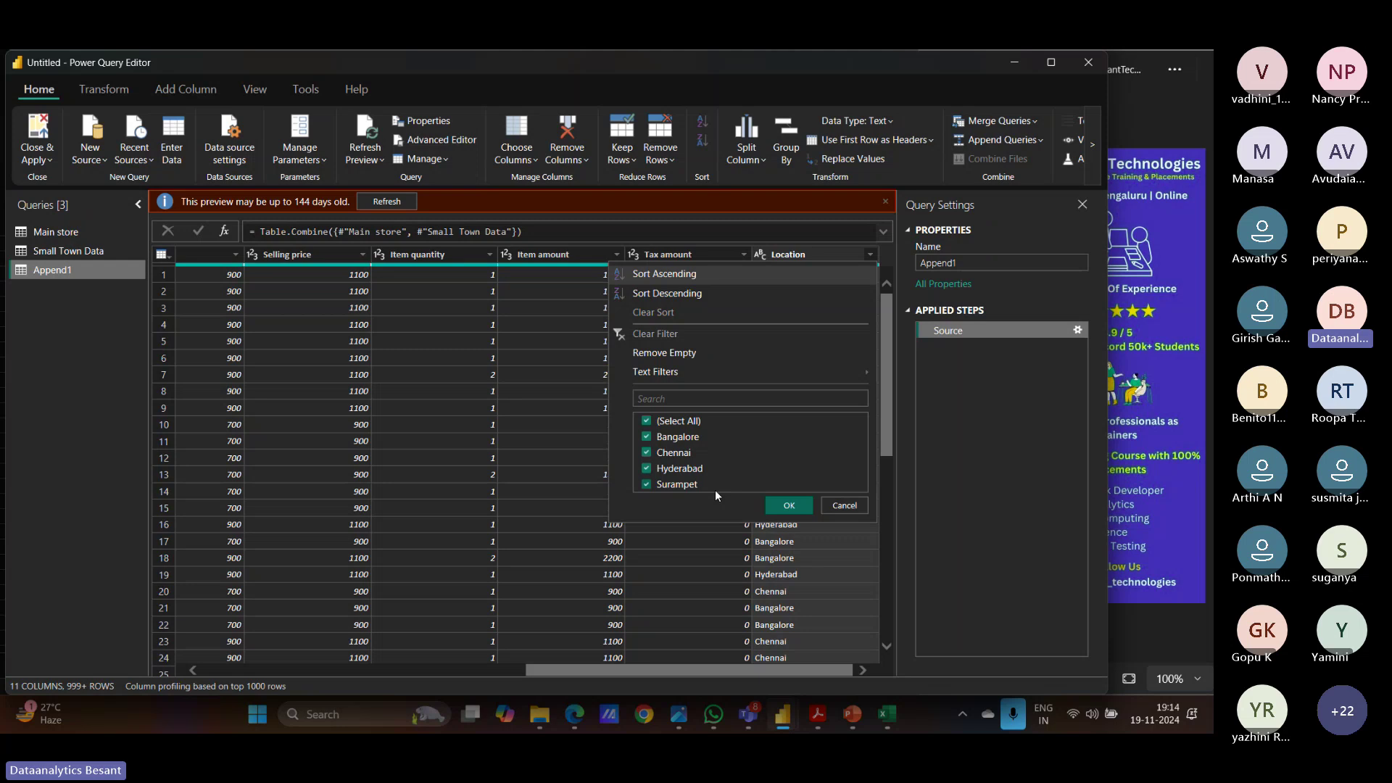
{"action": "left_click", "coordinate": [843, 506]}
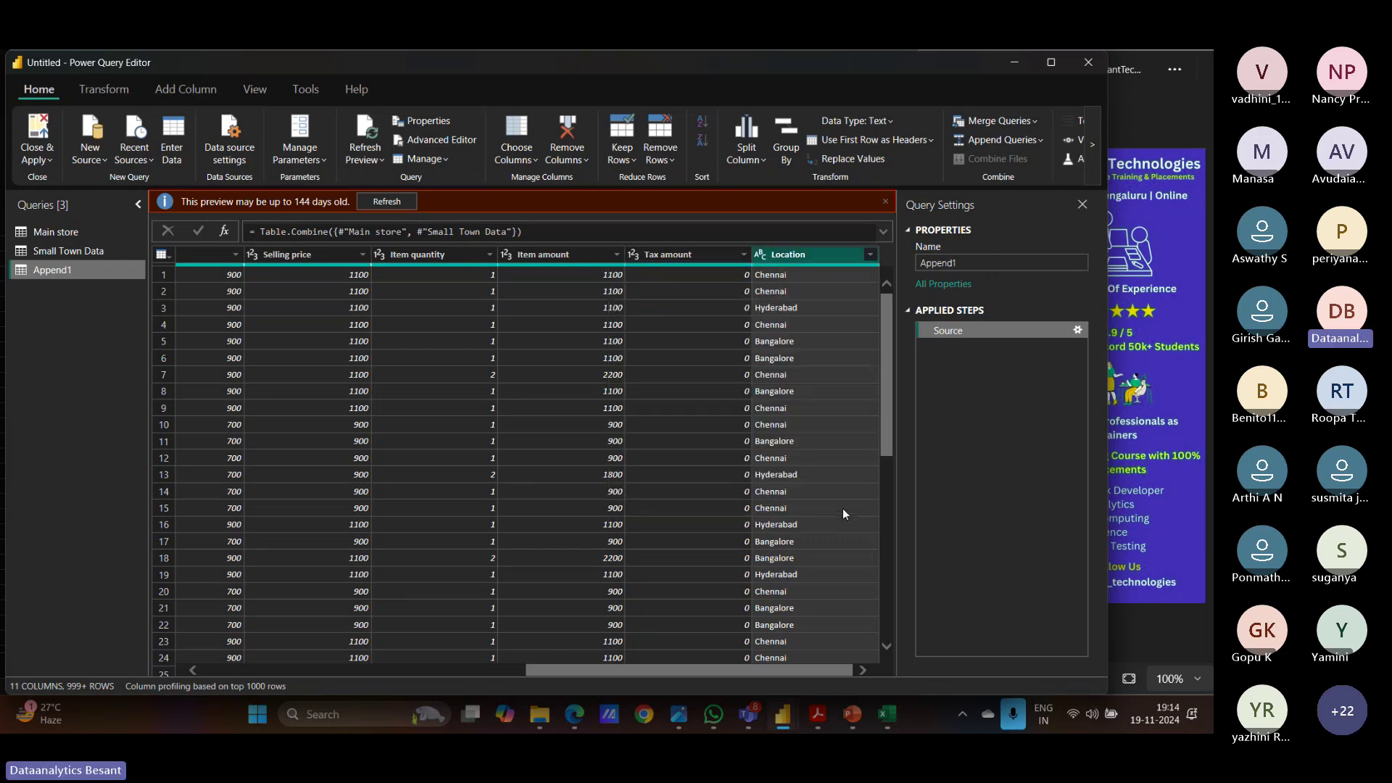
Step: Examine the full list of Location filter values in the Main store query without applying a filter
{"action": "left_click", "coordinate": [51, 232]}
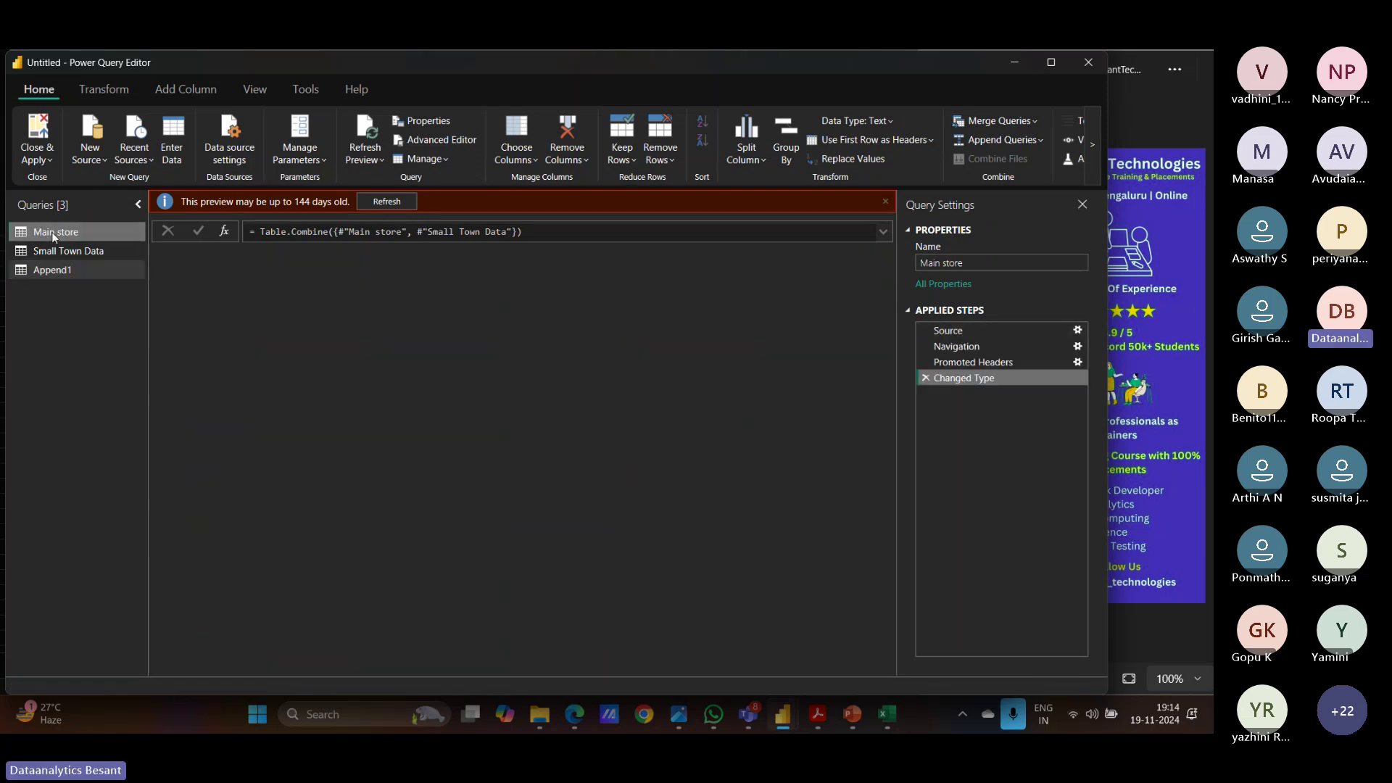
{"action": "left_click_drag", "start_coordinate": [497, 669], "coordinate": [820, 677]}
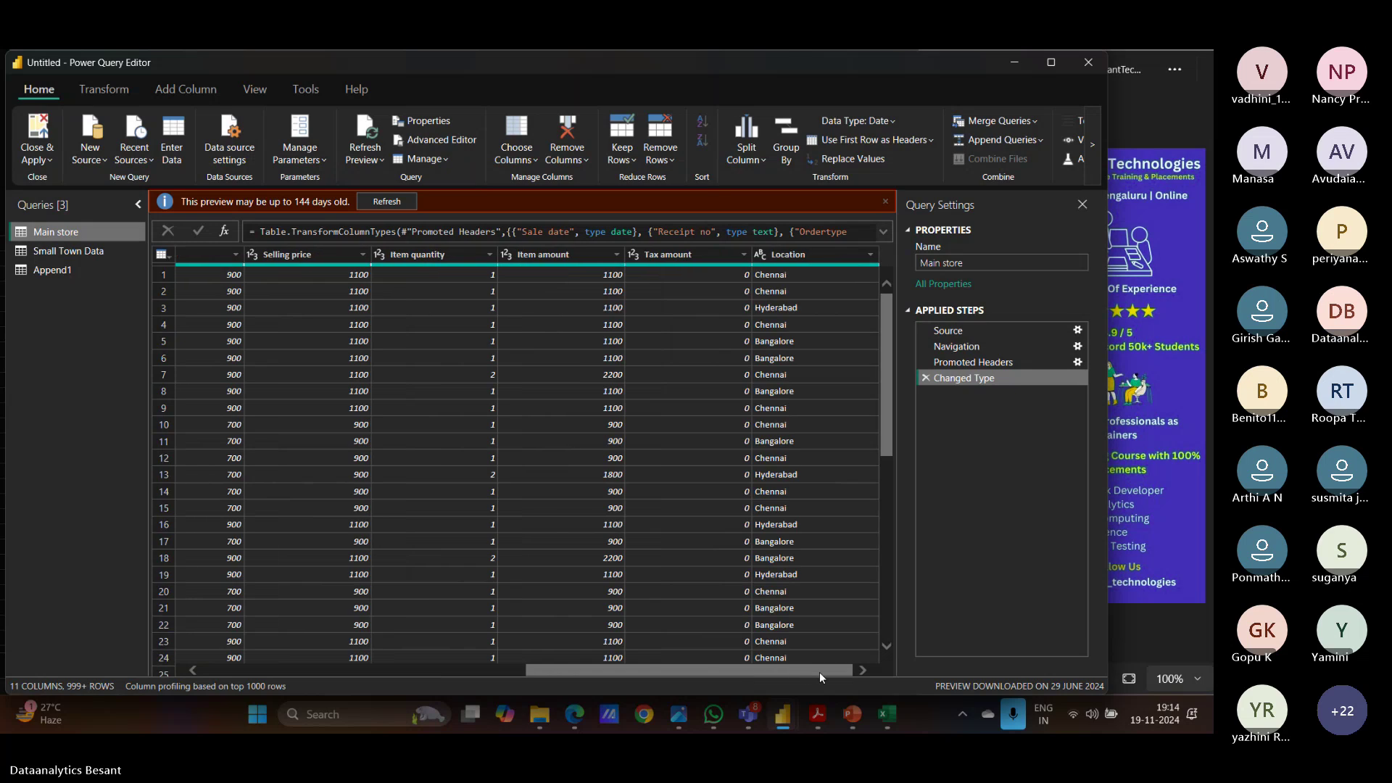
{"action": "left_click", "coordinate": [870, 255]}
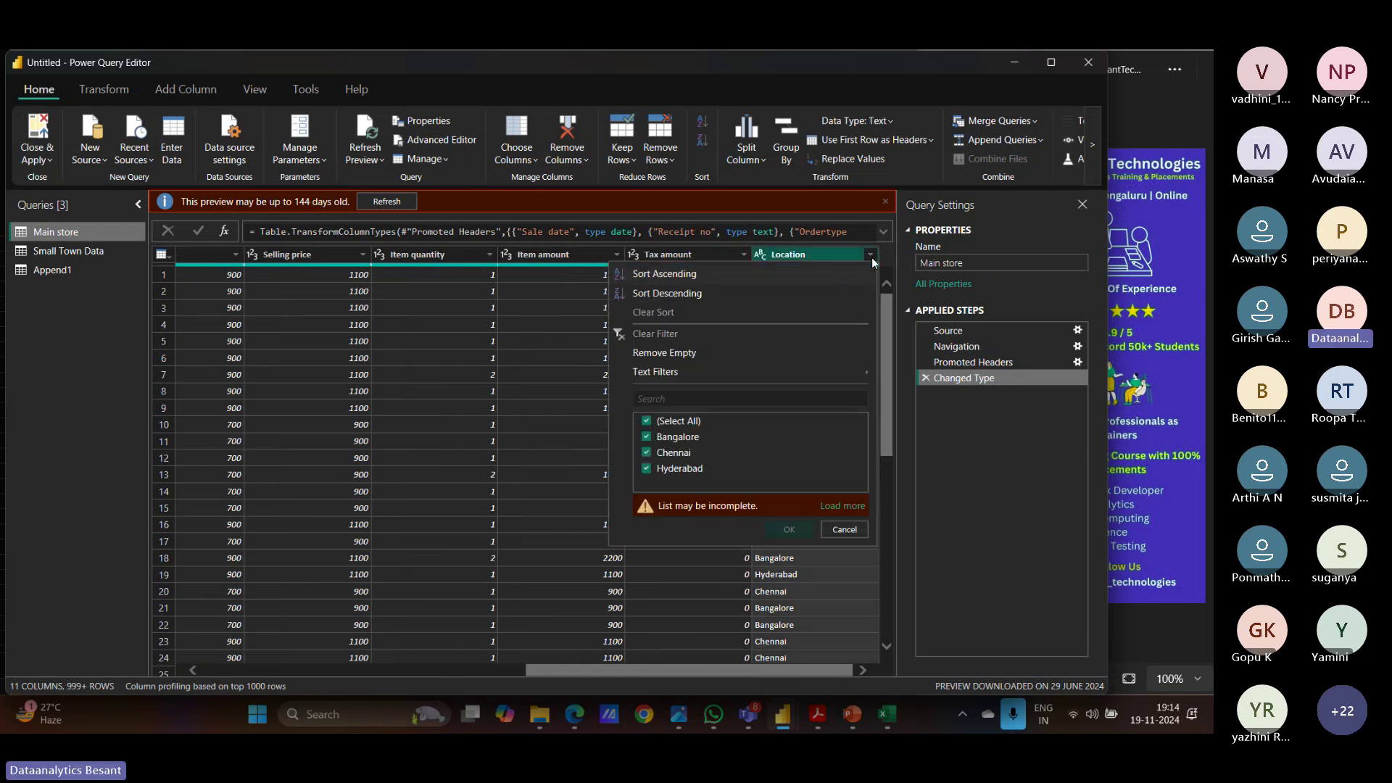
{"action": "left_click", "coordinate": [826, 506]}
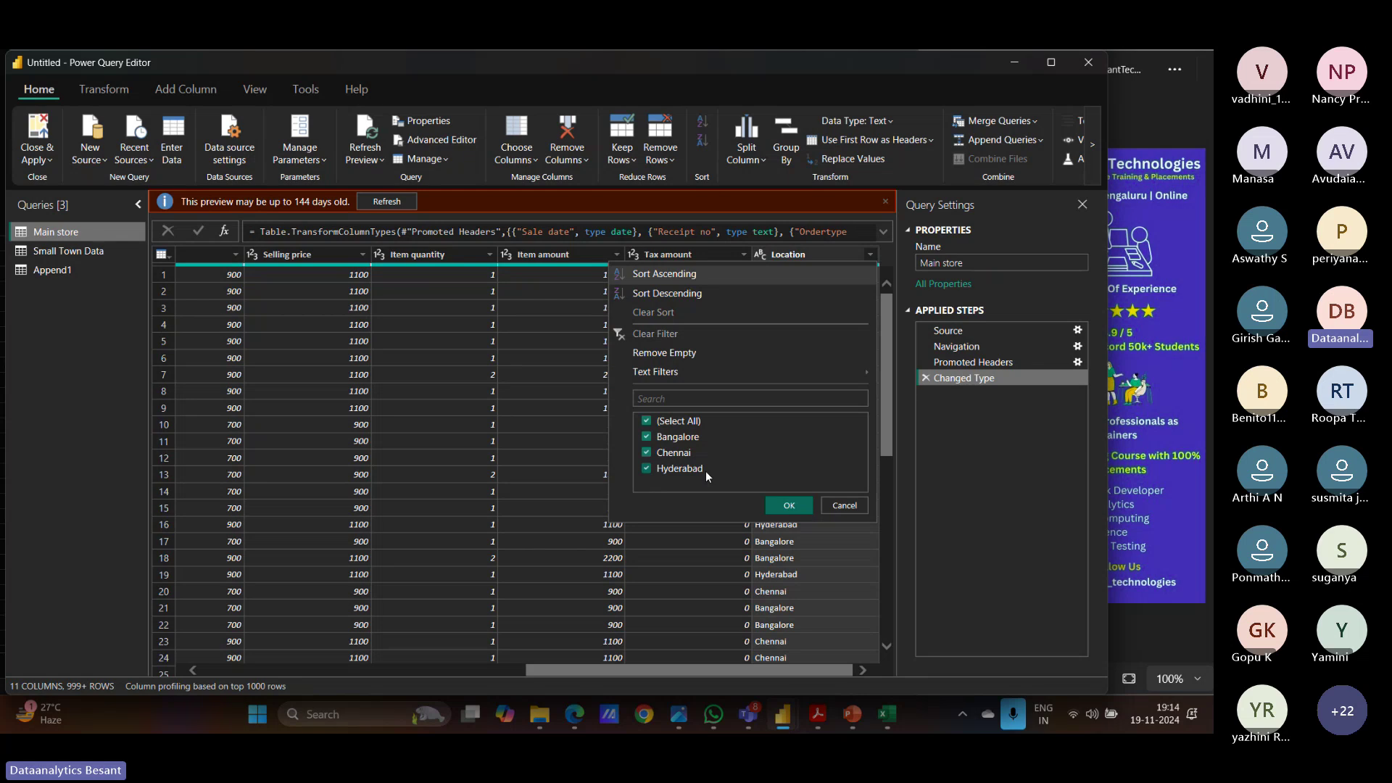
{"action": "left_click", "coordinate": [863, 504]}
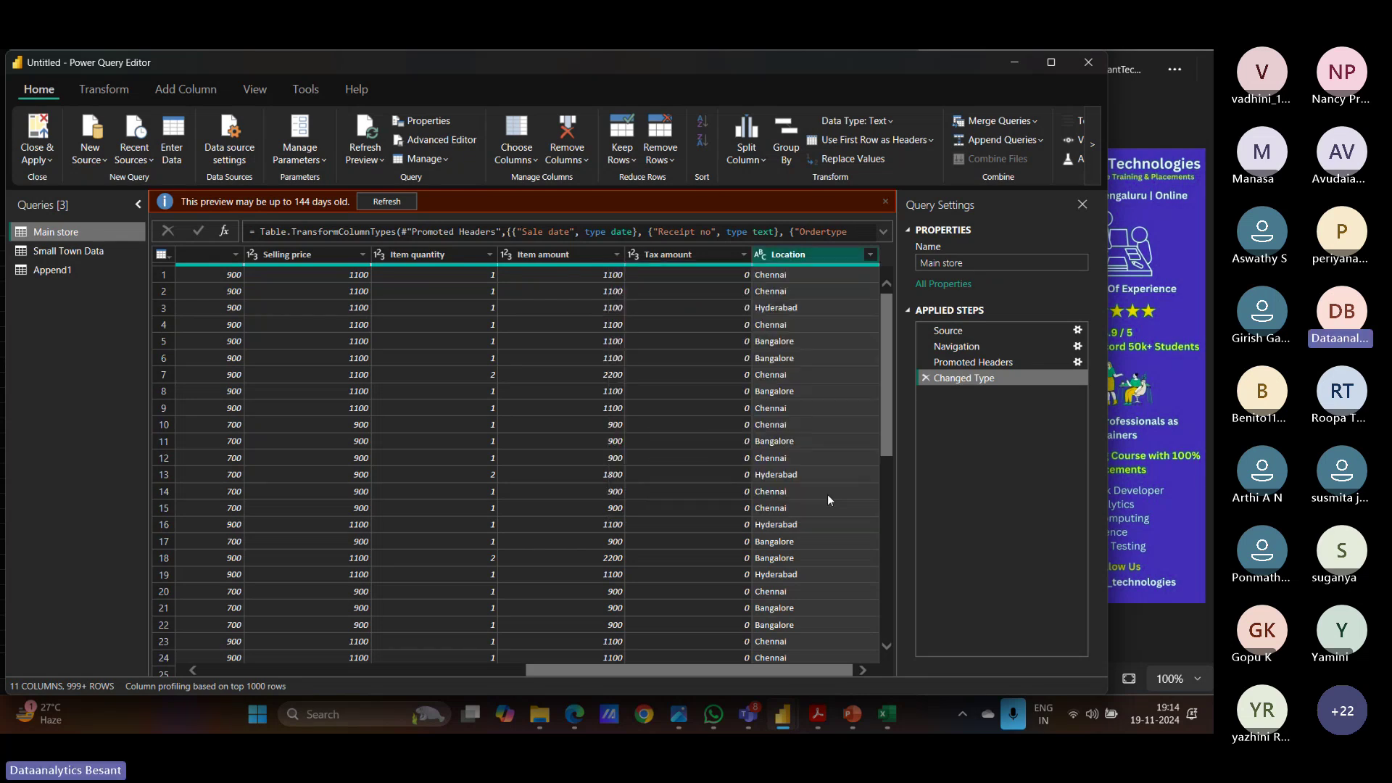
Step: Examine the full list of Location filter values in the Small Town Data query without applying a filter
{"action": "left_click", "coordinate": [60, 255]}
{"action": "left_click_drag", "start_coordinate": [516, 665], "coordinate": [846, 671]}
{"action": "left_click", "coordinate": [870, 233]}
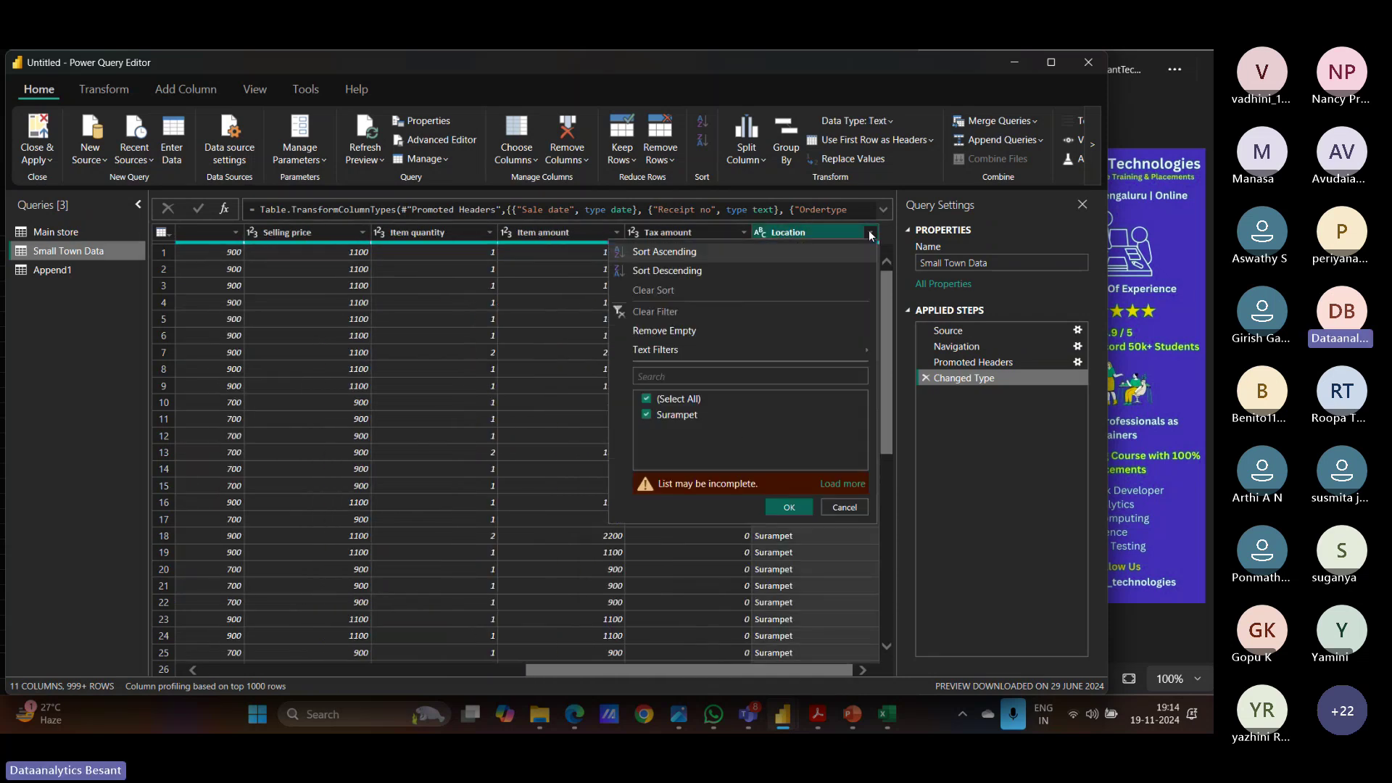
{"action": "left_click", "coordinate": [839, 483]}
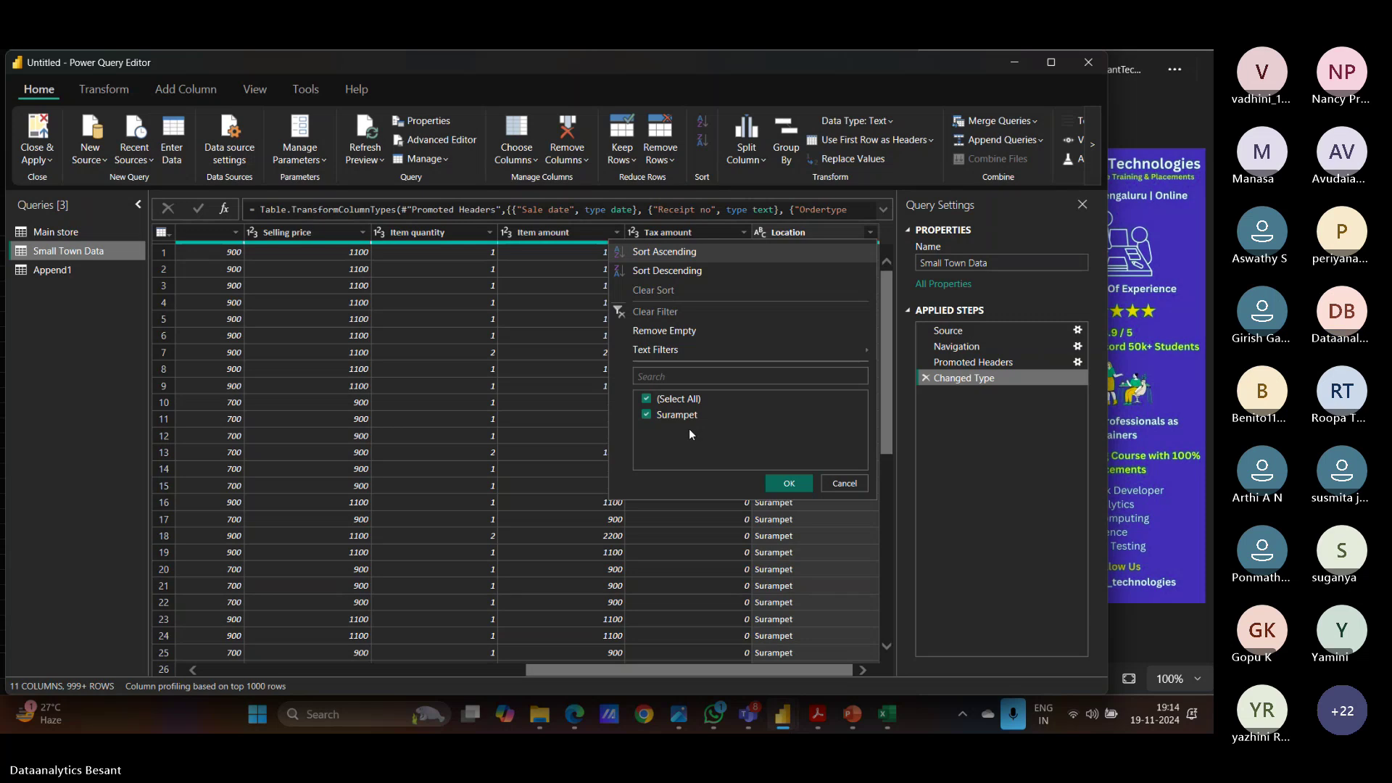
{"action": "left_click", "coordinate": [846, 485]}
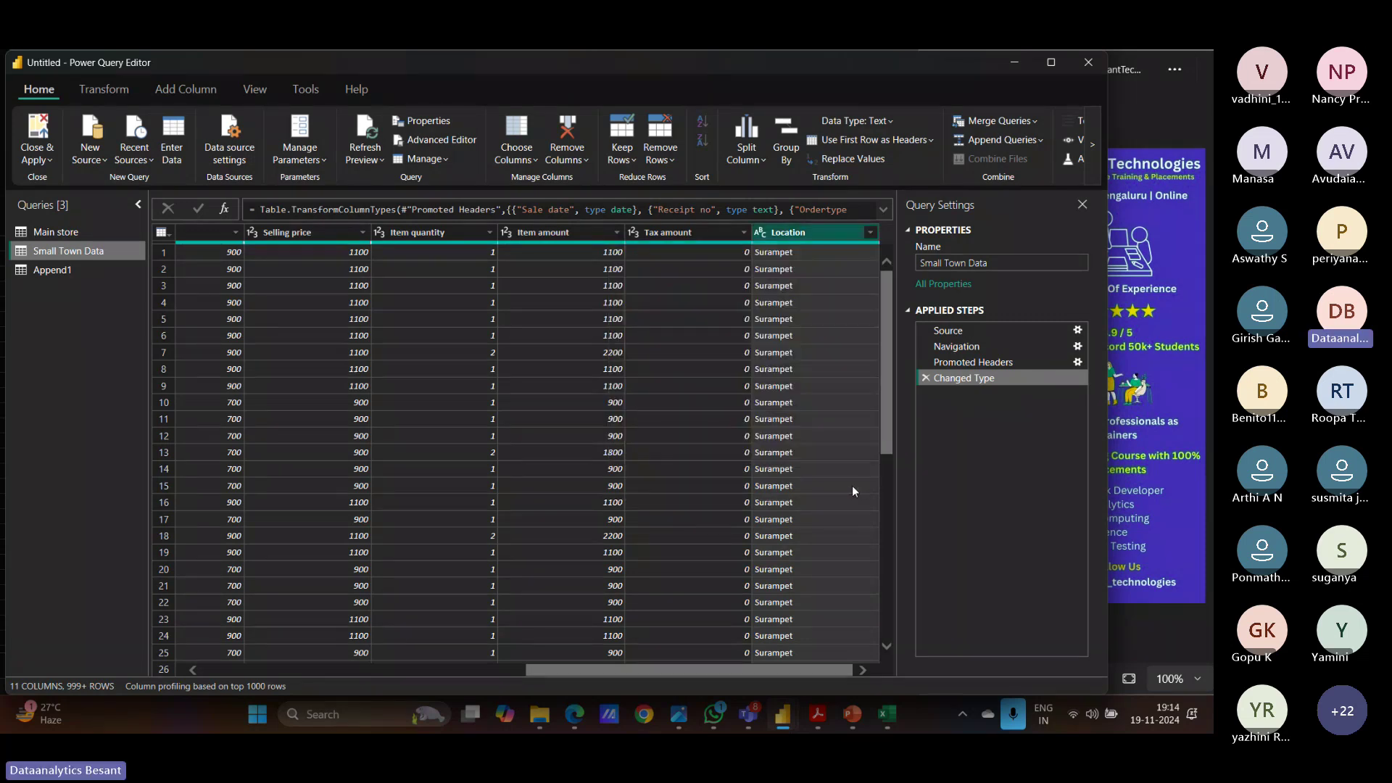
Step: Examine the full list of Location filter values in the Append1 query without applying a filter
{"action": "left_click", "coordinate": [46, 274]}
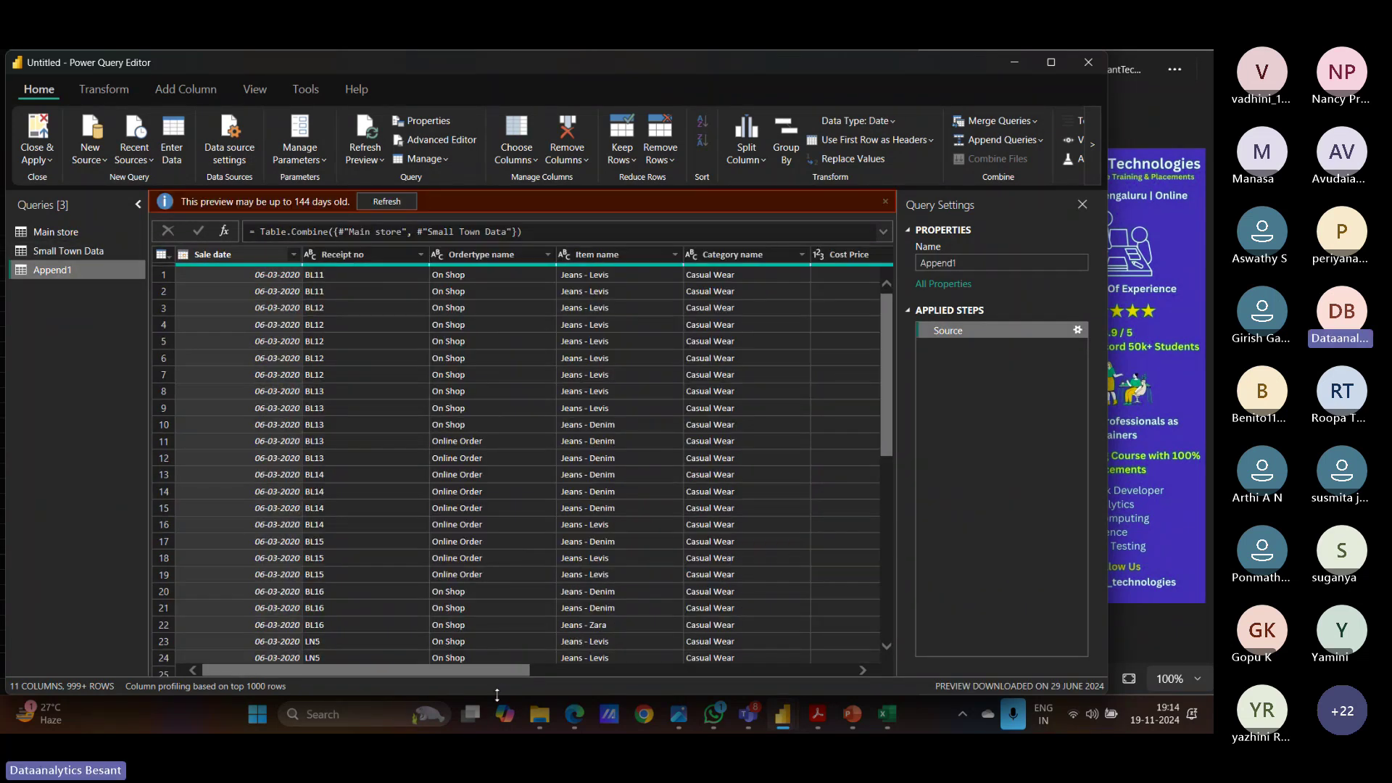
{"action": "left_click_drag", "start_coordinate": [500, 672], "coordinate": [827, 675]}
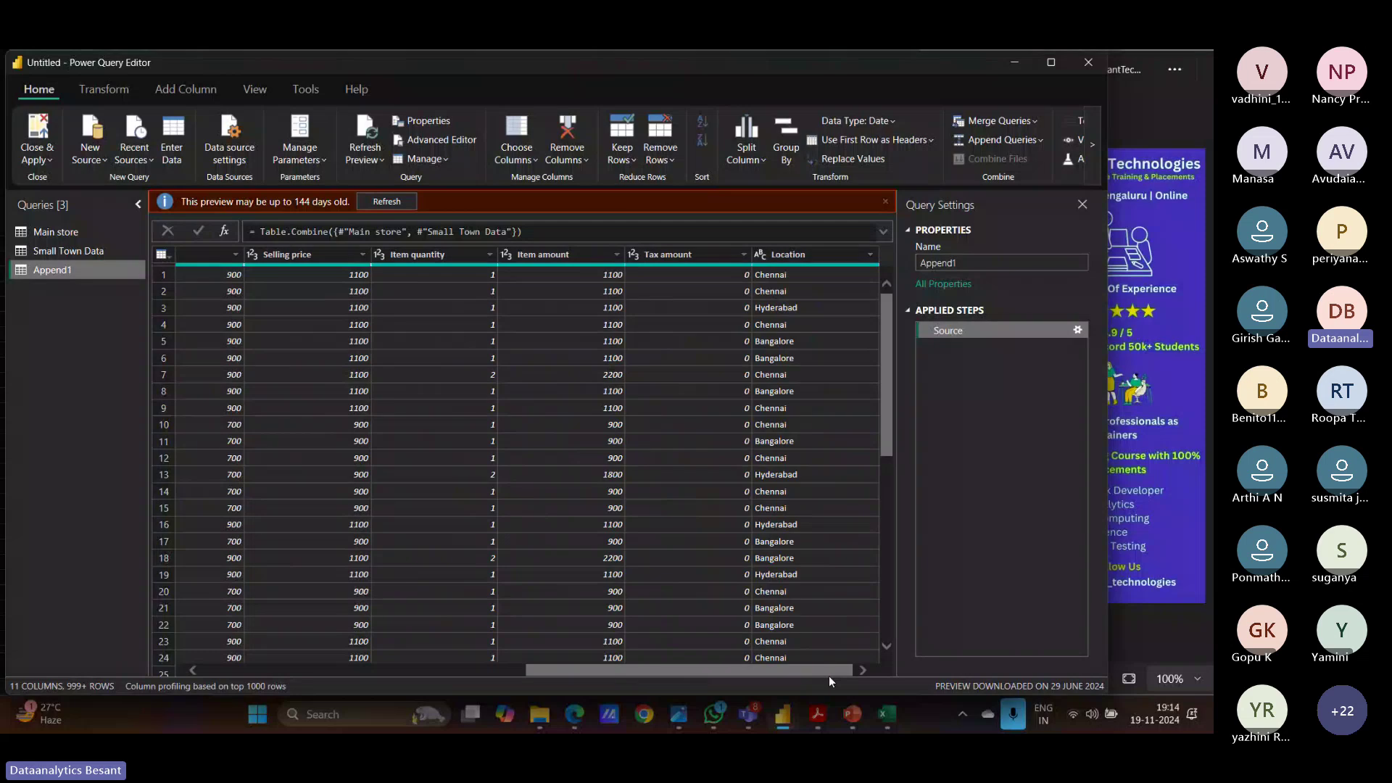
{"action": "left_click", "coordinate": [870, 254]}
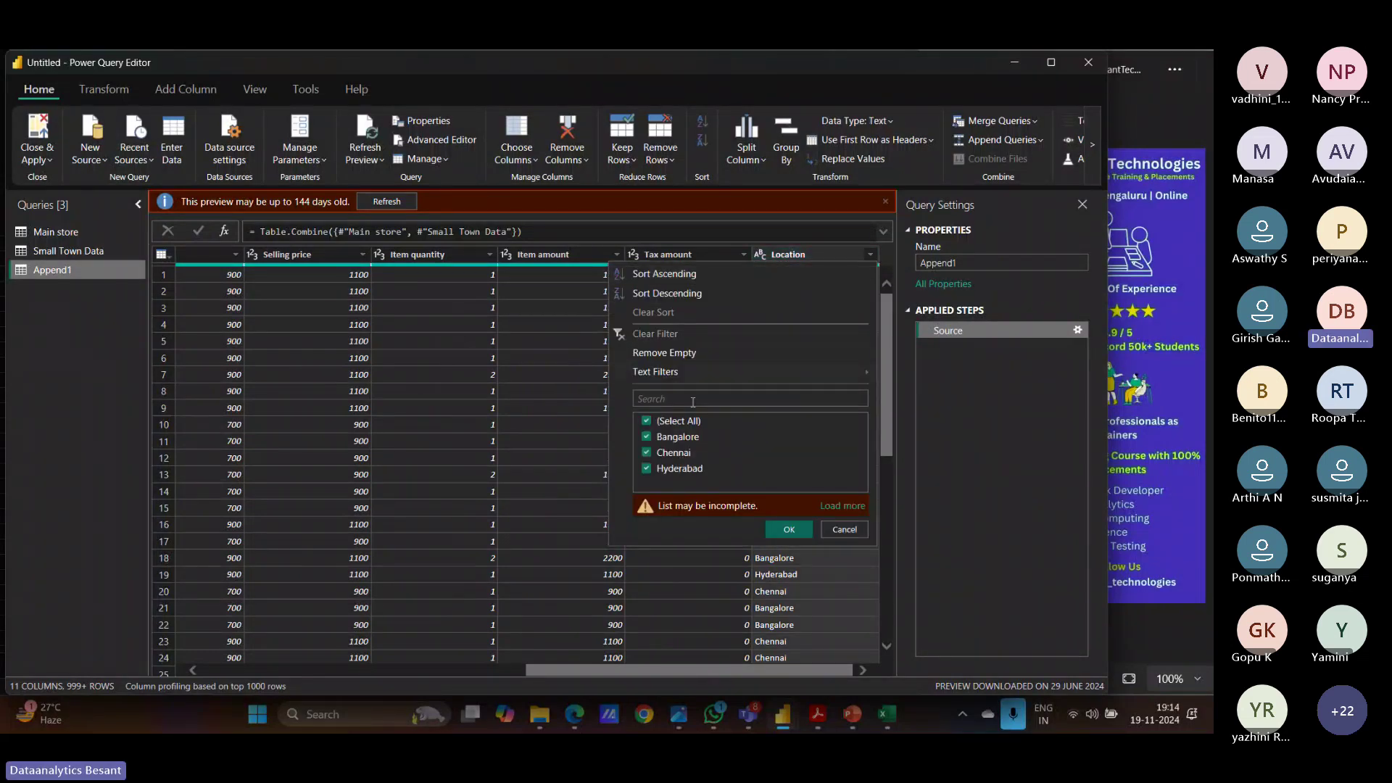
{"action": "left_click", "coordinate": [842, 505]}
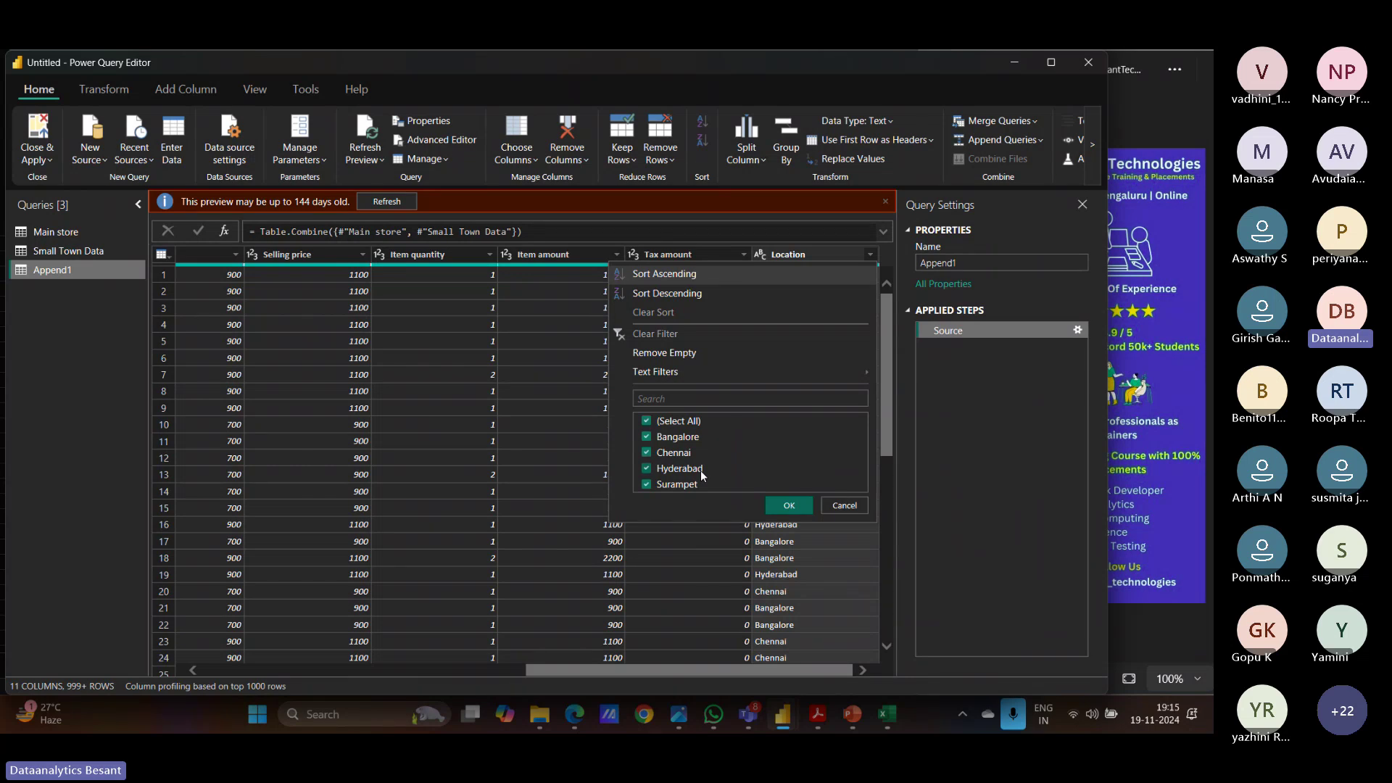
{"action": "left_click", "coordinate": [844, 505]}
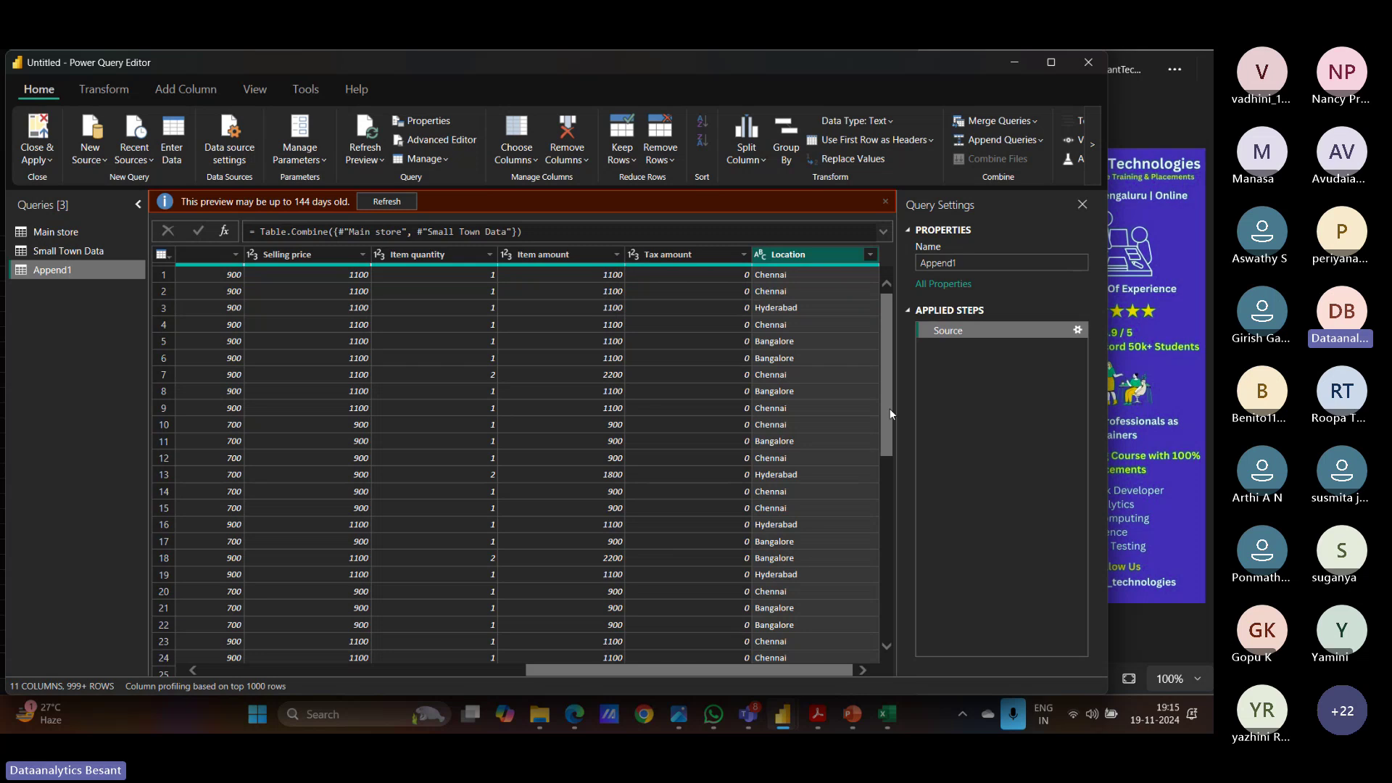
Step: Filter the Location column of the Append1 query to show only Surampet rows, using the fully loaded value list
{"action": "left_click_drag", "start_coordinate": [889, 407], "coordinate": [885, 358]}
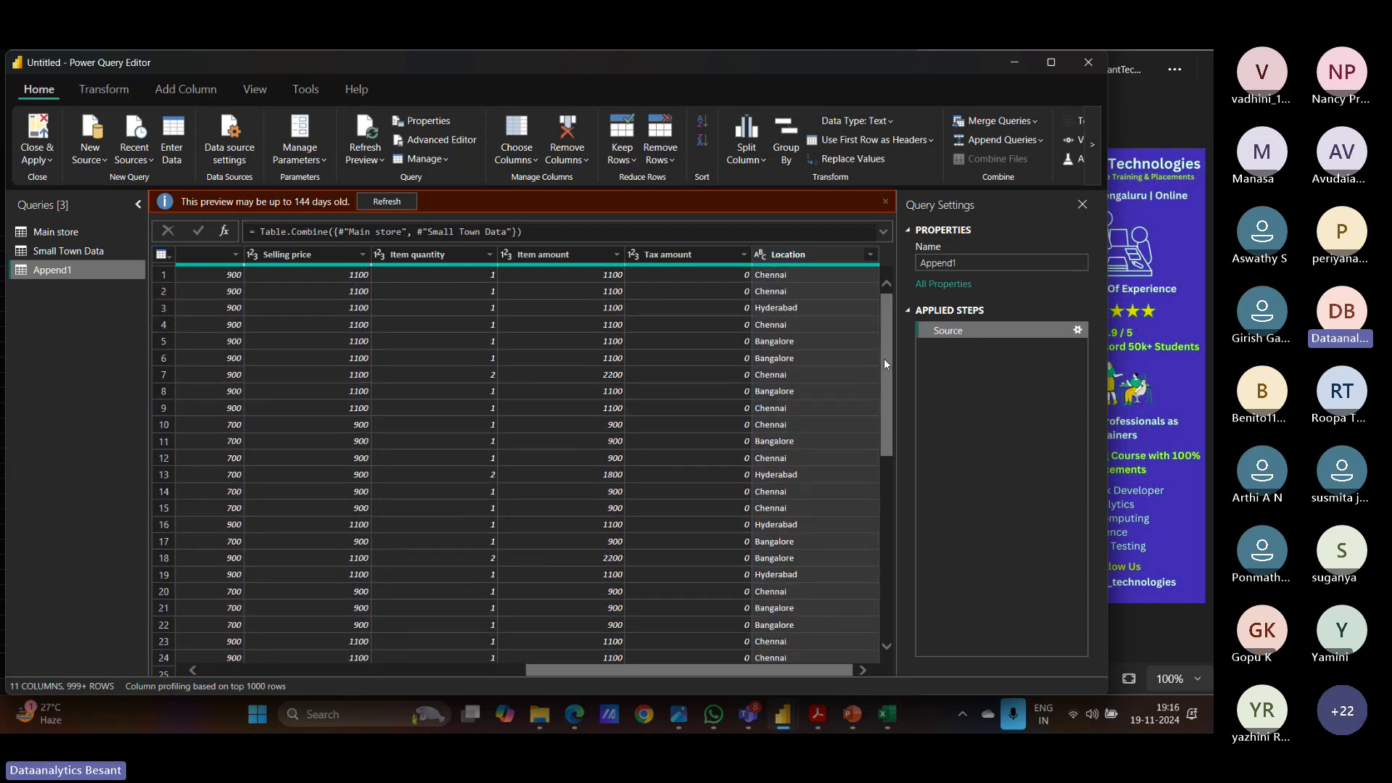
{"action": "left_click", "coordinate": [869, 254]}
{"action": "left_click", "coordinate": [841, 505]}
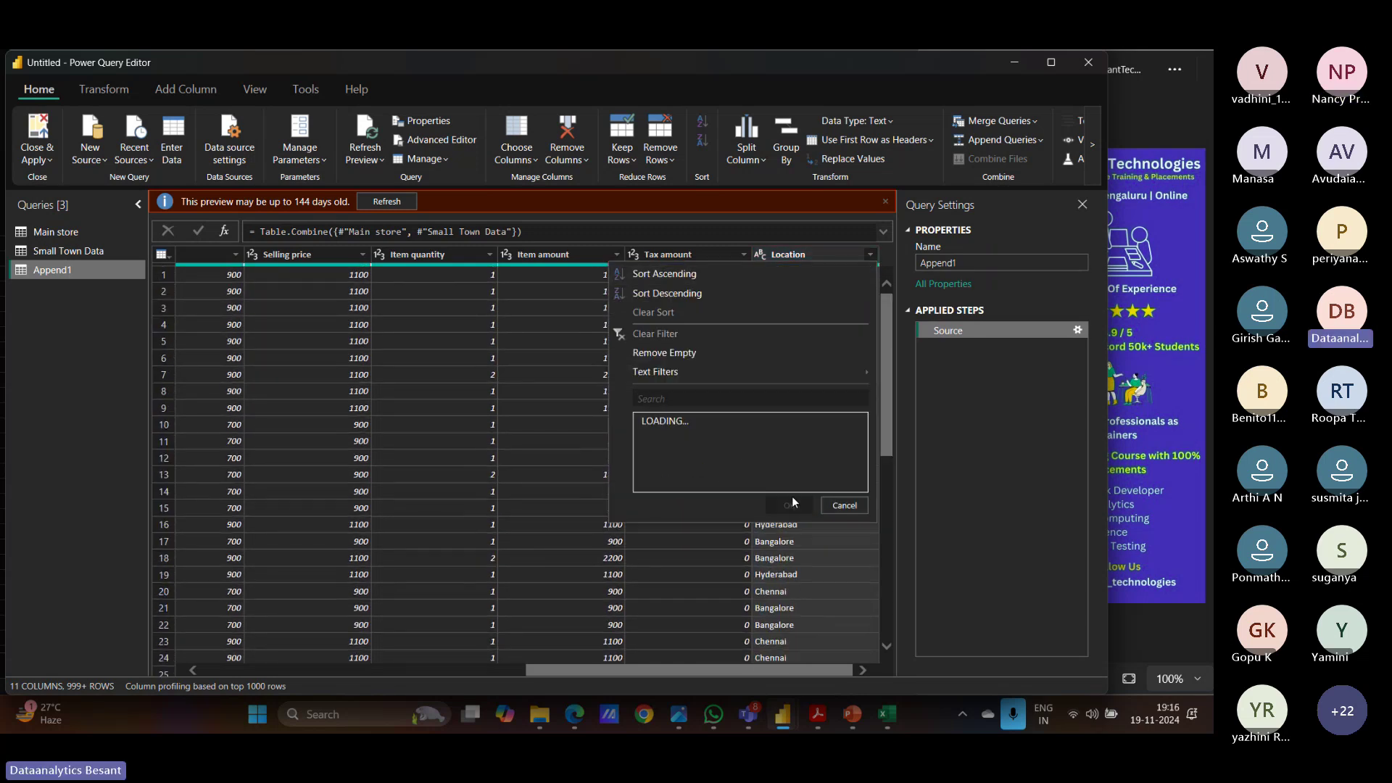
{"action": "left_click", "coordinate": [646, 421]}
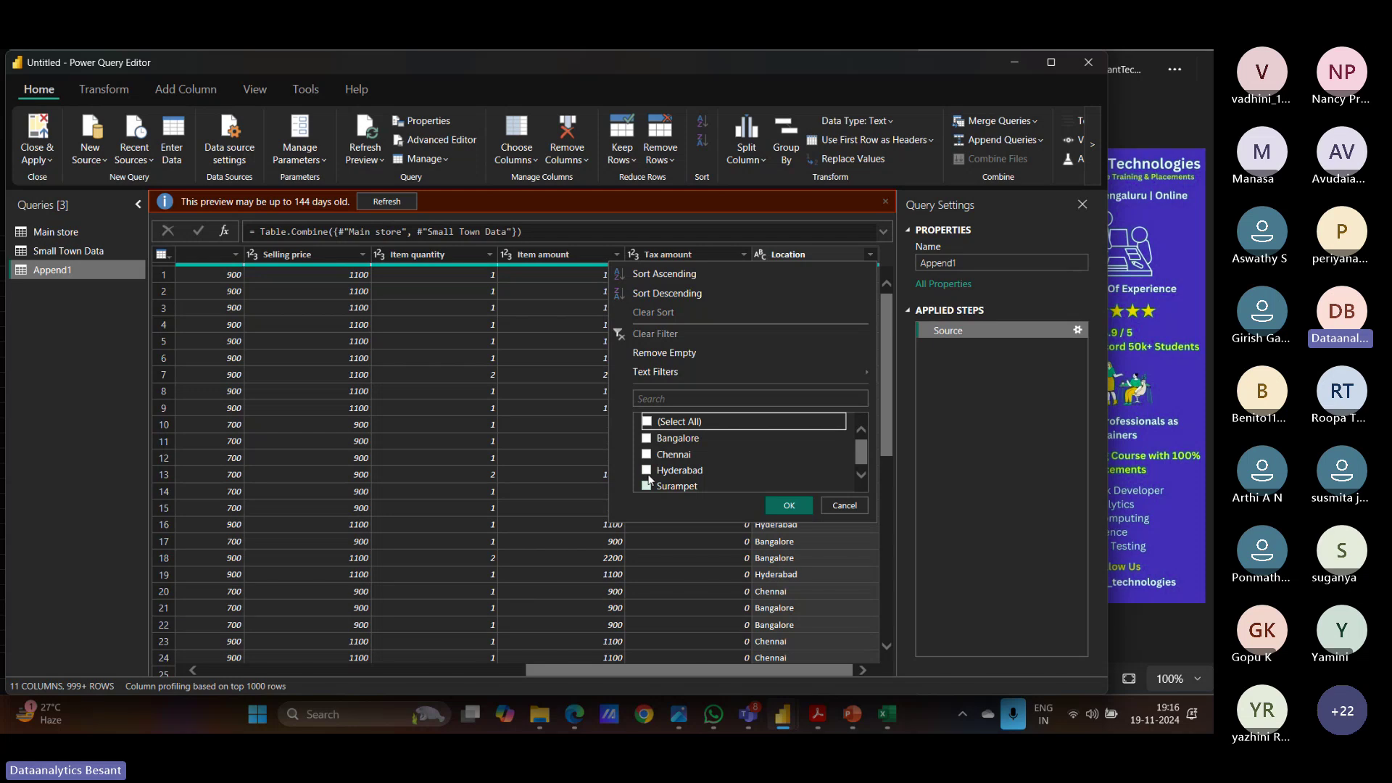
{"action": "left_click", "coordinate": [647, 486]}
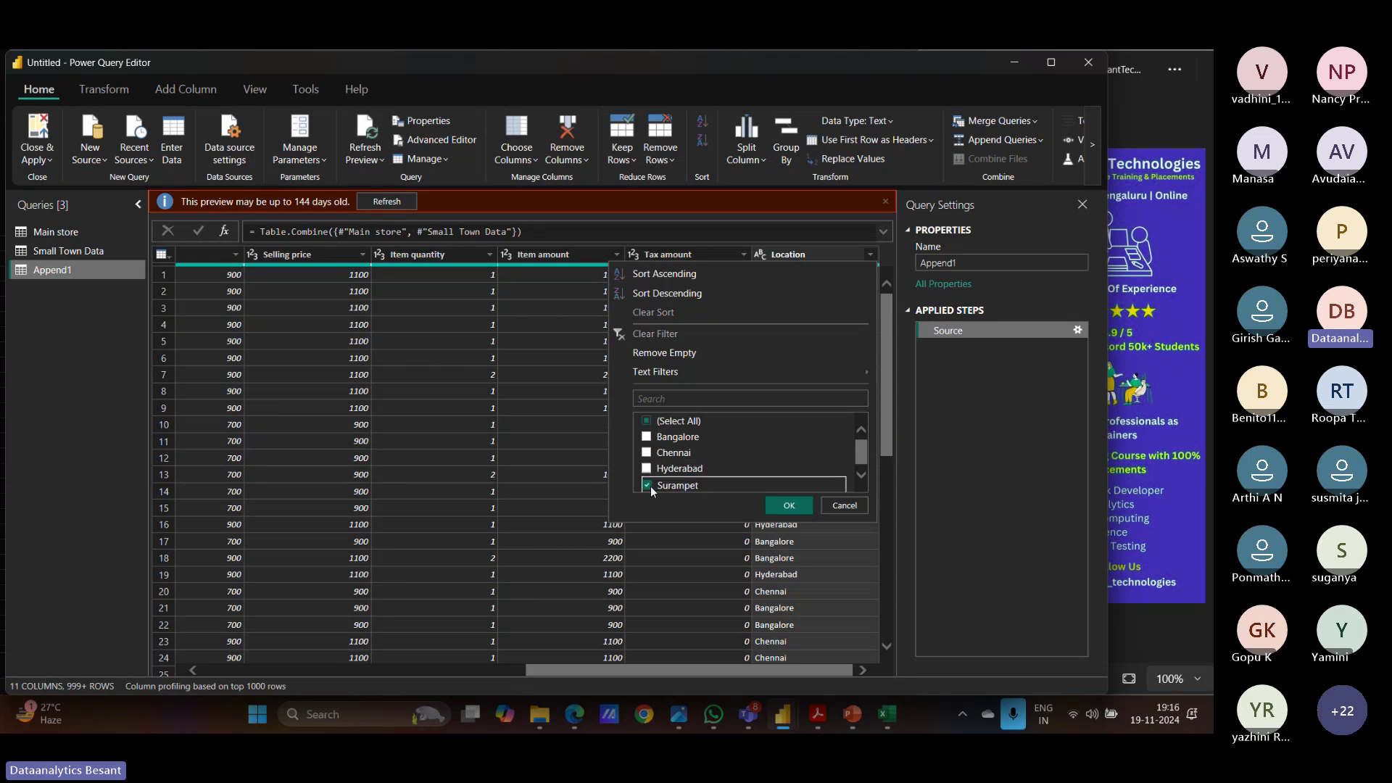
{"action": "left_click", "coordinate": [795, 507]}
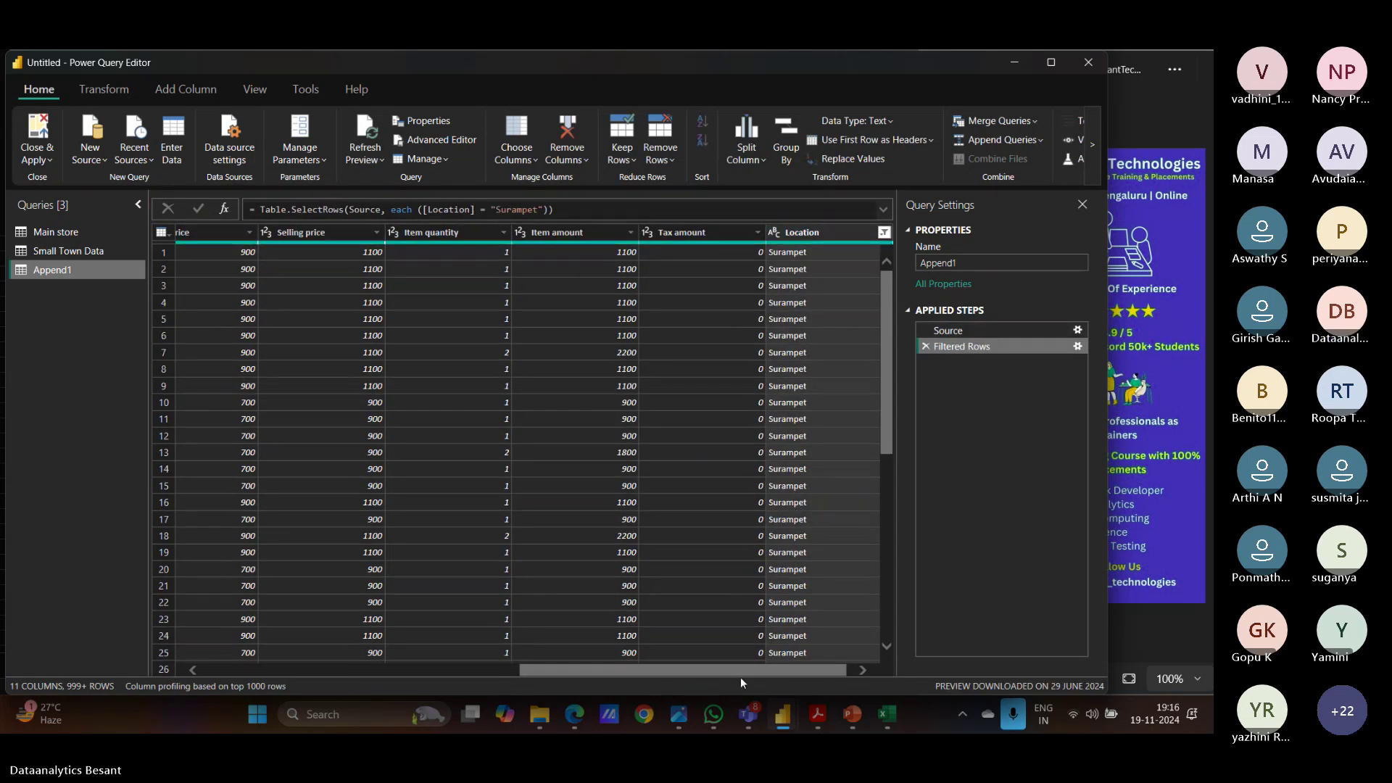
{"action": "mouse_move", "coordinate": [603, 671]}
{"action": "left_mouse_down"}
{"action": "mouse_move", "coordinate": [245, 651]}
{"action": "mouse_move", "coordinate": [622, 684]}
{"action": "left_mouse_up"}
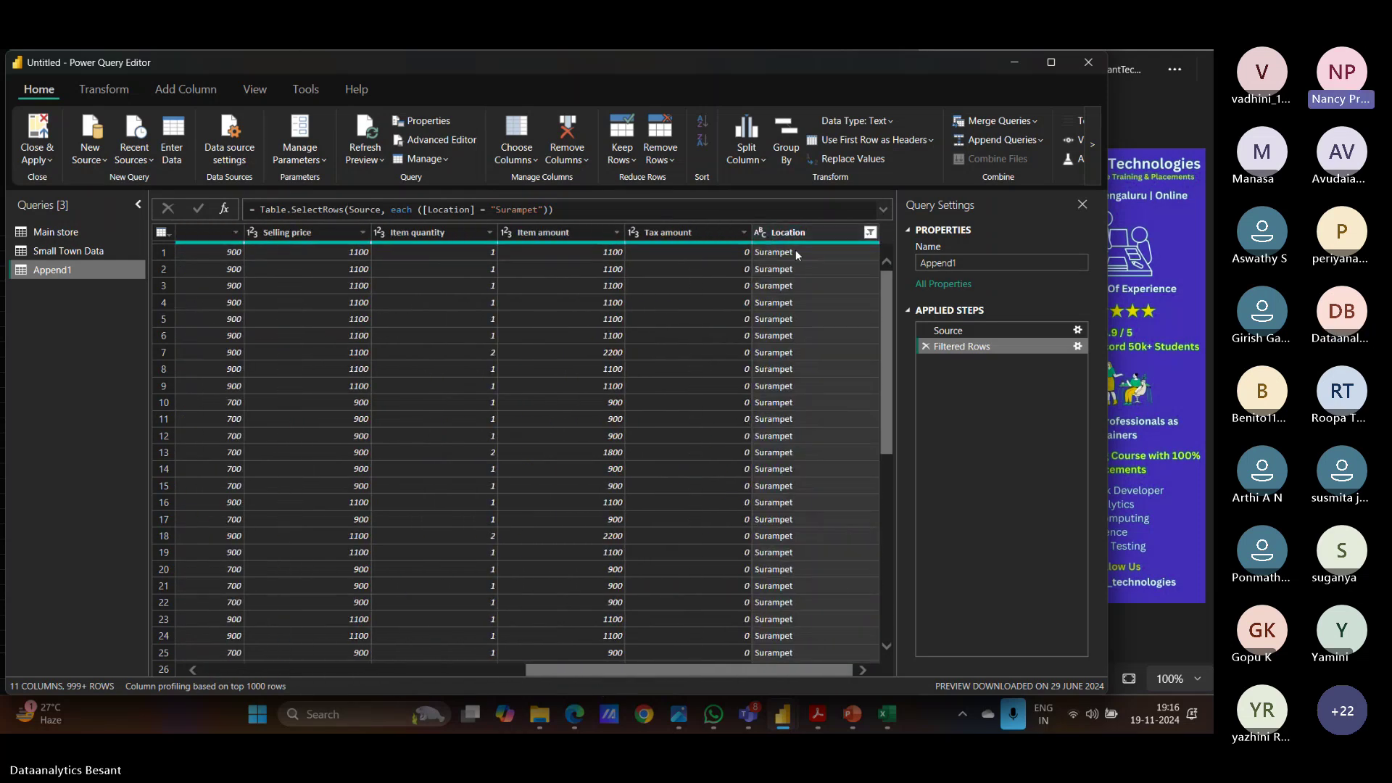
Step: Reselect all values in the Location filter of the Append1 query to bring back every location
{"action": "left_click", "coordinate": [869, 232]}
{"action": "left_click", "coordinate": [642, 400]}
{"action": "left_click", "coordinate": [642, 400]}
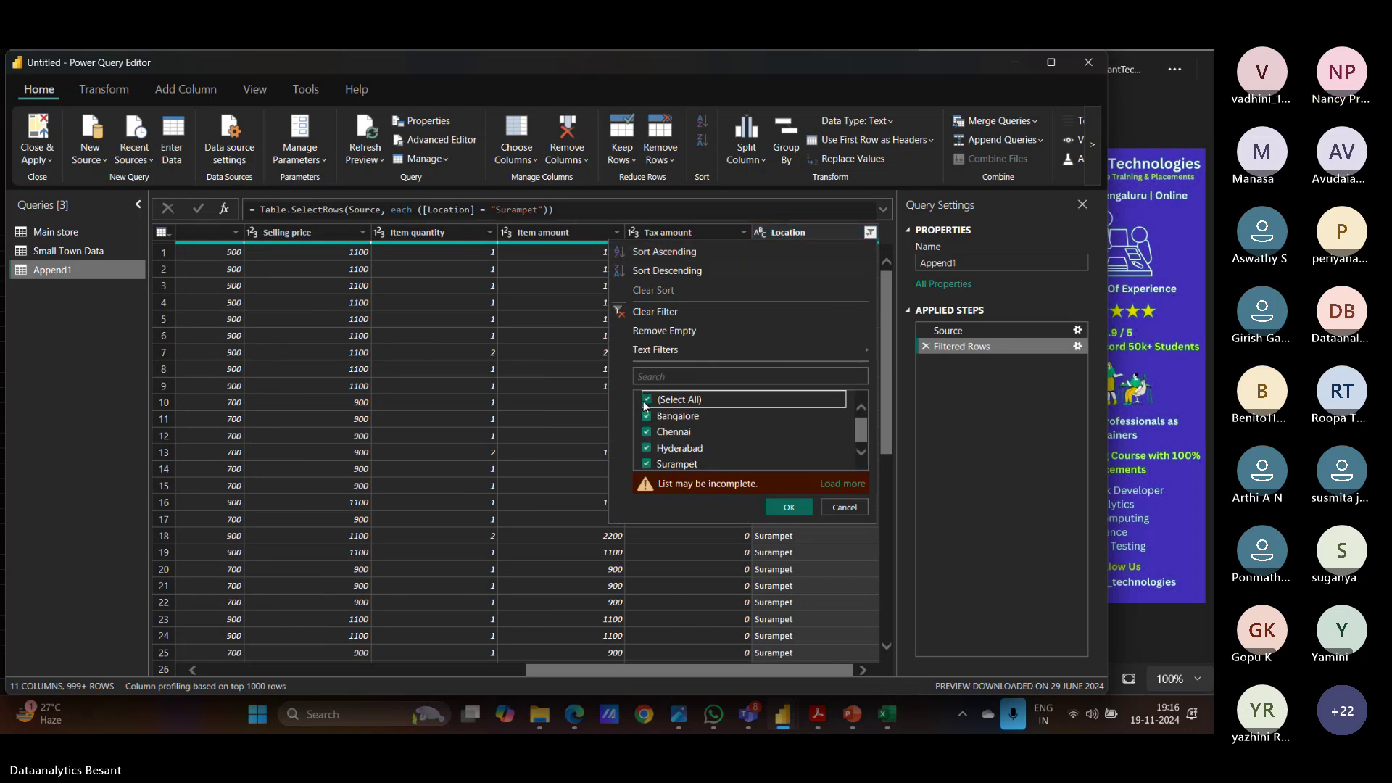
{"action": "left_click", "coordinate": [781, 507]}
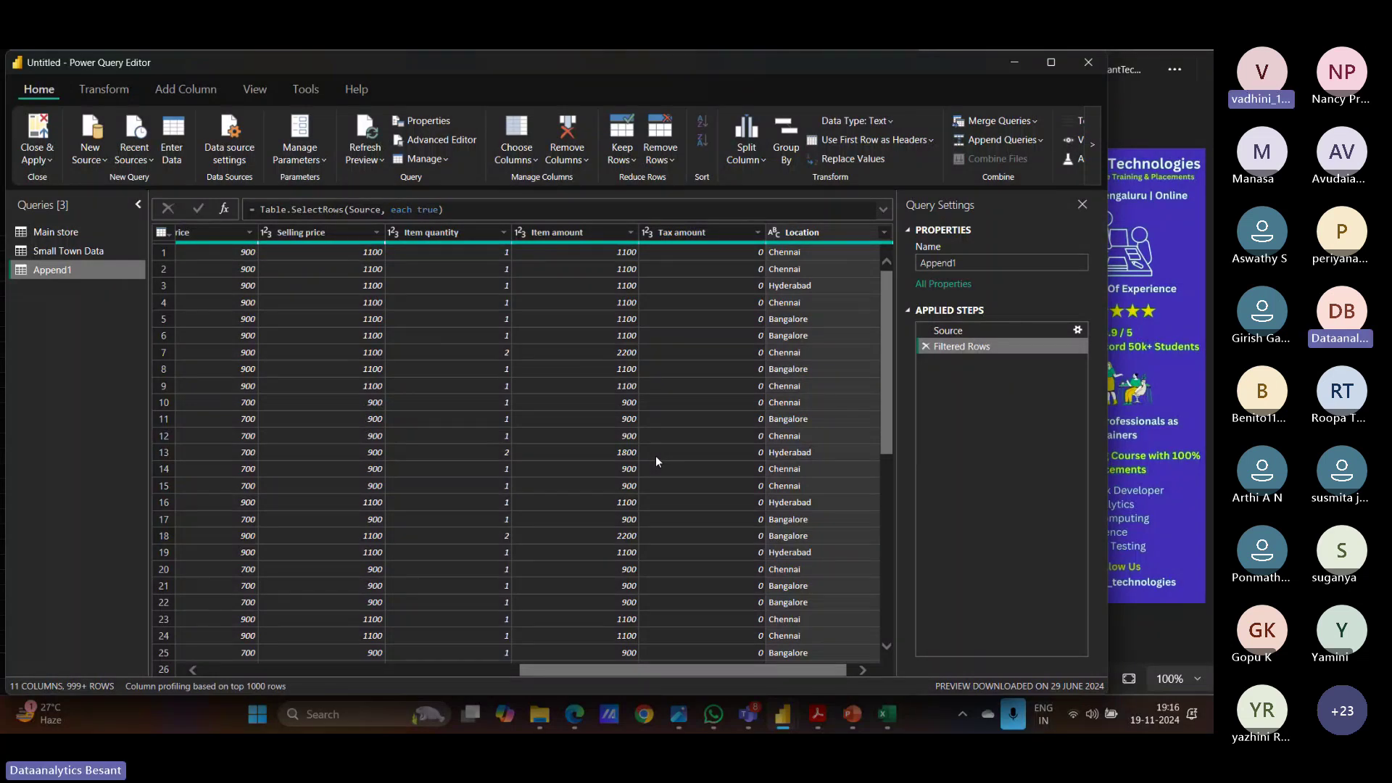
Step: Compare the Location filter values of the Main store query with the Location column of the Append1 query
{"action": "left_click", "coordinate": [48, 233]}
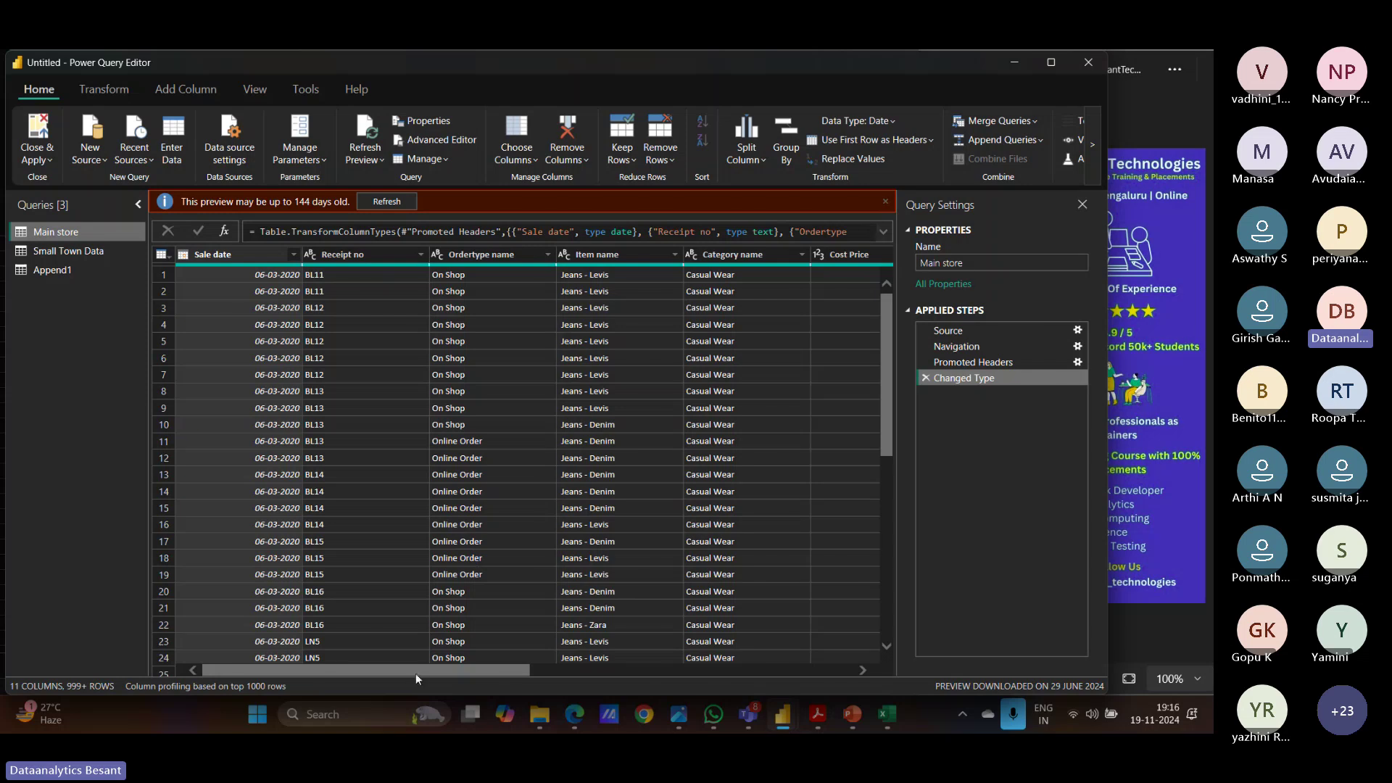
{"action": "left_click_drag", "start_coordinate": [416, 672], "coordinate": [738, 673]}
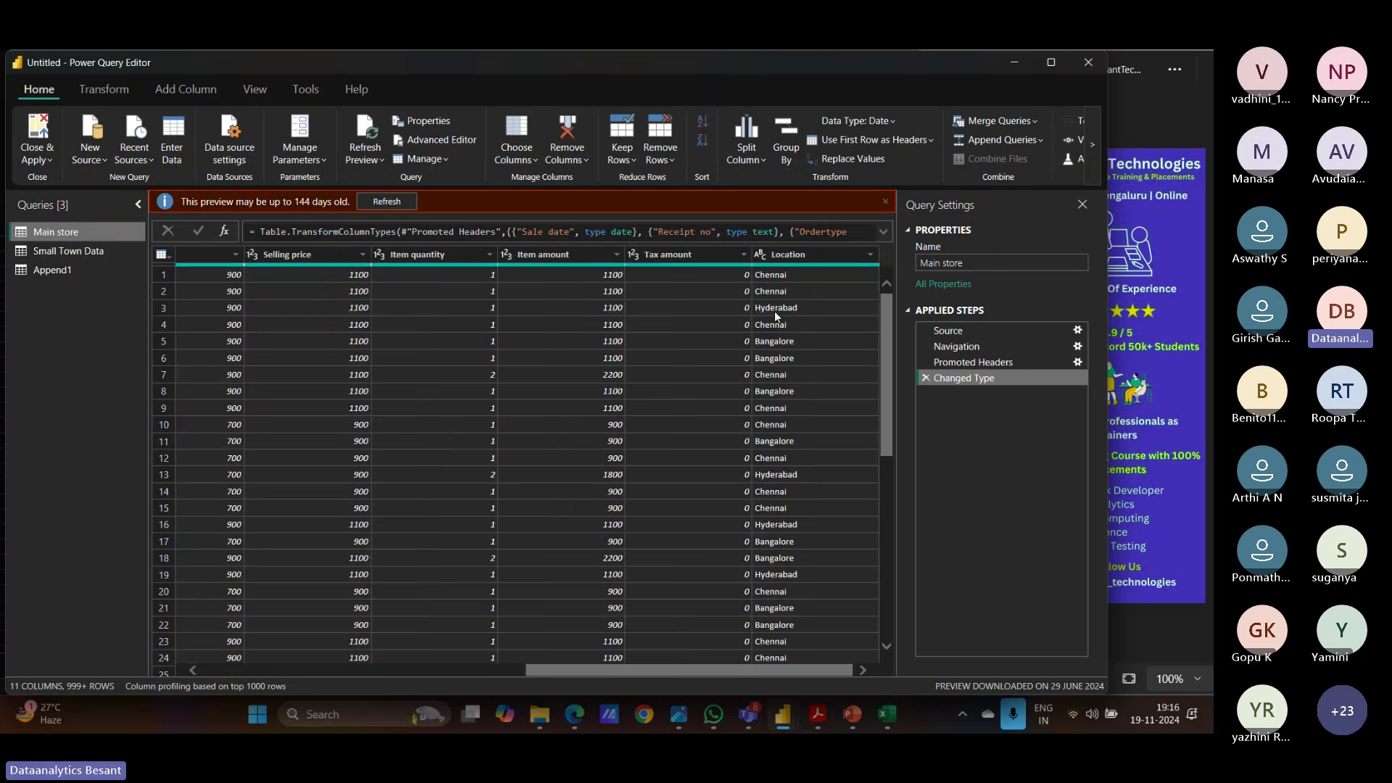
{"action": "left_click", "coordinate": [869, 254]}
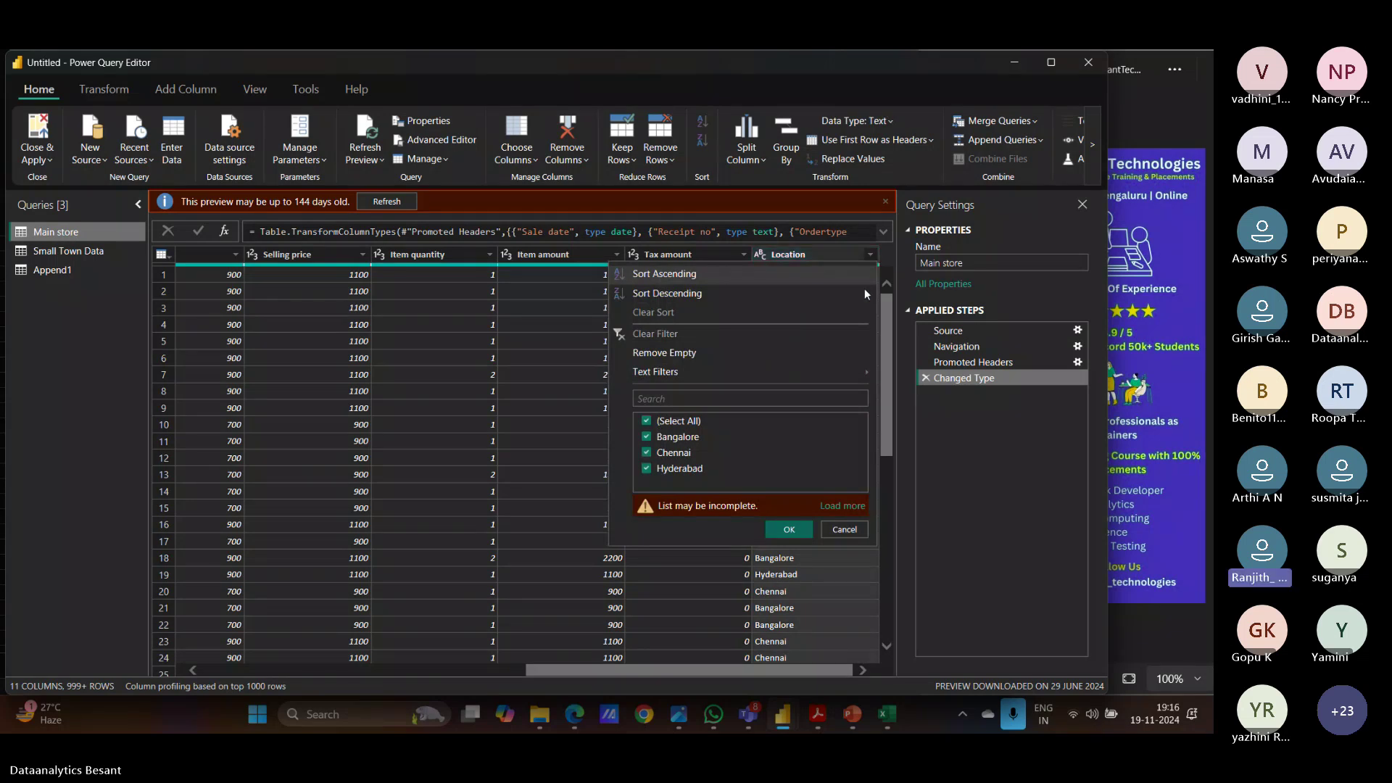
{"action": "left_click", "coordinate": [51, 272]}
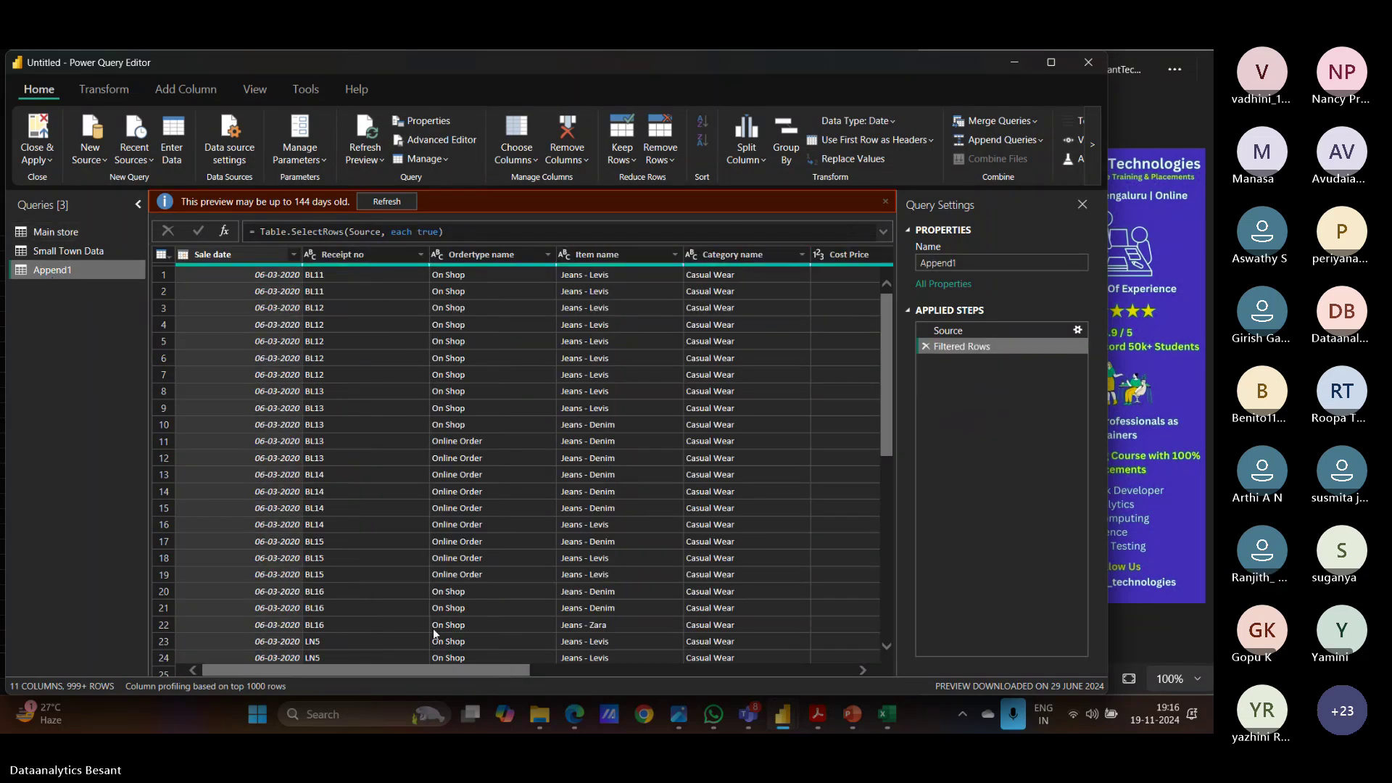
{"action": "left_click_drag", "start_coordinate": [424, 668], "coordinate": [763, 684]}
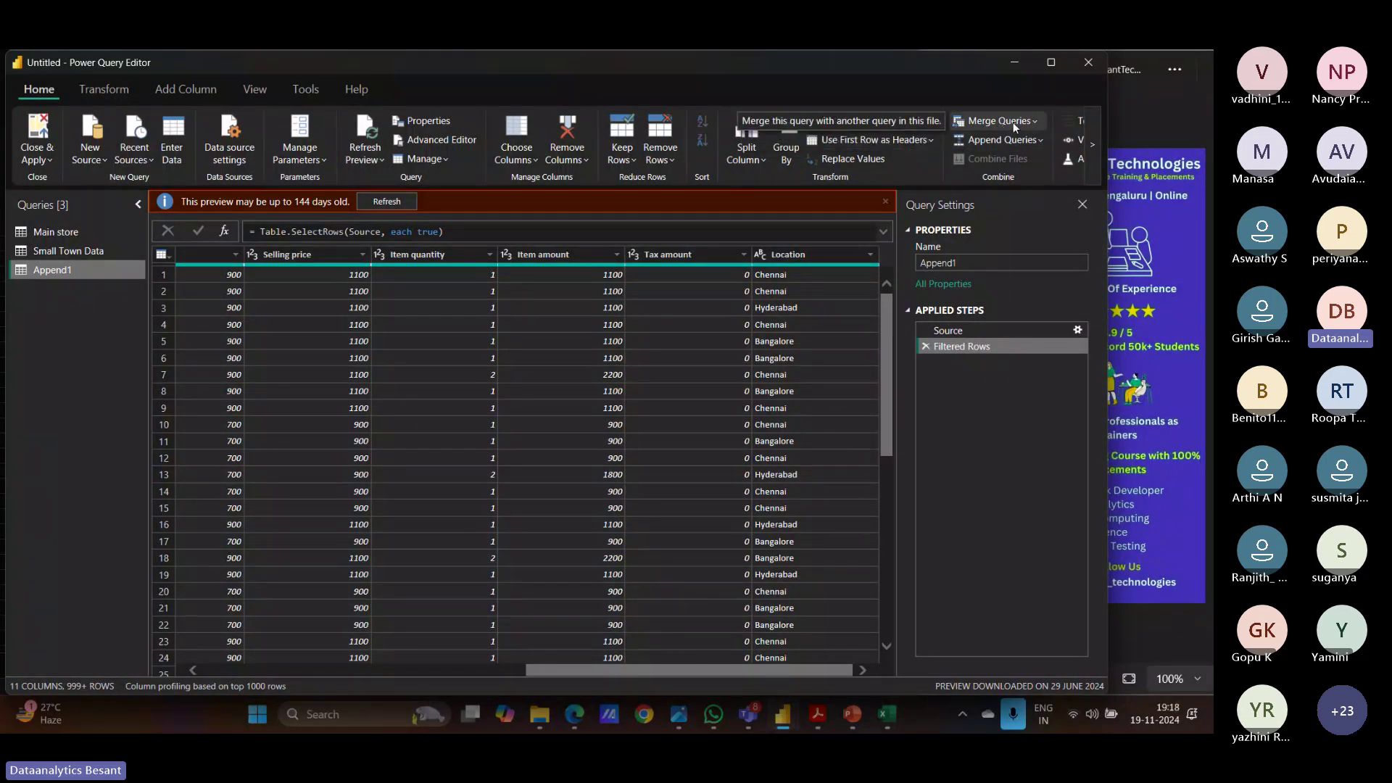
Step: Switch to the PowerPoint slide show, review the Joins slide, and return to the Power Query Editor
{"action": "left_click", "coordinate": [852, 714]}
{"action": "key", "text": "Left"}
{"action": "key", "text": "Left"}
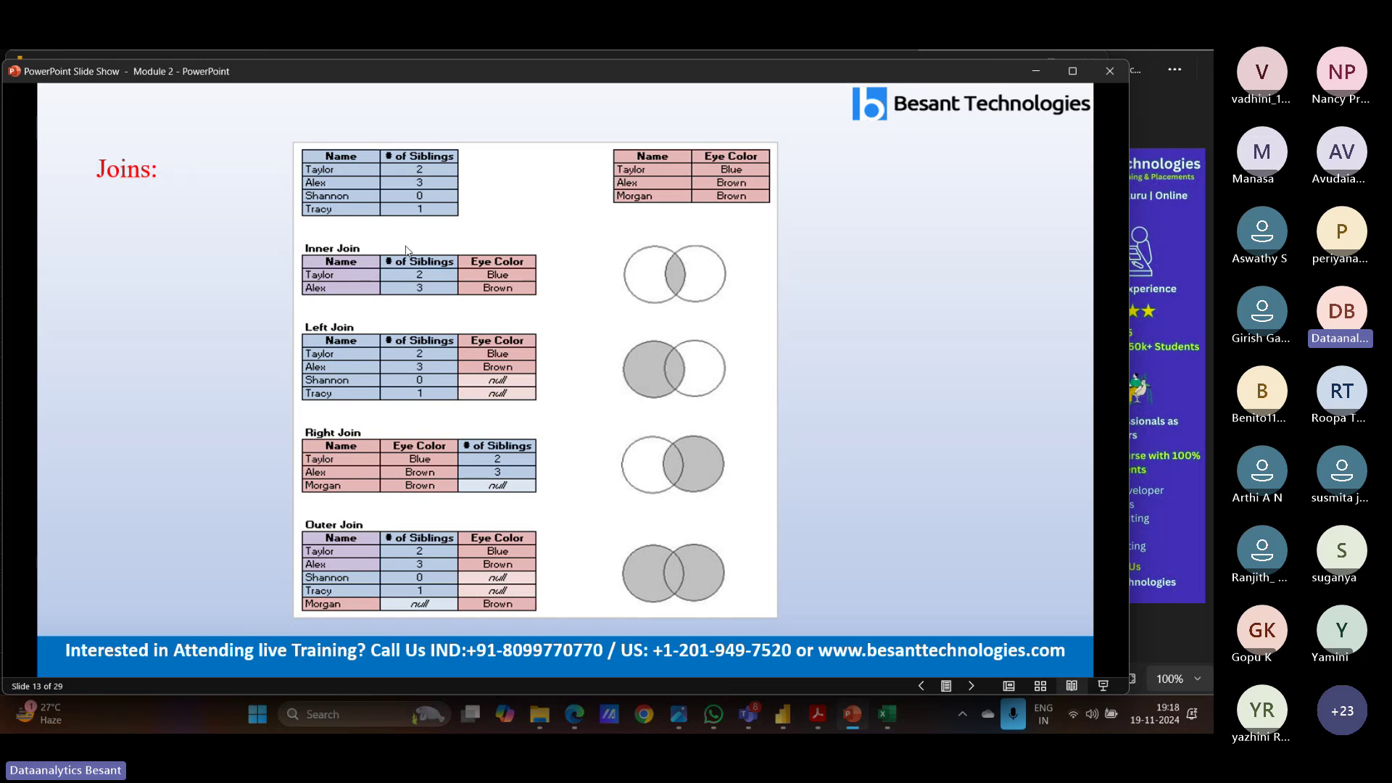
{"action": "left_click", "coordinate": [1038, 76]}
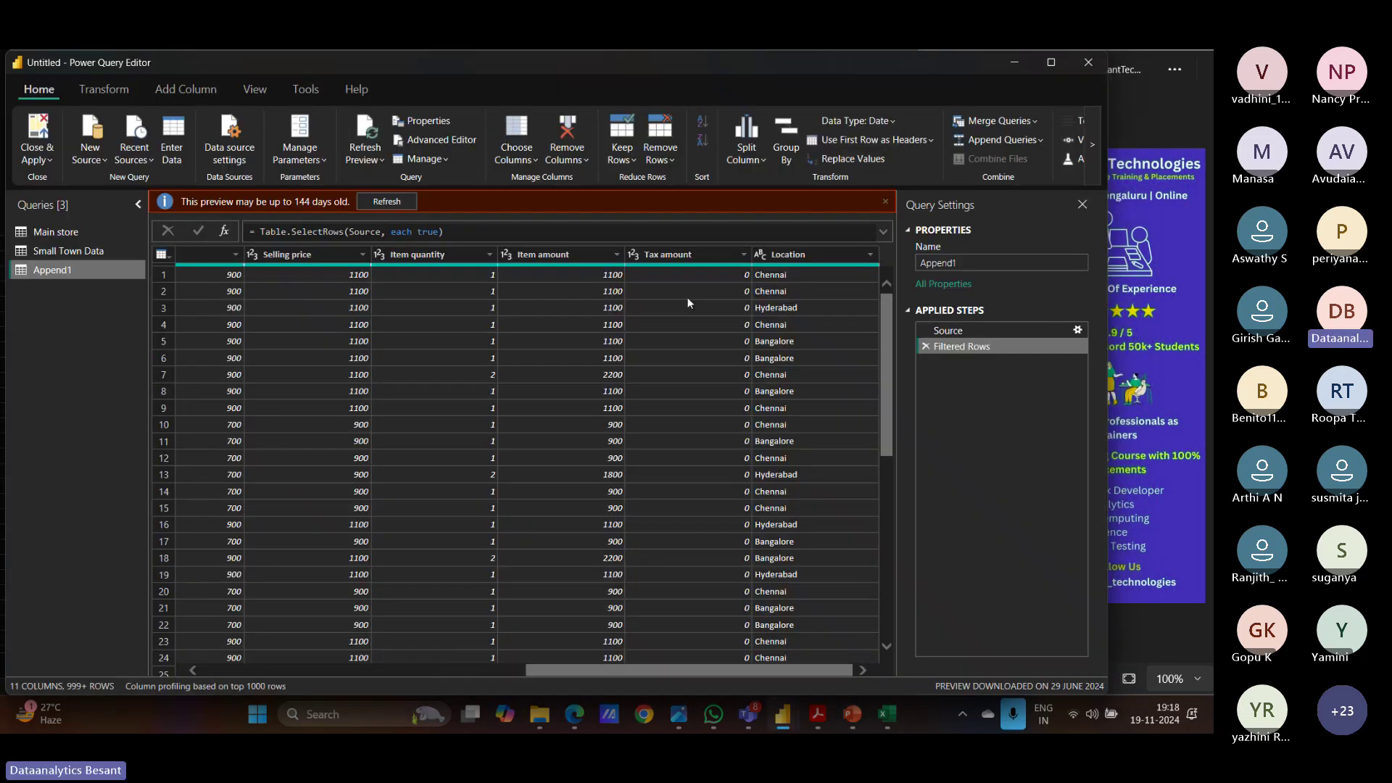
Step: Load the complete Location value list in Append1 and filter the column to Surampet only
{"action": "left_click", "coordinate": [869, 255]}
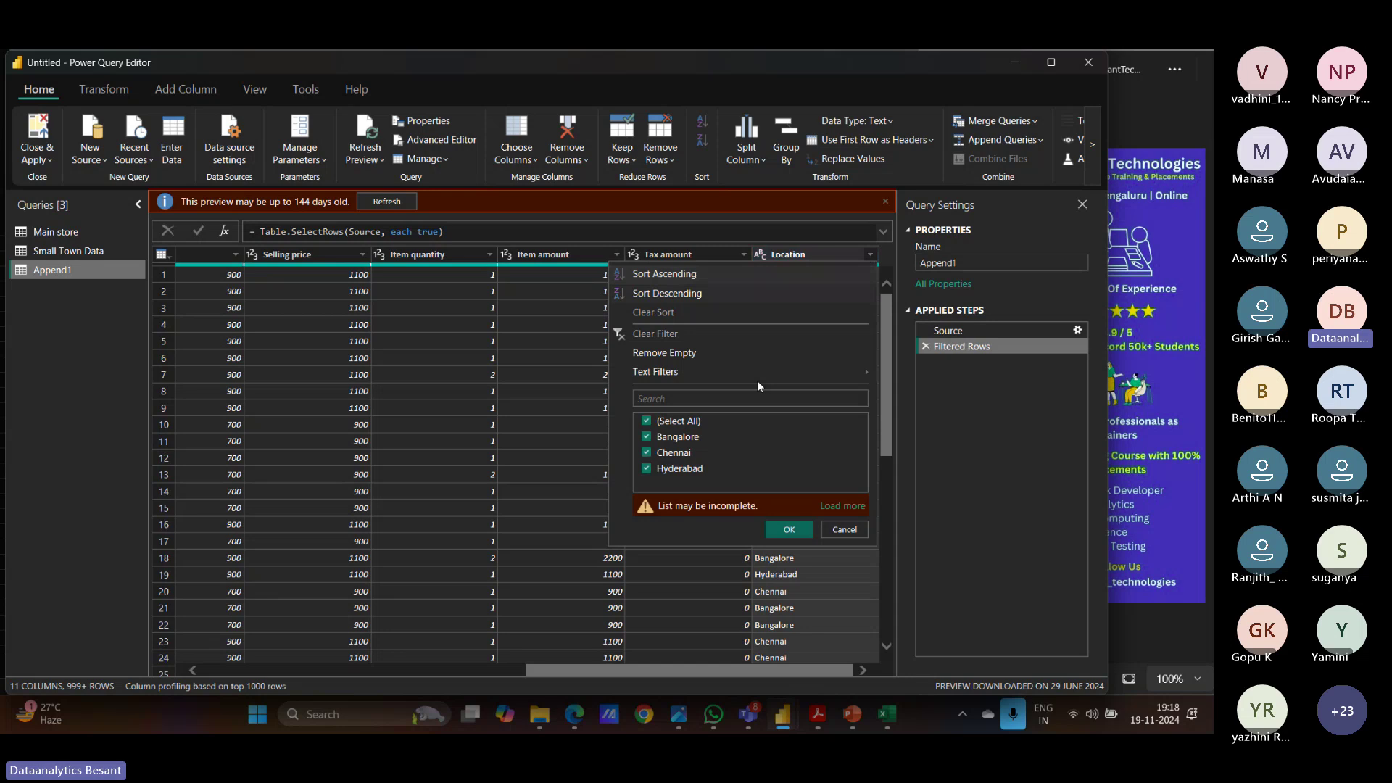
{"action": "left_click", "coordinate": [842, 506]}
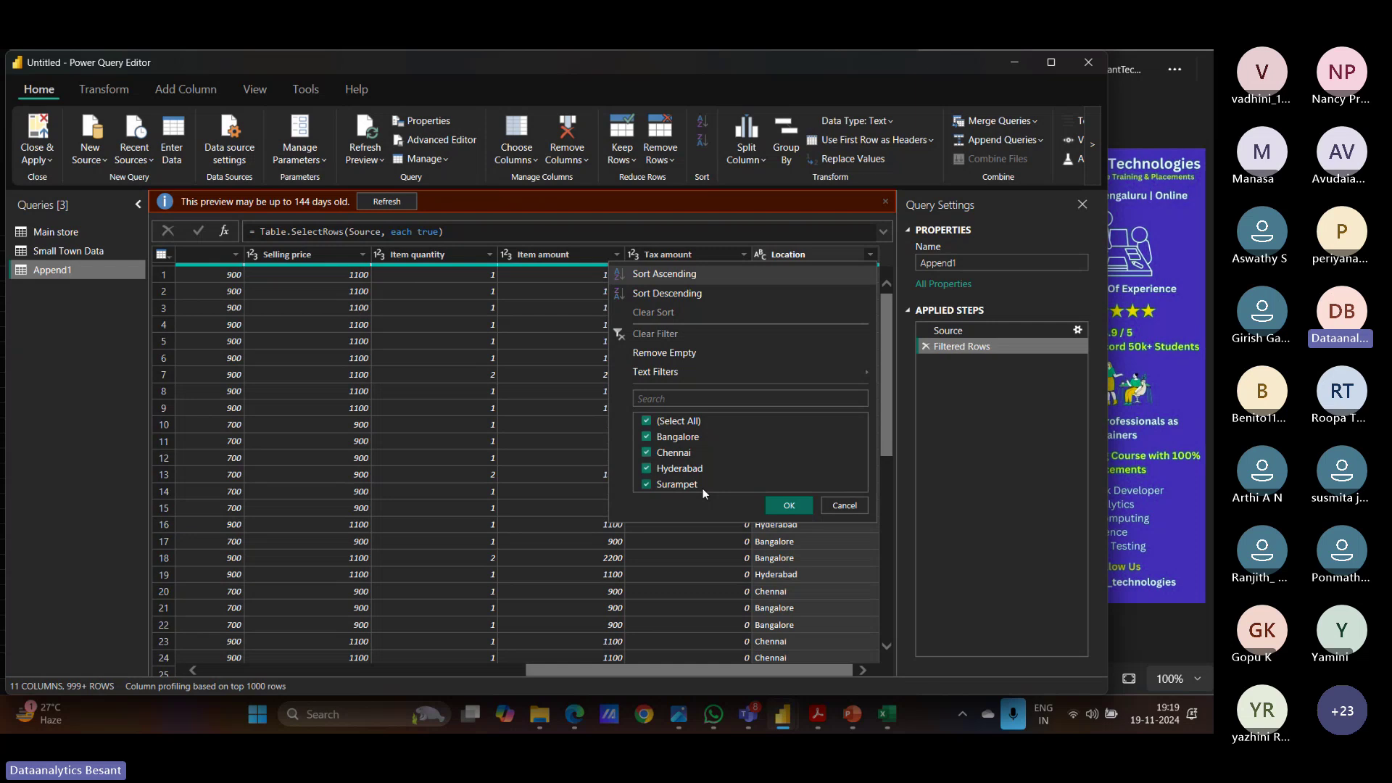
{"action": "left_click", "coordinate": [646, 421]}
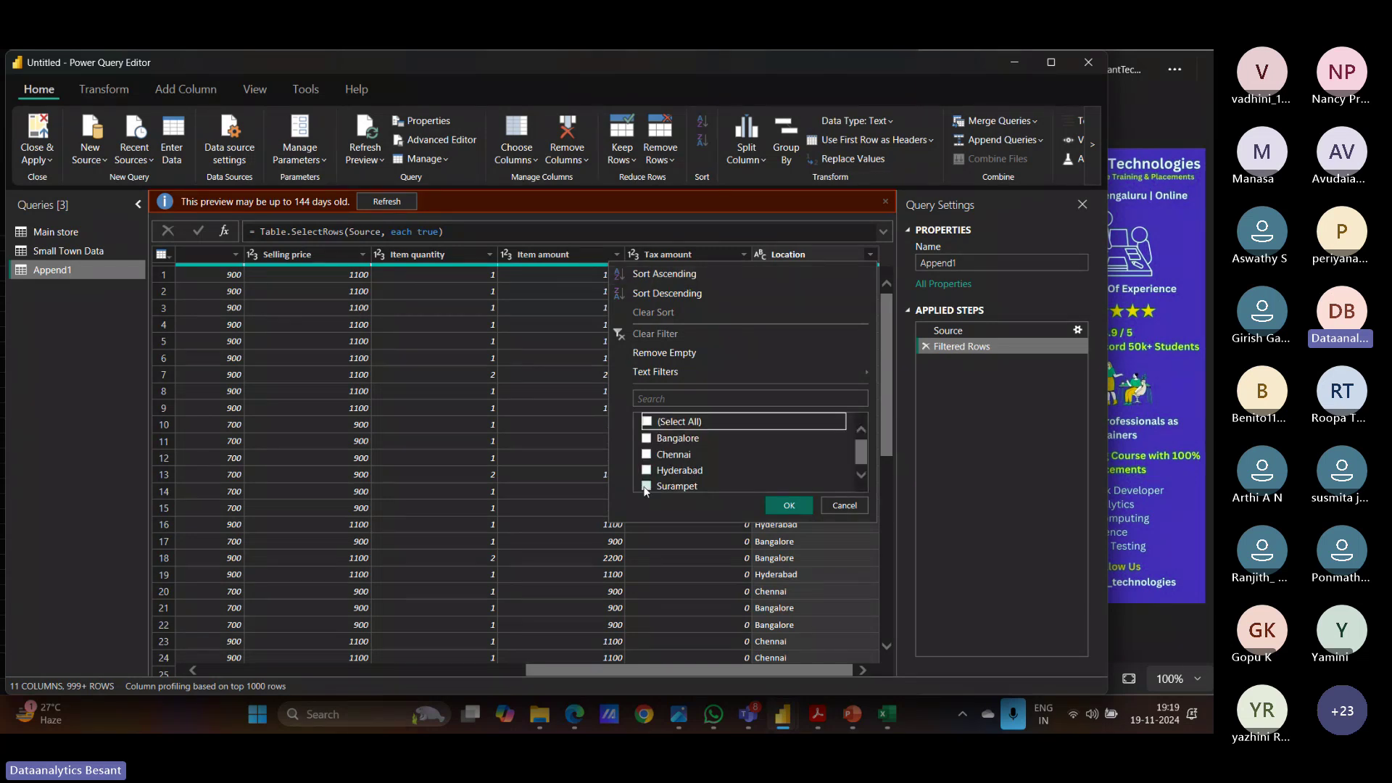
{"action": "left_click", "coordinate": [646, 485]}
{"action": "left_click", "coordinate": [798, 511]}
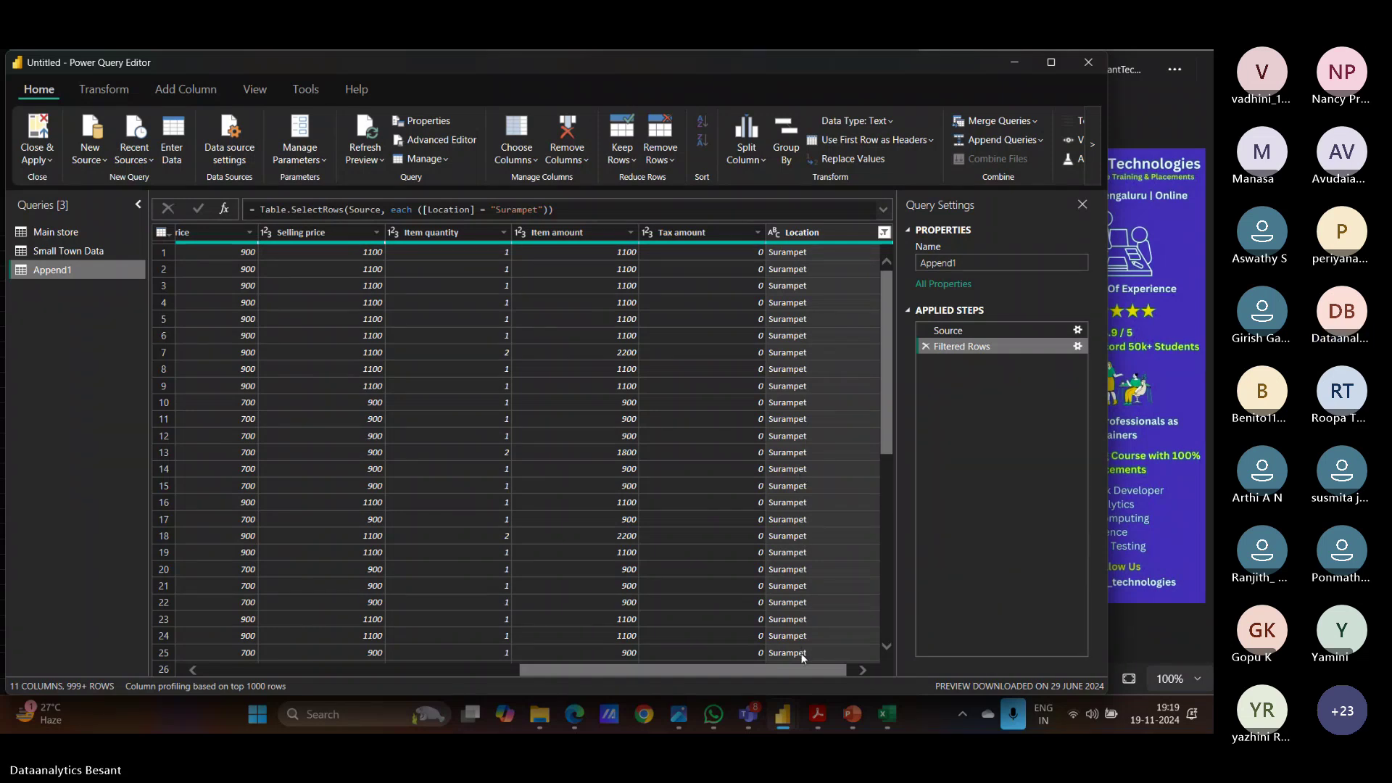
Step: Reapply the Append1 Location filter with Bangalore, Chennai and Hyderabad deselected, keeping only Surampet
{"action": "left_click", "coordinate": [884, 234]}
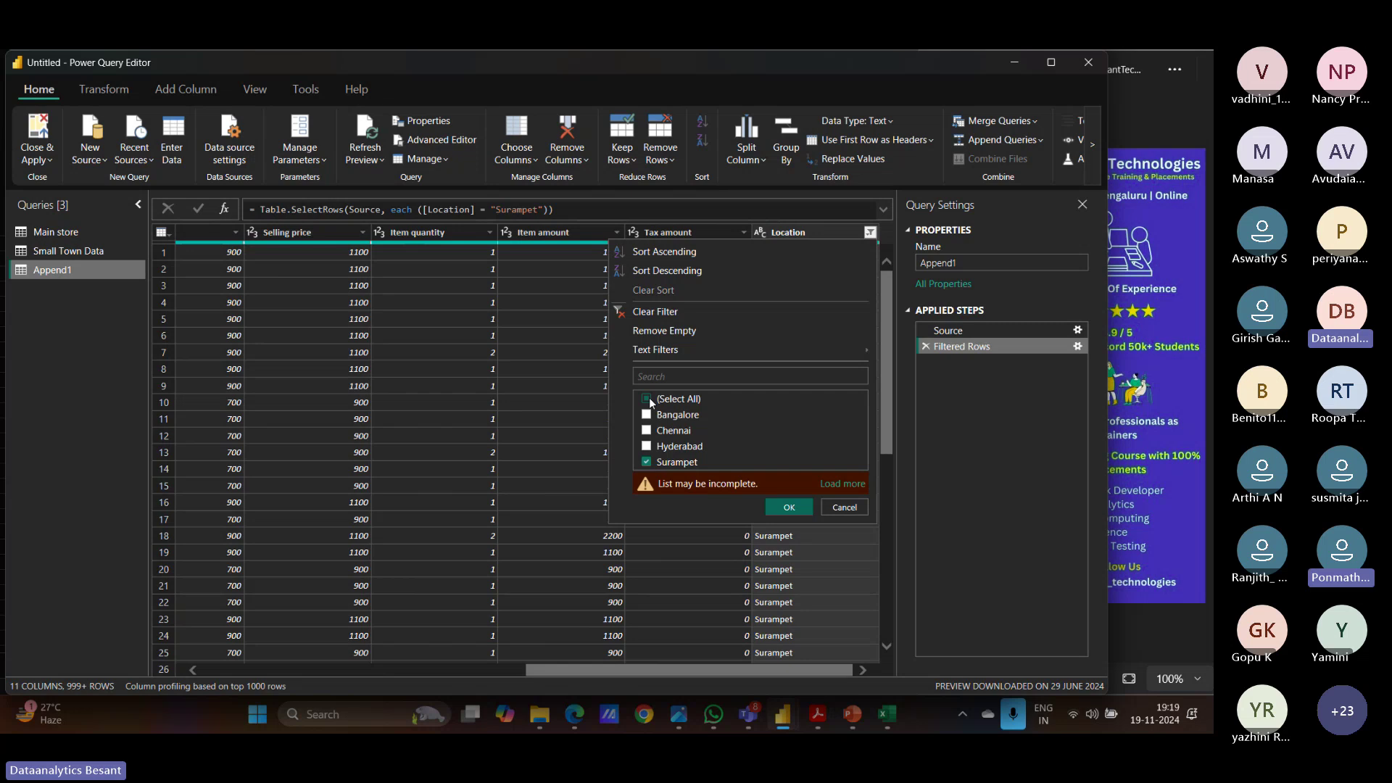
{"action": "left_click", "coordinate": [648, 399]}
{"action": "left_click", "coordinate": [647, 399]}
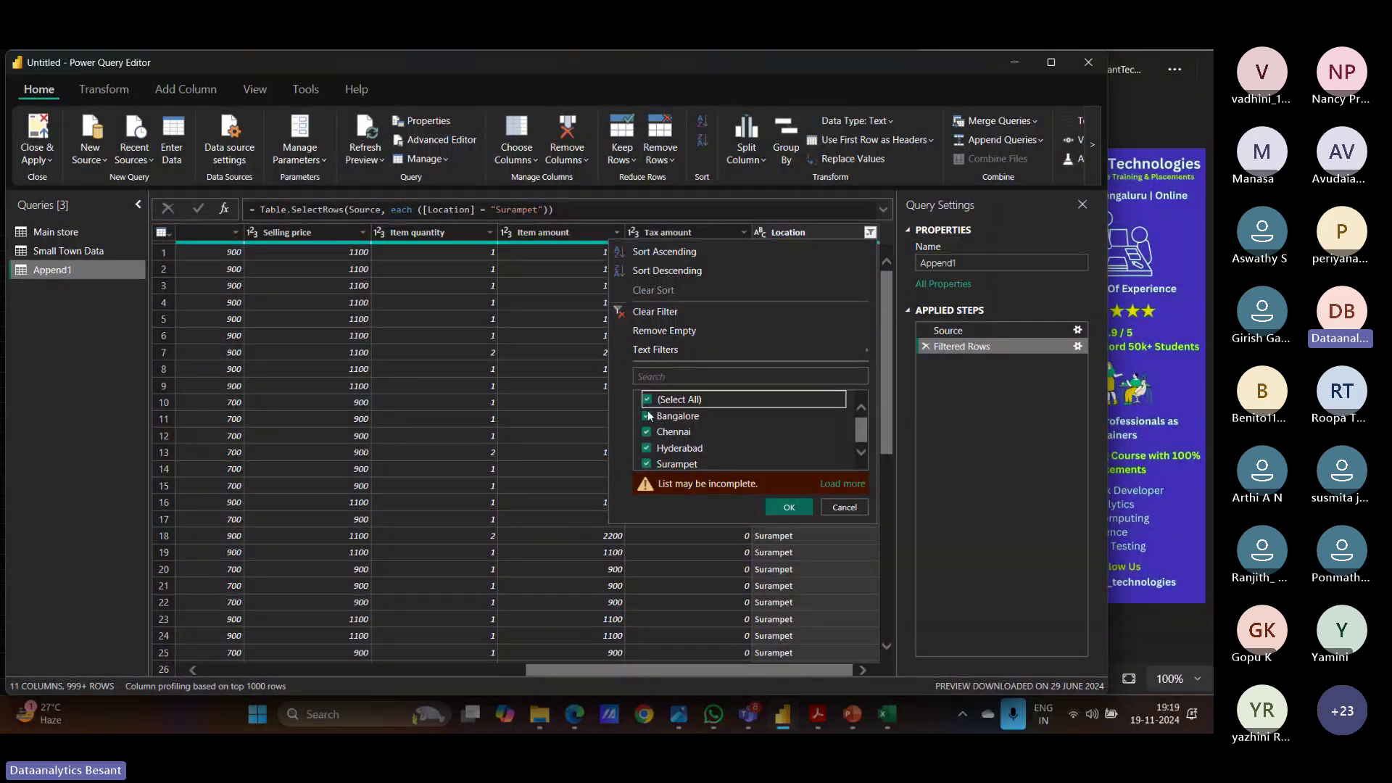
{"action": "left_click", "coordinate": [646, 416]}
{"action": "left_click", "coordinate": [646, 432]}
{"action": "left_click", "coordinate": [646, 448]}
{"action": "left_click", "coordinate": [646, 464]}
{"action": "left_click", "coordinate": [779, 508]}
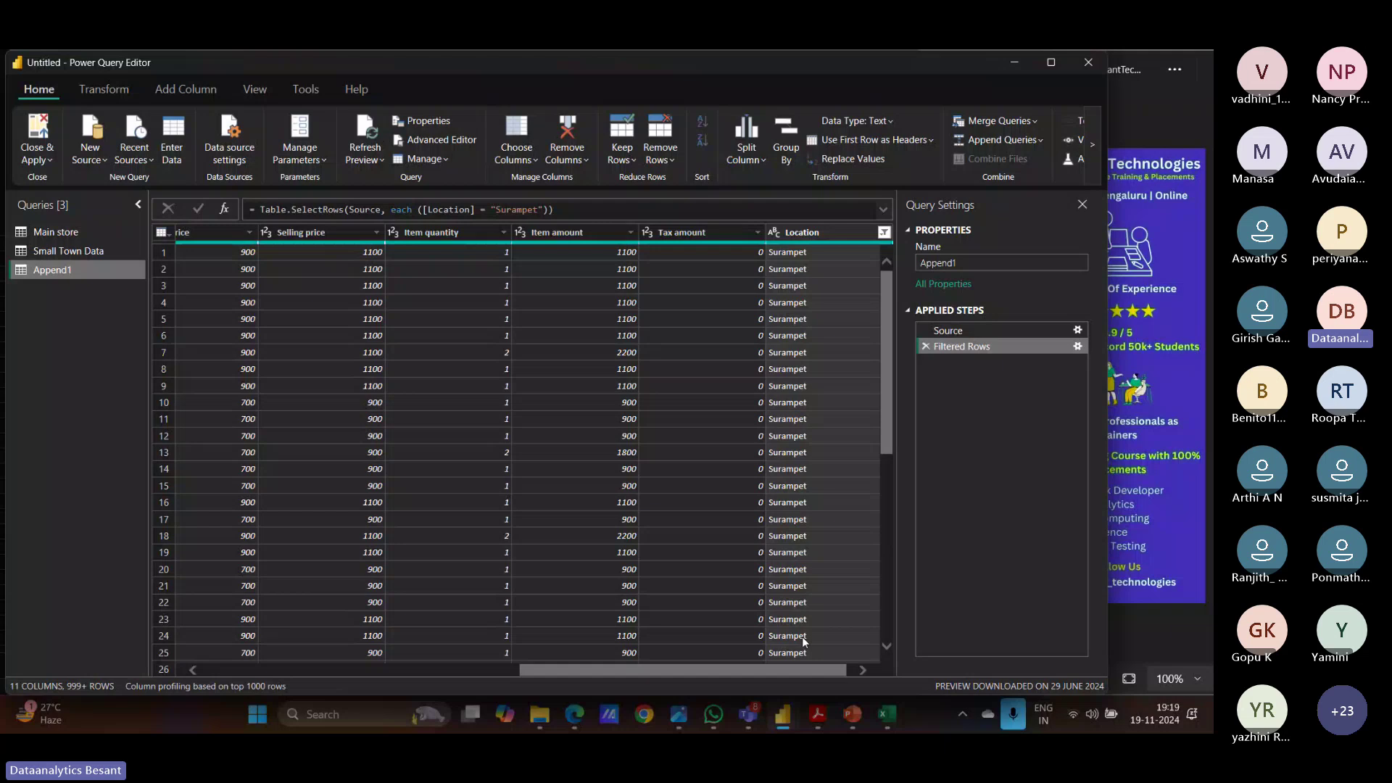
Step: Remove the Surampet restriction from Append1 by selecting all Location values again
{"action": "left_click", "coordinate": [885, 232]}
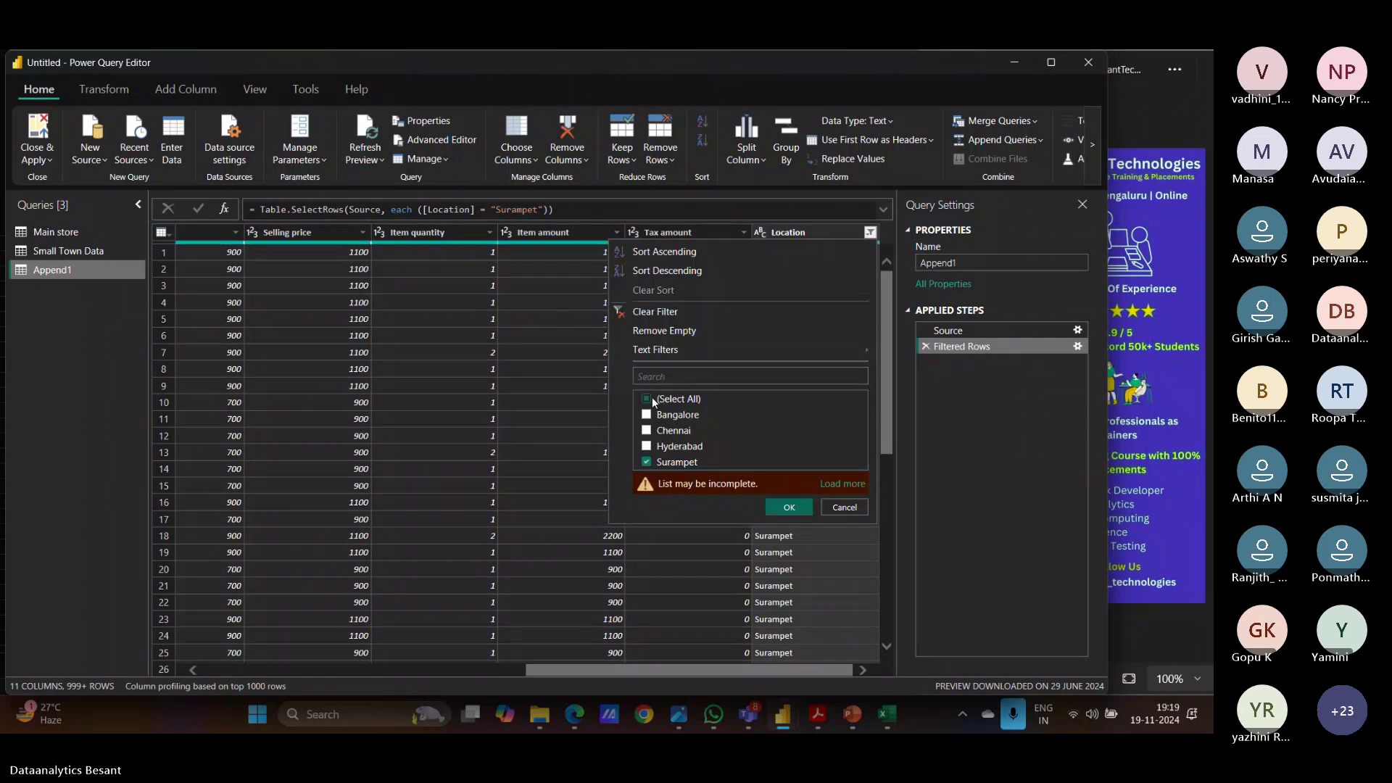
{"action": "left_click", "coordinate": [647, 400]}
{"action": "left_click", "coordinate": [646, 400]}
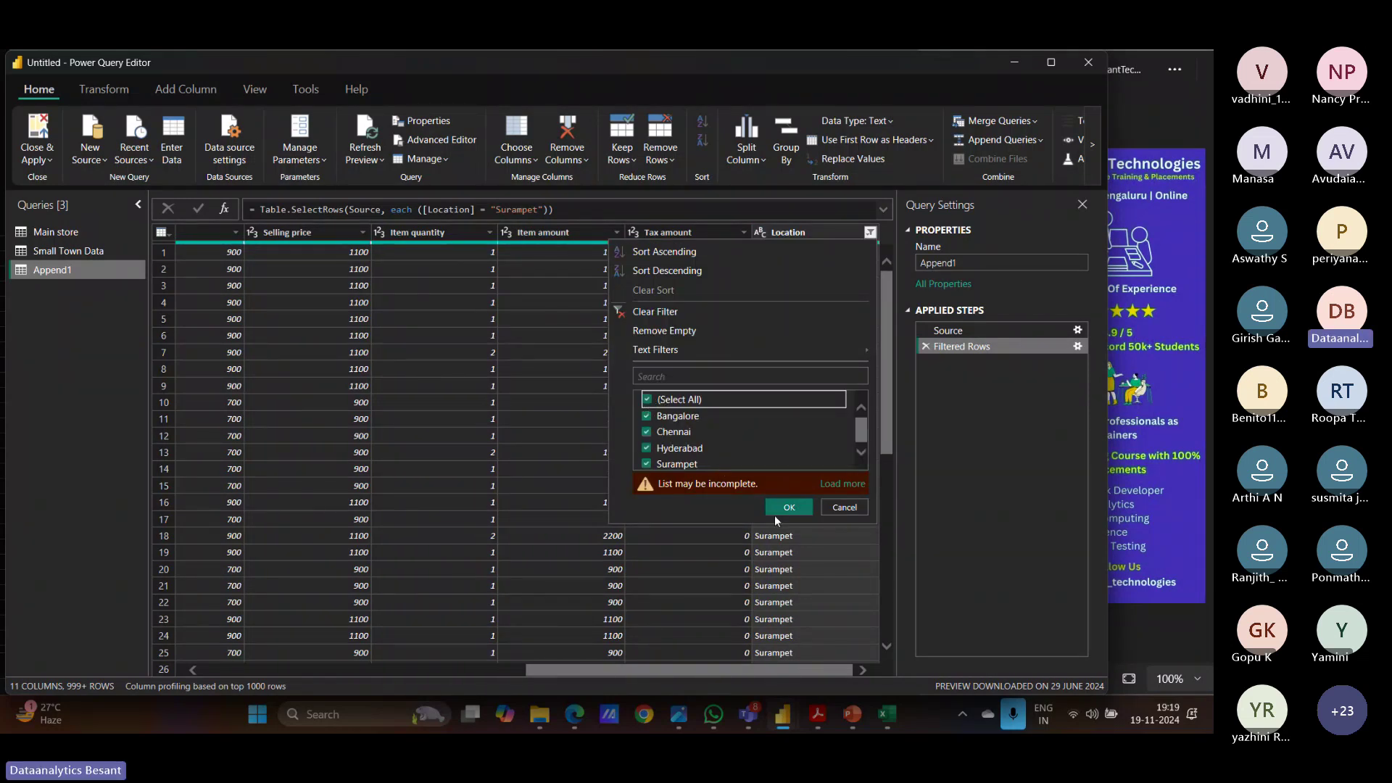
{"action": "left_click", "coordinate": [777, 512]}
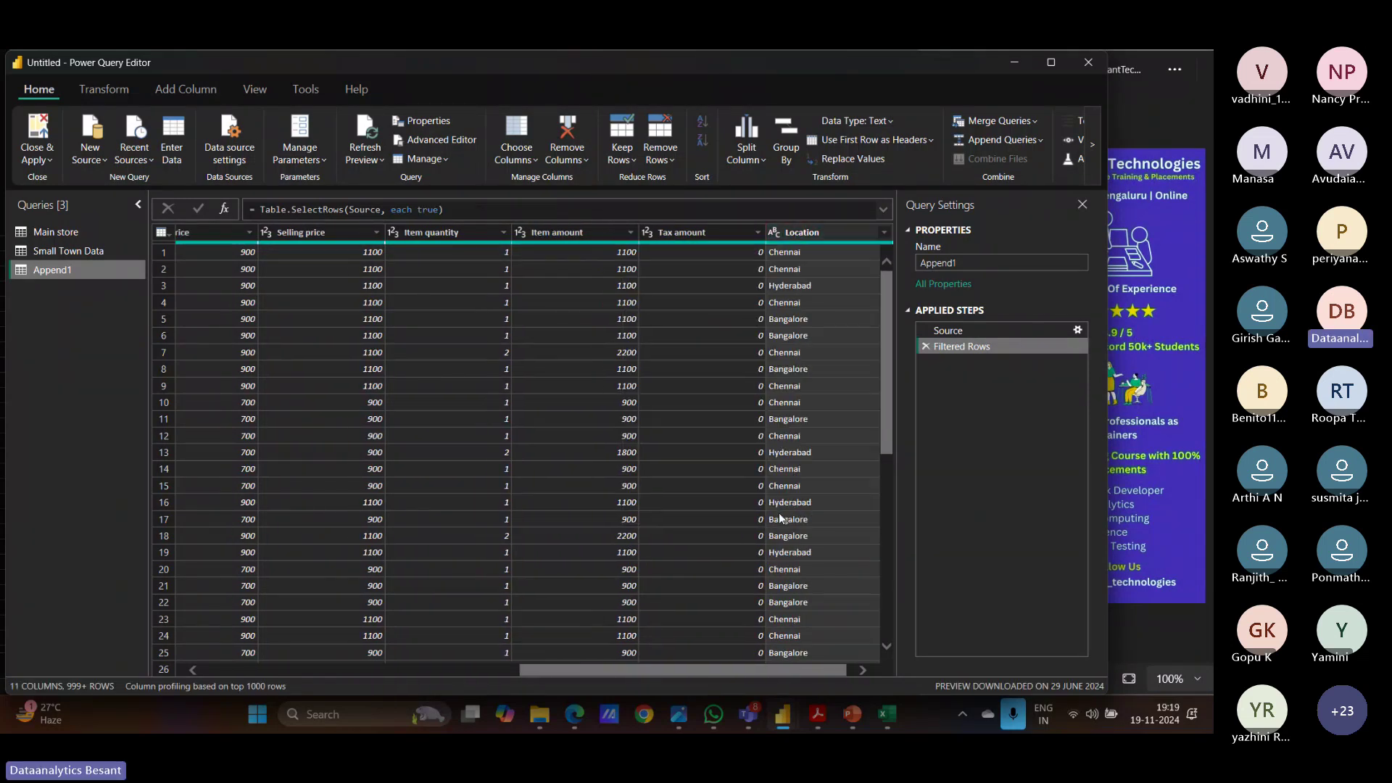
Step: Inspect the Location filter values in the Main store query
{"action": "left_click", "coordinate": [73, 237]}
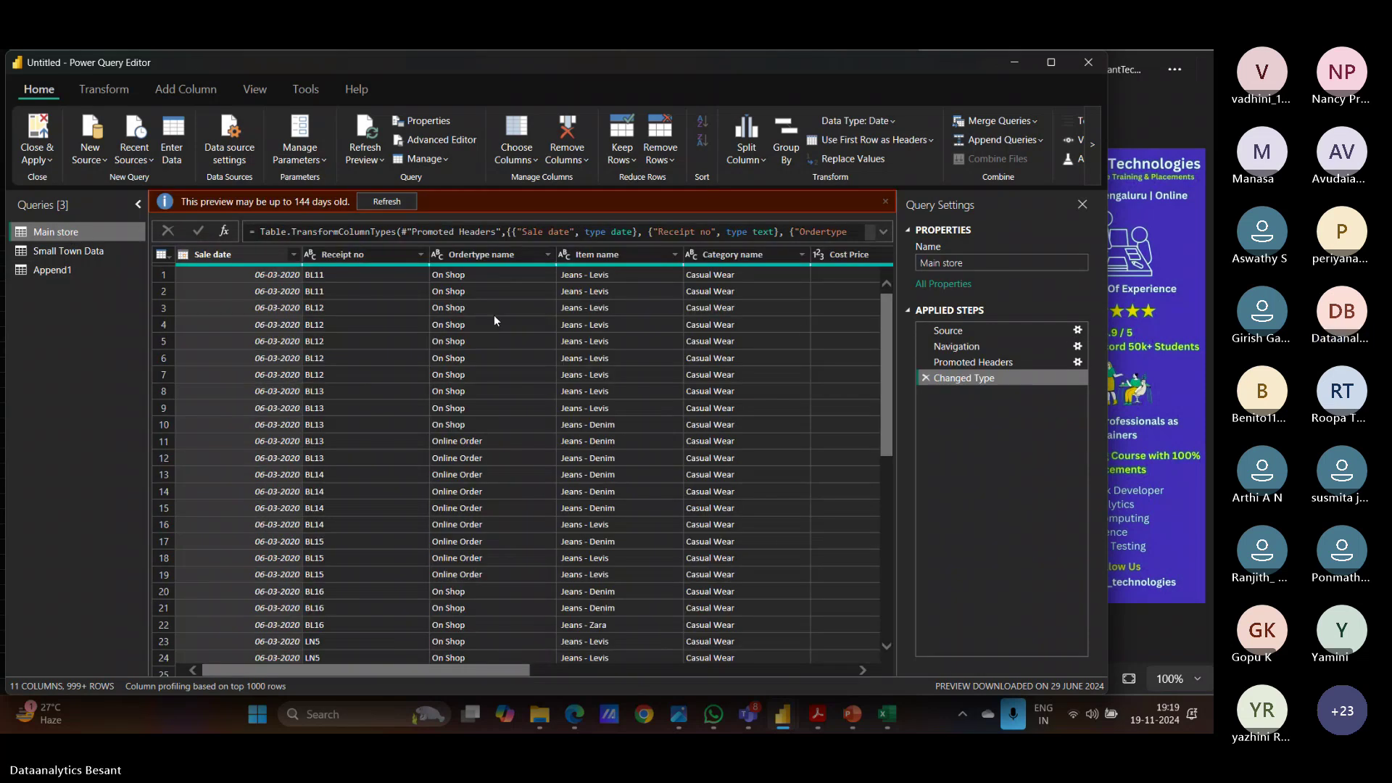
{"action": "scroll", "coordinate": [494, 315], "scroll_direction": "right", "scroll_amount": 5}
{"action": "left_click", "coordinate": [870, 254]}
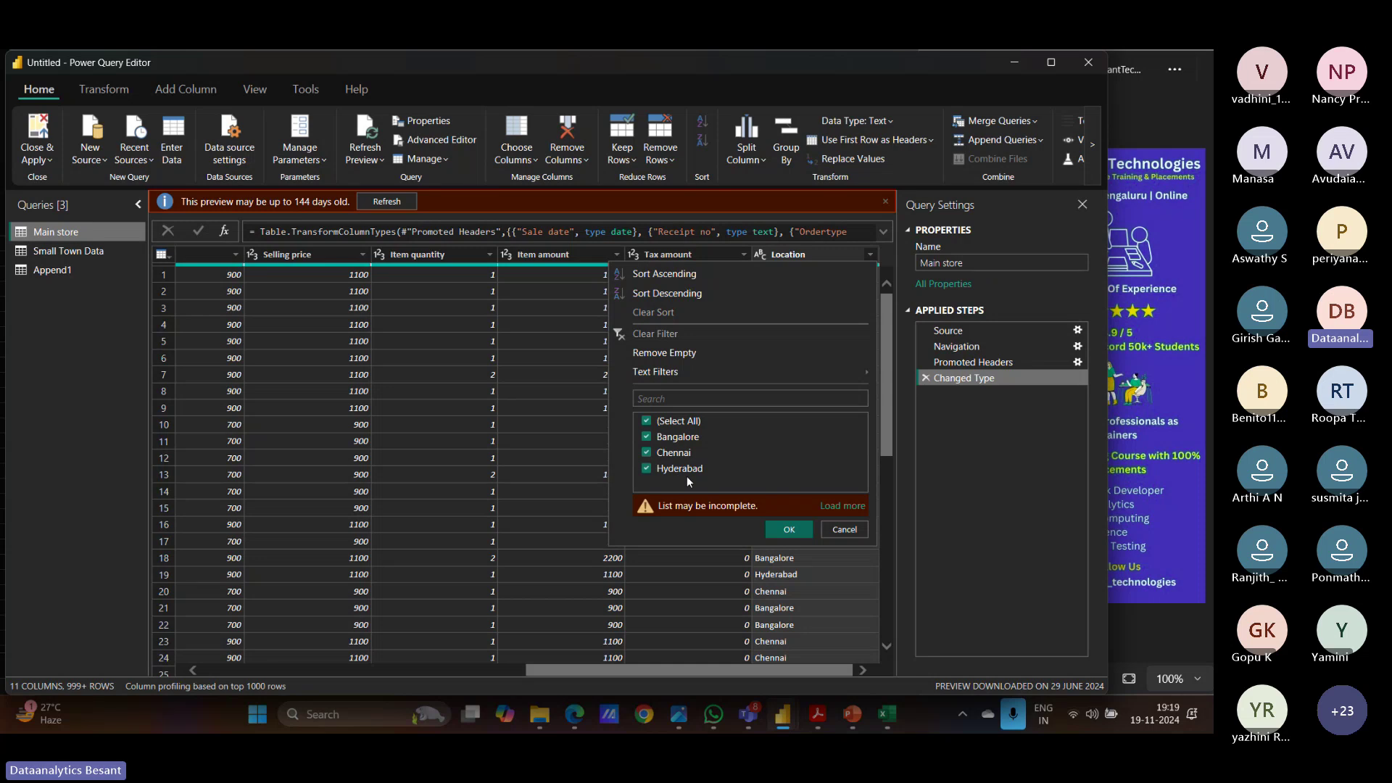
Step: Inspect the Location filter values in the Small Town Data query without changing the filter
{"action": "left_click", "coordinate": [58, 363]}
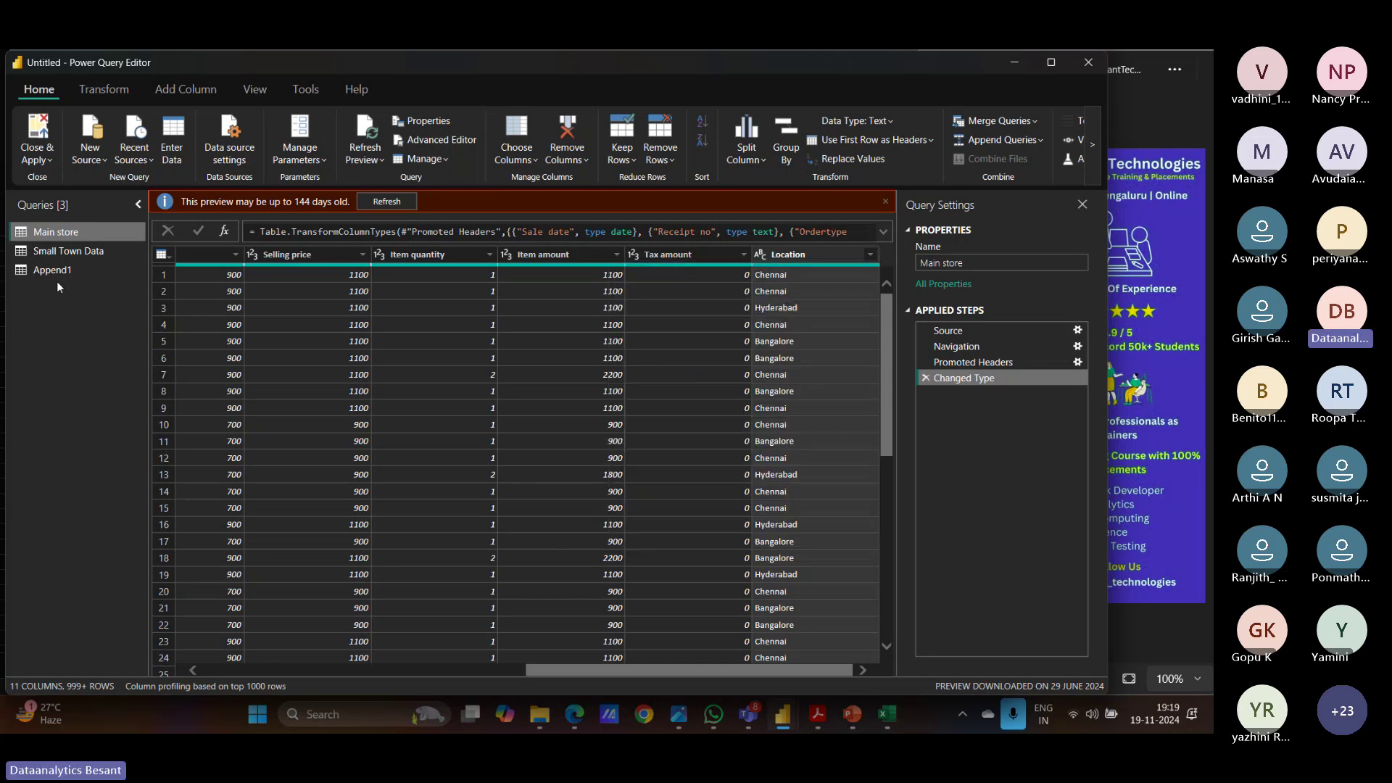
{"action": "left_click", "coordinate": [53, 255]}
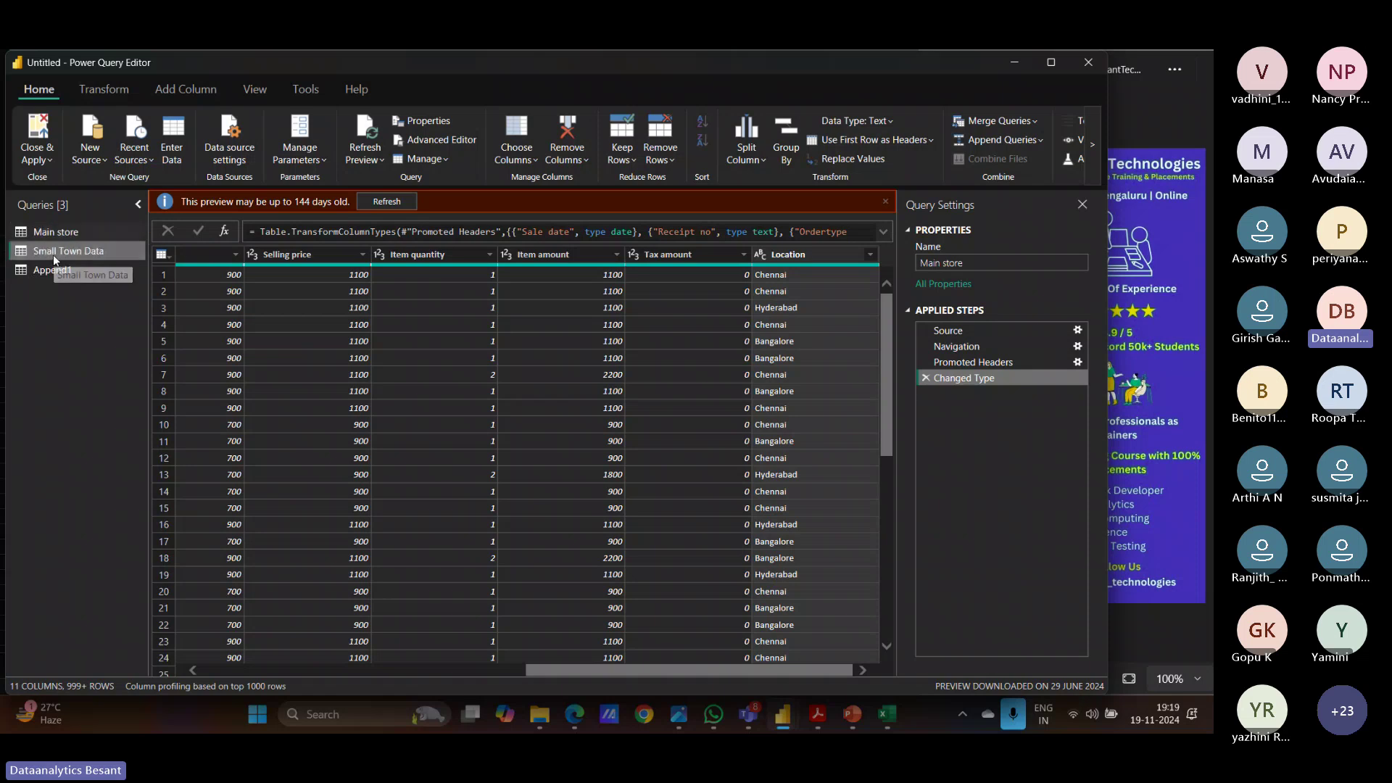
{"action": "left_click_drag", "start_coordinate": [394, 667], "coordinate": [718, 666]}
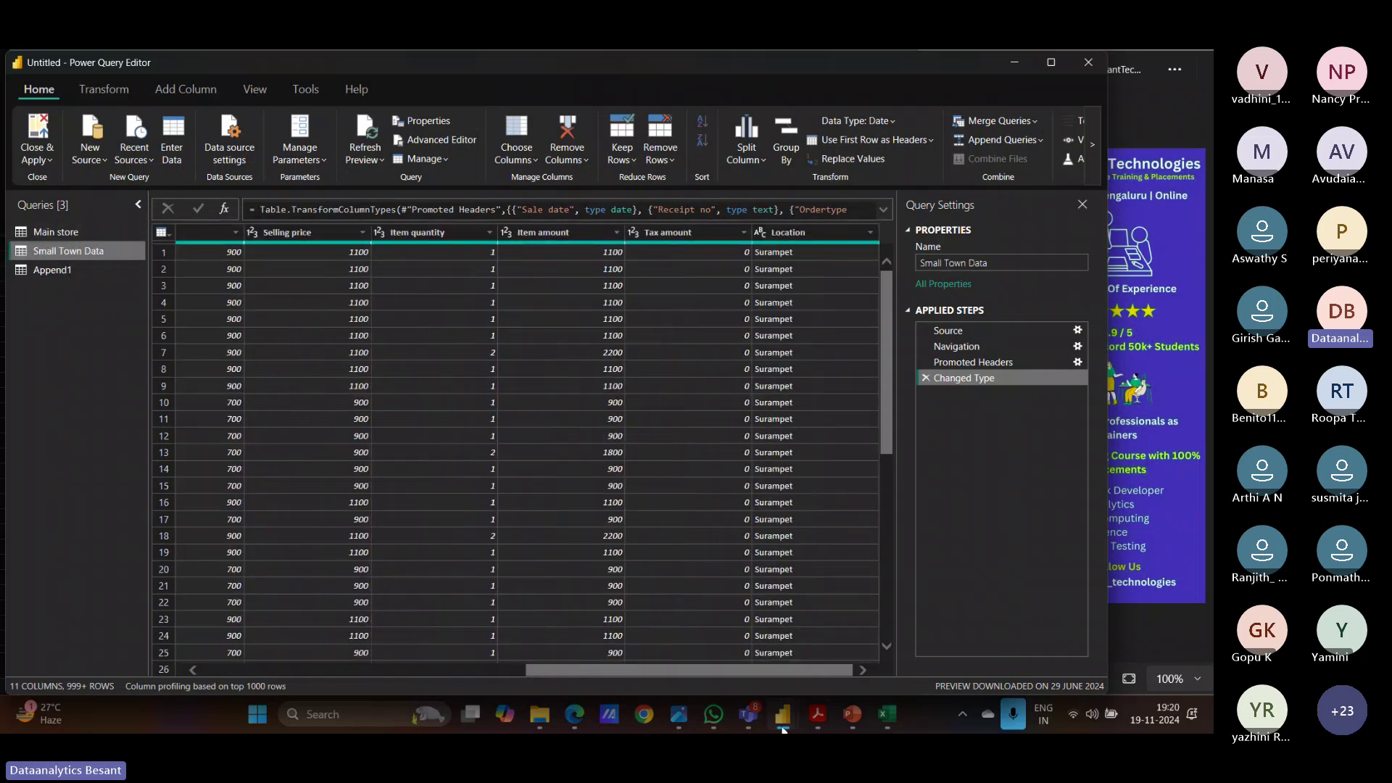
{"action": "left_click", "coordinate": [869, 235]}
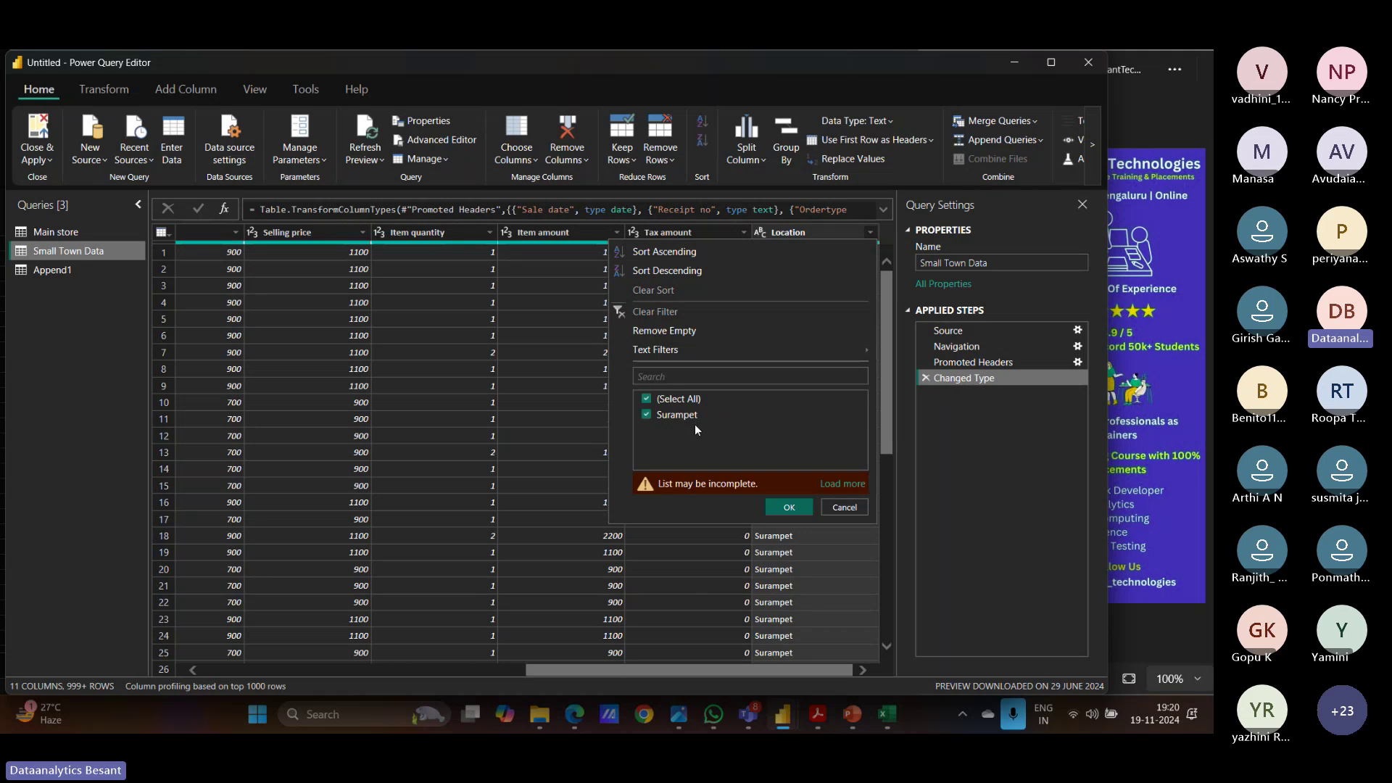
{"action": "left_click", "coordinate": [832, 509]}
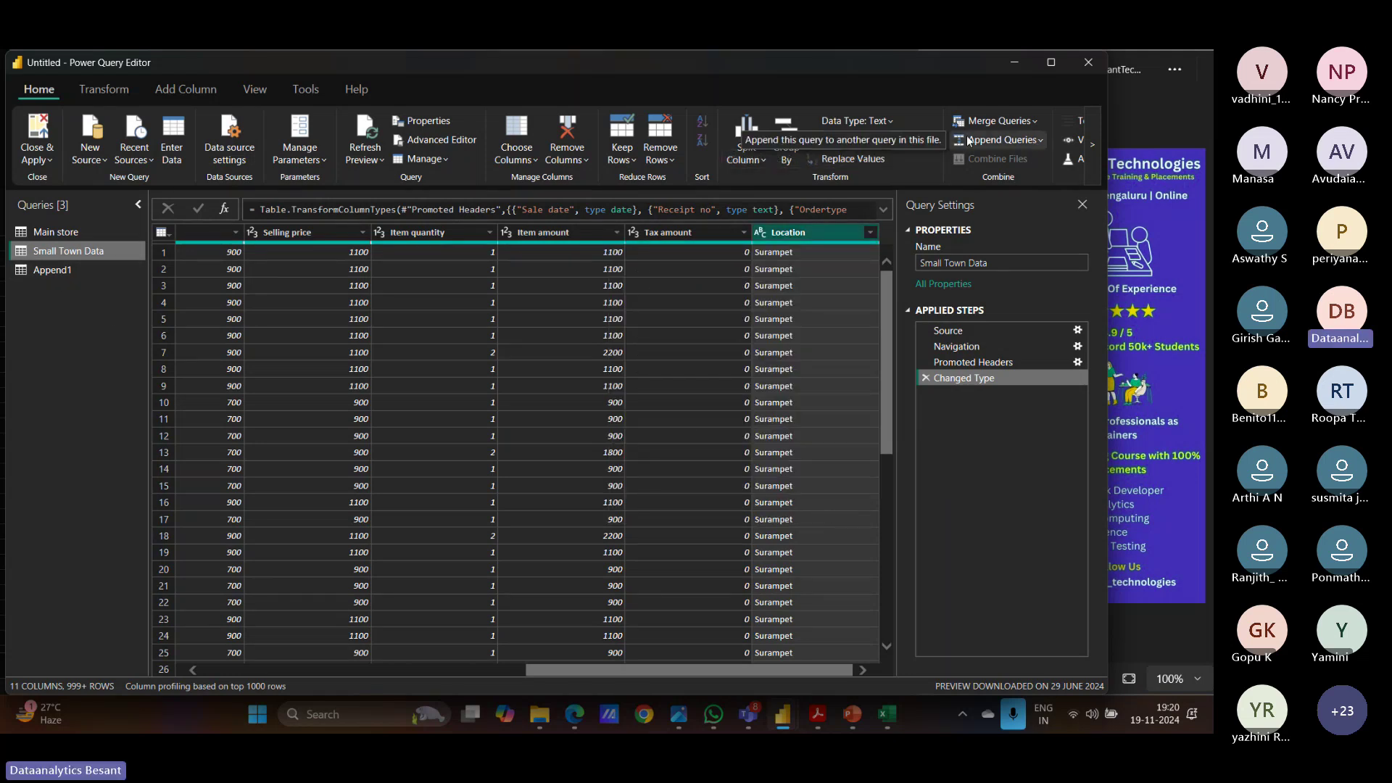
Step: Load the complete Location value list in Append1 and review it without changing the filter
{"action": "left_click", "coordinate": [1040, 140]}
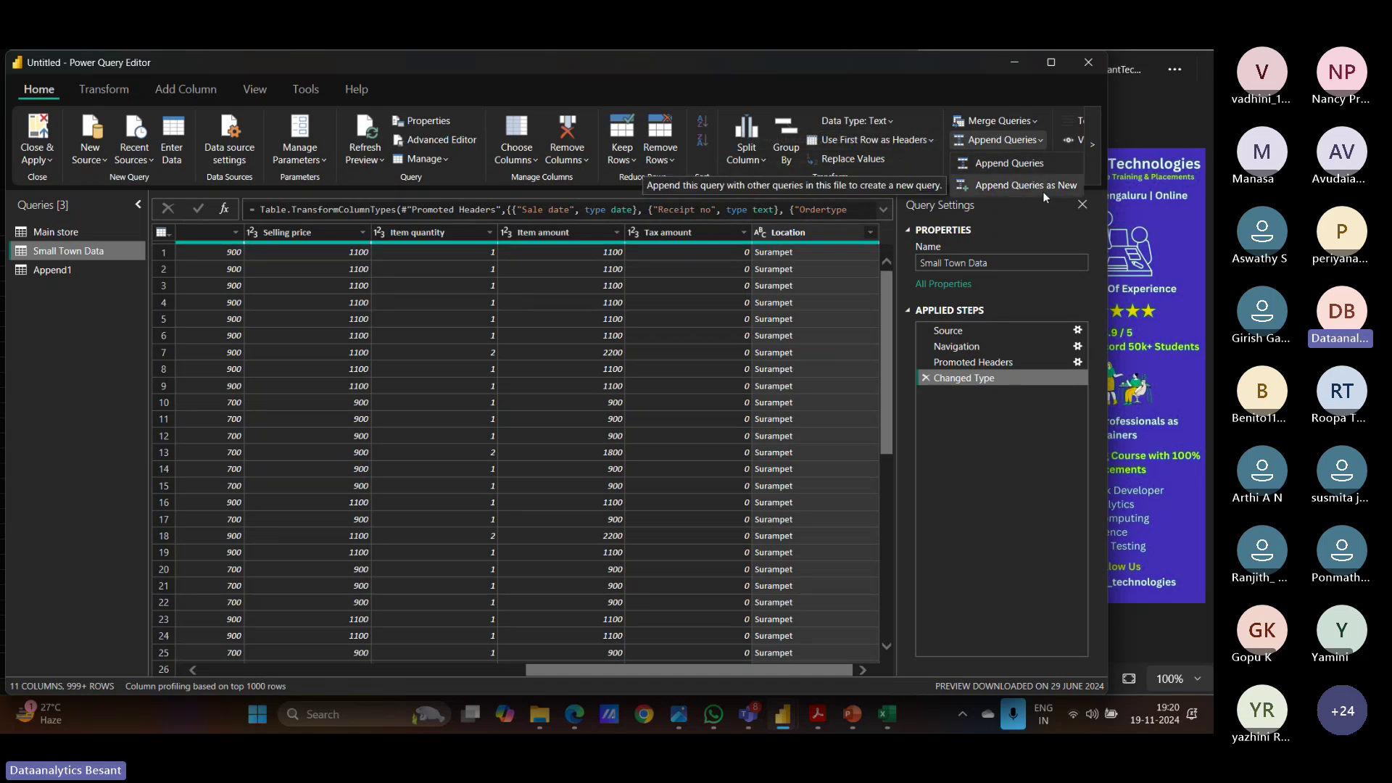
{"action": "left_click", "coordinate": [49, 279]}
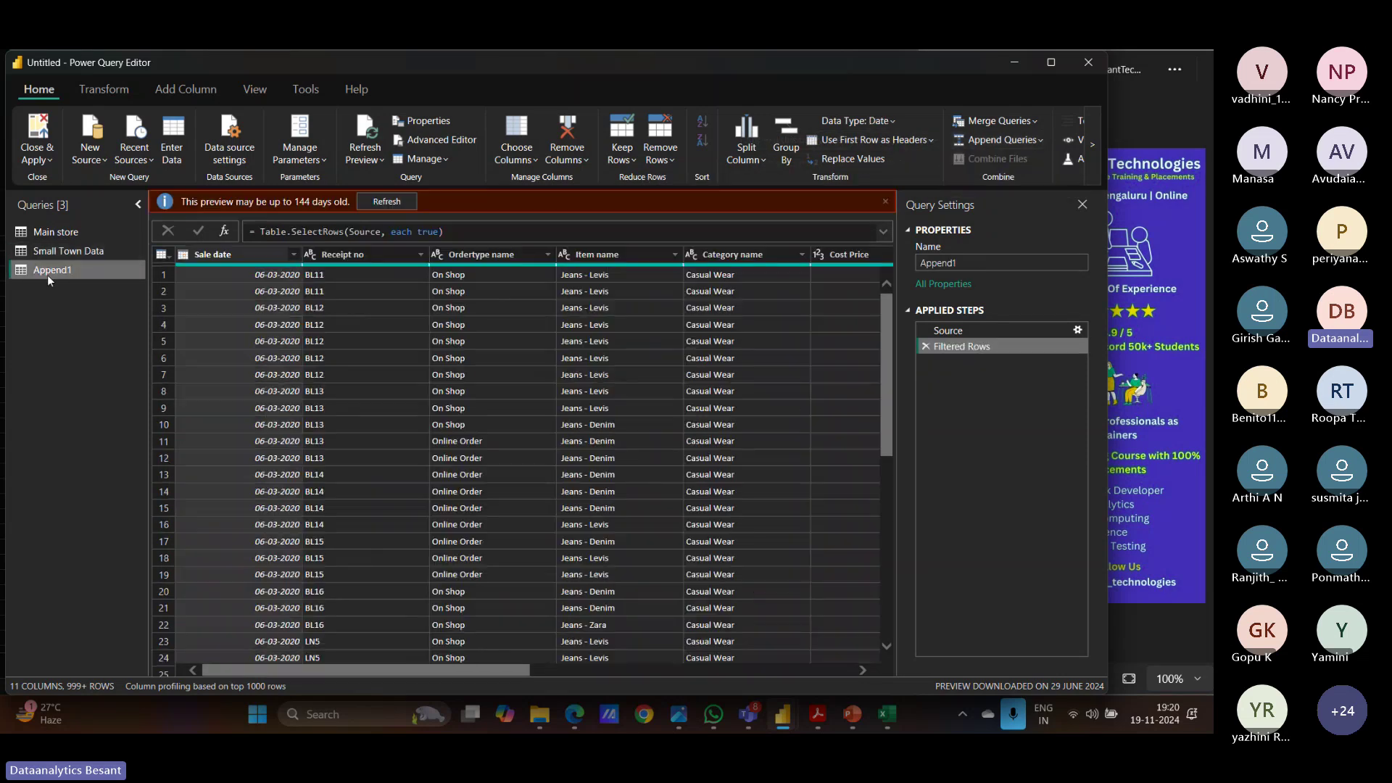
{"action": "left_click_drag", "start_coordinate": [274, 667], "coordinate": [708, 528]}
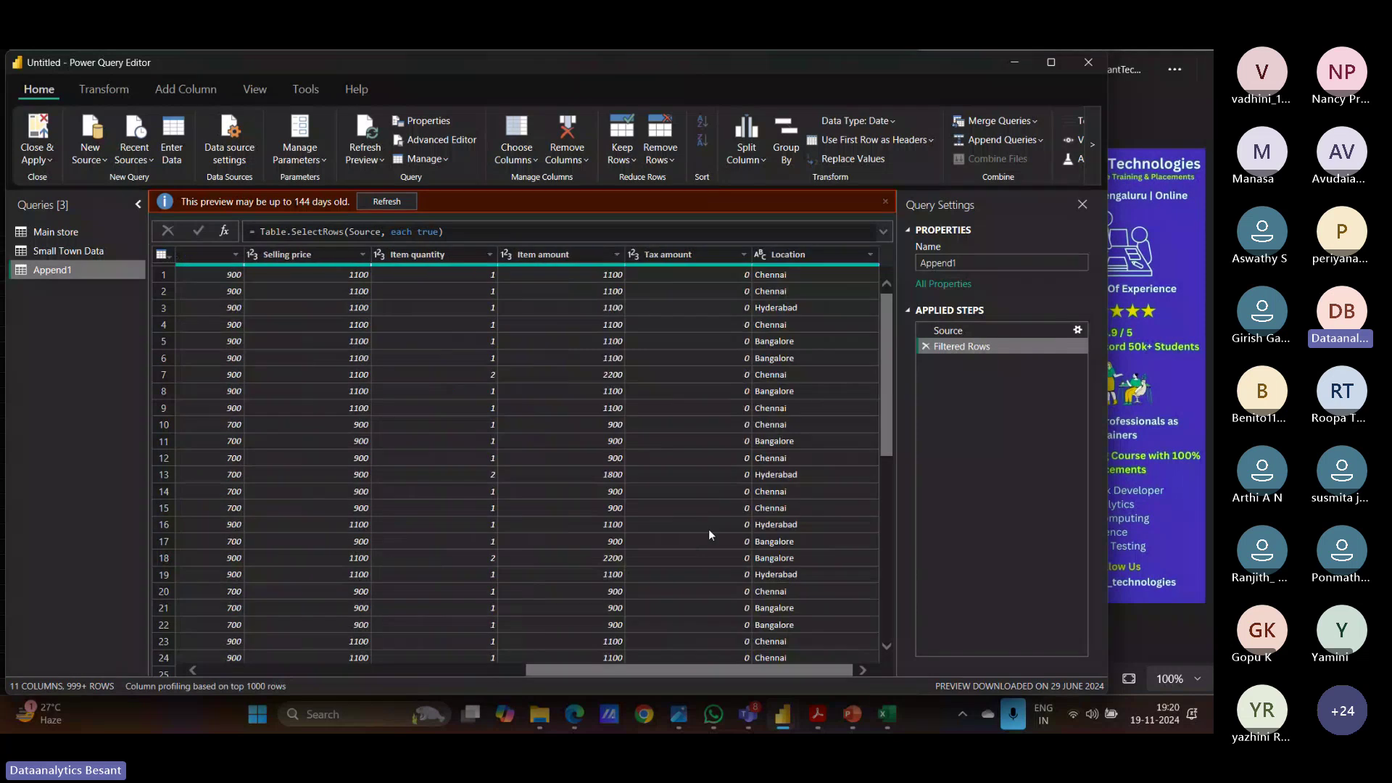
{"action": "left_click", "coordinate": [870, 254]}
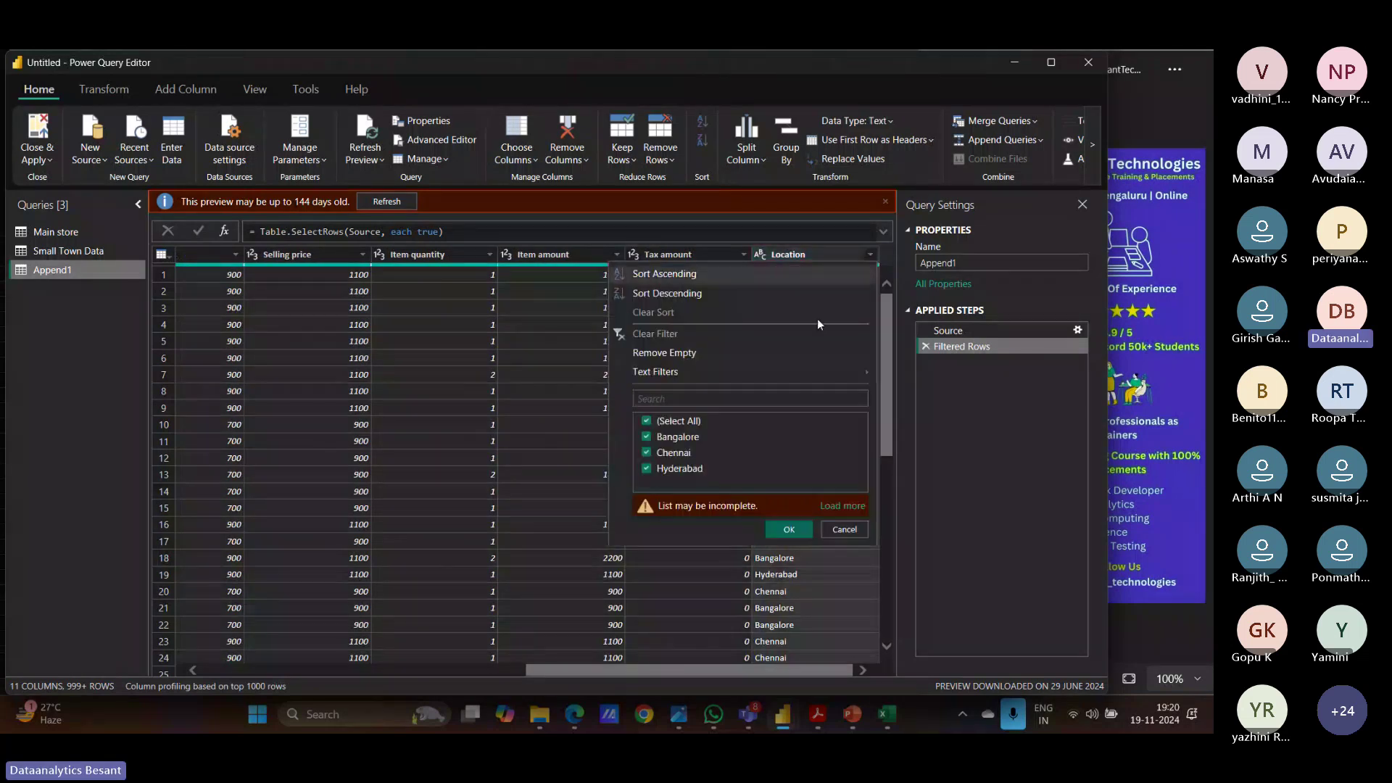
{"action": "left_click", "coordinate": [841, 505]}
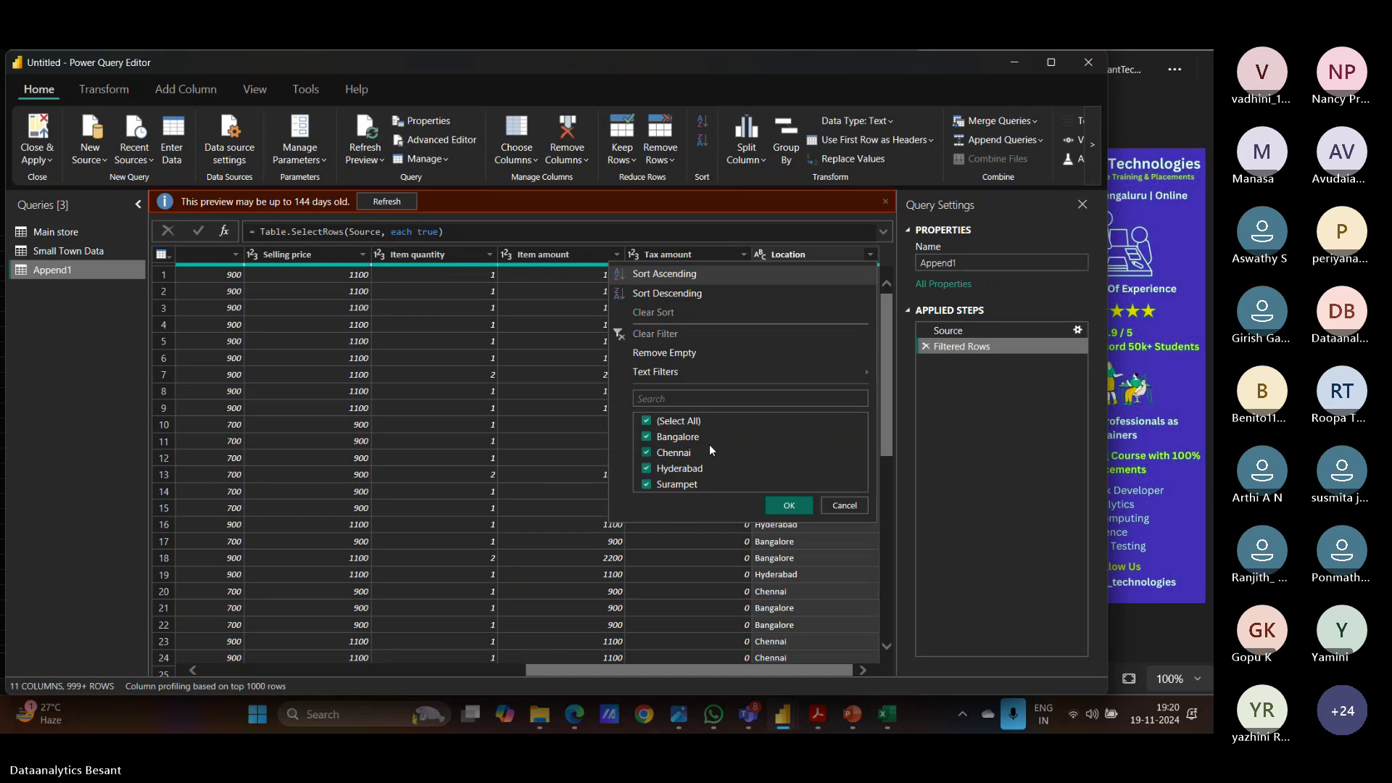
{"action": "left_click", "coordinate": [844, 508]}
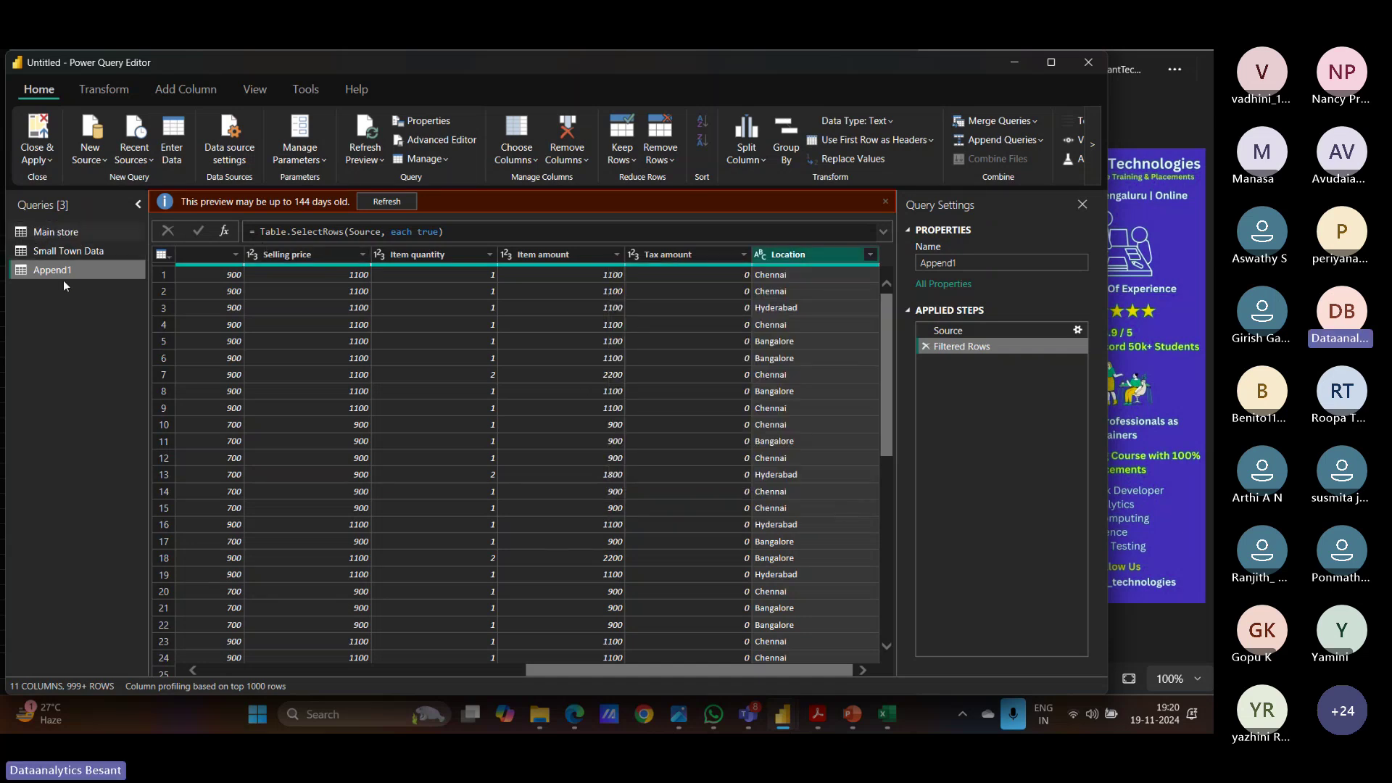
Step: Apply the query changes and add a slicer to the report page using the Location field from Append1
{"action": "left_click", "coordinate": [38, 134]}
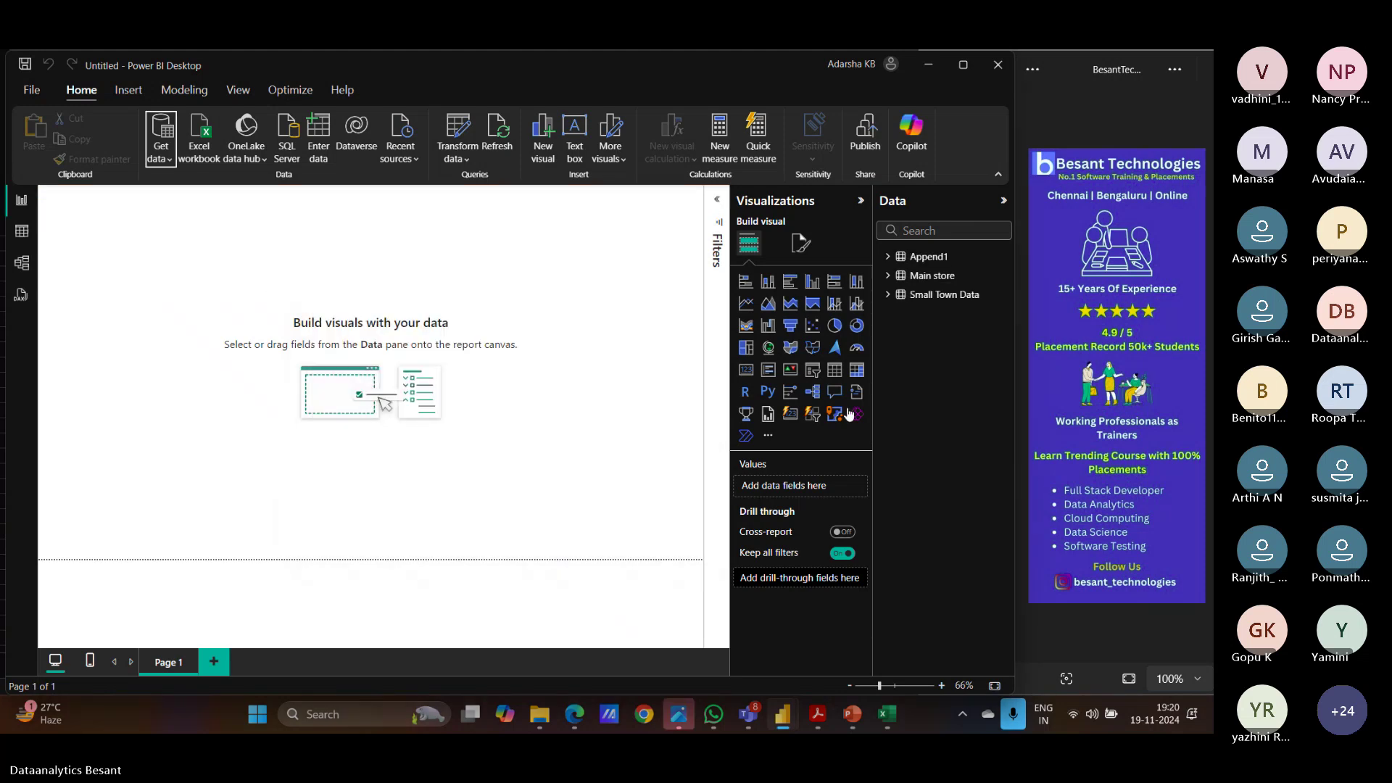
{"action": "left_click", "coordinate": [817, 376]}
{"action": "left_click_drag", "start_coordinate": [112, 254], "coordinate": [253, 309]}
{"action": "left_click_drag", "start_coordinate": [312, 350], "coordinate": [431, 372]}
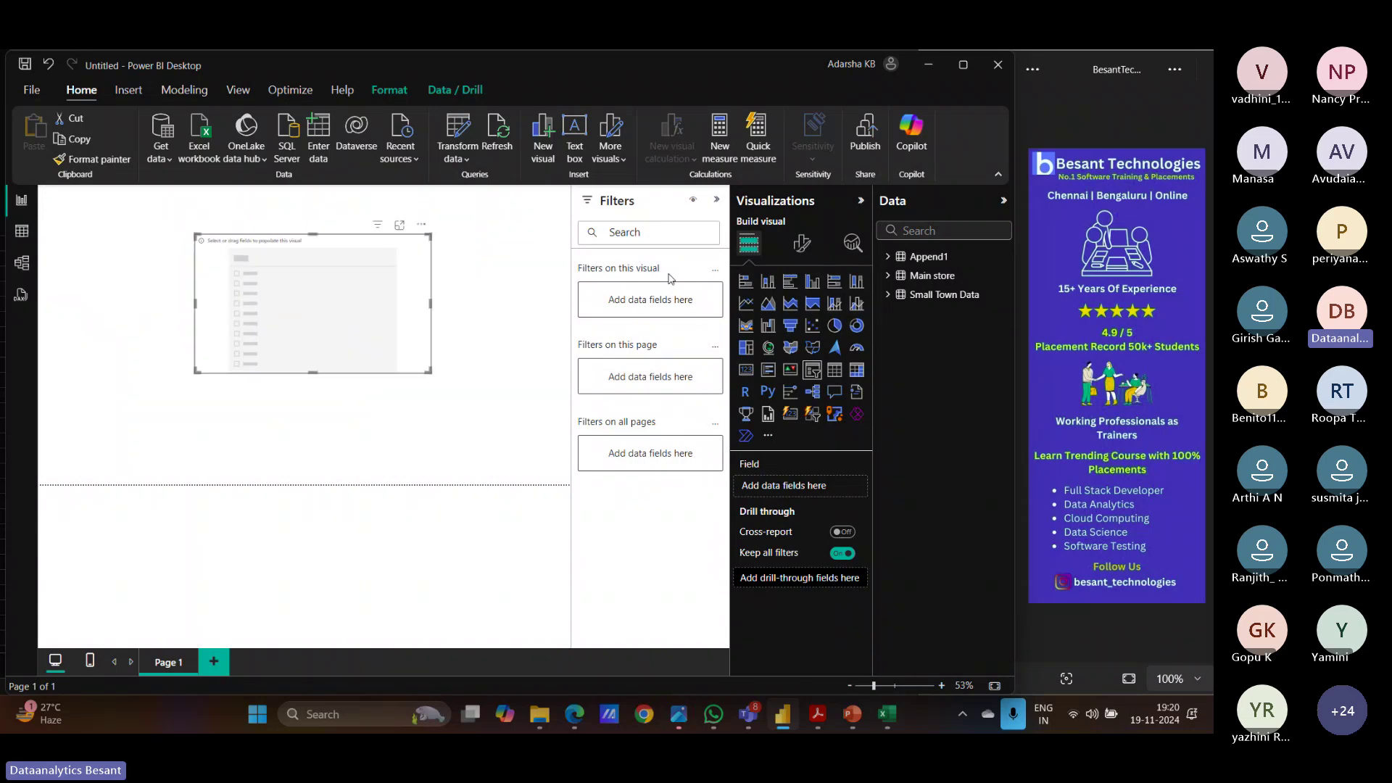
{"action": "left_click", "coordinate": [714, 200]}
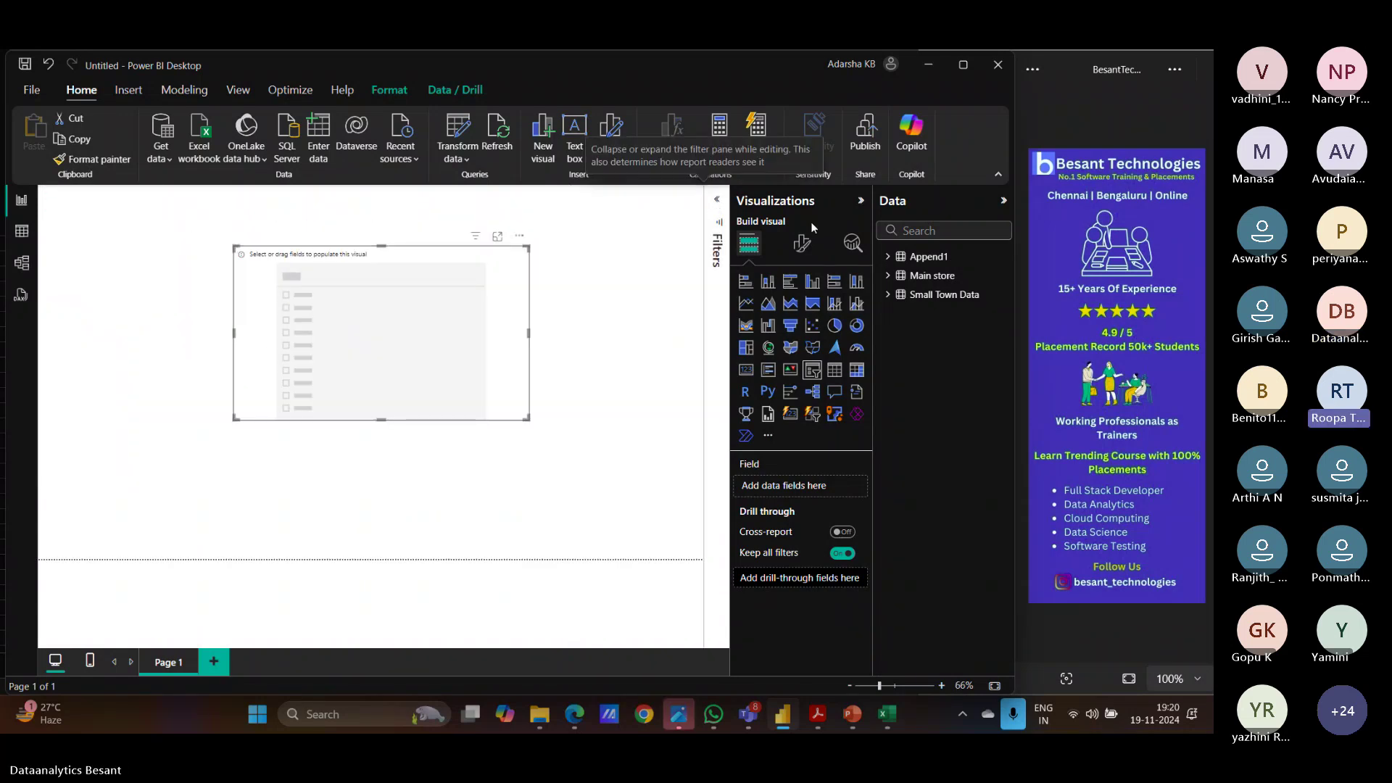
{"action": "left_click", "coordinate": [887, 256]}
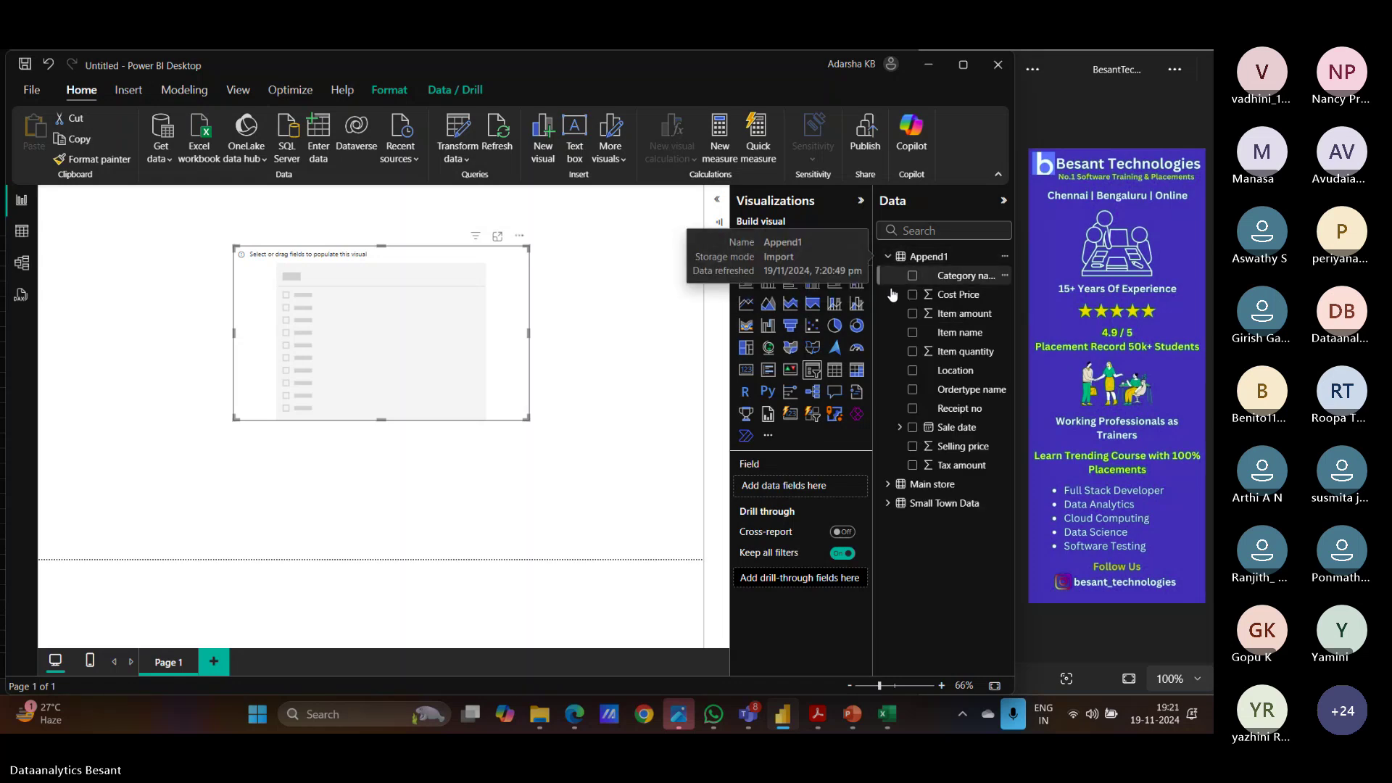
{"action": "left_click", "coordinate": [912, 371]}
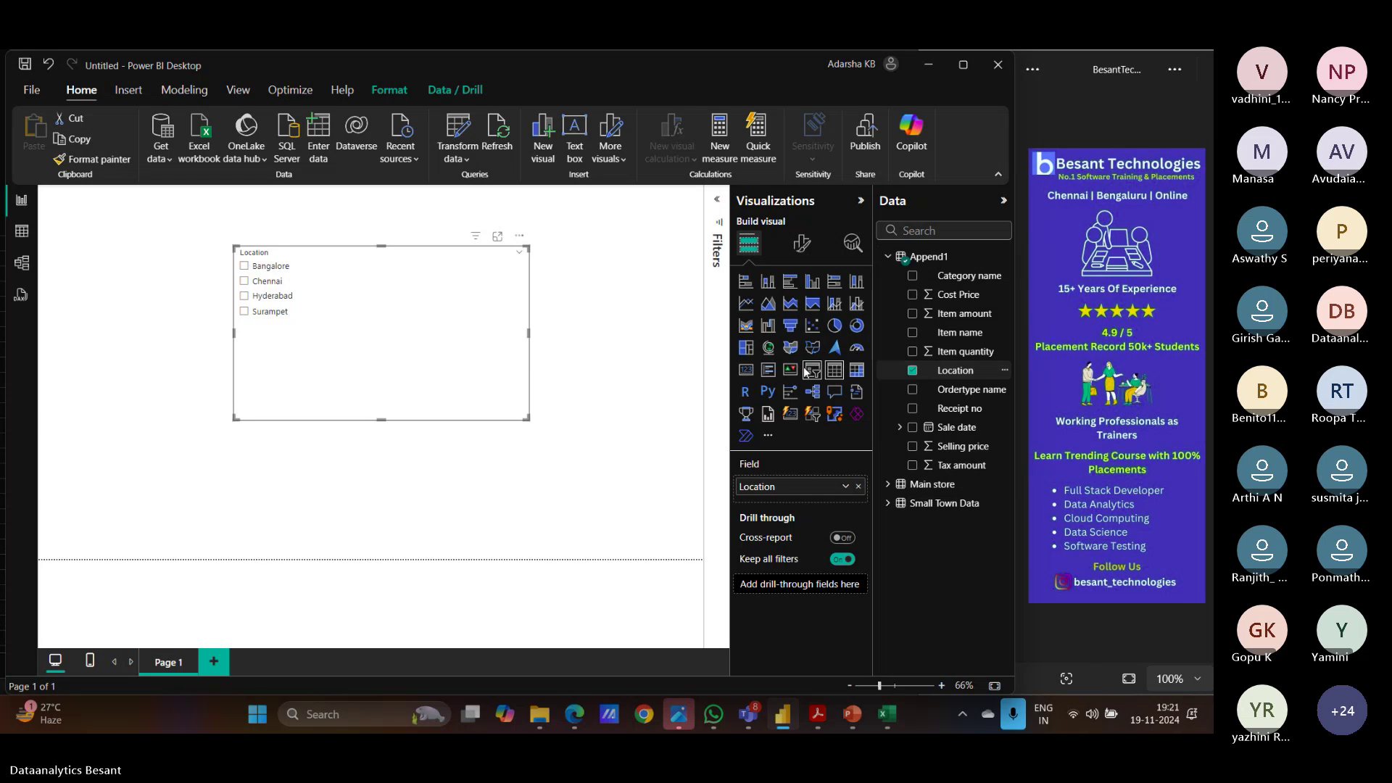
Step: Shrink the Location slicer and place it in the upper-right area of the report page
{"action": "left_click_drag", "start_coordinate": [382, 419], "coordinate": [381, 335]}
{"action": "left_click_drag", "start_coordinate": [529, 290], "coordinate": [628, 271]}
{"action": "left_click", "coordinate": [532, 356]}
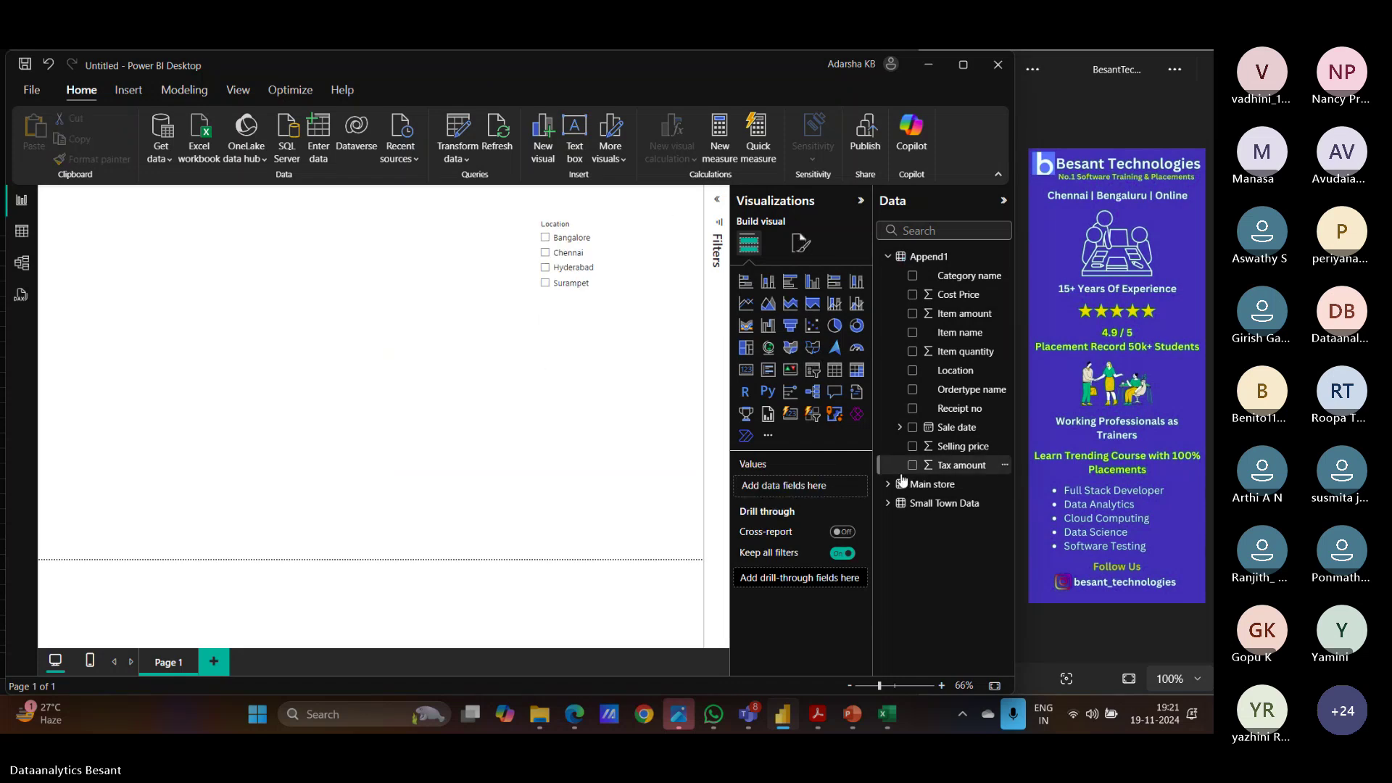
Step: Add an enlarged clustered column chart with Append1's Location on the X-axis and Sum of Item quantity on the Y-axis
{"action": "left_click", "coordinate": [812, 281]}
{"action": "left_click_drag", "start_coordinate": [294, 397], "coordinate": [503, 493]}
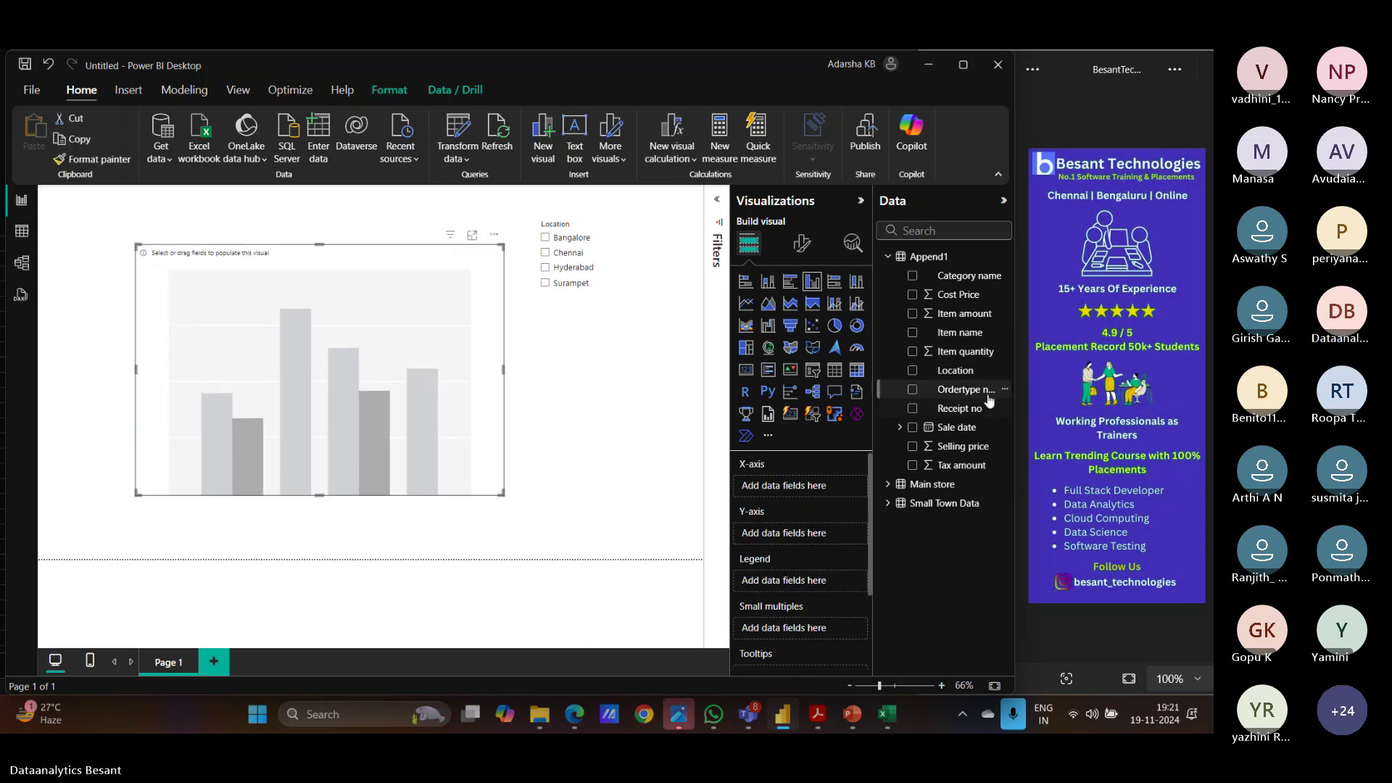
{"action": "left_click", "coordinate": [912, 370]}
{"action": "left_click", "coordinate": [912, 351]}
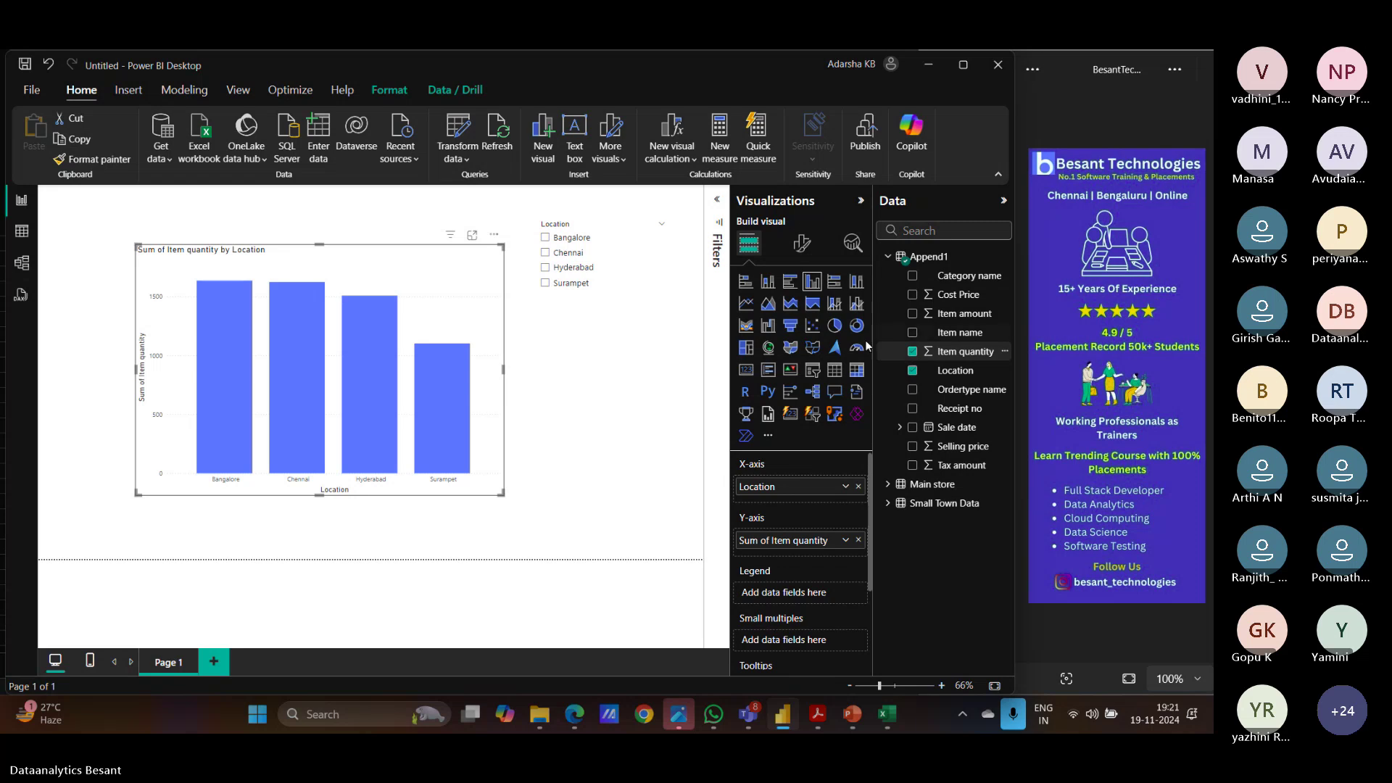
Step: Filter the chart with the Location slicer, trying Bangalore and settling on Hyderabad
{"action": "left_click", "coordinate": [544, 238]}
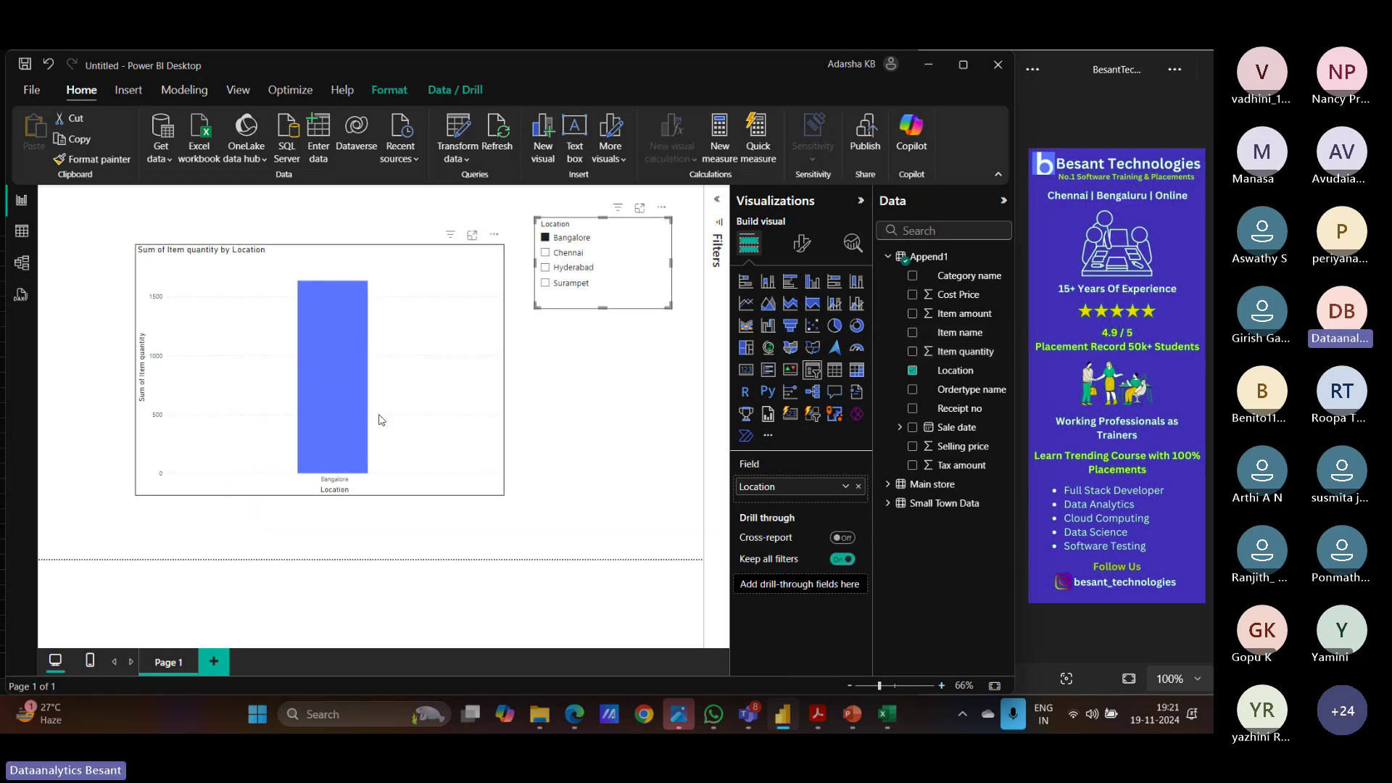
{"action": "left_click", "coordinate": [545, 268]}
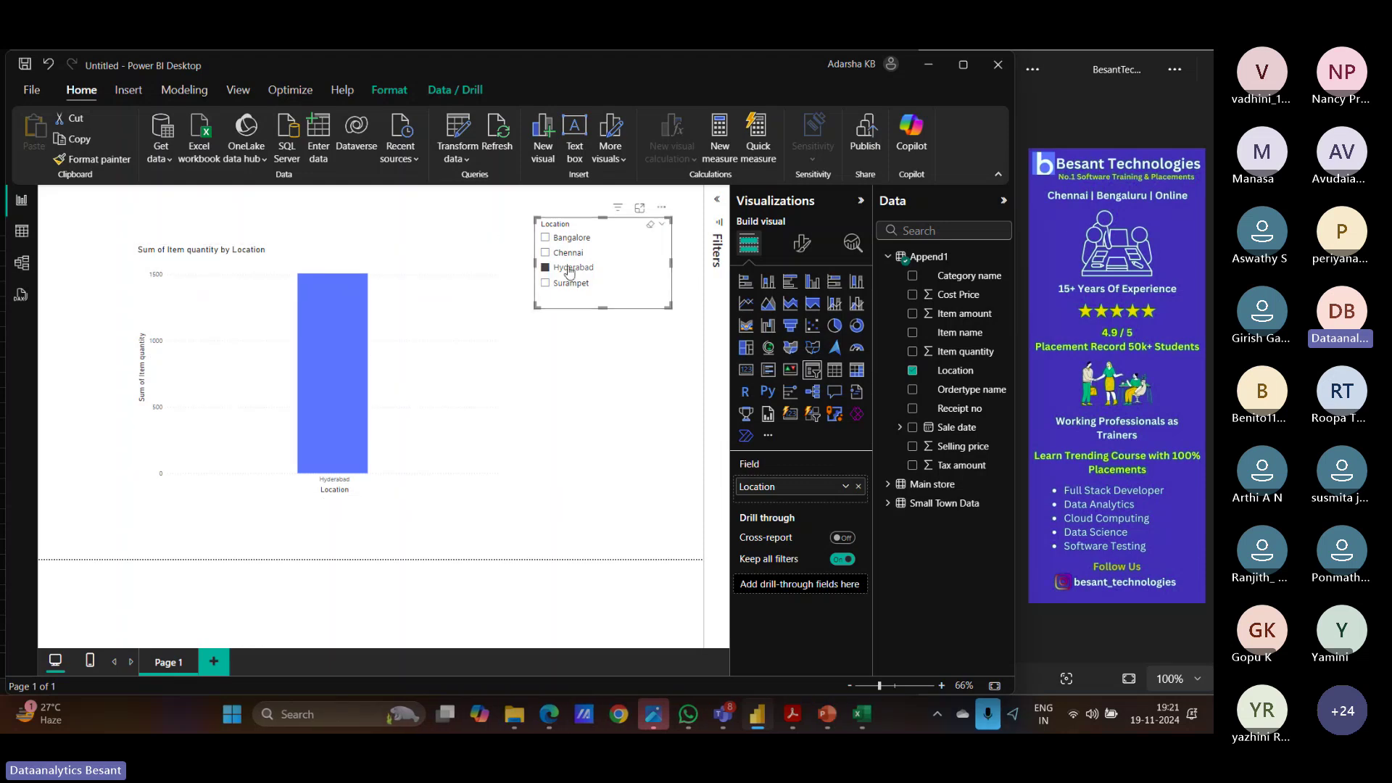
Step: Turn off Multi-select with CTRL for the Location slicer and add Bangalore to the Hyderabad selection
{"action": "left_click", "coordinate": [800, 245]}
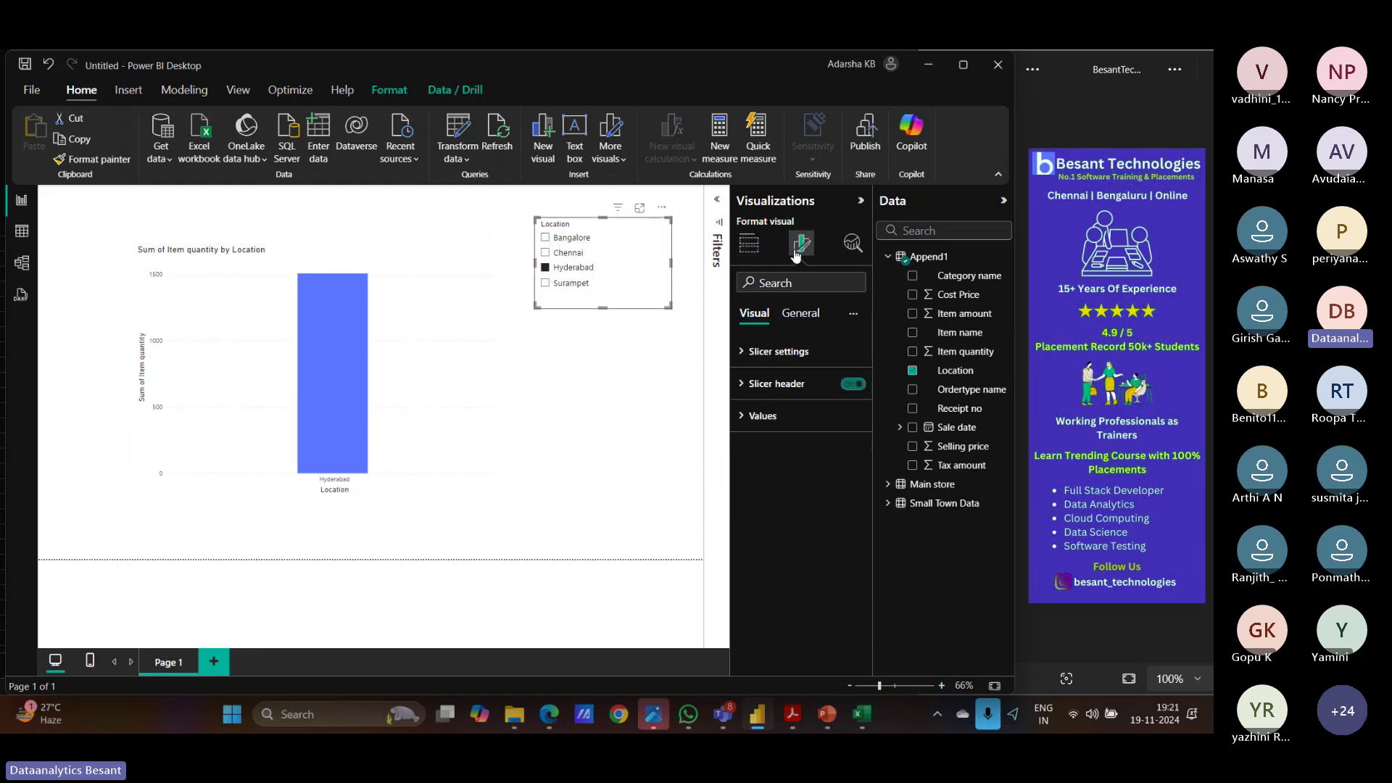
{"action": "left_click", "coordinate": [743, 352]}
{"action": "left_click", "coordinate": [746, 470]}
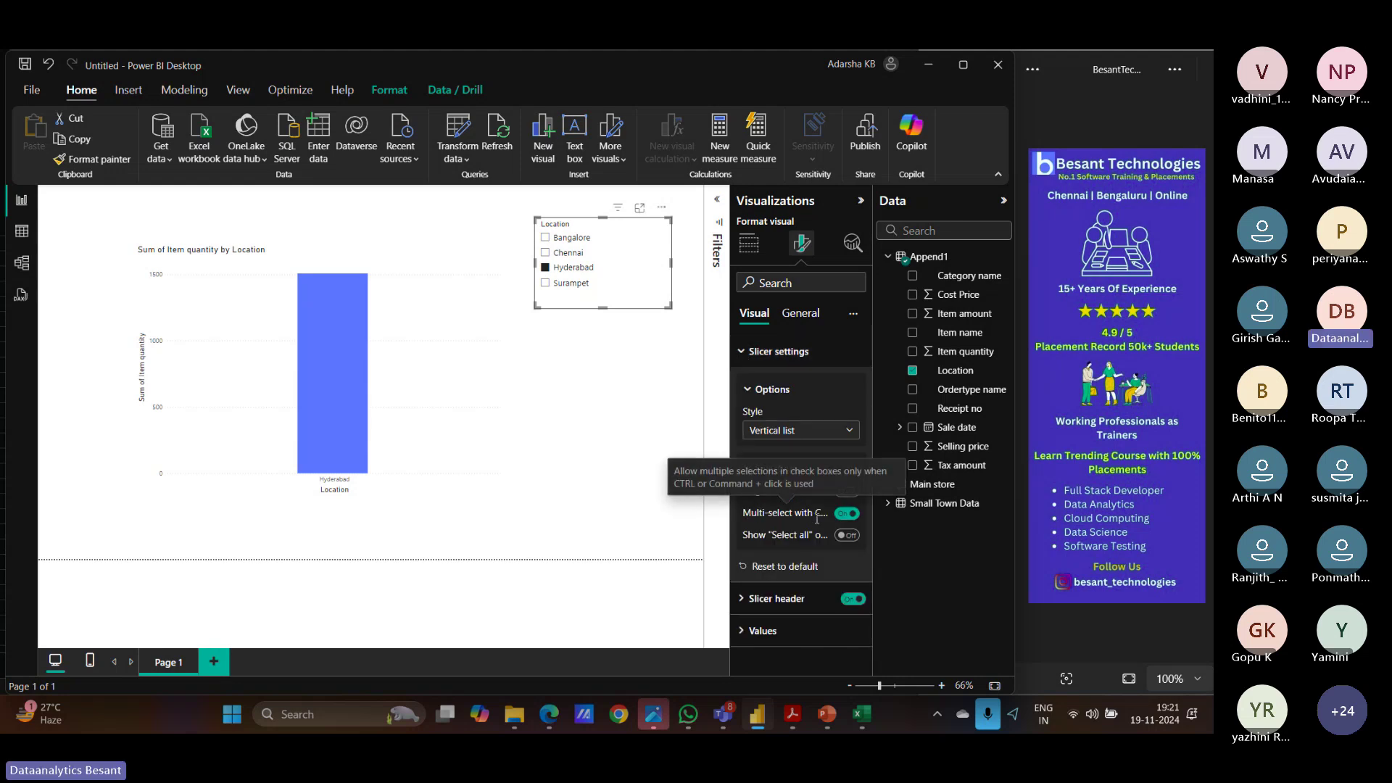
{"action": "left_click", "coordinate": [843, 514]}
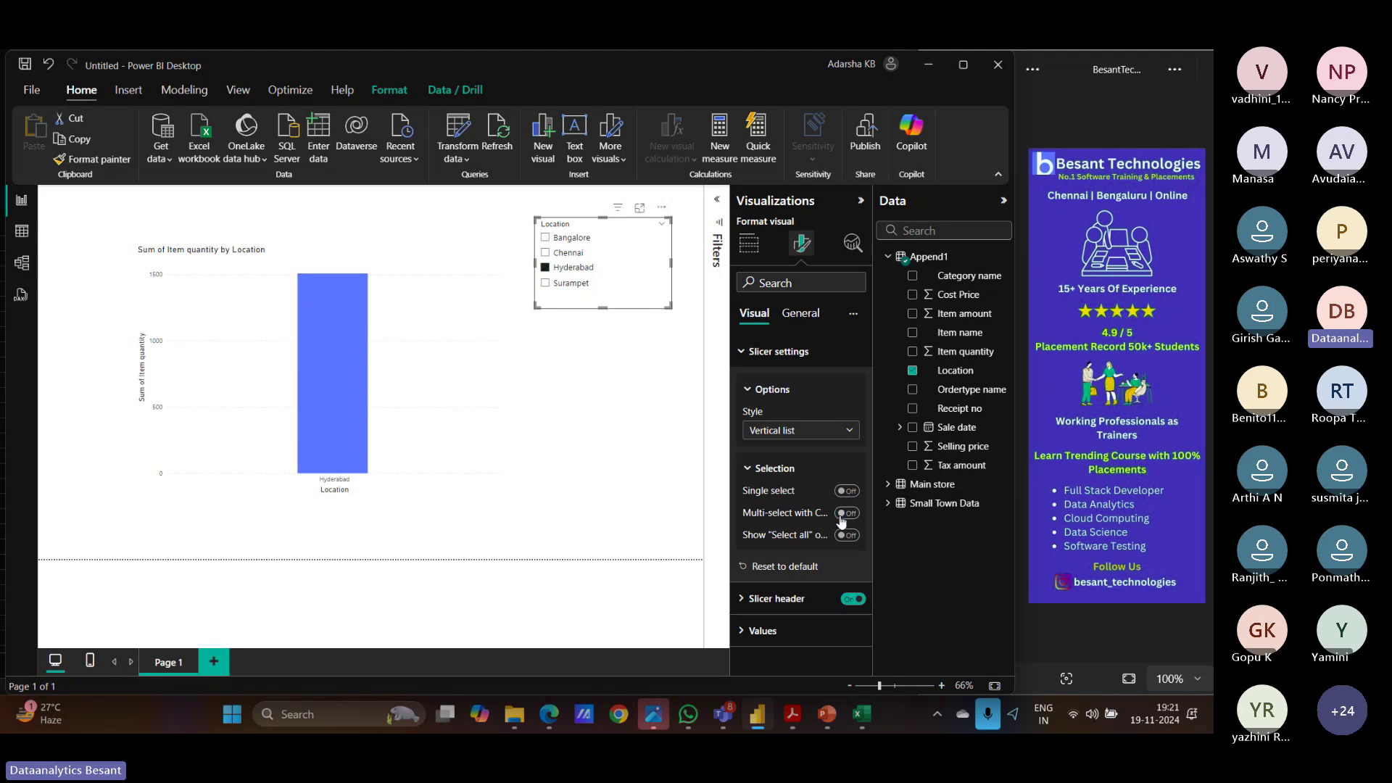
{"action": "left_click", "coordinate": [546, 240]}
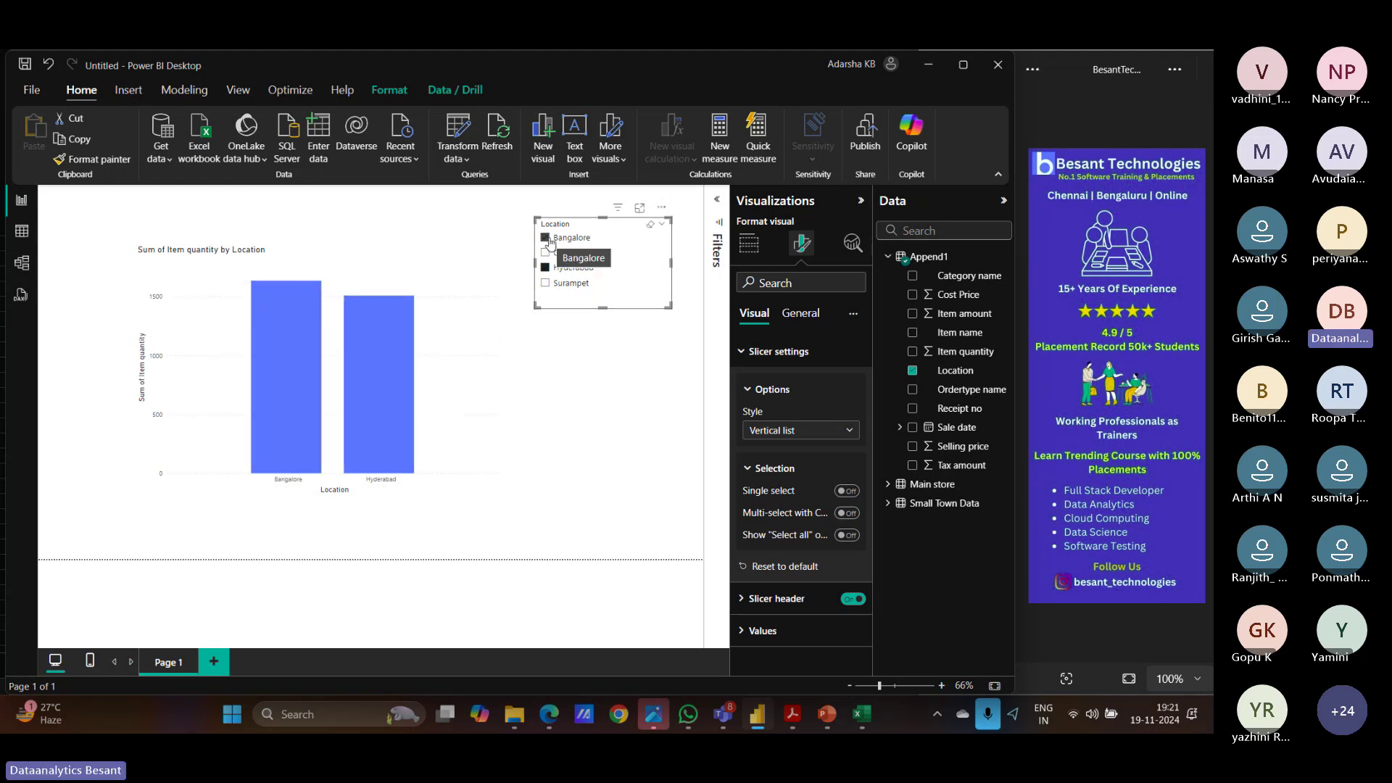
{"action": "mouse_move", "coordinate": [322, 328]}
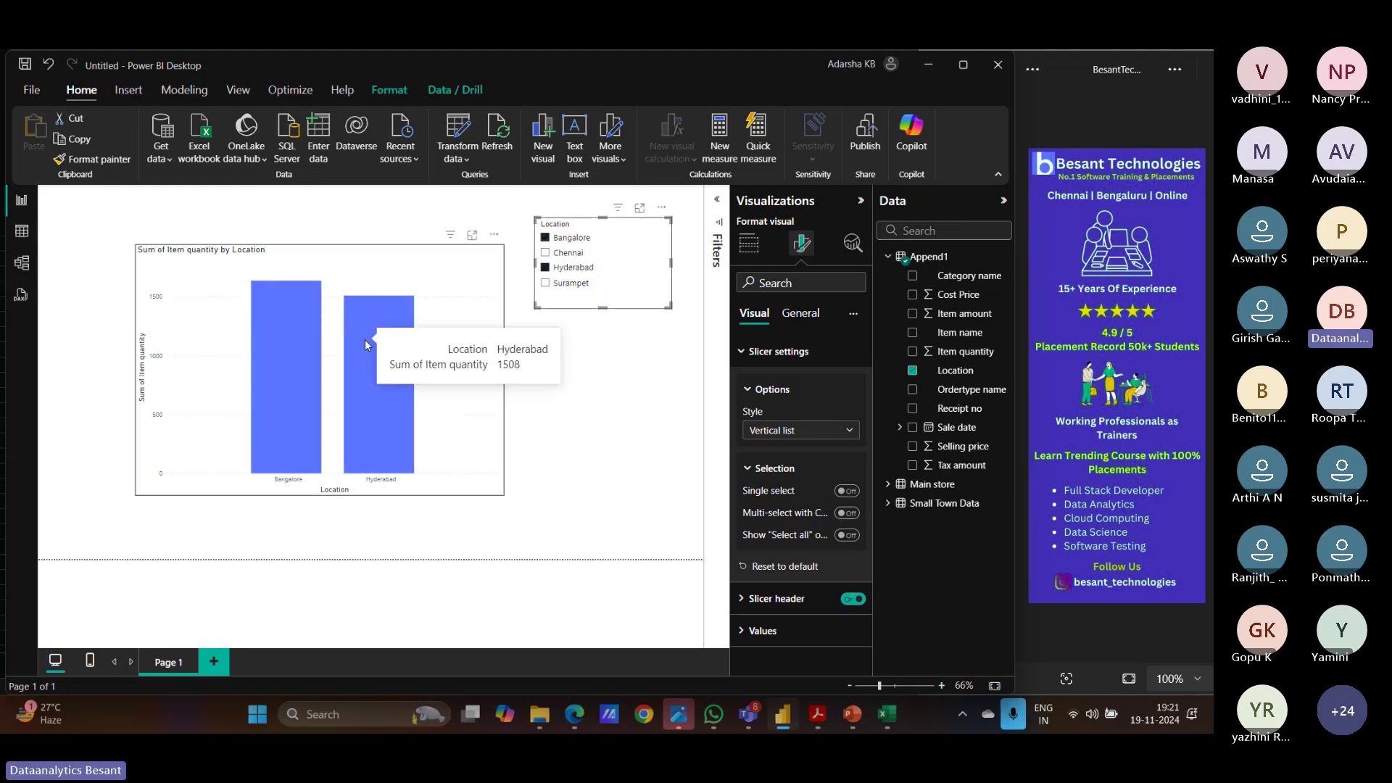
Step: Examine the Location slicer's Values formatting options and its general formatting categories
{"action": "left_click", "coordinate": [747, 354]}
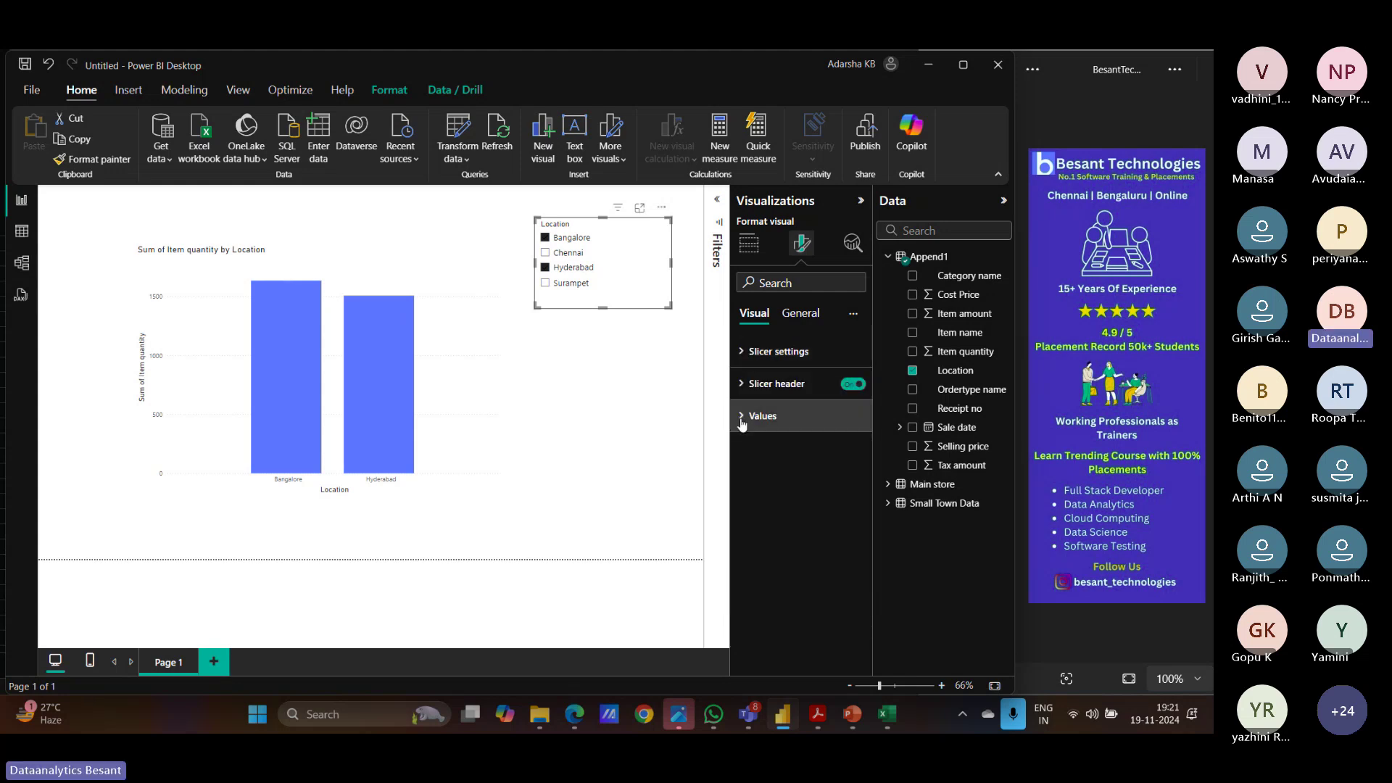
{"action": "left_click", "coordinate": [740, 418]}
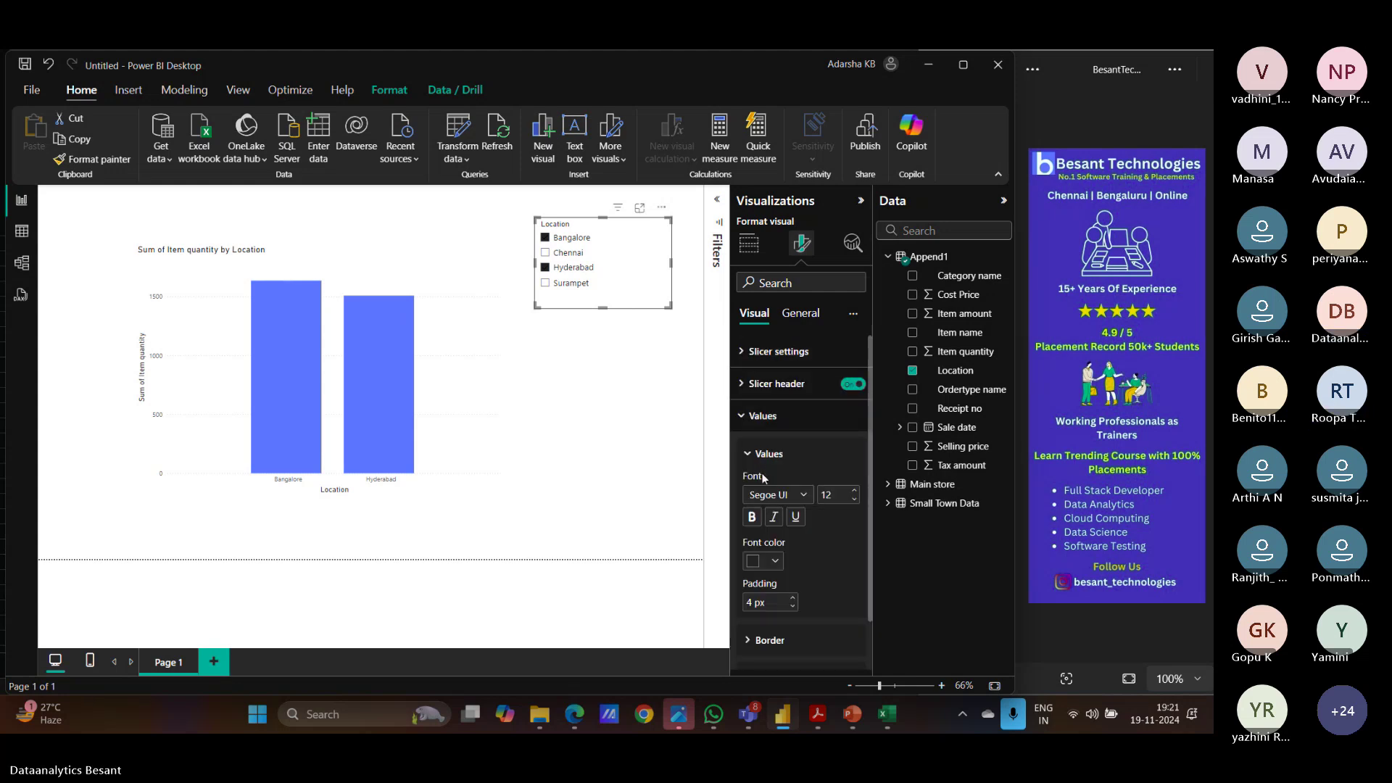
{"action": "left_click", "coordinate": [742, 421]}
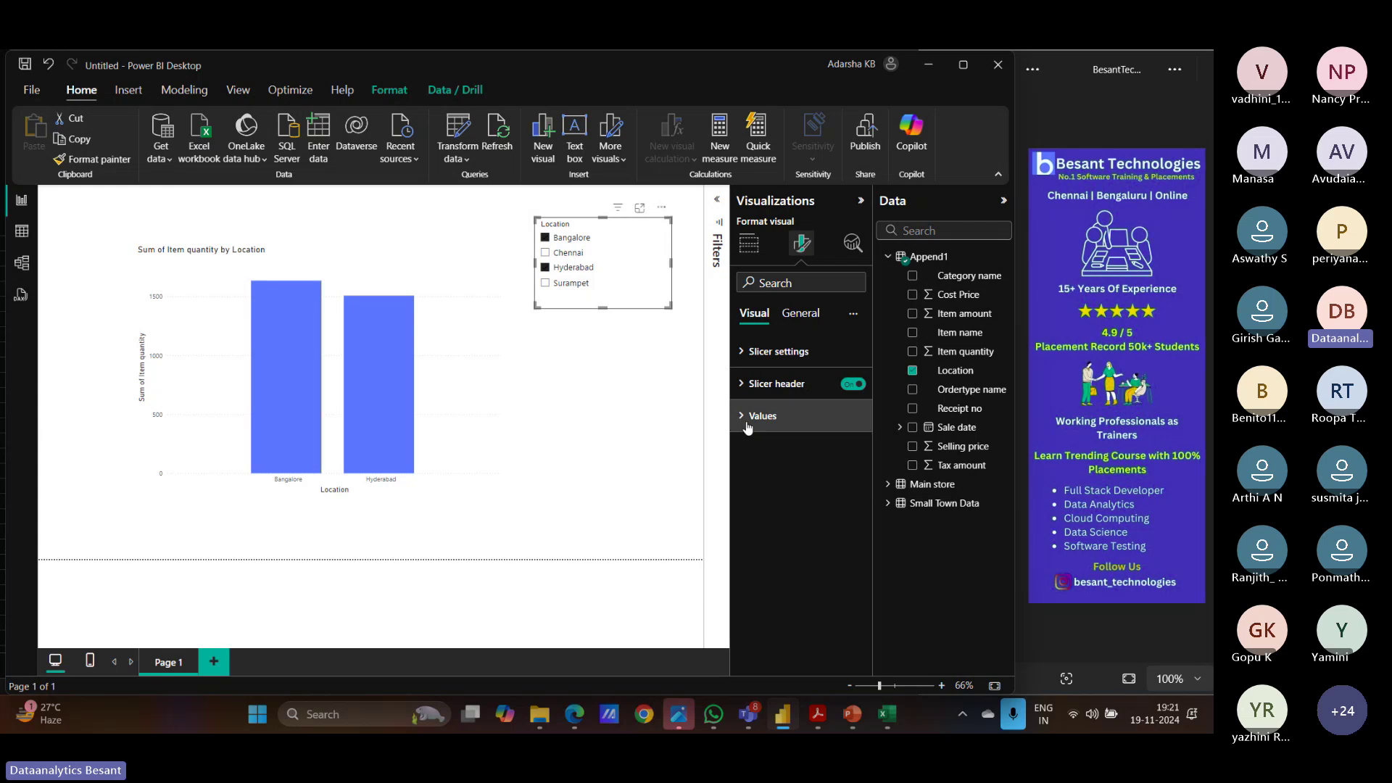
{"action": "left_click", "coordinate": [745, 419]}
{"action": "scroll", "coordinate": [773, 578], "scroll_direction": "down", "scroll_amount": 1}
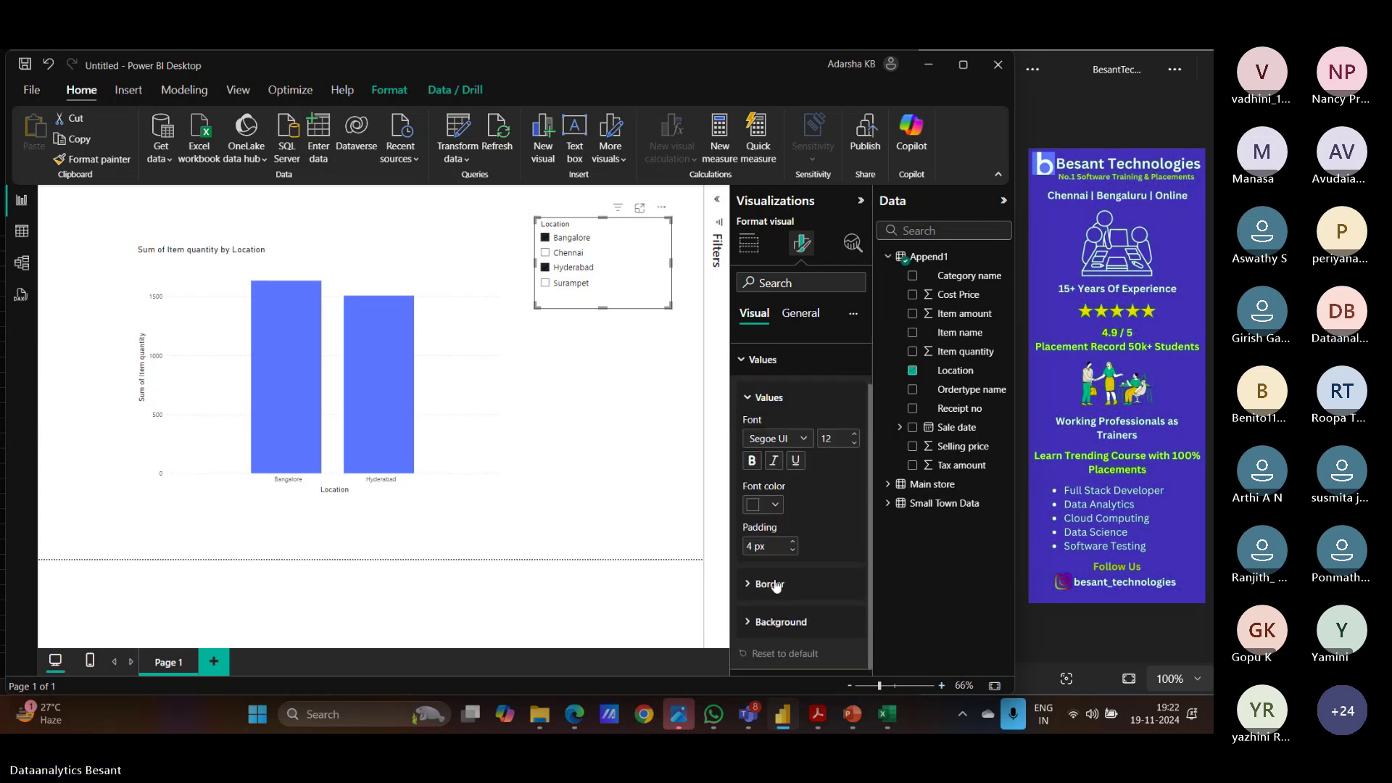
{"action": "scroll", "coordinate": [773, 584], "scroll_direction": "up", "scroll_amount": 1}
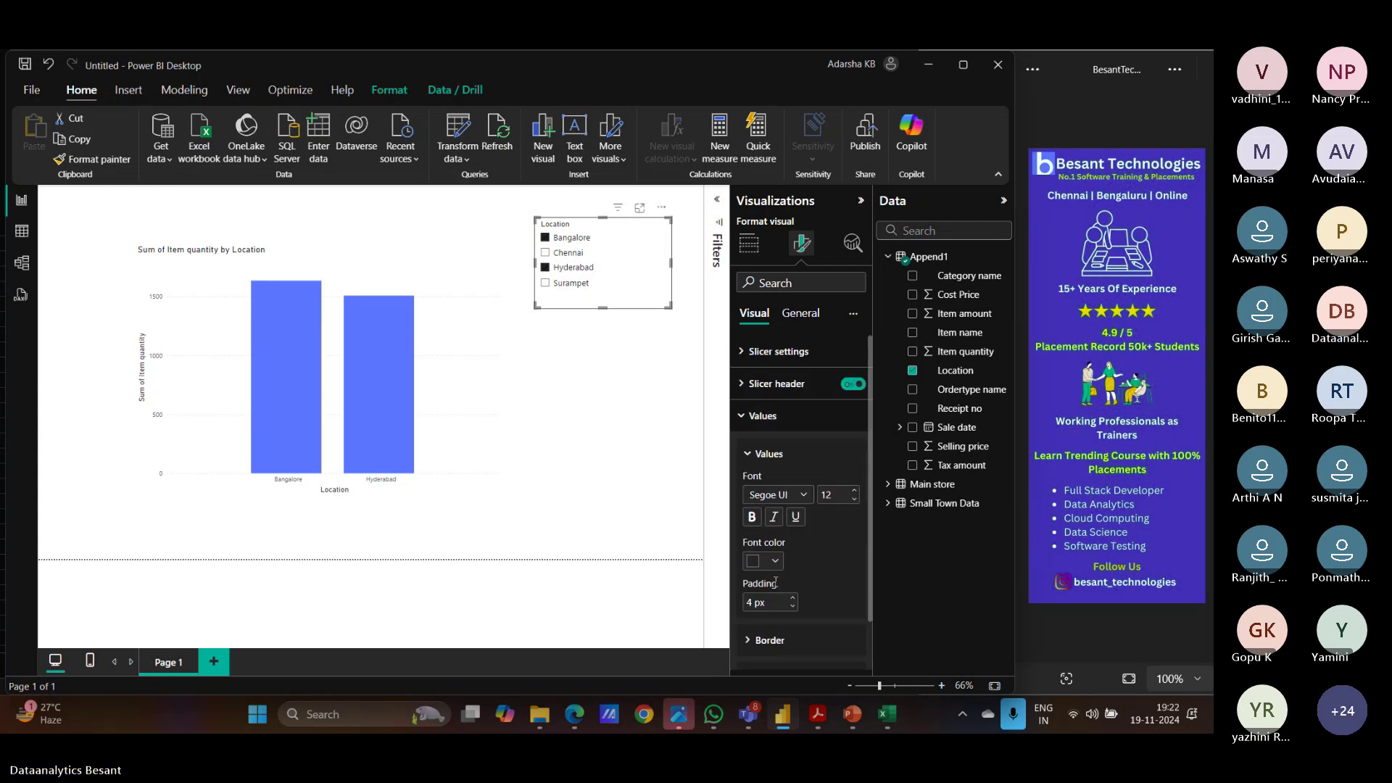
{"action": "left_click", "coordinate": [745, 429]}
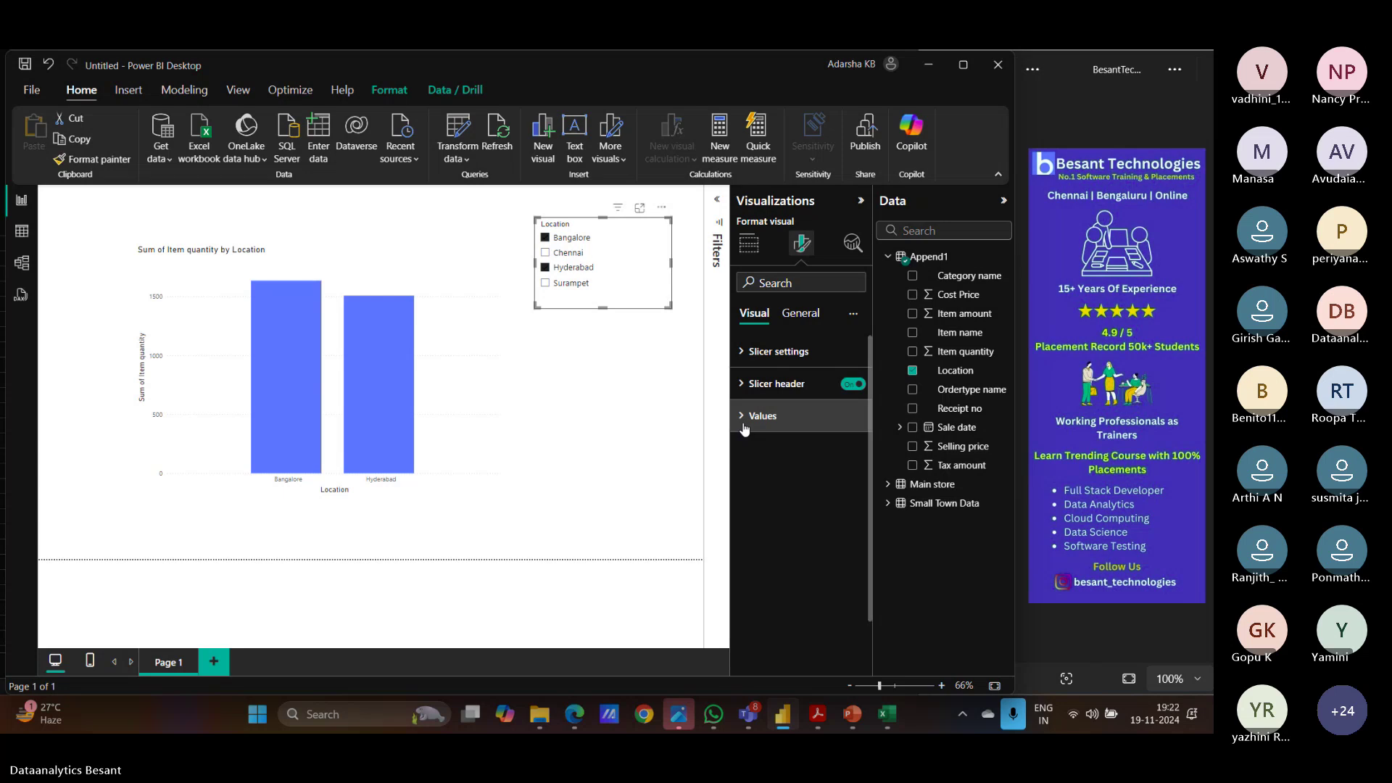
{"action": "left_click", "coordinate": [802, 319]}
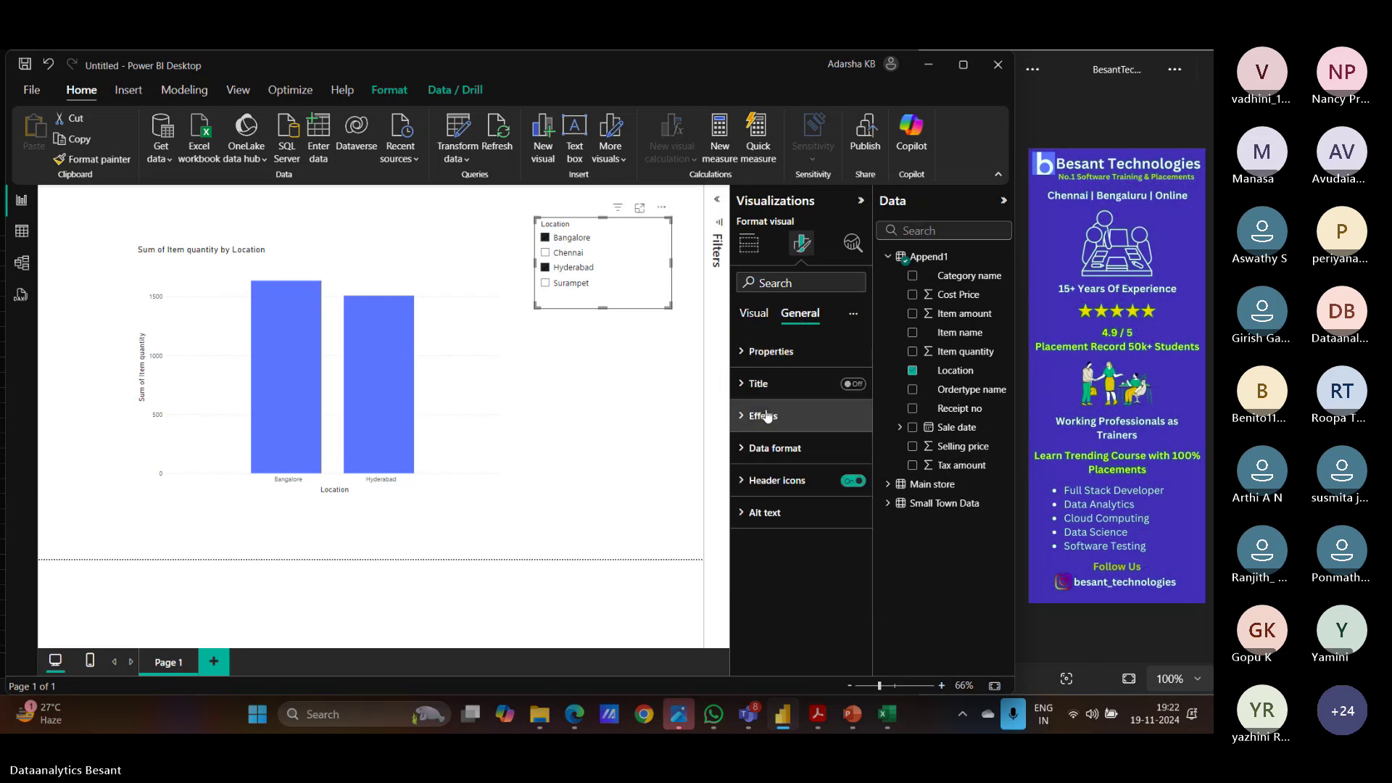
{"action": "left_click", "coordinate": [754, 317]}
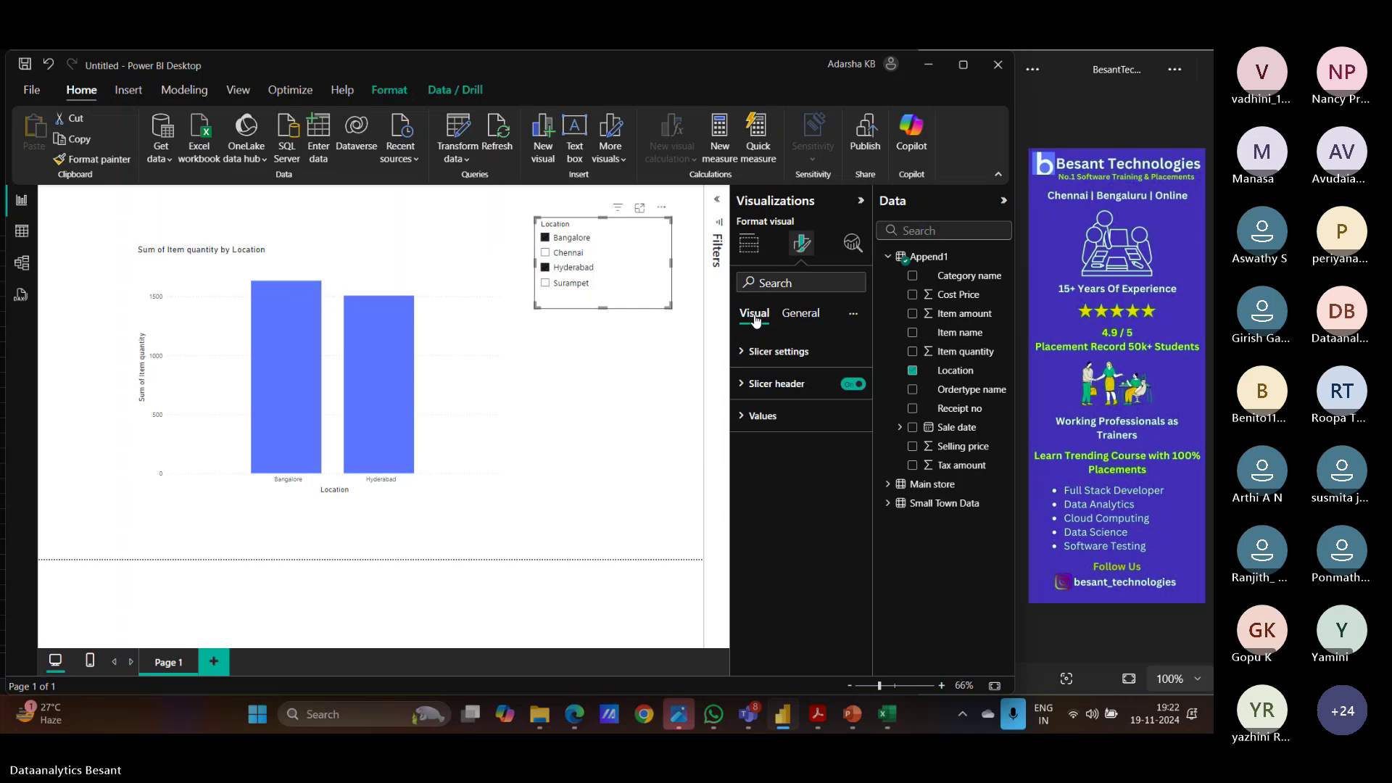
{"action": "left_click", "coordinate": [743, 417]}
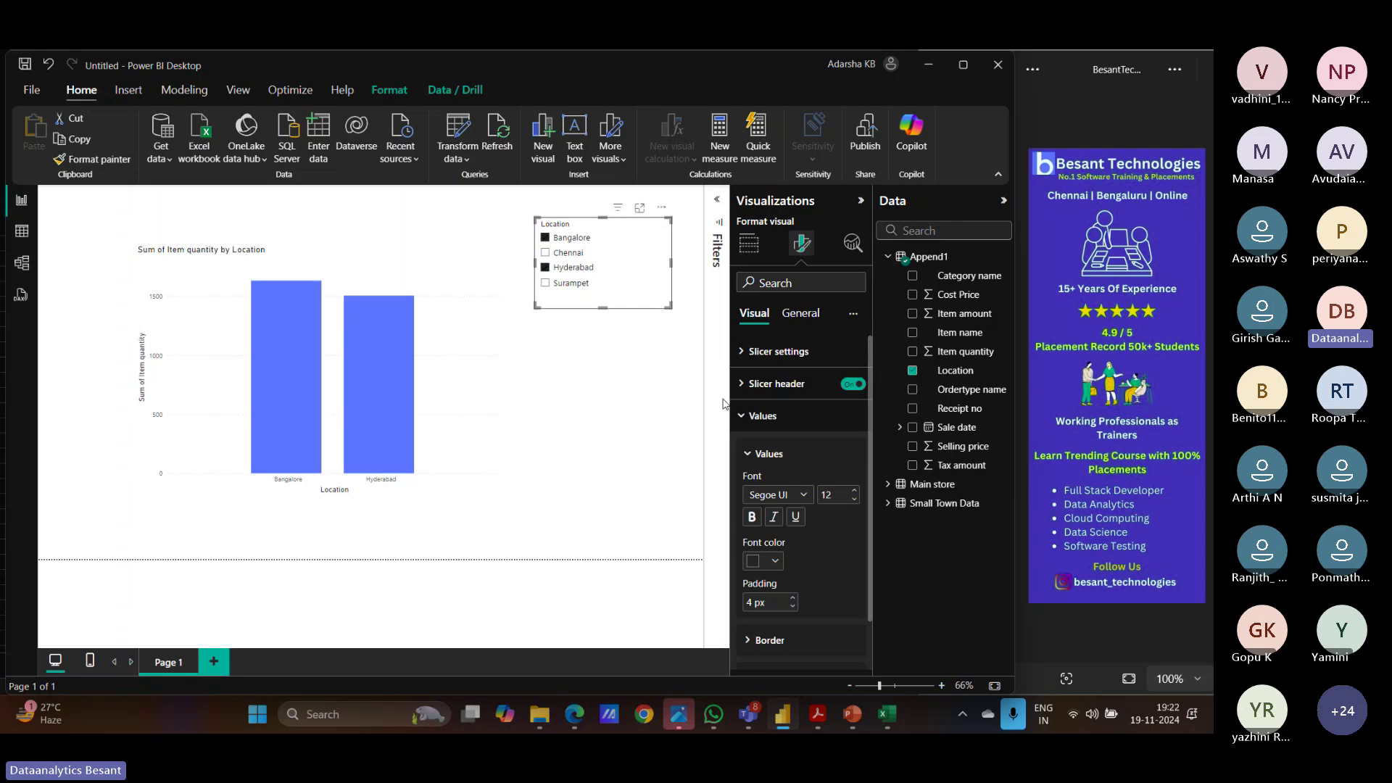
Step: Turn on data labels for the item quantity column chart
{"action": "left_click", "coordinate": [758, 417]}
{"action": "left_click", "coordinate": [493, 439]}
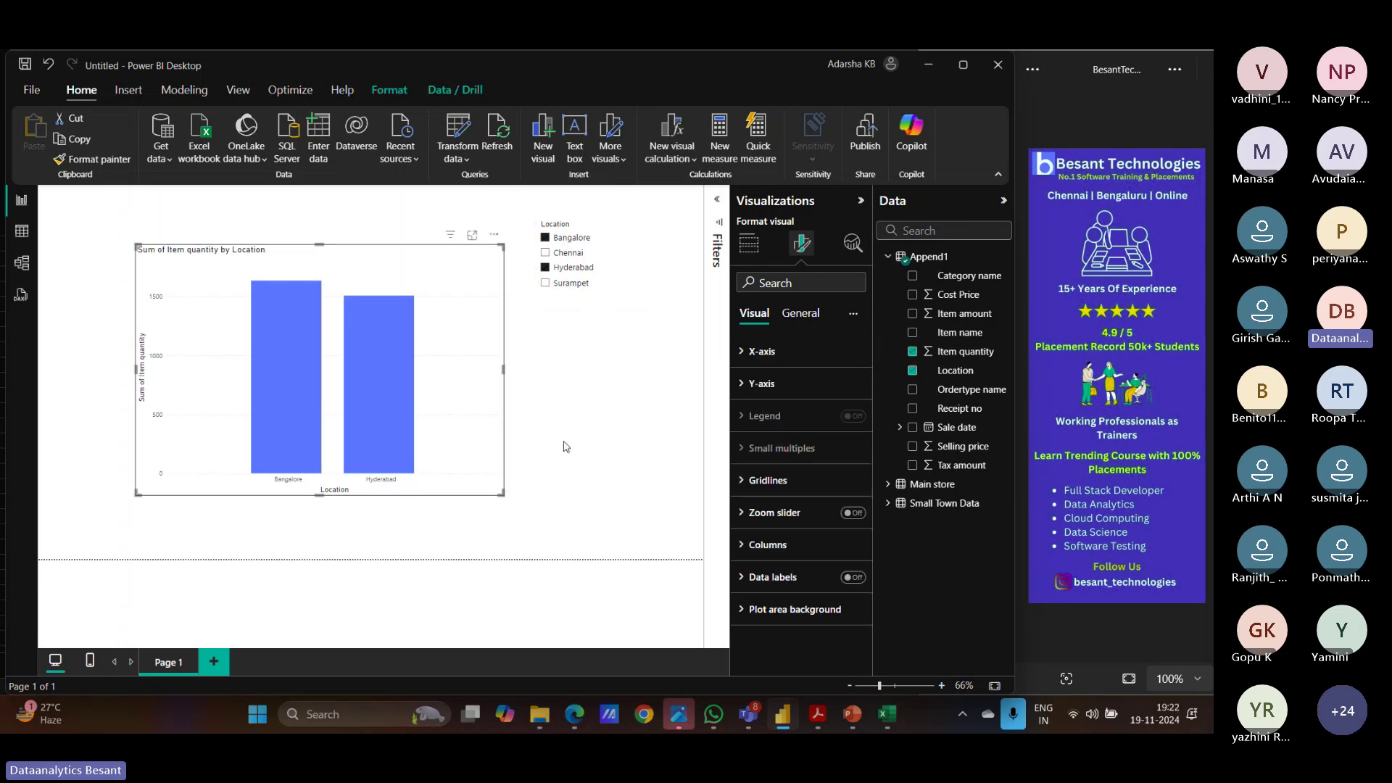
{"action": "left_click", "coordinate": [852, 578]}
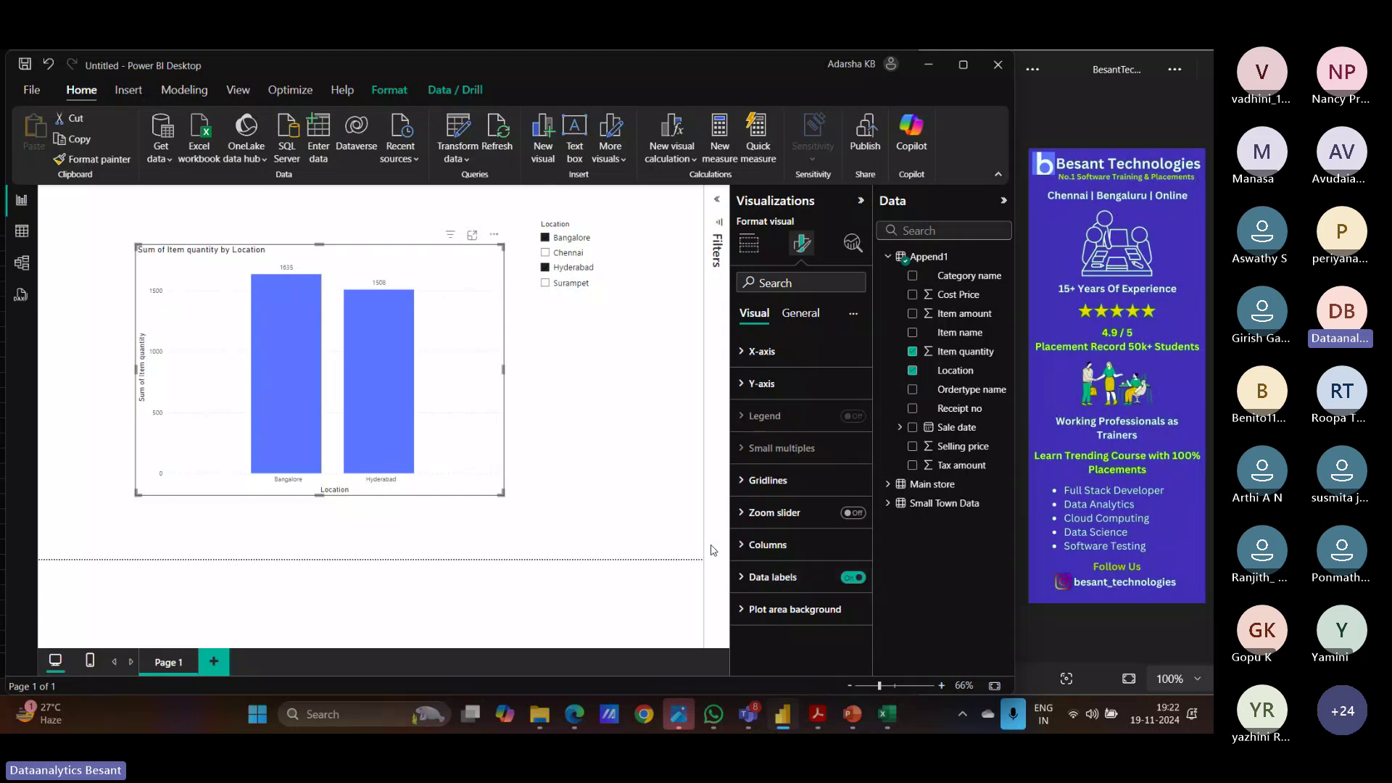
{"action": "left_click", "coordinate": [584, 361]}
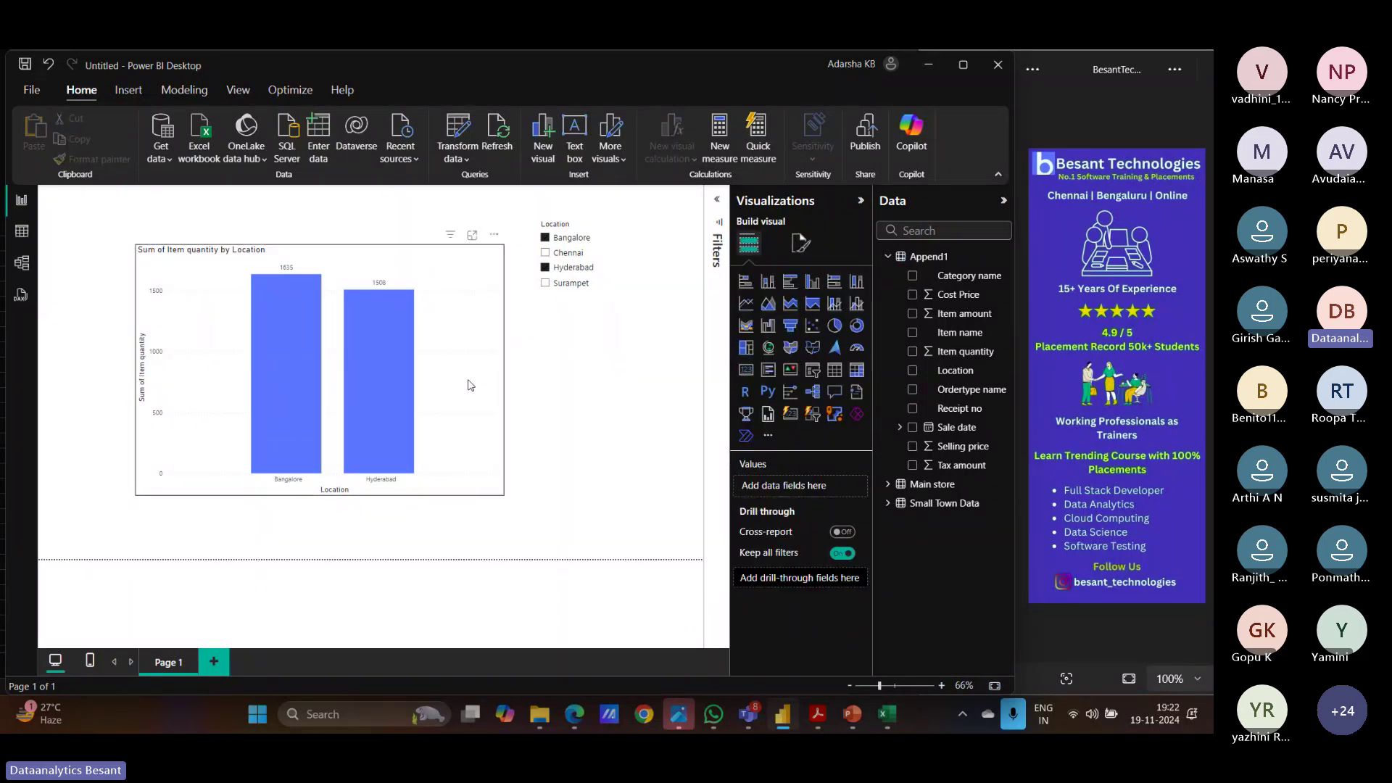
Step: Enlarge the column chart to fill the page area beside the slicer and widen the report window
{"action": "left_click", "coordinate": [469, 385]}
{"action": "left_click_drag", "start_coordinate": [136, 495], "coordinate": [62, 540]}
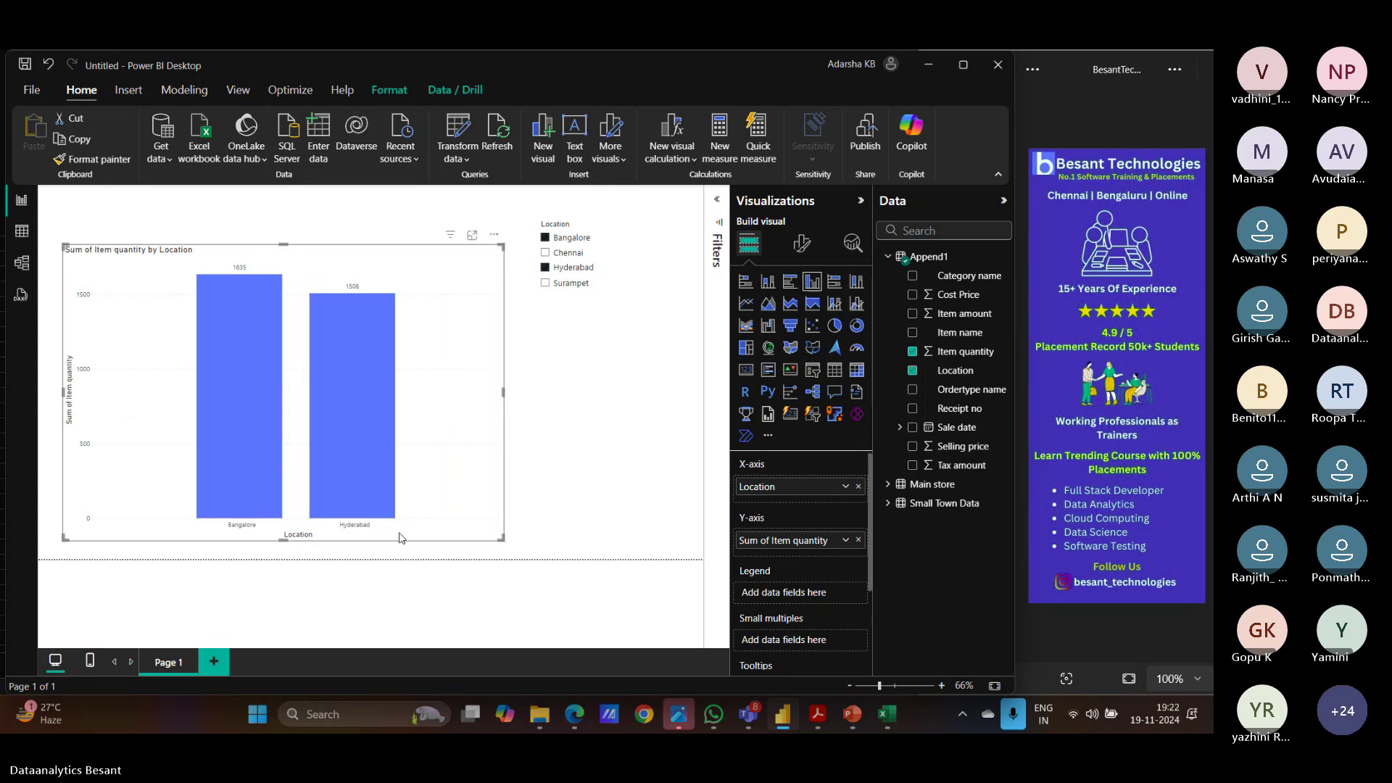
{"action": "left_click_drag", "start_coordinate": [503, 540], "coordinate": [535, 558]}
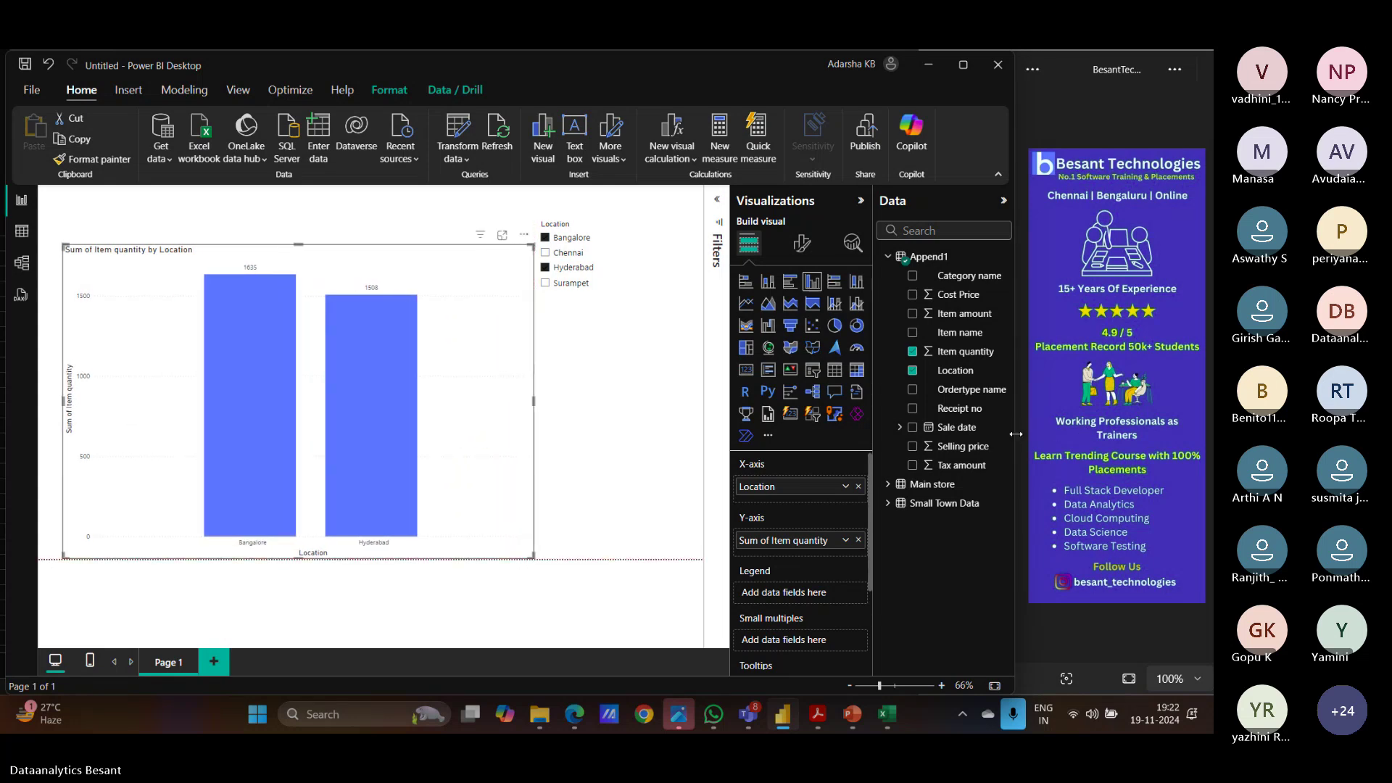
{"action": "left_click_drag", "start_coordinate": [1015, 434], "coordinate": [1076, 435]}
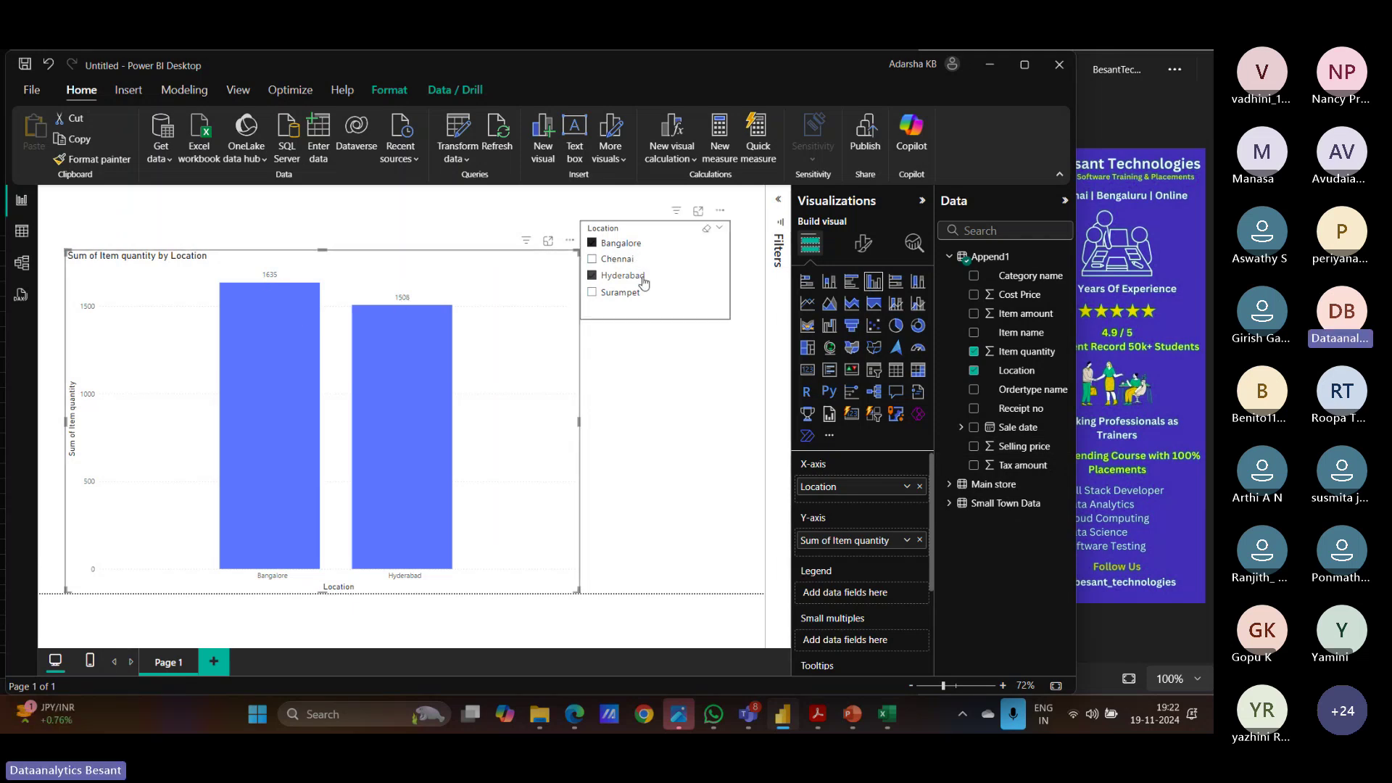
Step: Switch the Location slicer to Chennai and Surampet, and clear all its selections to show every location in the chart
{"action": "left_click", "coordinate": [592, 244]}
{"action": "left_click", "coordinate": [591, 259]}
{"action": "left_click", "coordinate": [591, 292]}
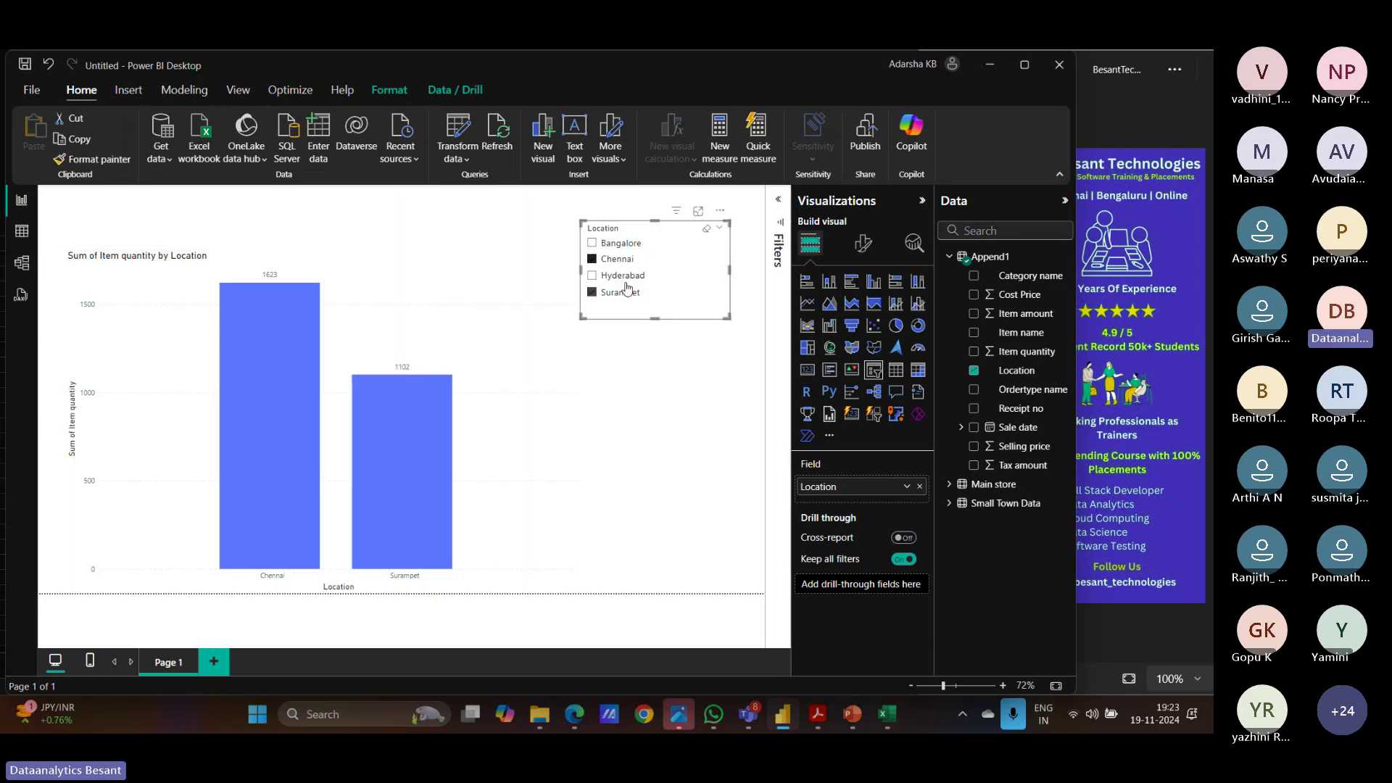
{"action": "left_click", "coordinate": [592, 259]}
{"action": "left_click", "coordinate": [593, 293]}
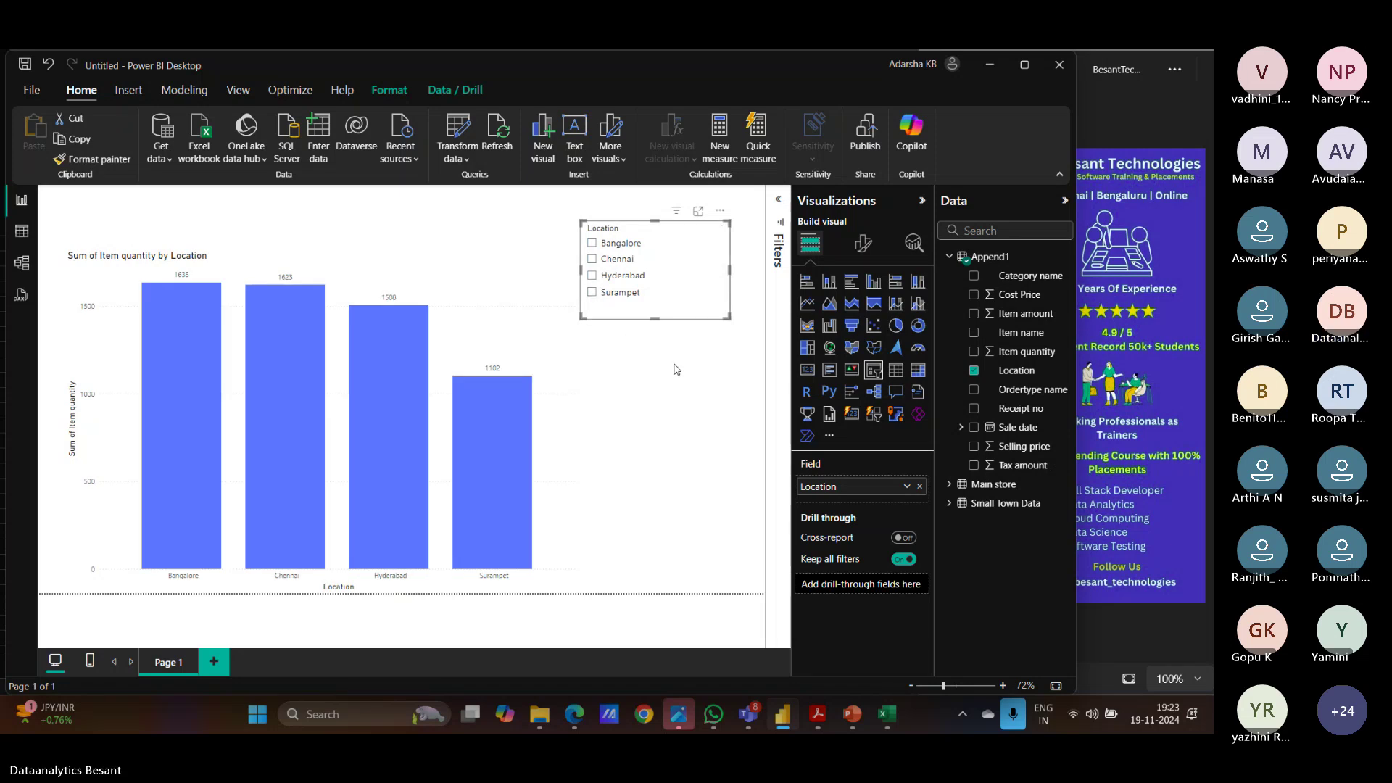
{"action": "left_click", "coordinate": [689, 413]}
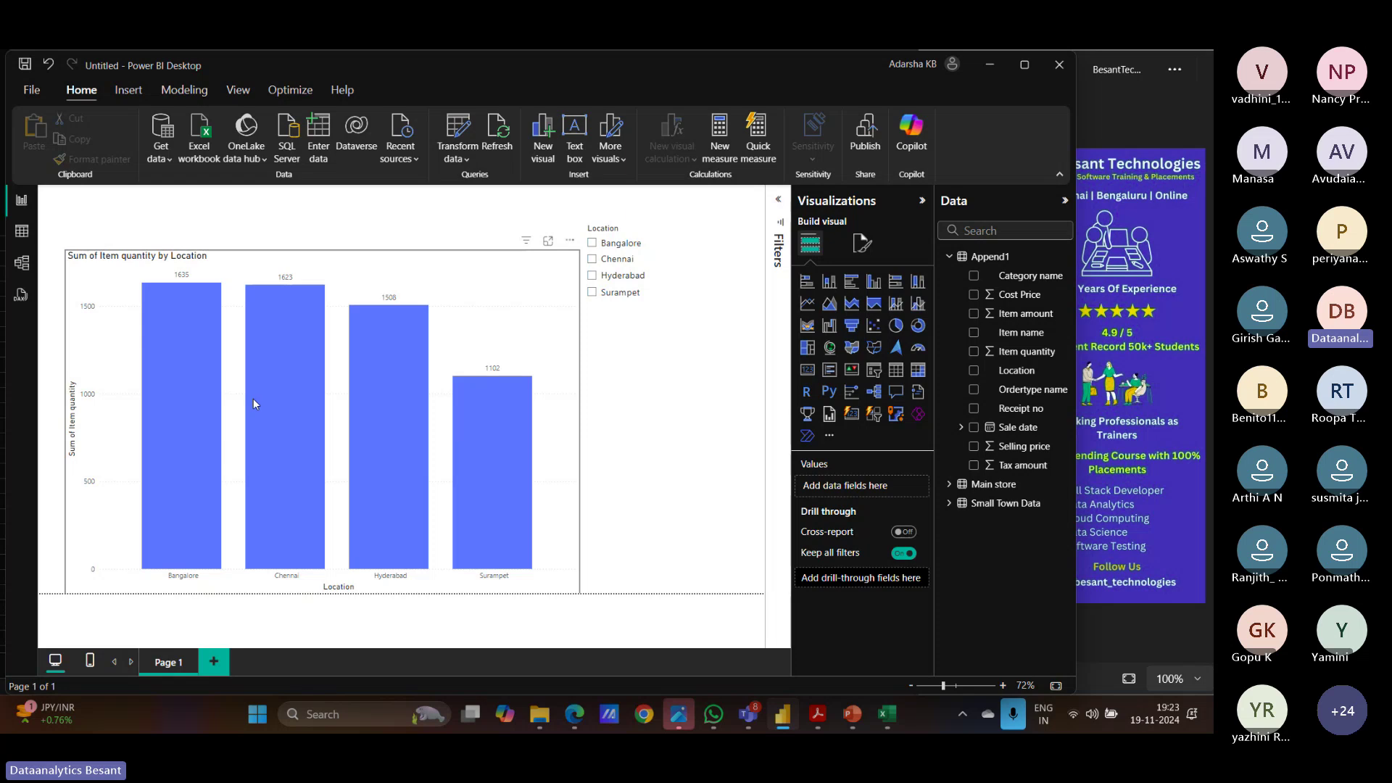
{"action": "mouse_move", "coordinate": [461, 395]}
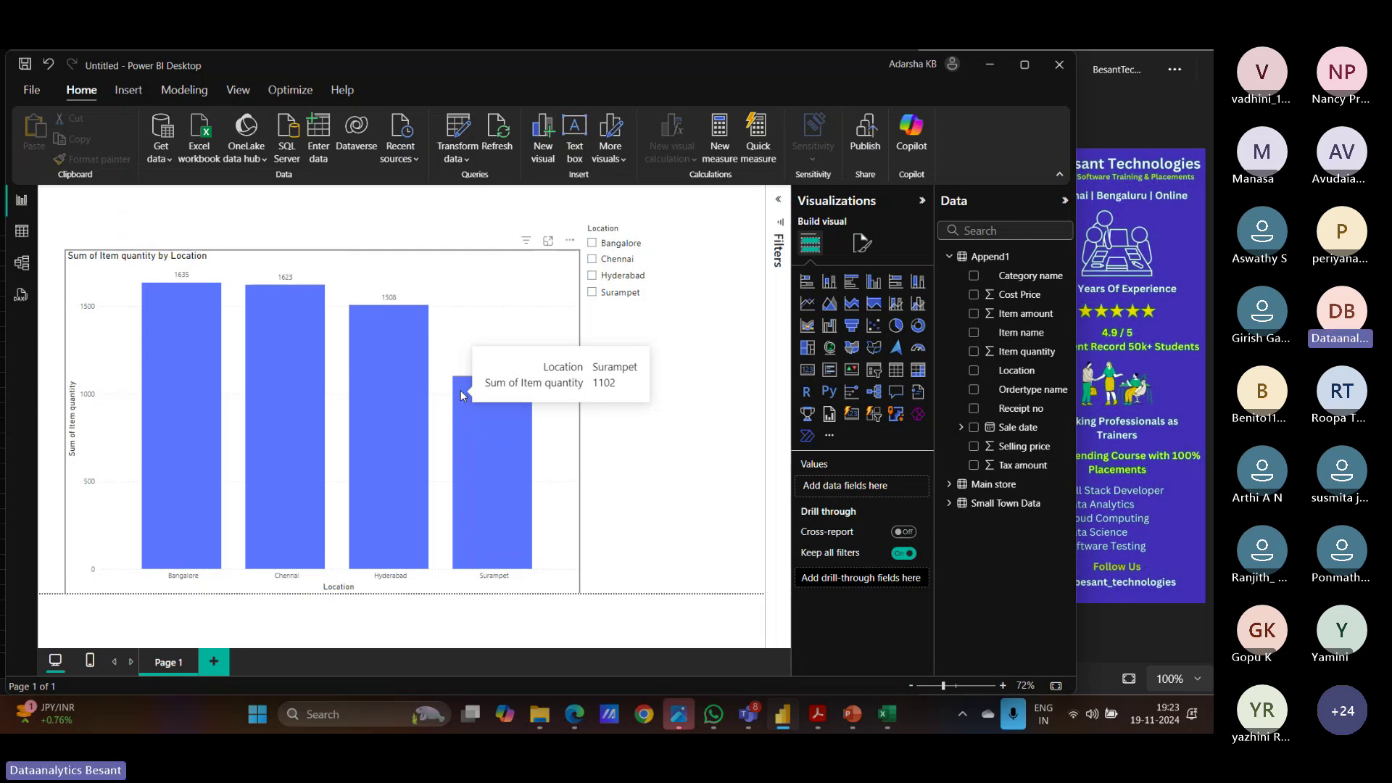
Step: Open a second Power BI Desktop instance with a blank report and widen its window
{"action": "right_click", "coordinate": [786, 714]}
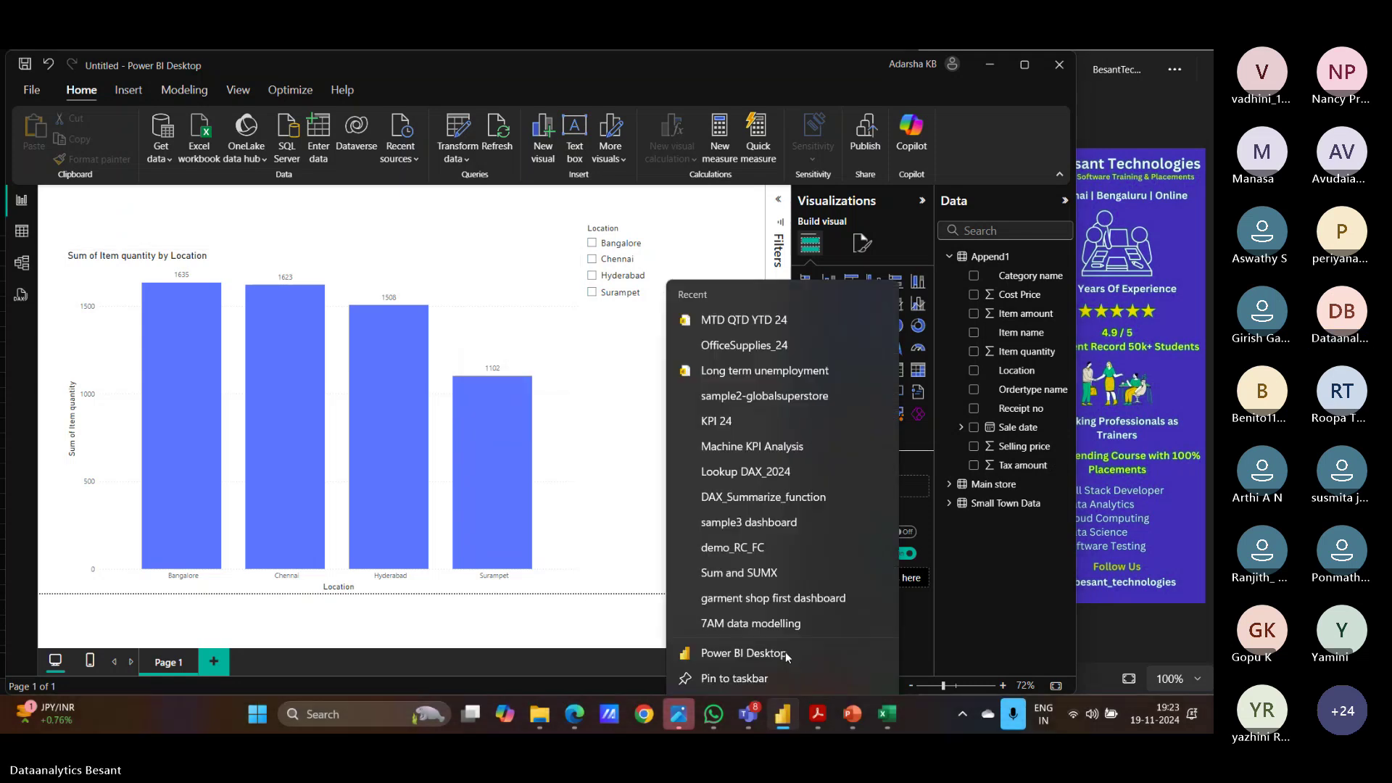
{"action": "left_click", "coordinate": [758, 622]}
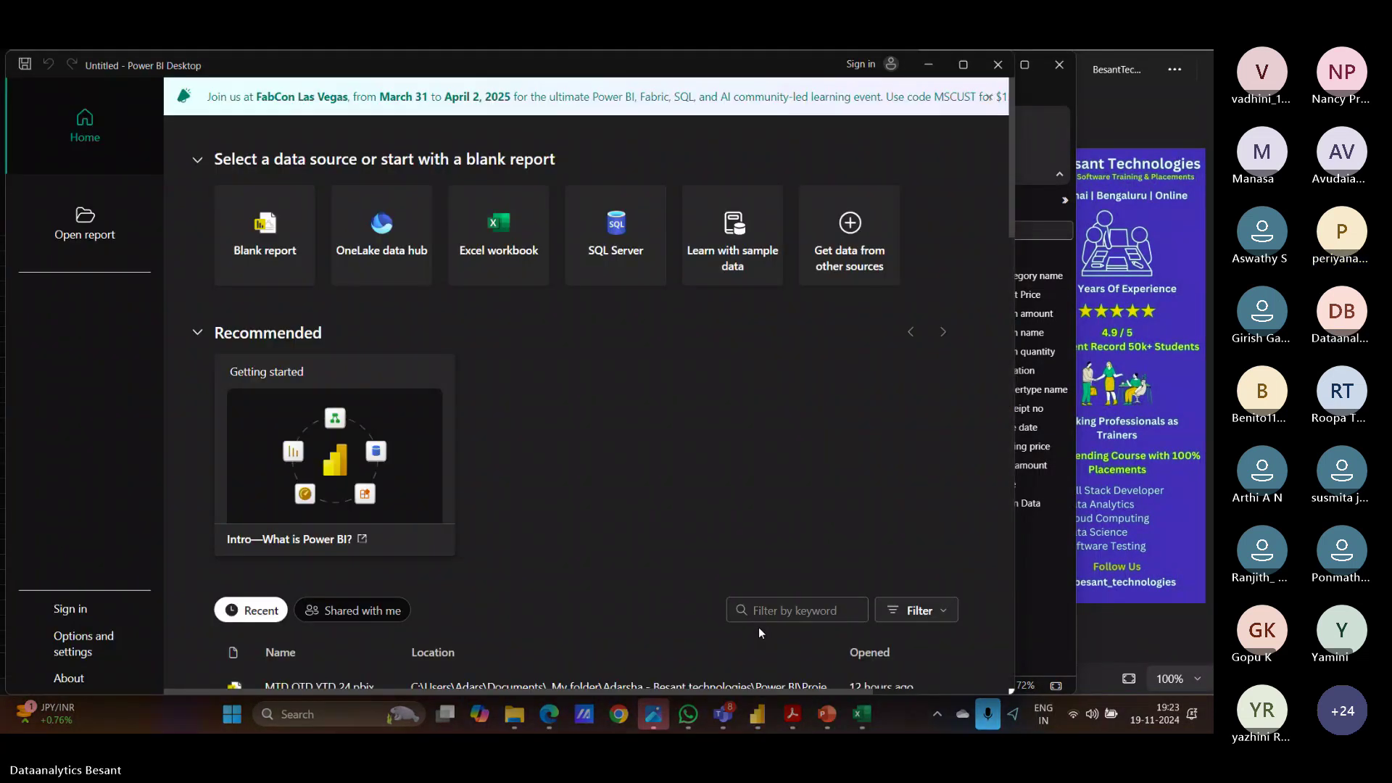
{"action": "left_click", "coordinate": [266, 272]}
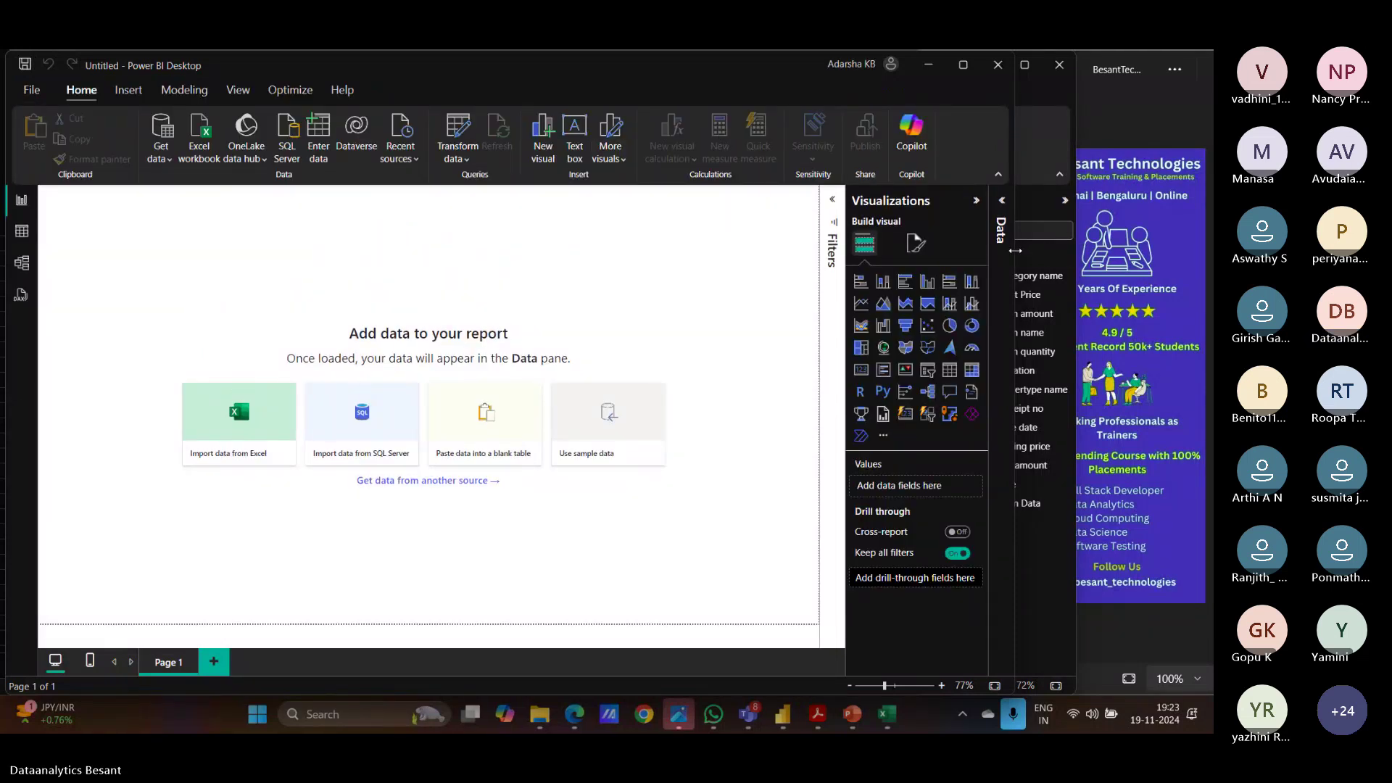
{"action": "left_click_drag", "start_coordinate": [1017, 247], "coordinate": [1074, 251]}
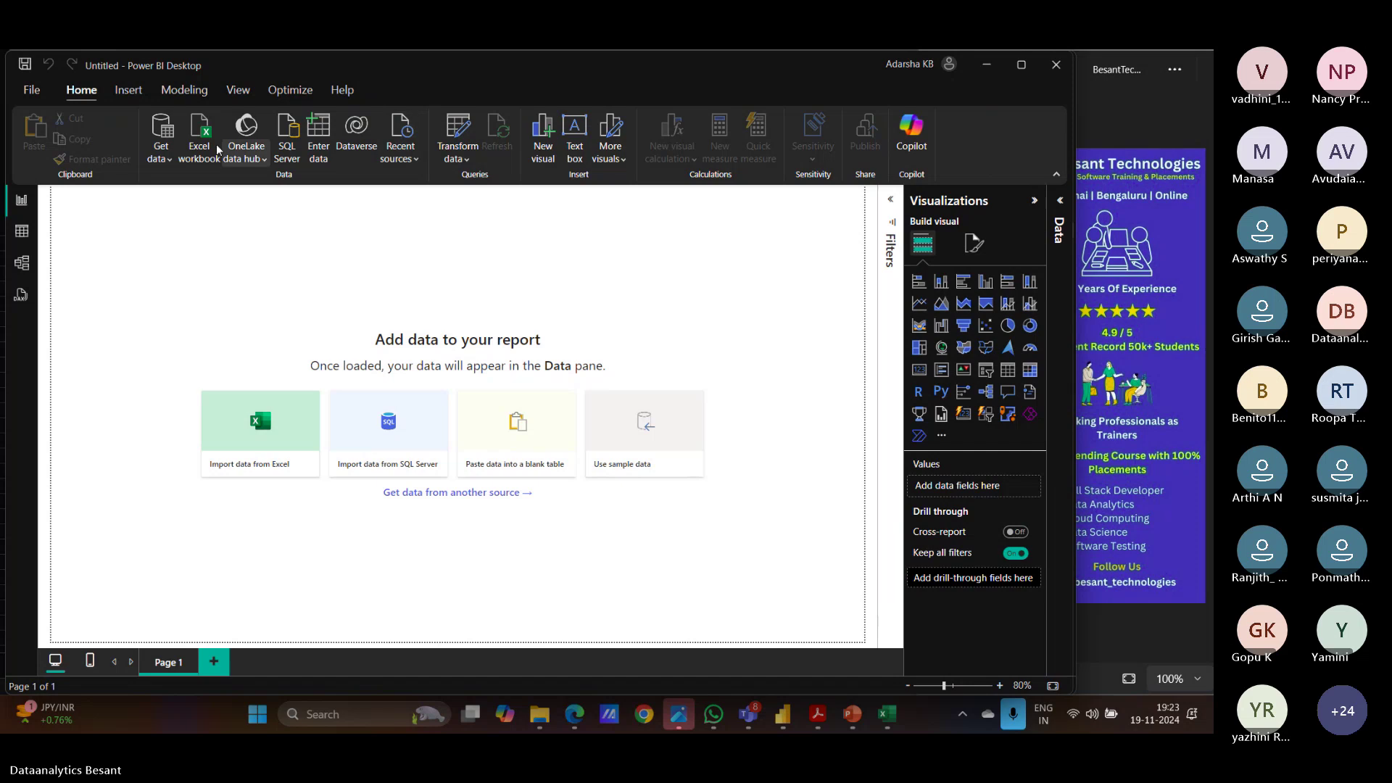
Step: Connect to the V10 Supplier Excel workbook in the Merge folder under Data
{"action": "left_click", "coordinate": [162, 149]}
{"action": "left_click", "coordinate": [190, 209]}
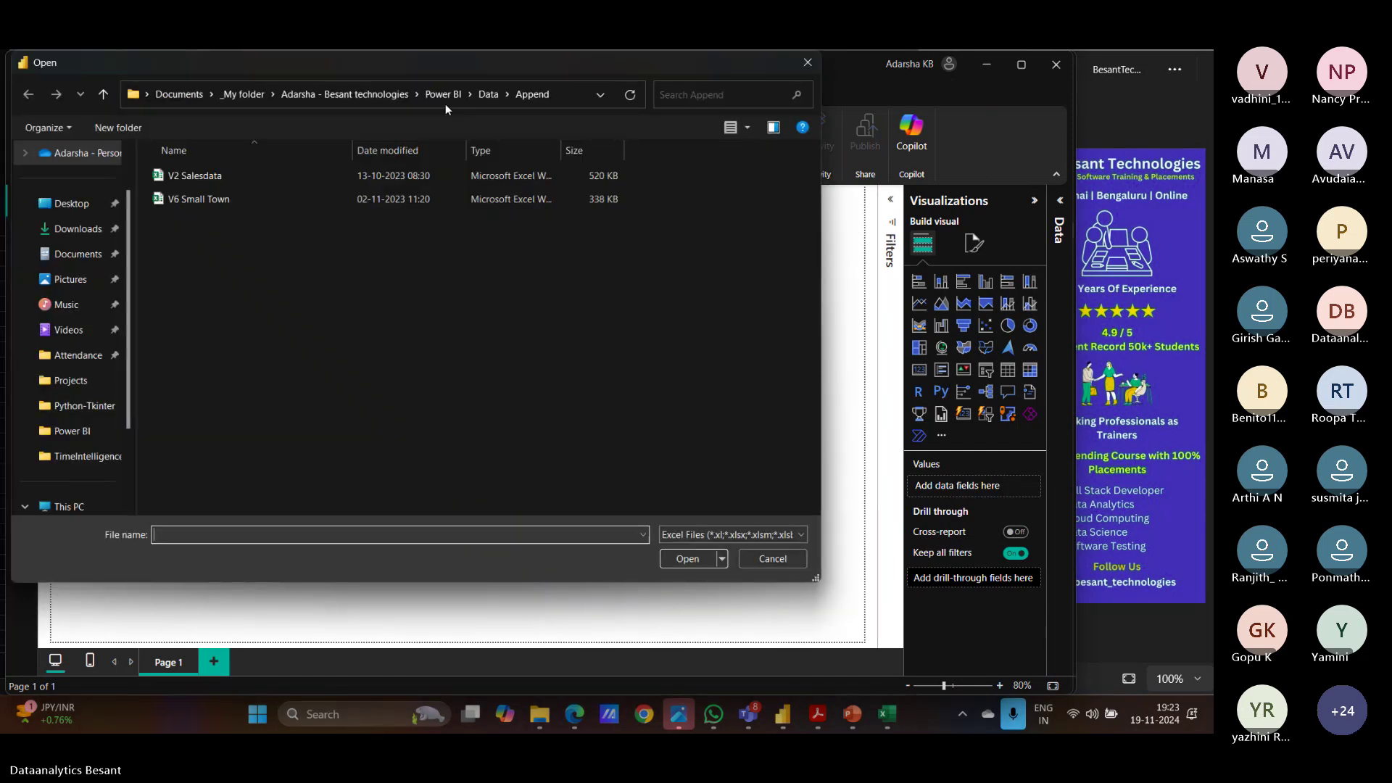
{"action": "left_click", "coordinate": [489, 94]}
{"action": "scroll", "coordinate": [209, 409], "scroll_direction": "down", "scroll_amount": 2}
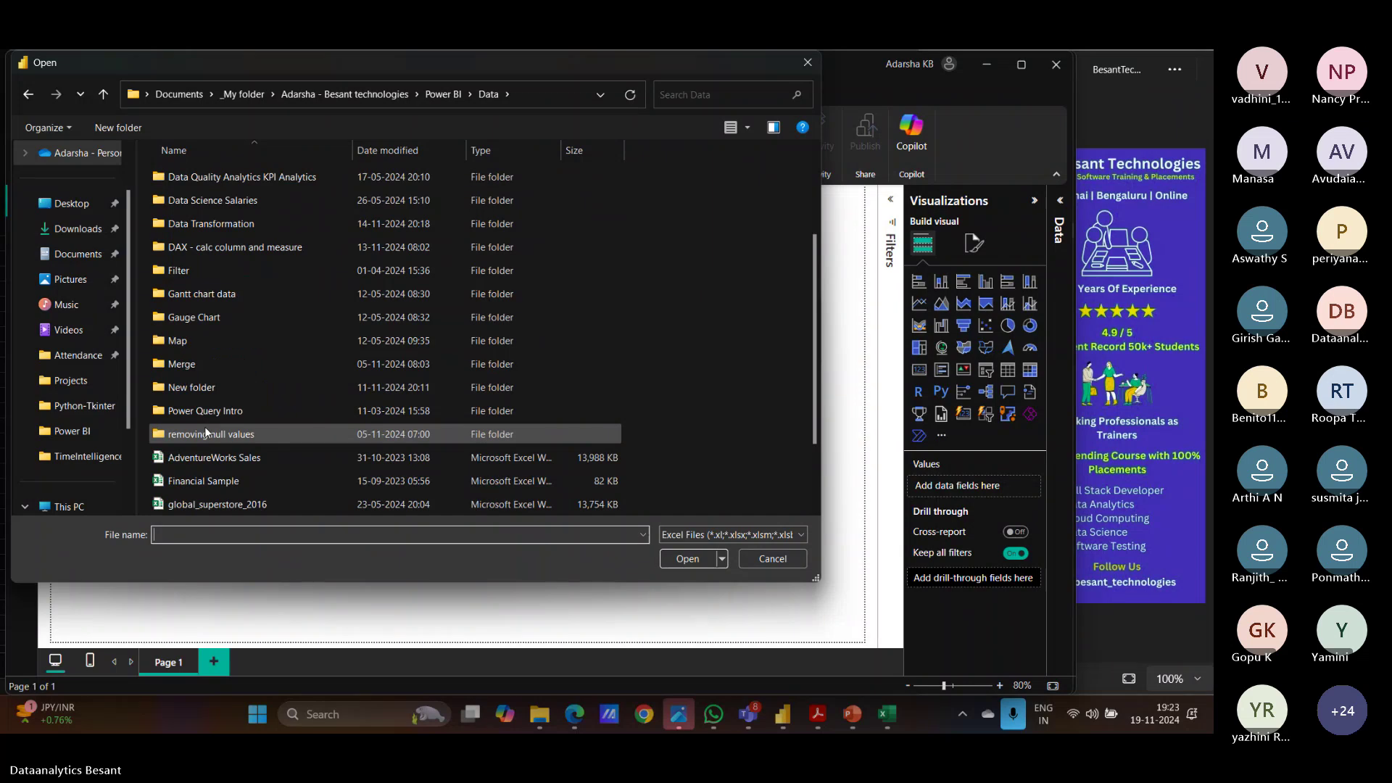
{"action": "double_click", "coordinate": [191, 369]}
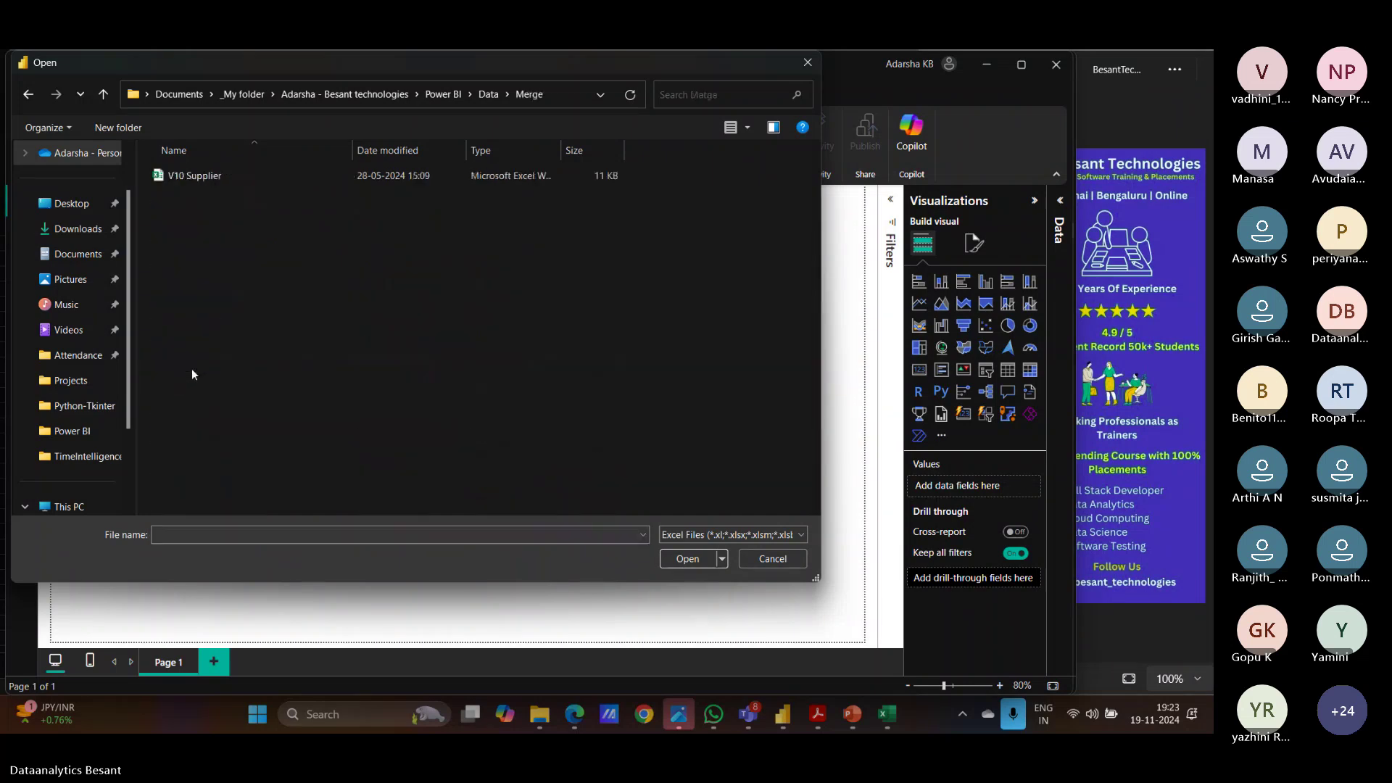
{"action": "left_click", "coordinate": [194, 178]}
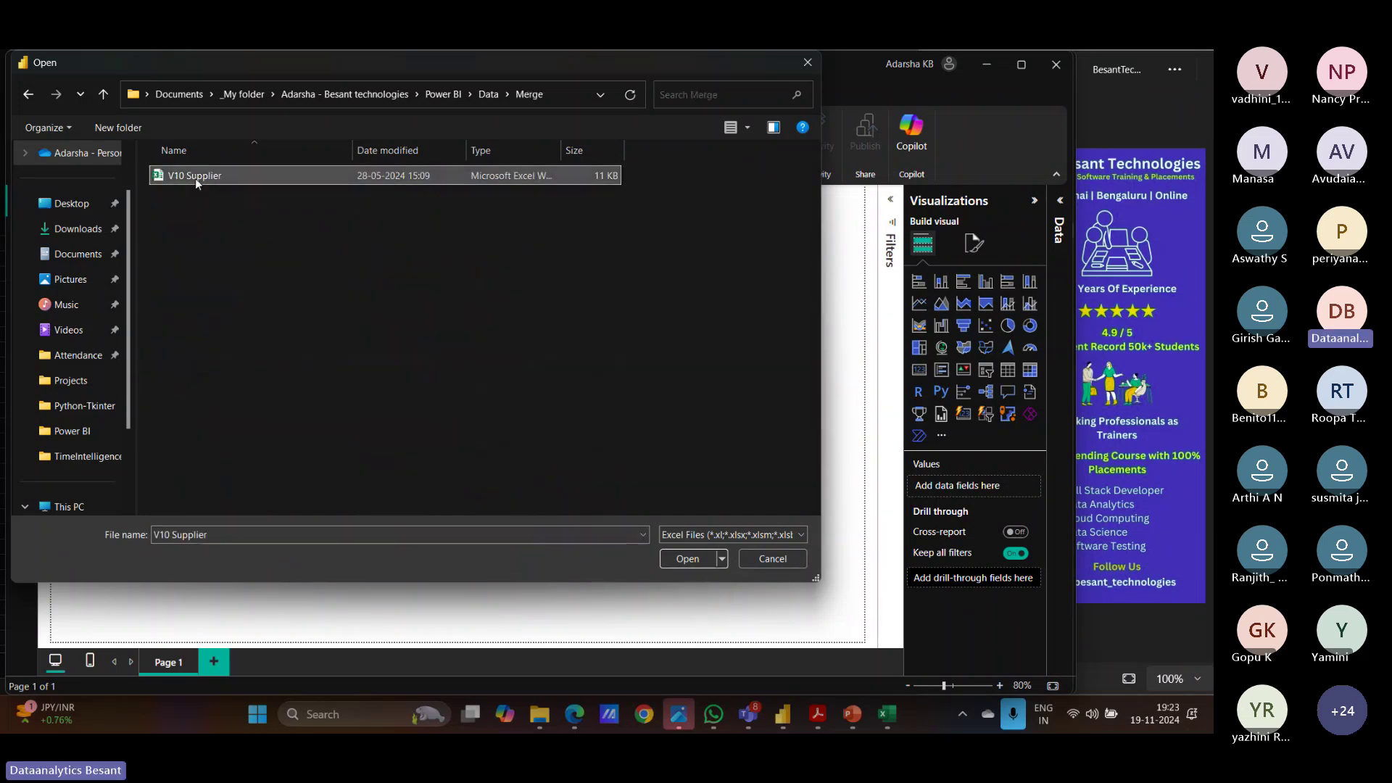
{"action": "left_click", "coordinate": [681, 560]}
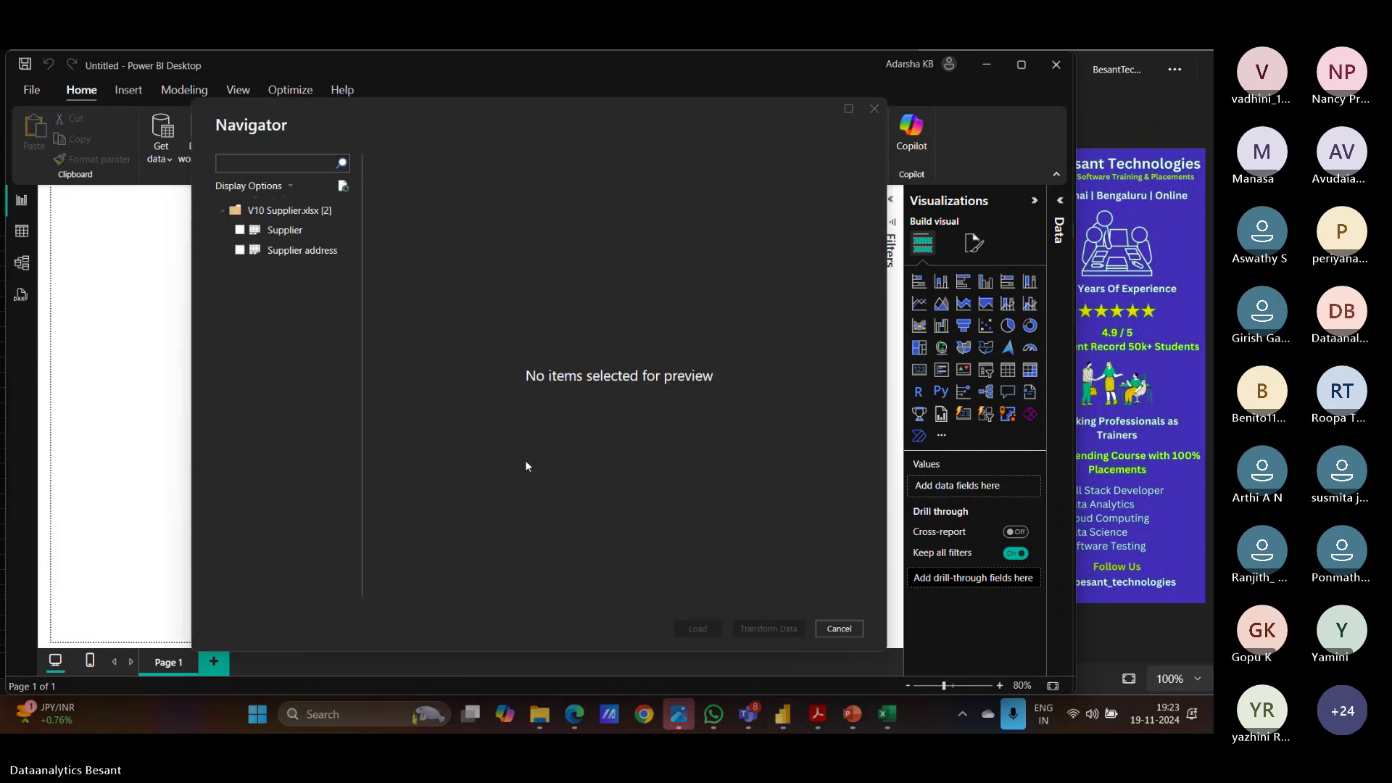
Step: Select the Supplier and Supplier address sheets and open them for transformation in Power Query
{"action": "left_click", "coordinate": [239, 230]}
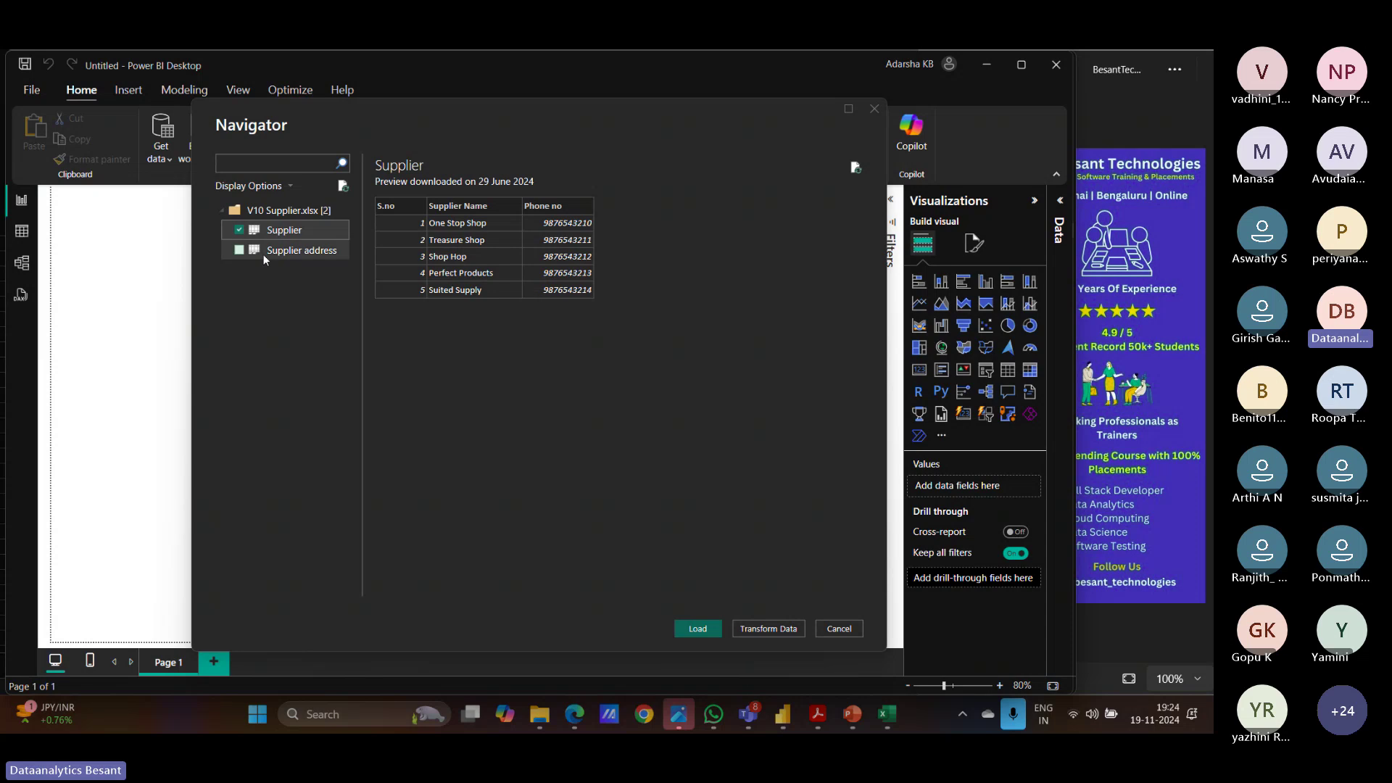
{"action": "left_click", "coordinate": [239, 251]}
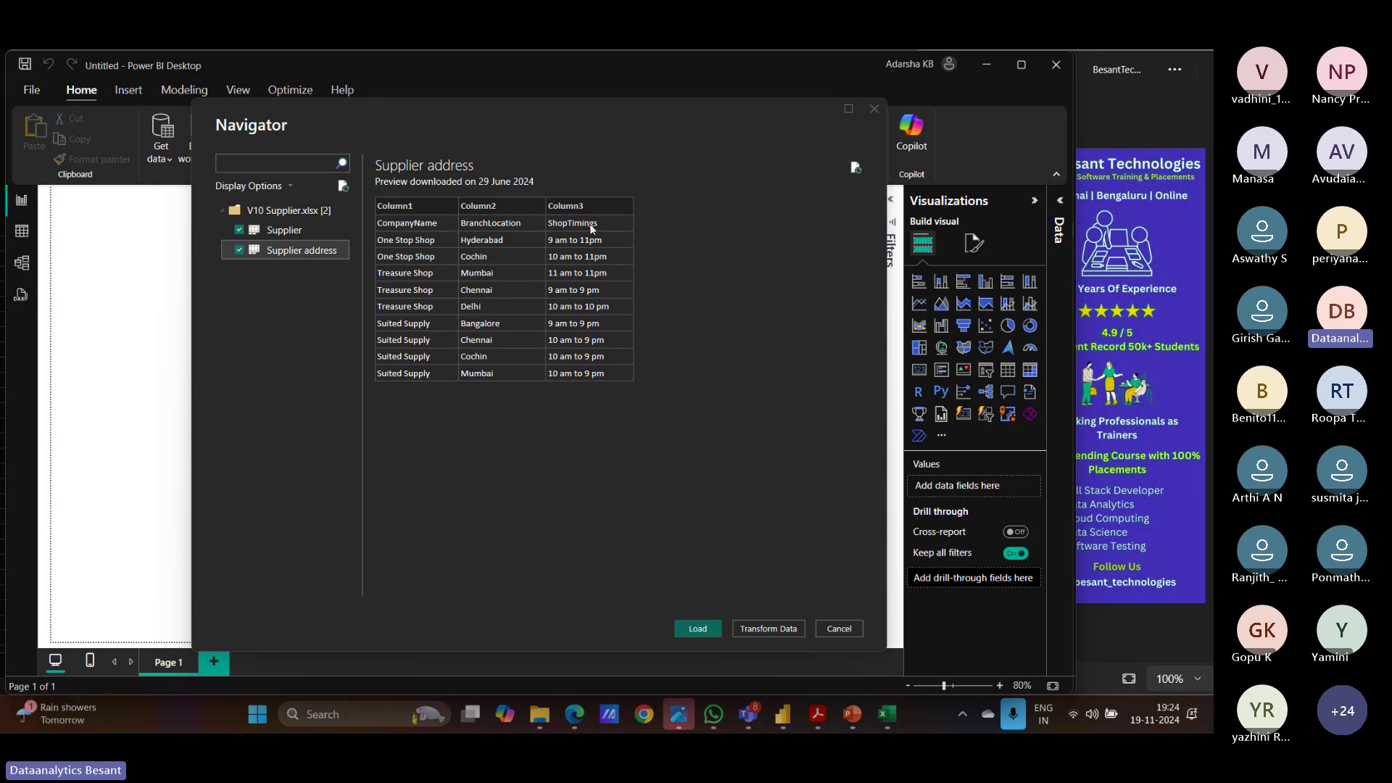
{"action": "left_click", "coordinate": [750, 629]}
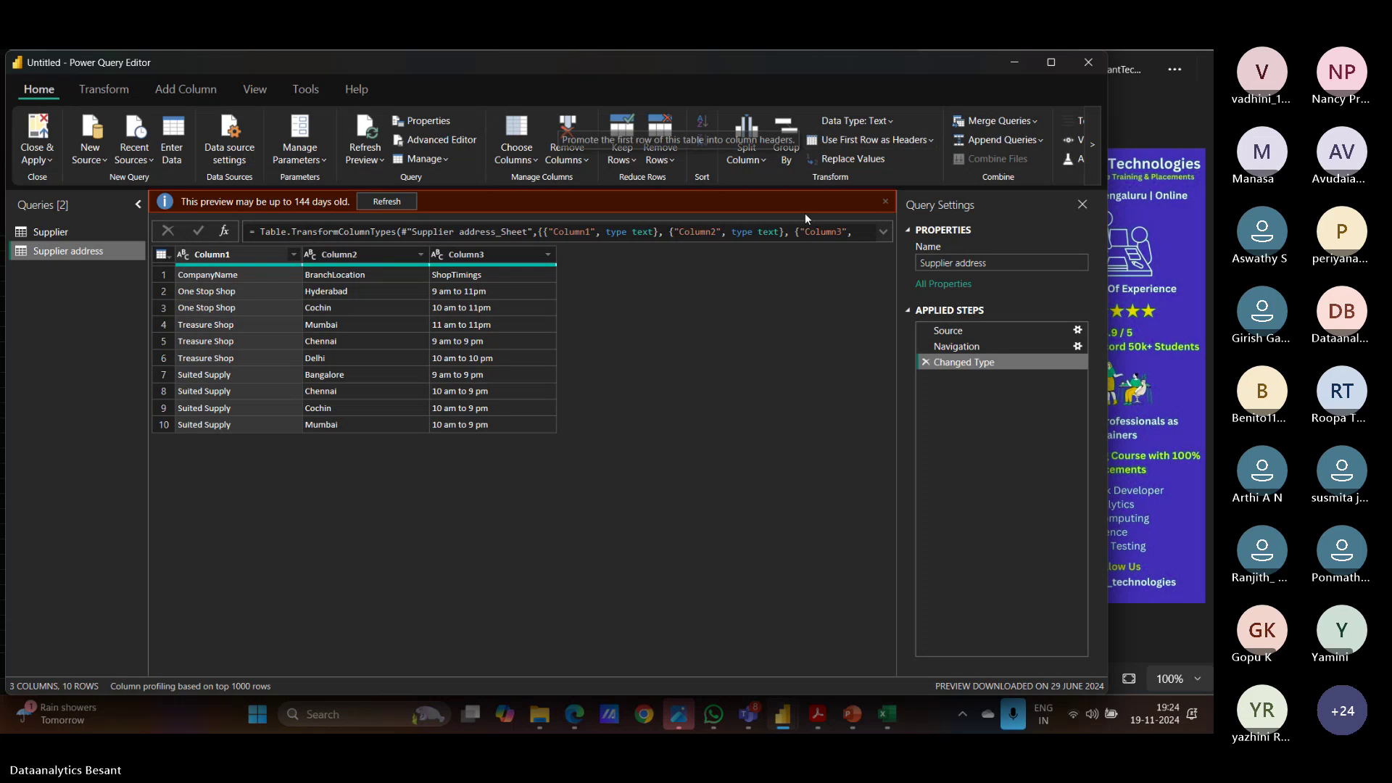
Step: Dismiss the preview age notice and promote the first row of Supplier address to column headers
{"action": "left_click", "coordinate": [884, 200]}
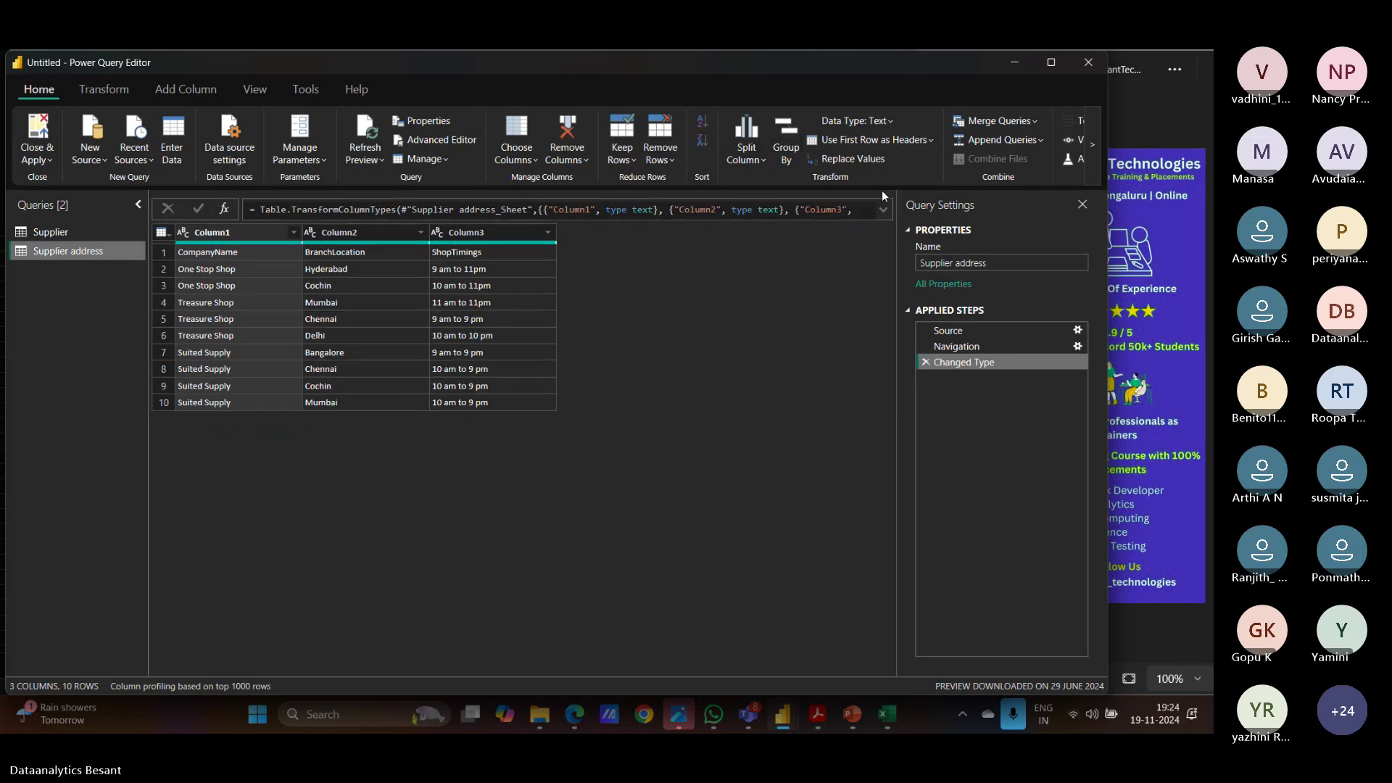
{"action": "left_click", "coordinate": [882, 145]}
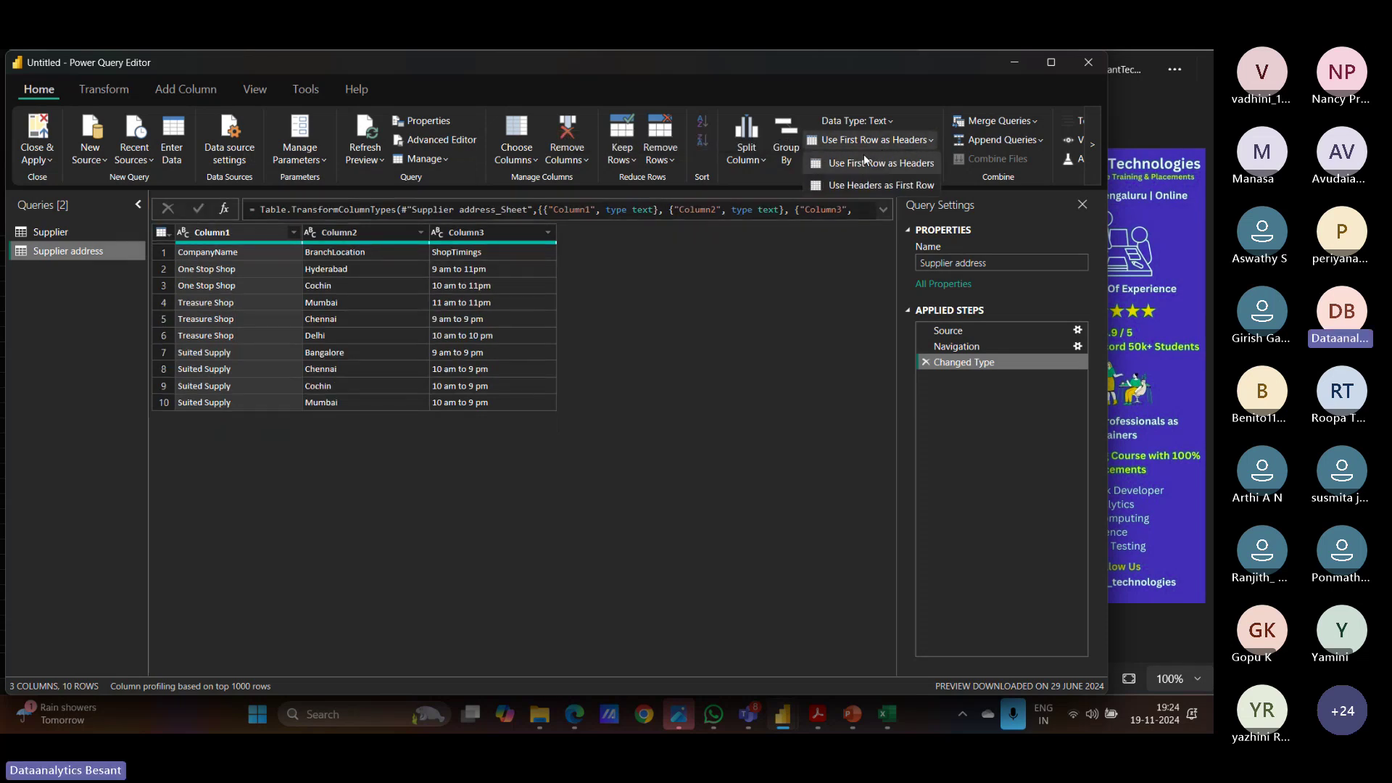
{"action": "left_click", "coordinate": [870, 163]}
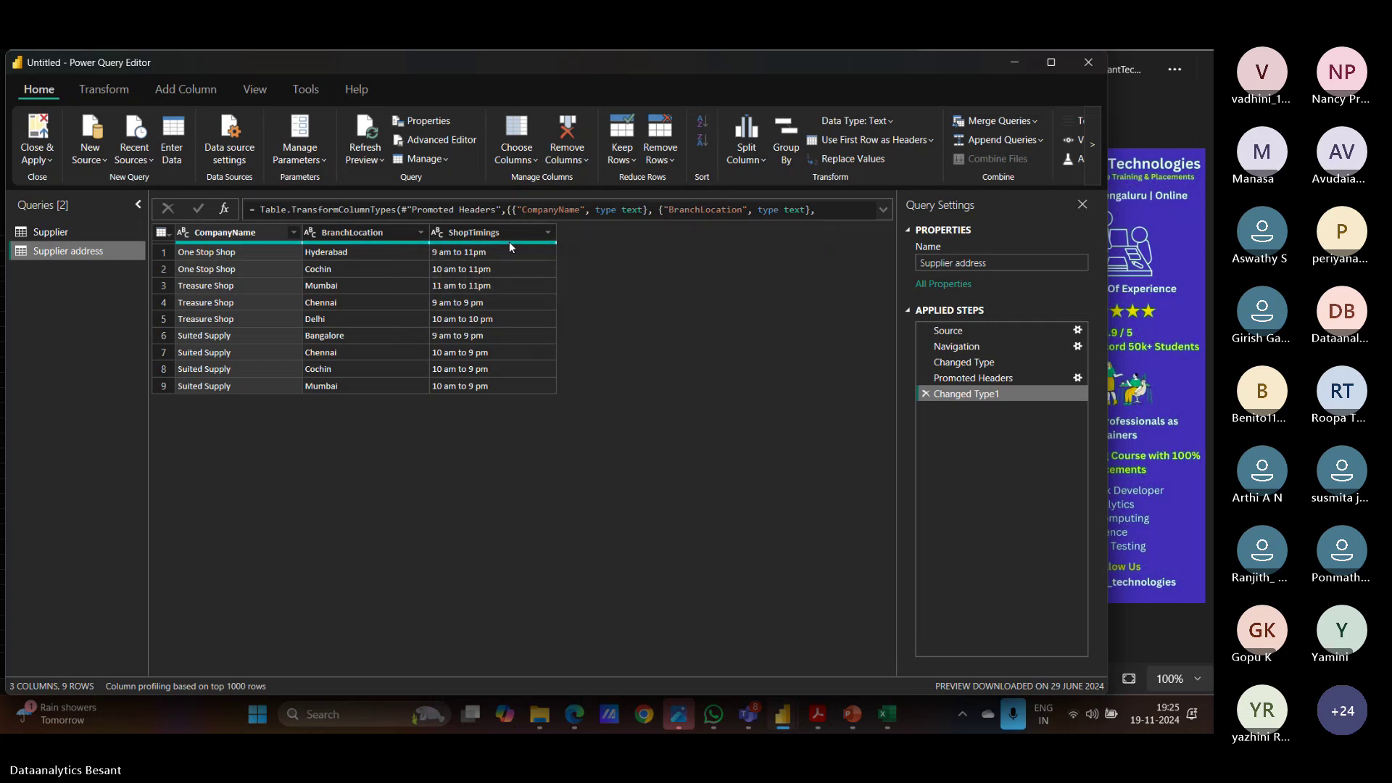
Step: Compare the columns and rows of the Supplier and Supplier address queries
{"action": "mouse_move", "coordinate": [509, 244]}
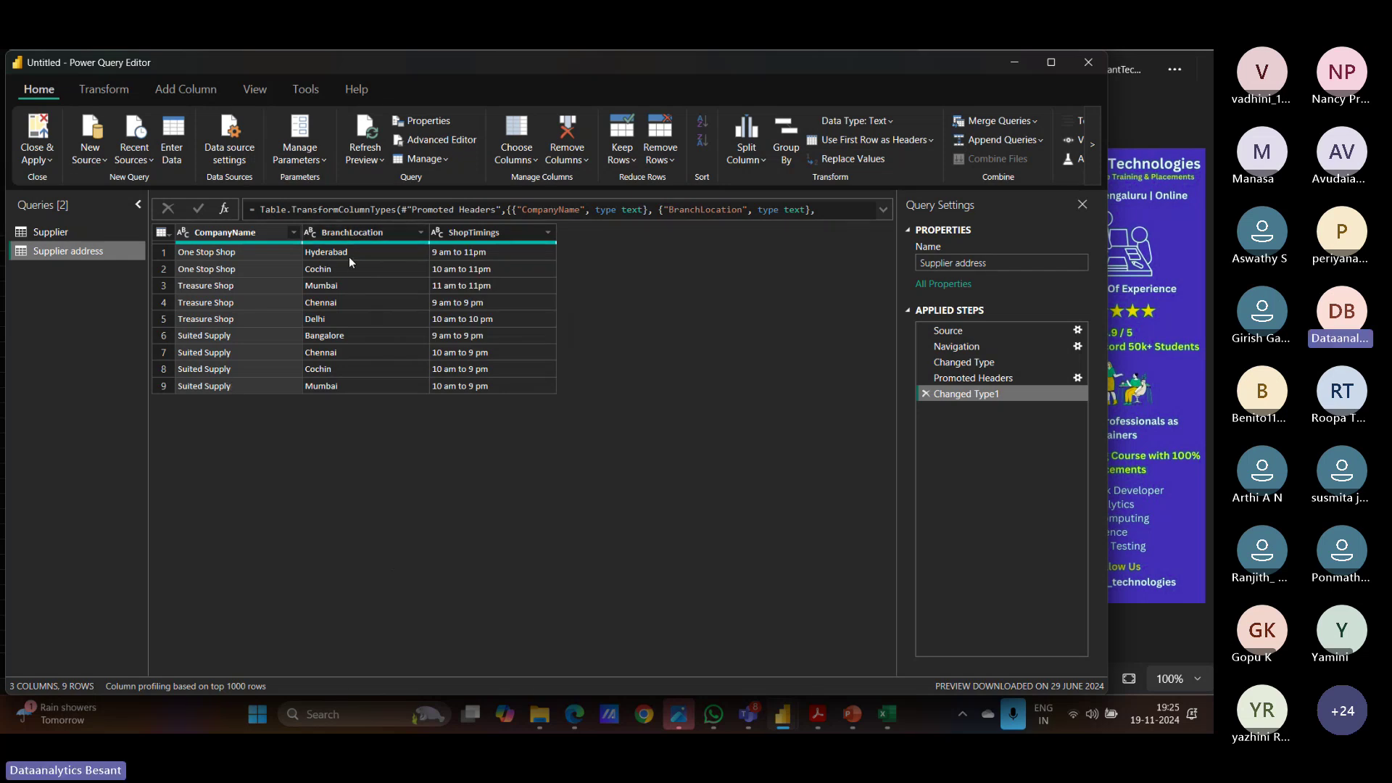
{"action": "left_click", "coordinate": [50, 232]}
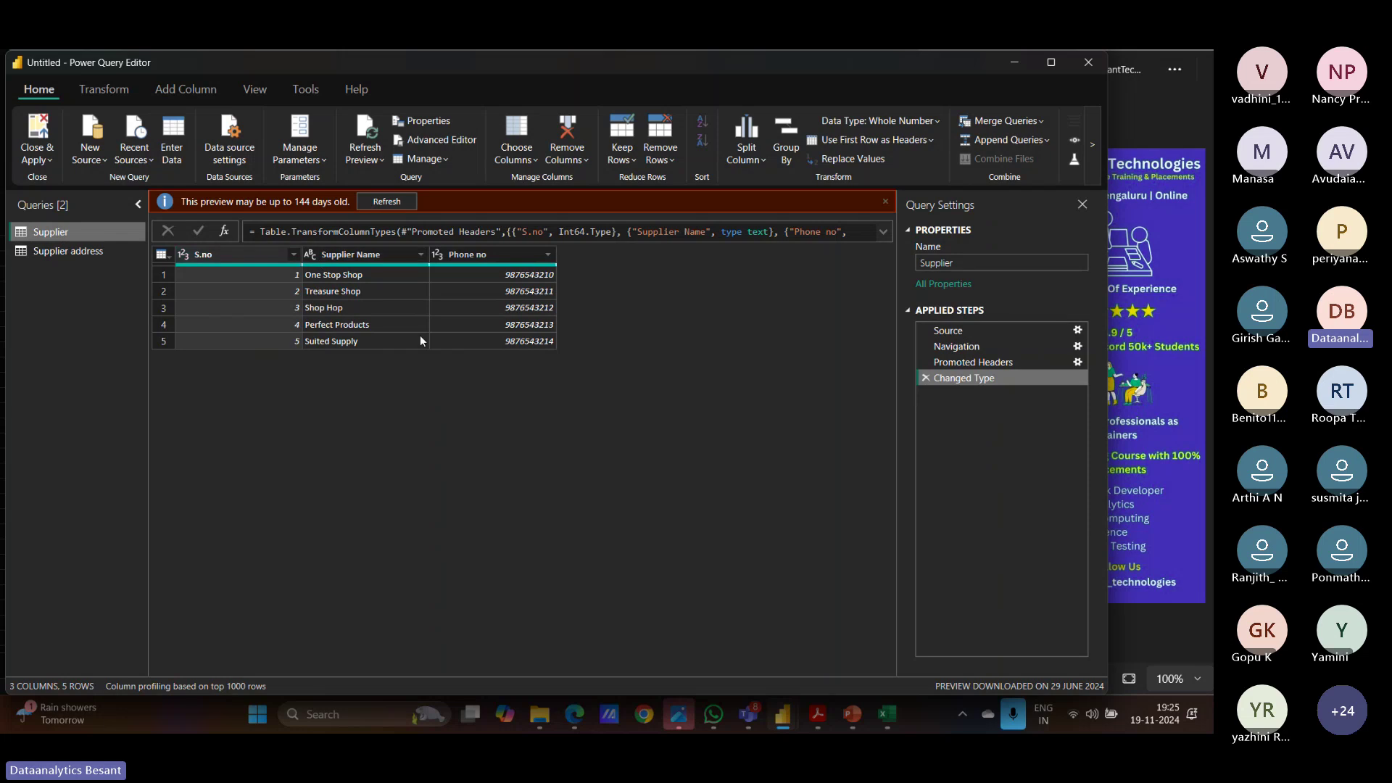
{"action": "left_click", "coordinate": [886, 203]}
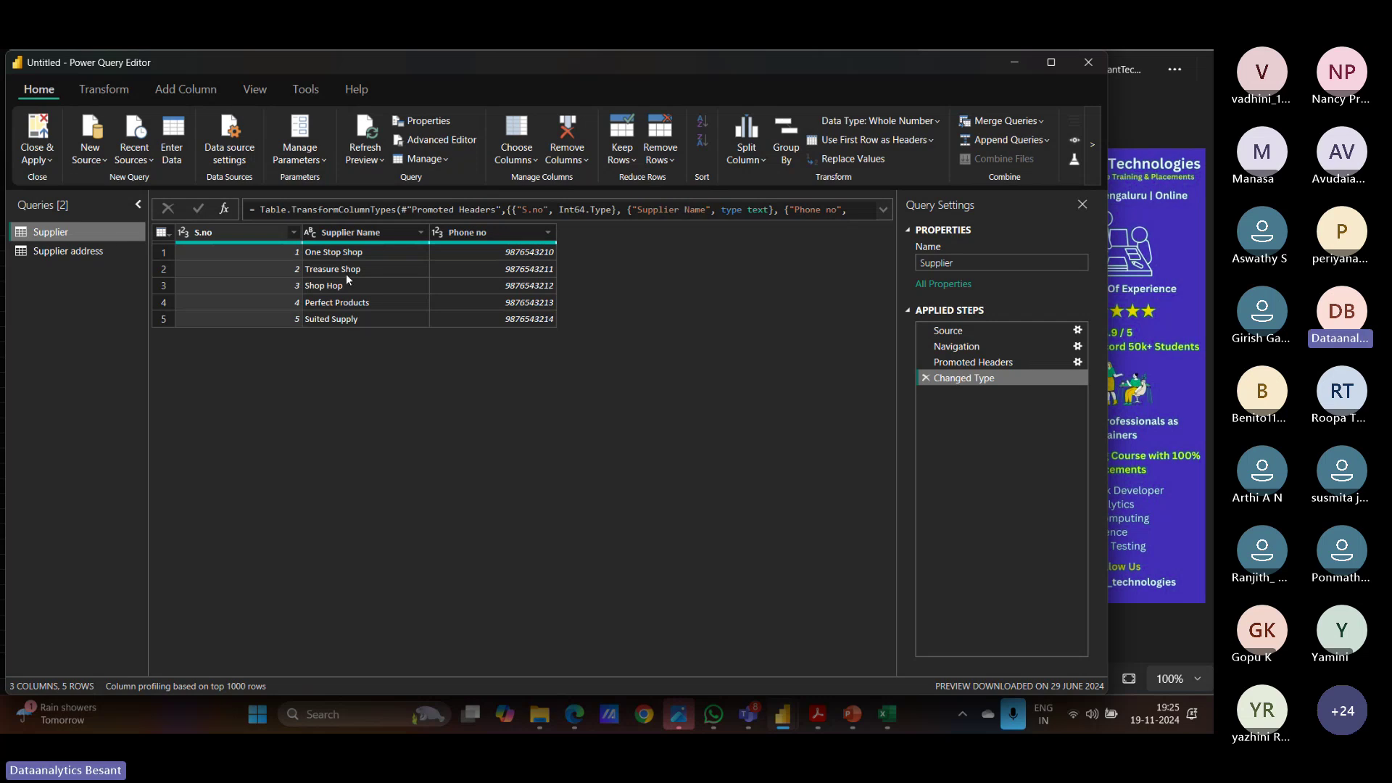
{"action": "left_click", "coordinate": [94, 252]}
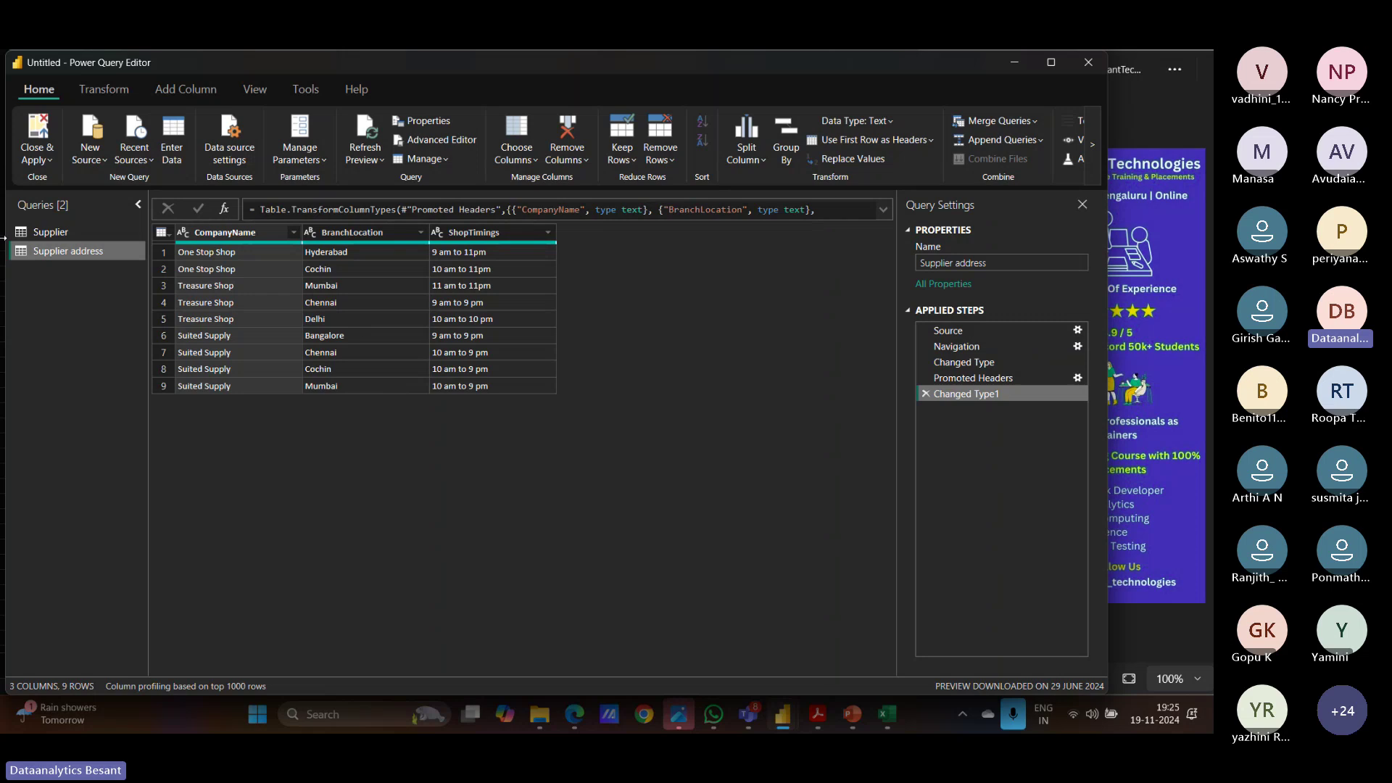
Step: Merge Supplier with Supplier address as a new query, using a Left Outer join that matches Supplier Name to CompanyName
{"action": "left_click", "coordinate": [59, 234]}
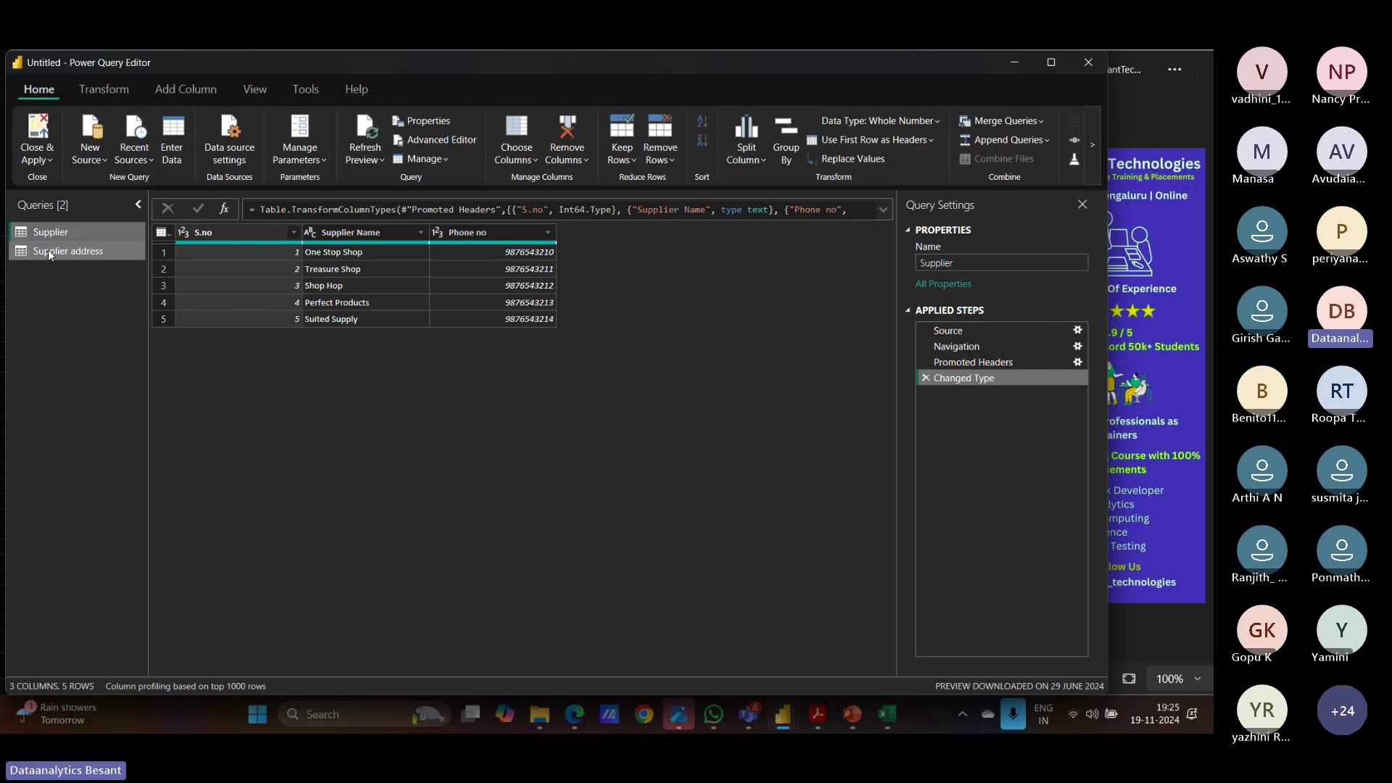
{"action": "left_click", "coordinate": [1038, 120]}
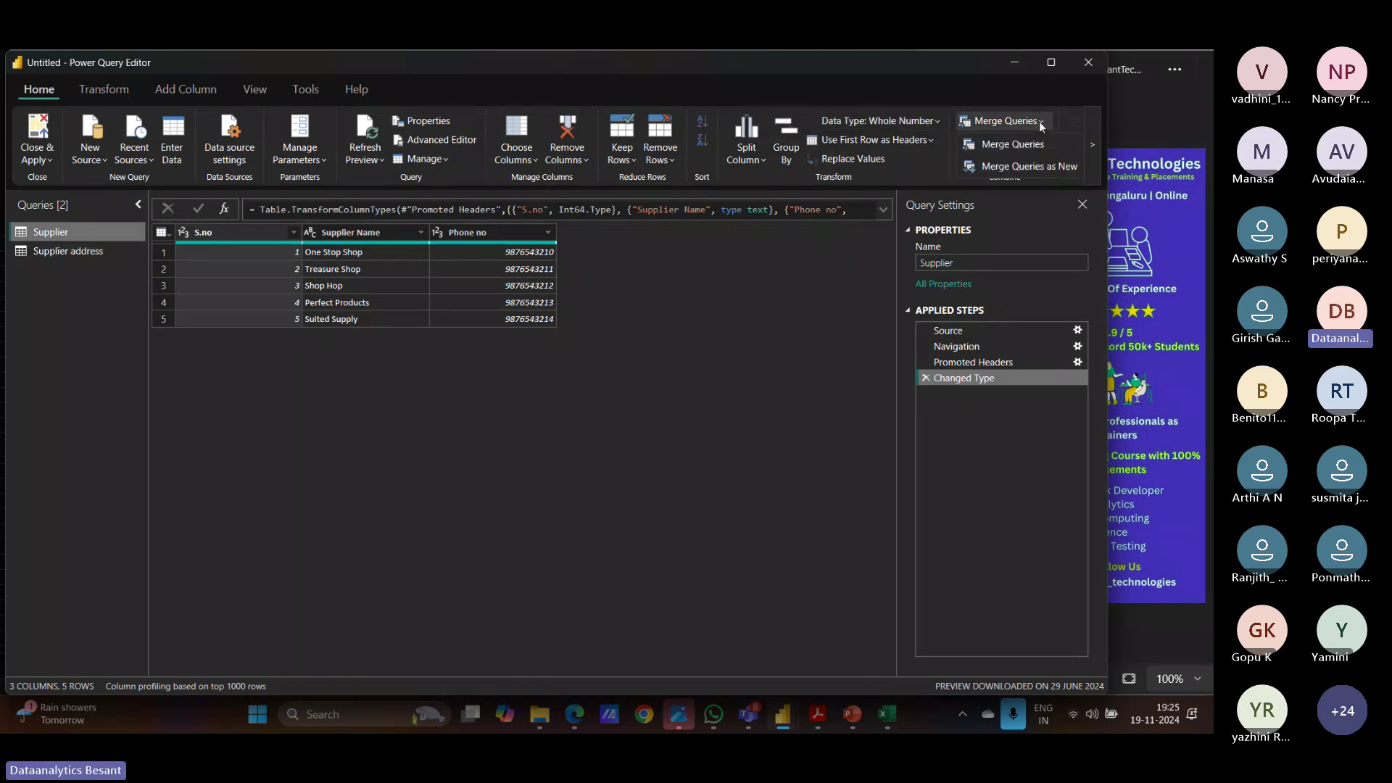
{"action": "left_click", "coordinate": [1033, 165]}
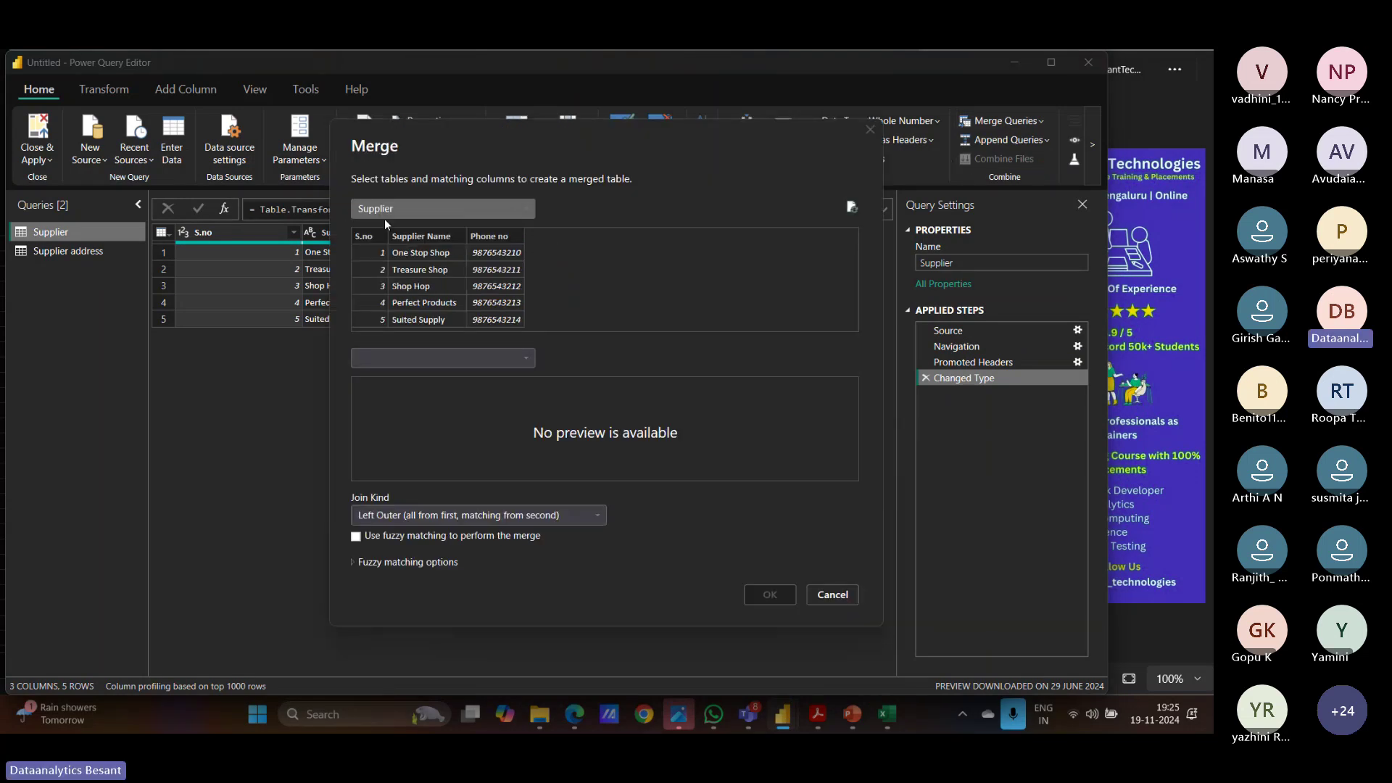
{"action": "left_click", "coordinate": [517, 356]}
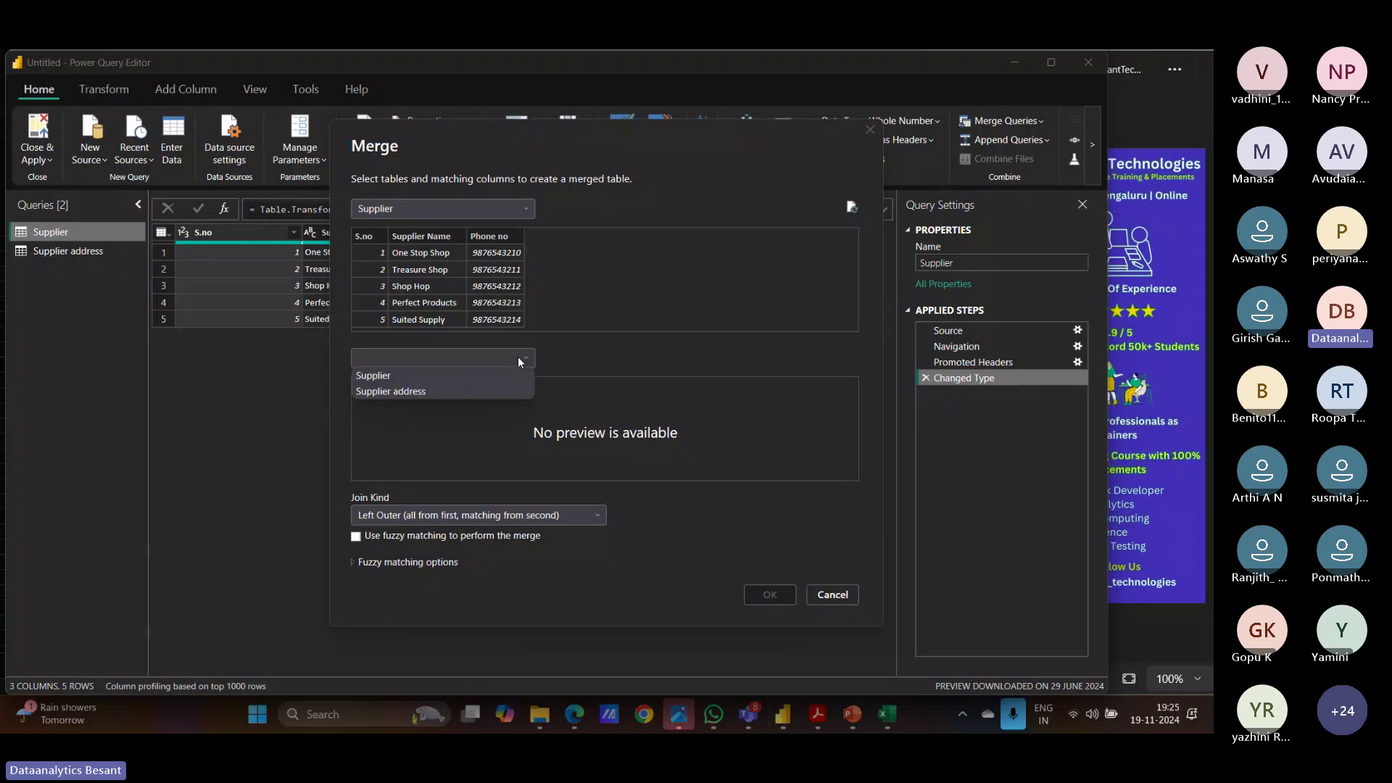
{"action": "left_click", "coordinate": [449, 389]}
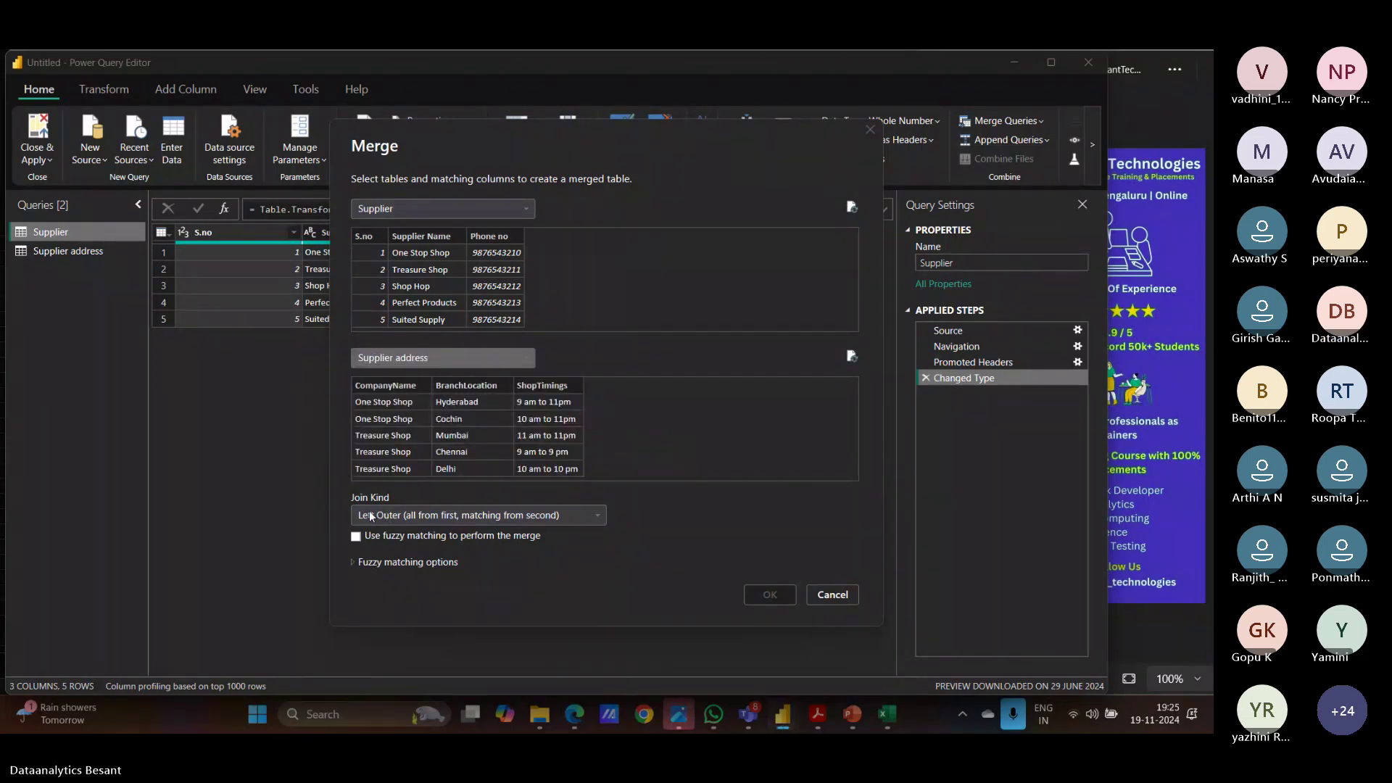
{"action": "left_click", "coordinate": [476, 517]}
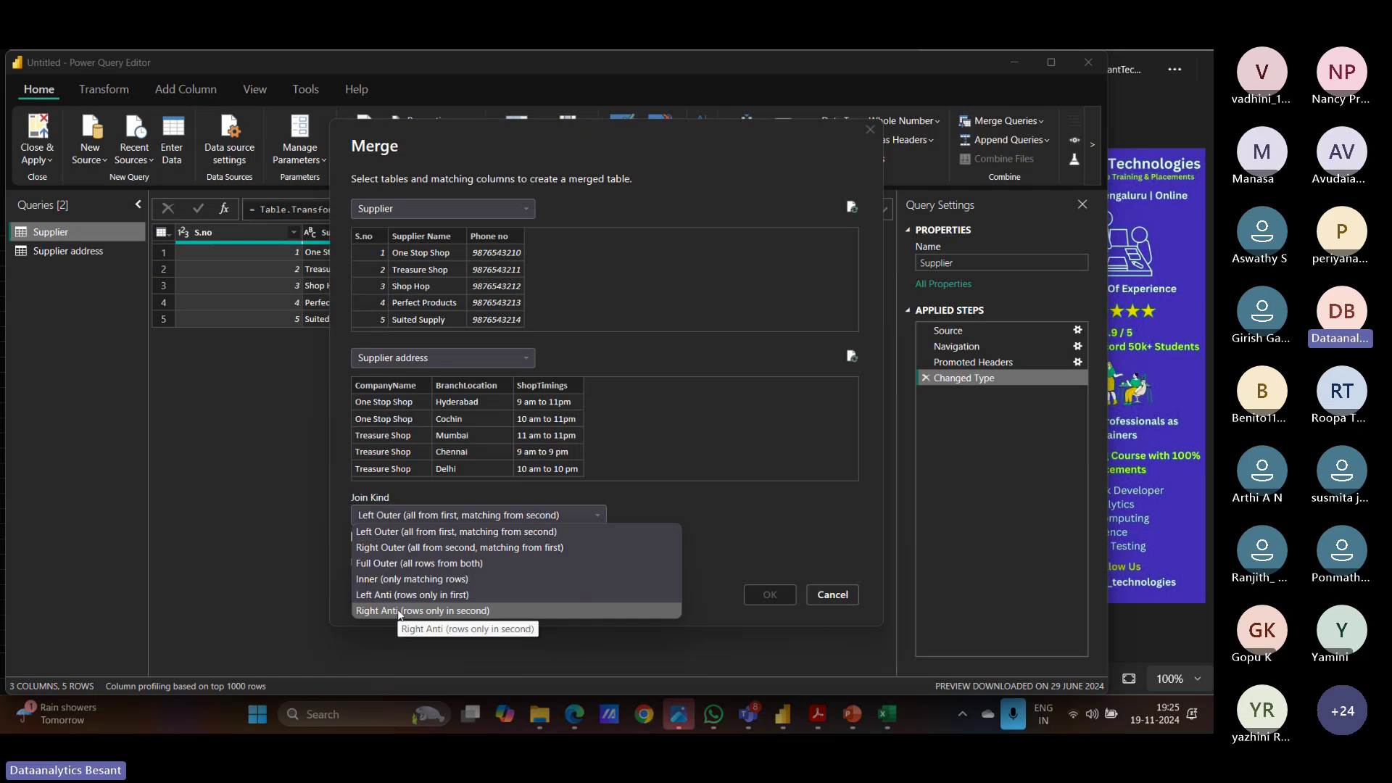
{"action": "left_click", "coordinate": [380, 532]}
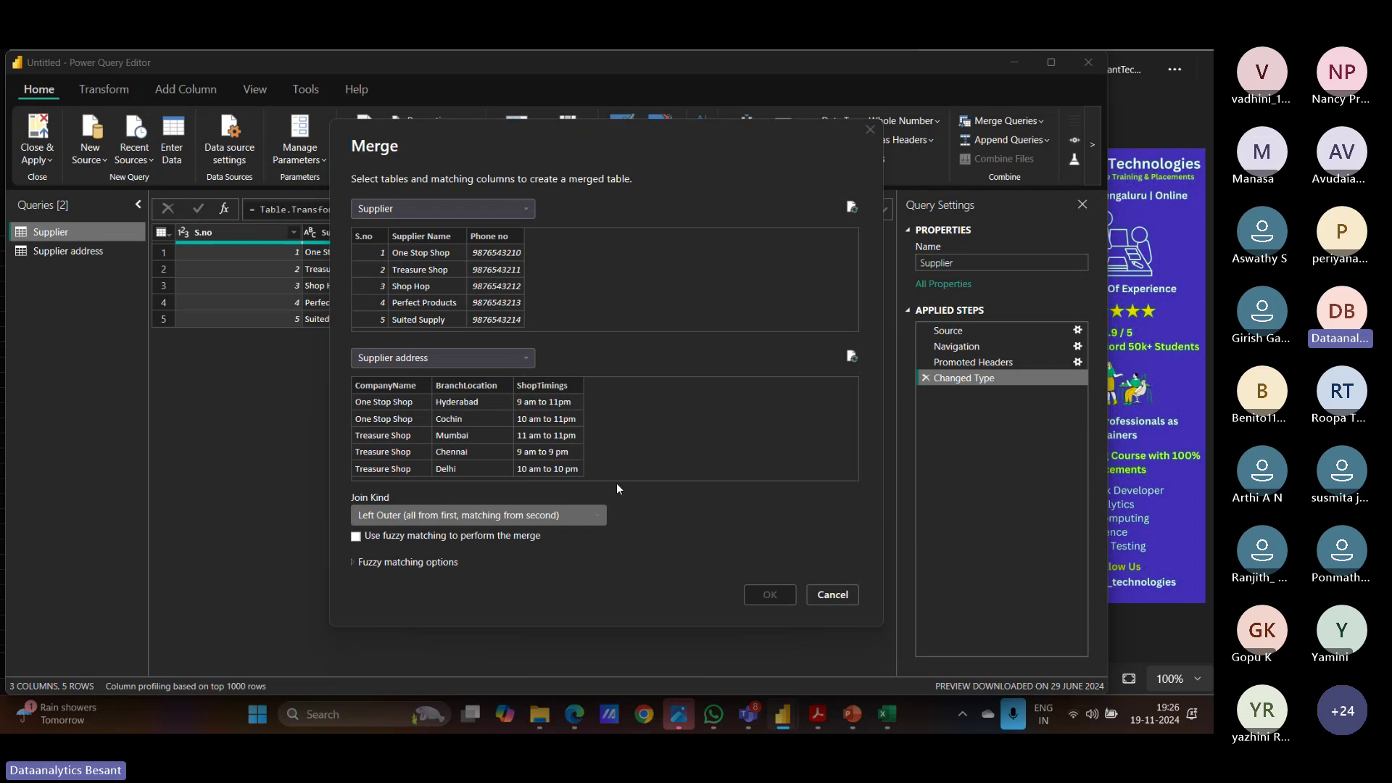
{"action": "left_click", "coordinate": [420, 237]}
{"action": "left_click", "coordinate": [380, 385]}
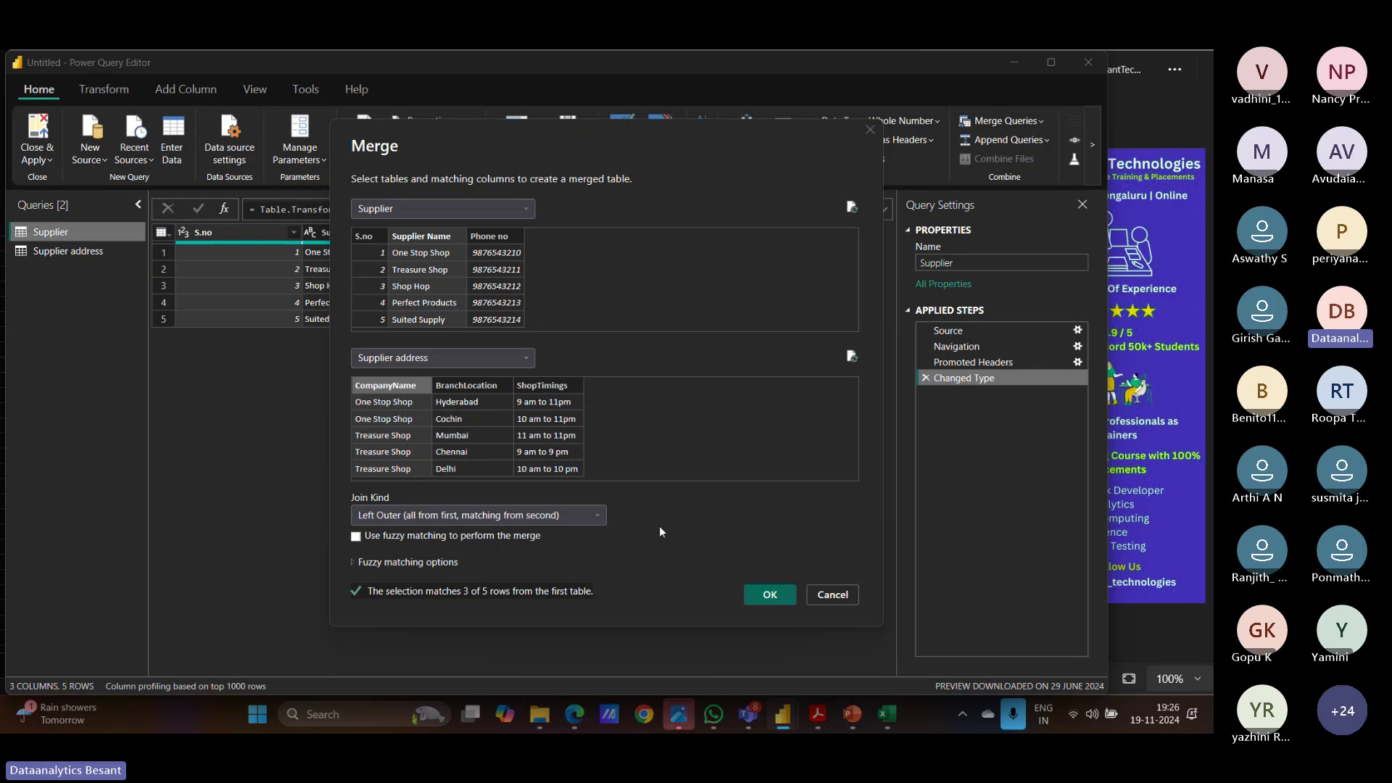
{"action": "left_click", "coordinate": [770, 594]}
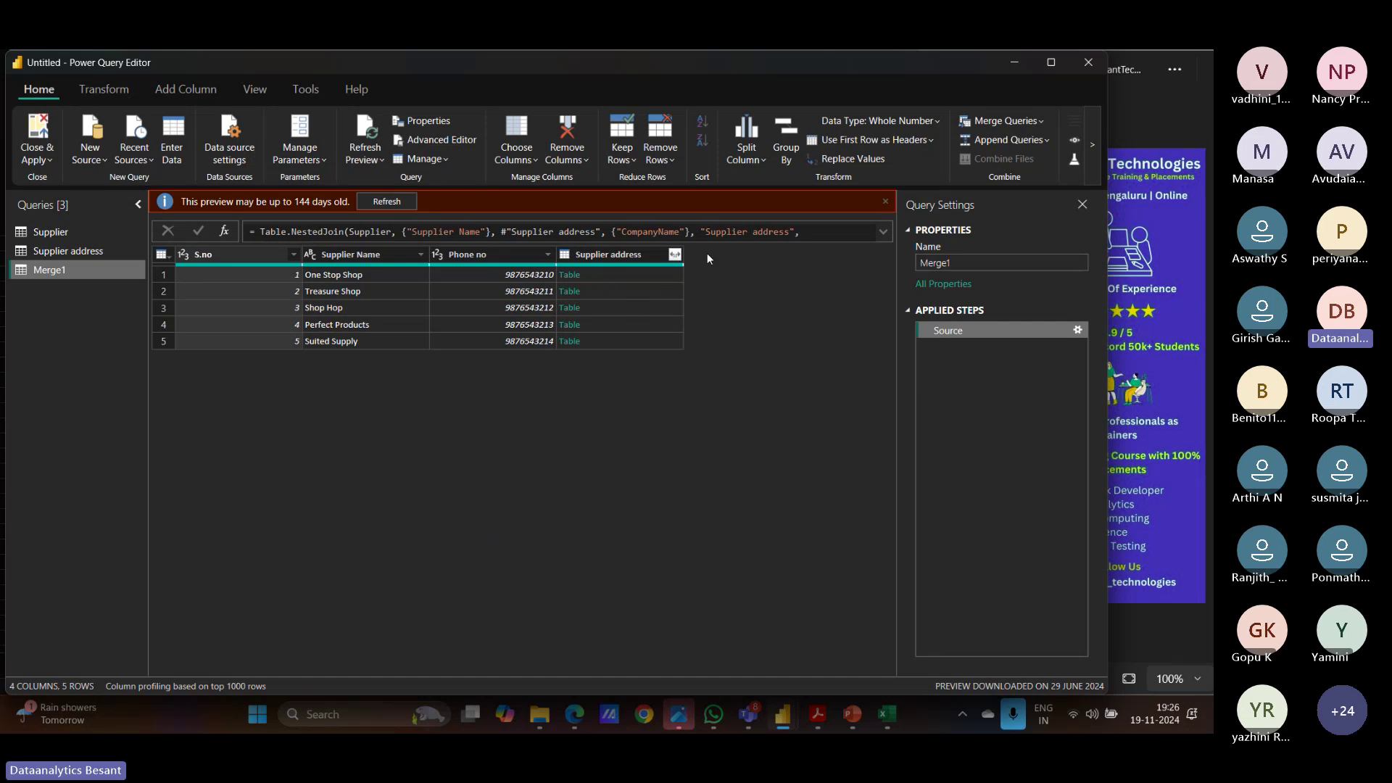
Step: Dismiss the preview age notice and expand Supplier address in the merged query to BranchLocation only, without the original column name as prefix
{"action": "left_click", "coordinate": [885, 202]}
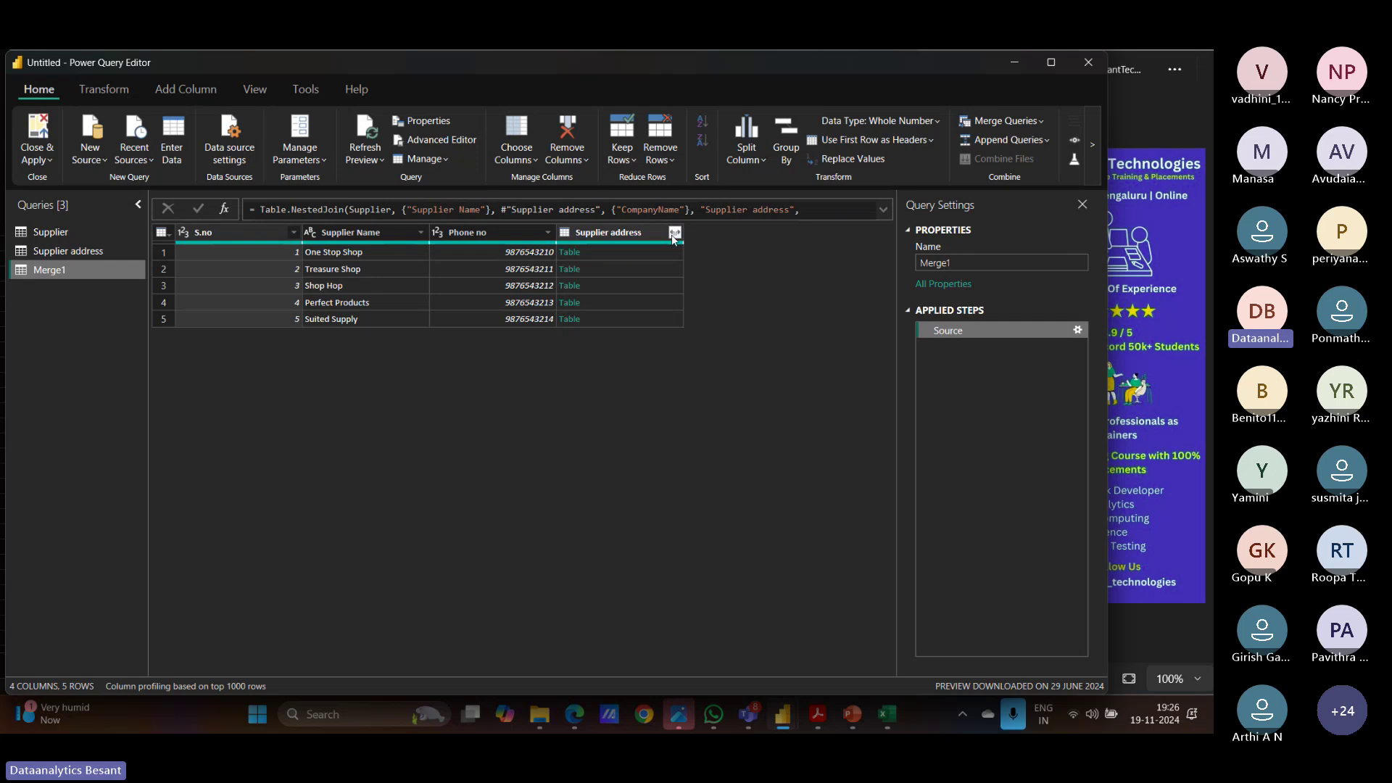
{"action": "left_click", "coordinate": [674, 233]}
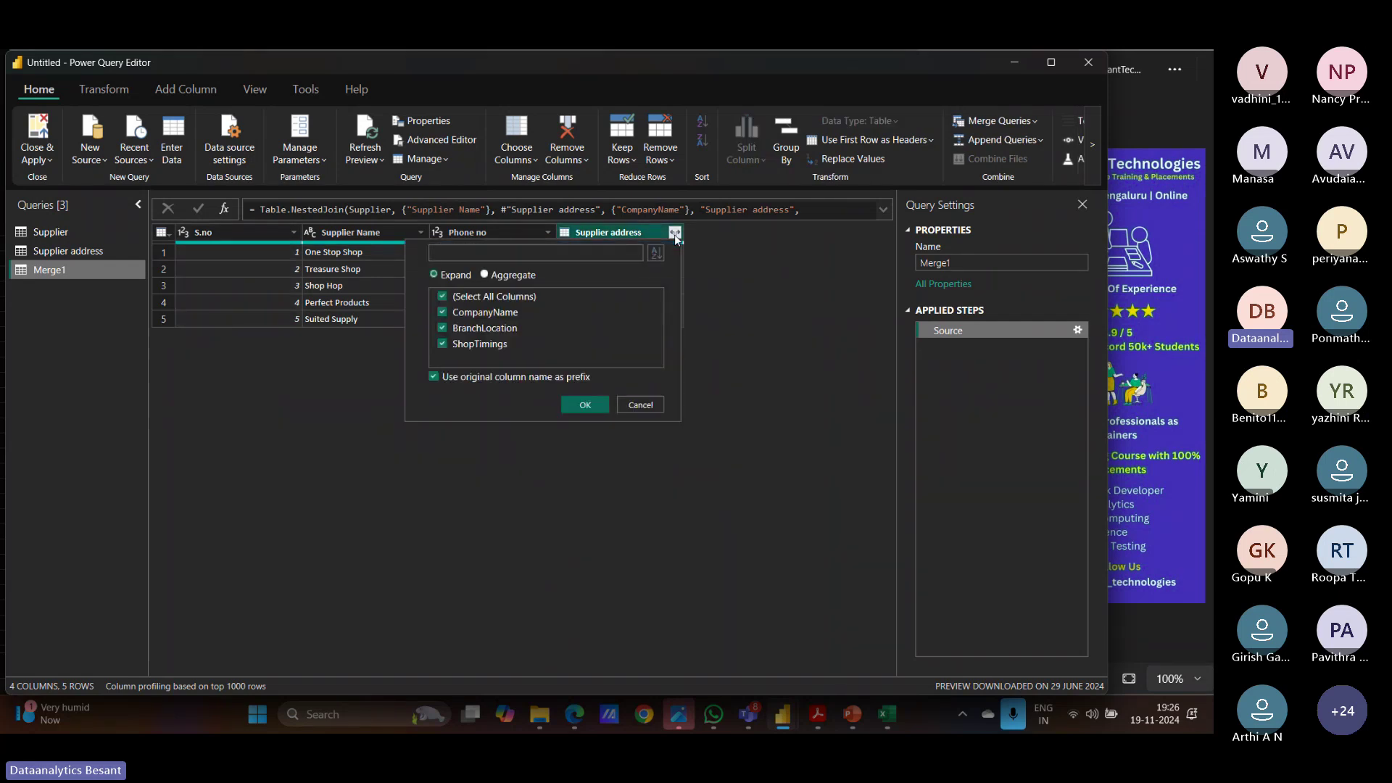
{"action": "left_click", "coordinate": [443, 297]}
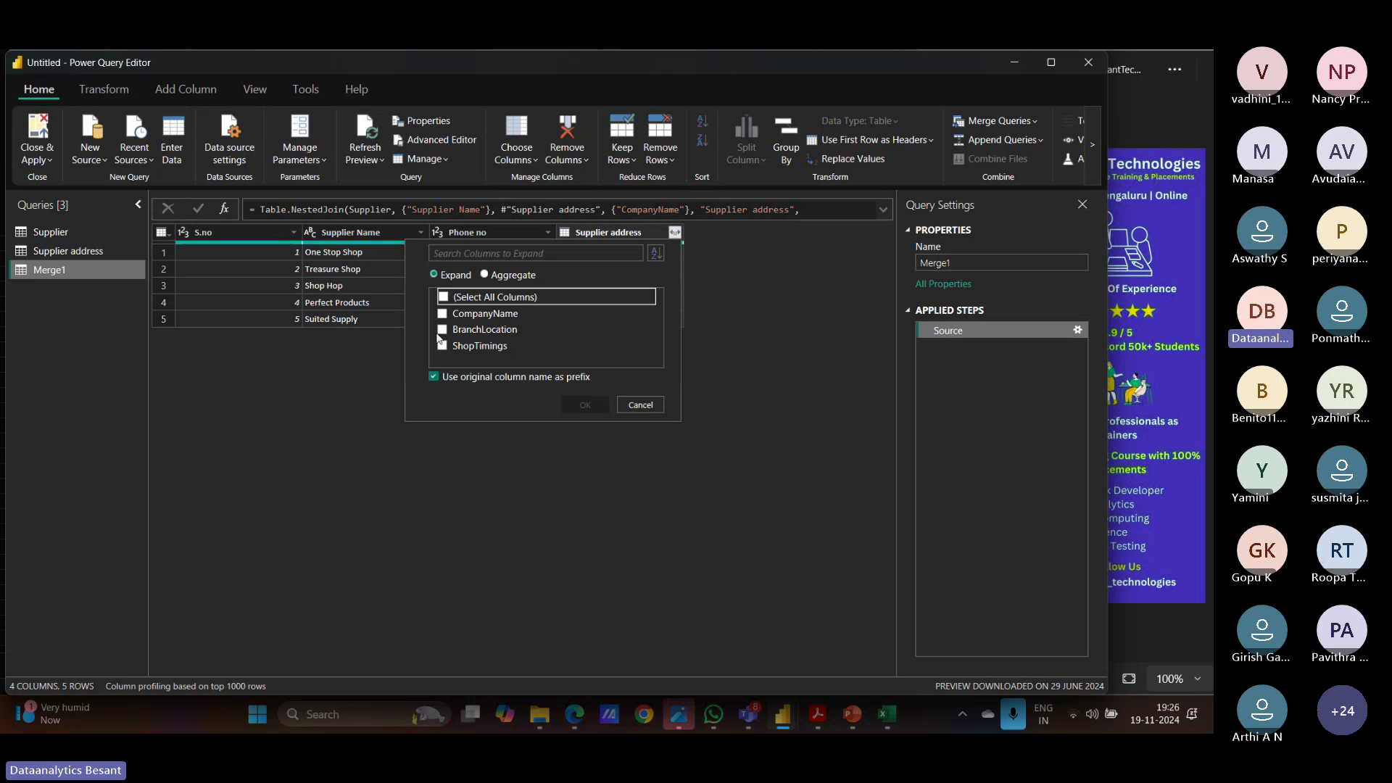
{"action": "left_click", "coordinate": [443, 330]}
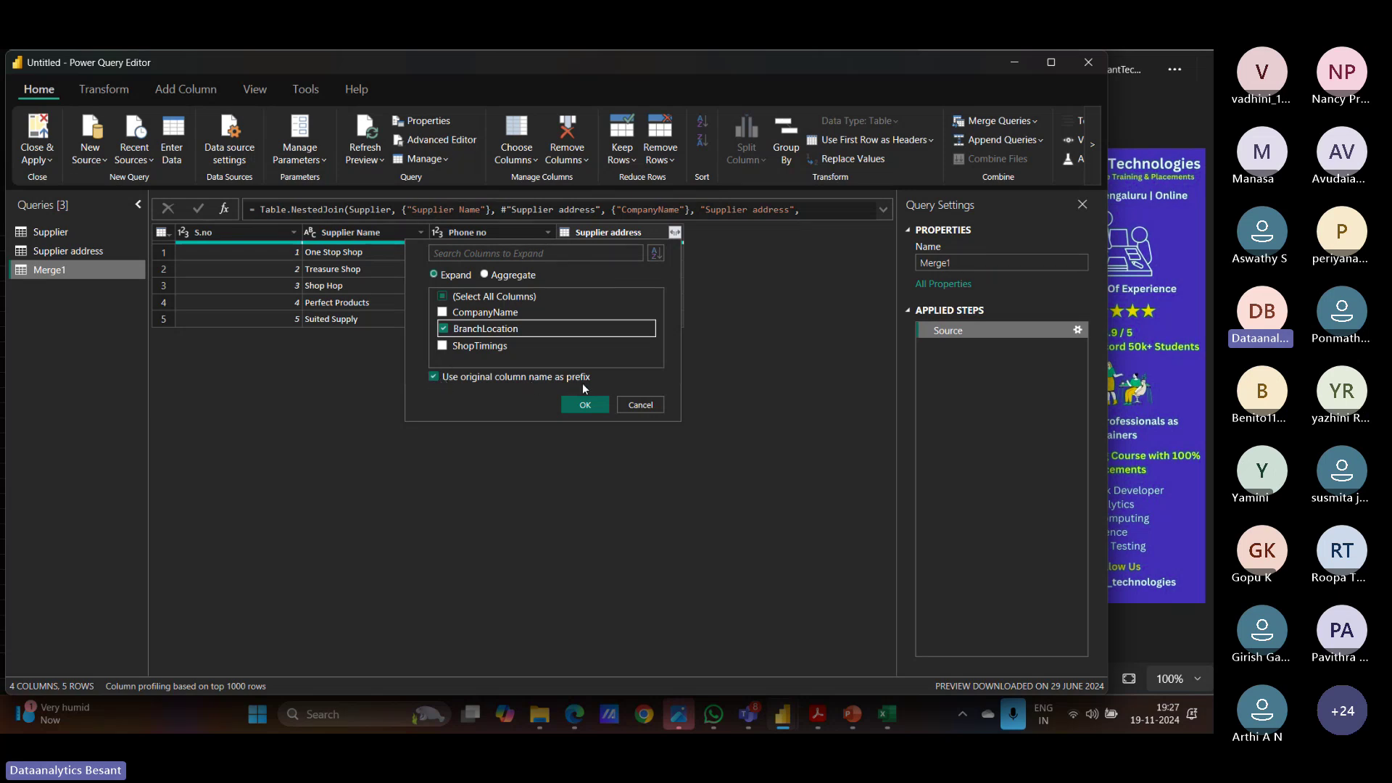
{"action": "left_click", "coordinate": [459, 379]}
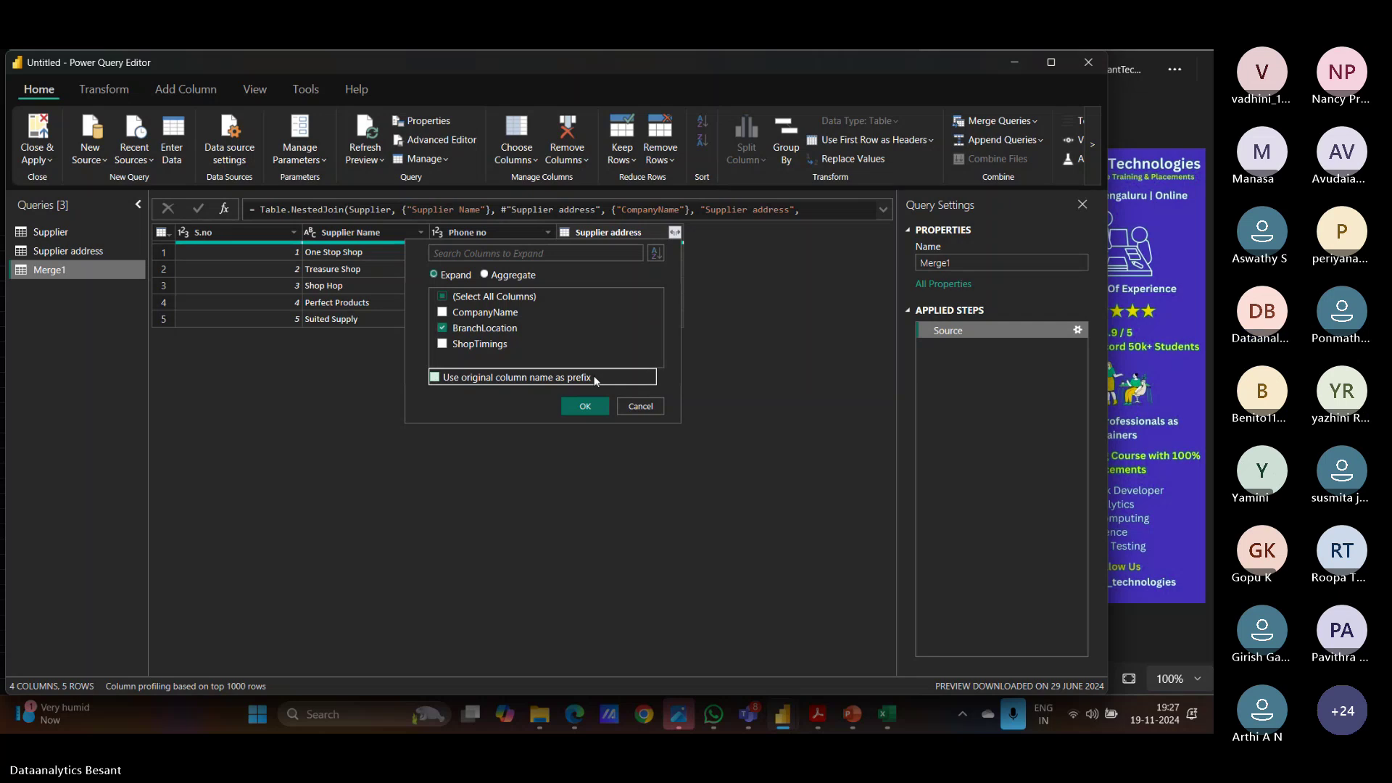
{"action": "left_click", "coordinate": [587, 406]}
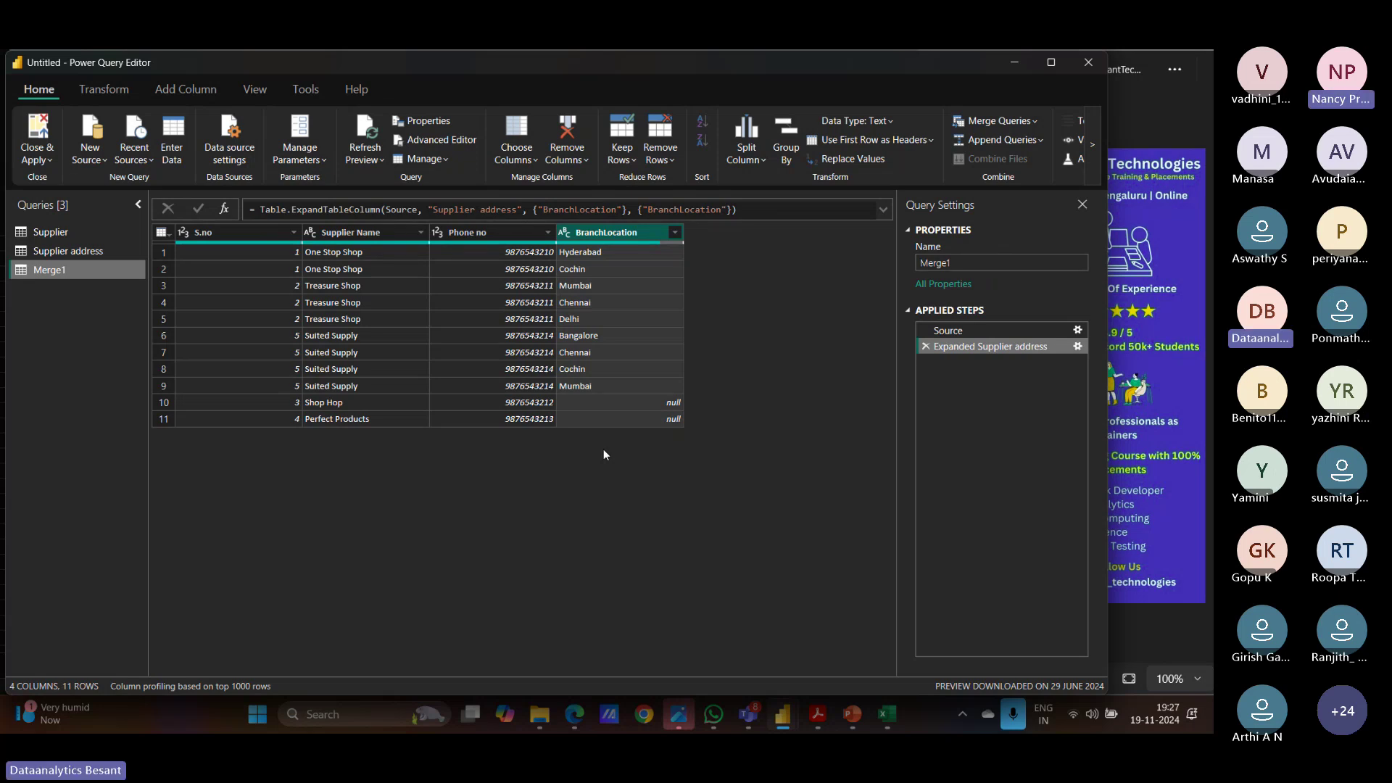
Step: Merge Supplier with Supplier address as another new query, using an Inner join that matches Supplier Name to CompanyName
{"action": "left_click", "coordinate": [1032, 123]}
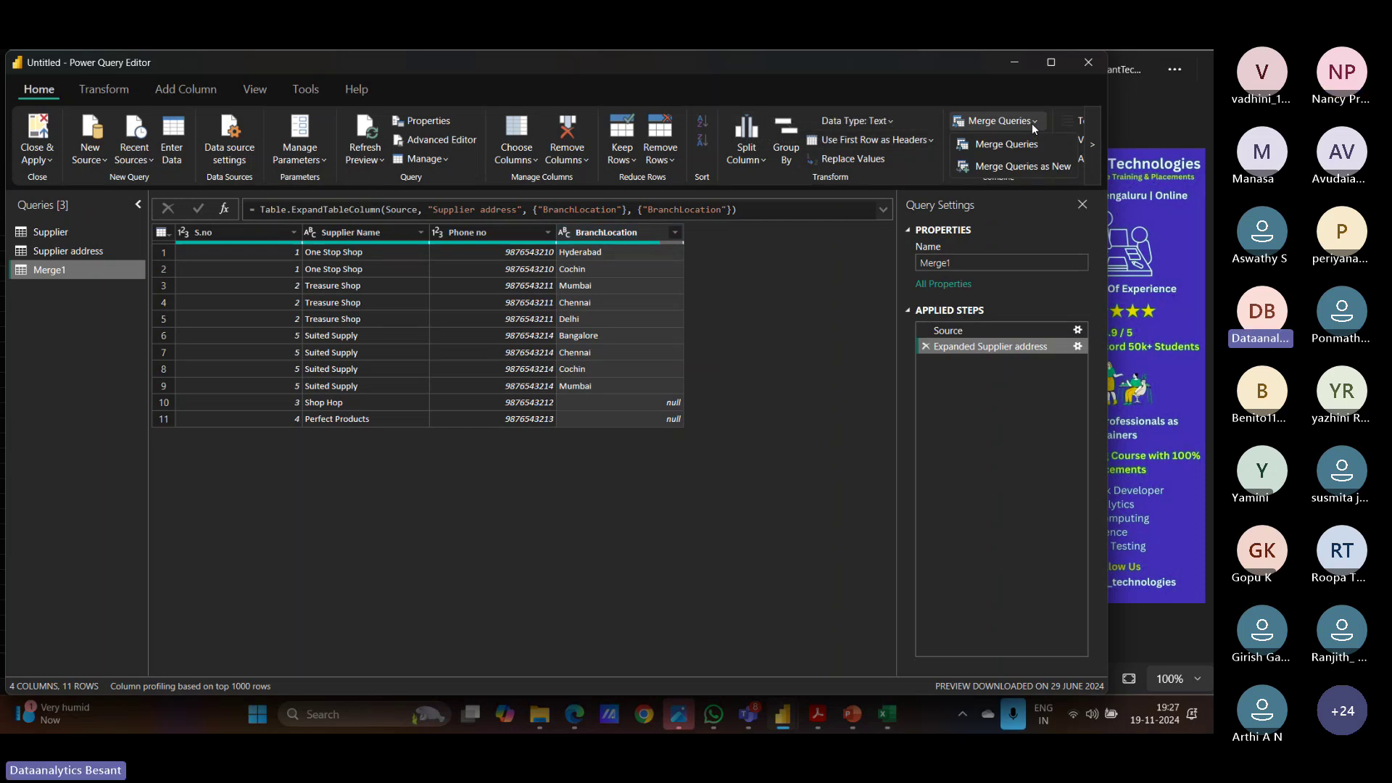
{"action": "left_click", "coordinate": [1029, 171]}
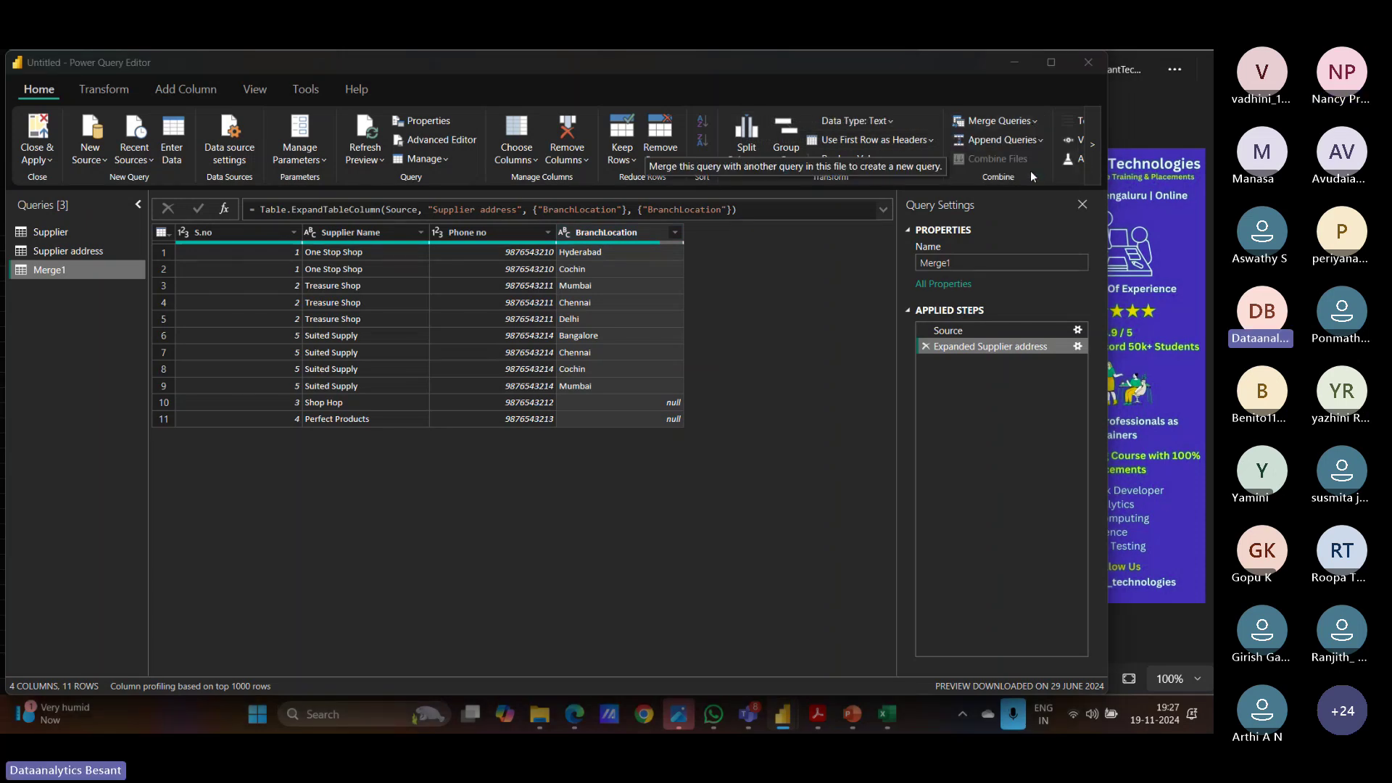
{"action": "left_click", "coordinate": [525, 209]}
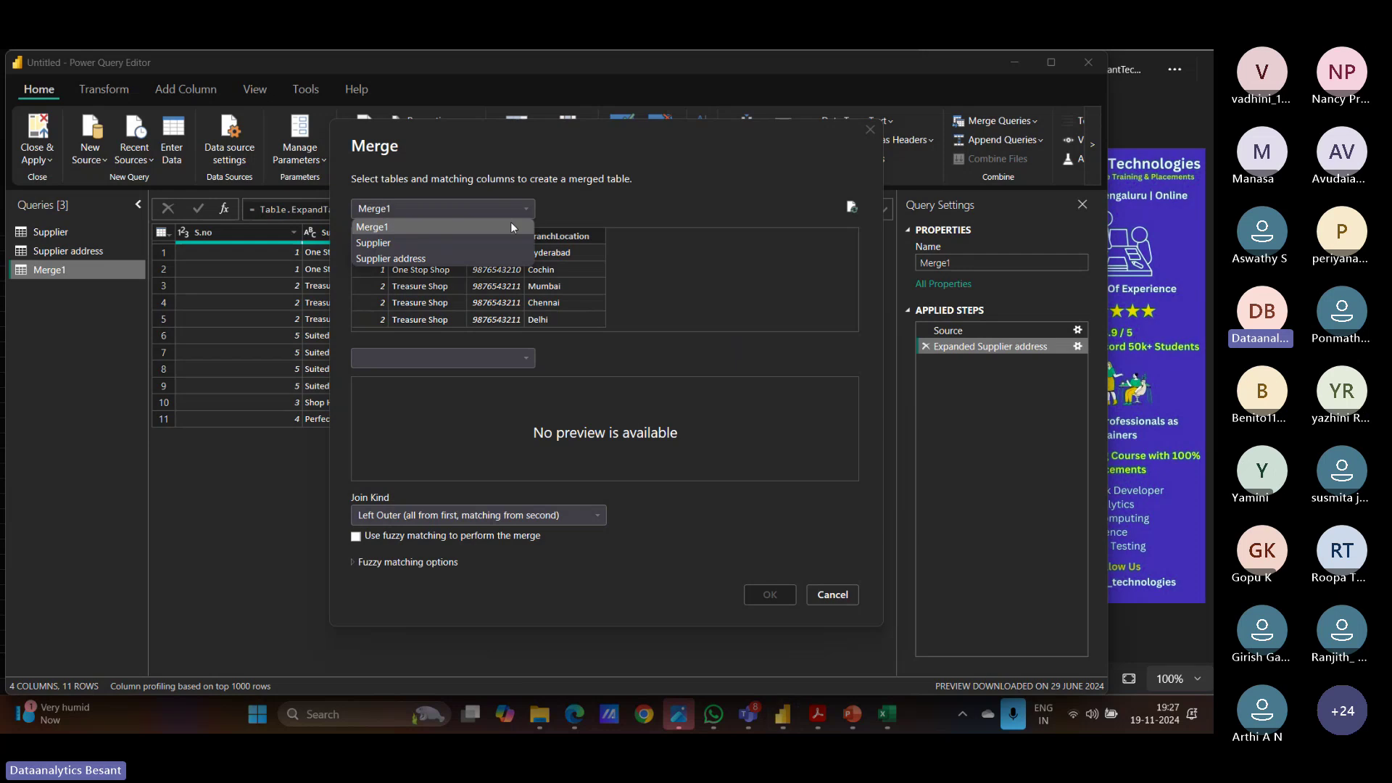
{"action": "left_click", "coordinate": [483, 243]}
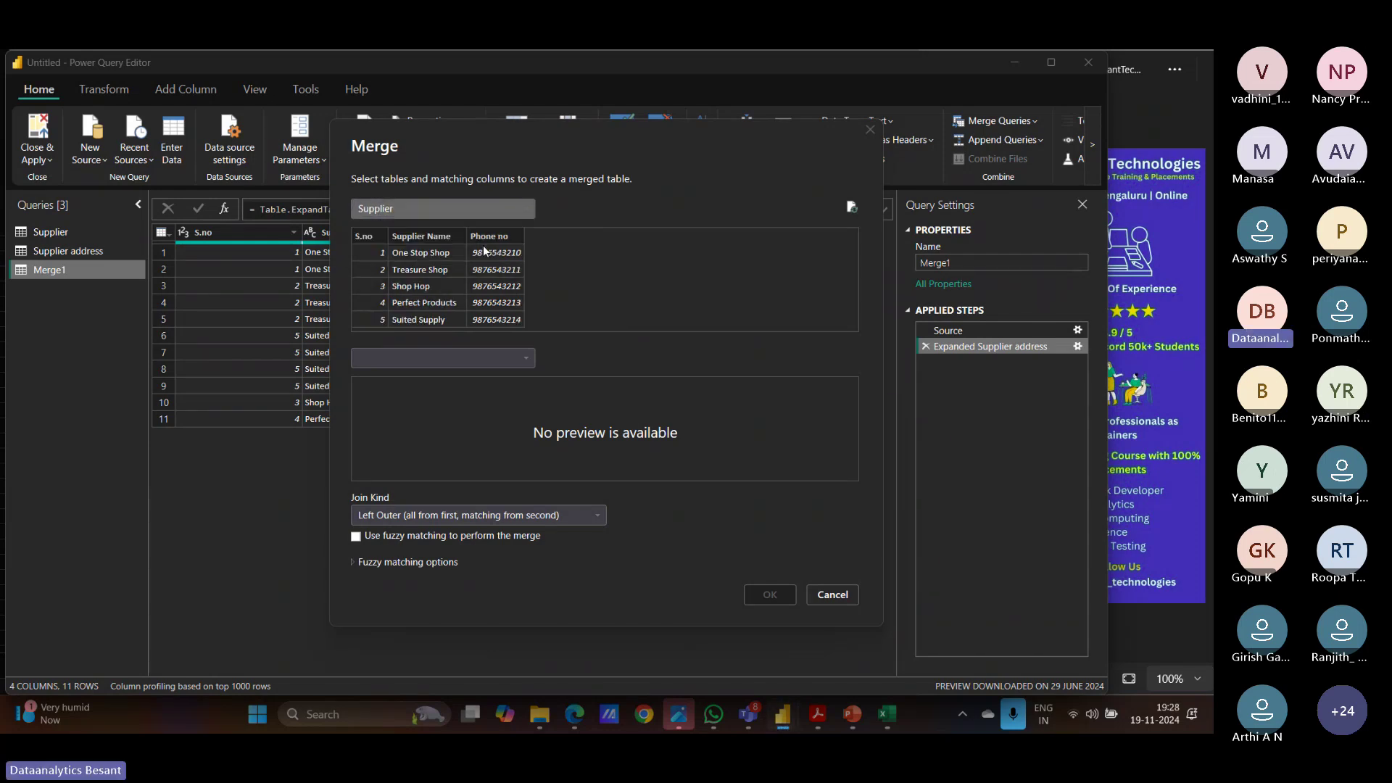
{"action": "left_click", "coordinate": [523, 358]}
{"action": "left_click", "coordinate": [502, 406]}
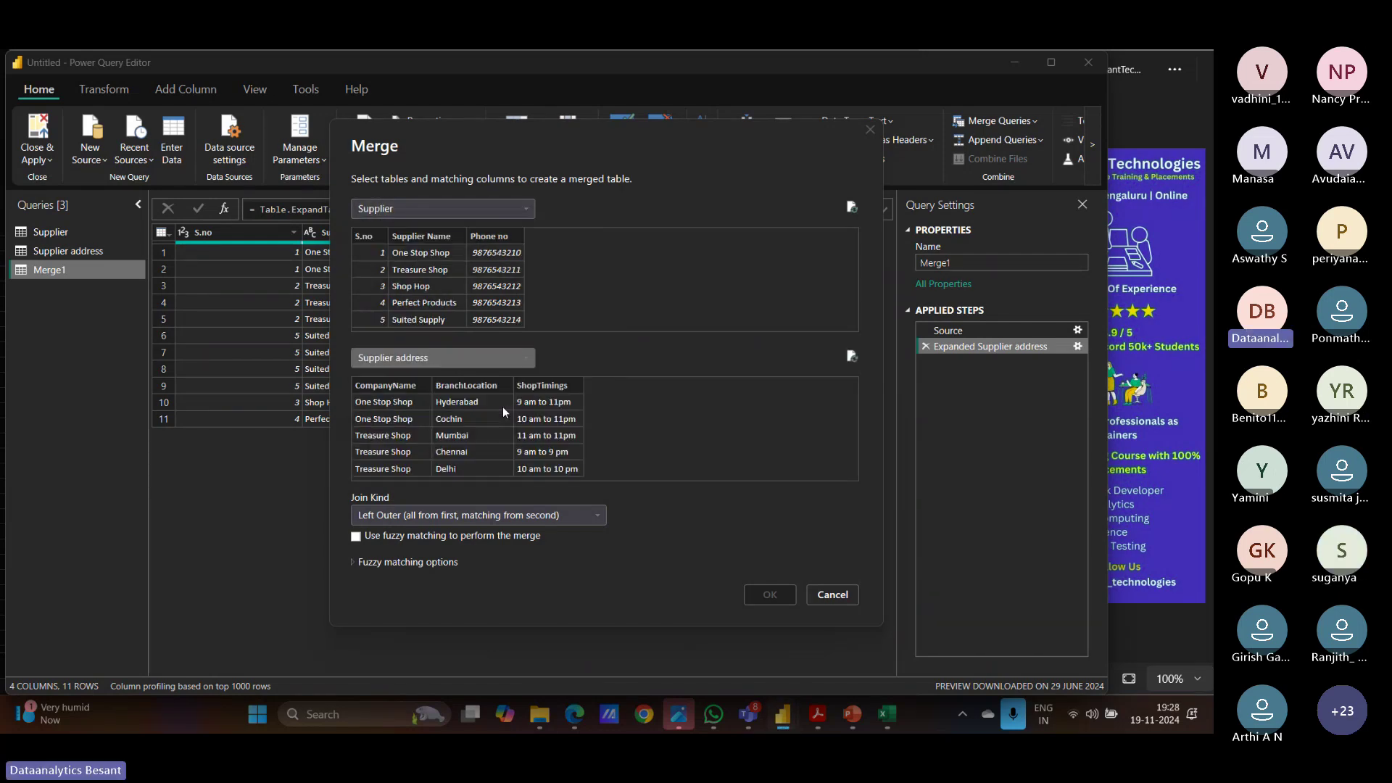
{"action": "left_click", "coordinate": [509, 514]}
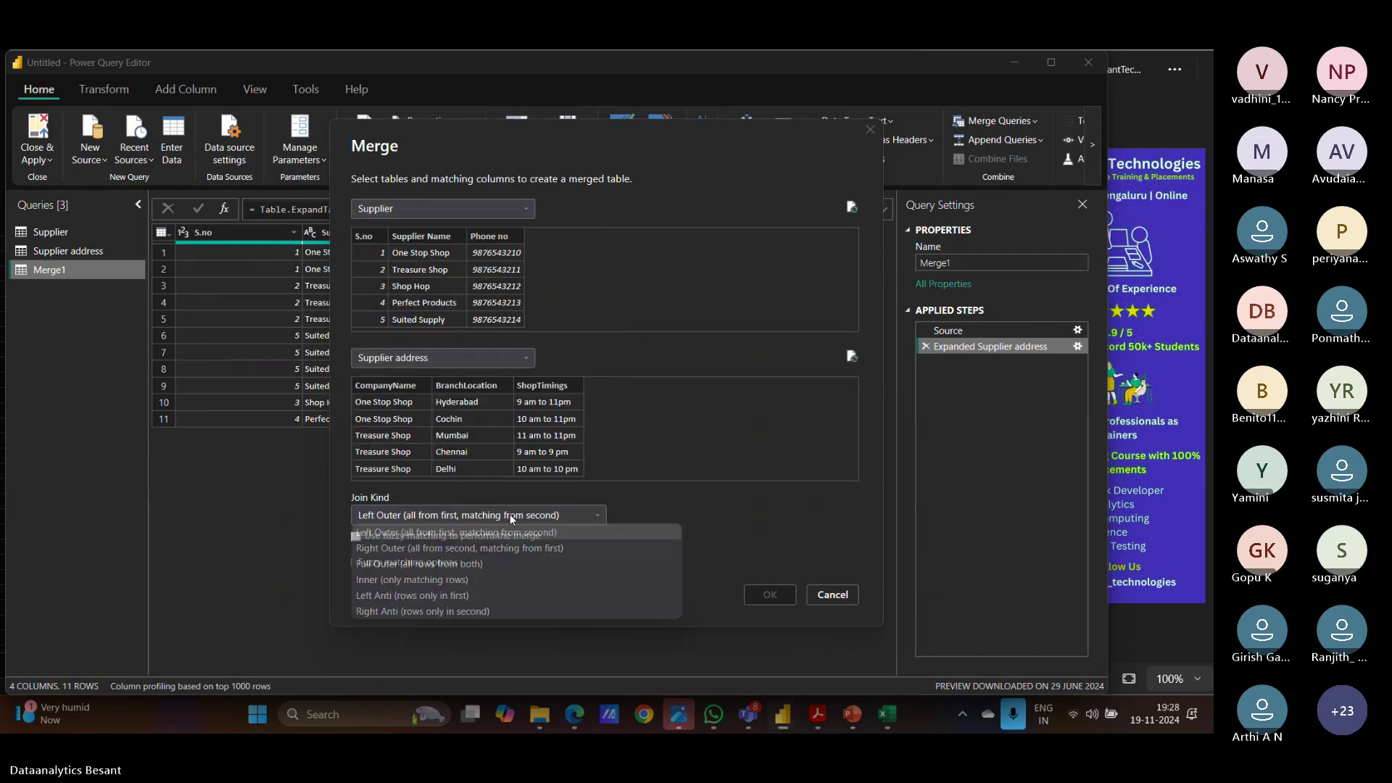
{"action": "left_click", "coordinate": [484, 579]}
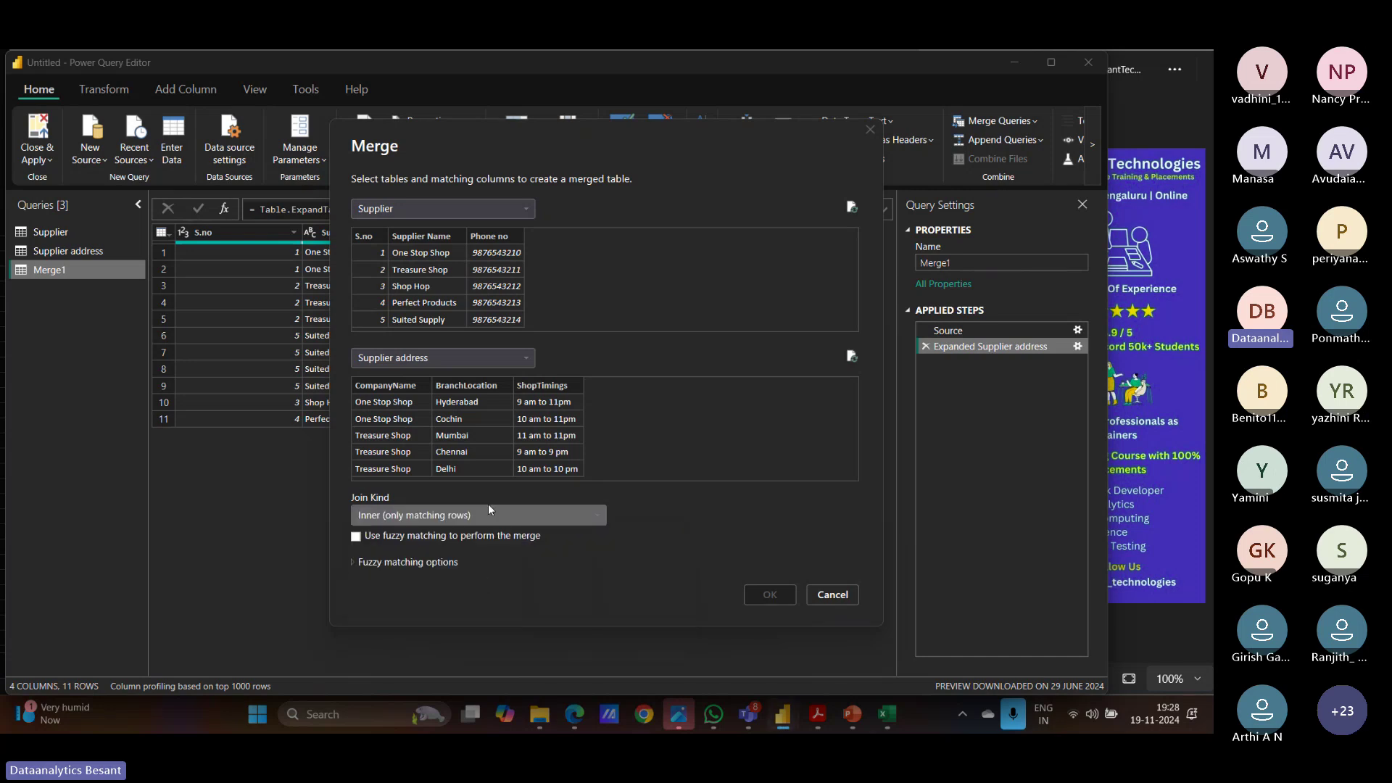
{"action": "left_click", "coordinate": [459, 294]}
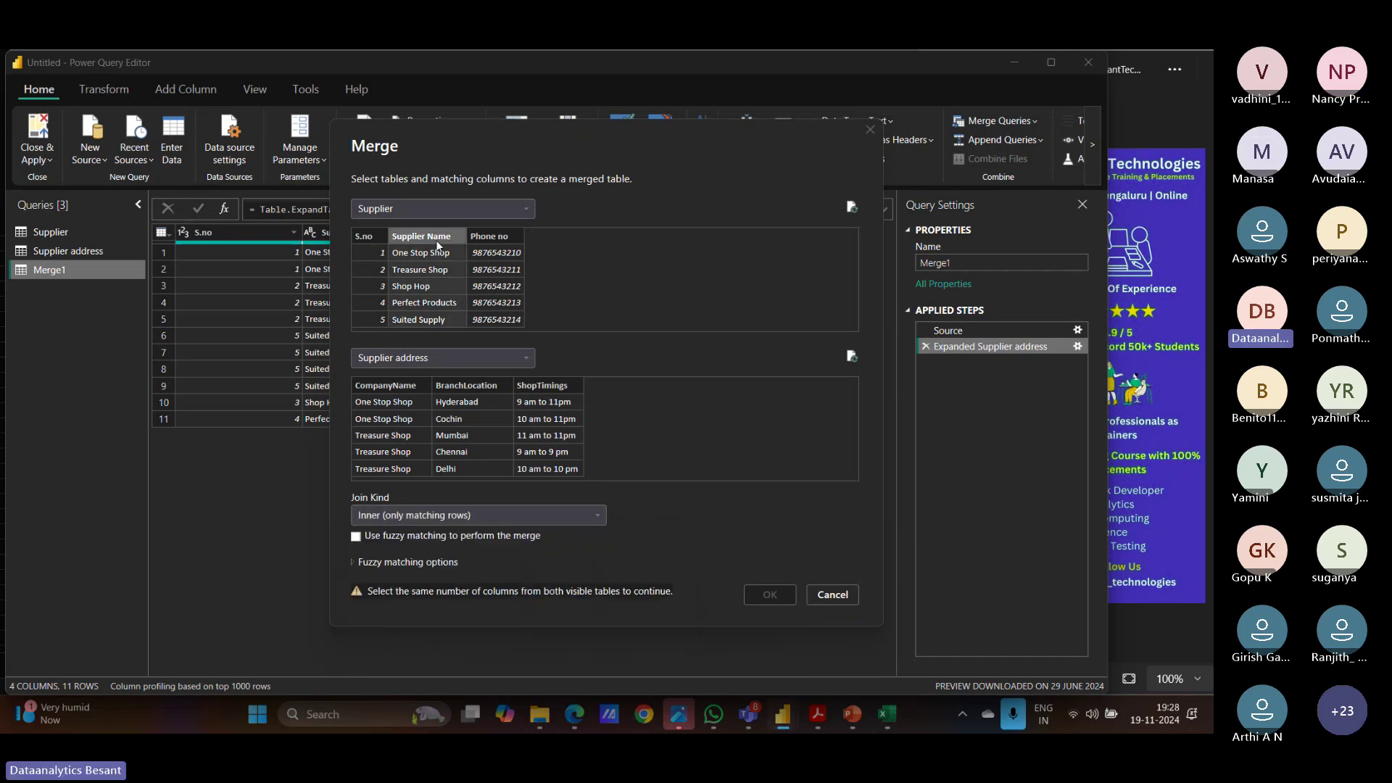
{"action": "left_click", "coordinate": [402, 391]}
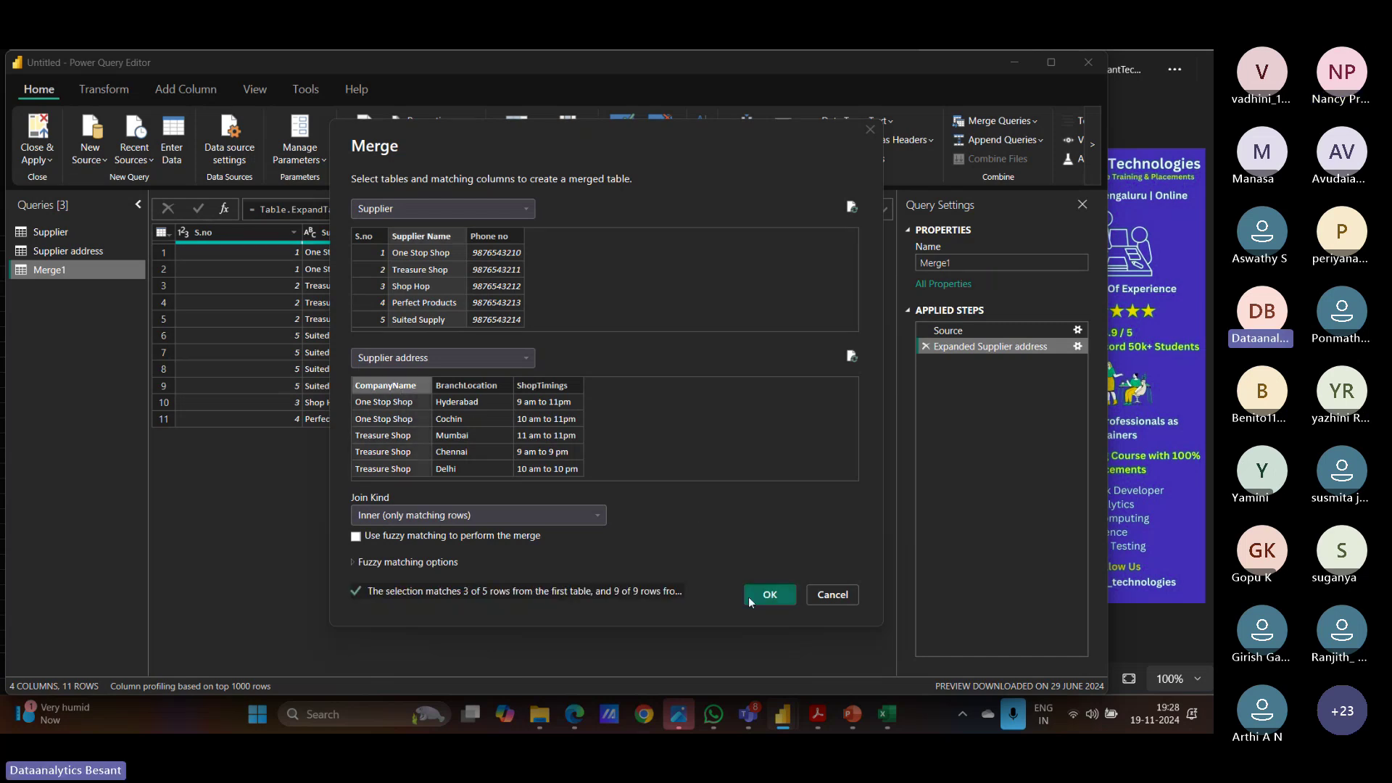
{"action": "left_click", "coordinate": [768, 594]}
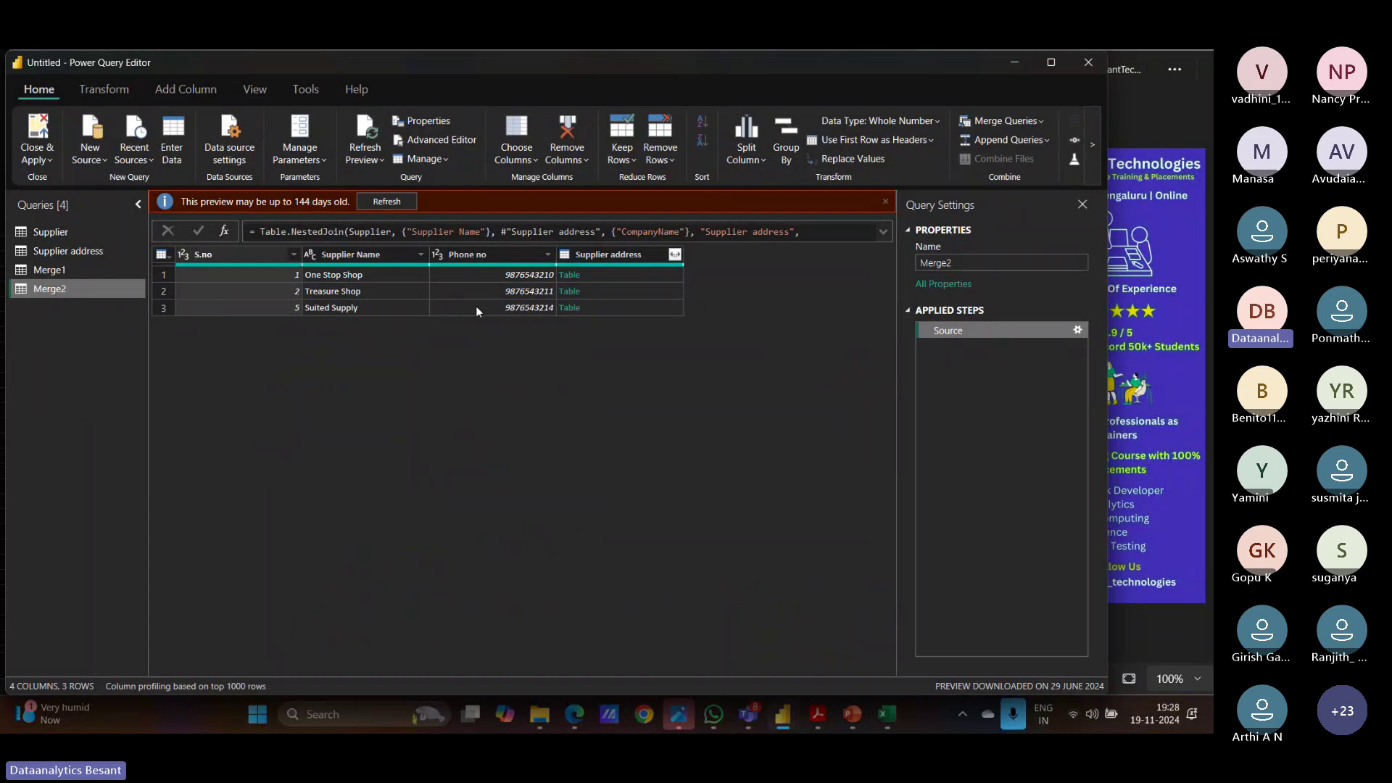
Step: Expand the Supplier address column of the inner-join query to BranchLocation only, without a column name prefix
{"action": "left_click", "coordinate": [675, 255]}
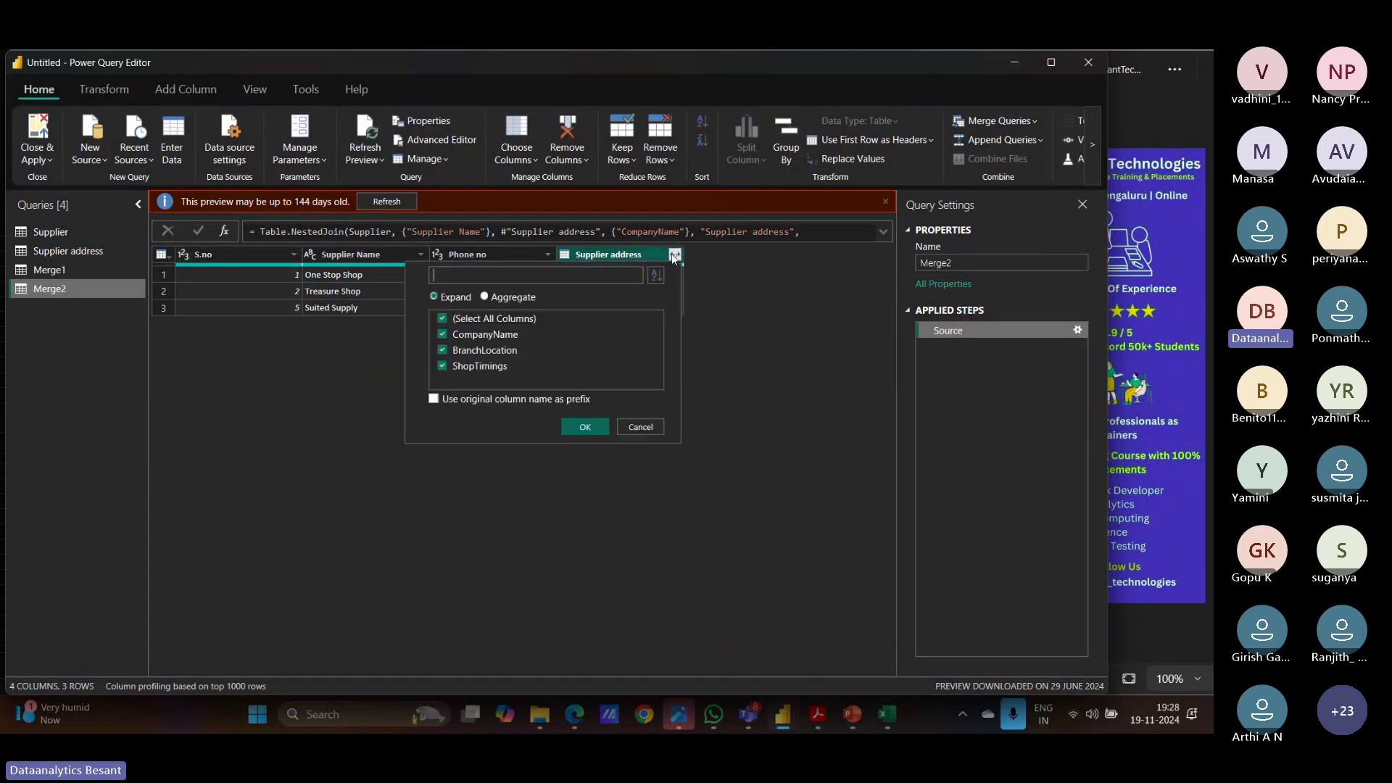
{"action": "left_click", "coordinate": [442, 318]}
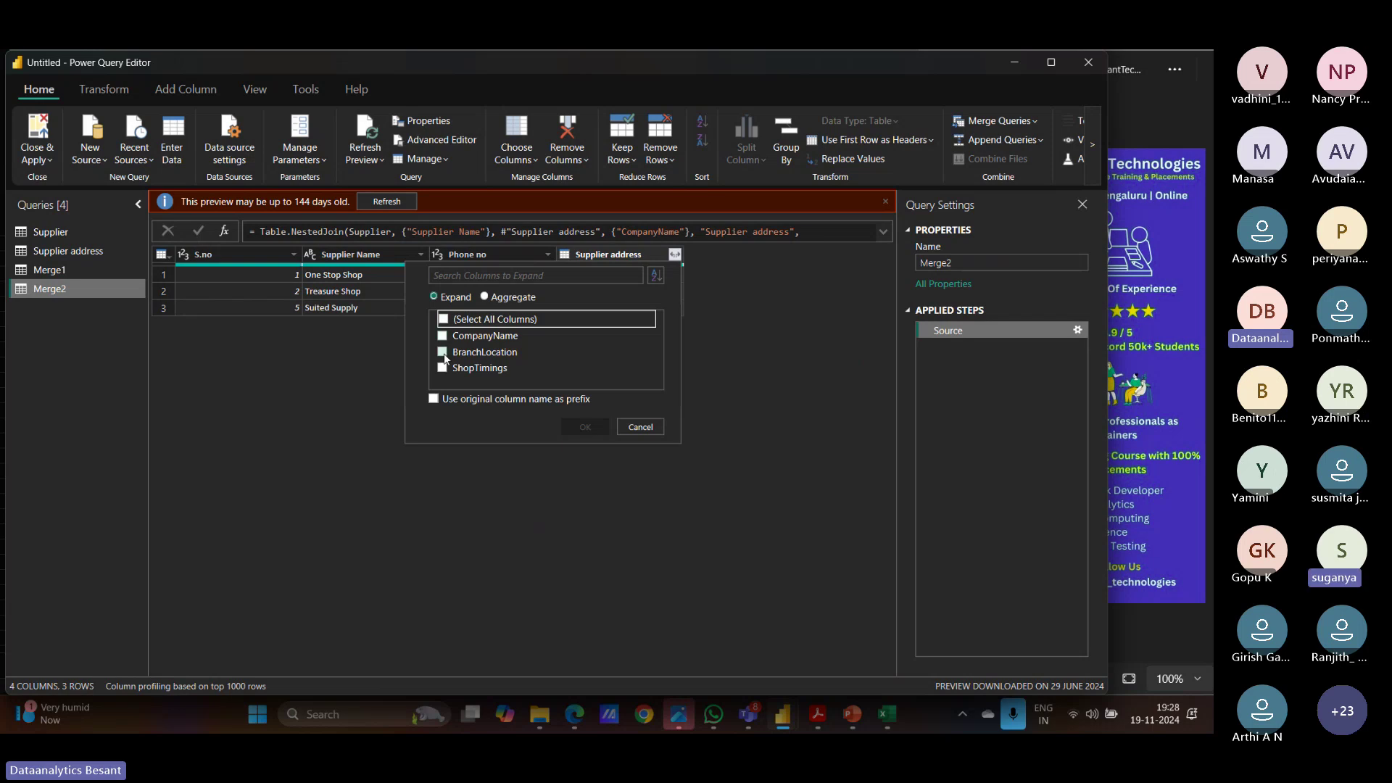
{"action": "left_click", "coordinate": [443, 350]}
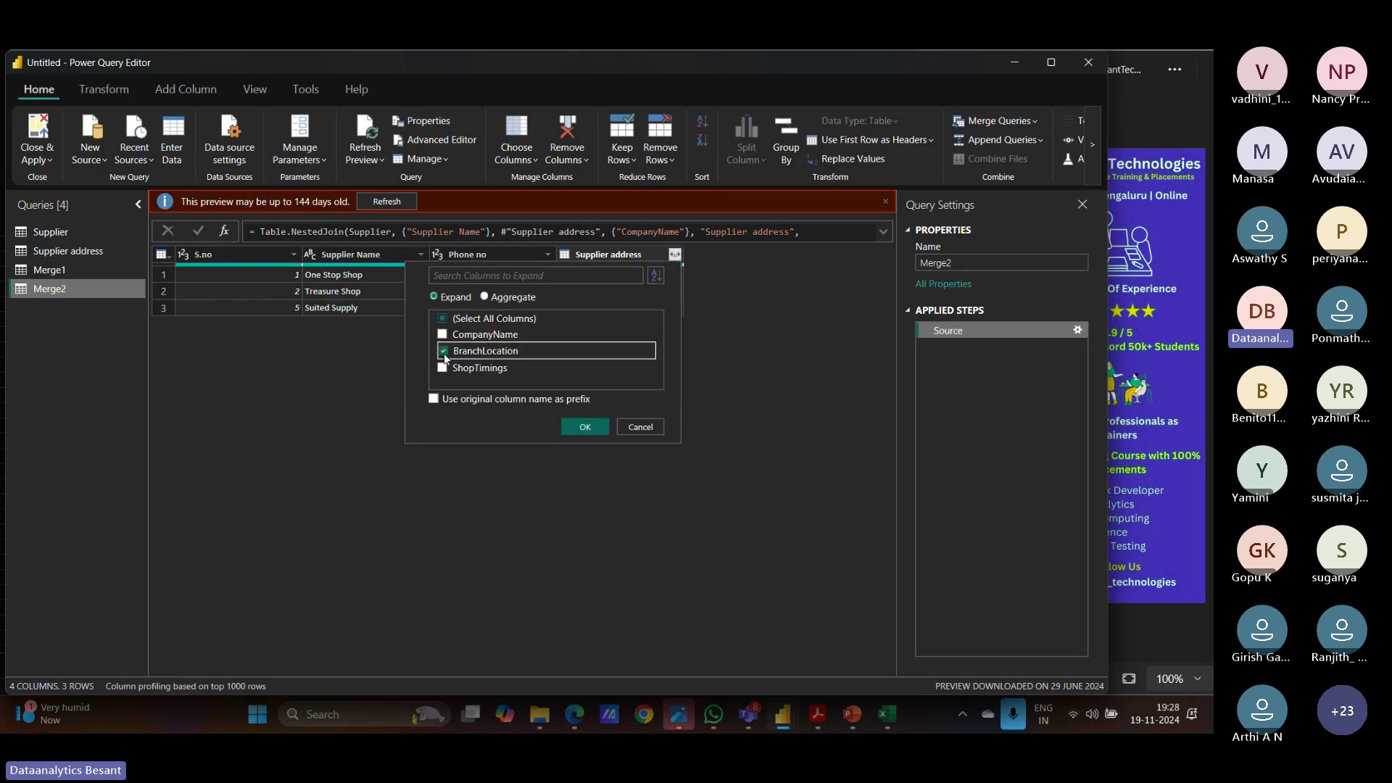
{"action": "left_click", "coordinate": [584, 430]}
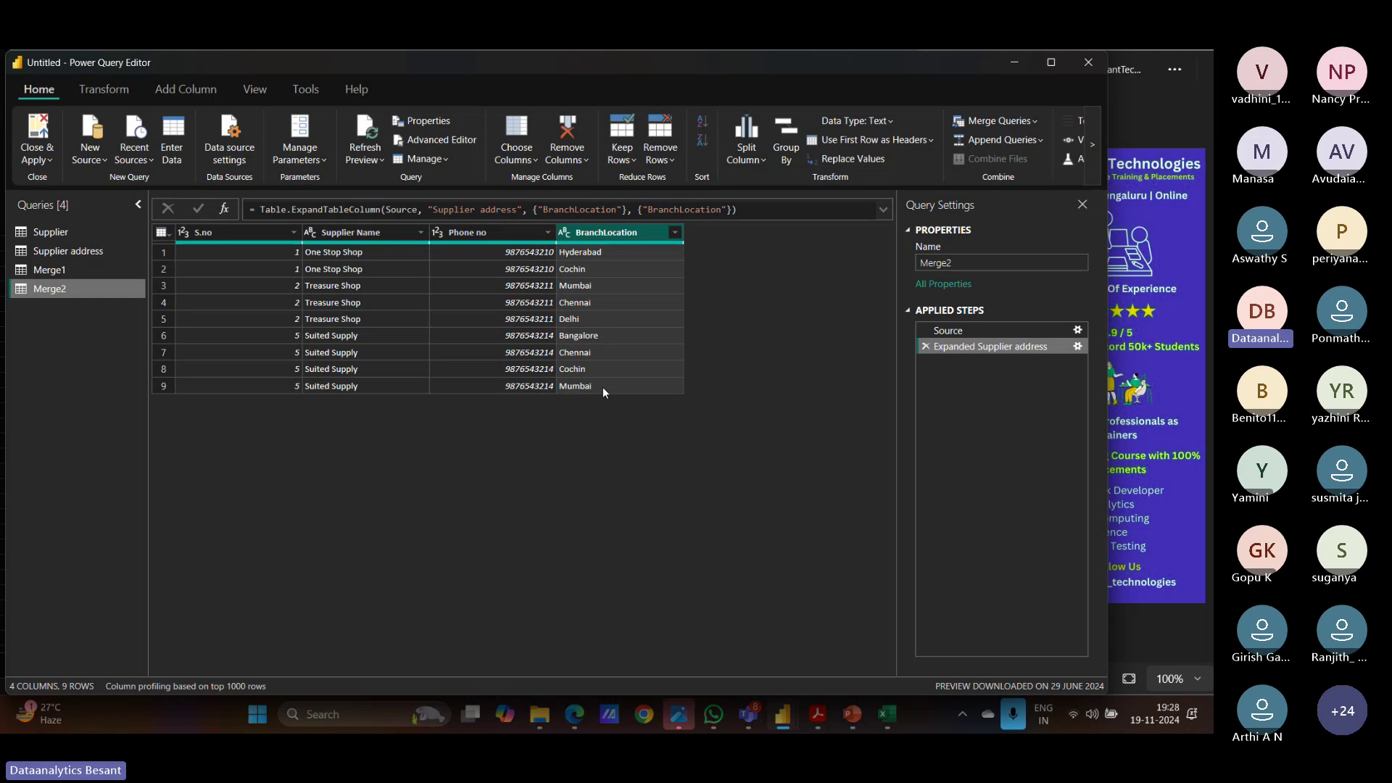
Step: Review the rows of the Supplier address and Supplier queries to compare their company names
{"action": "left_click", "coordinate": [55, 252]}
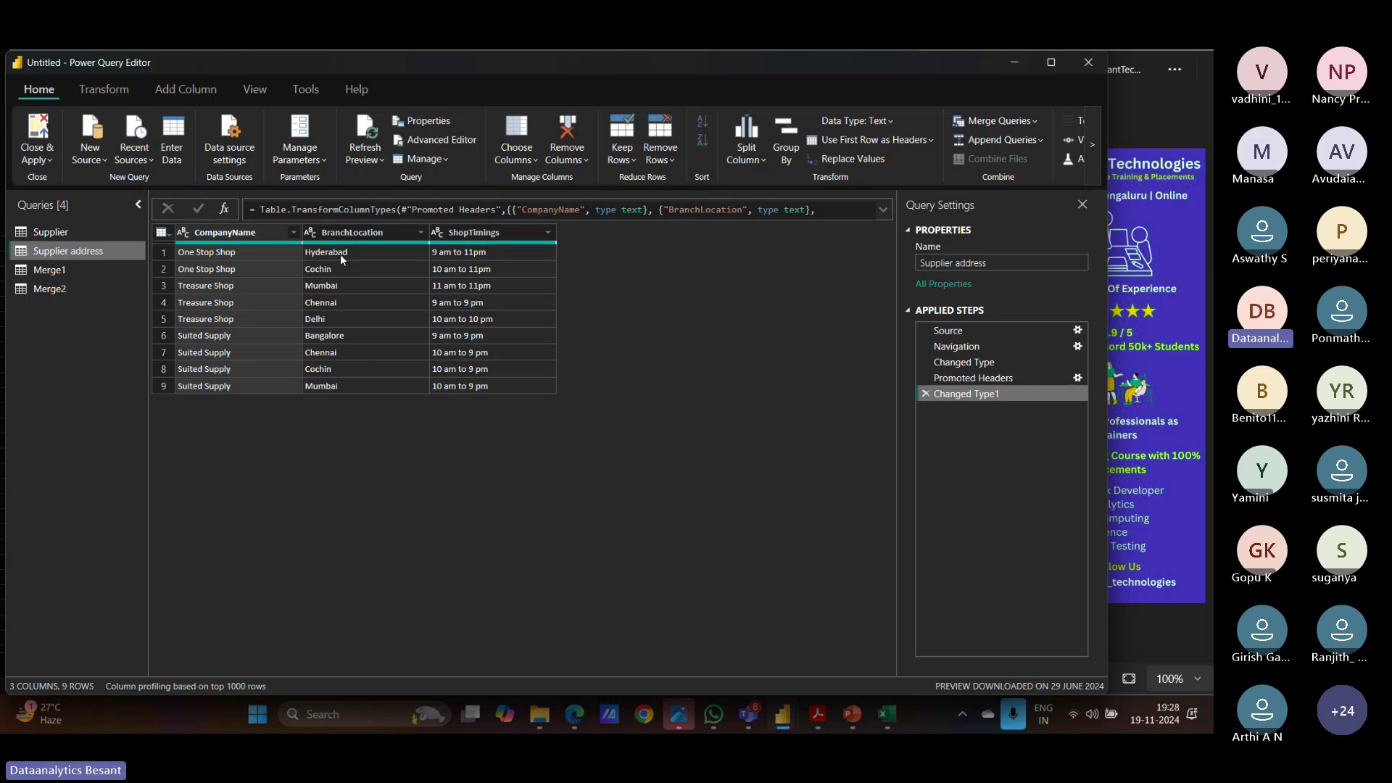
{"action": "left_click", "coordinate": [54, 232]}
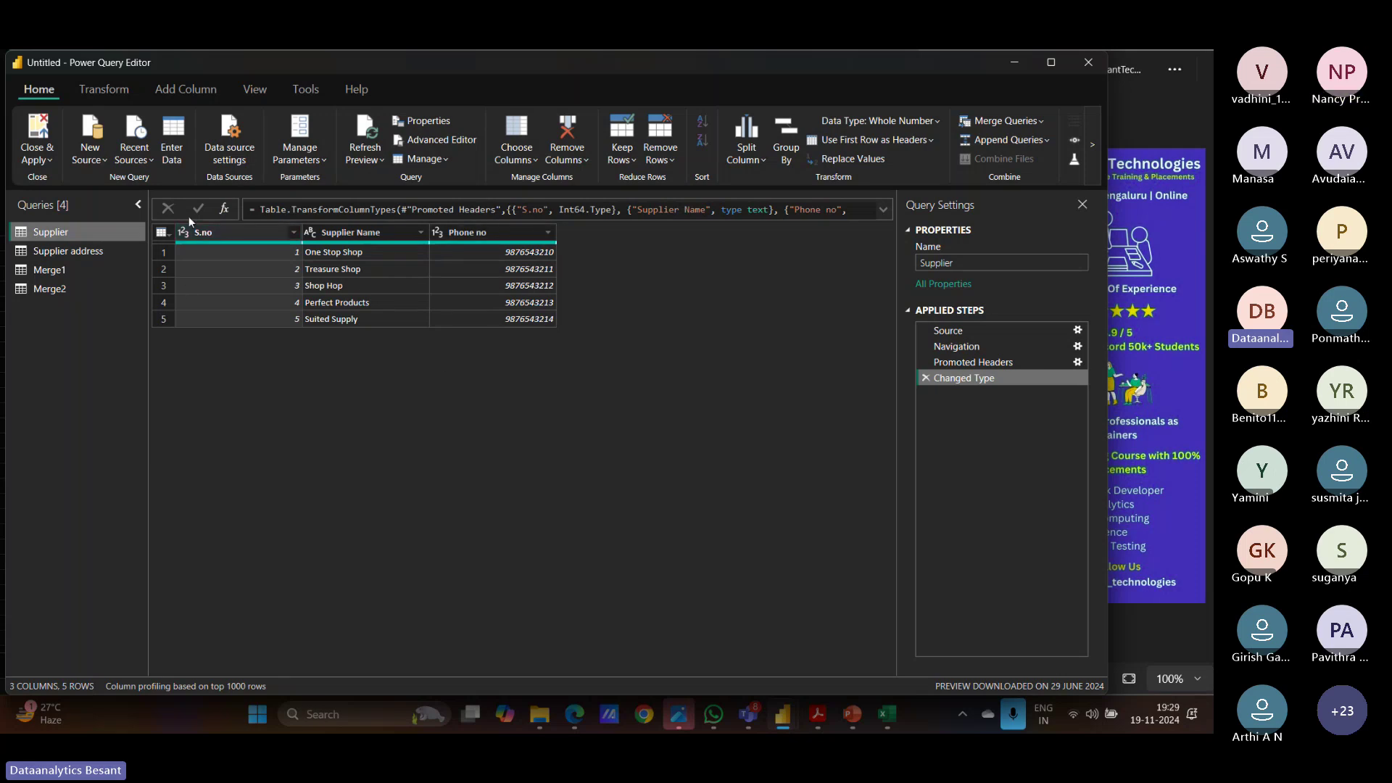
{"action": "left_click", "coordinate": [96, 253]}
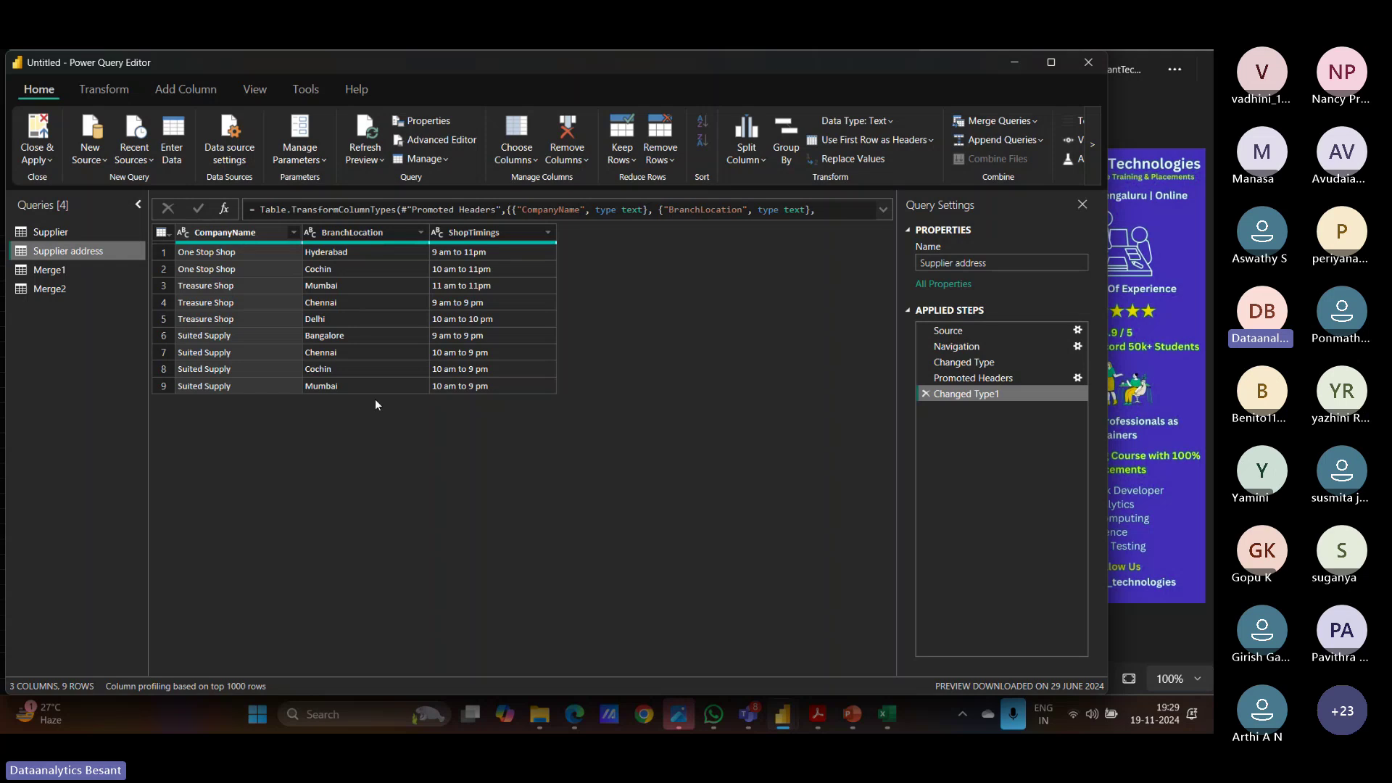
{"action": "left_click", "coordinate": [73, 232]}
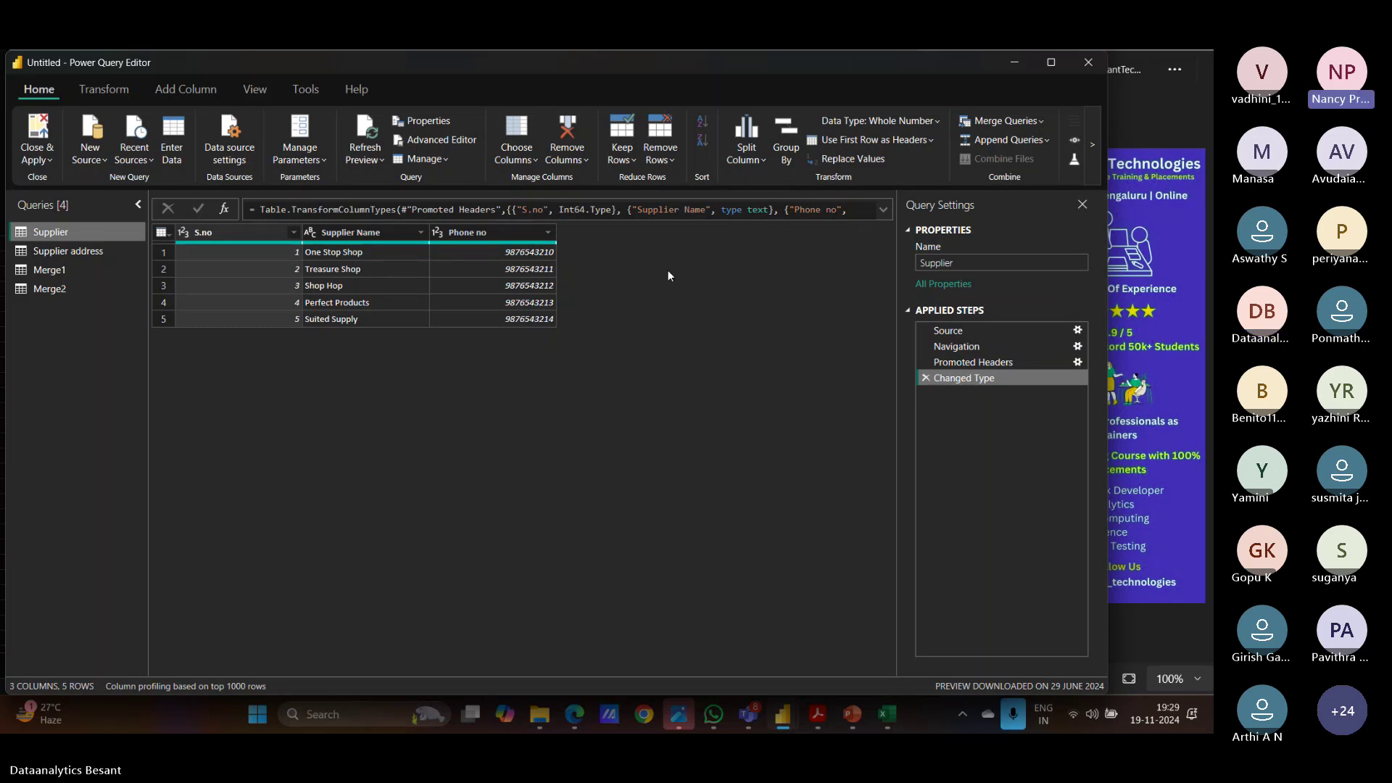
Step: Merge Supplier address with Supplier as a new query, using a Right Outer join that matches CompanyName to Supplier Name
{"action": "left_click", "coordinate": [1005, 121]}
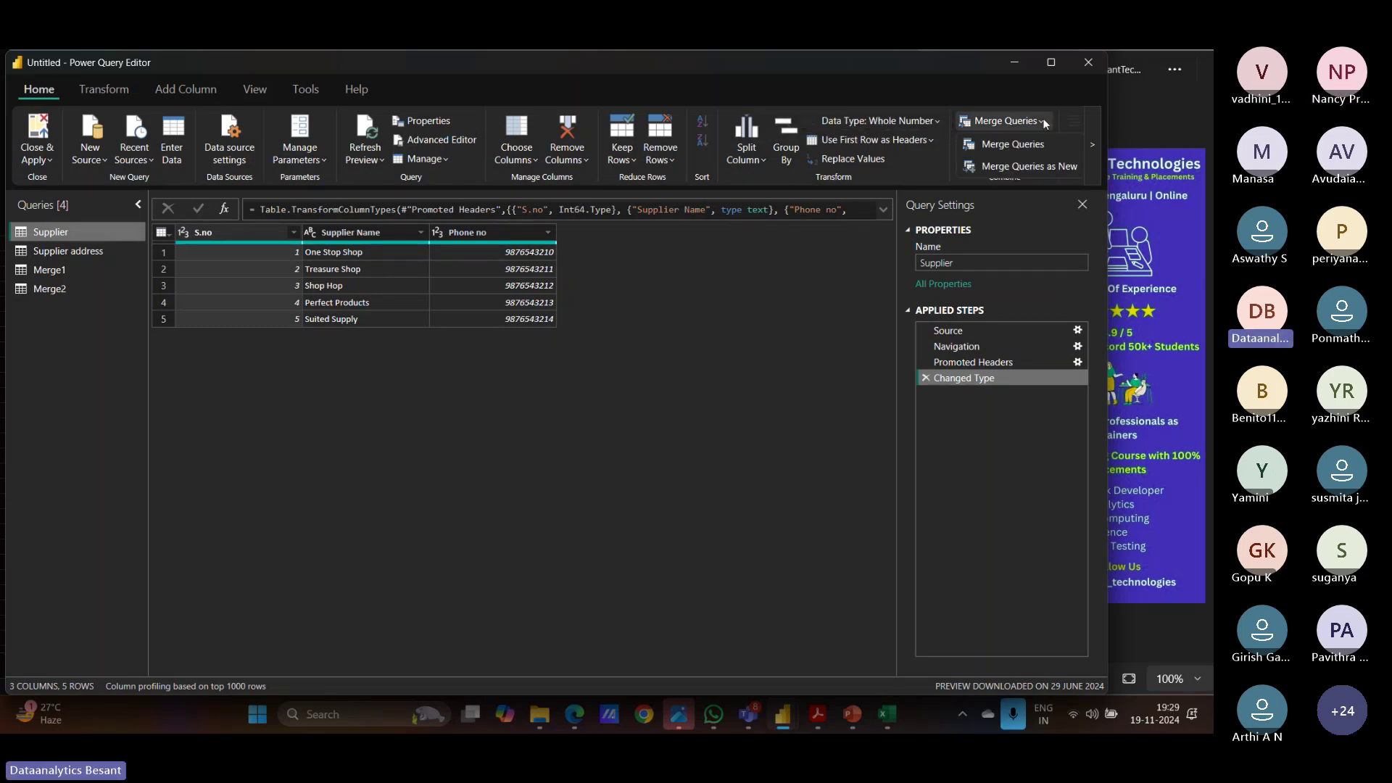
{"action": "left_click", "coordinate": [1034, 168]}
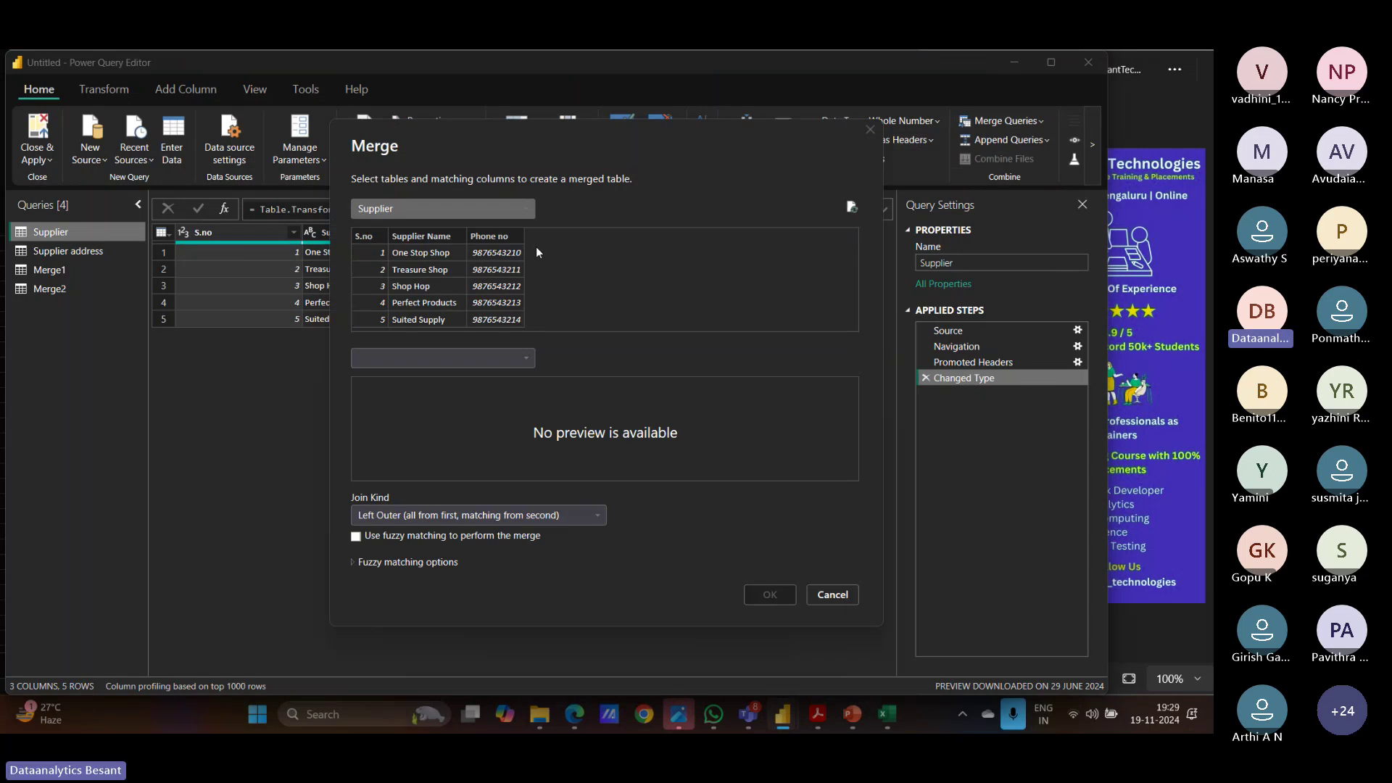
{"action": "left_click", "coordinate": [490, 209]}
{"action": "left_click", "coordinate": [454, 278]}
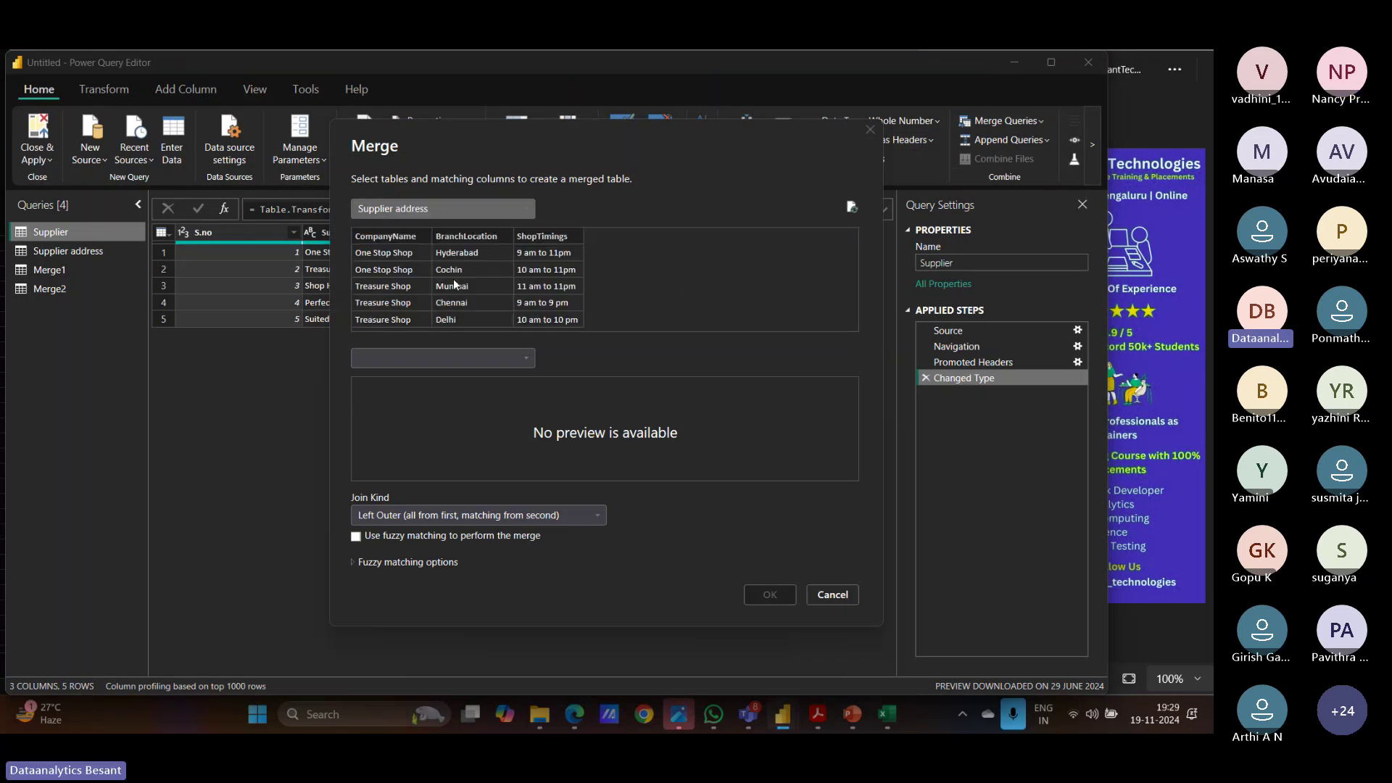
{"action": "left_click", "coordinate": [526, 359]}
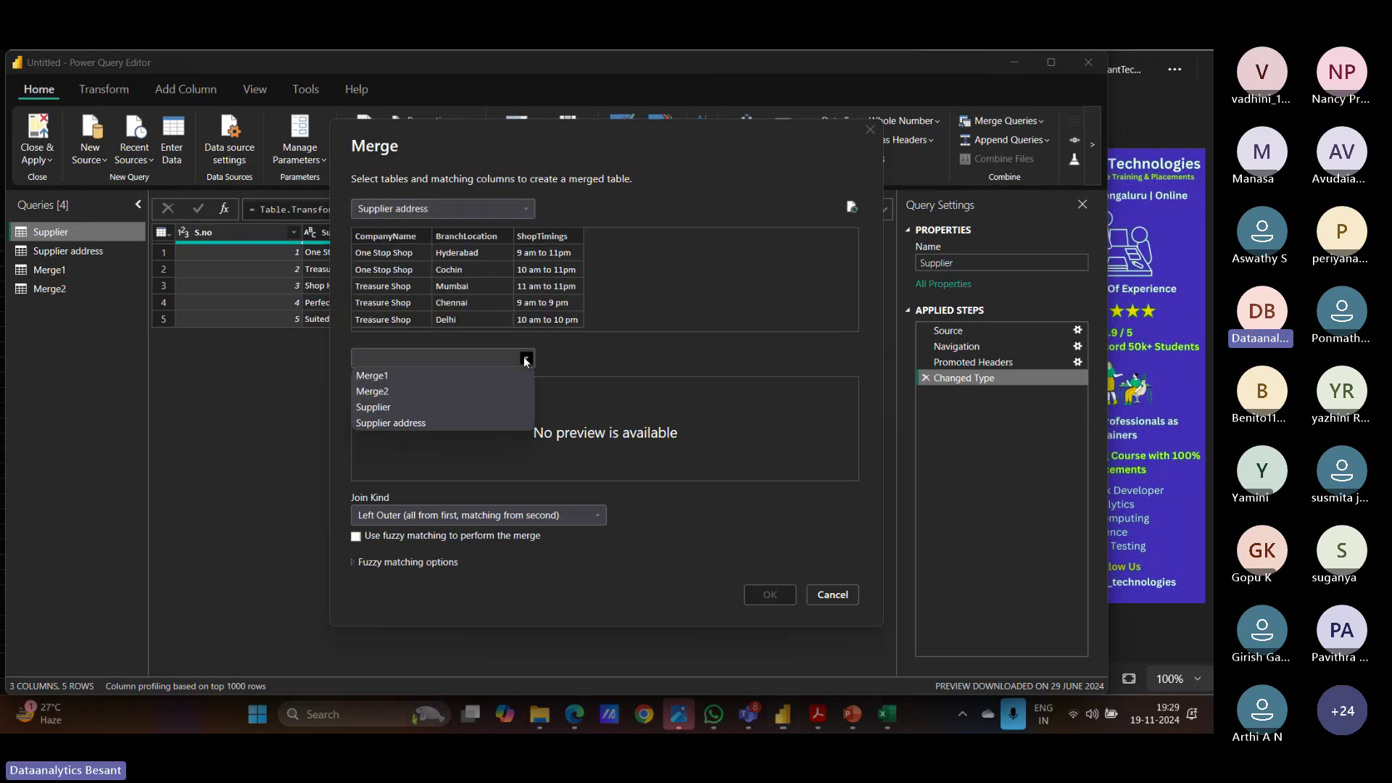
{"action": "left_click", "coordinate": [493, 407]}
{"action": "left_click", "coordinate": [384, 236]}
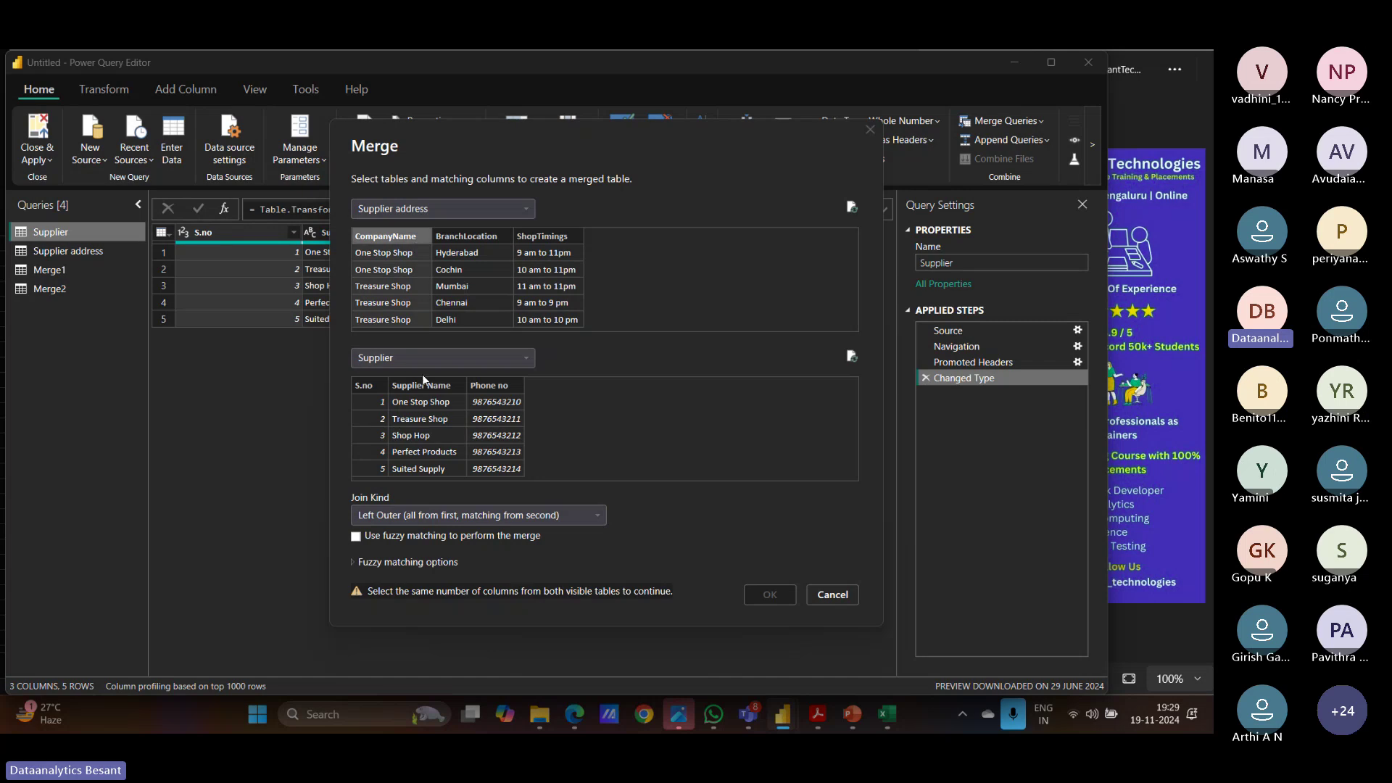
{"action": "left_click", "coordinate": [421, 385]}
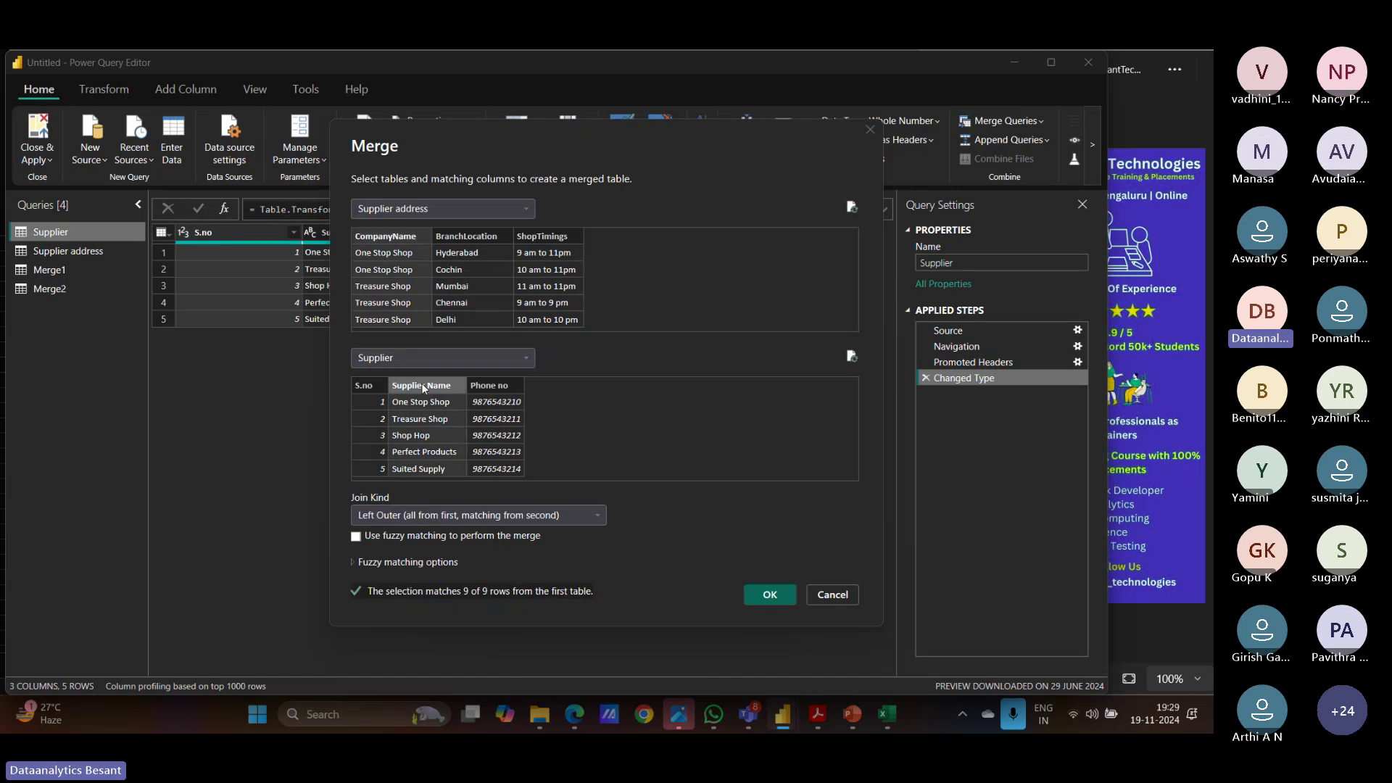
{"action": "left_click", "coordinate": [597, 516]}
{"action": "left_click", "coordinate": [507, 548]}
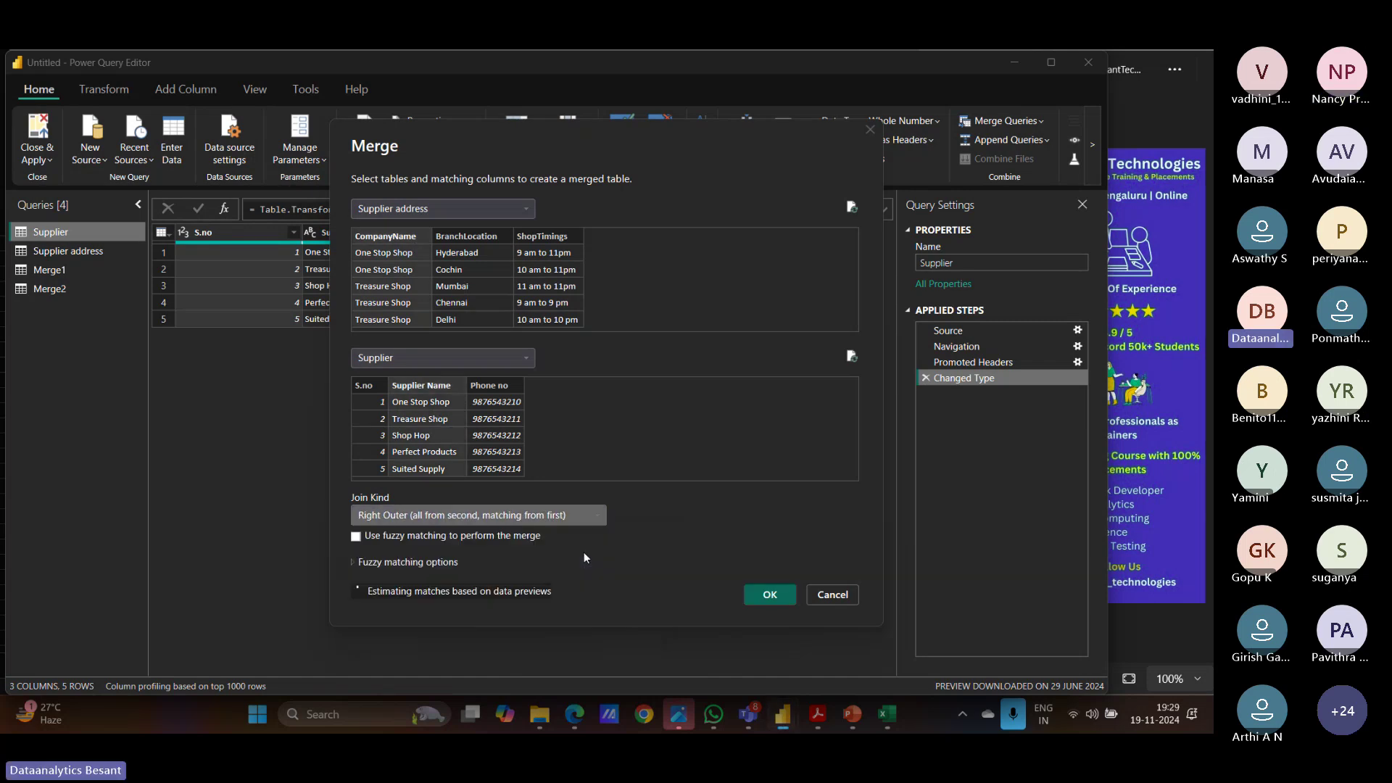
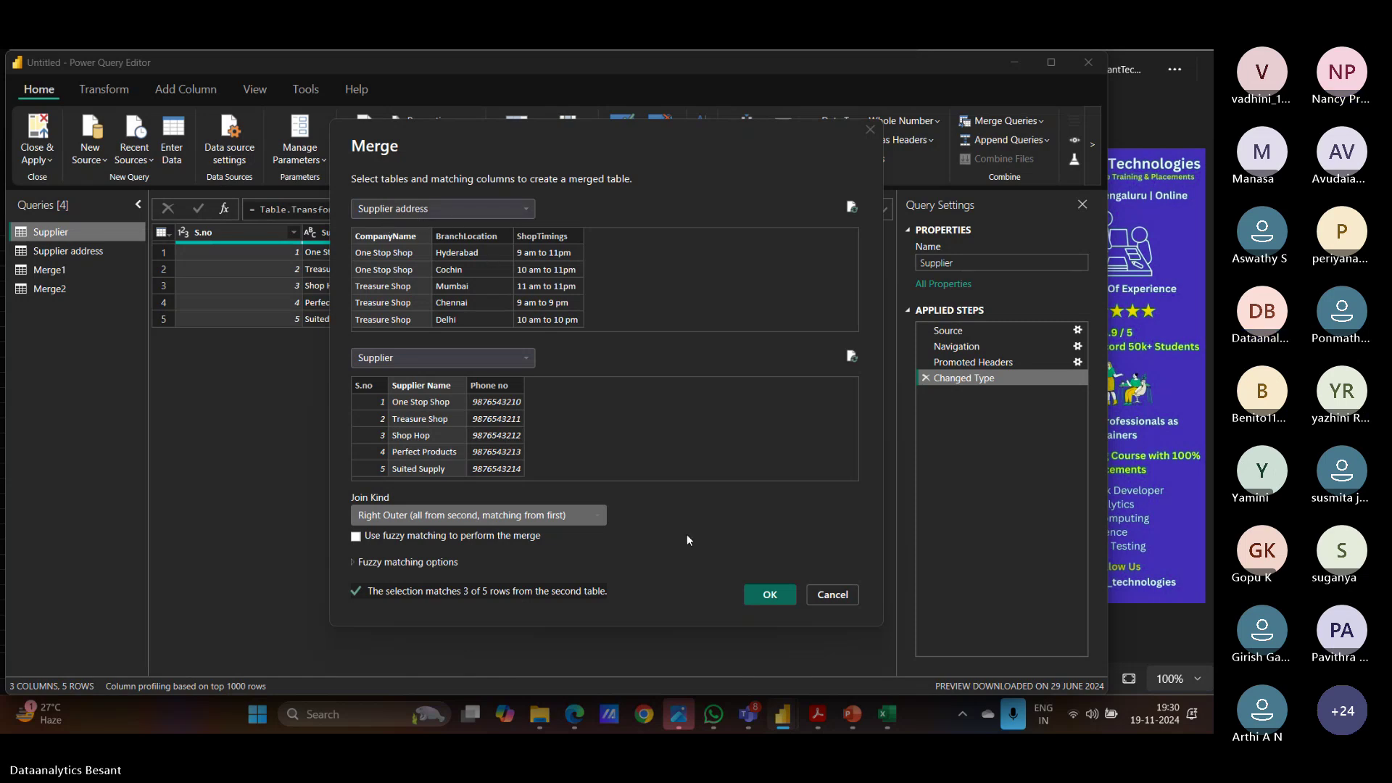
{"action": "left_click", "coordinate": [768, 594]}
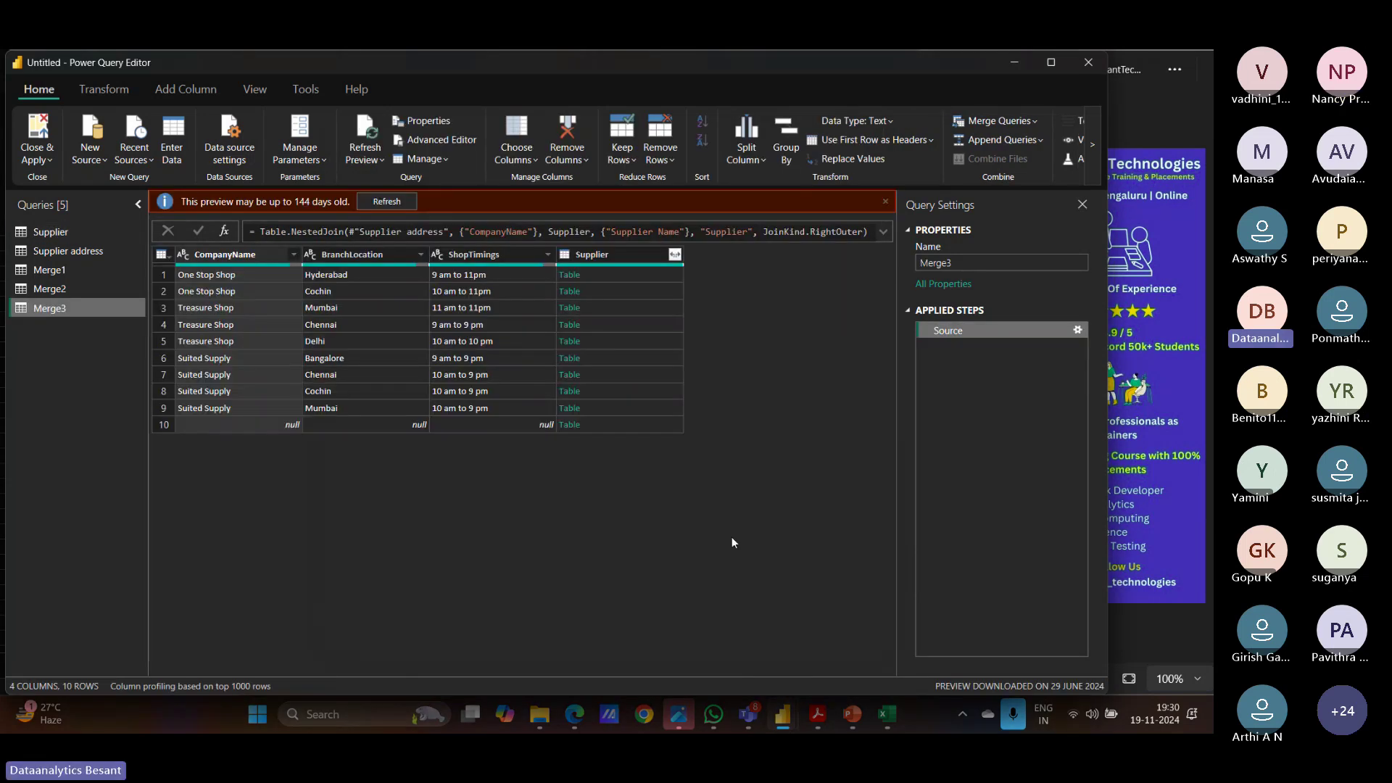
{"action": "left_click", "coordinate": [674, 255]}
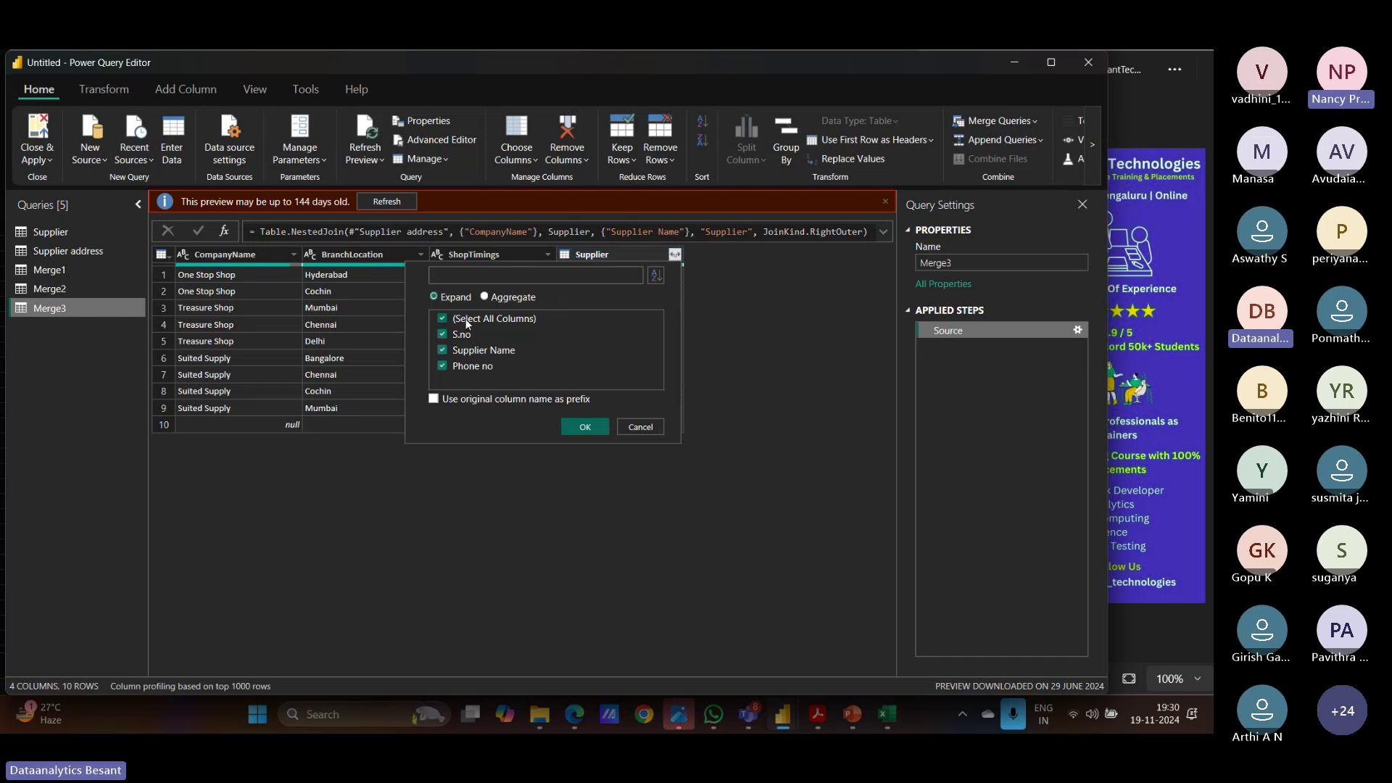
{"action": "left_click", "coordinate": [443, 319]}
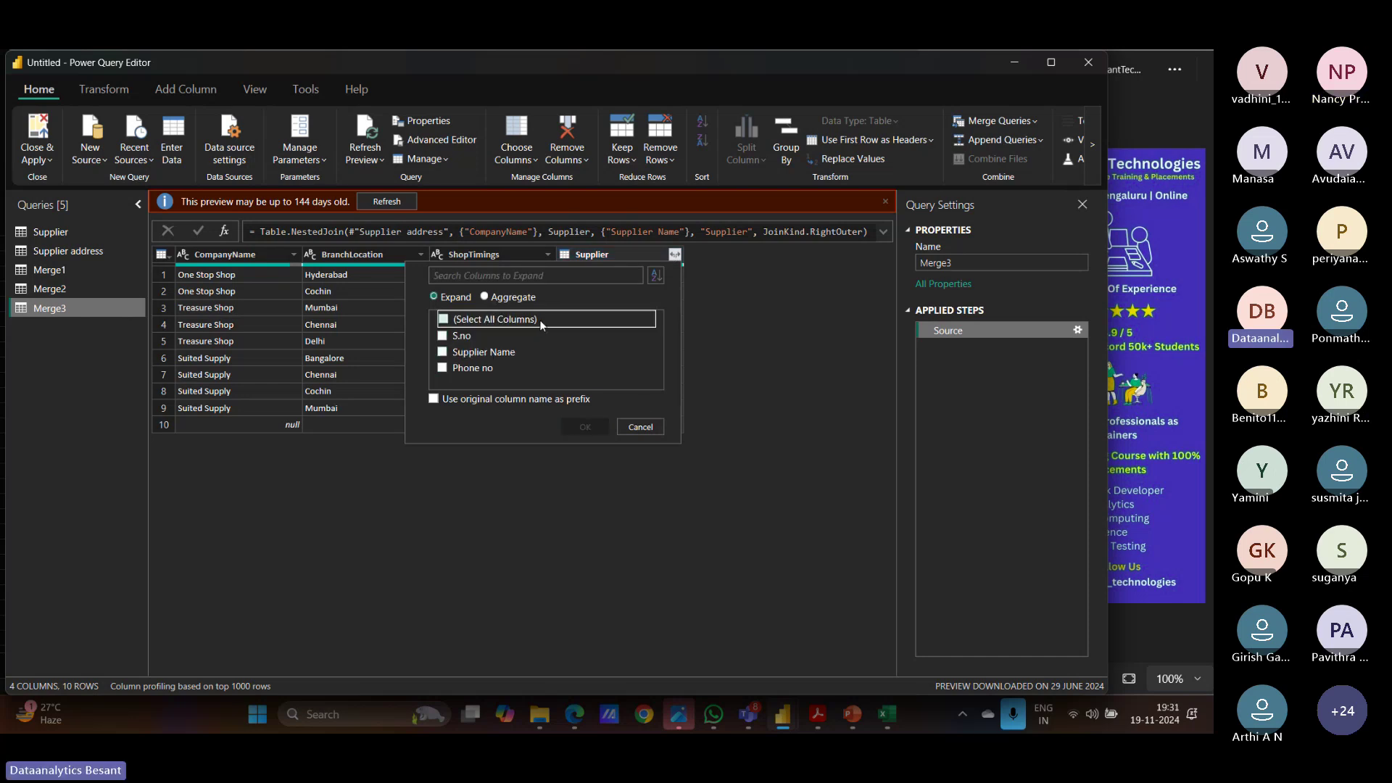
{"action": "left_click", "coordinate": [646, 432]}
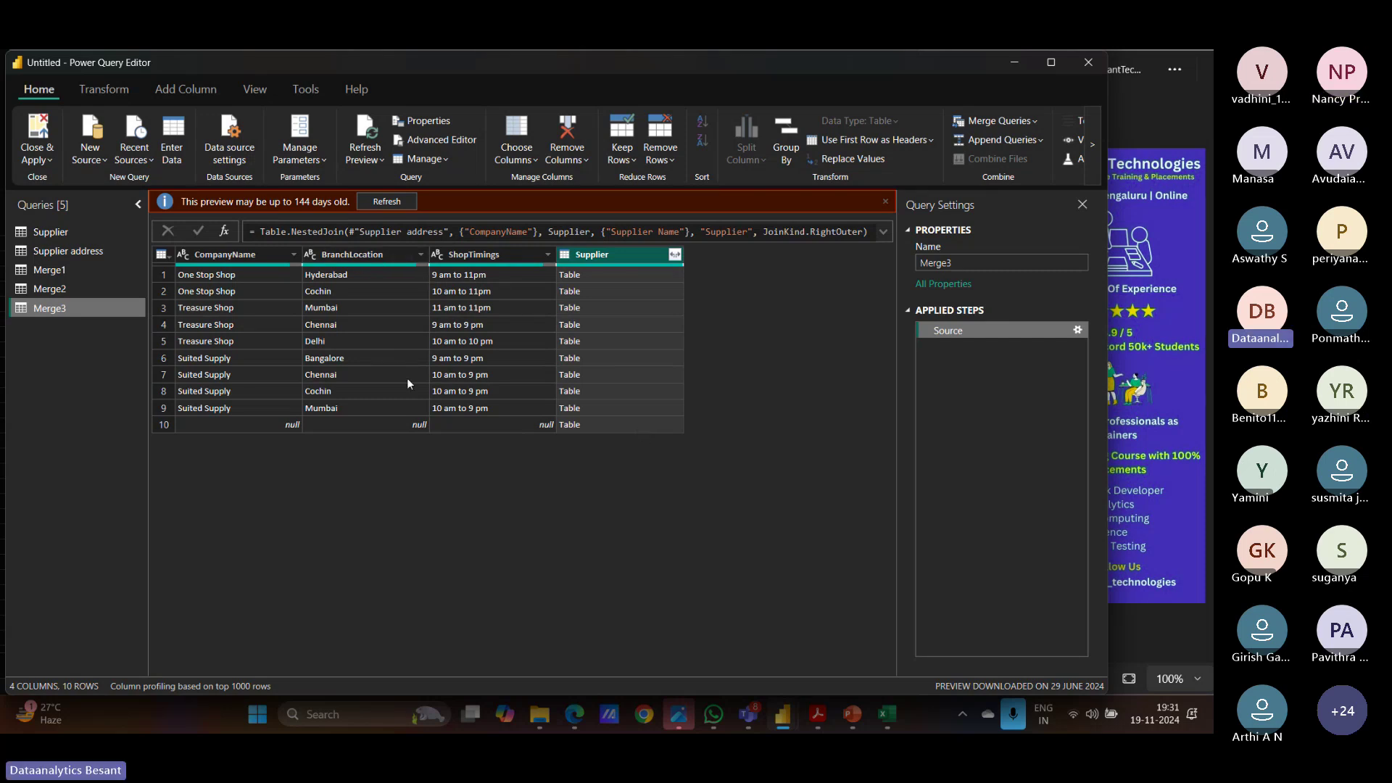
{"action": "left_click", "coordinate": [674, 255]}
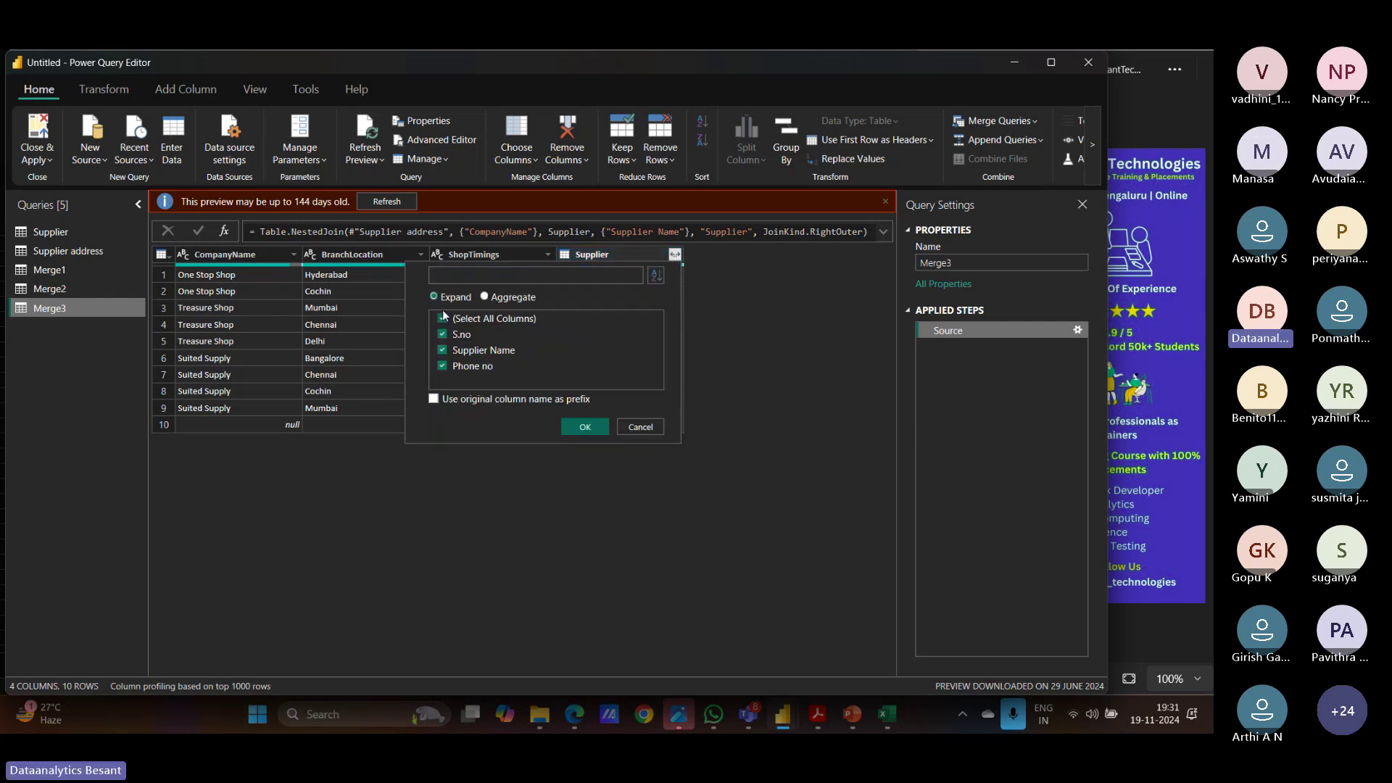
{"action": "left_click", "coordinate": [636, 429]}
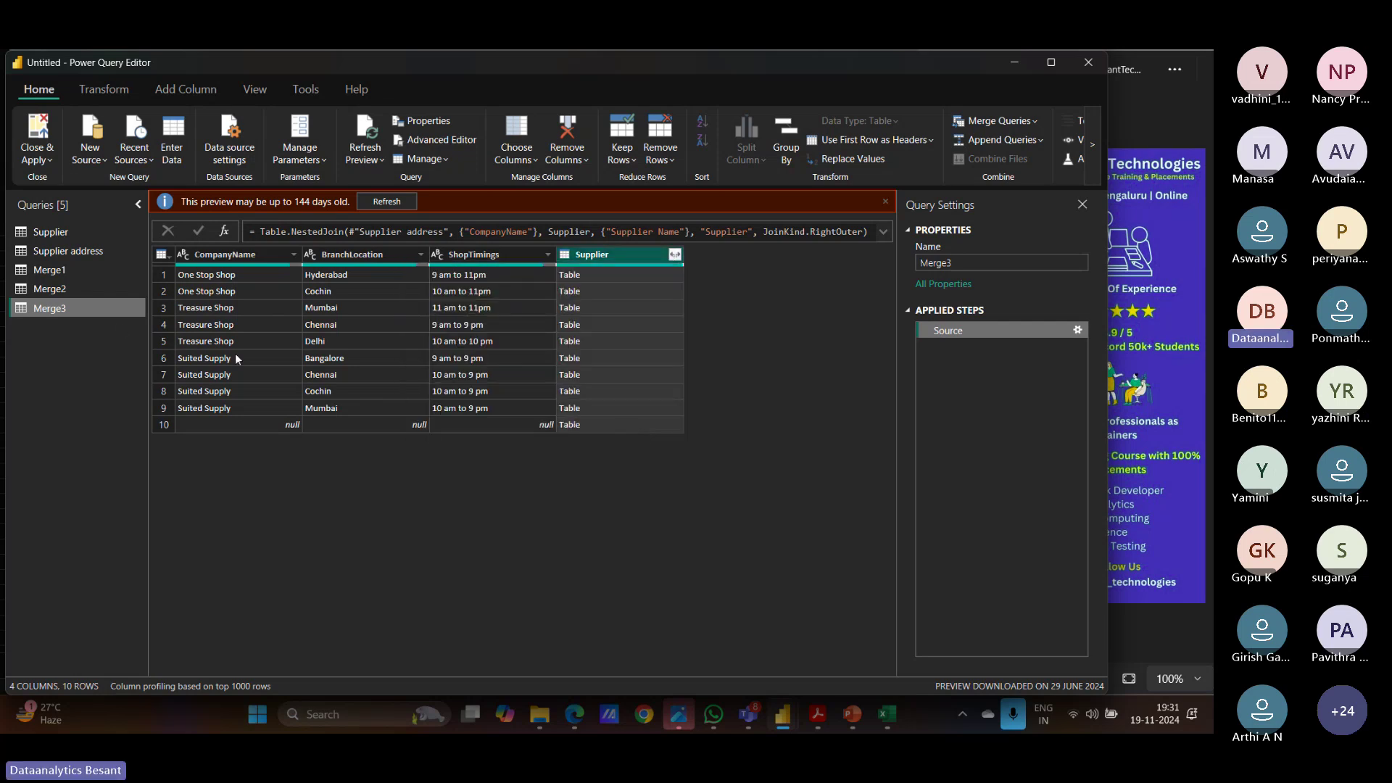
Step: Delete the newly merged right outer join query, Merge3
{"action": "right_click", "coordinate": [55, 310]}
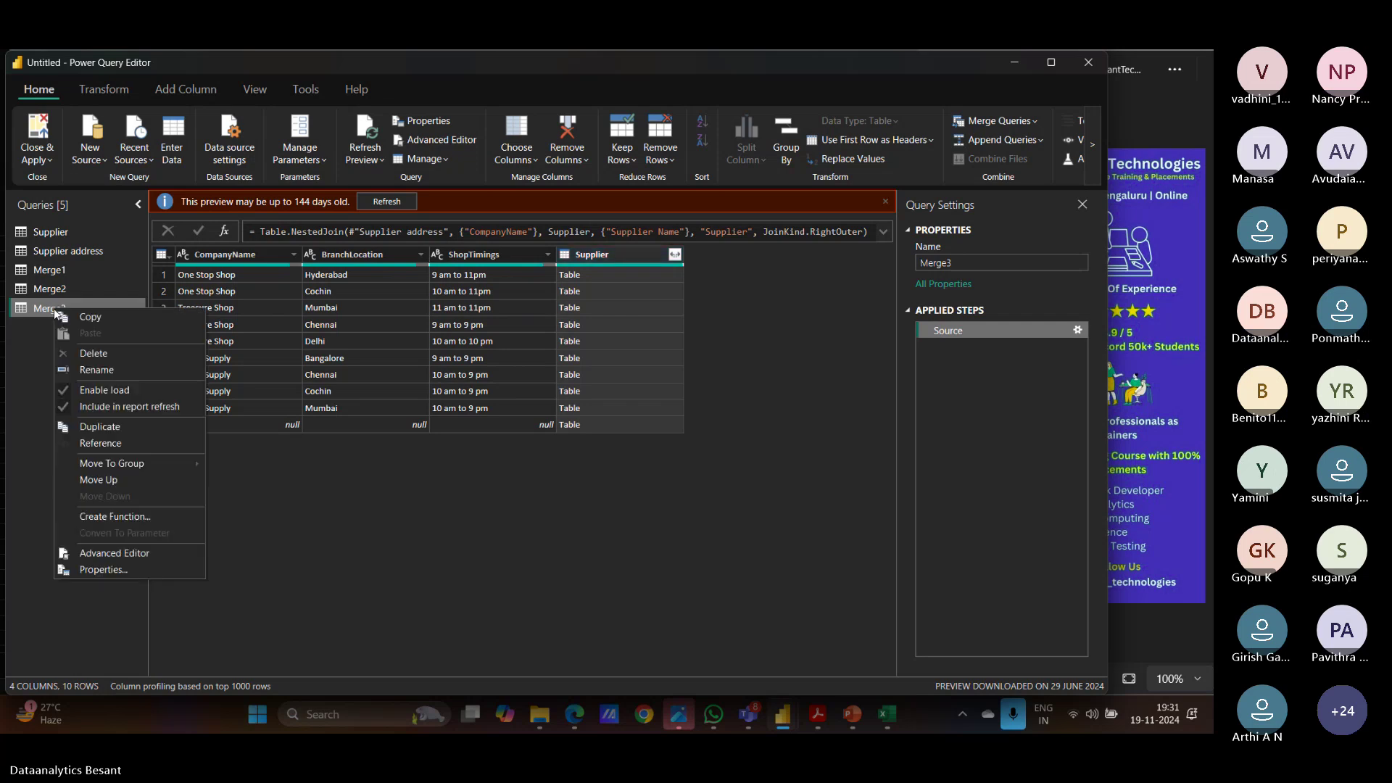
{"action": "left_click", "coordinate": [90, 354]}
{"action": "left_click", "coordinate": [661, 410]}
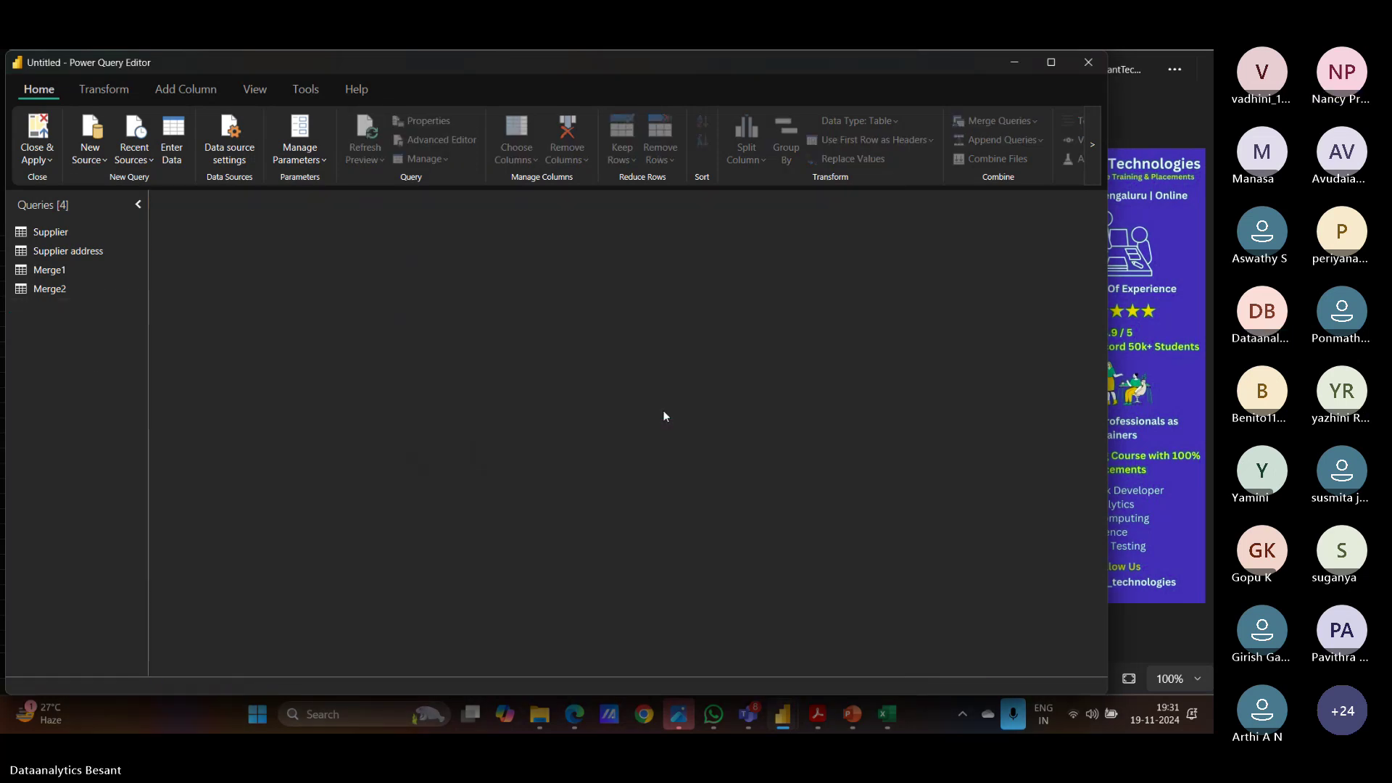
Step: Starting from Merge2, create a new Right Outer merge query with Supplier address first and Supplier second, matching CompanyName to Supplier Name
{"action": "left_click", "coordinate": [56, 294]}
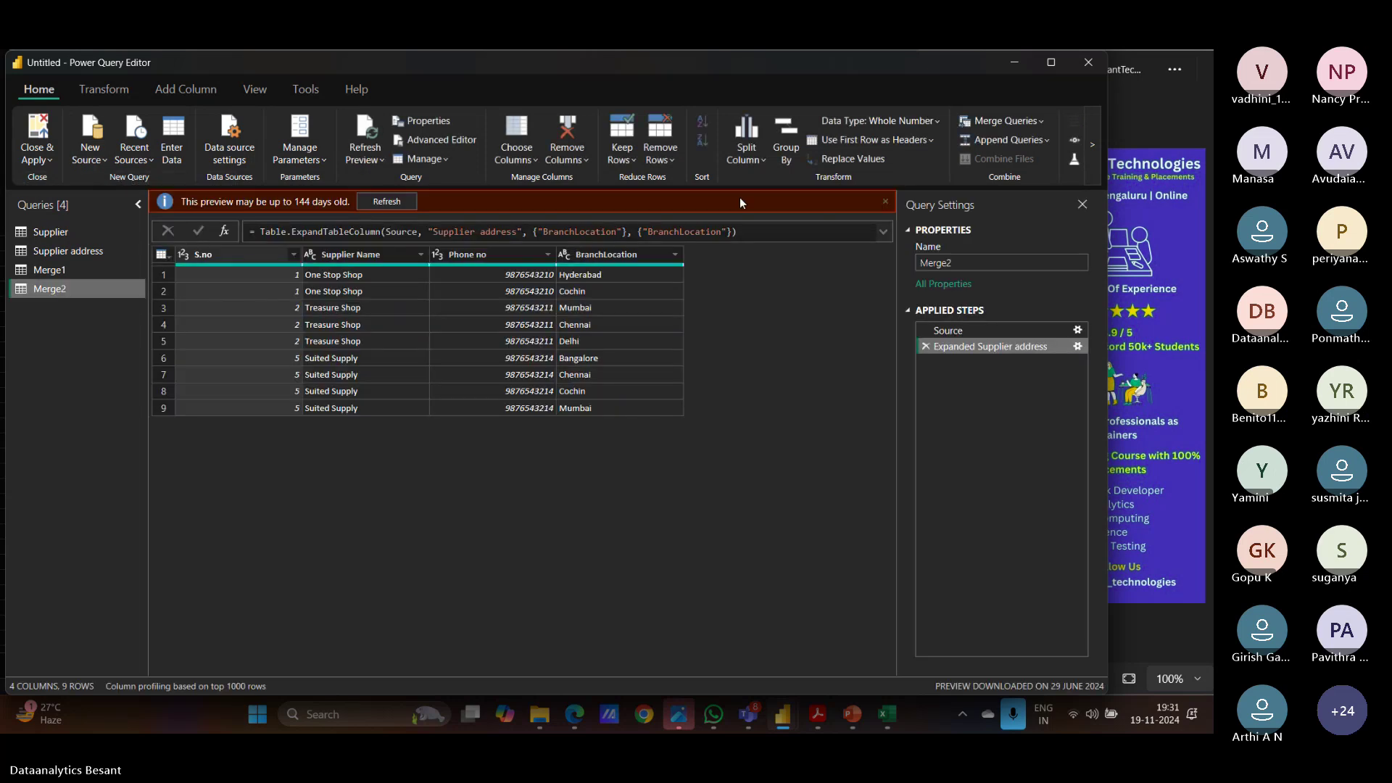
{"action": "left_click", "coordinate": [885, 202]}
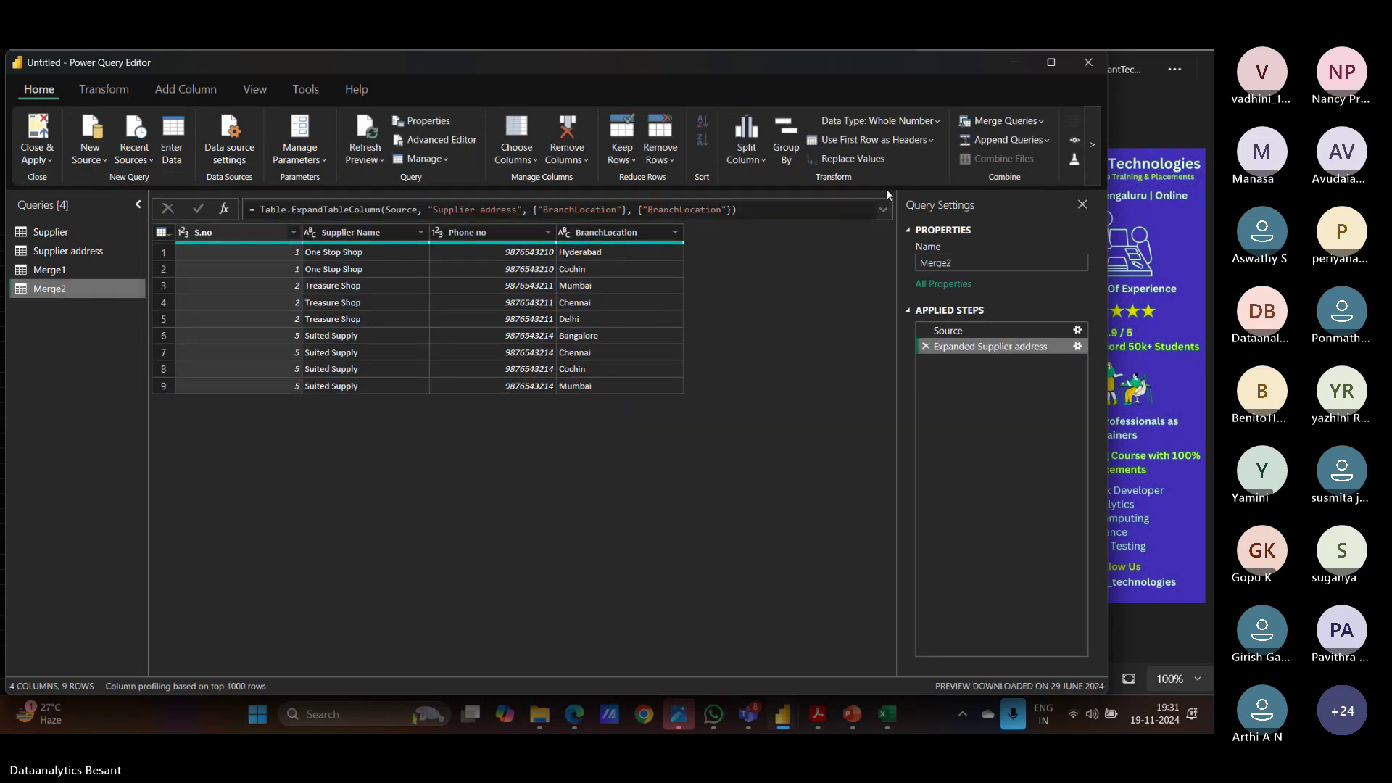
{"action": "left_click", "coordinate": [1042, 120]}
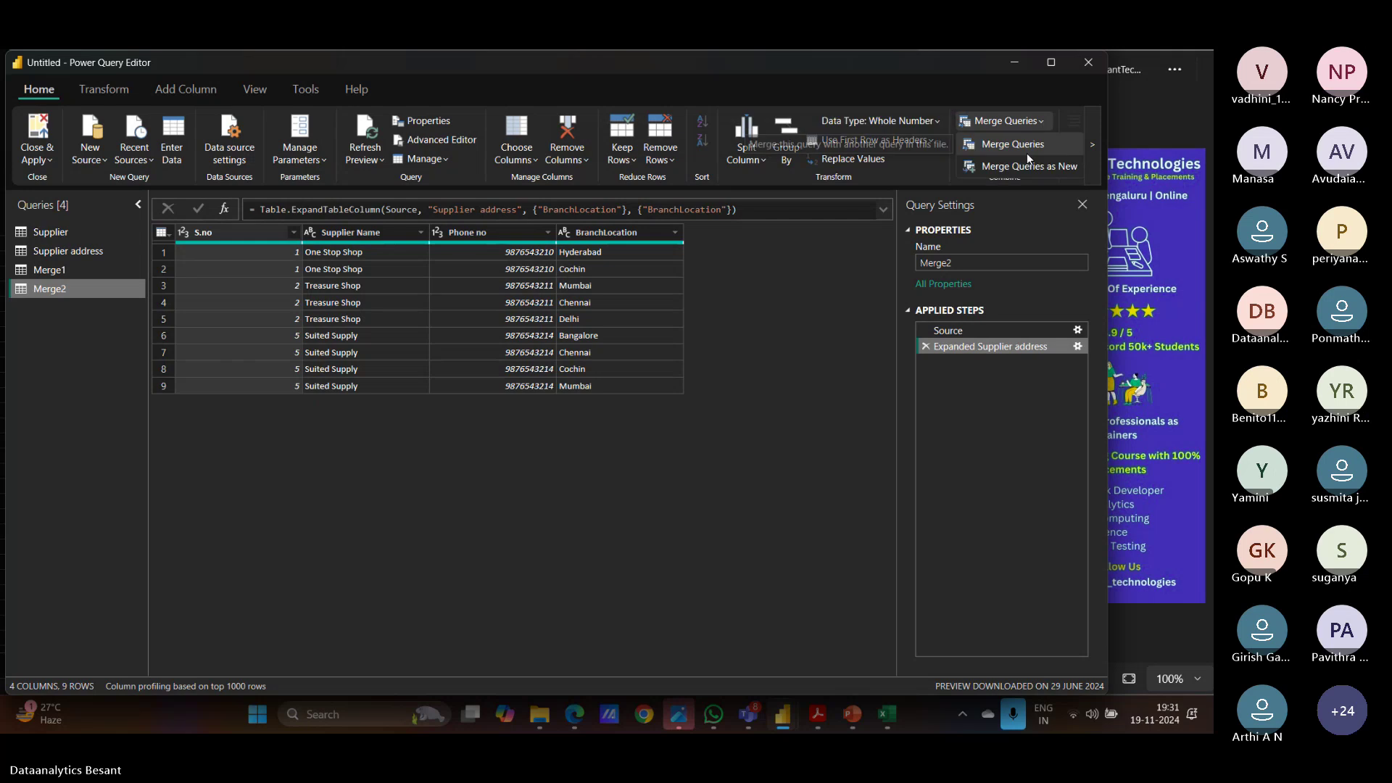
{"action": "left_click", "coordinate": [1027, 162]}
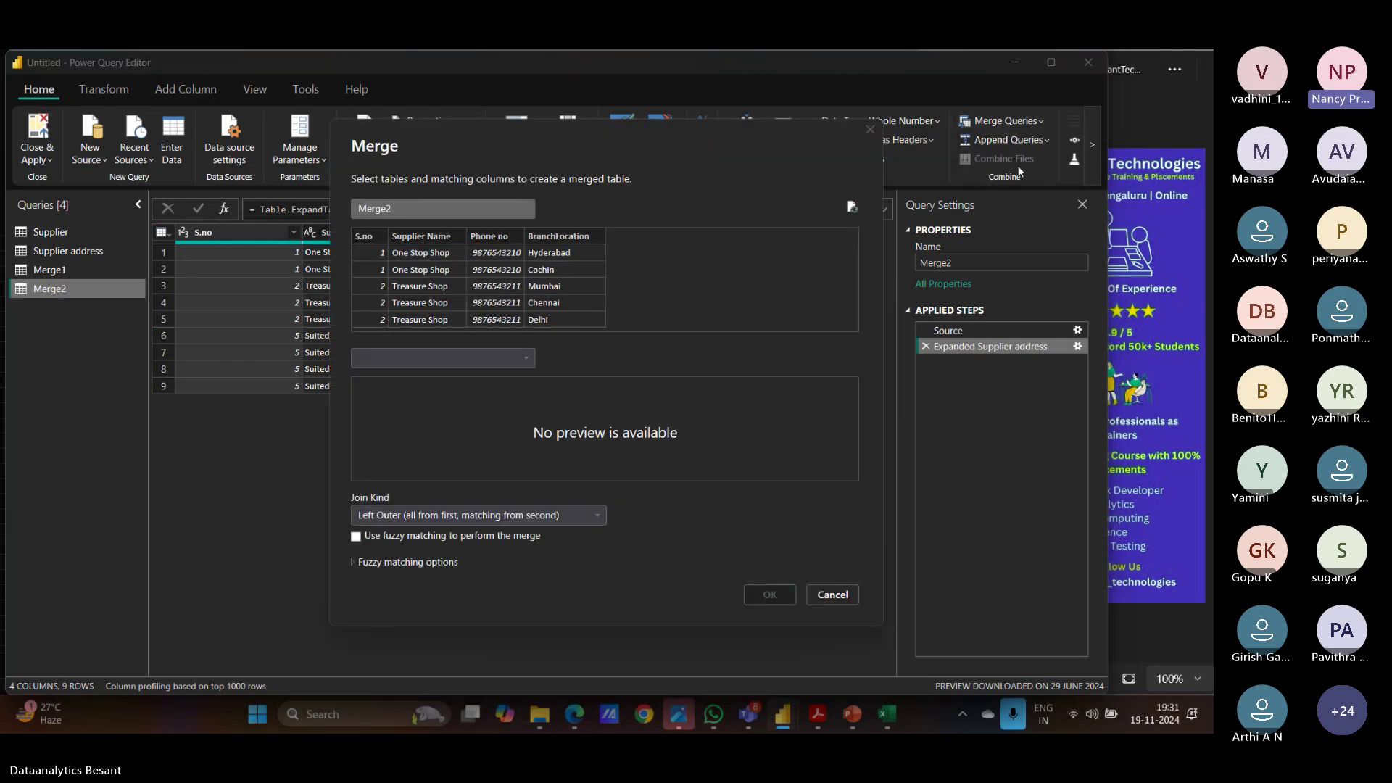
{"action": "left_click", "coordinate": [526, 209]}
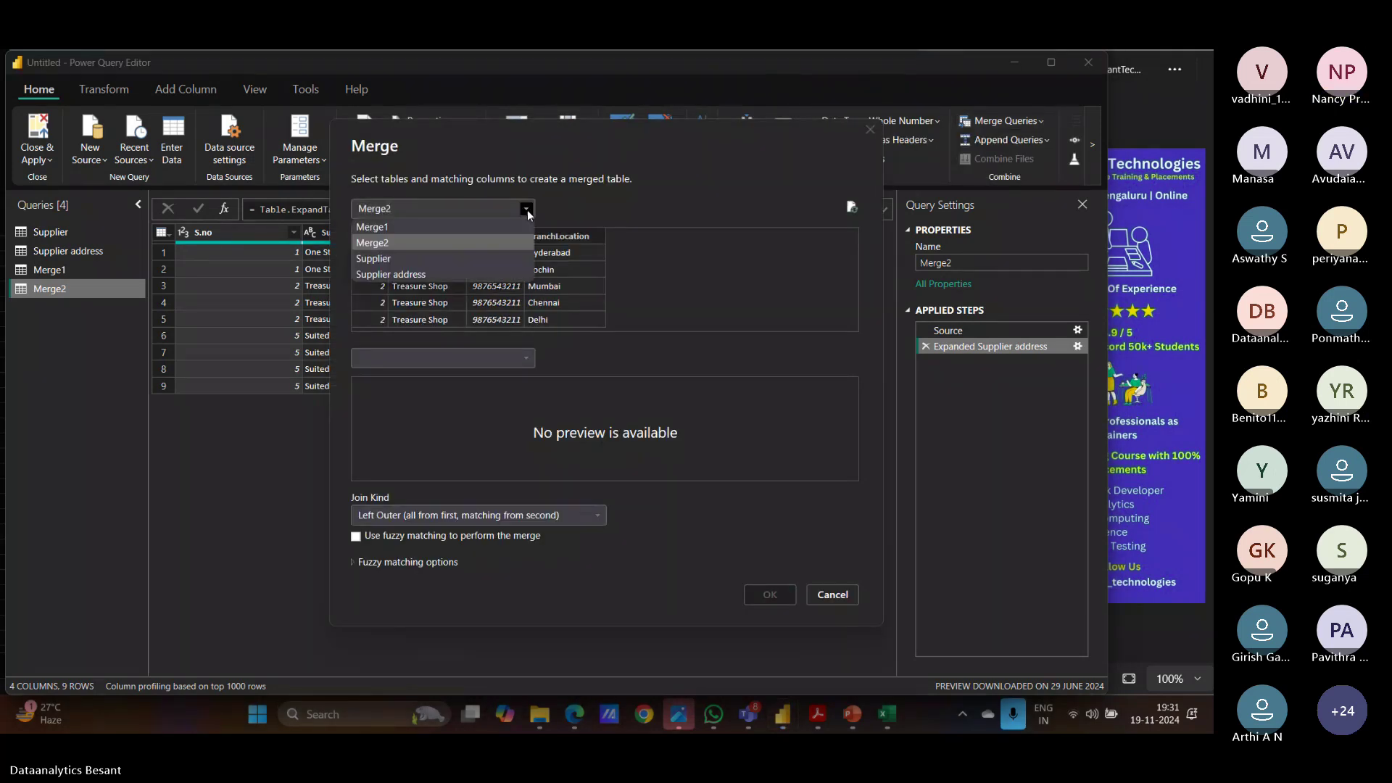
{"action": "left_click", "coordinate": [477, 273]}
{"action": "left_click", "coordinate": [506, 358]}
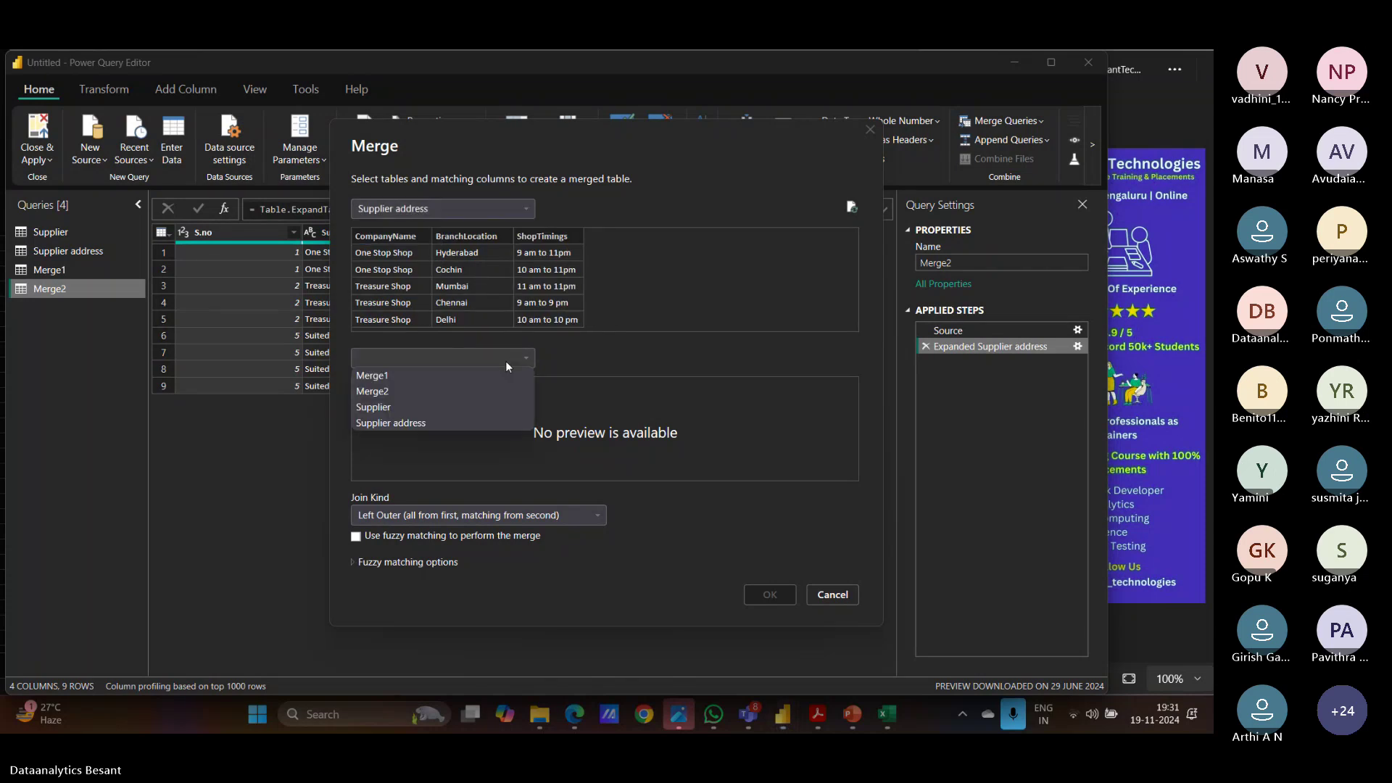
{"action": "left_click", "coordinate": [459, 407]}
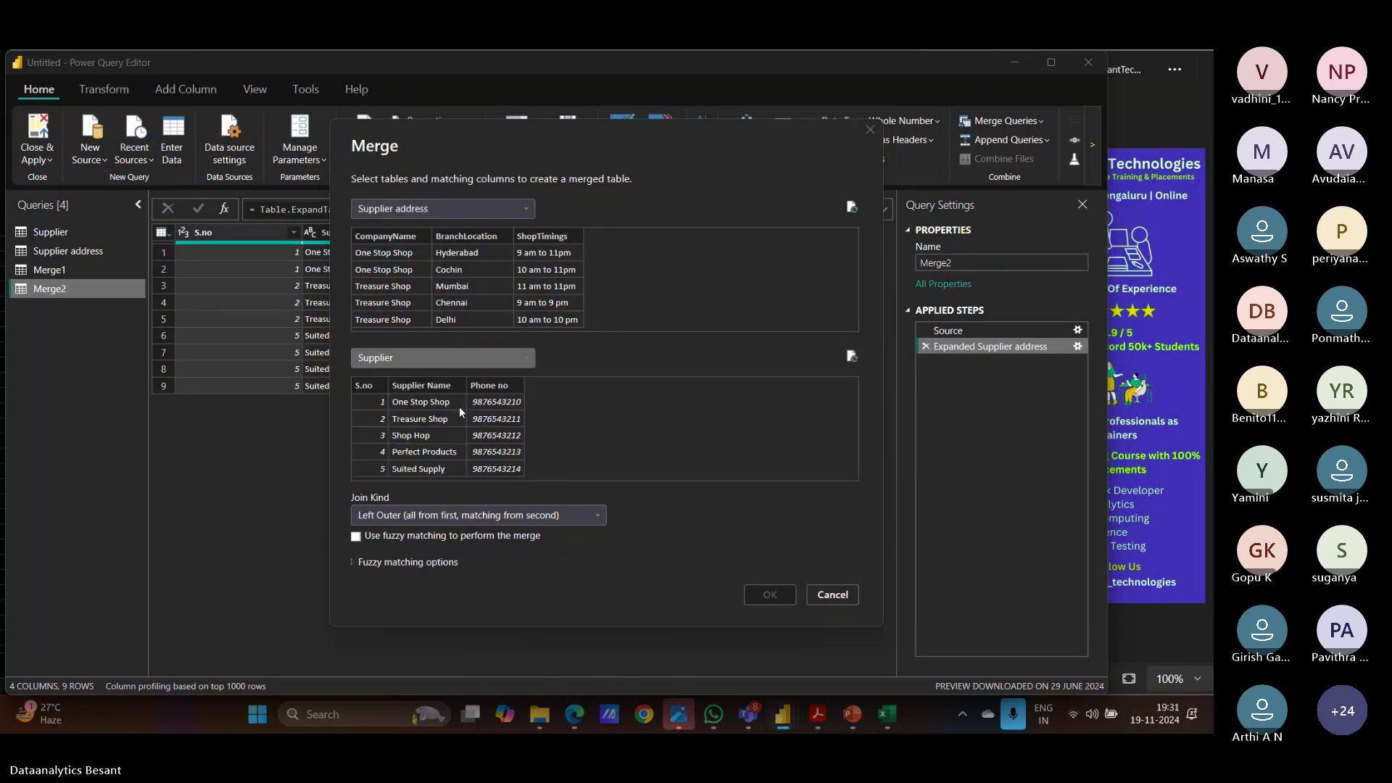
{"action": "left_click", "coordinate": [549, 517]}
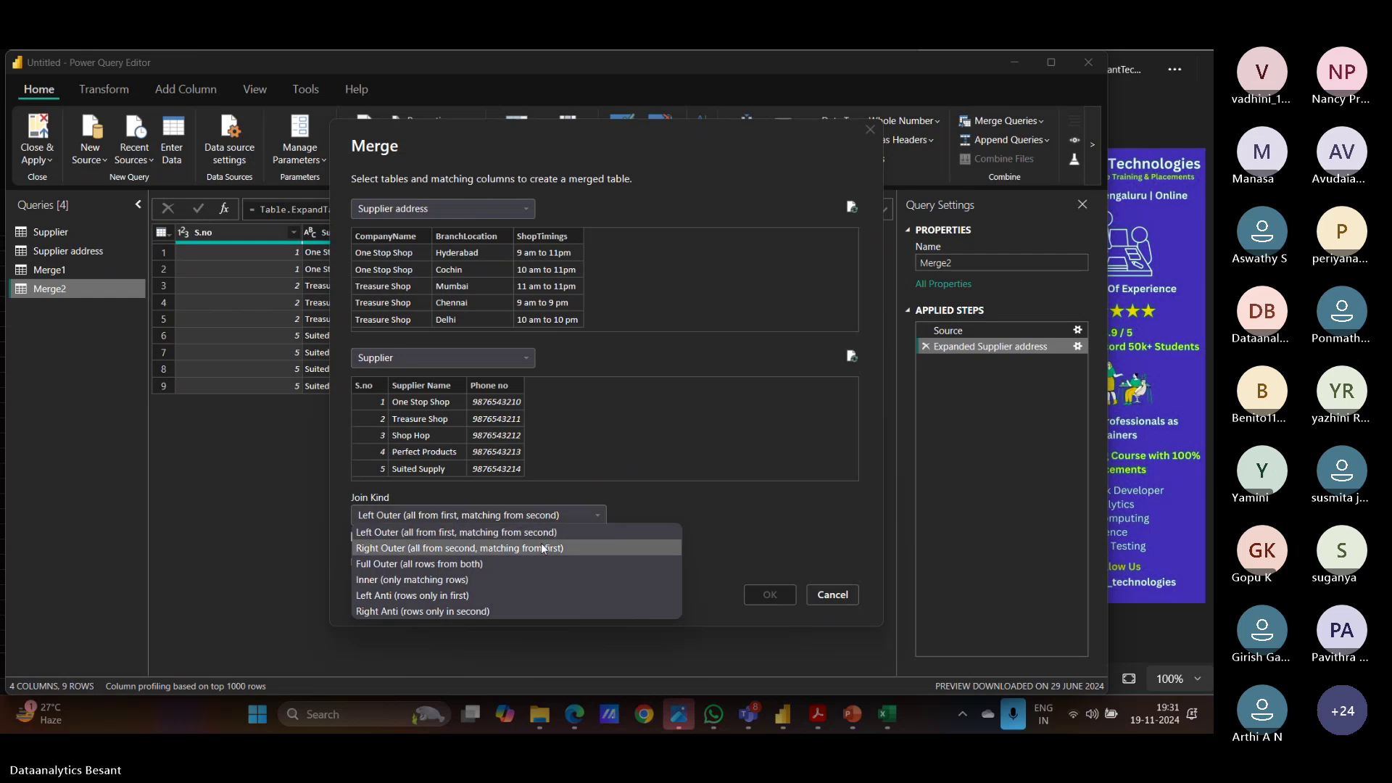
{"action": "left_click", "coordinate": [542, 549]}
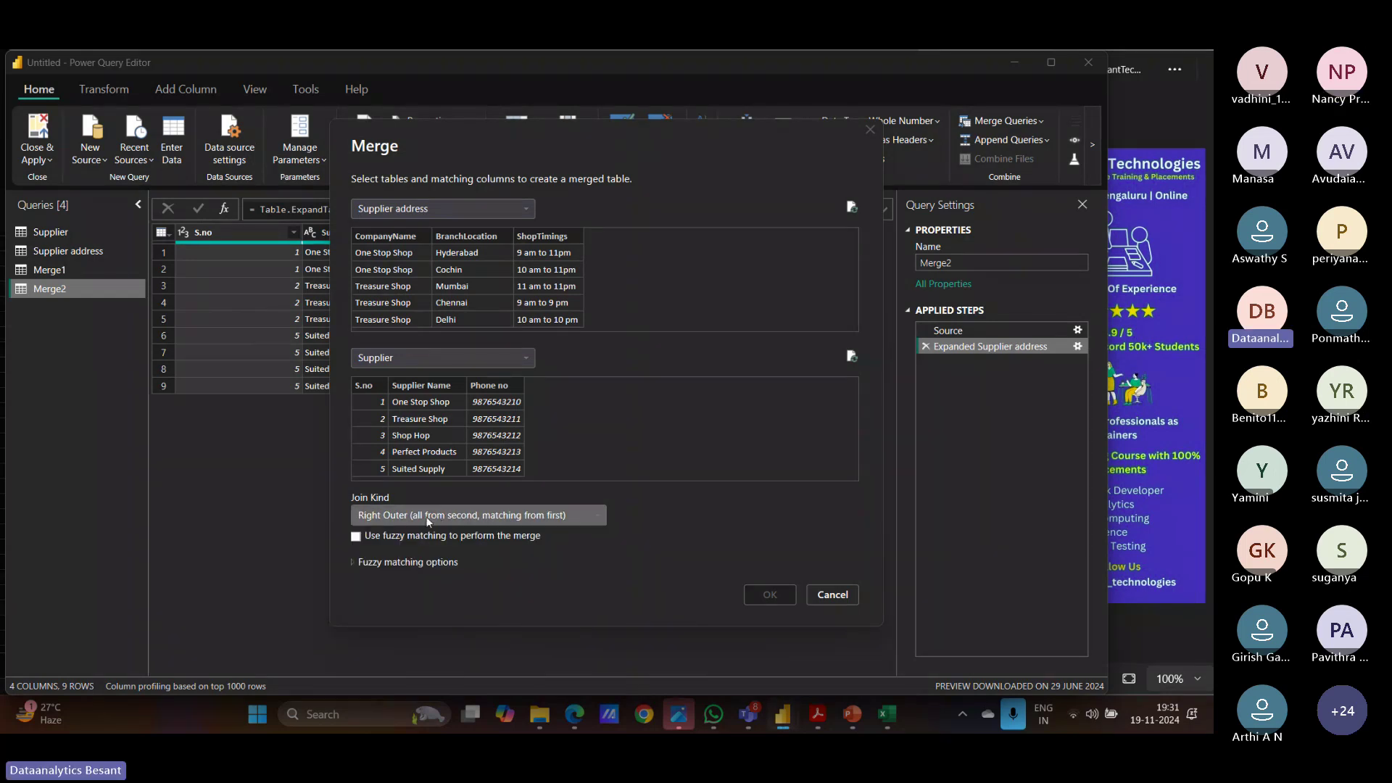
{"action": "left_click", "coordinate": [411, 385]}
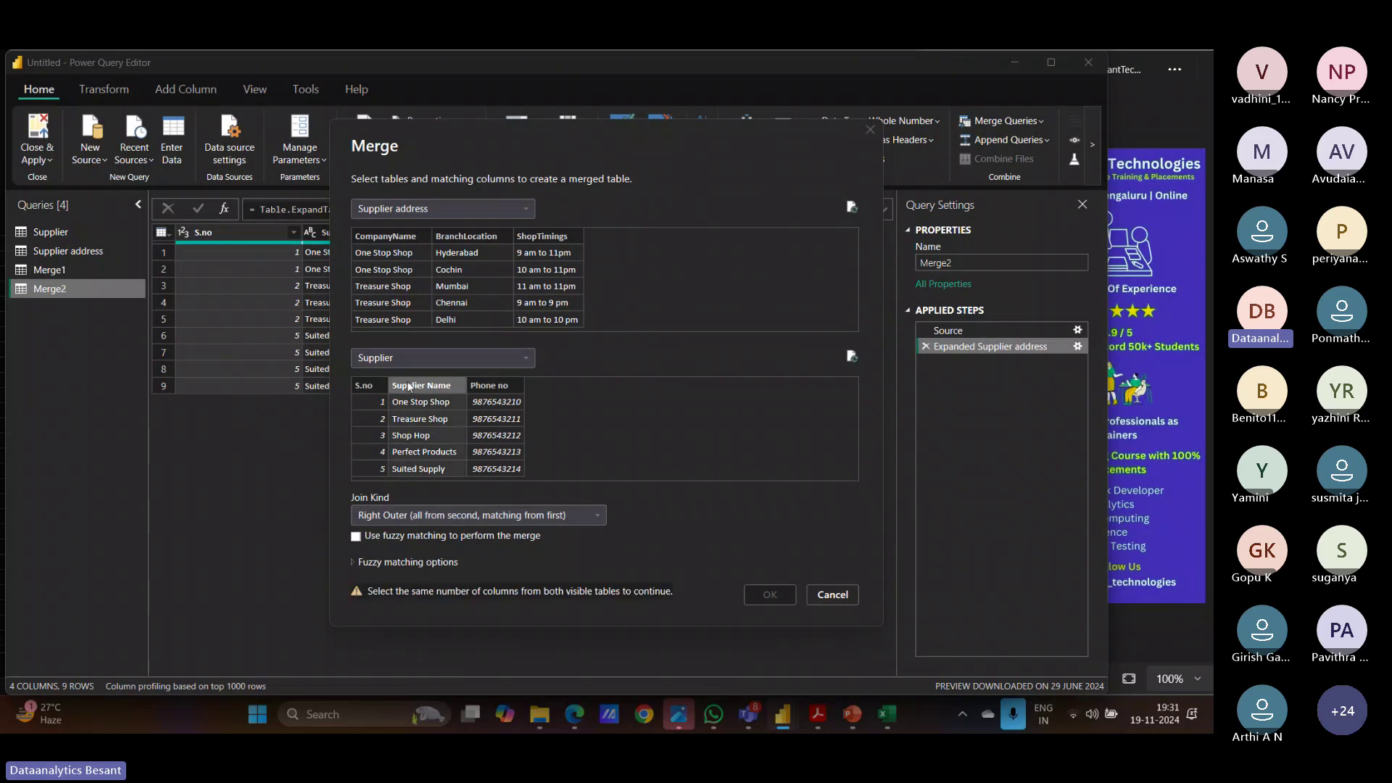
{"action": "left_click", "coordinate": [392, 238]}
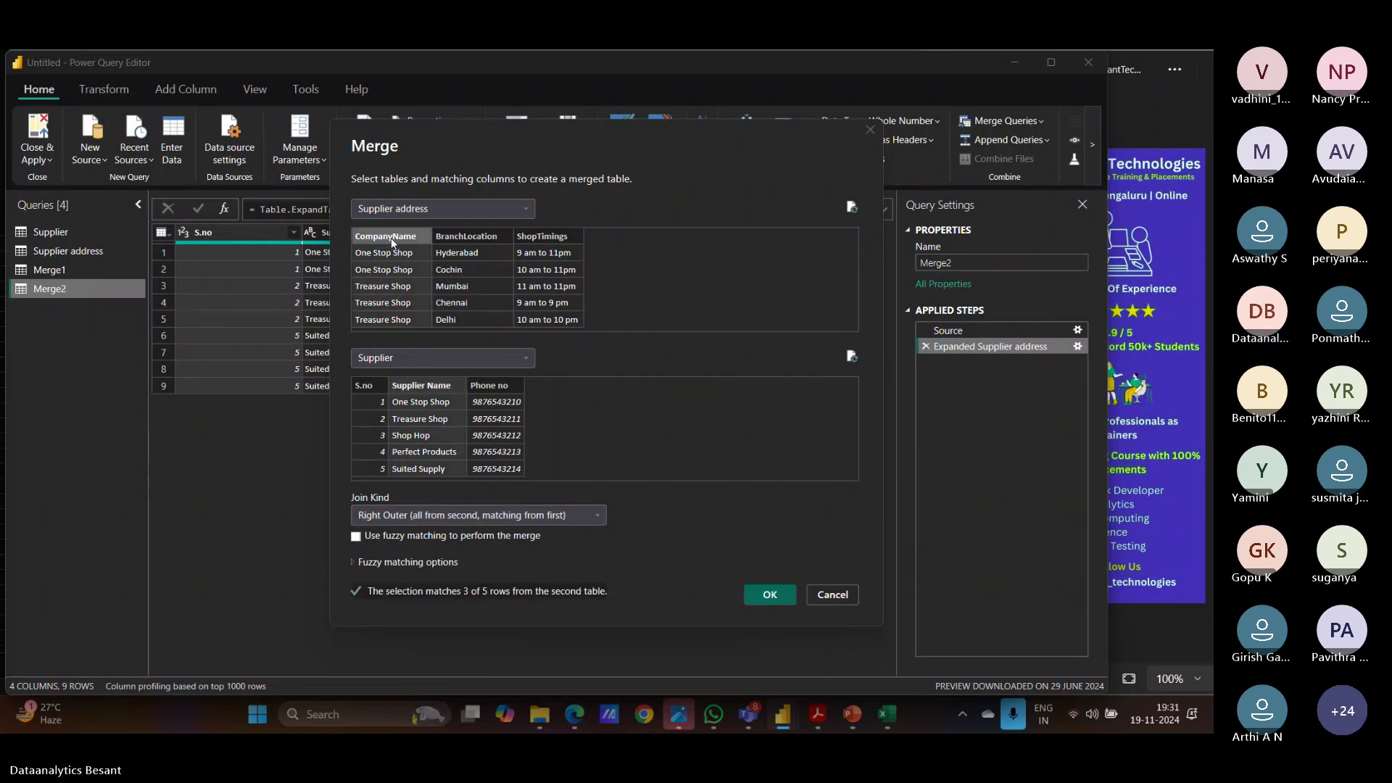
{"action": "left_click", "coordinate": [767, 594]}
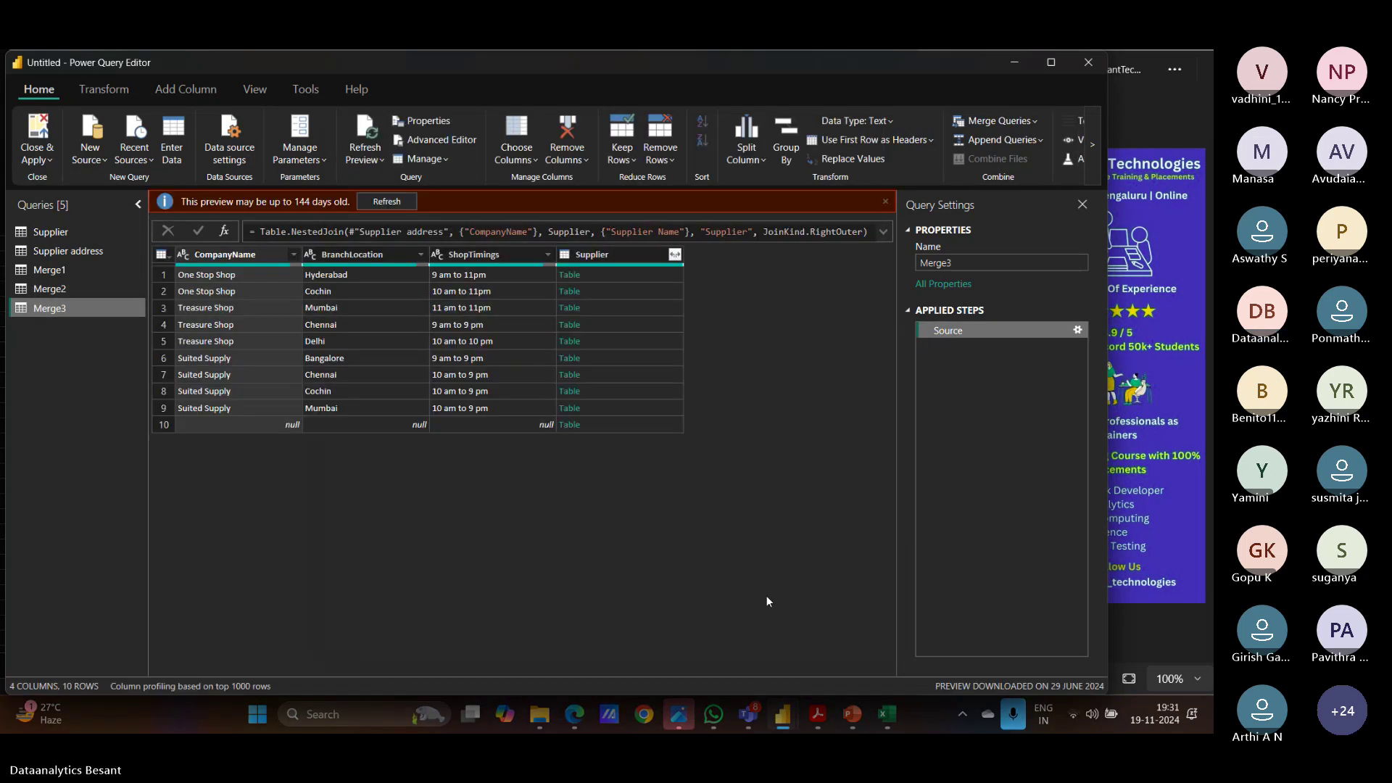
Step: Expand the Supplier column of the right outer join query to Supplier Name only, without the original column name as prefix
{"action": "left_click", "coordinate": [675, 255]}
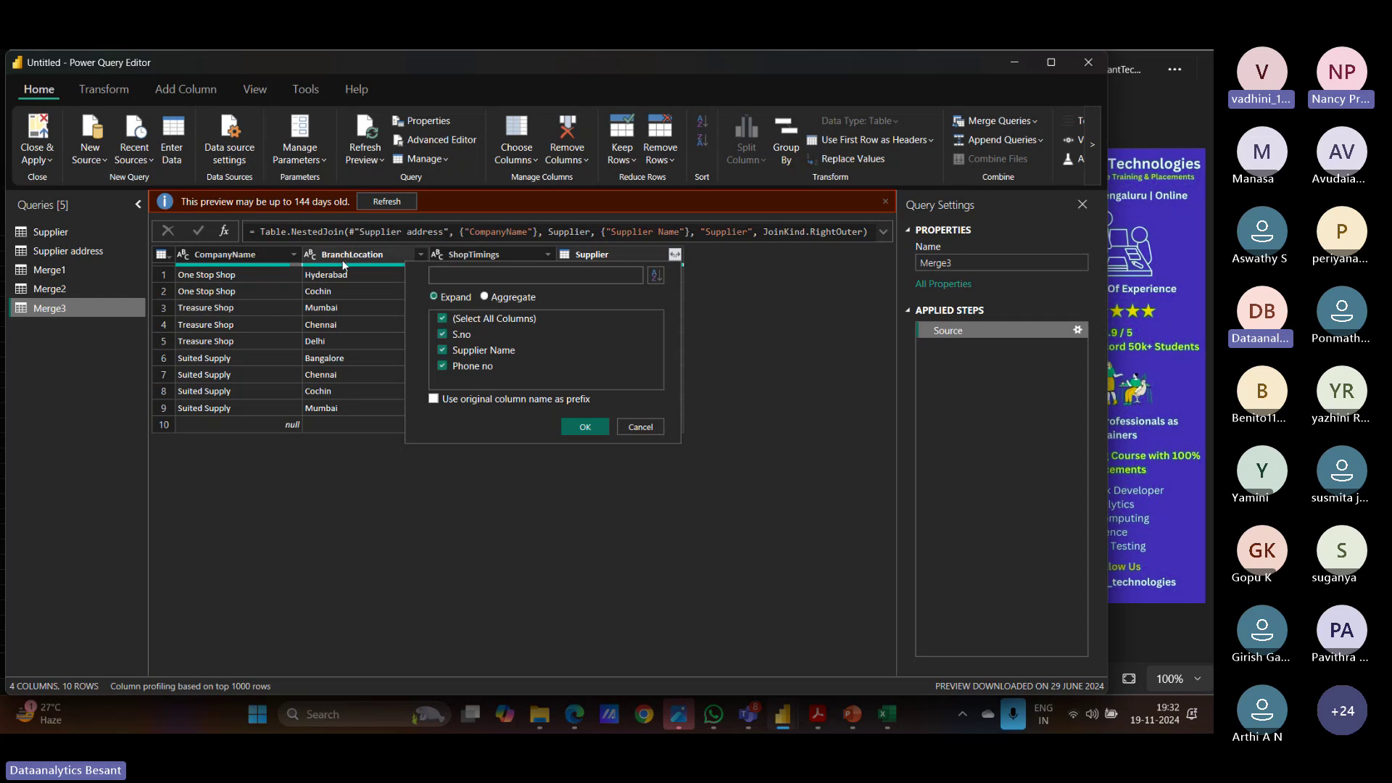
{"action": "left_click", "coordinate": [442, 318]}
{"action": "left_click", "coordinate": [442, 351]}
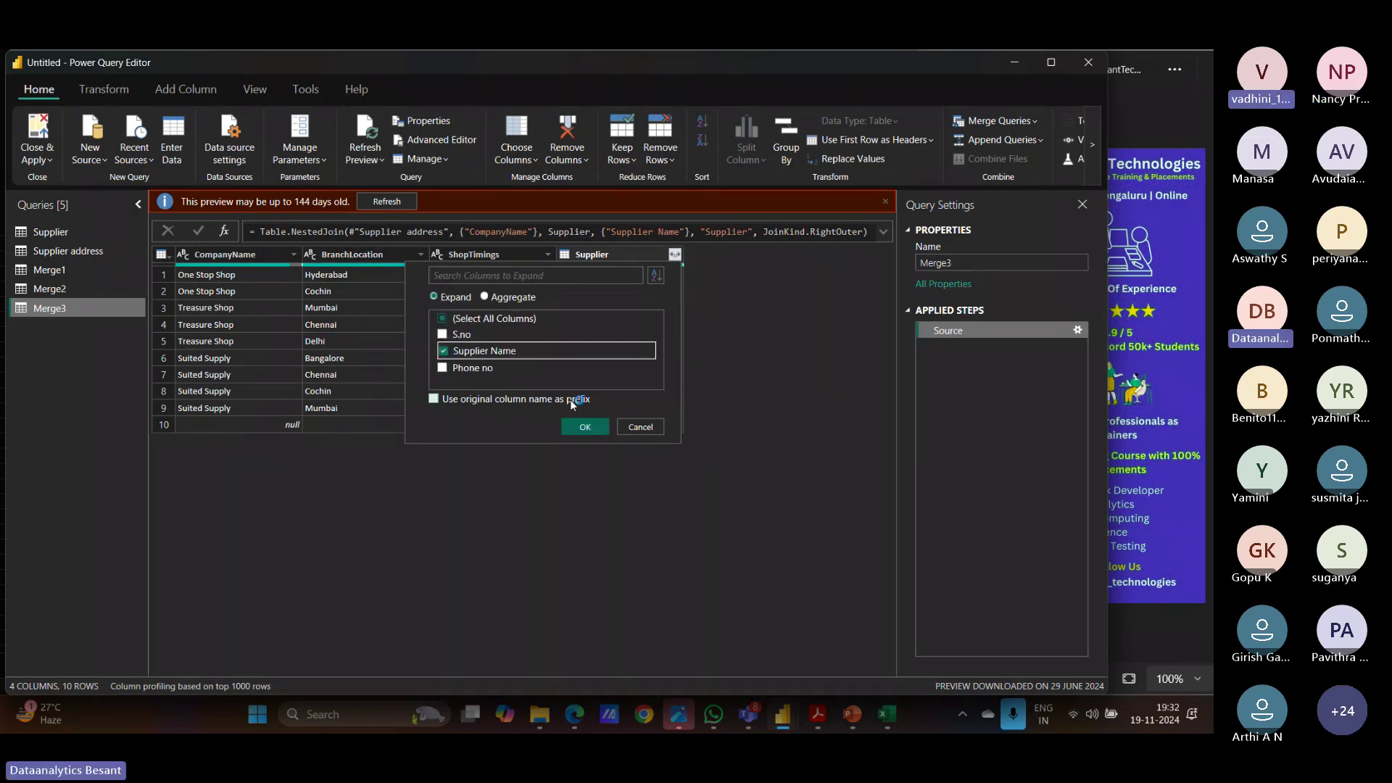
{"action": "left_click", "coordinate": [585, 427]}
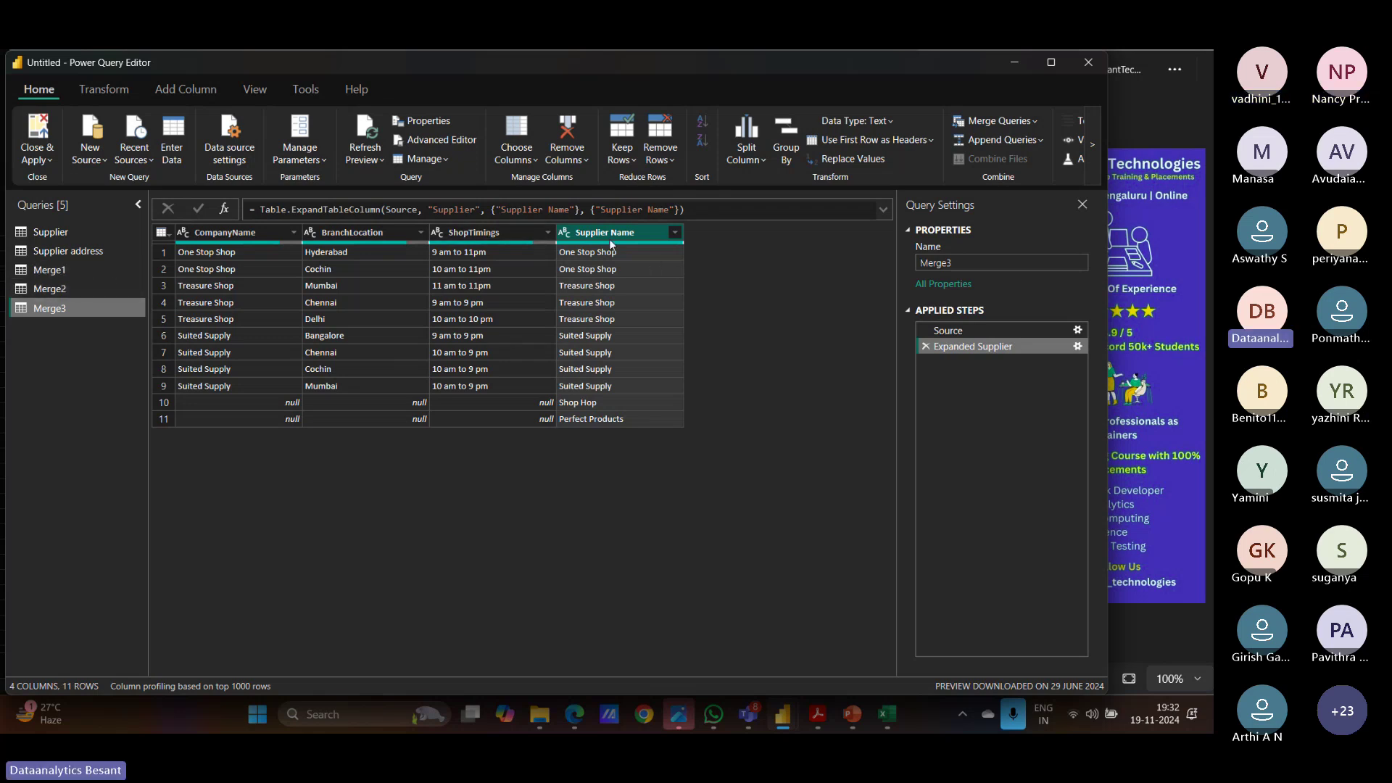
Step: Set up a new merge query with Supplier first and Supplier address second, matching Supplier Name to CompanyName
{"action": "left_click", "coordinate": [77, 268]}
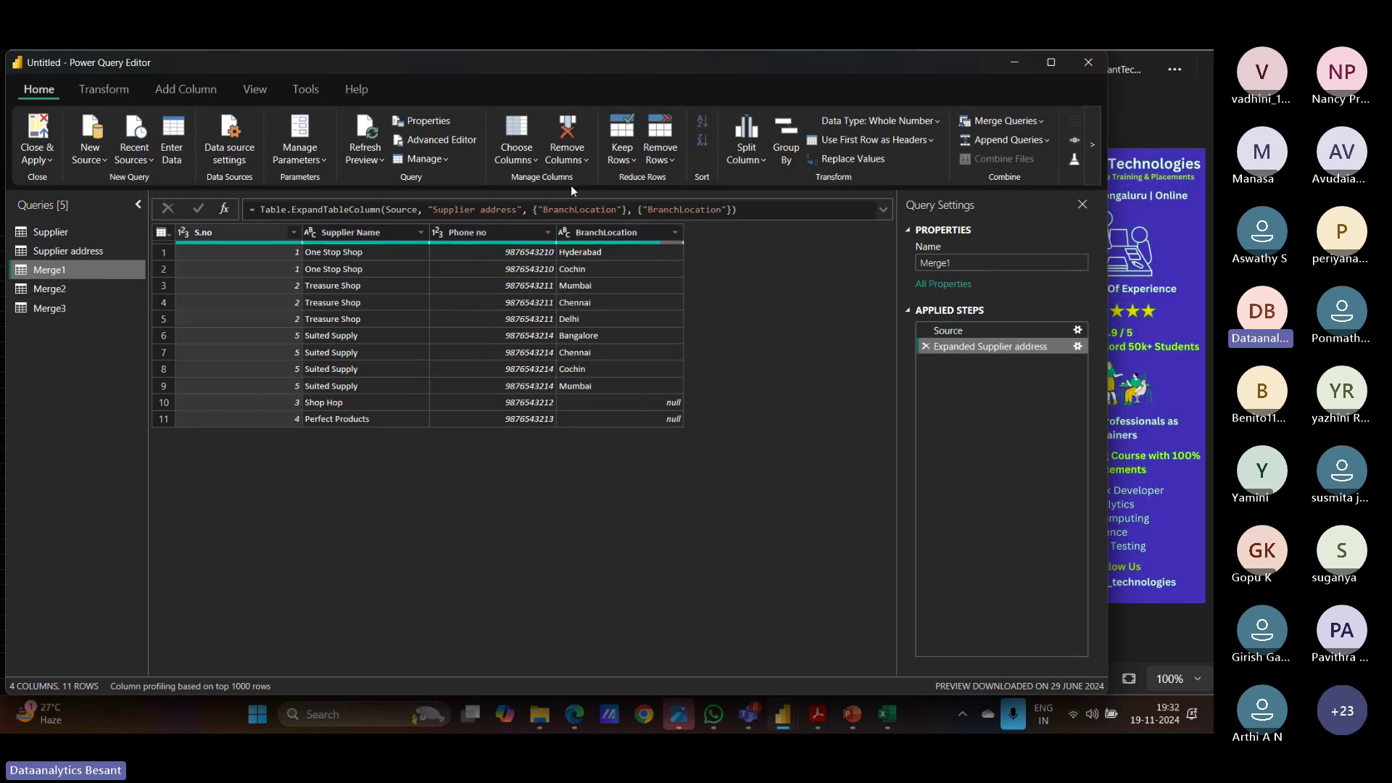
{"action": "left_click", "coordinate": [1037, 121]}
{"action": "left_click", "coordinate": [1034, 165]}
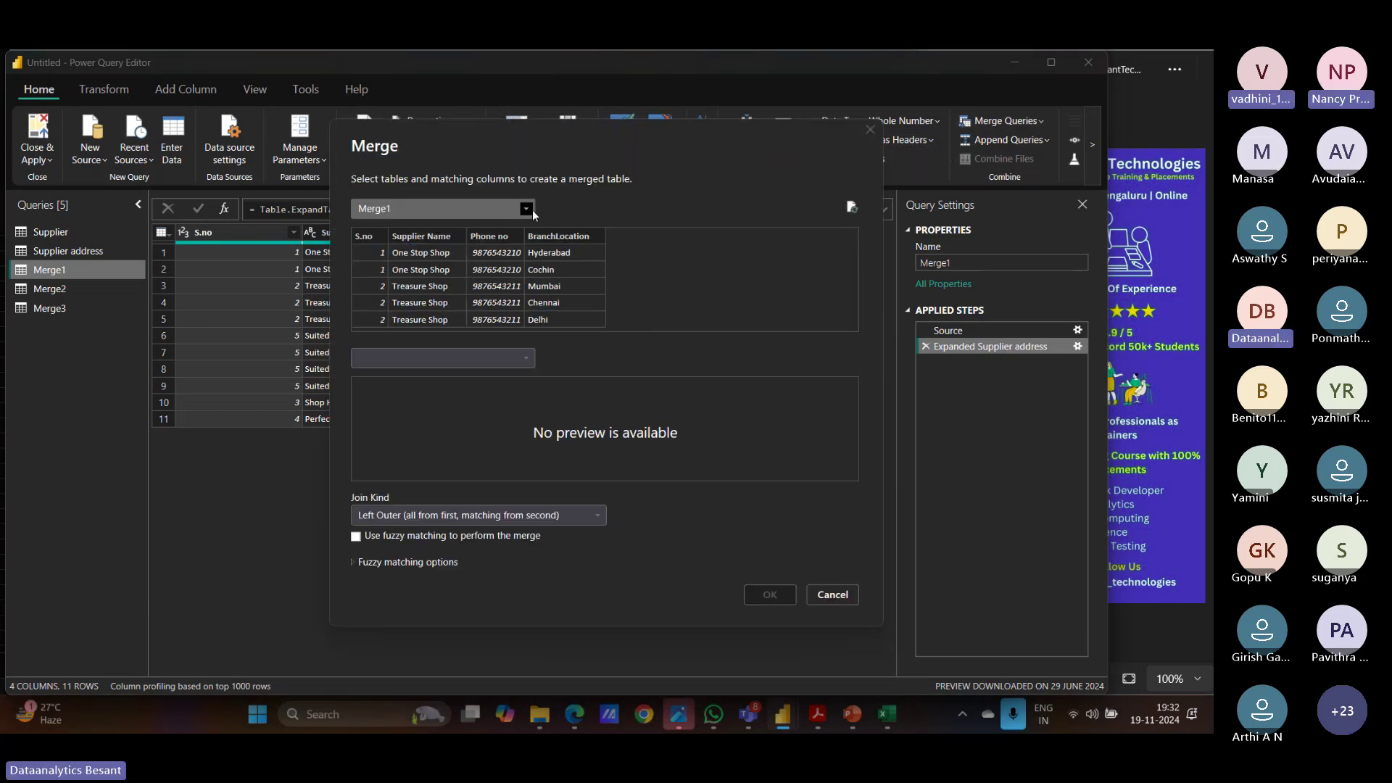
{"action": "left_click", "coordinate": [442, 208]}
{"action": "left_click", "coordinate": [423, 275]}
{"action": "left_click", "coordinate": [485, 357]}
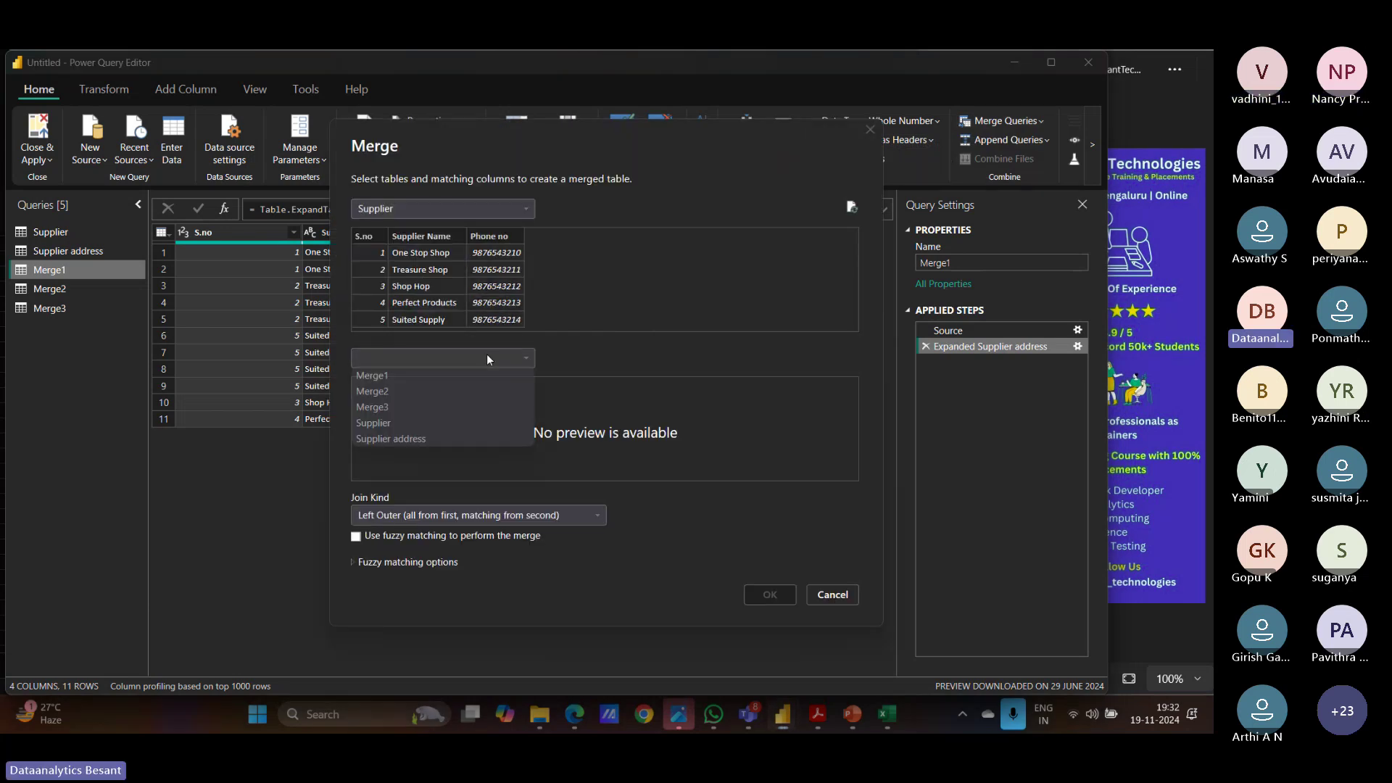
{"action": "left_click", "coordinate": [472, 441]}
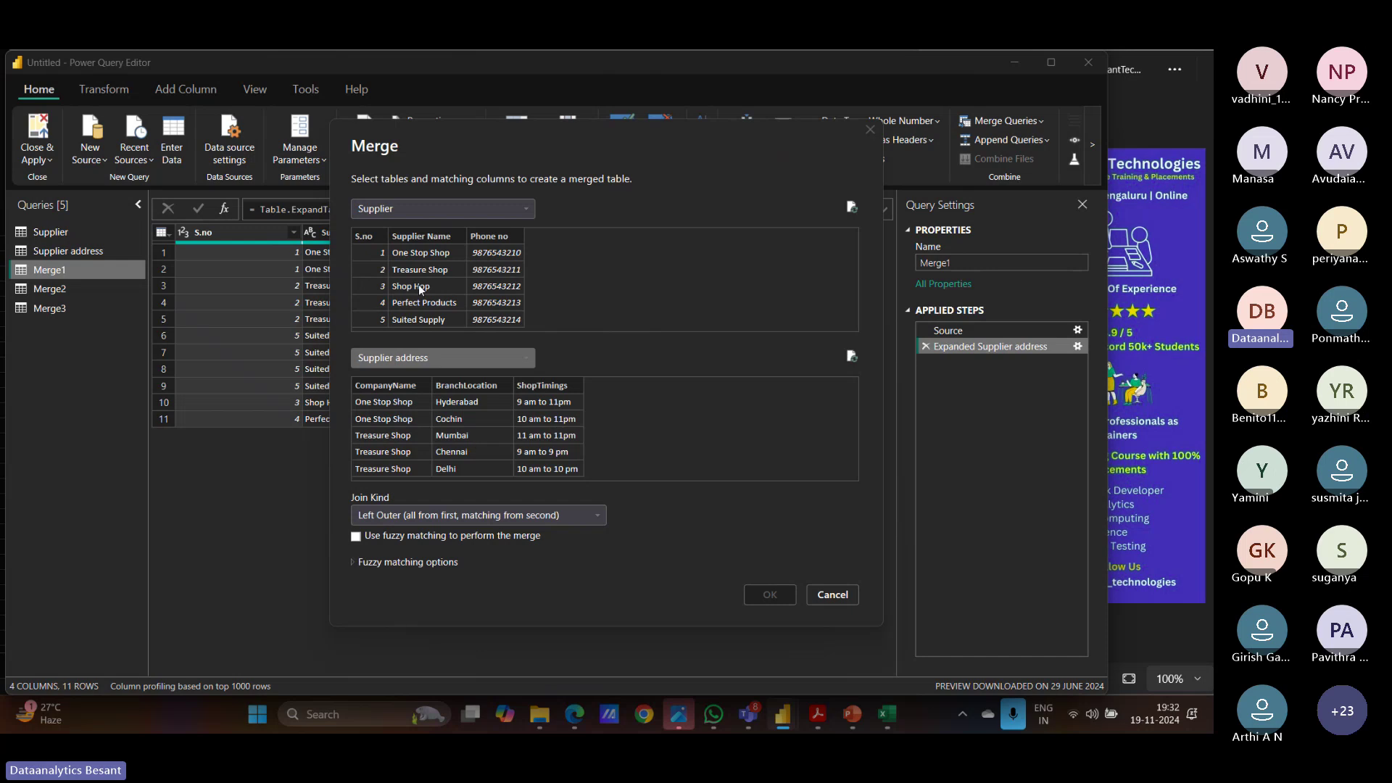
{"action": "left_click", "coordinate": [421, 236]}
{"action": "left_click", "coordinate": [396, 386]}
{"action": "left_click", "coordinate": [396, 391]}
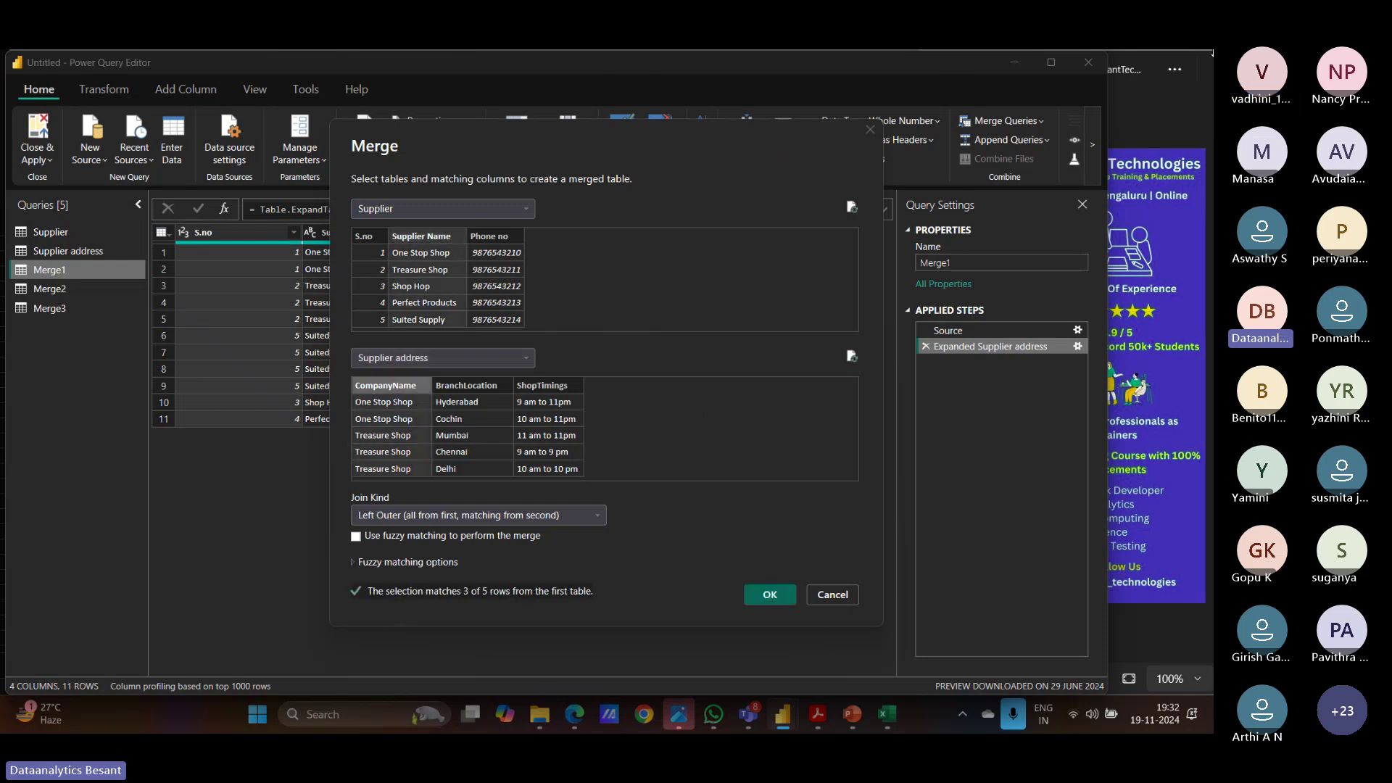
Step: Set the join kind to Left Outer (all from first, matching from second) and create the merged query
{"action": "left_click", "coordinate": [404, 516]}
{"action": "left_click", "coordinate": [448, 579]}
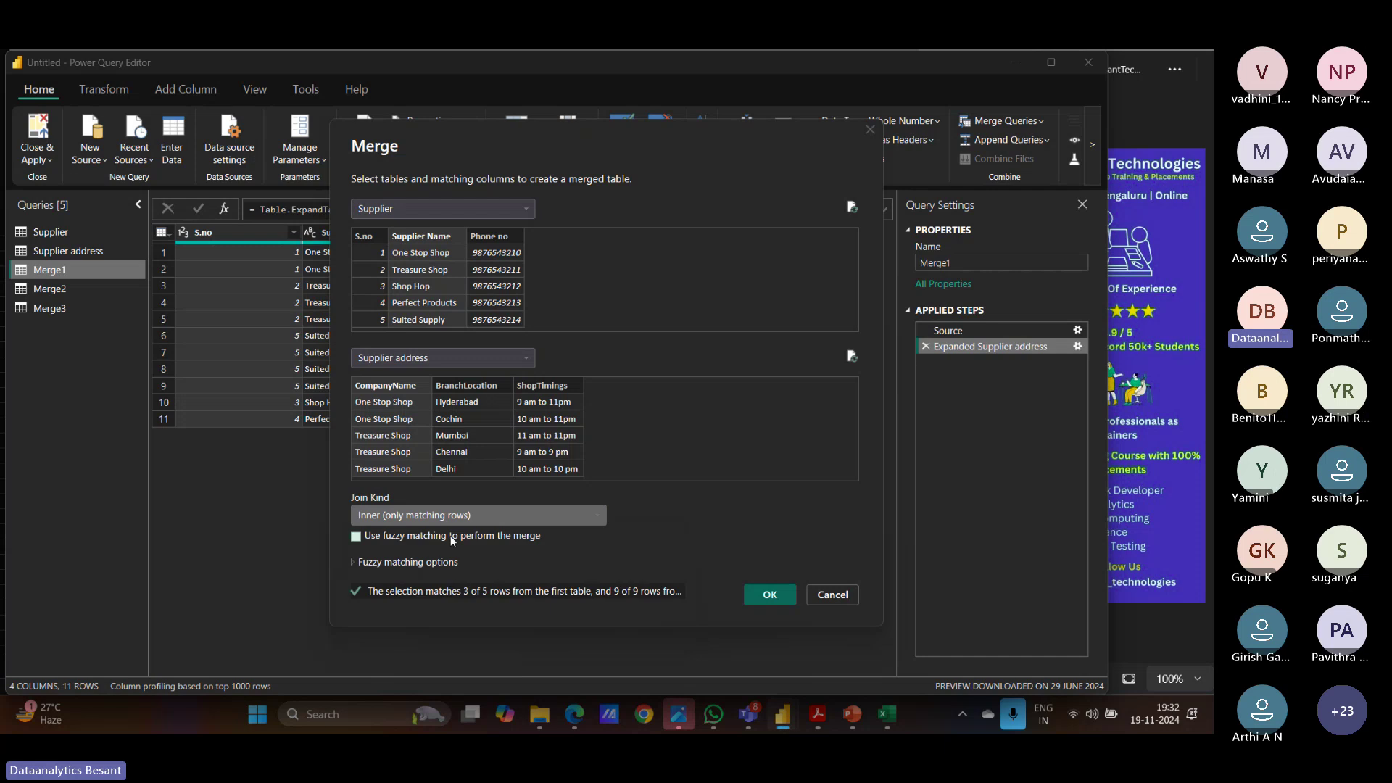
{"action": "left_click", "coordinate": [450, 514]}
{"action": "left_click", "coordinate": [451, 535]}
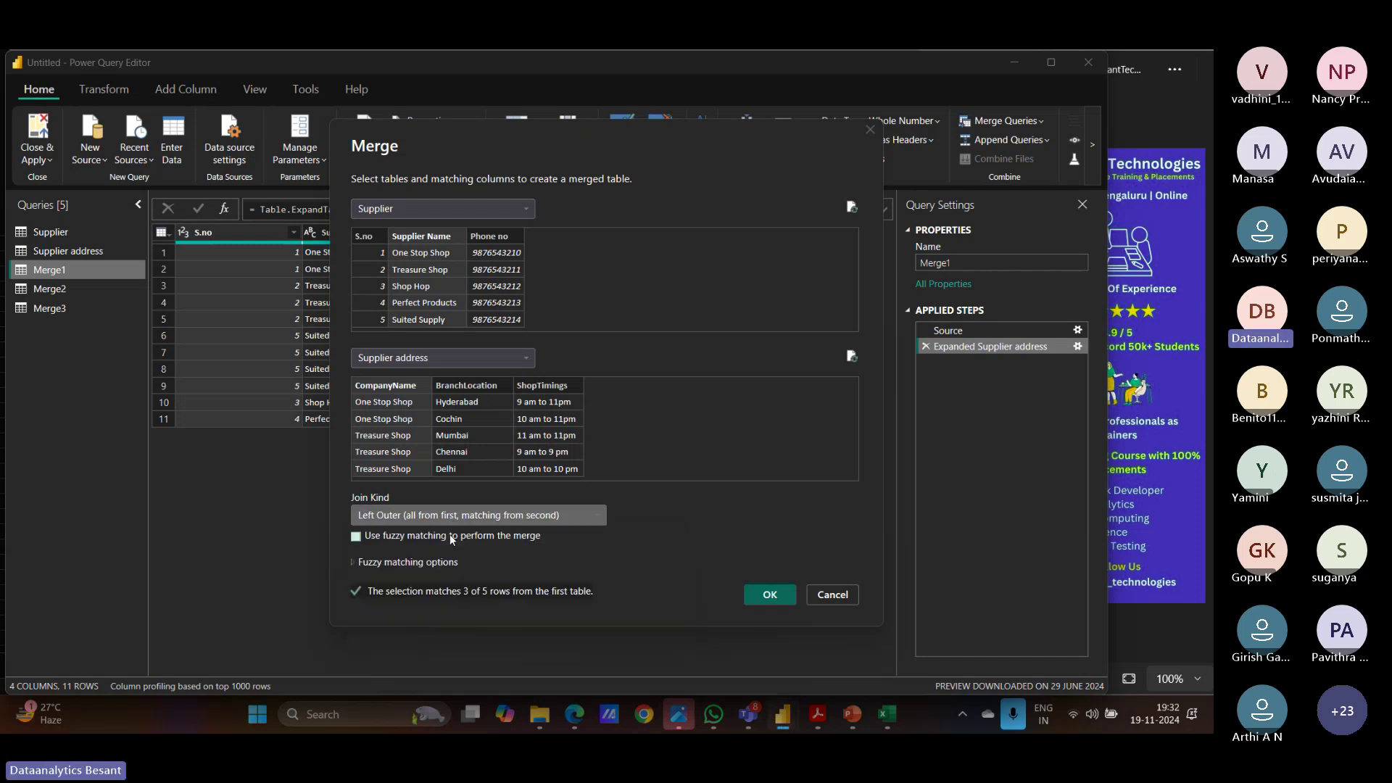
{"action": "left_click", "coordinate": [769, 594]}
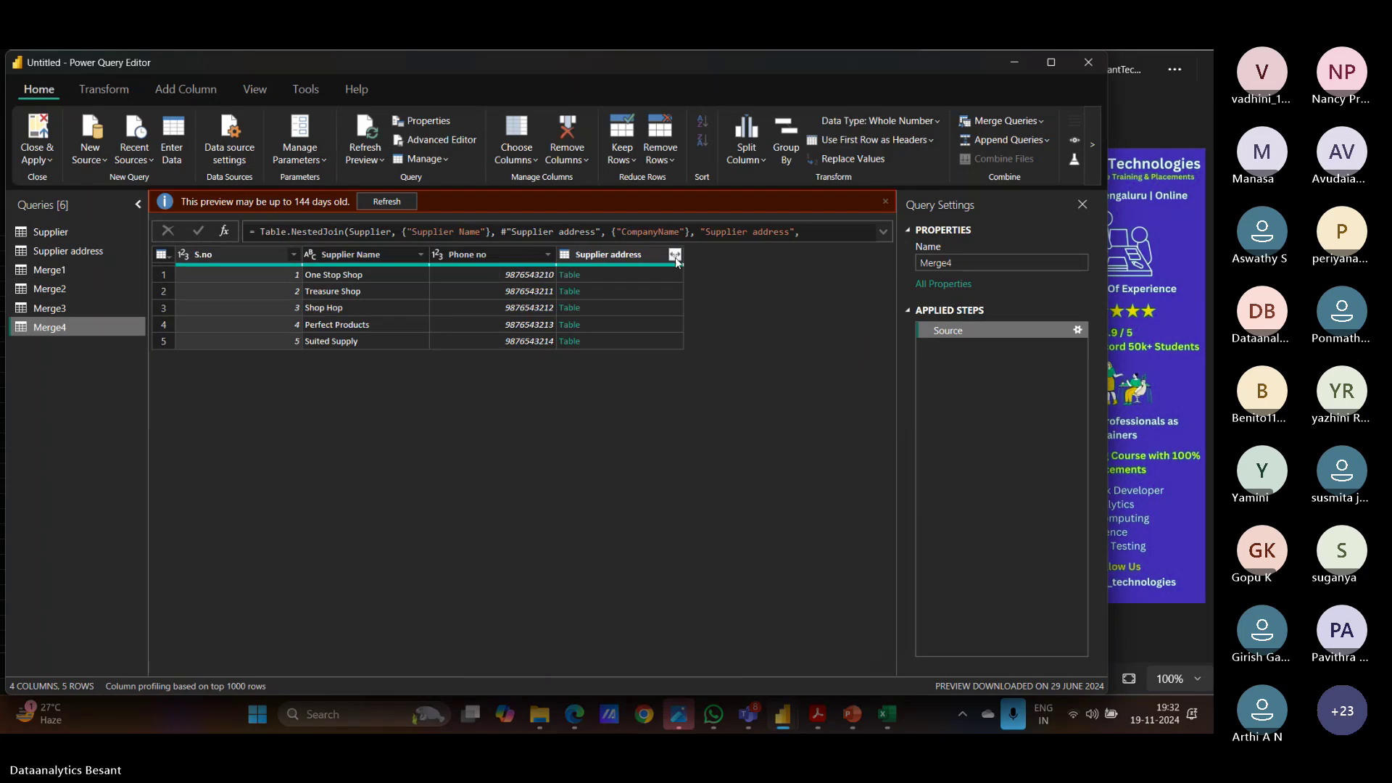
Step: Expand the Supplier address column of the new merge to BranchLocation only, without the original column name as prefix
{"action": "left_click", "coordinate": [675, 255]}
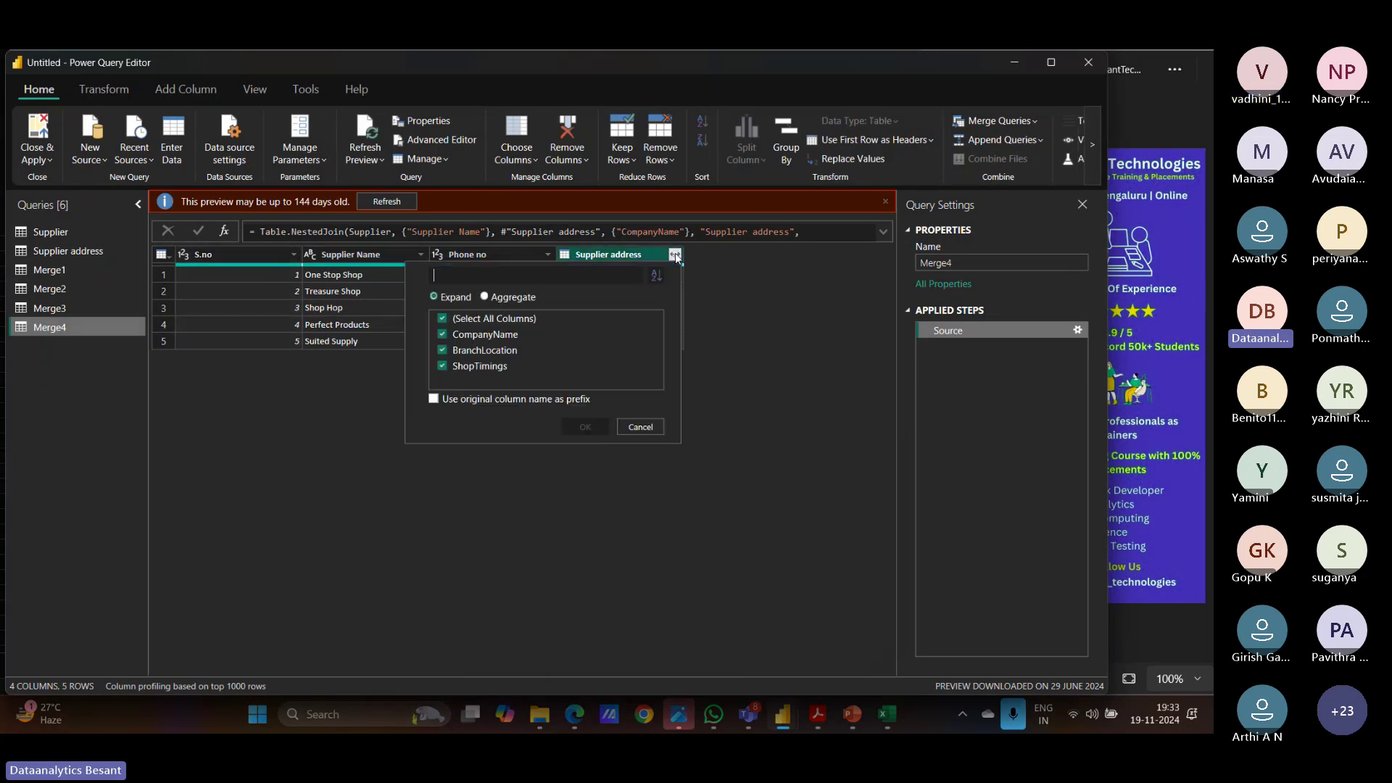
{"action": "left_click", "coordinate": [442, 319]}
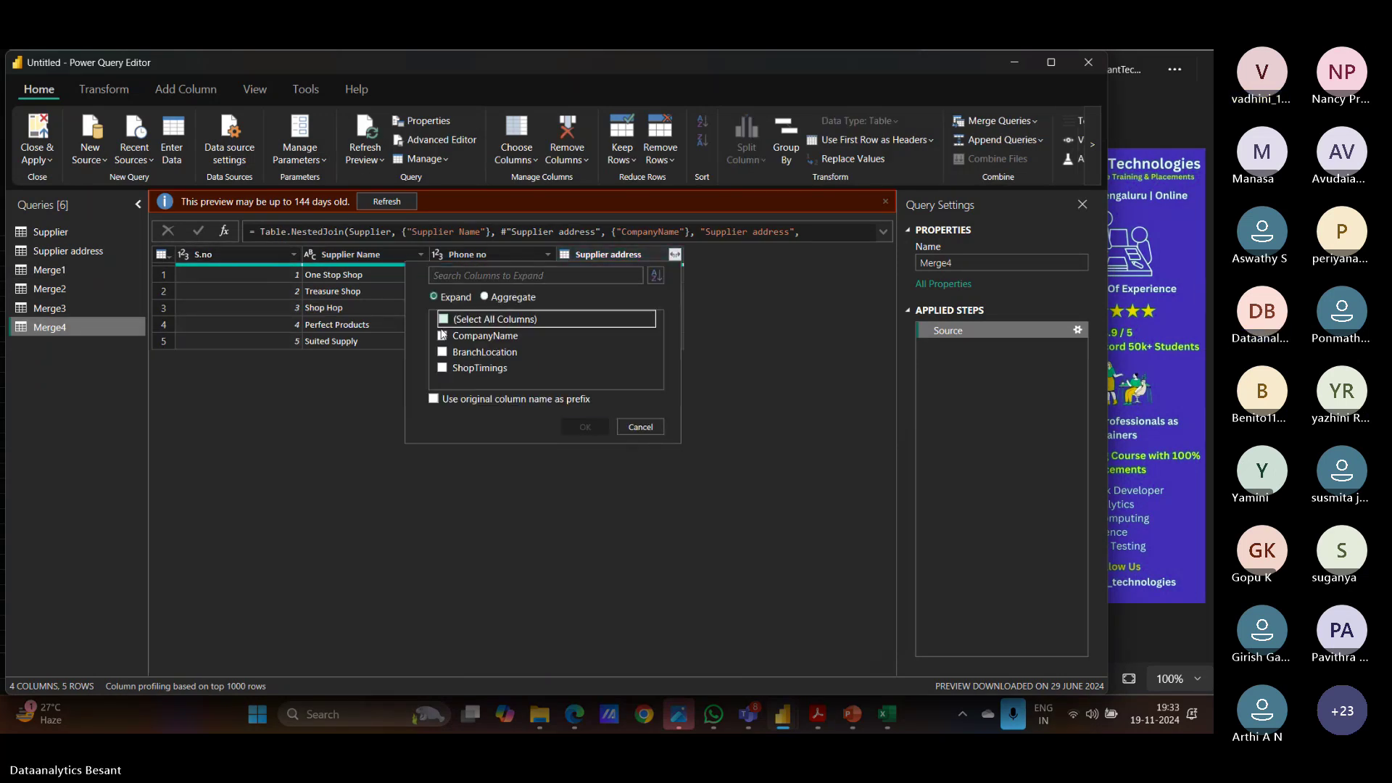
{"action": "left_click", "coordinate": [443, 351]}
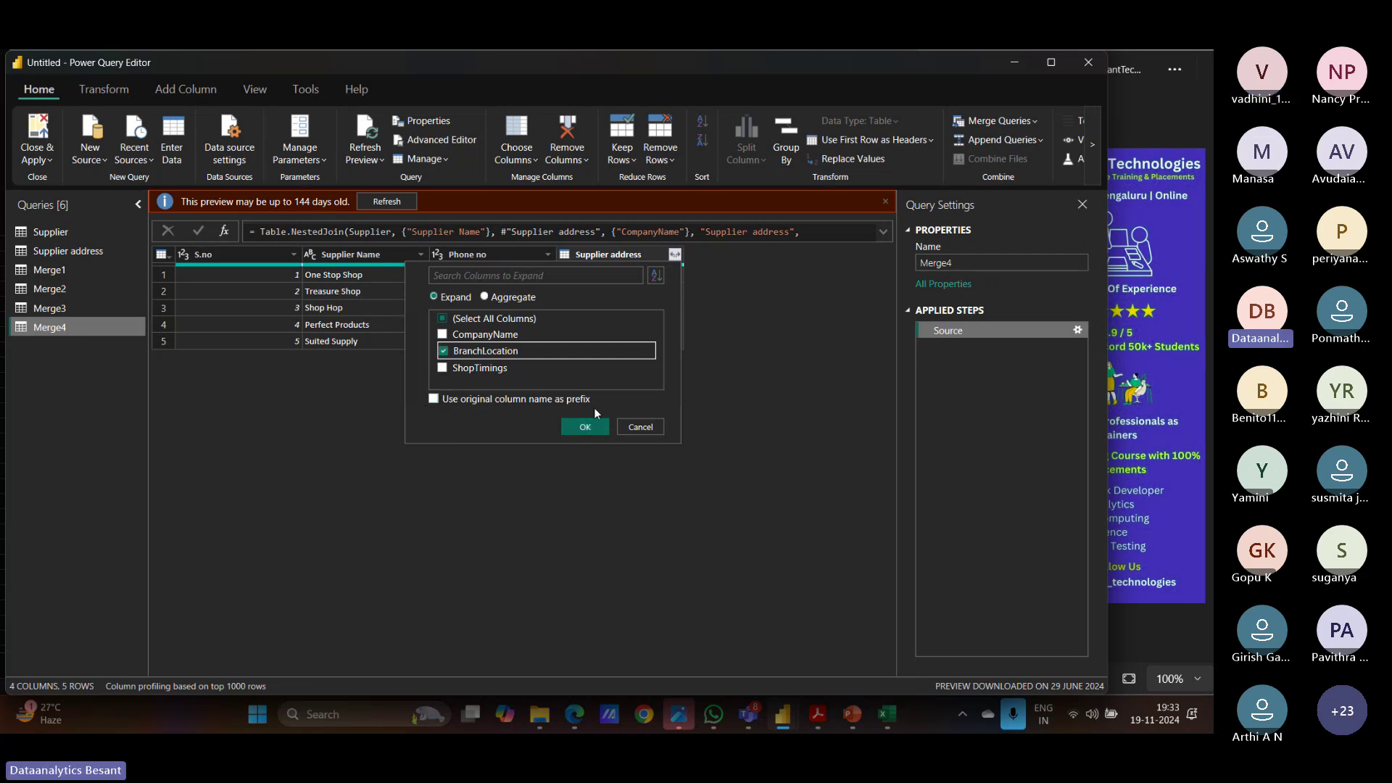
{"action": "left_click", "coordinate": [585, 434]}
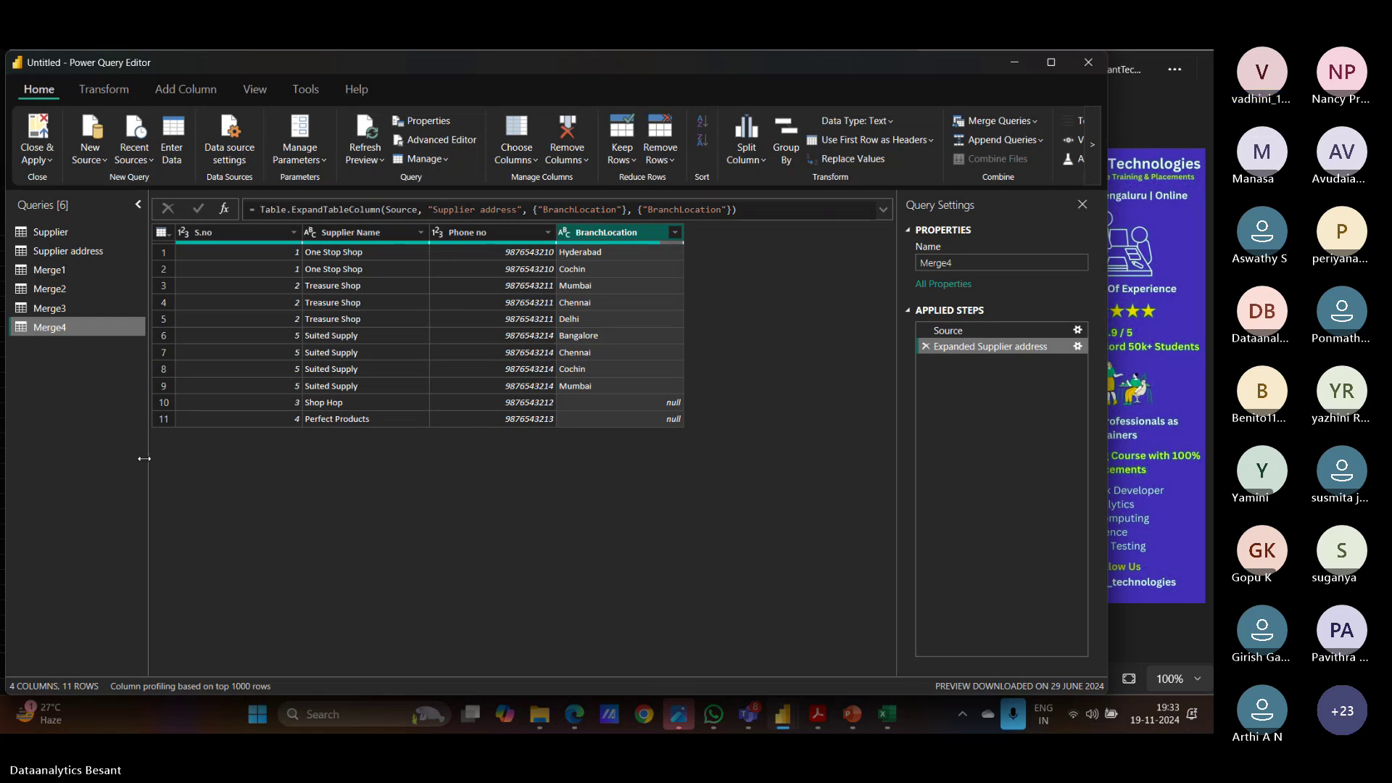
Step: Rename the Merge4 query as "Left outer join - Merge"
{"action": "right_click", "coordinate": [48, 328]}
{"action": "left_click", "coordinate": [83, 380]}
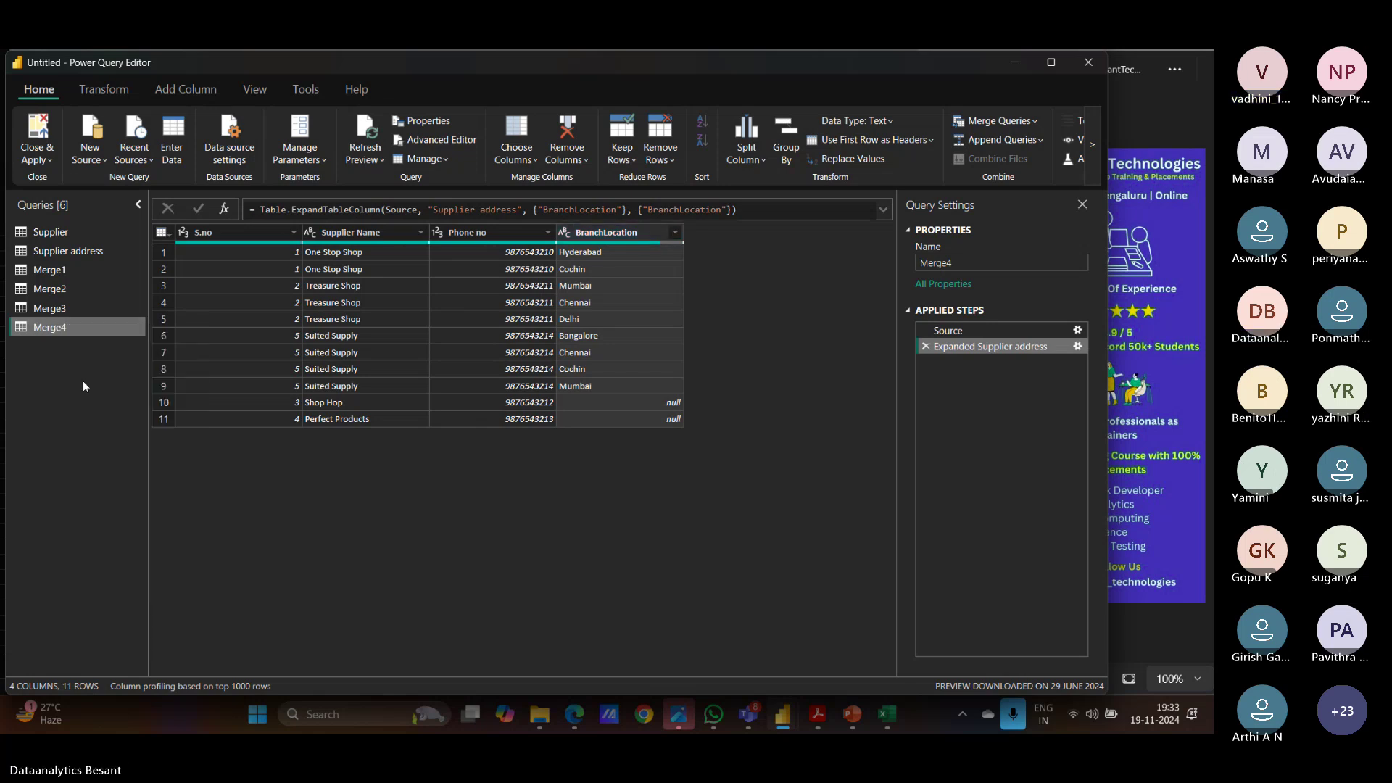
{"action": "type", "text": "Left "}
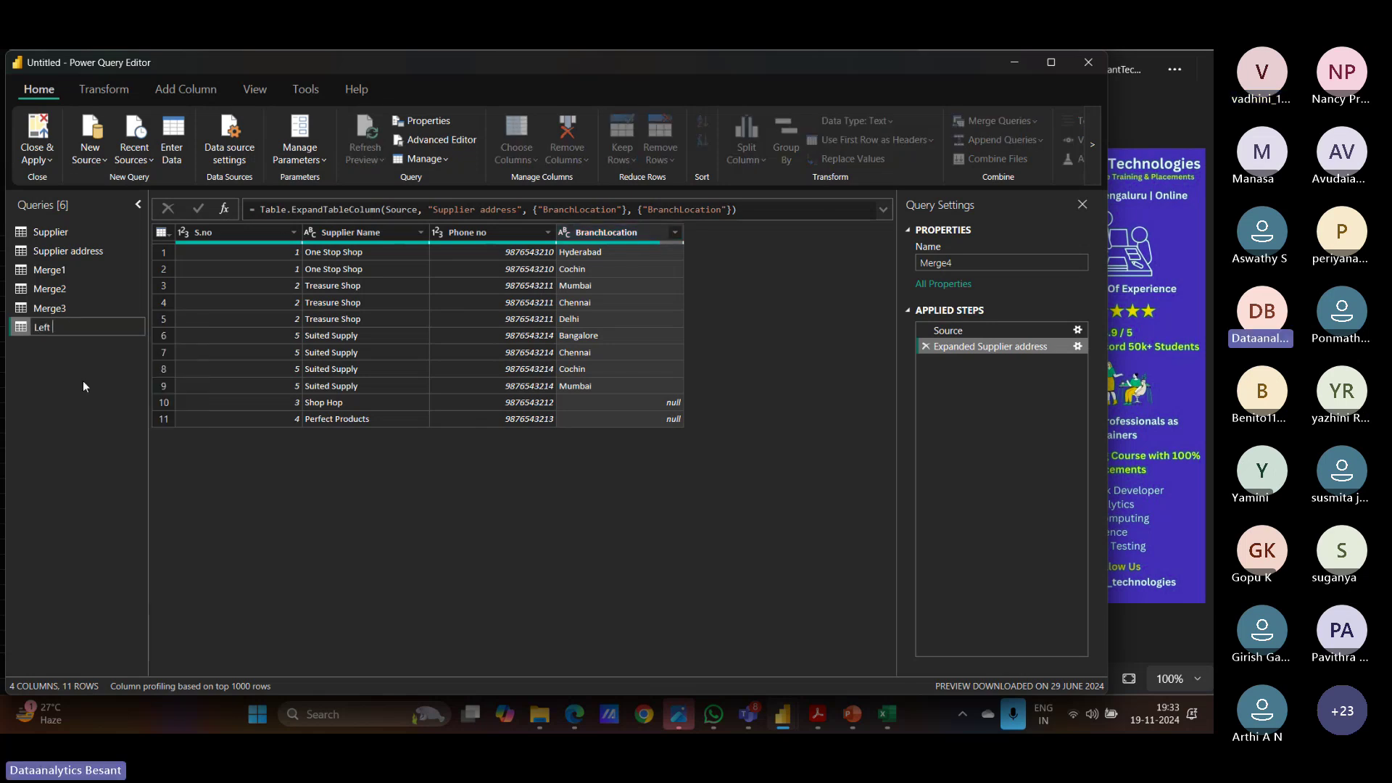
{"action": "type", "text": "outer joi"}
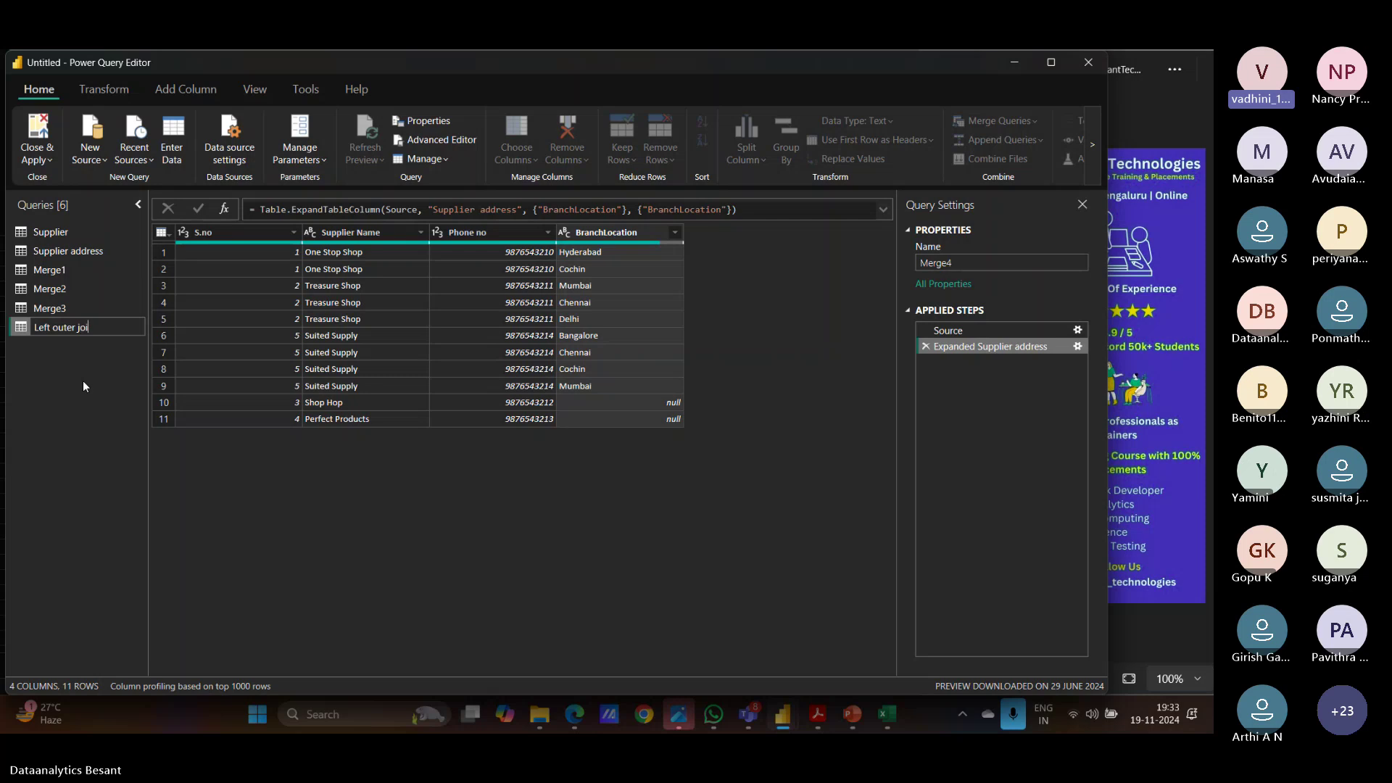
{"action": "type", "text": "n - Mer"}
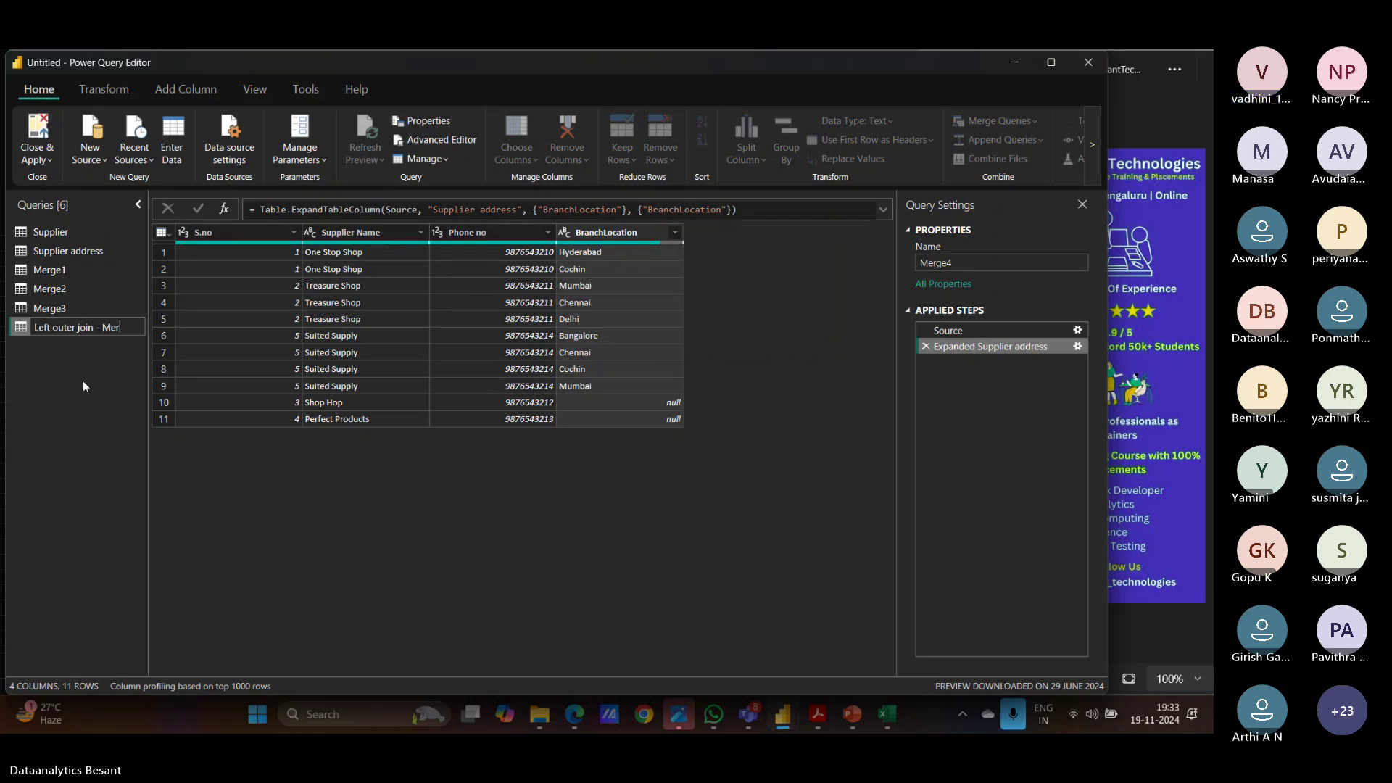
{"action": "type", "text": "ge"}
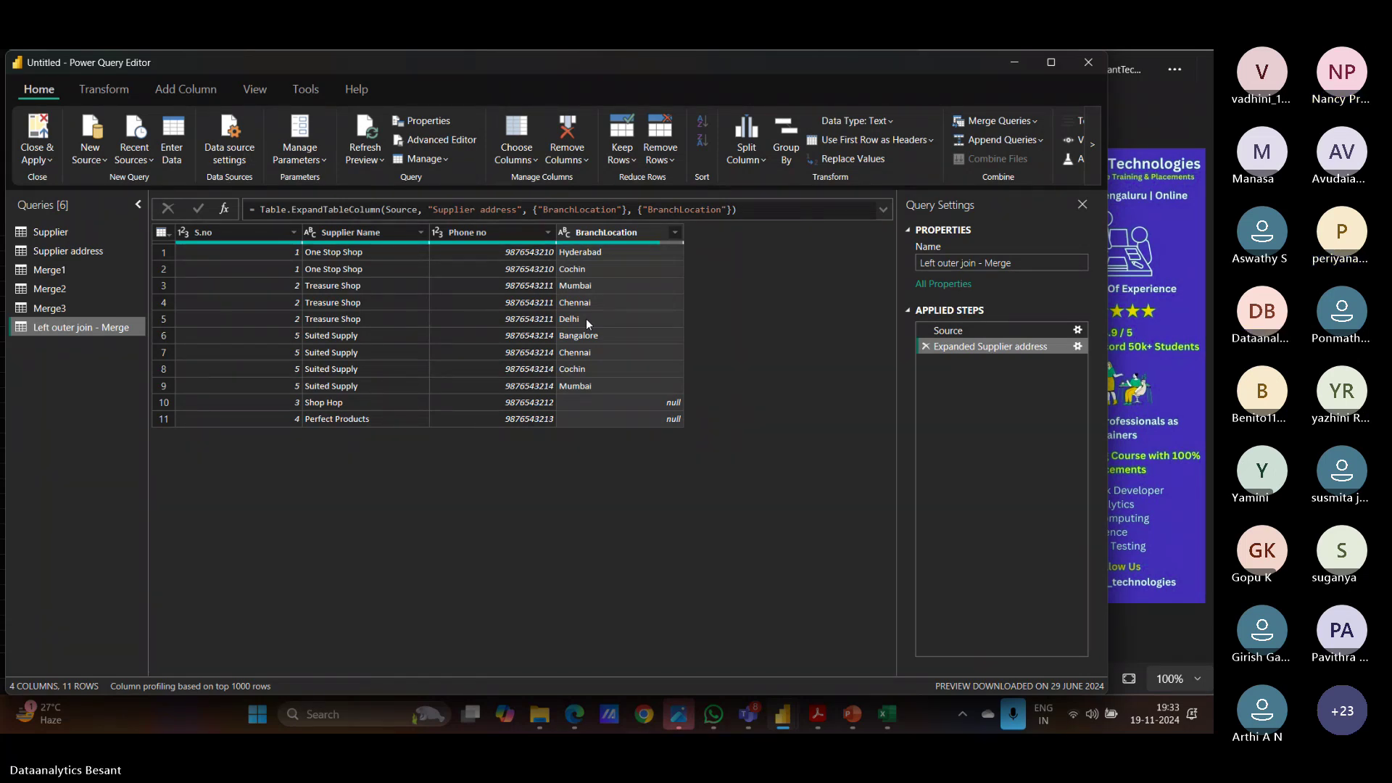
Step: Switch to the Teams meeting window to check the participants and return to Power Query Editor
{"action": "left_click", "coordinate": [748, 714]}
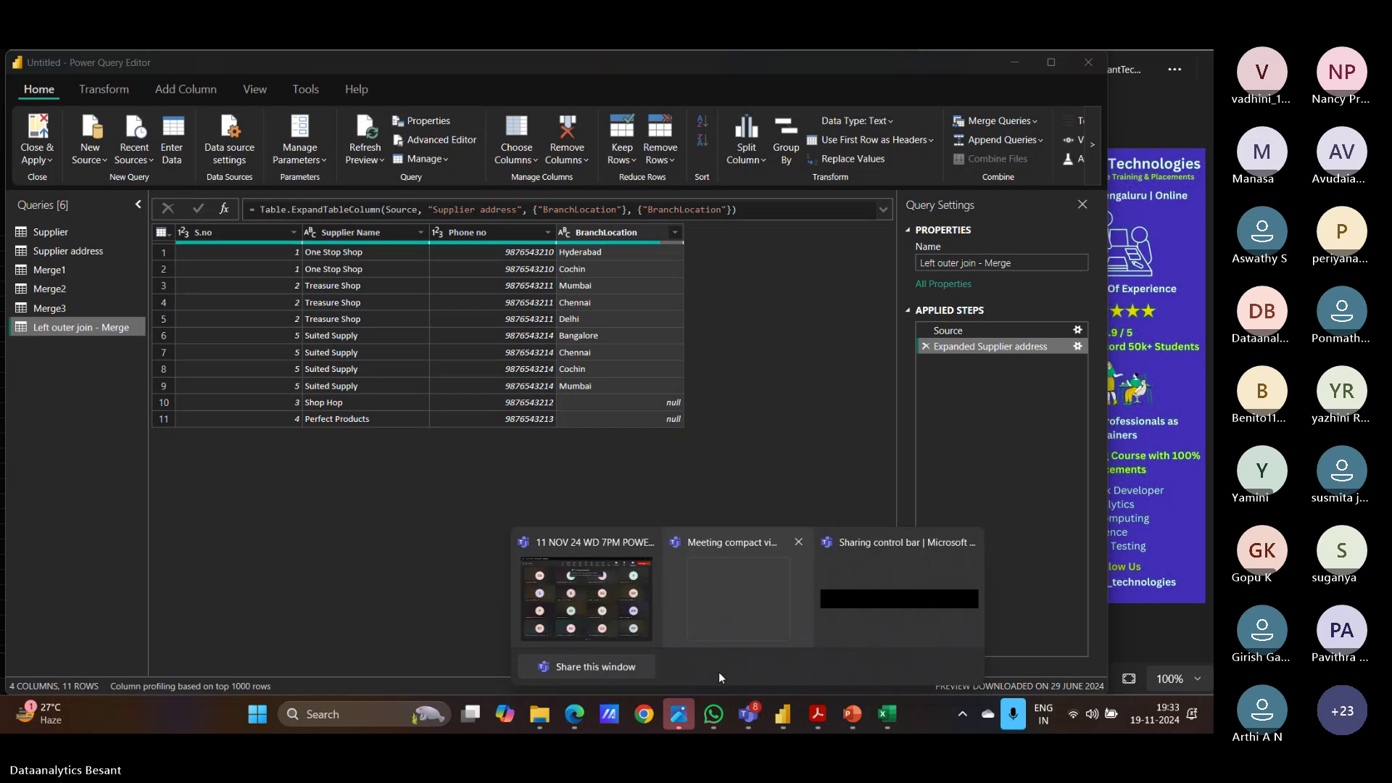
{"action": "left_click", "coordinate": [647, 607]}
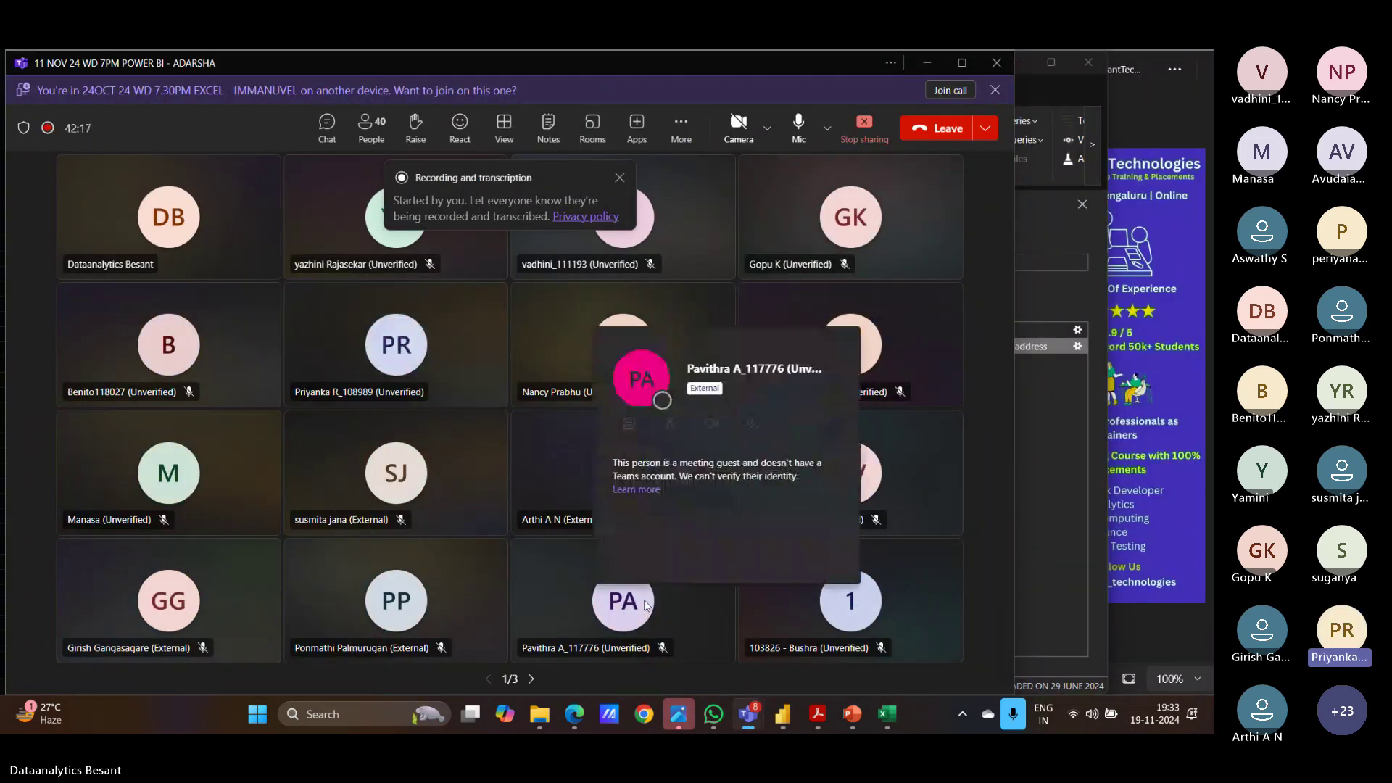
{"action": "left_click", "coordinate": [998, 385]}
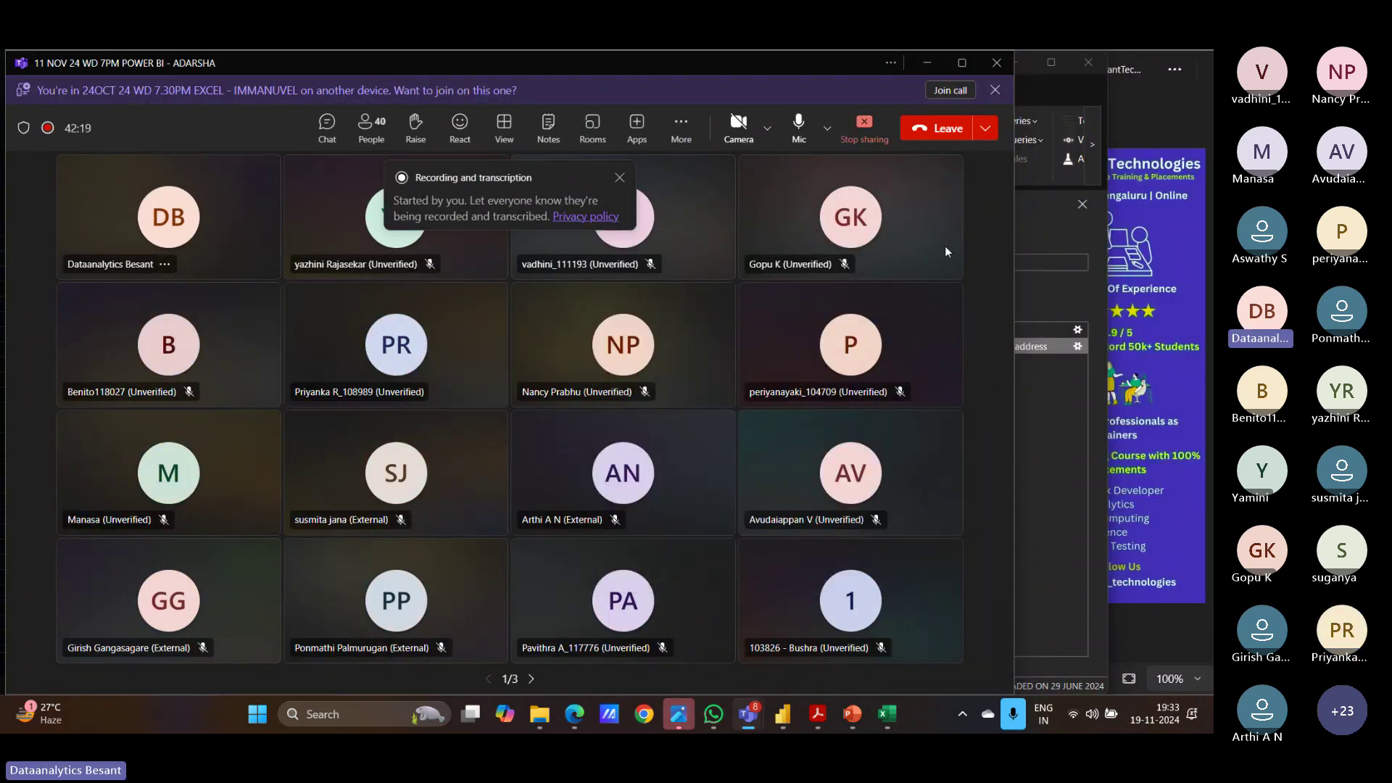
{"action": "left_click", "coordinate": [927, 63]}
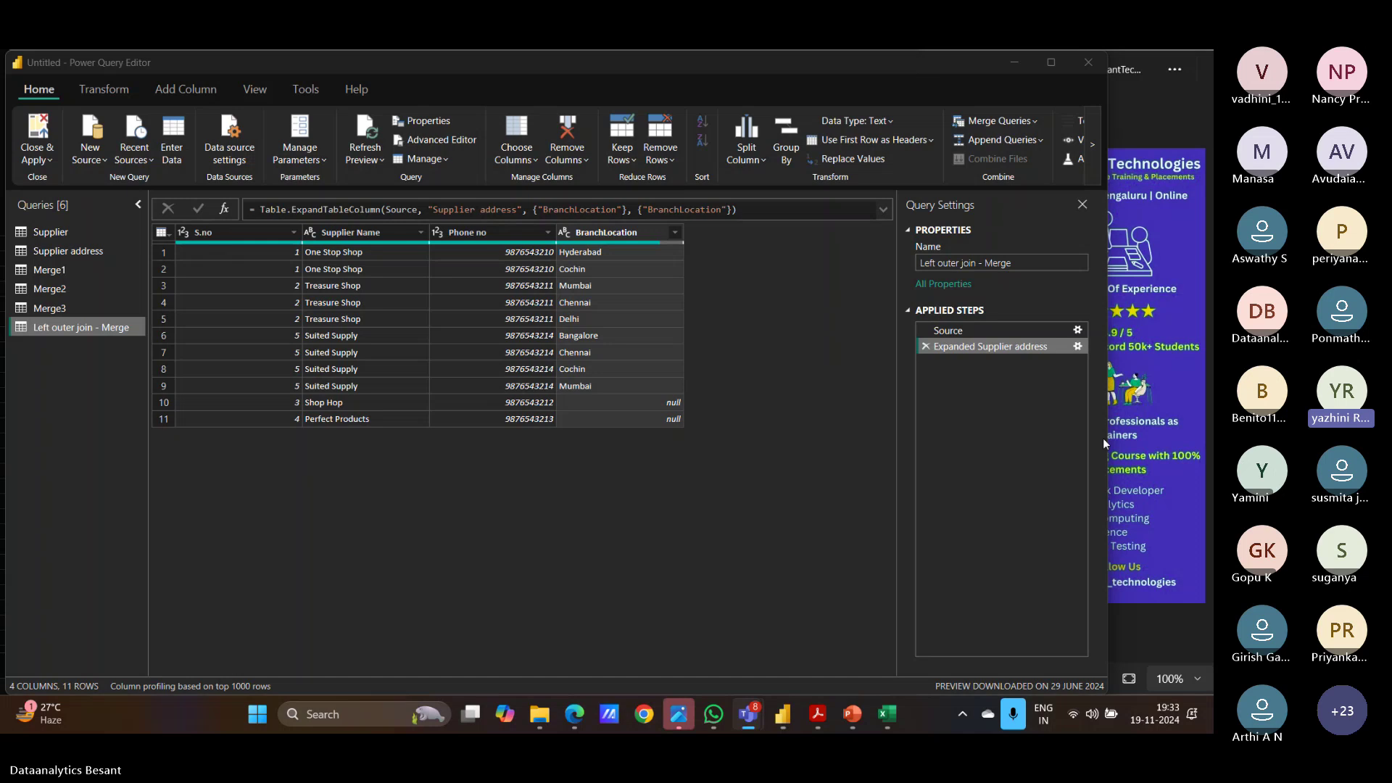
{"action": "left_click", "coordinate": [815, 429]}
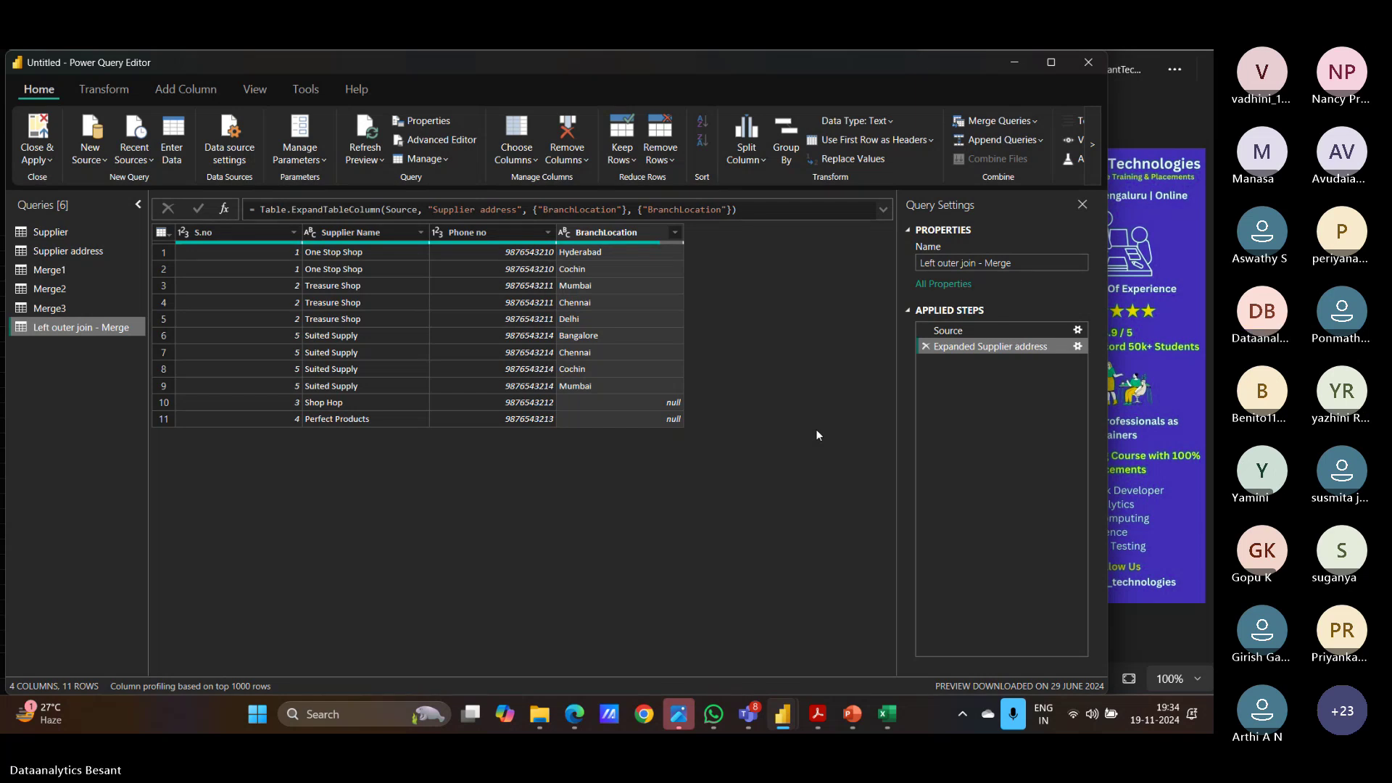
Step: Switch to the Module 2 PowerPoint slide show and review the Unions and Appending queries slides, ending on the three-or-more-tables Append dialog example
{"action": "left_click", "coordinate": [841, 707]}
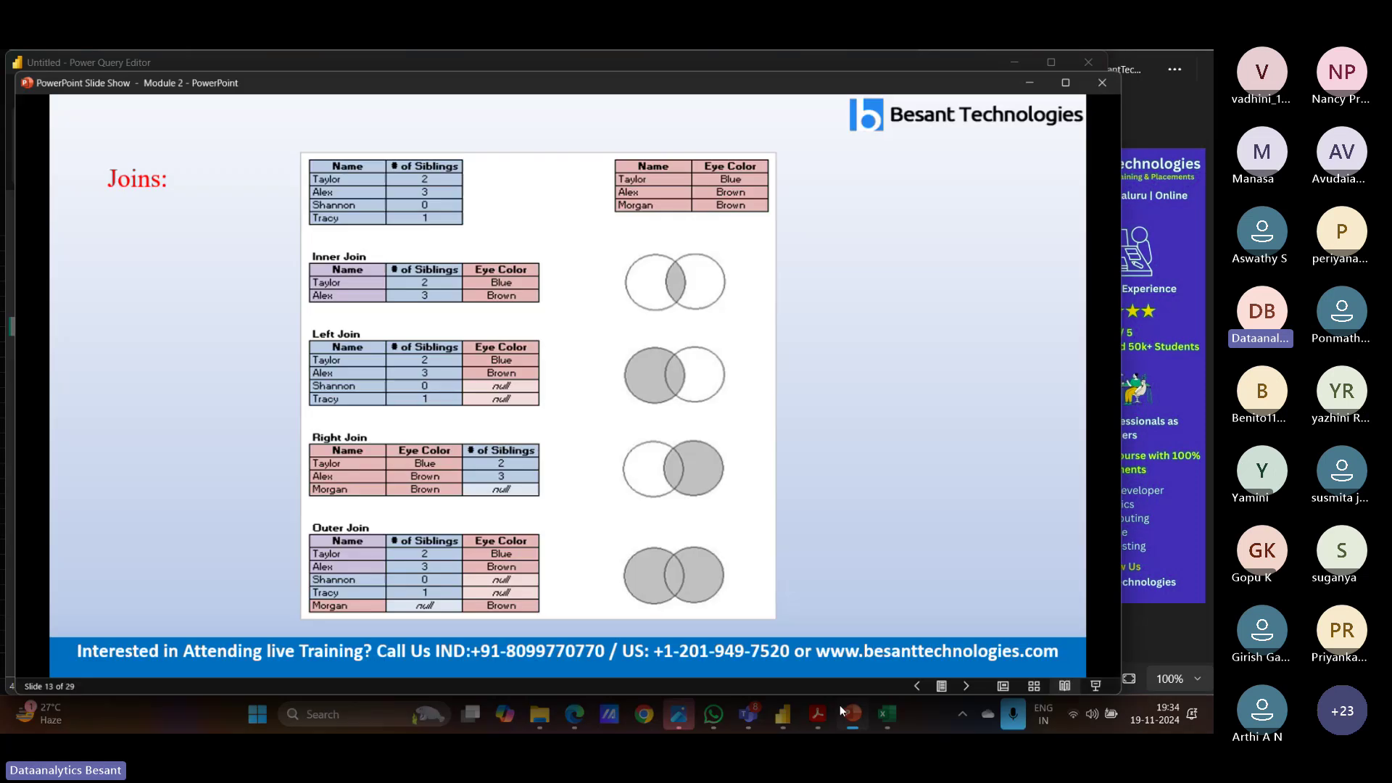
{"action": "left_click", "coordinate": [971, 686]}
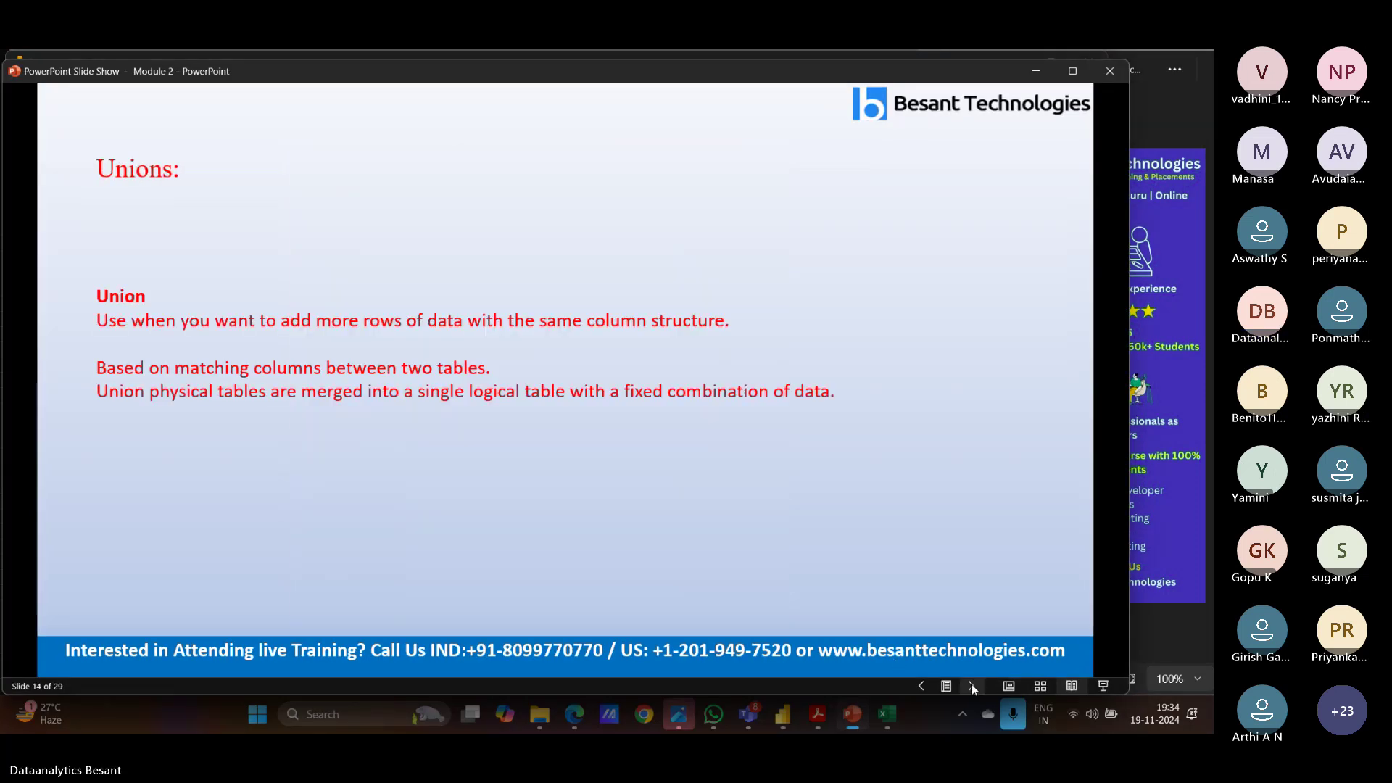
{"action": "left_click", "coordinate": [971, 685]}
{"action": "left_click", "coordinate": [971, 686]}
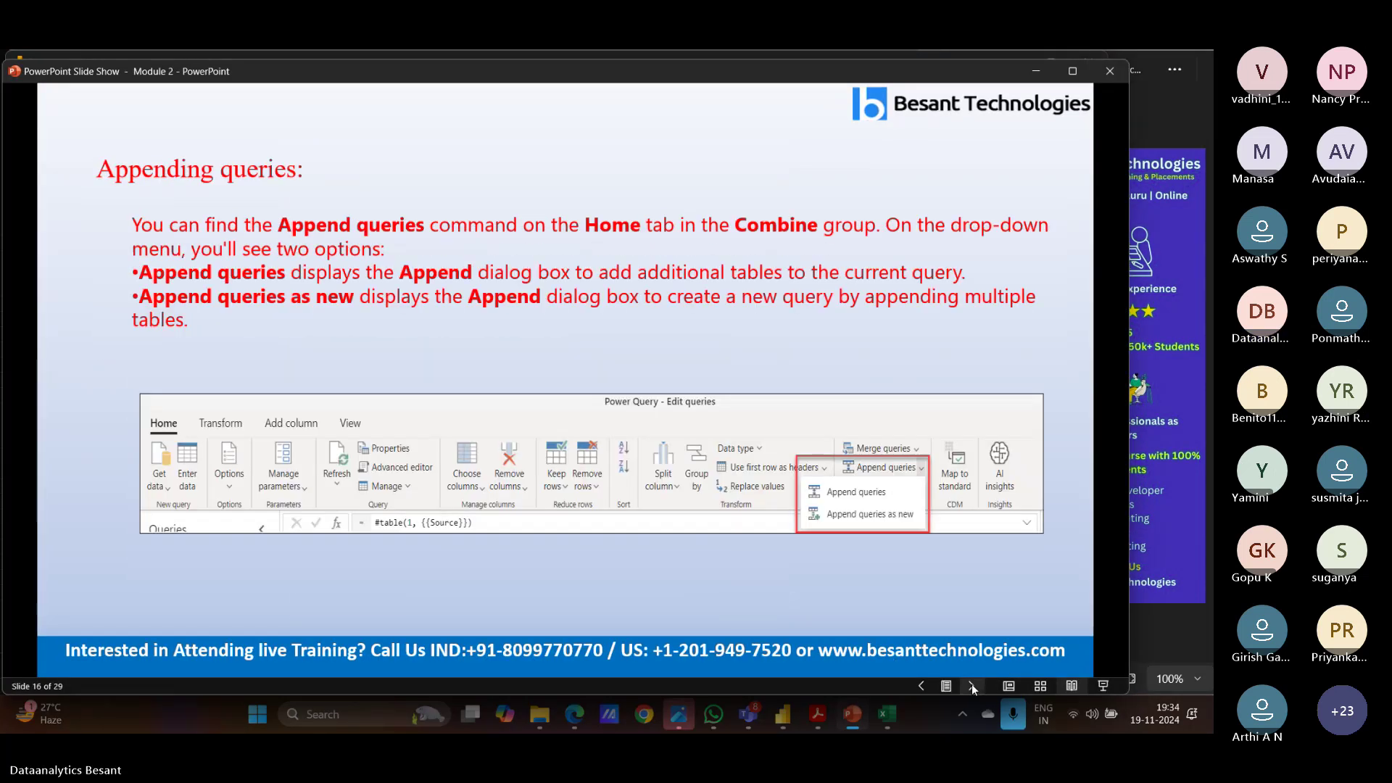
{"action": "left_click", "coordinate": [971, 685]}
{"action": "left_click", "coordinate": [971, 686]}
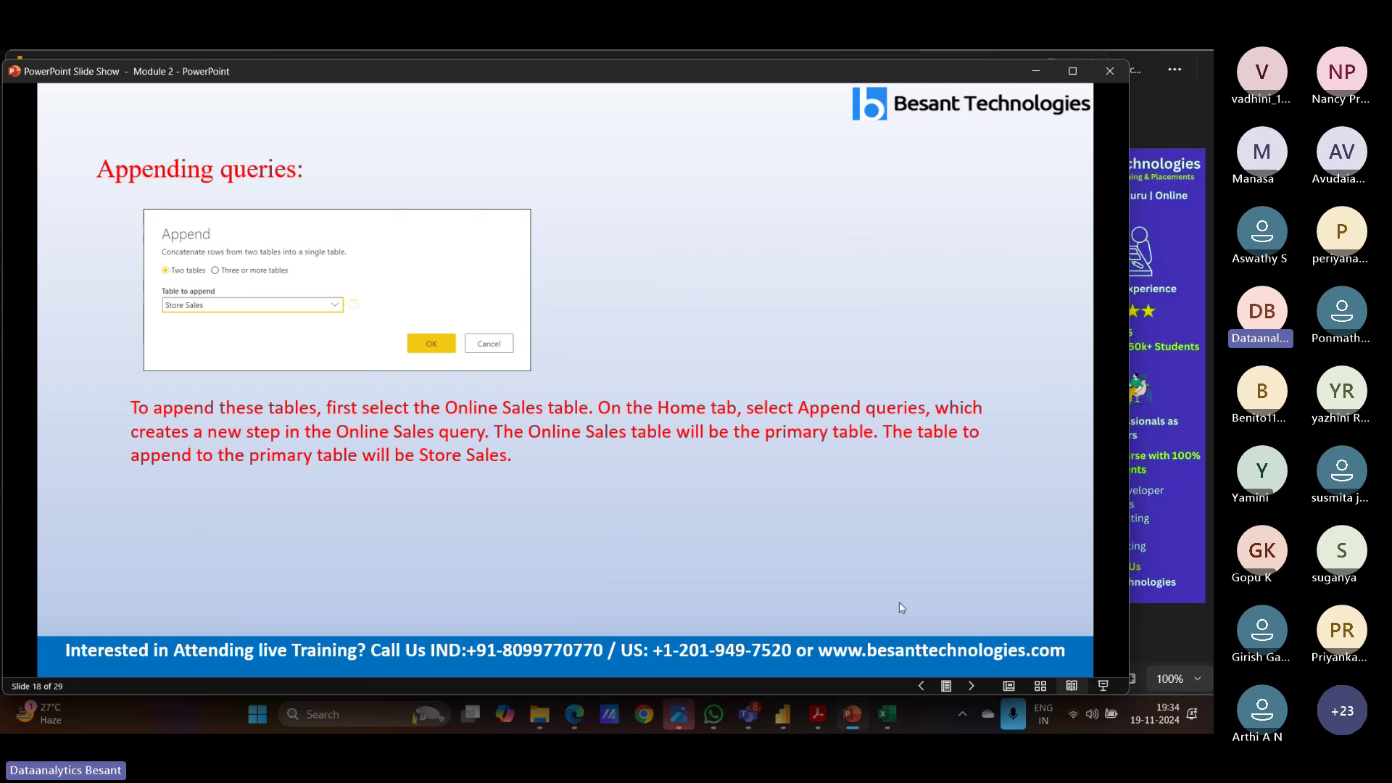
{"action": "left_click", "coordinate": [972, 686]}
{"action": "left_click", "coordinate": [971, 686]}
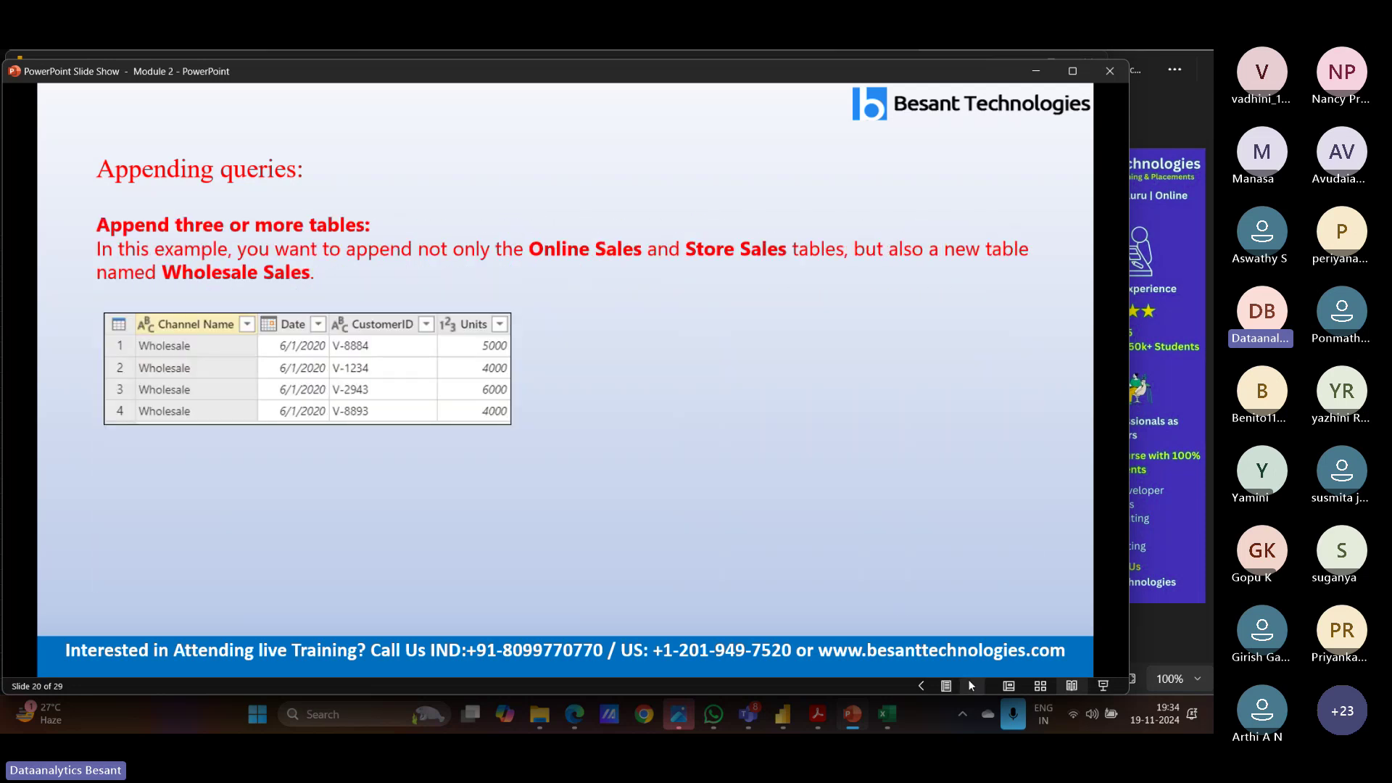
{"action": "left_click", "coordinate": [971, 686]}
{"action": "left_click", "coordinate": [972, 686]}
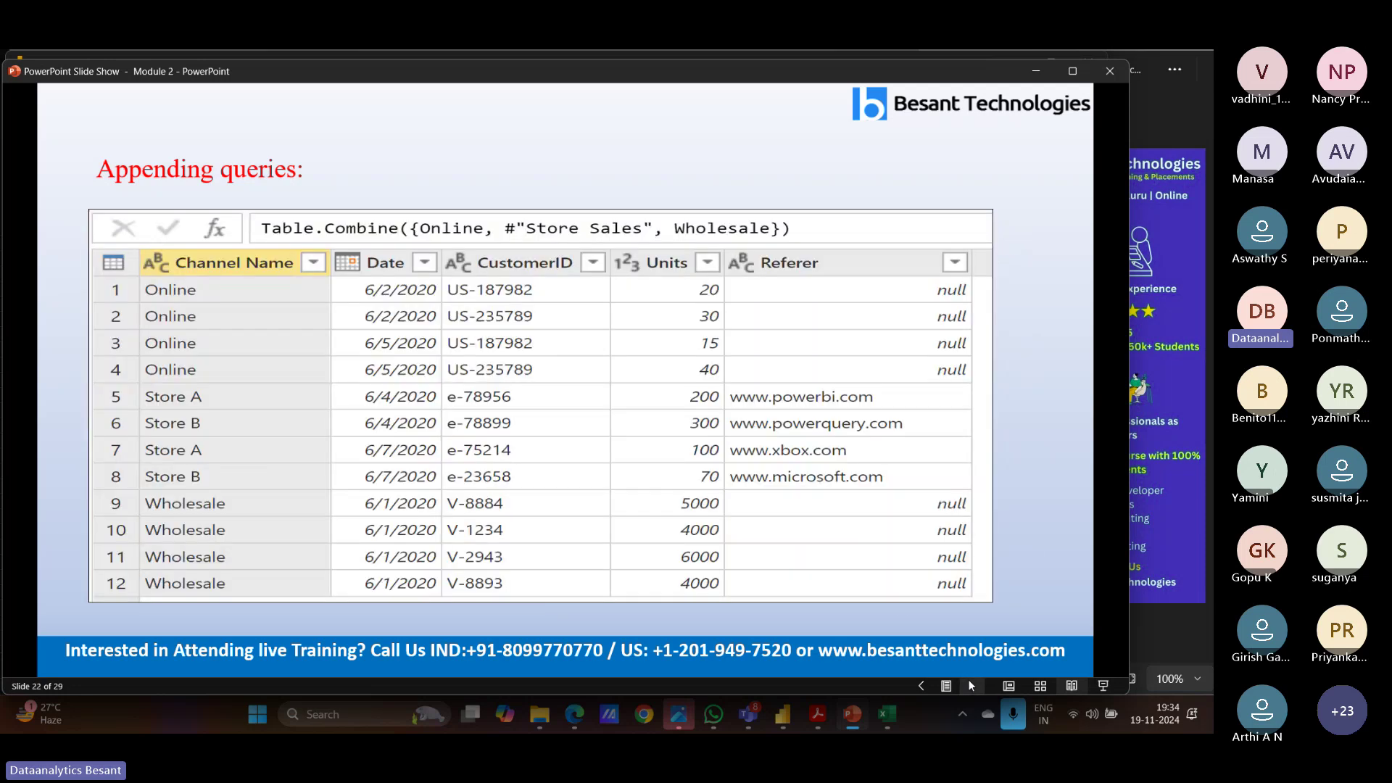
{"action": "left_click", "coordinate": [922, 685]}
{"action": "left_click", "coordinate": [923, 686]}
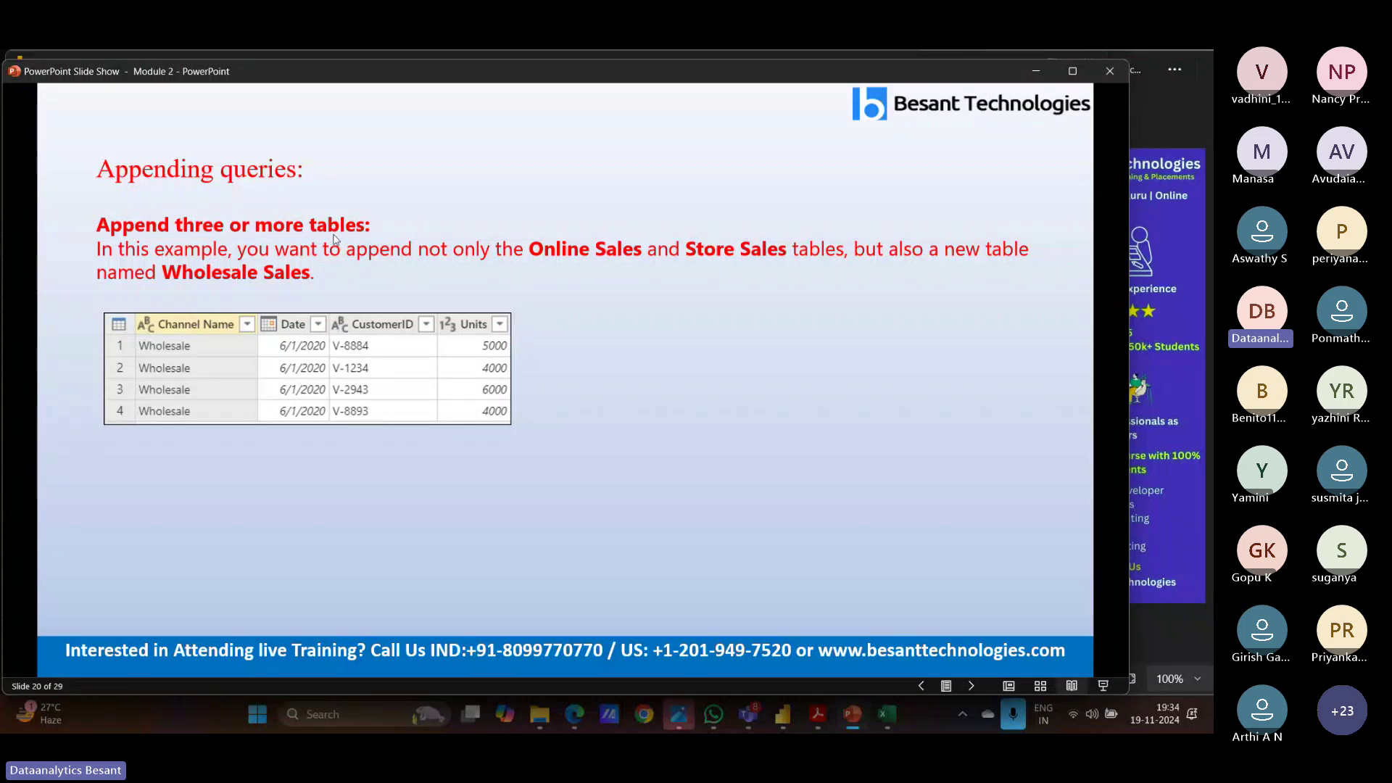
{"action": "left_click", "coordinate": [971, 685]}
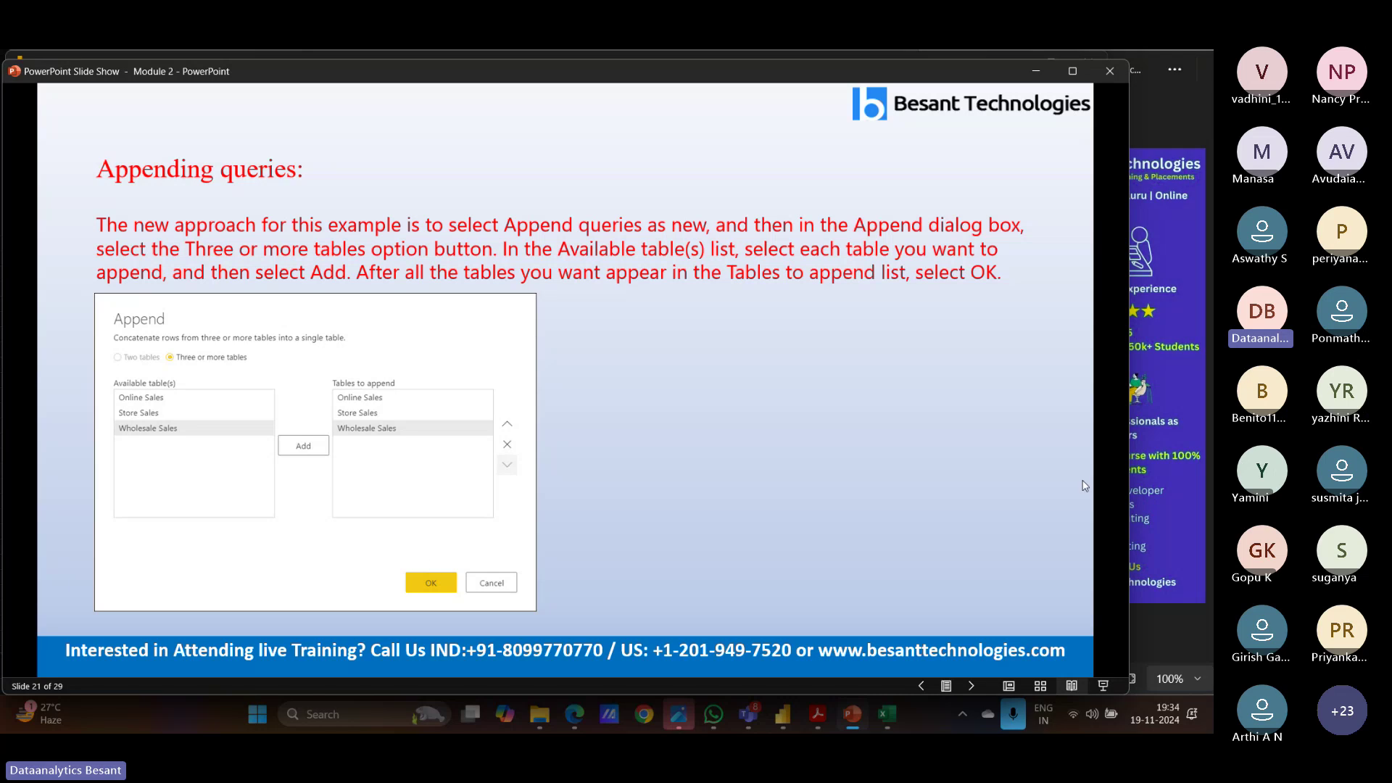
Step: Review the presentation slides on appending queries, covering the three-or-more-tables option and the combined table example
{"action": "key", "text": "Right"}
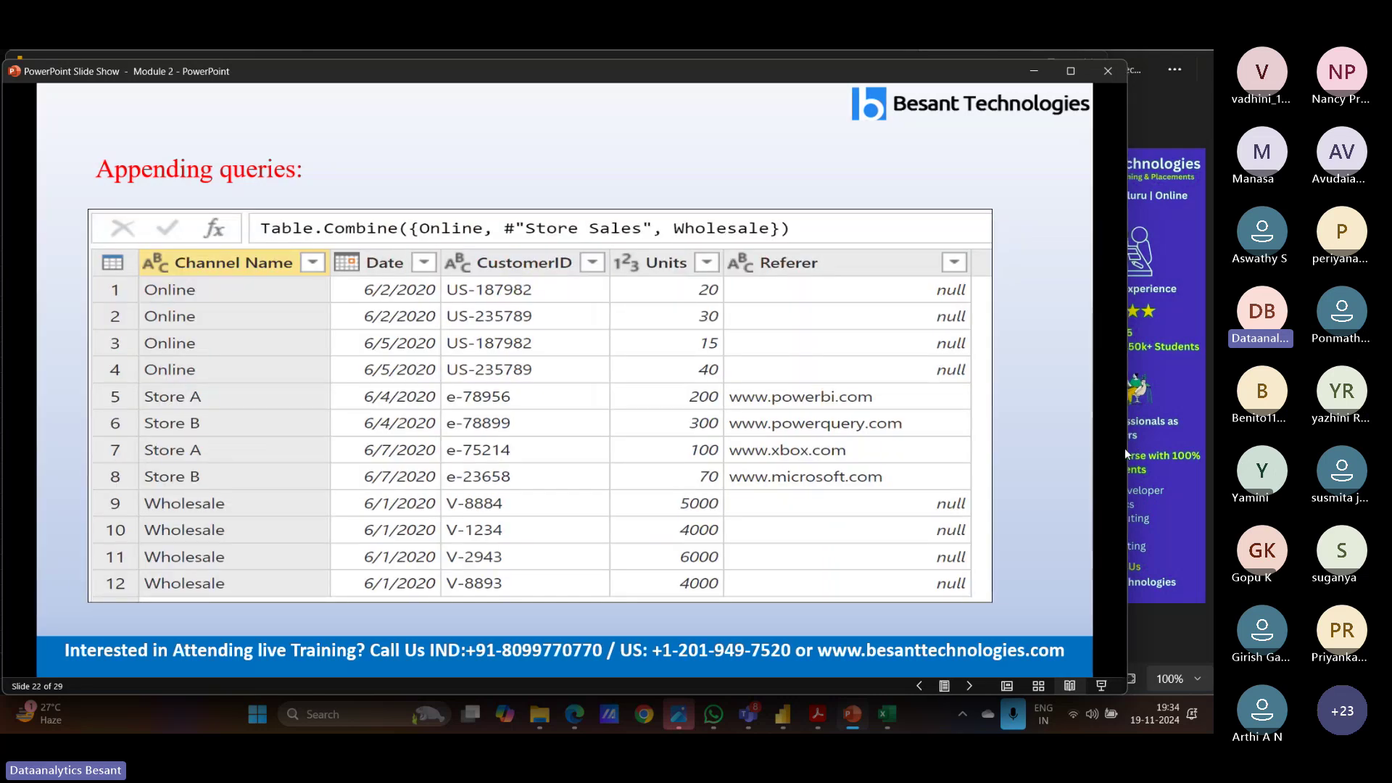
{"action": "left_click_drag", "start_coordinate": [1128, 448], "coordinate": [1079, 459]}
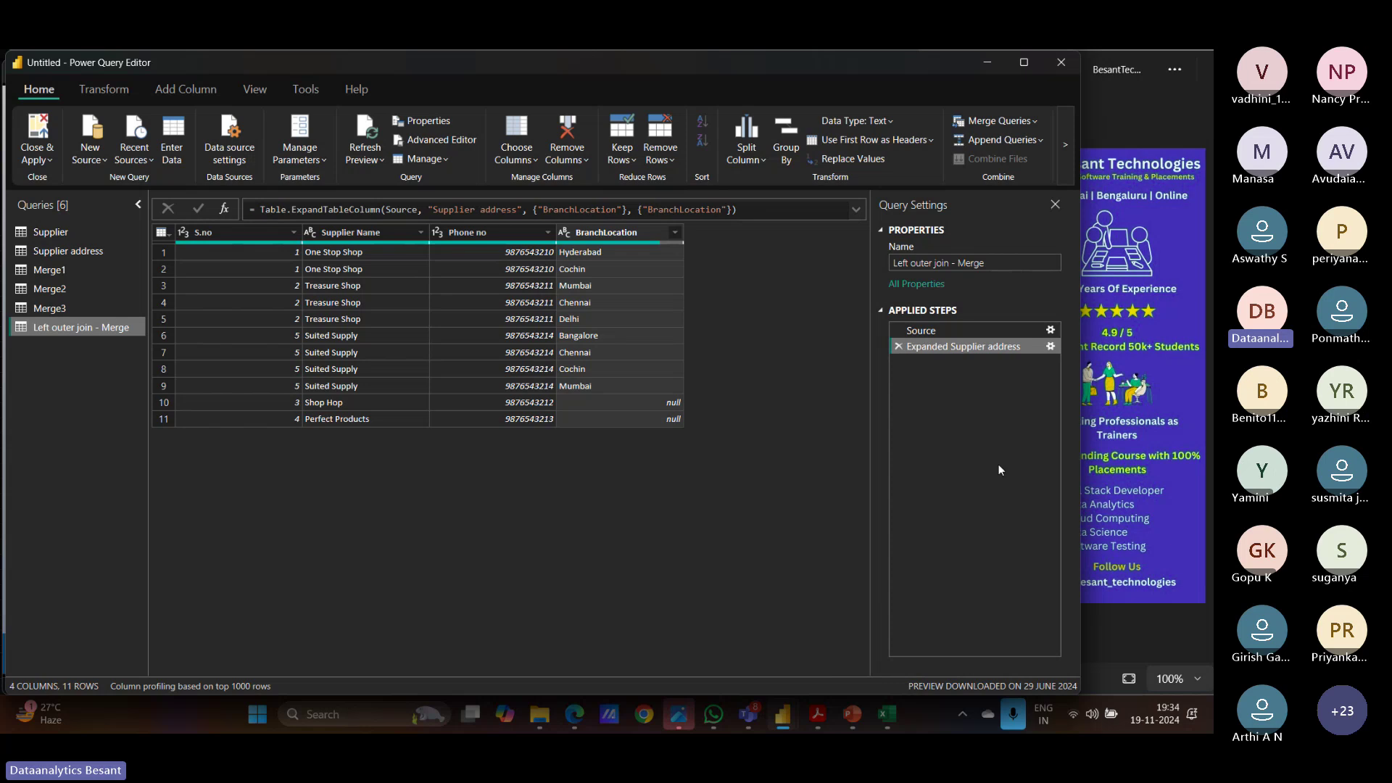
{"action": "left_click", "coordinate": [851, 713]}
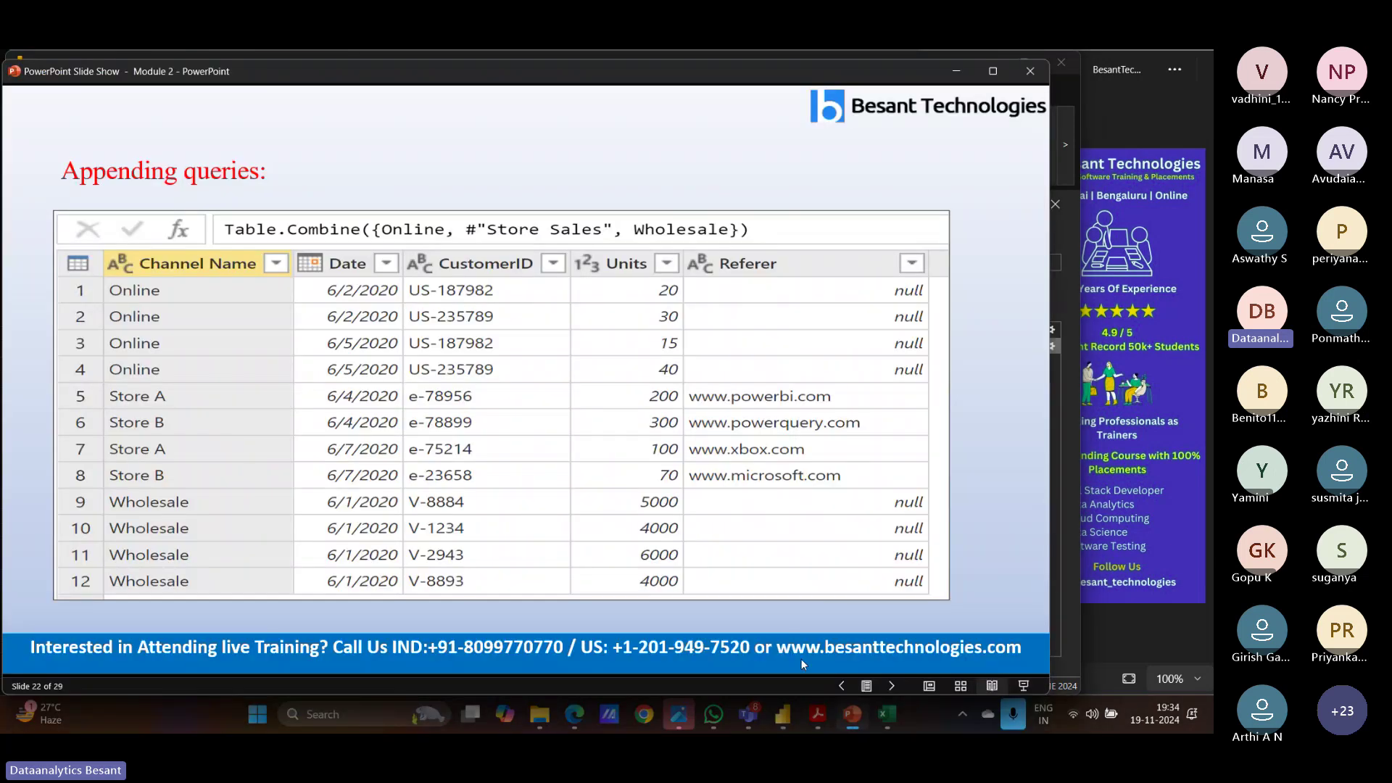
{"action": "left_click", "coordinate": [842, 686]}
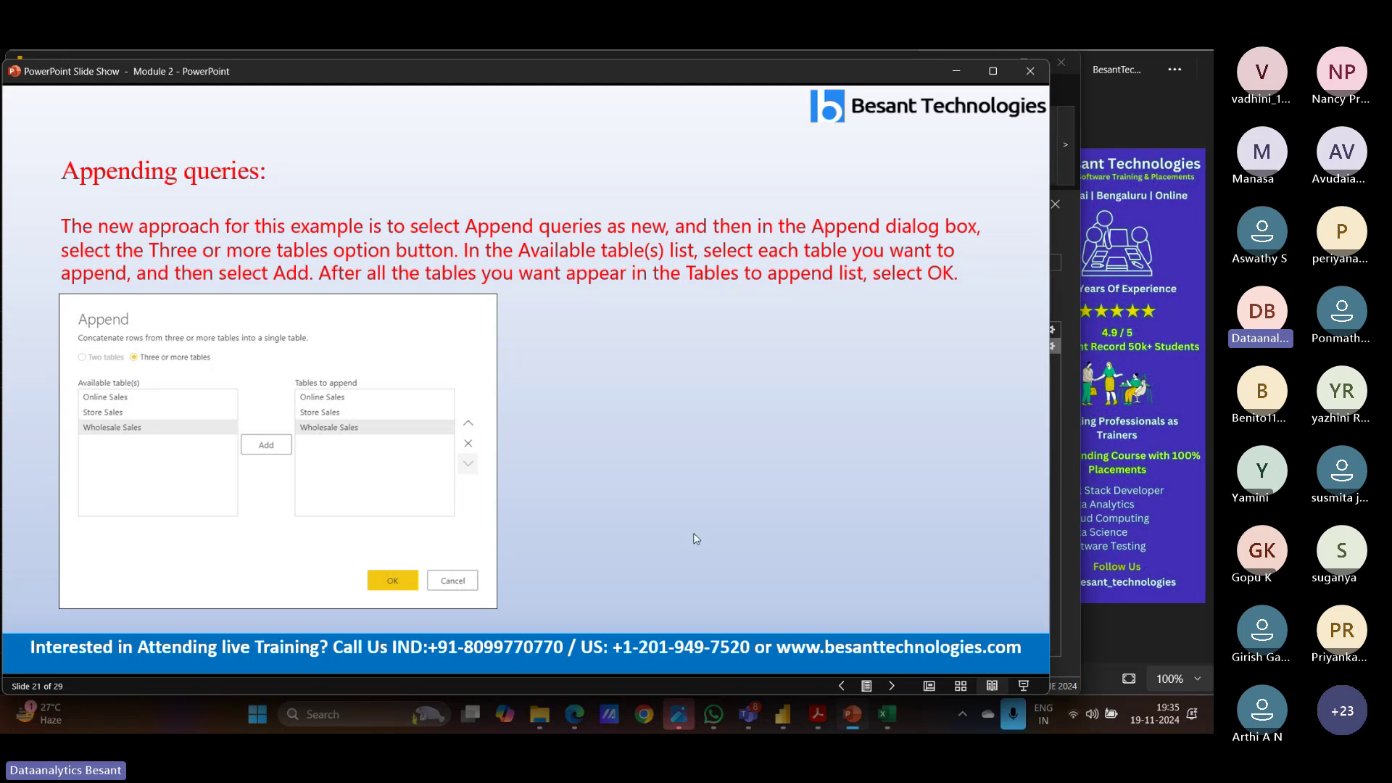
{"action": "left_click", "coordinate": [890, 683]}
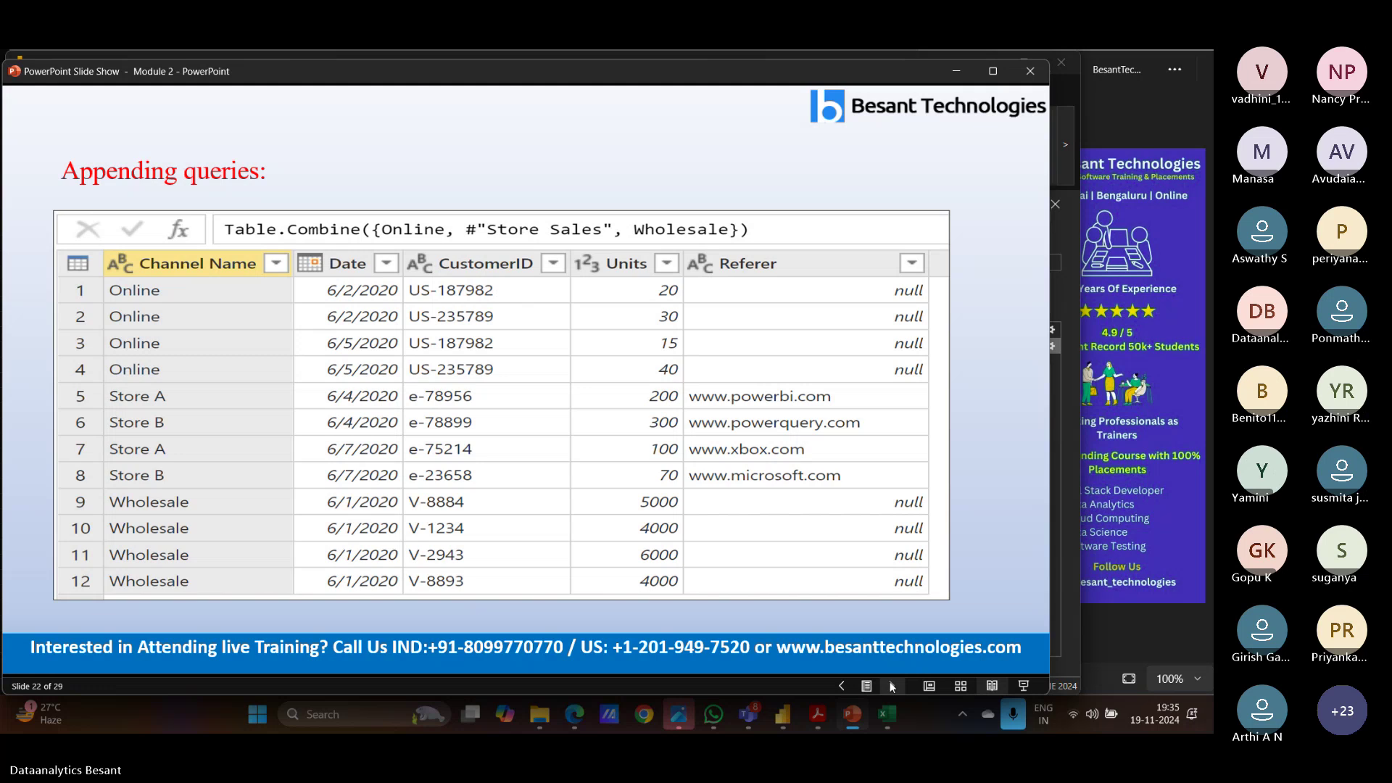
Step: Read through the merging queries slides to the end of the presentation, then minimize the slide show
{"action": "left_click", "coordinate": [890, 683]}
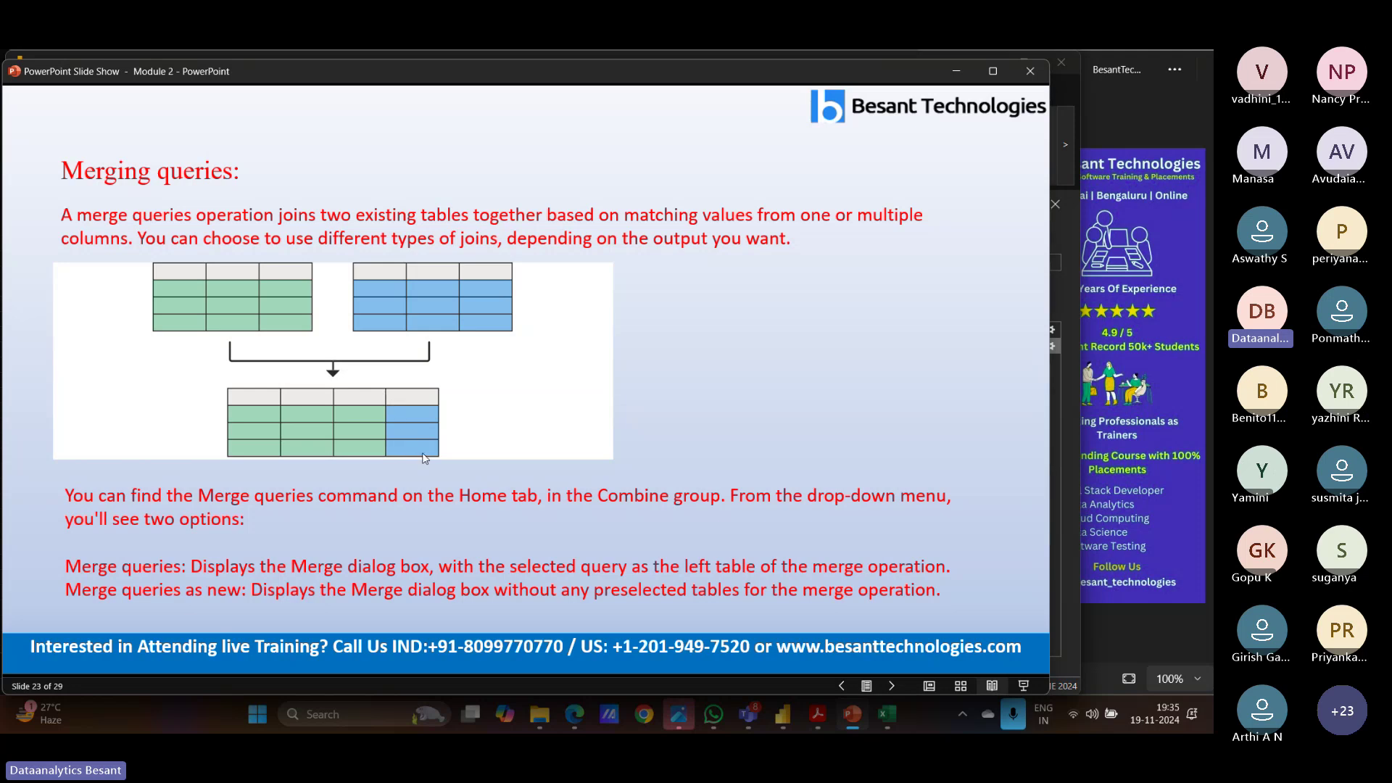
{"action": "left_click", "coordinate": [894, 687]}
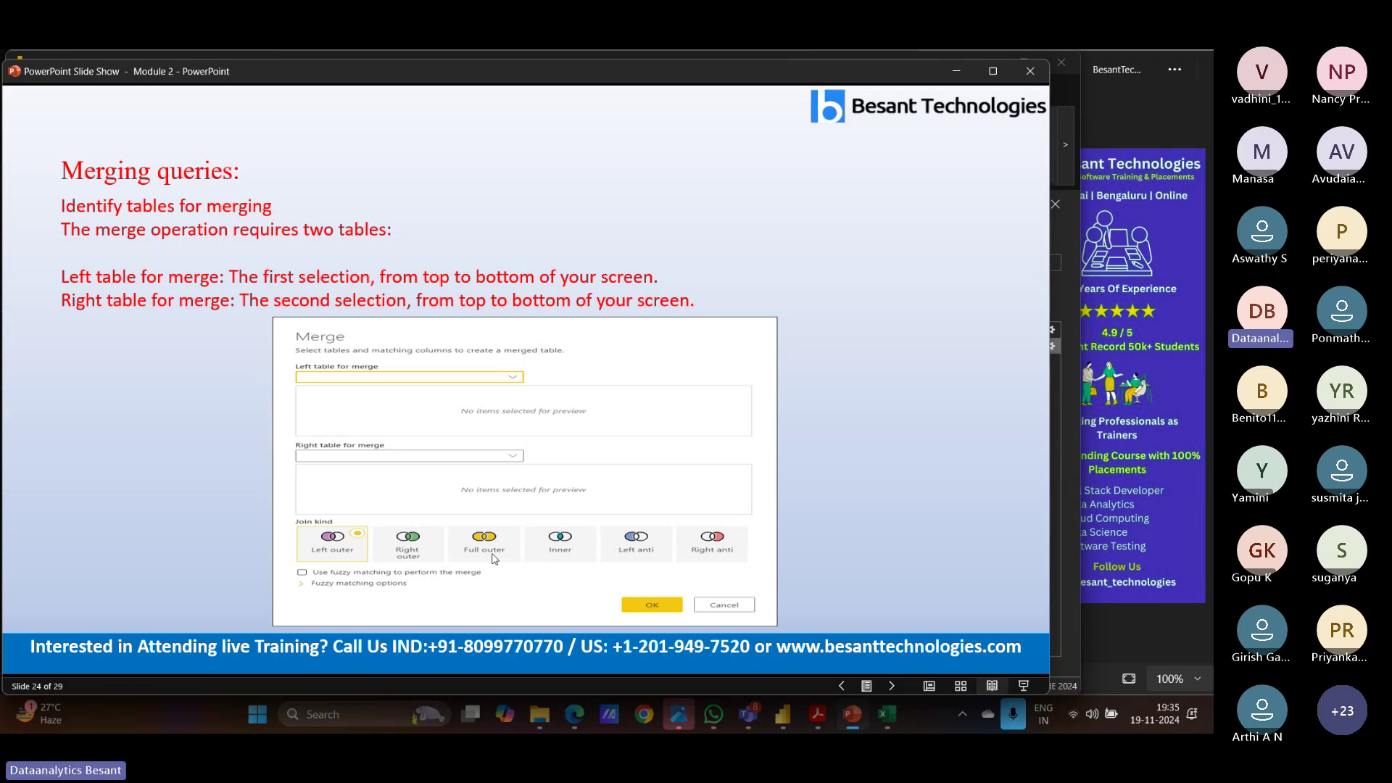
{"action": "left_click", "coordinate": [890, 686]}
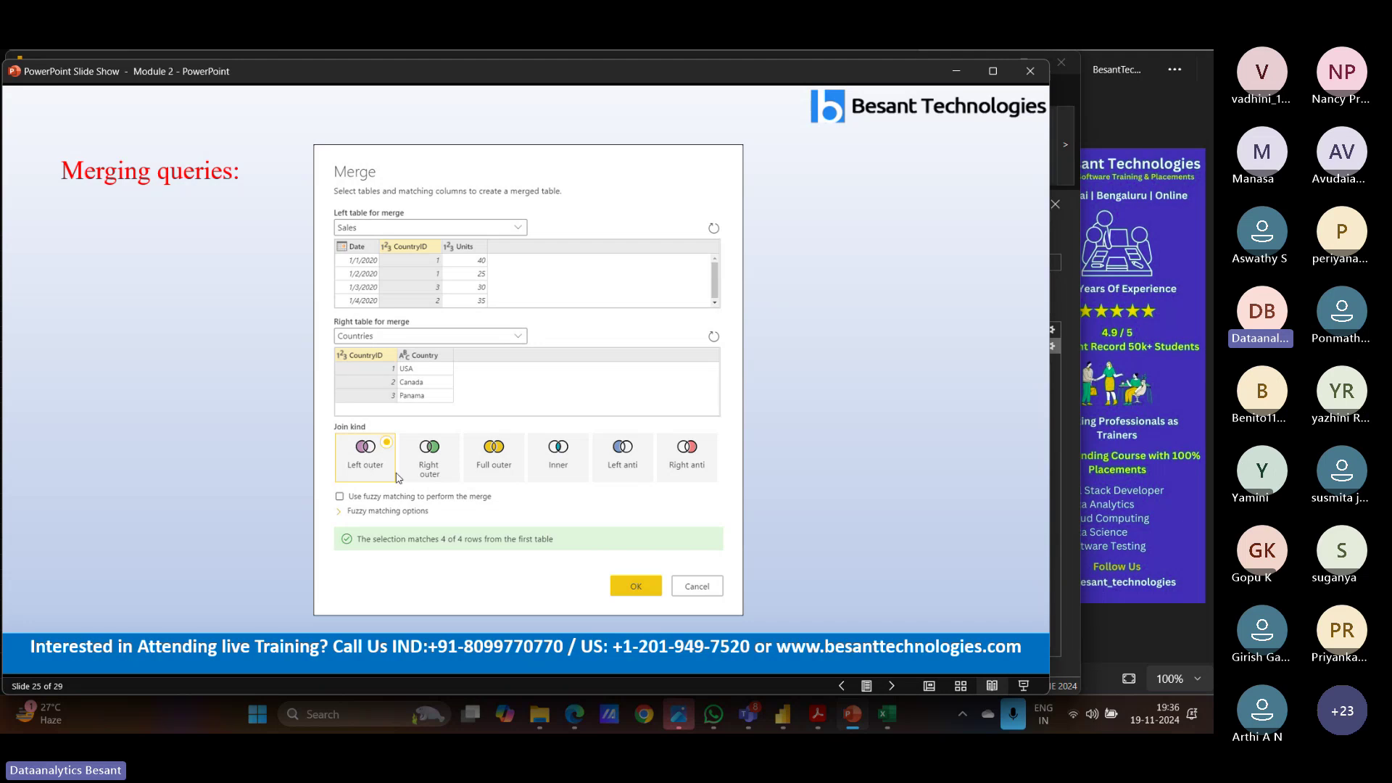
{"action": "left_click", "coordinate": [892, 684]}
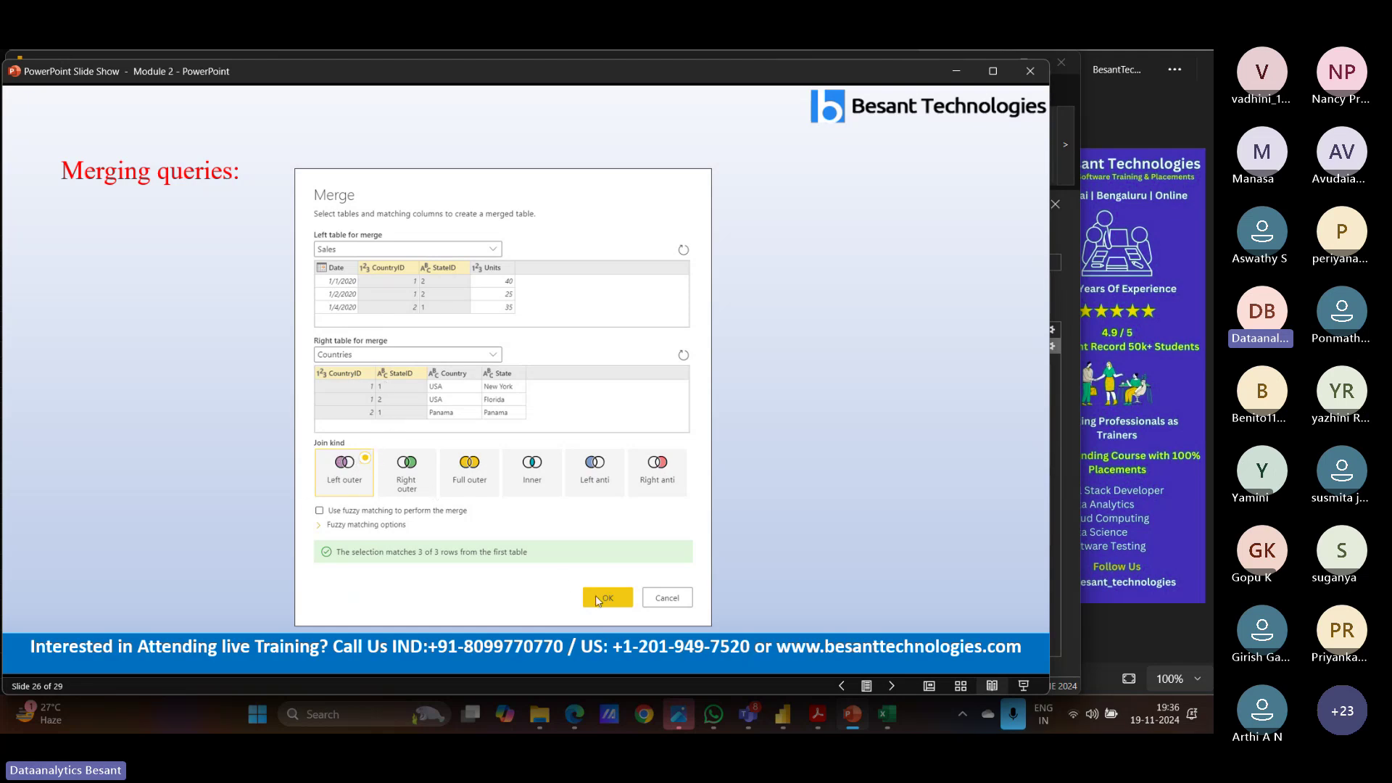
{"action": "left_click", "coordinate": [889, 690]}
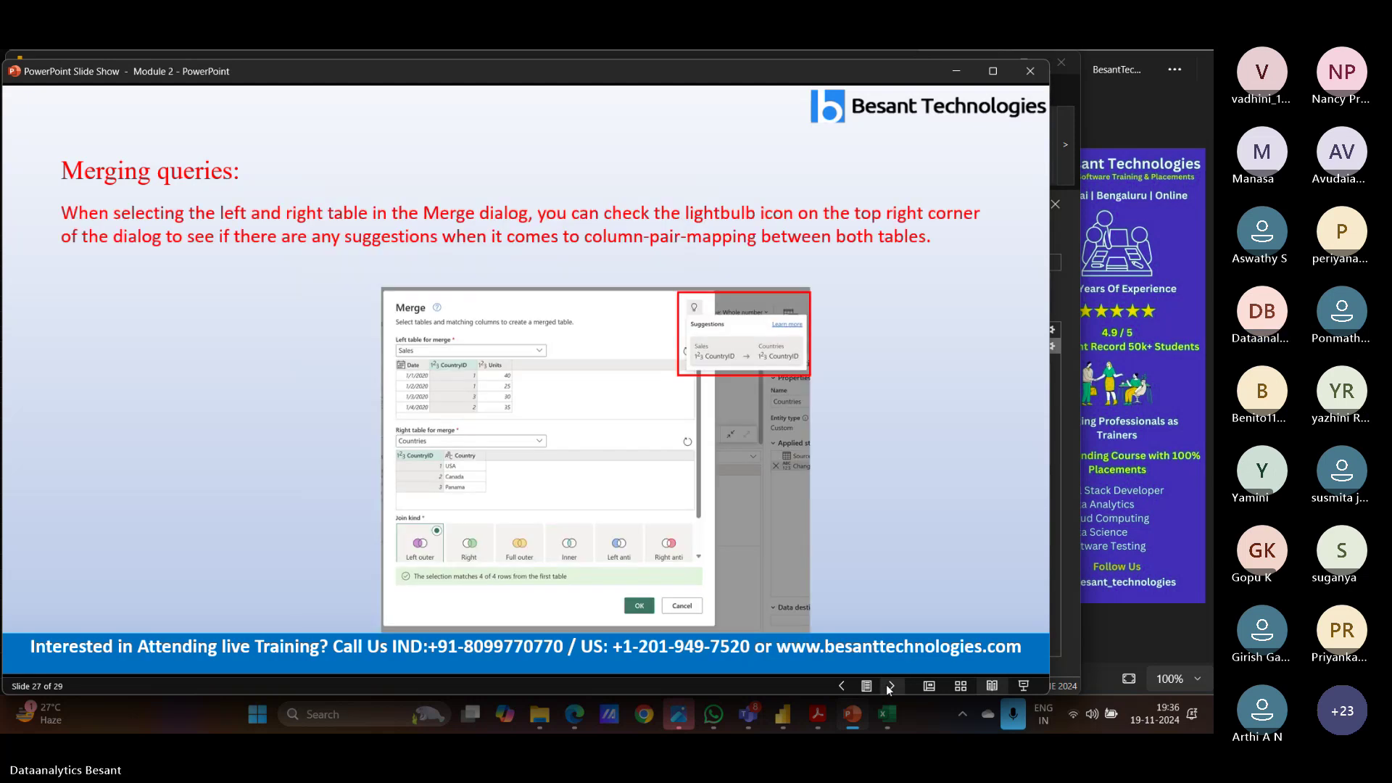
{"action": "left_click", "coordinate": [889, 690]}
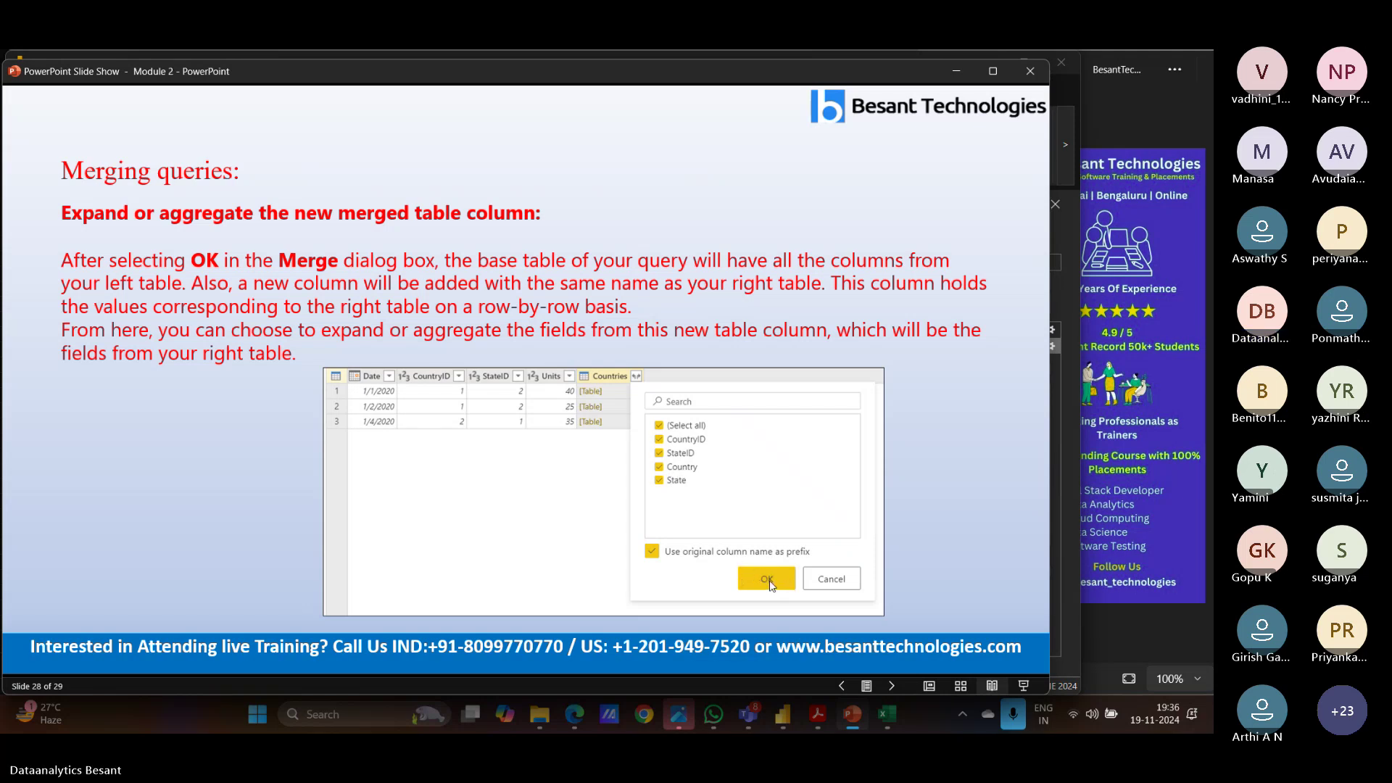
{"action": "left_click", "coordinate": [887, 686]}
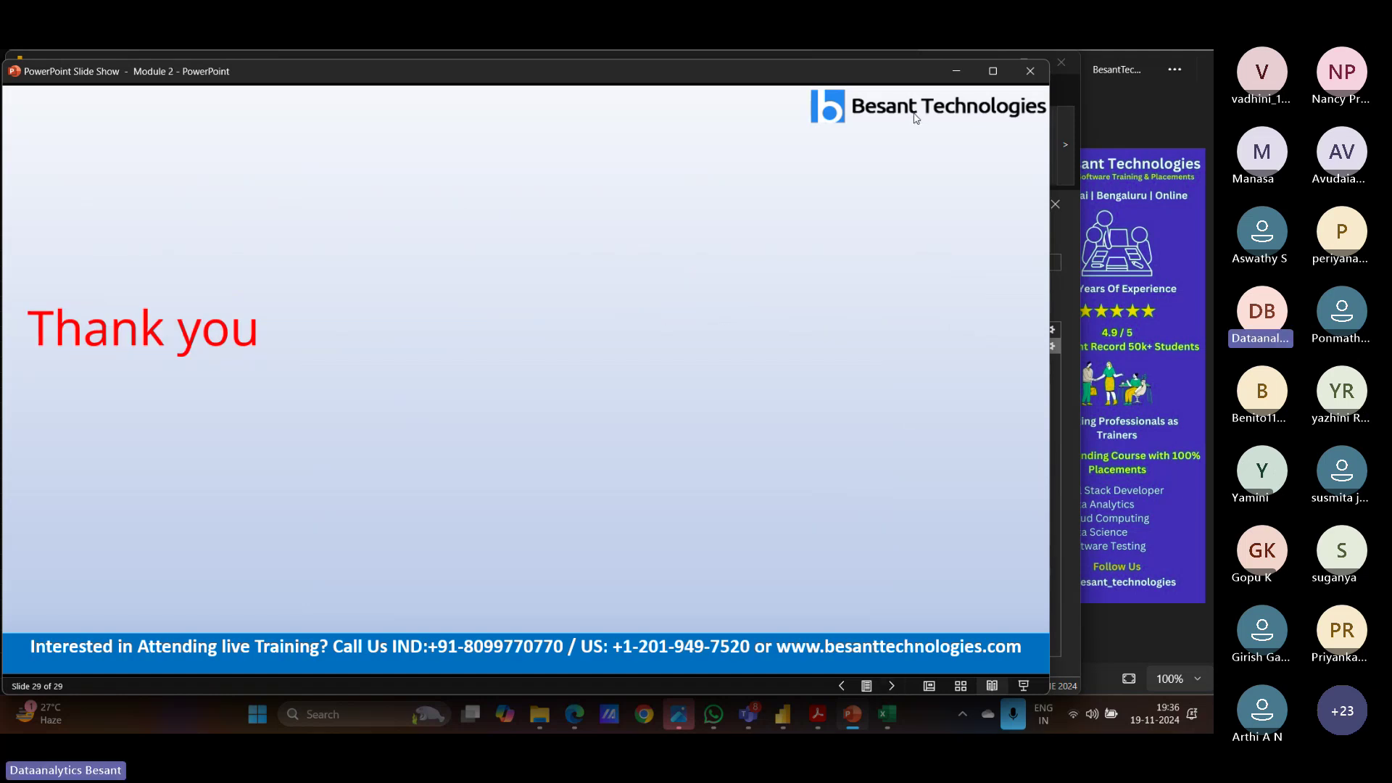
{"action": "left_click", "coordinate": [958, 73]}
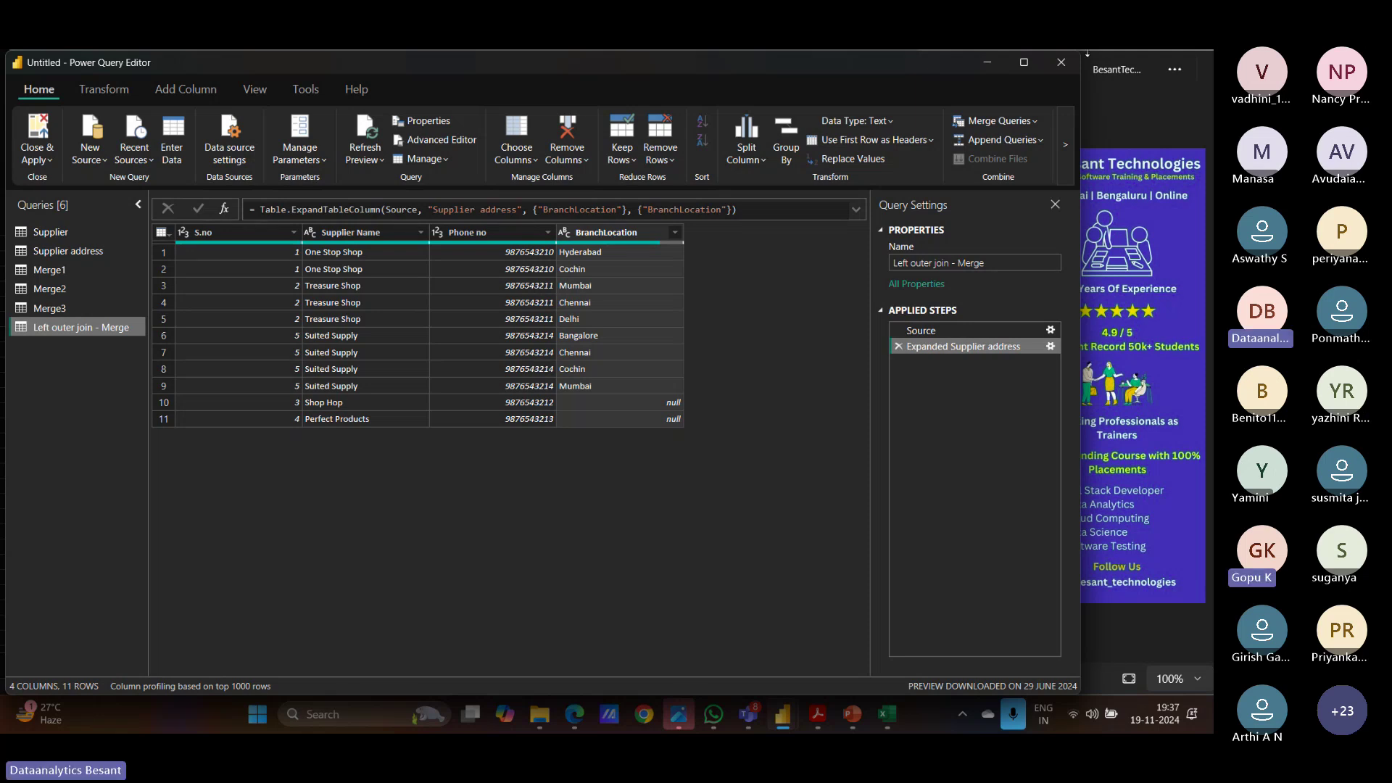
Step: Close the Power Query Editor without applying the changes, and close both open Power BI reports without saving
{"action": "left_click", "coordinate": [1054, 70]}
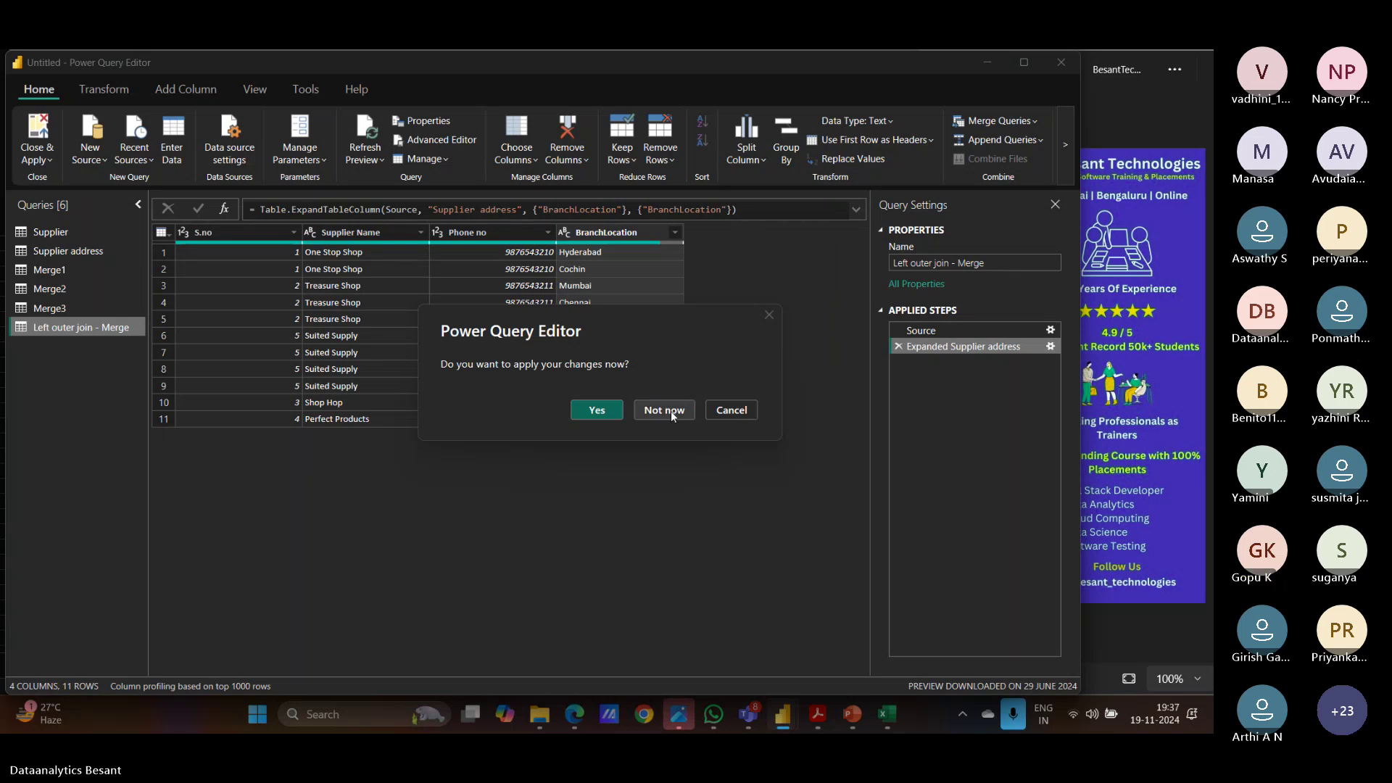
{"action": "left_click", "coordinate": [671, 411]}
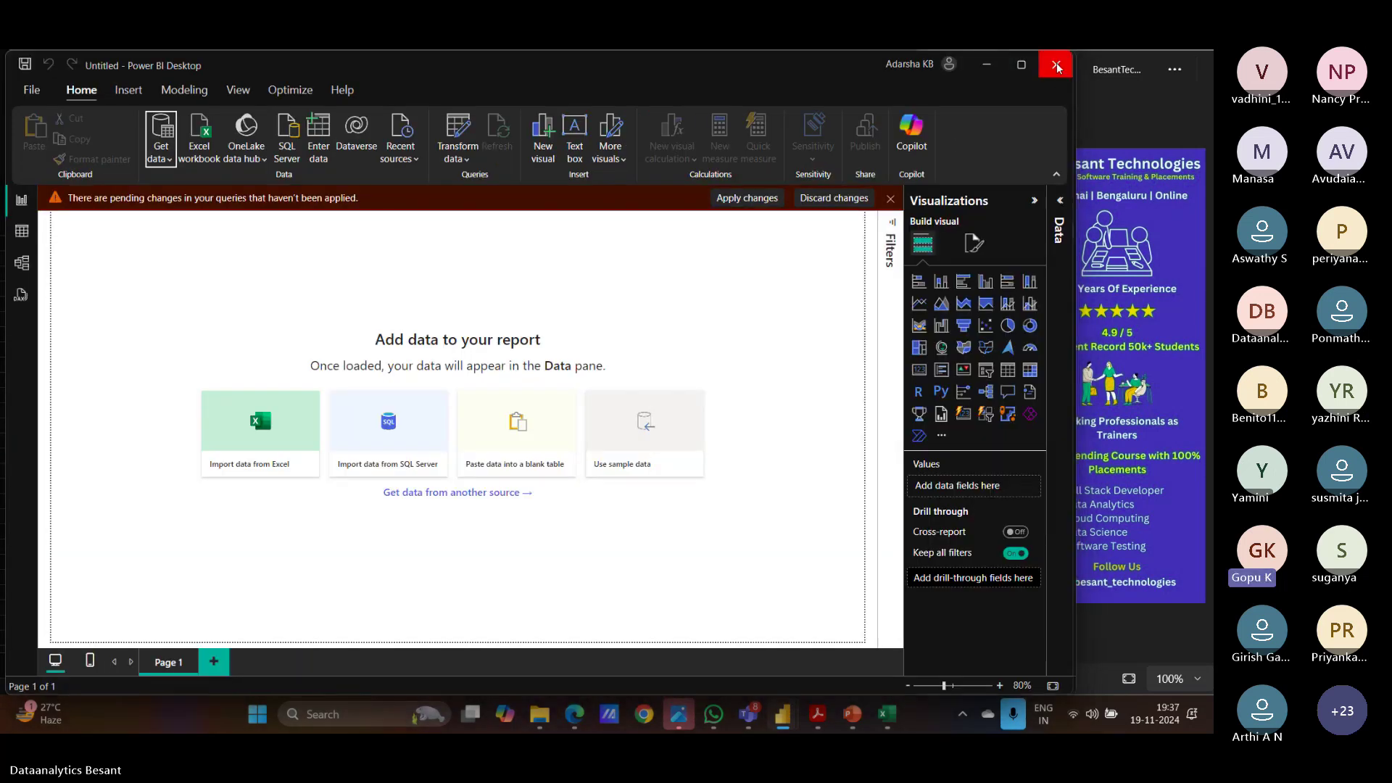
{"action": "left_click", "coordinate": [1055, 67]}
{"action": "left_click", "coordinate": [602, 411]}
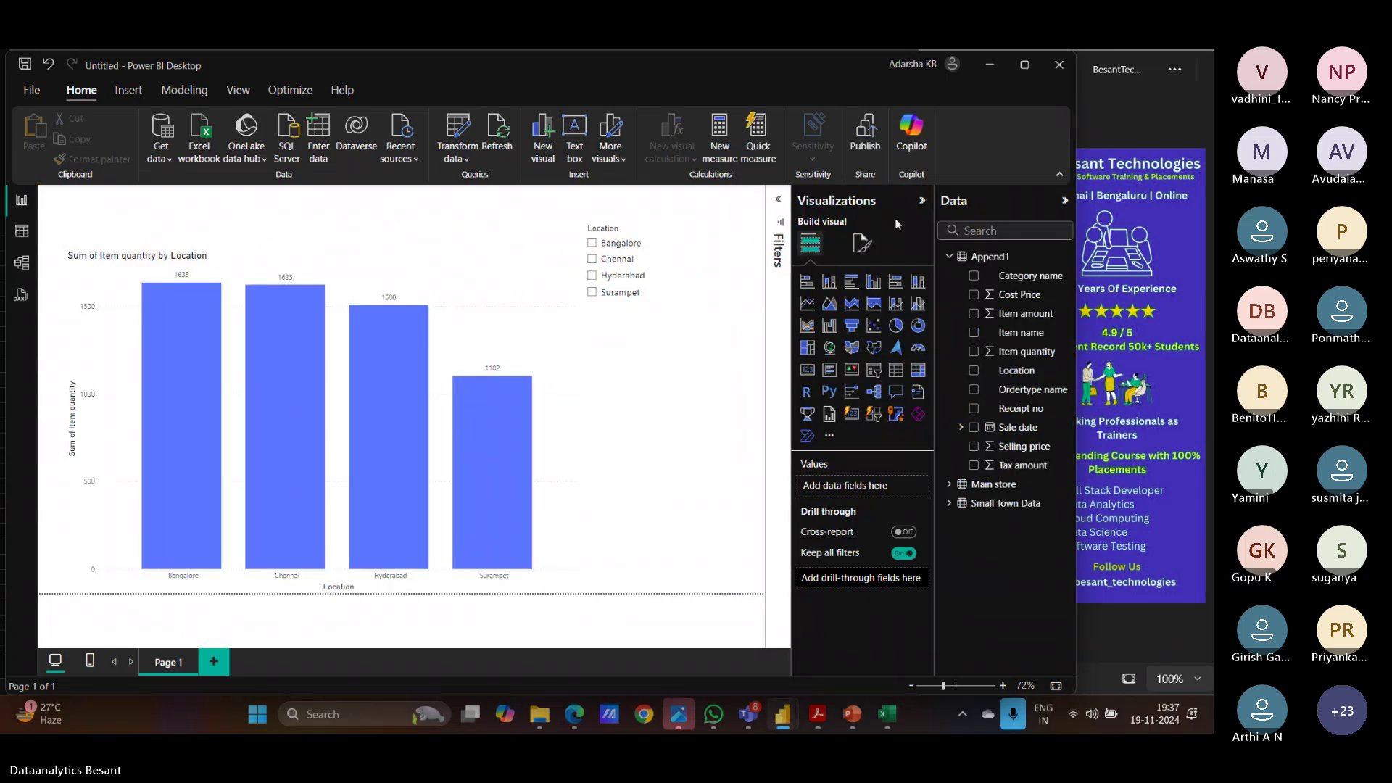
{"action": "left_click", "coordinate": [1059, 64]}
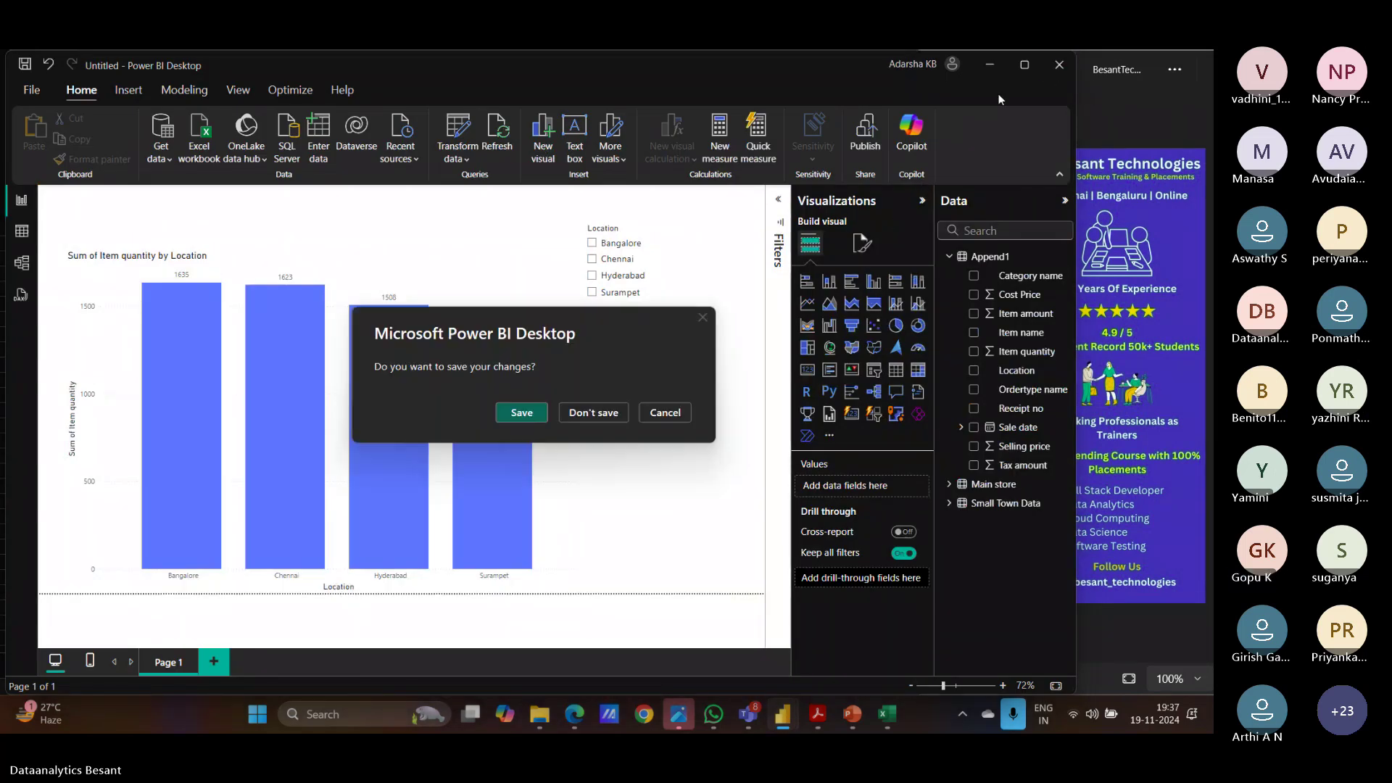
{"action": "left_click", "coordinate": [593, 412]}
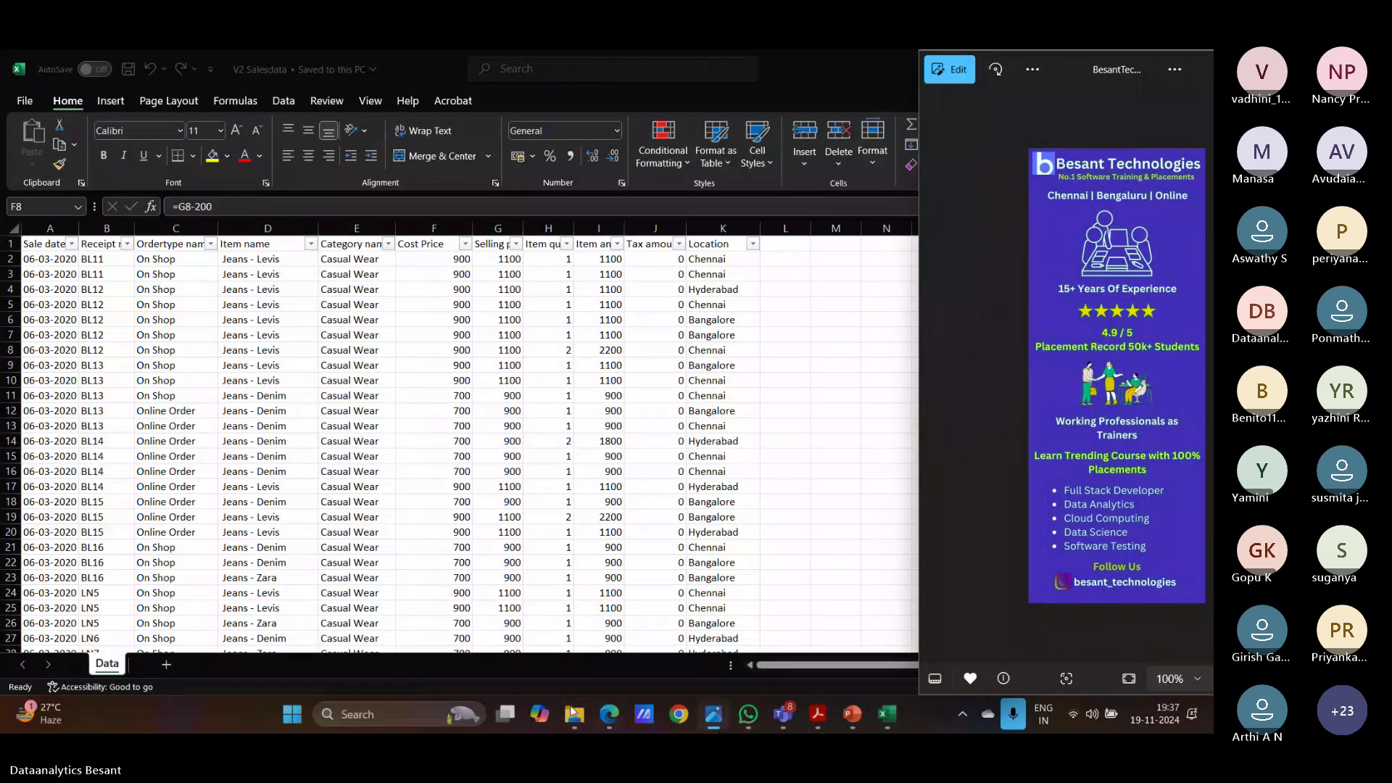
Step: Launch Power BI Desktop and create a blank report
{"action": "key", "text": "super+s"}
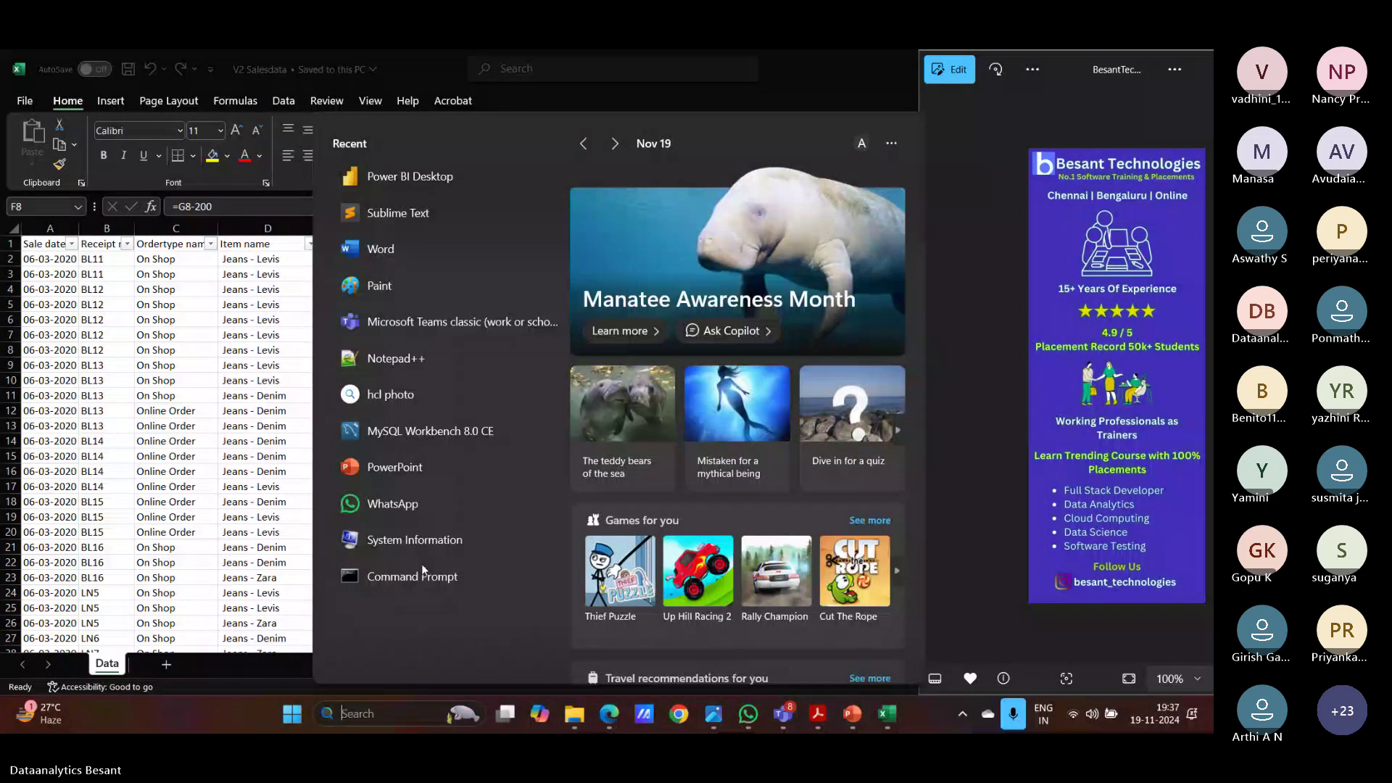
{"action": "left_click", "coordinate": [419, 180]}
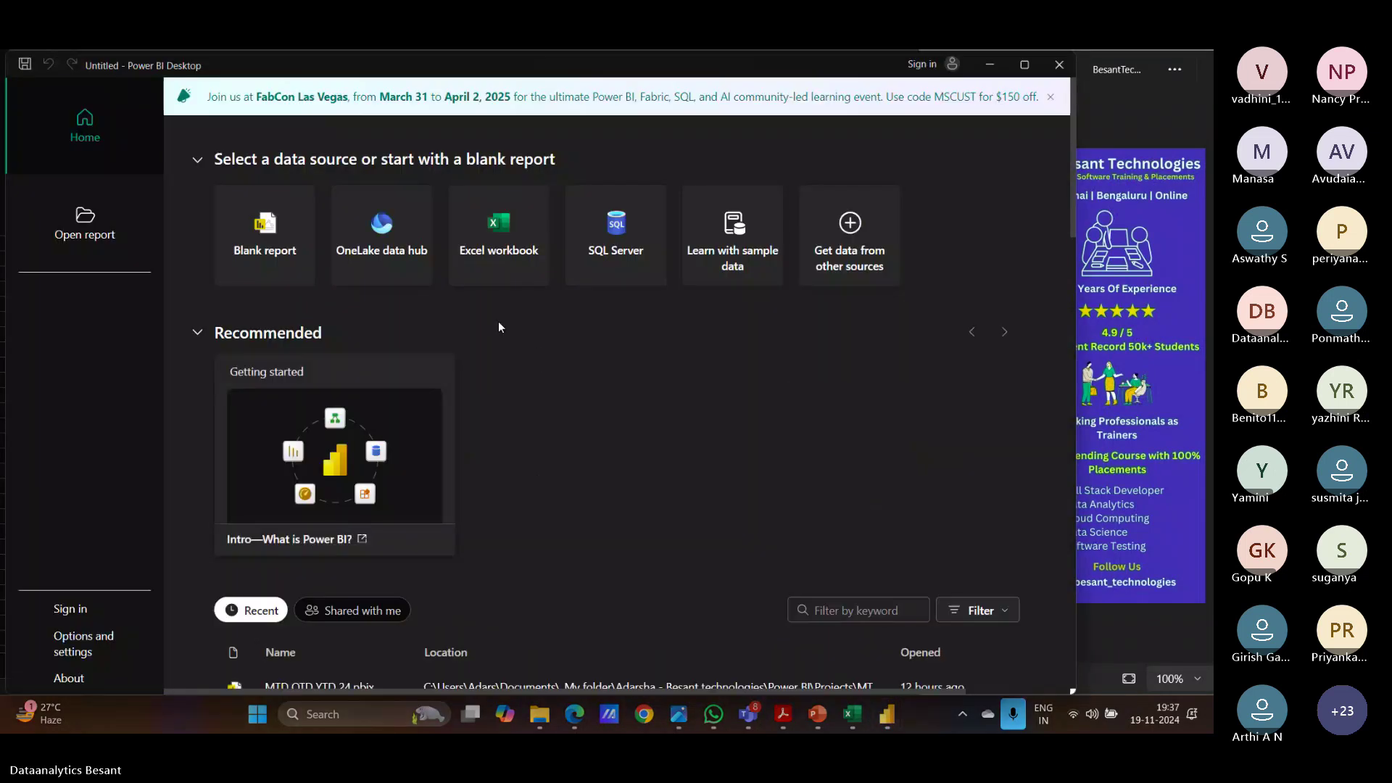
{"action": "left_click", "coordinate": [266, 239]}
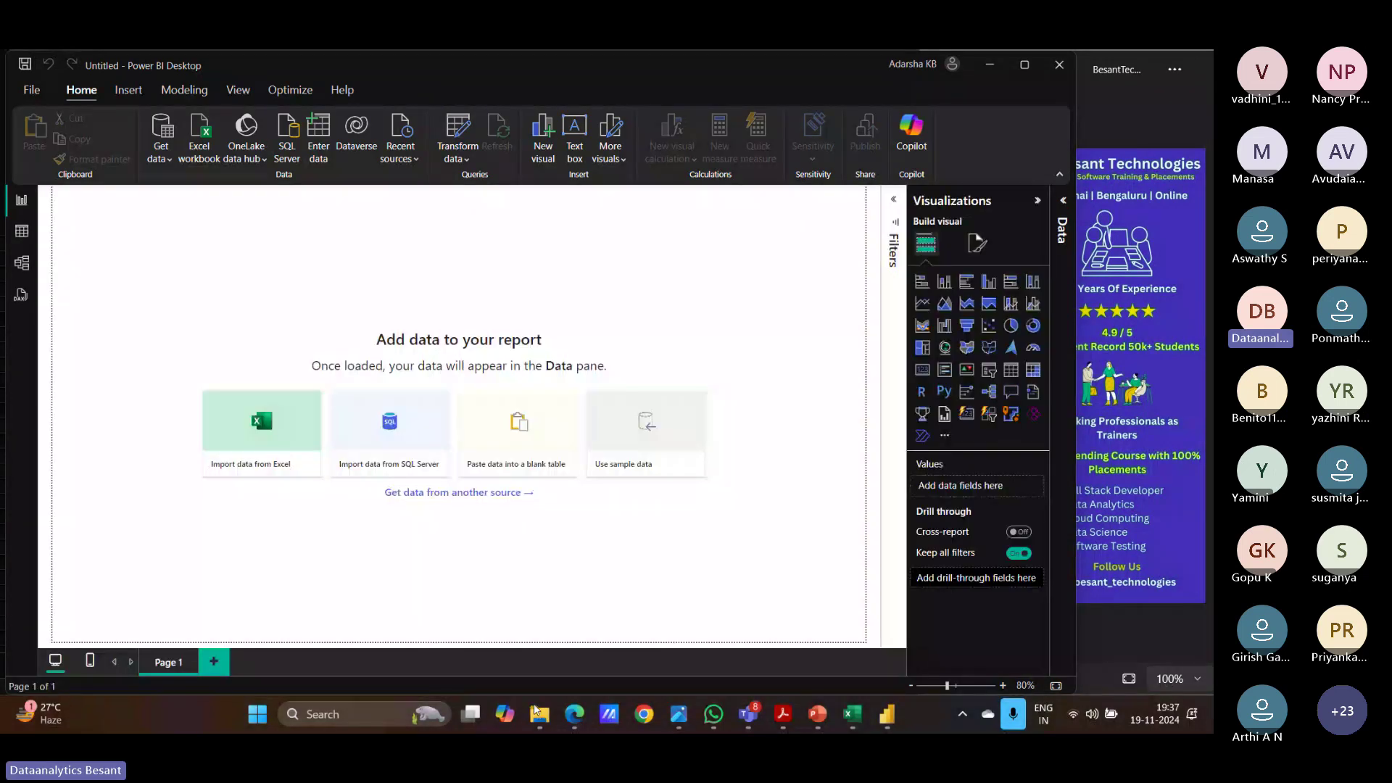
Step: Open the Customer workbook from the "removing null values" folder inside the Power BI Data folder
{"action": "mouse_move", "coordinate": [539, 714]}
{"action": "left_click", "coordinate": [511, 619]}
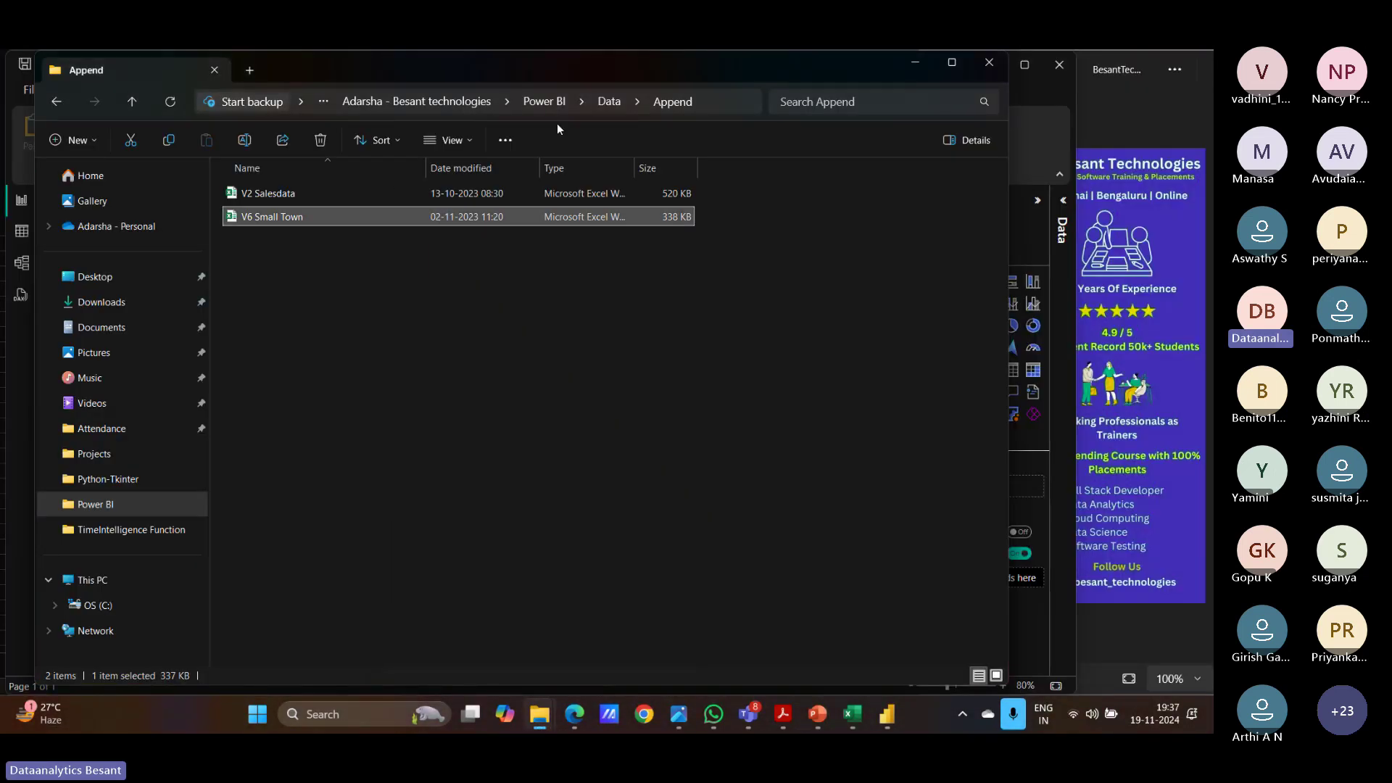
{"action": "left_click", "coordinate": [603, 107]}
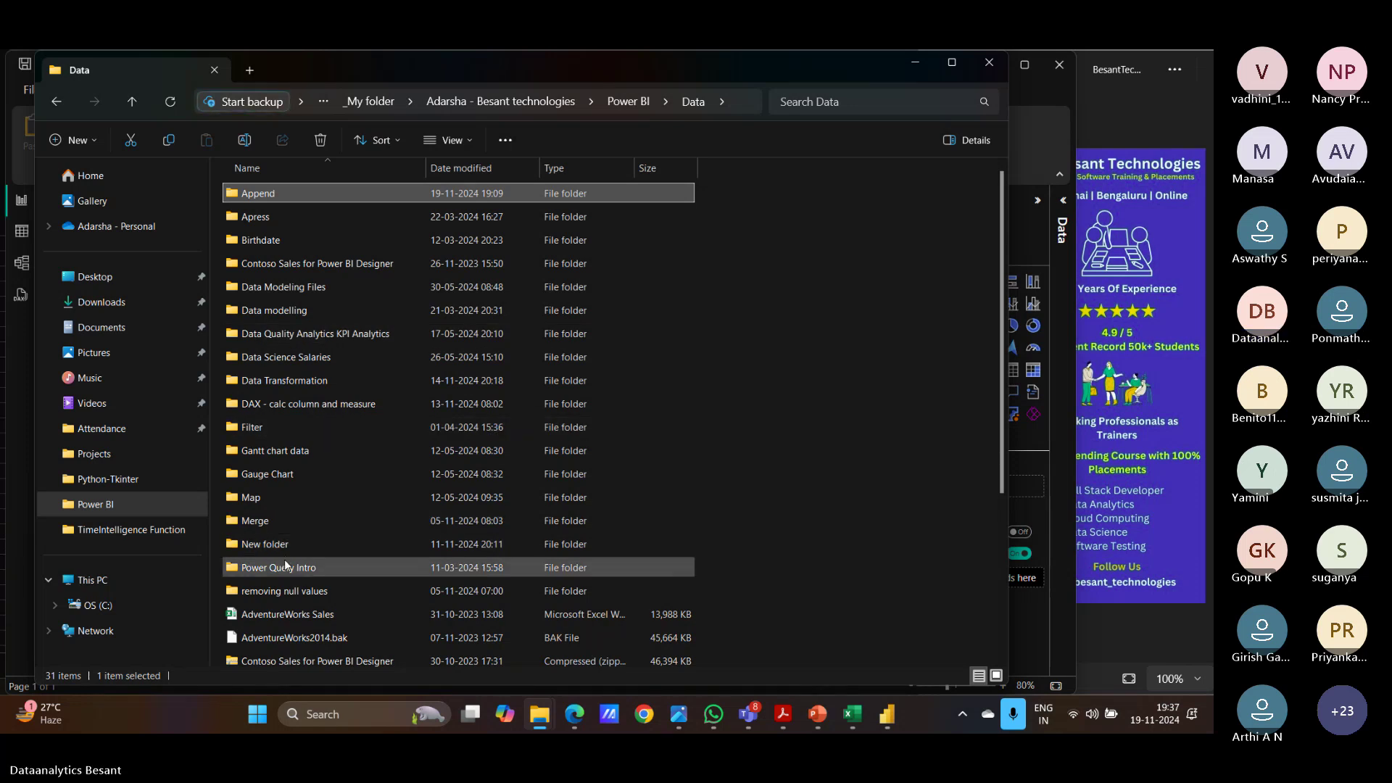
{"action": "left_click", "coordinate": [283, 589]}
{"action": "double_click", "coordinate": [282, 587]}
{"action": "left_click", "coordinate": [268, 196]}
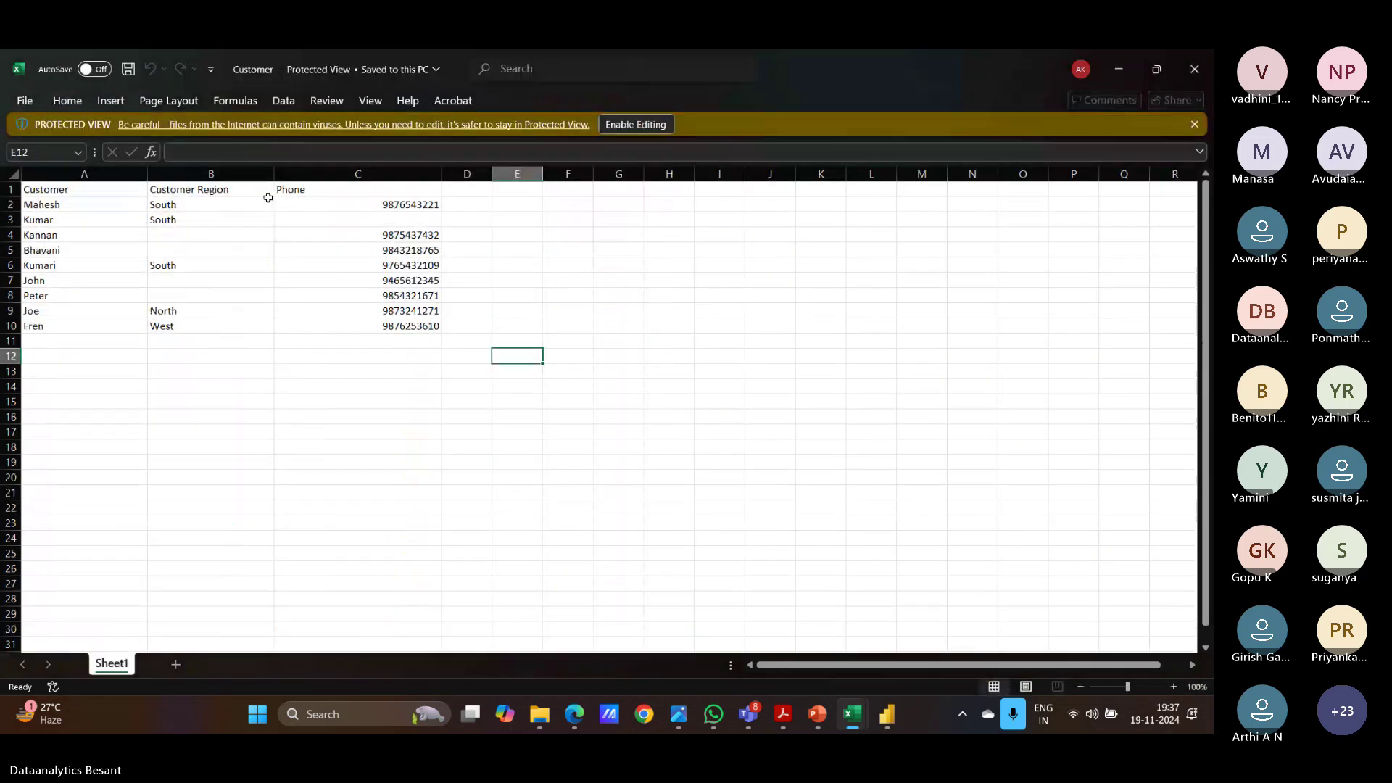
Step: Show the Customer workbook in a smaller window at 126% zoom and enable editing for it
{"action": "left_click", "coordinate": [678, 714]}
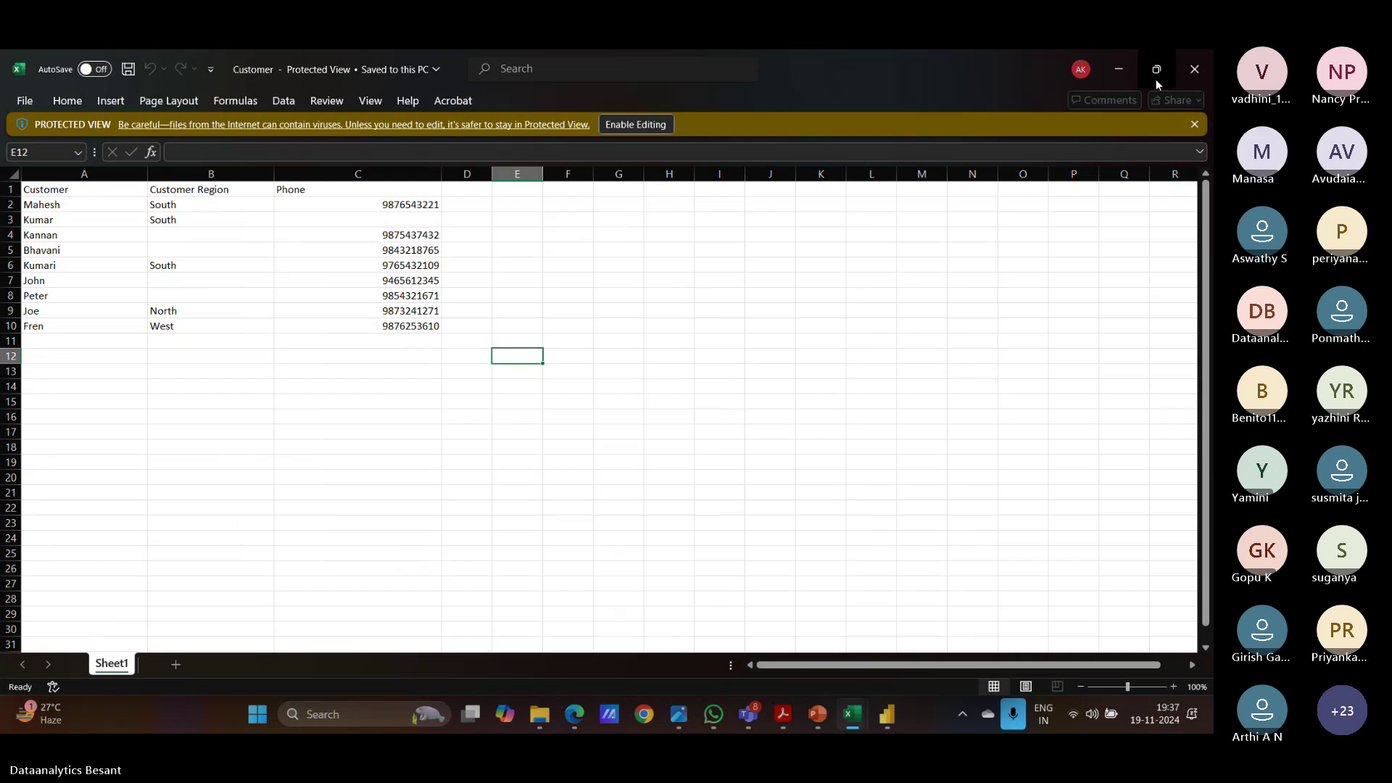
{"action": "left_click", "coordinate": [1155, 78]}
{"action": "left_click_drag", "start_coordinate": [864, 90], "coordinate": [754, 86]}
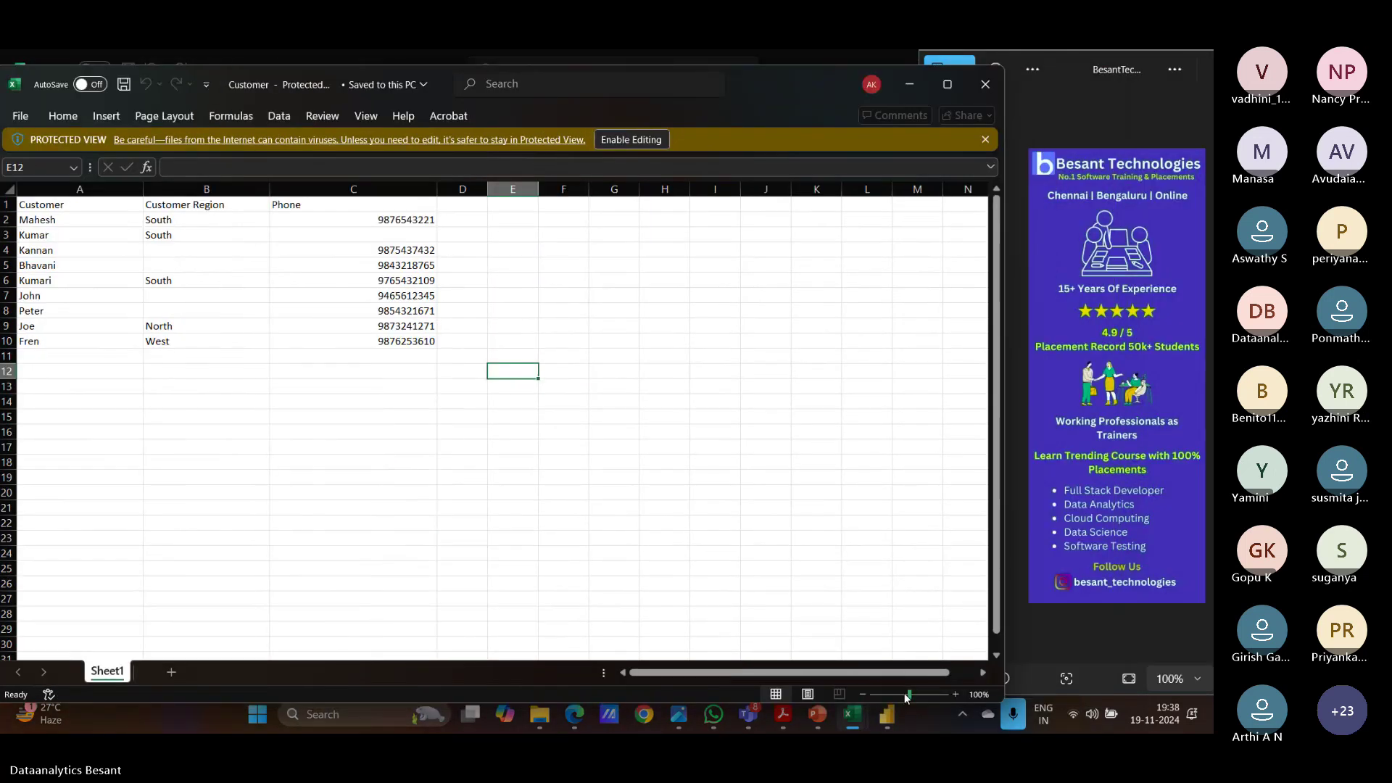
{"action": "left_click_drag", "start_coordinate": [905, 694], "coordinate": [911, 694]}
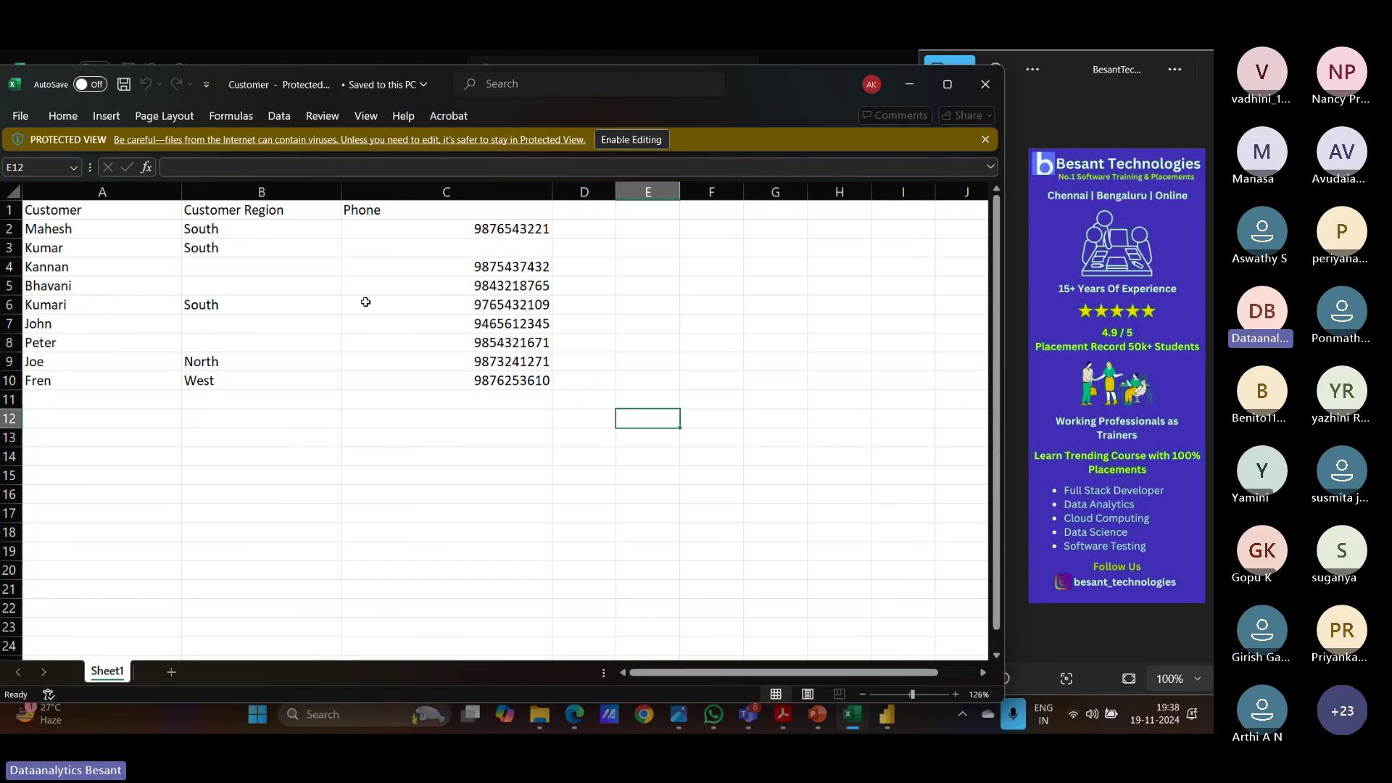
{"action": "left_click", "coordinate": [630, 139]}
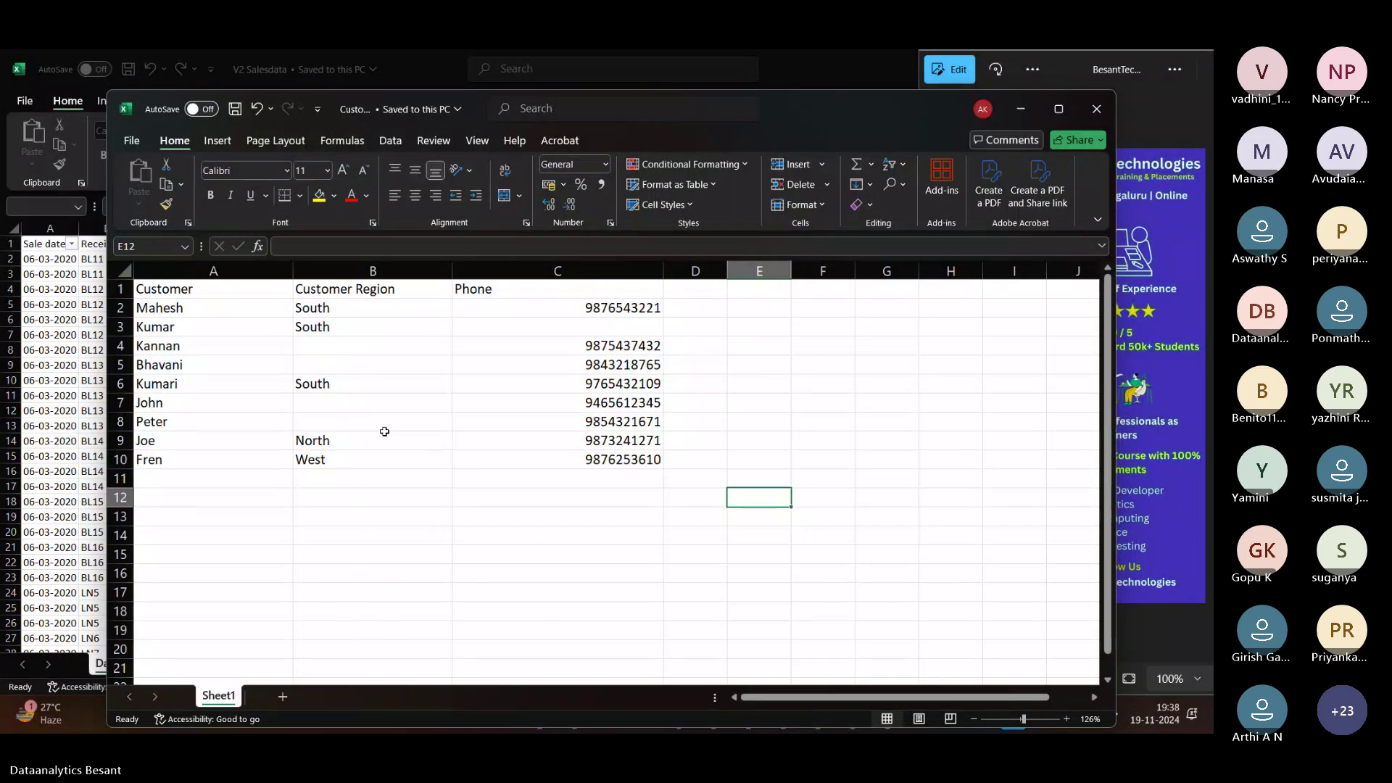
{"action": "left_click_drag", "start_coordinate": [786, 119], "coordinate": [680, 91]}
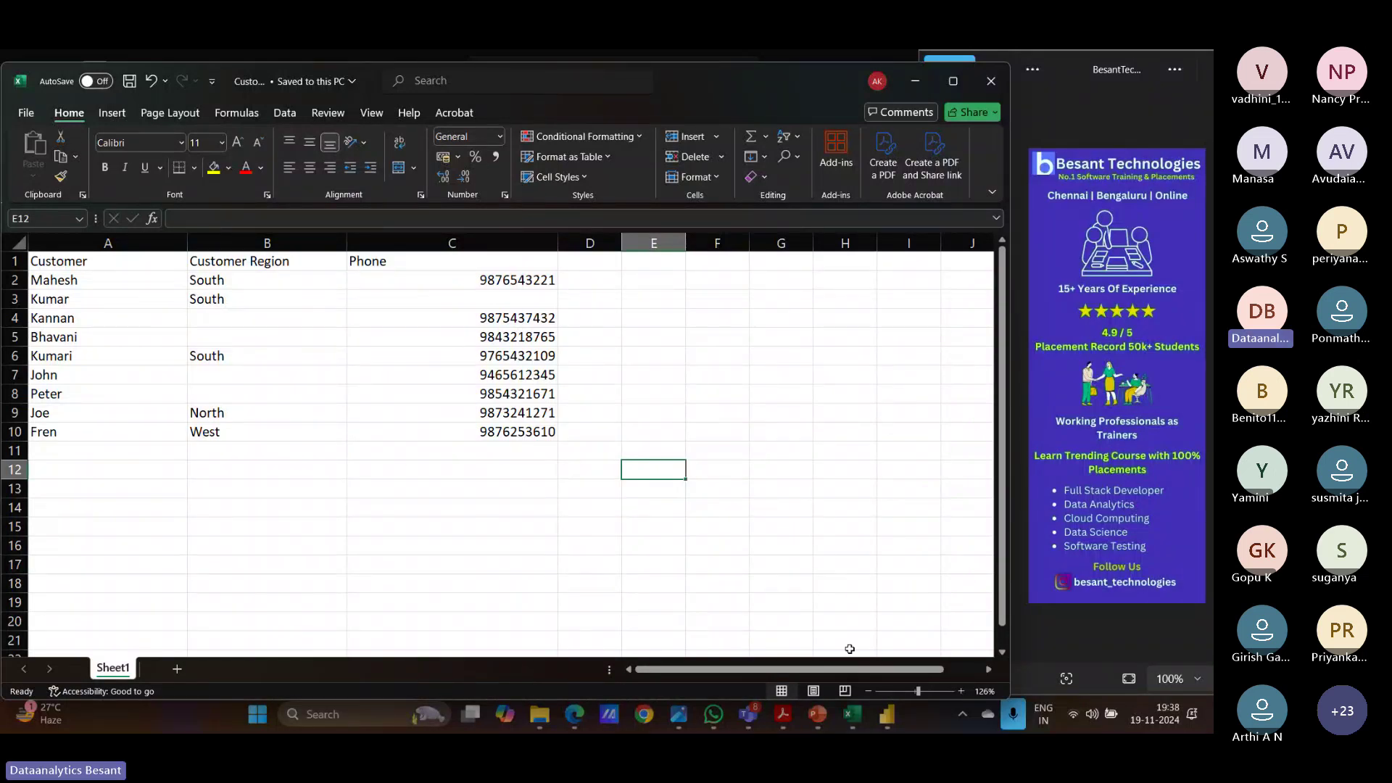
Step: Switch to Power BI Desktop and start an Excel workbook import, browsing to the "removing null values" folder under Data
{"action": "left_click", "coordinate": [884, 716]}
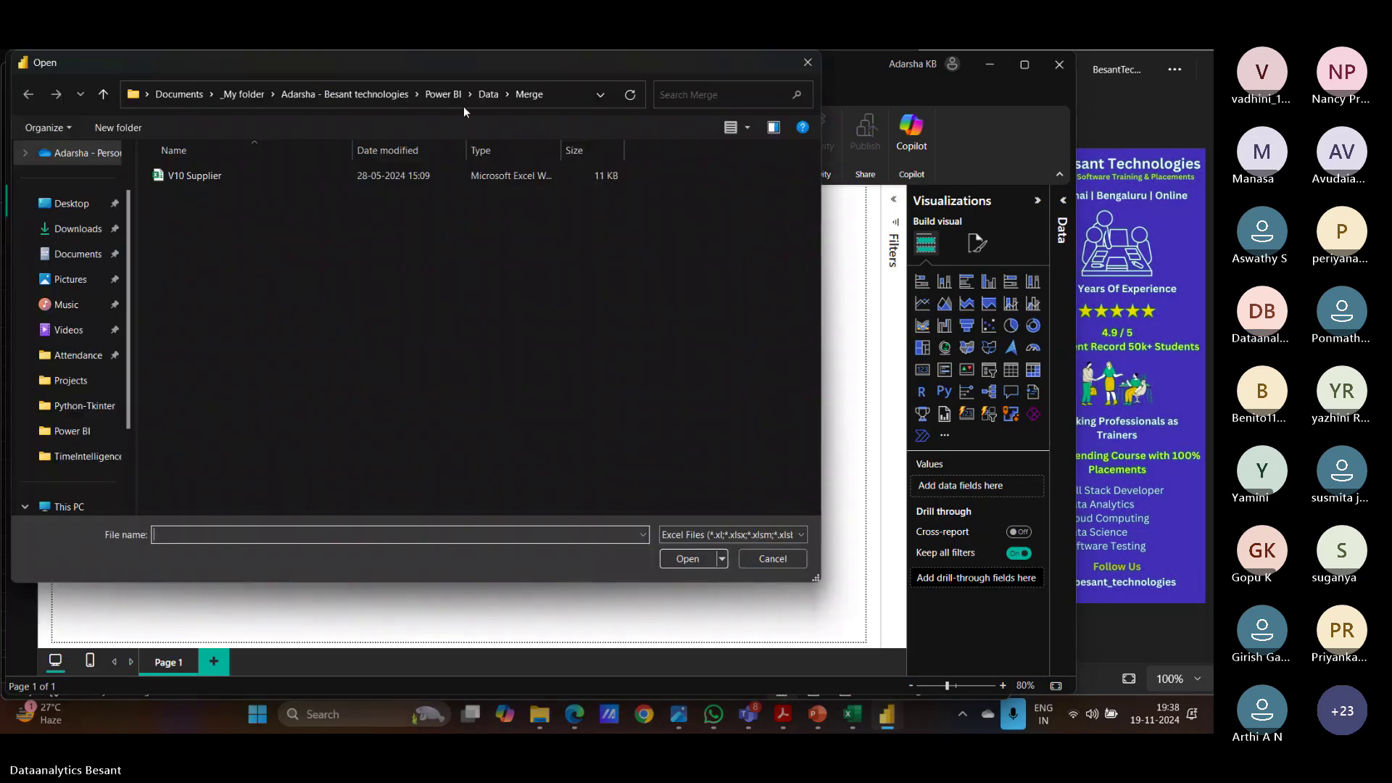
{"action": "left_click", "coordinate": [445, 95]}
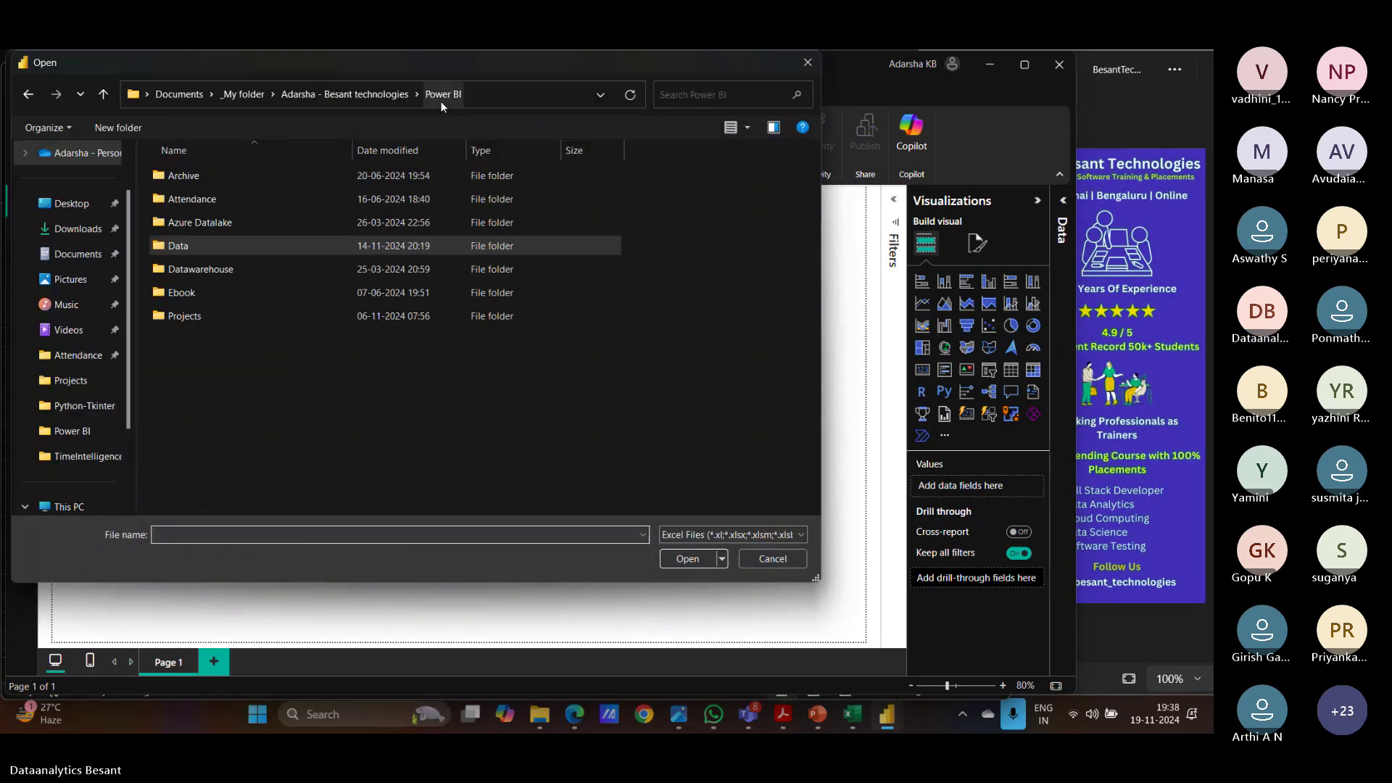
{"action": "double_click", "coordinate": [191, 250]}
{"action": "scroll", "coordinate": [204, 294], "scroll_direction": "down", "scroll_amount": 3}
{"action": "double_click", "coordinate": [207, 362]}
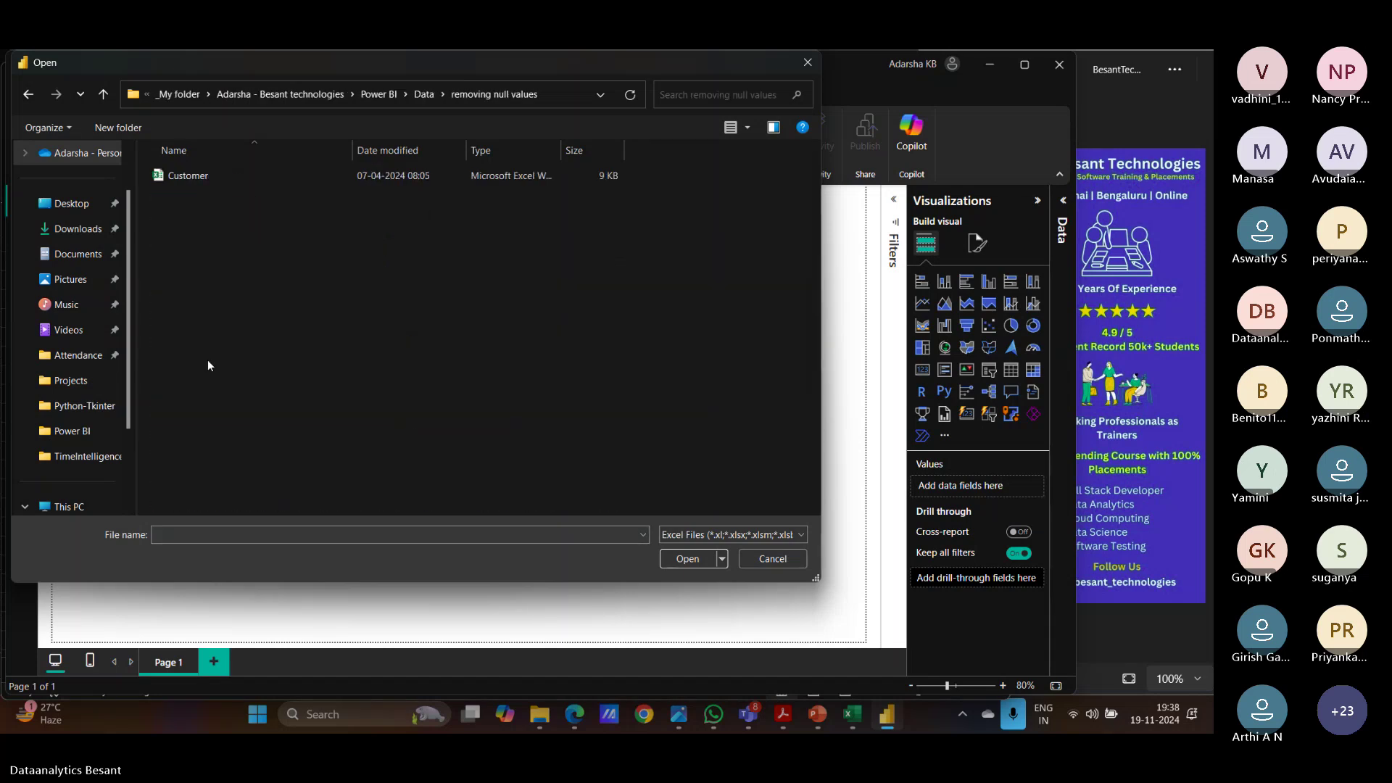
Step: Import the Customer workbook and open its Sheet1 for data transformation in the Power Query Editor
{"action": "left_click", "coordinate": [204, 180]}
{"action": "left_click", "coordinate": [685, 558]}
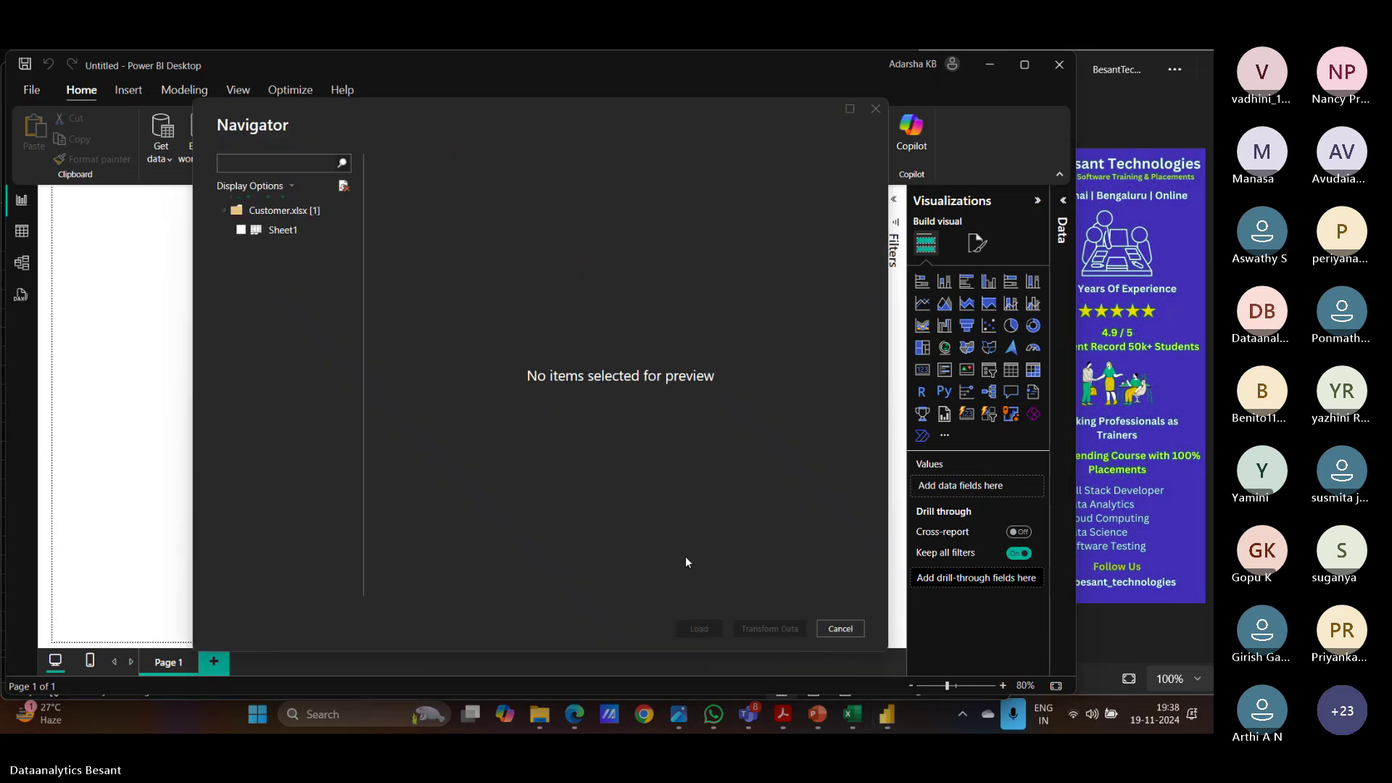
{"action": "left_click", "coordinate": [241, 230]}
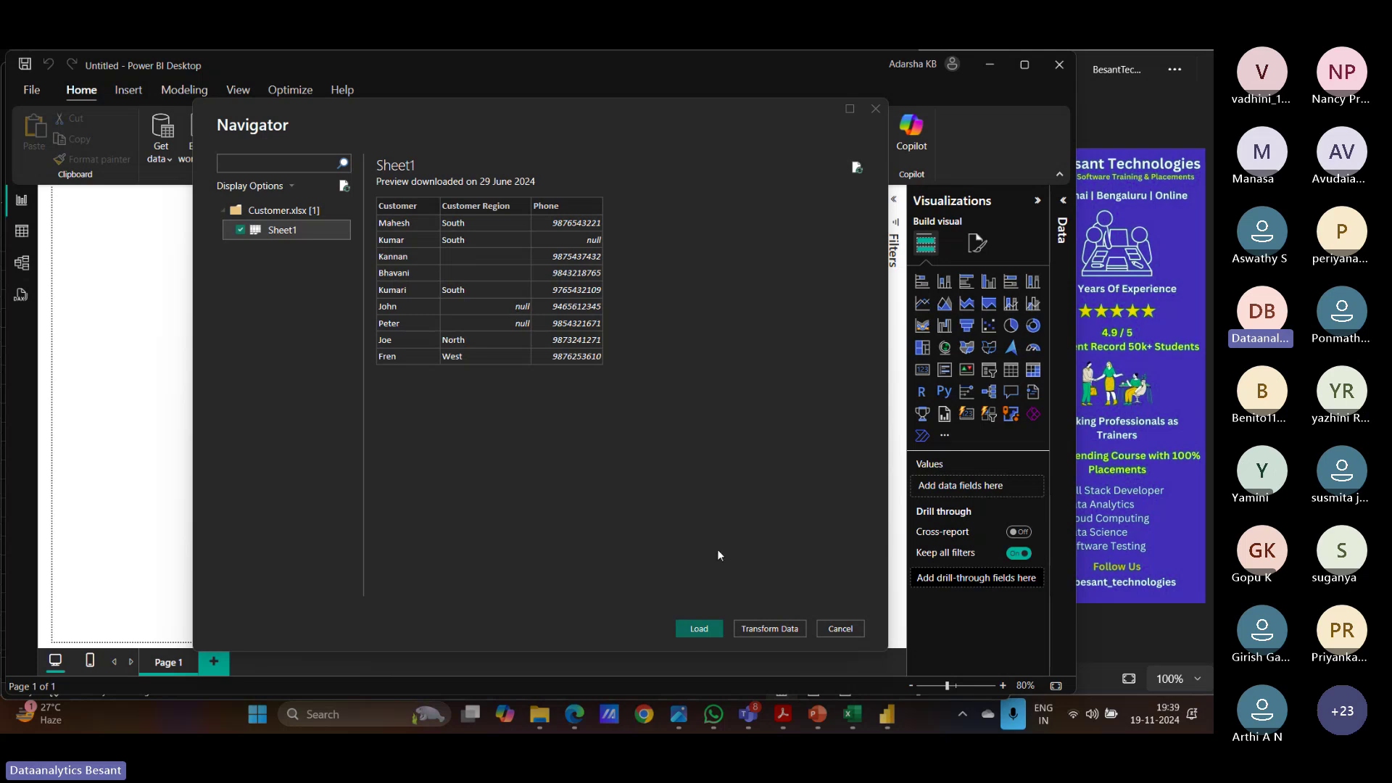
{"action": "left_click", "coordinate": [784, 629]}
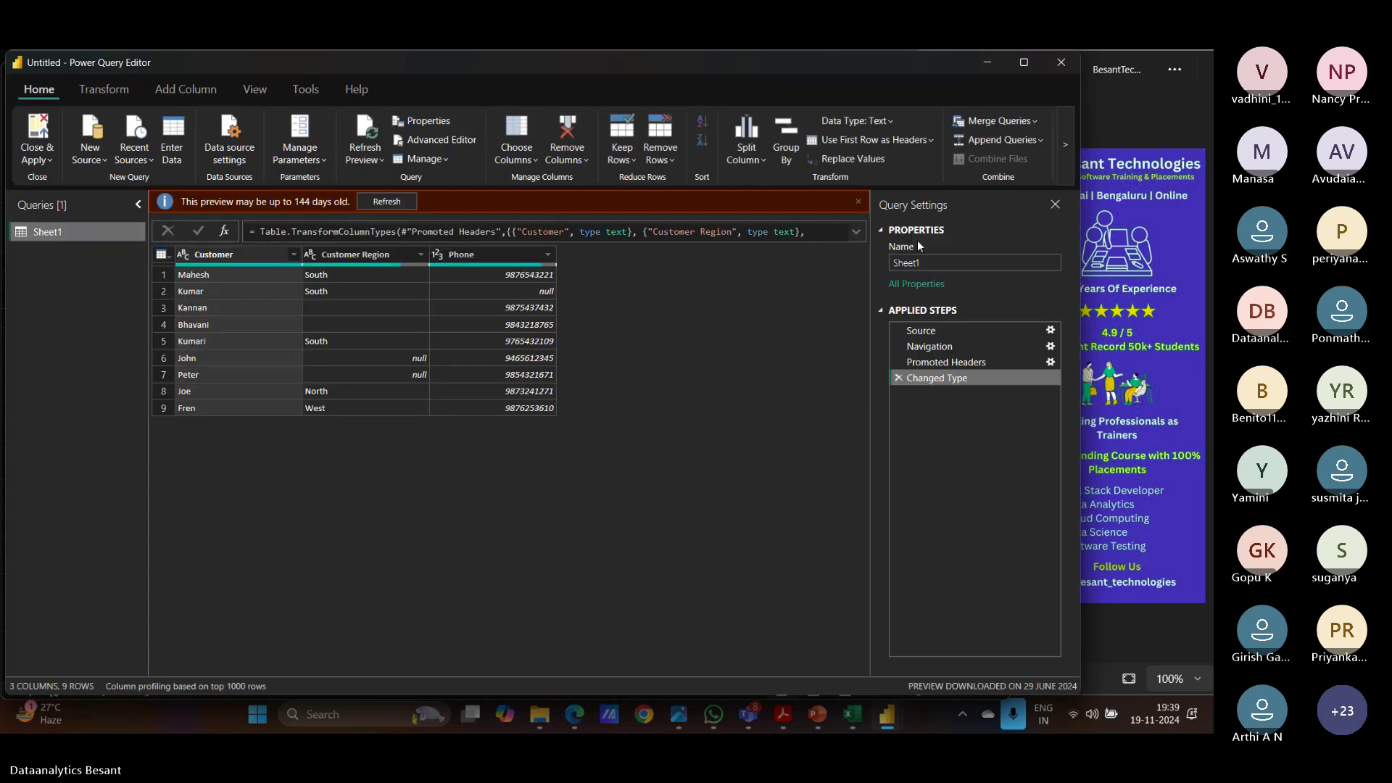
Step: Dismiss the preview-age notice and add a custom column with the formula if ([Customer Region]=null) then 1 else 0
{"action": "left_click", "coordinate": [858, 203]}
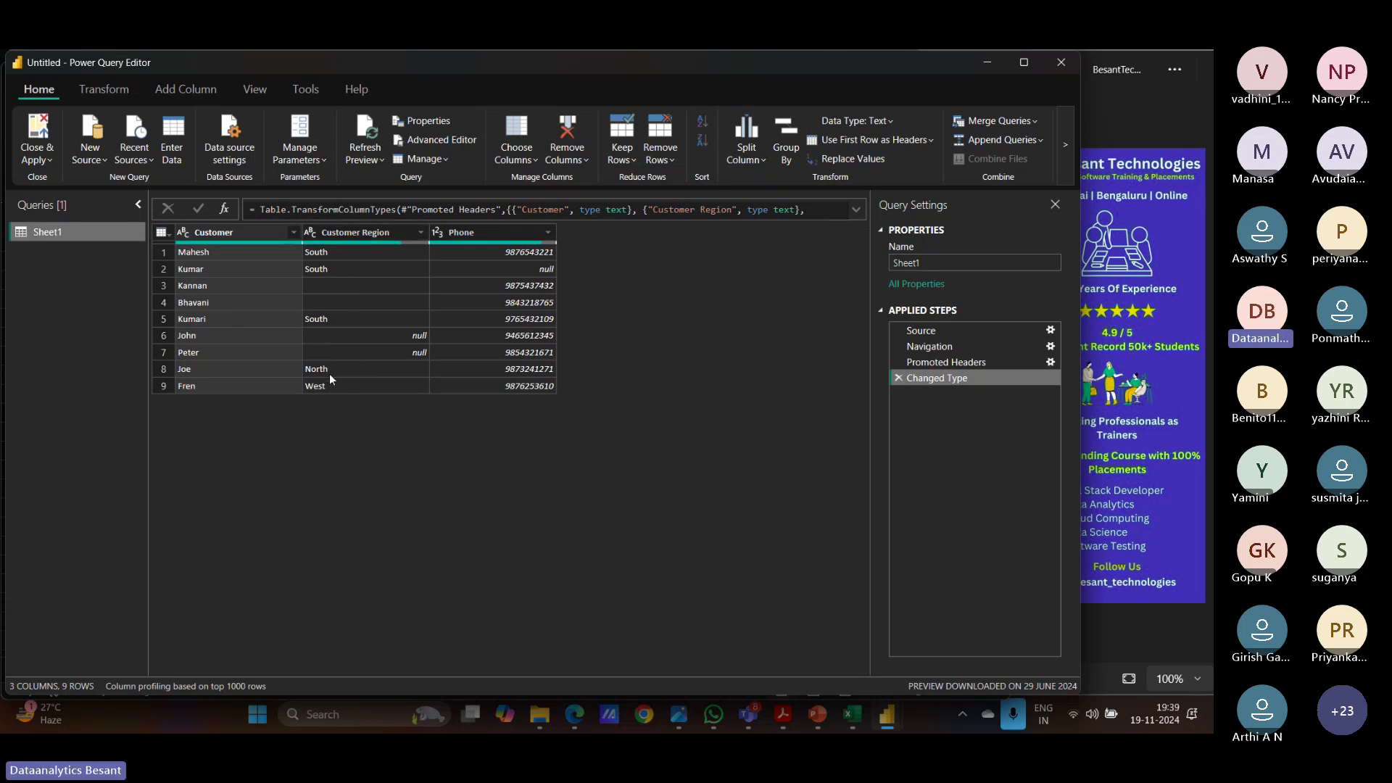
{"action": "left_click", "coordinate": [183, 90]}
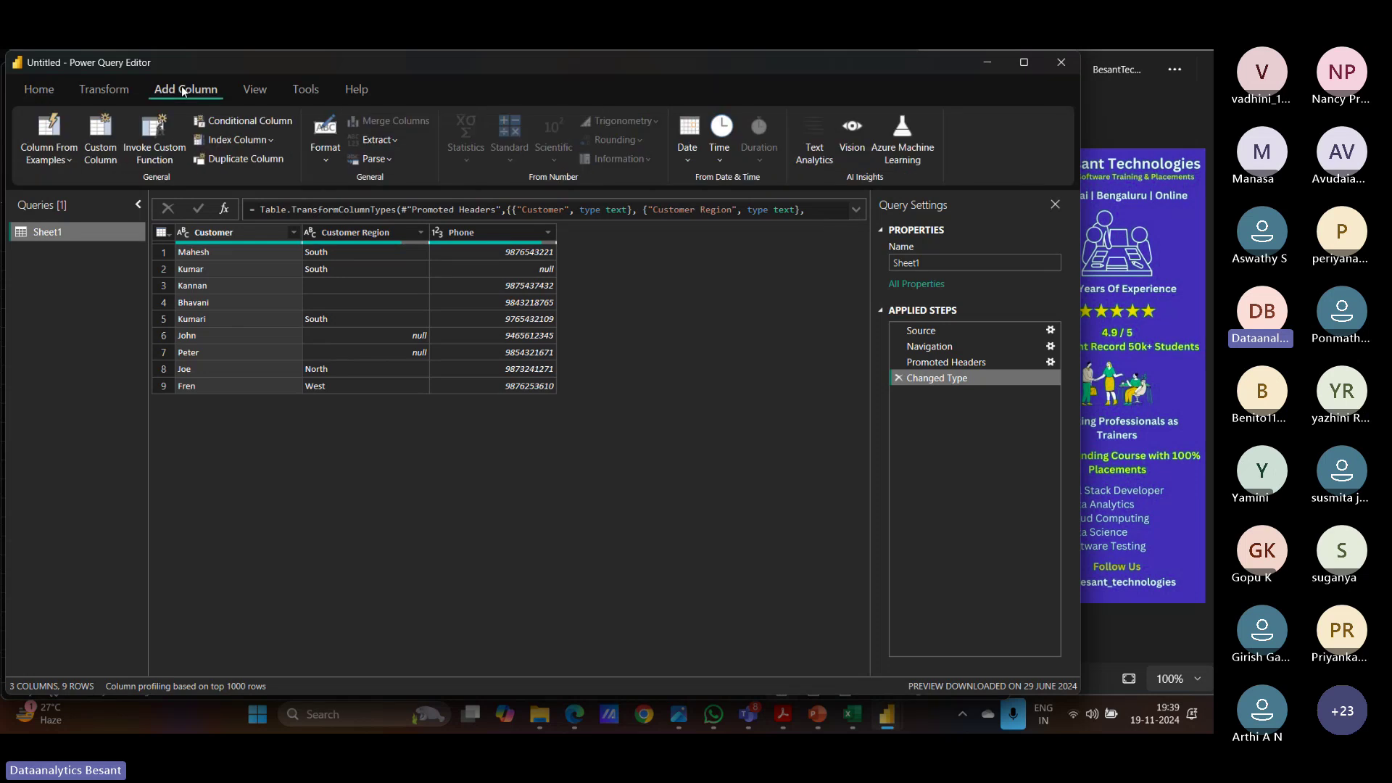
{"action": "left_click", "coordinate": [91, 160]}
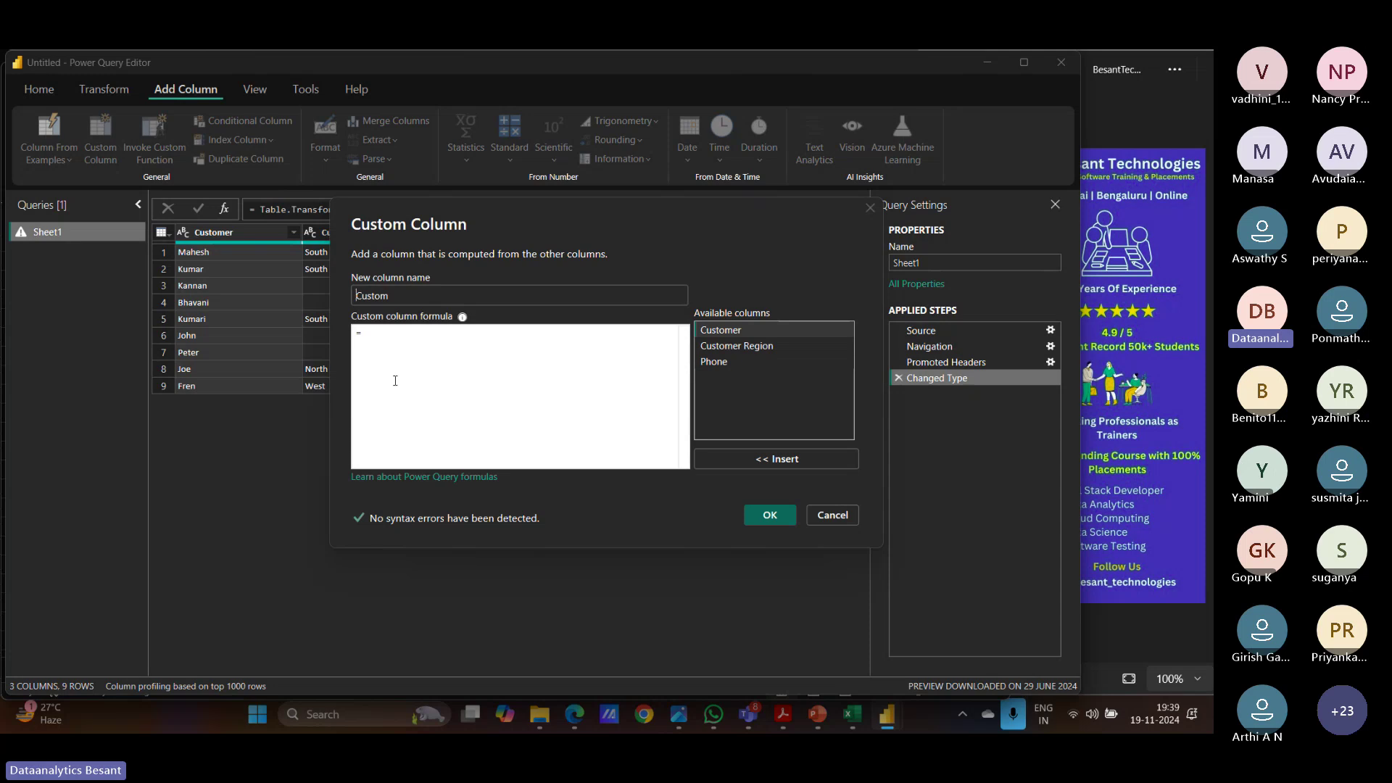
{"action": "left_click", "coordinate": [384, 348]}
{"action": "type", "text": "if "}
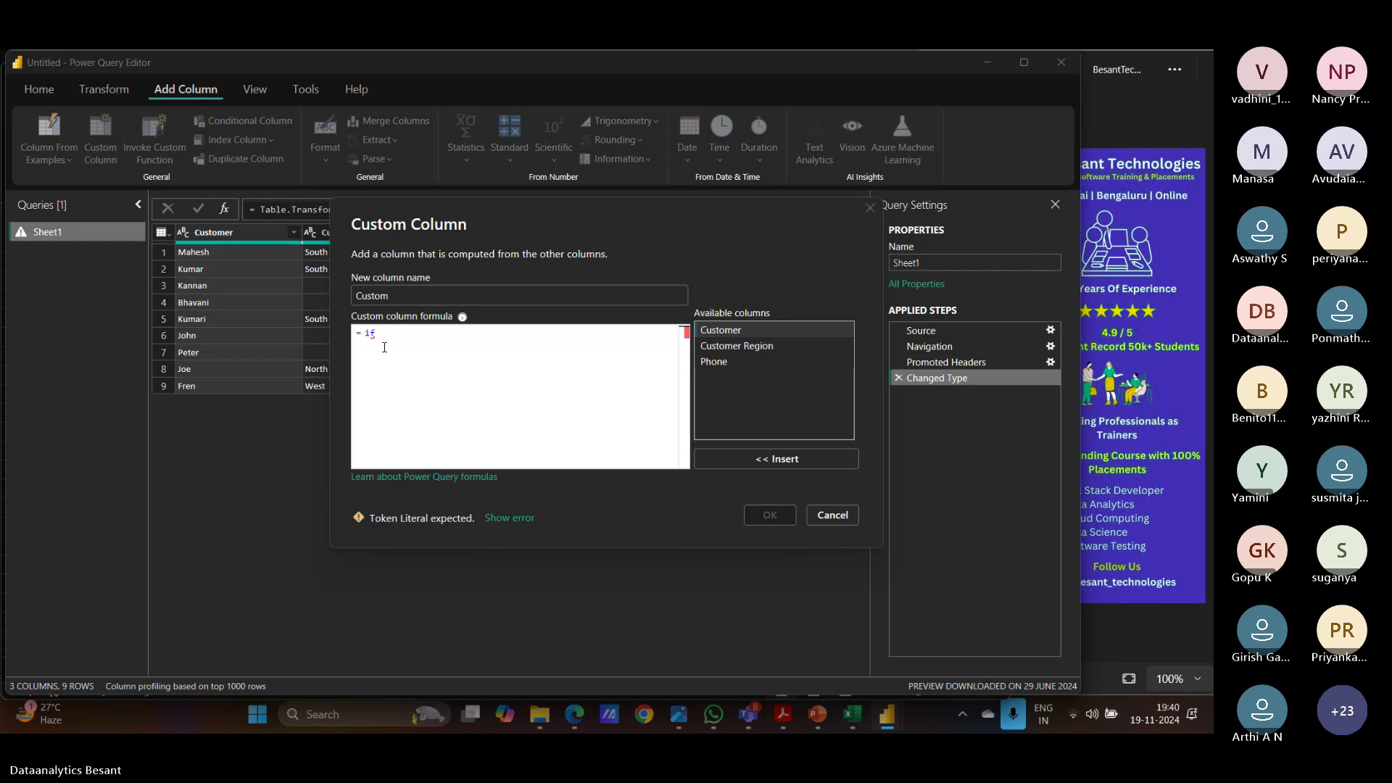
{"action": "type", "text": "("}
{"action": "type", "text": "["}
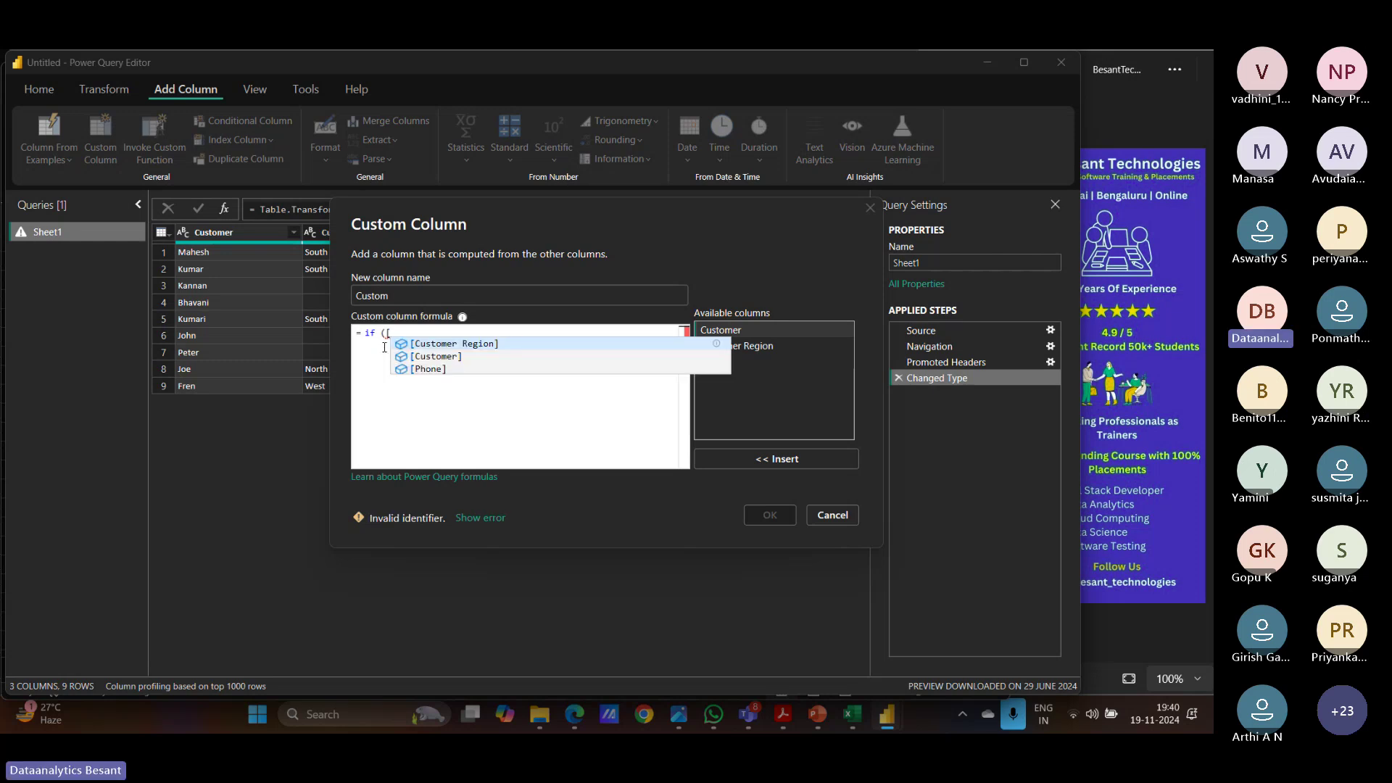
{"action": "left_click", "coordinate": [448, 344]}
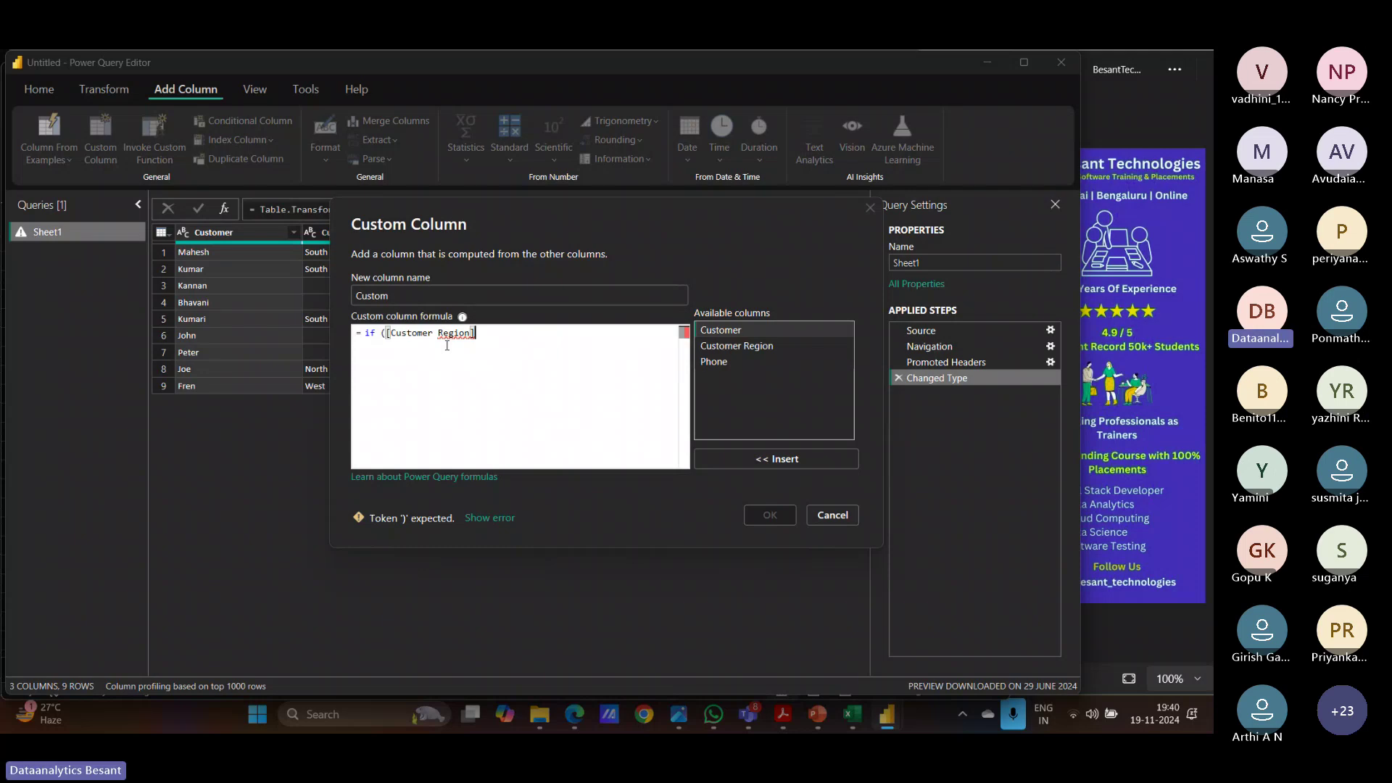
{"action": "type", "text": "=nu"}
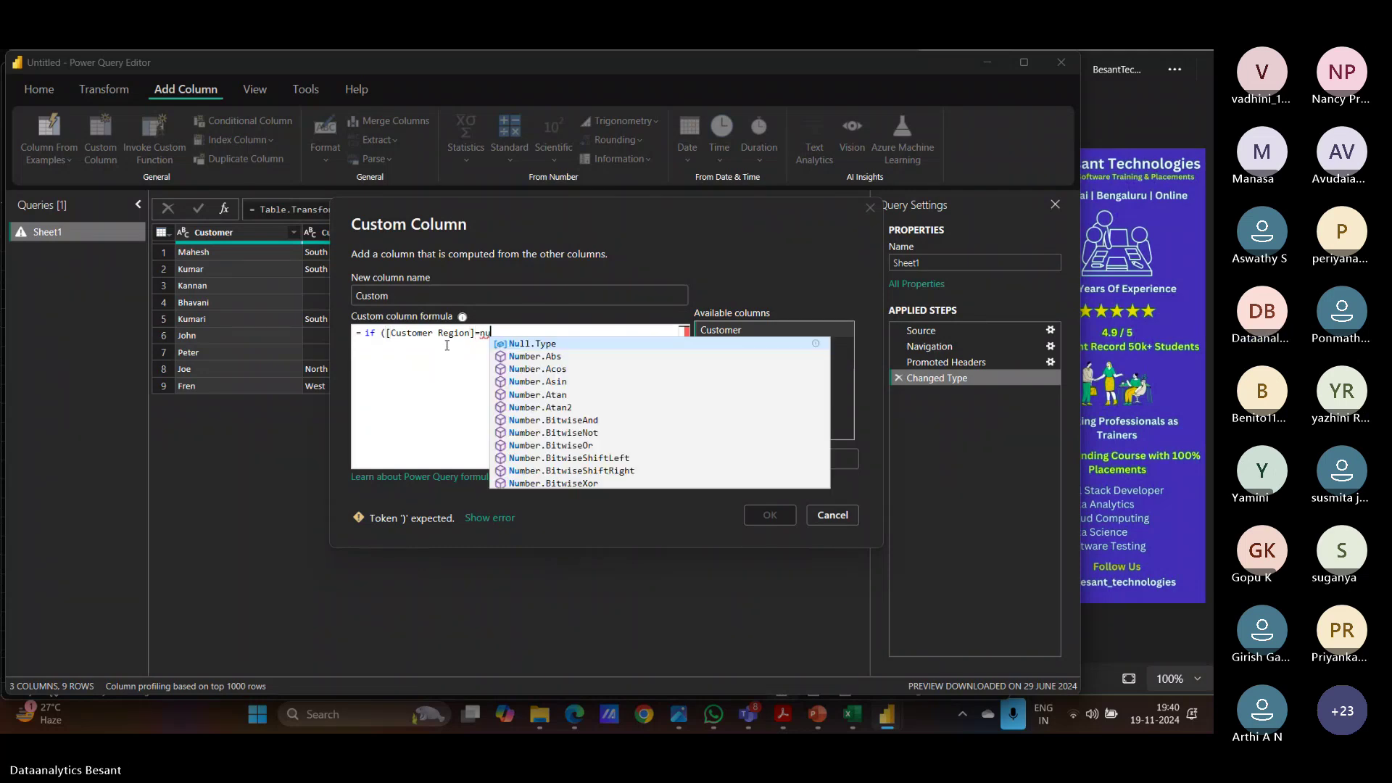
{"action": "type", "text": "ll)"}
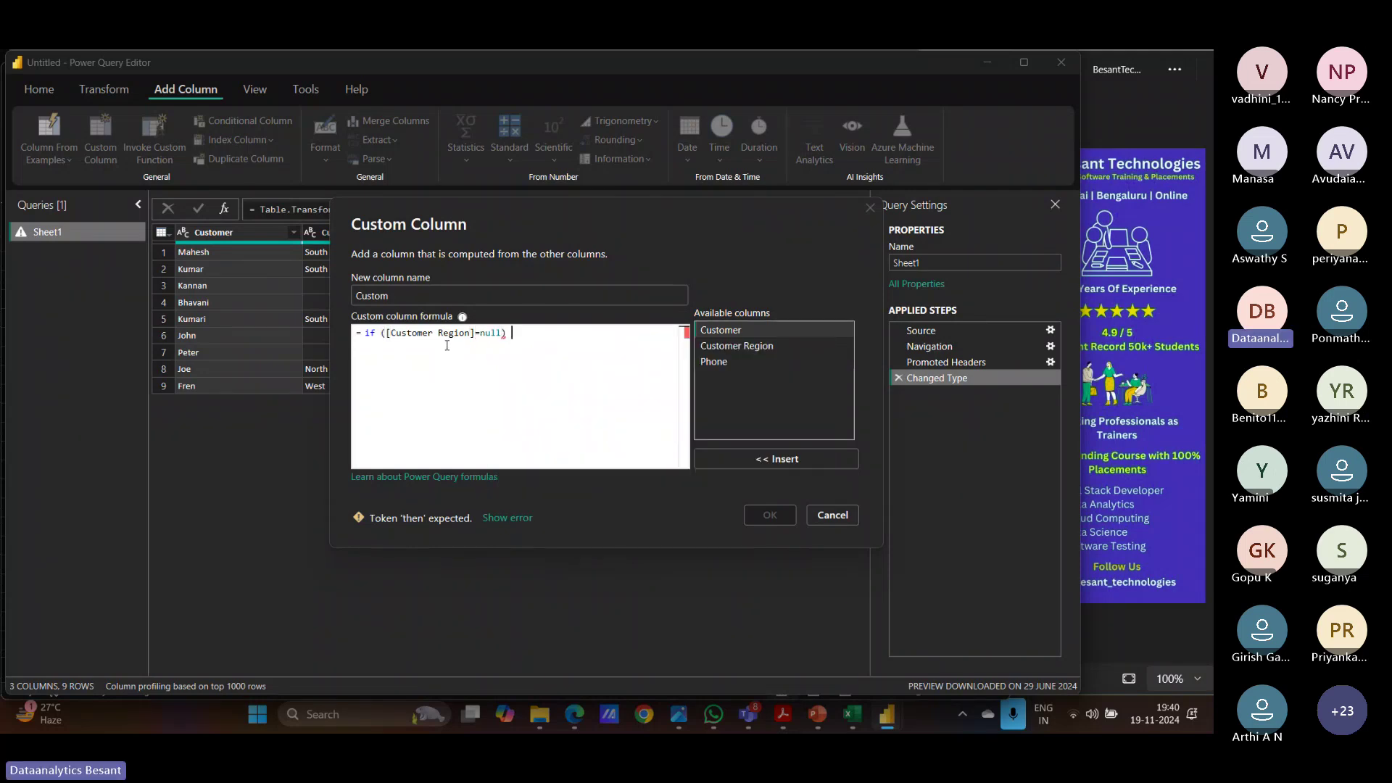
{"action": "type", "text": " then 1 else 0"}
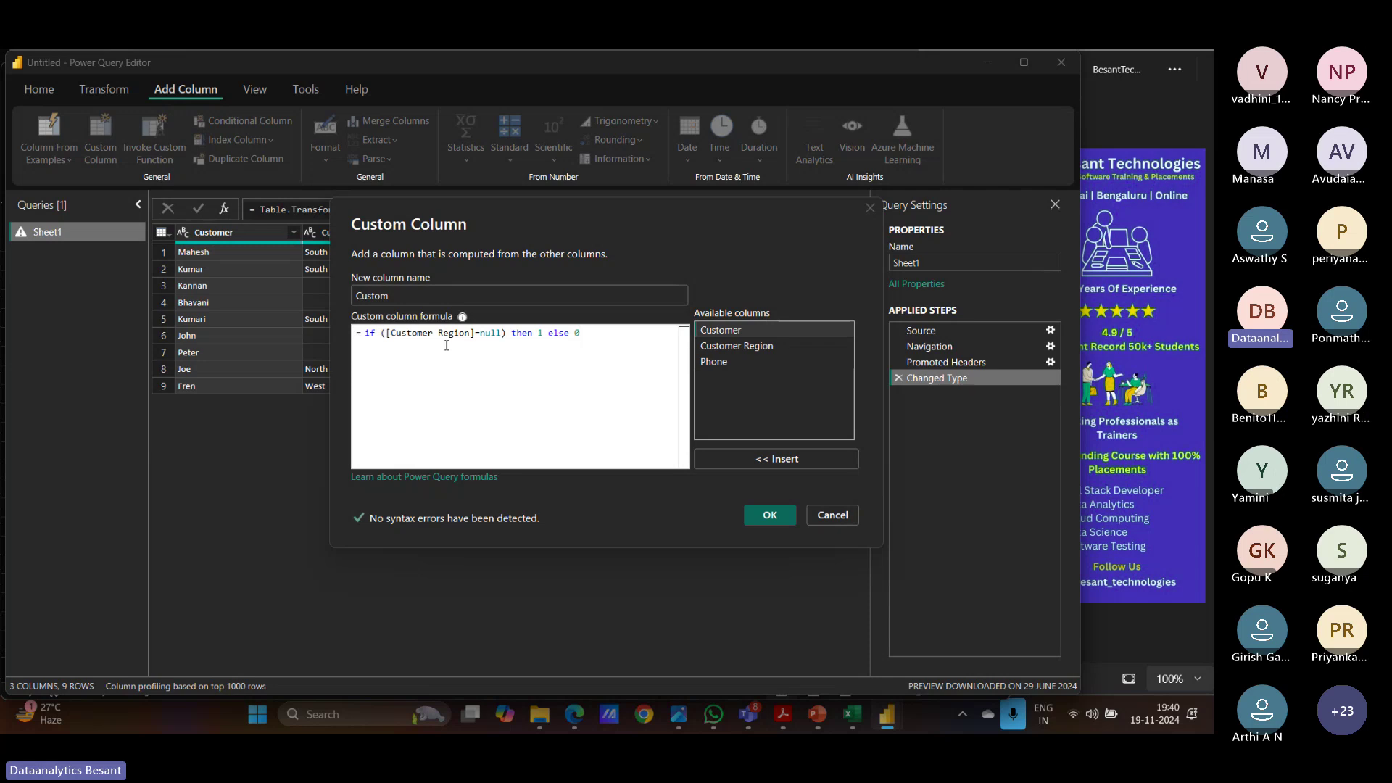
{"action": "left_click", "coordinate": [759, 516]}
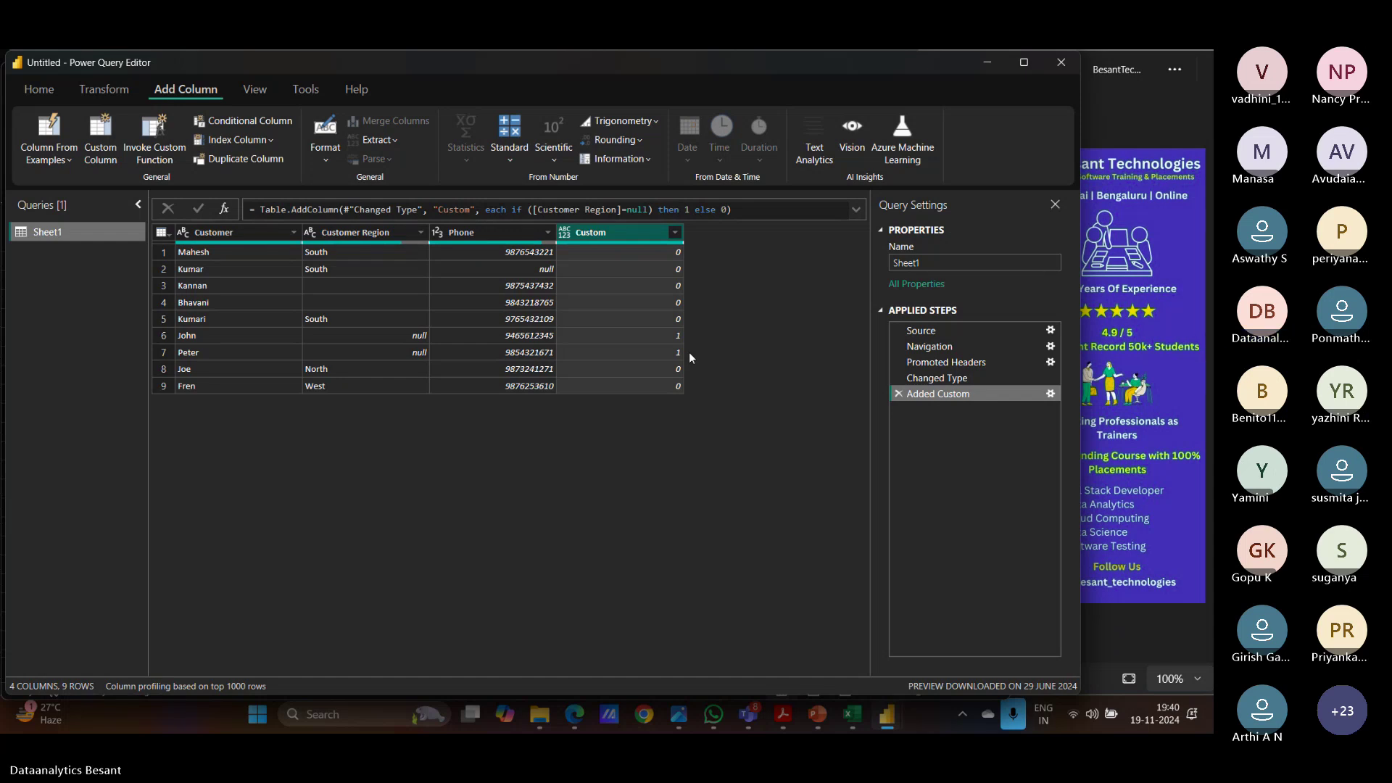
Step: Try to replace the blank values in the Customer Region column with null, and delete that Replaced Value step
{"action": "right_click", "coordinate": [339, 233]}
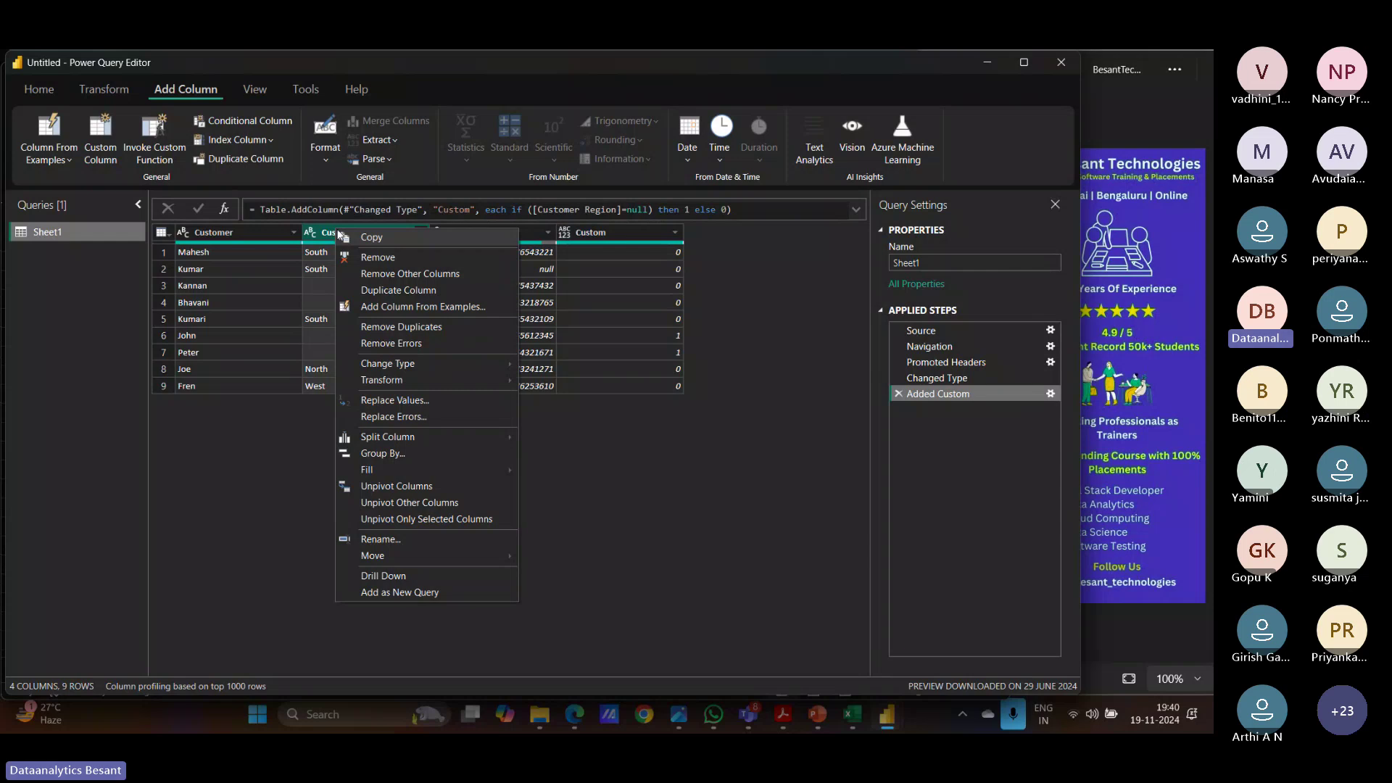
{"action": "left_click", "coordinate": [386, 400]}
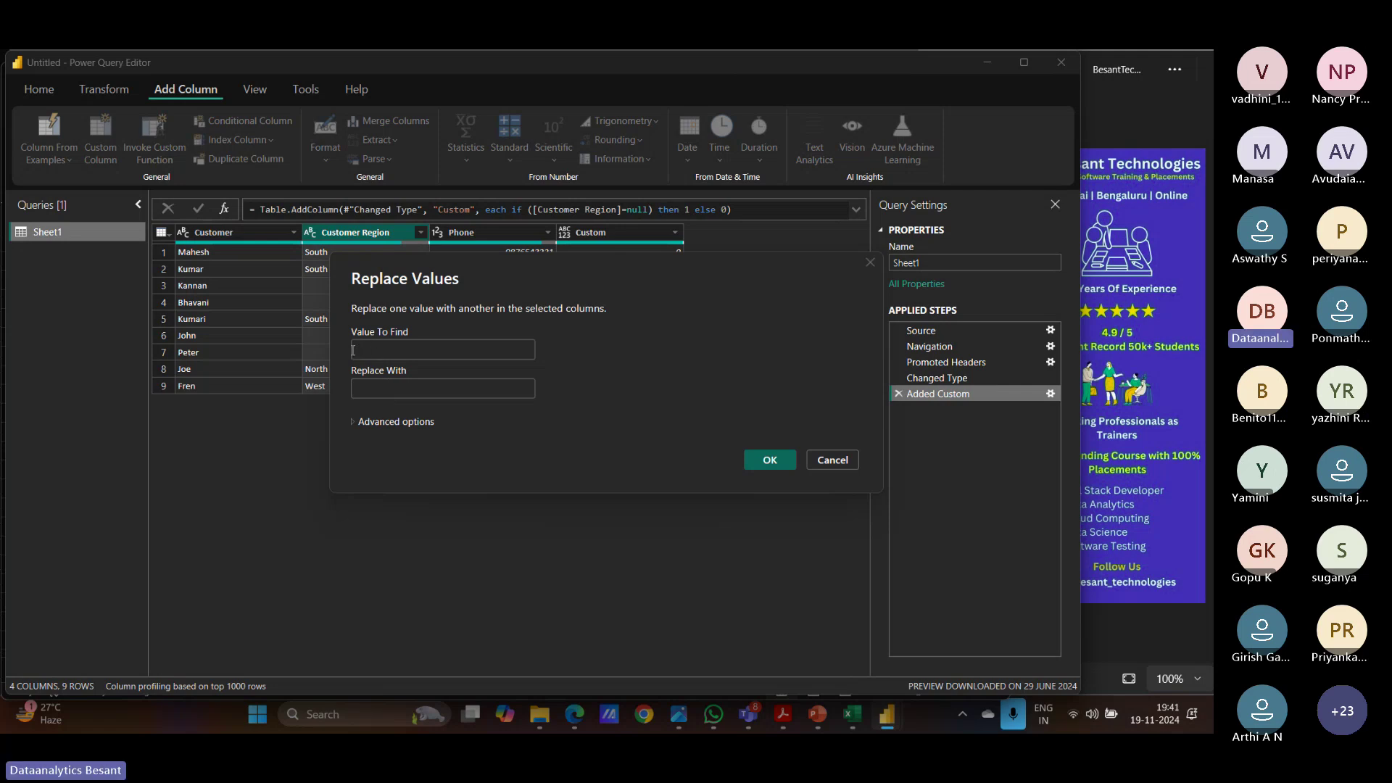
{"action": "left_click", "coordinate": [369, 388]}
{"action": "type", "text": "null"}
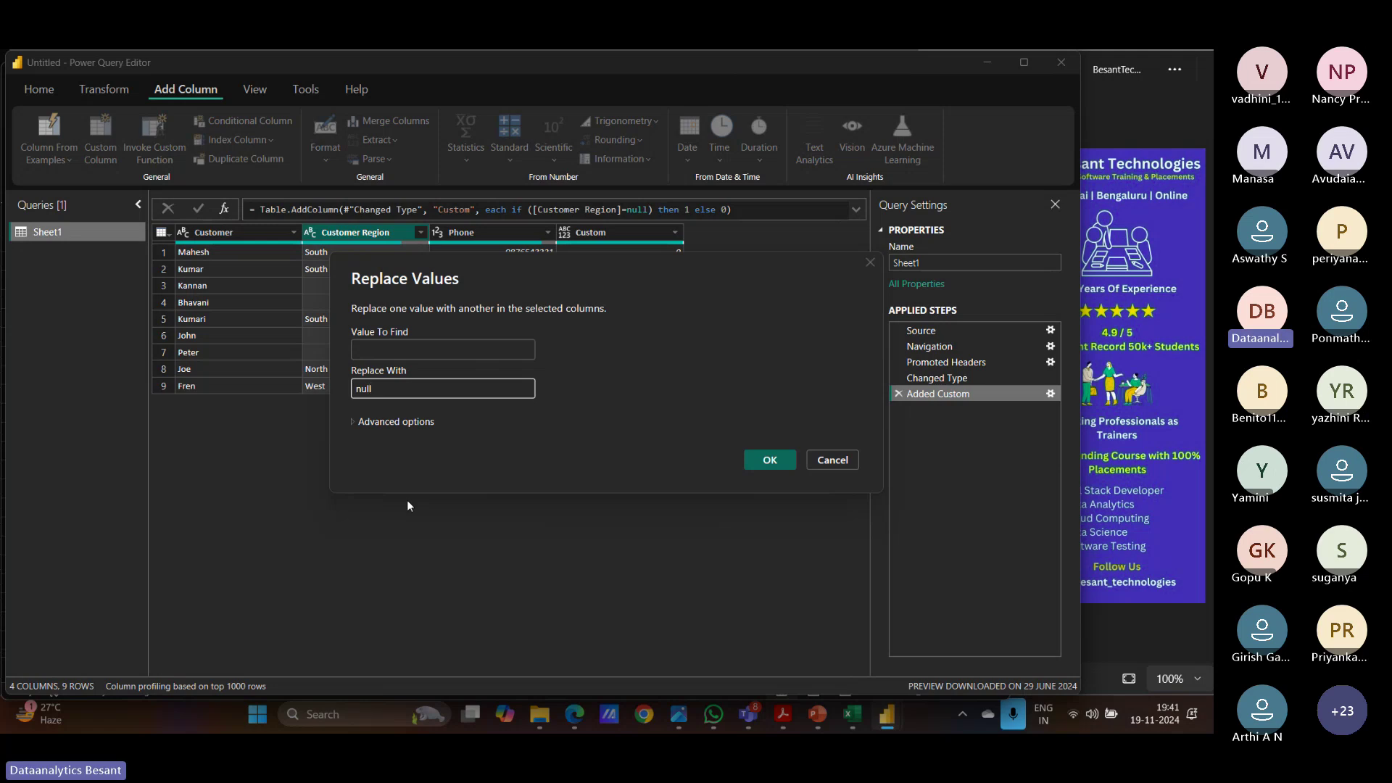
{"action": "left_click_drag", "start_coordinate": [502, 273], "coordinate": [572, 373]}
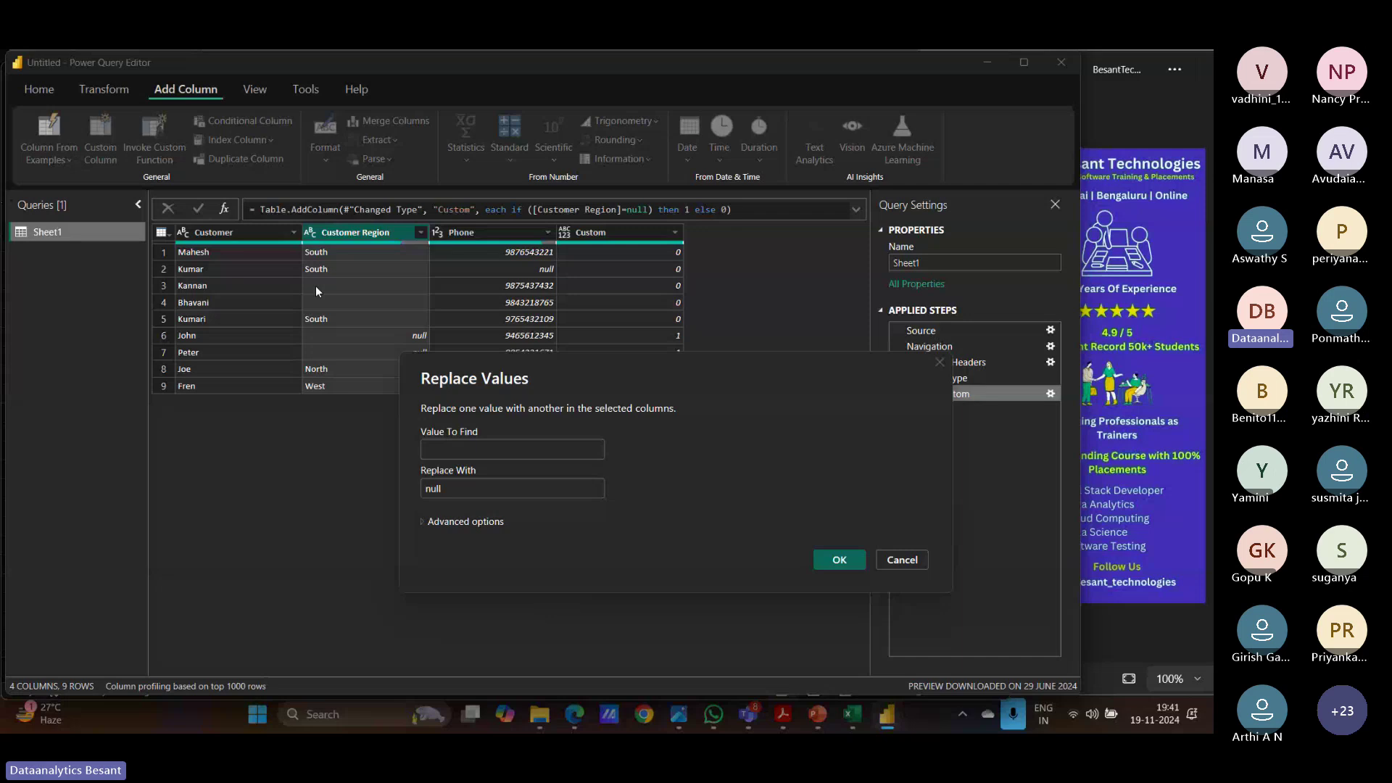
{"action": "left_click", "coordinate": [840, 561]}
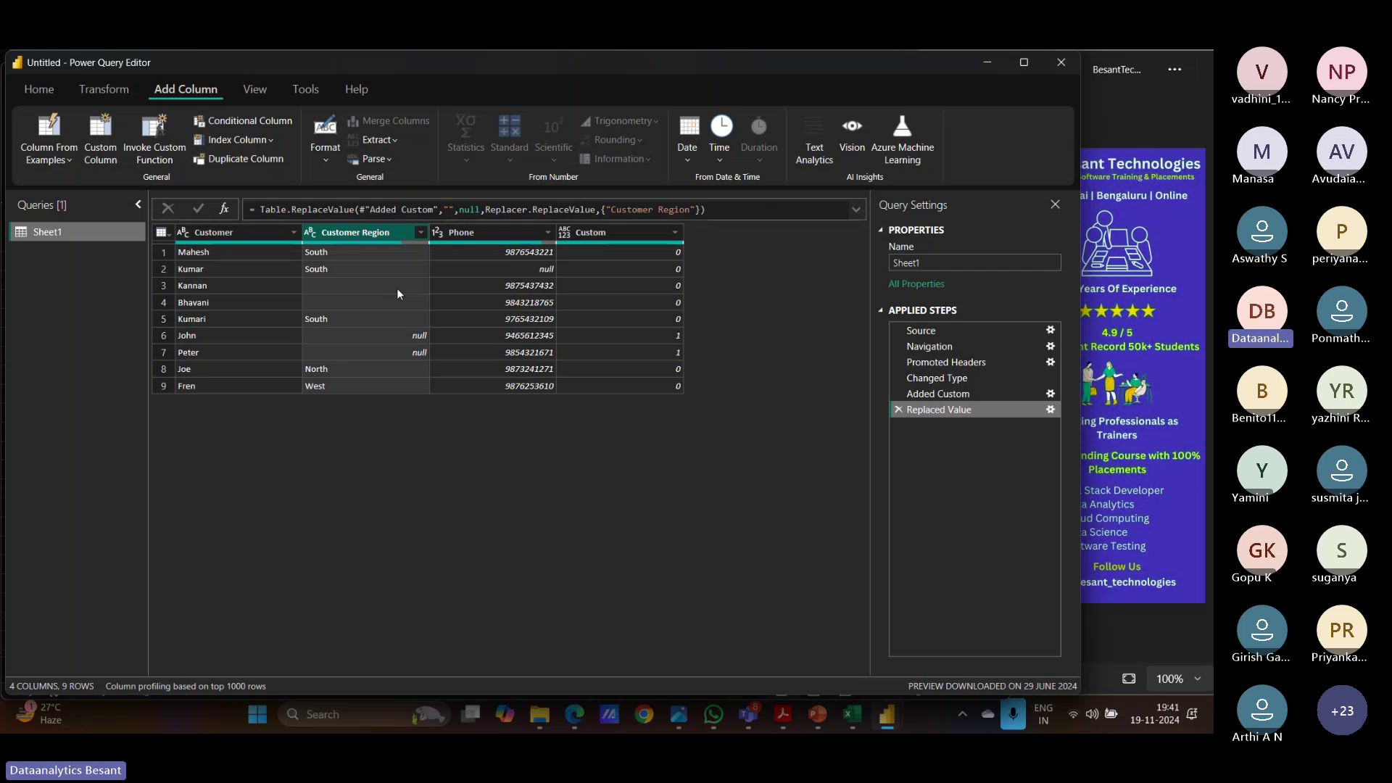
{"action": "left_click", "coordinate": [898, 411]}
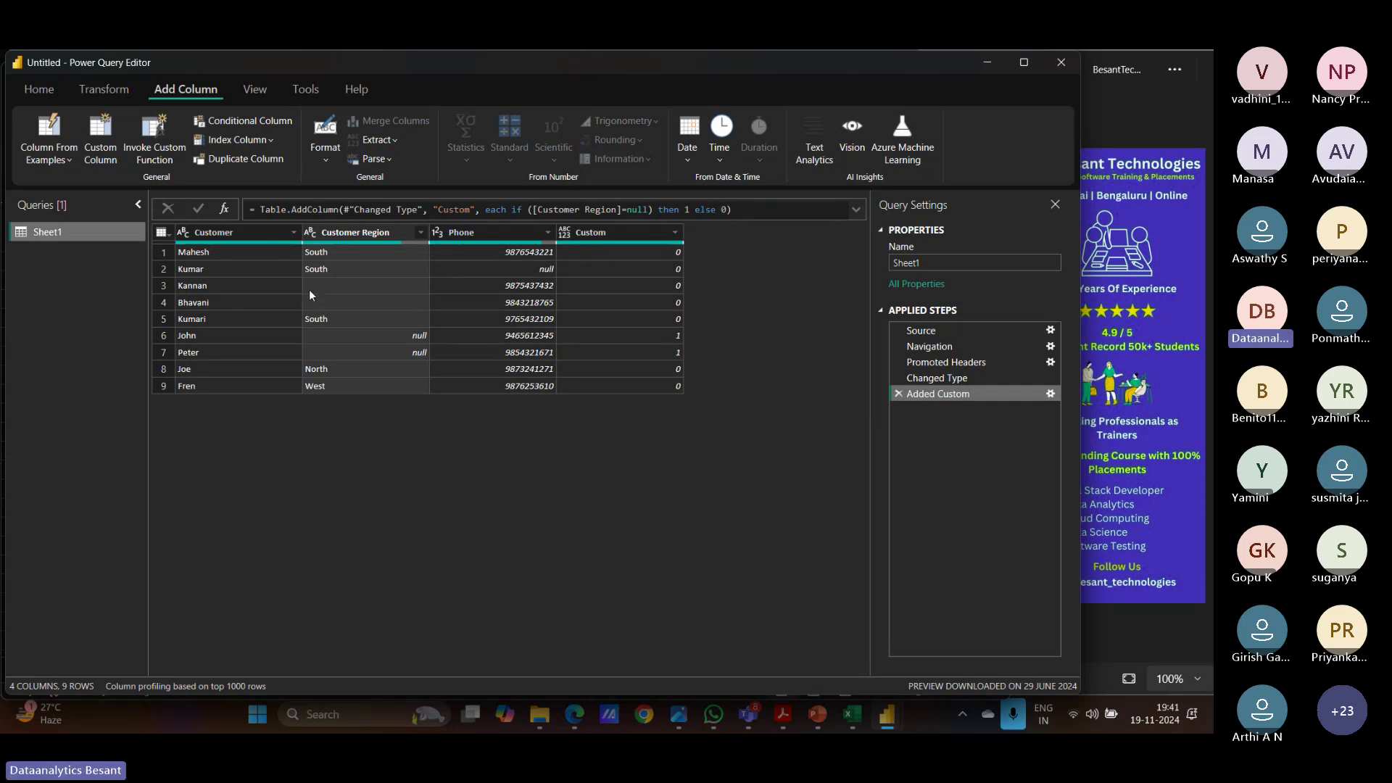
Step: Trim the text in the Customer Region column
{"action": "right_click", "coordinate": [340, 232]}
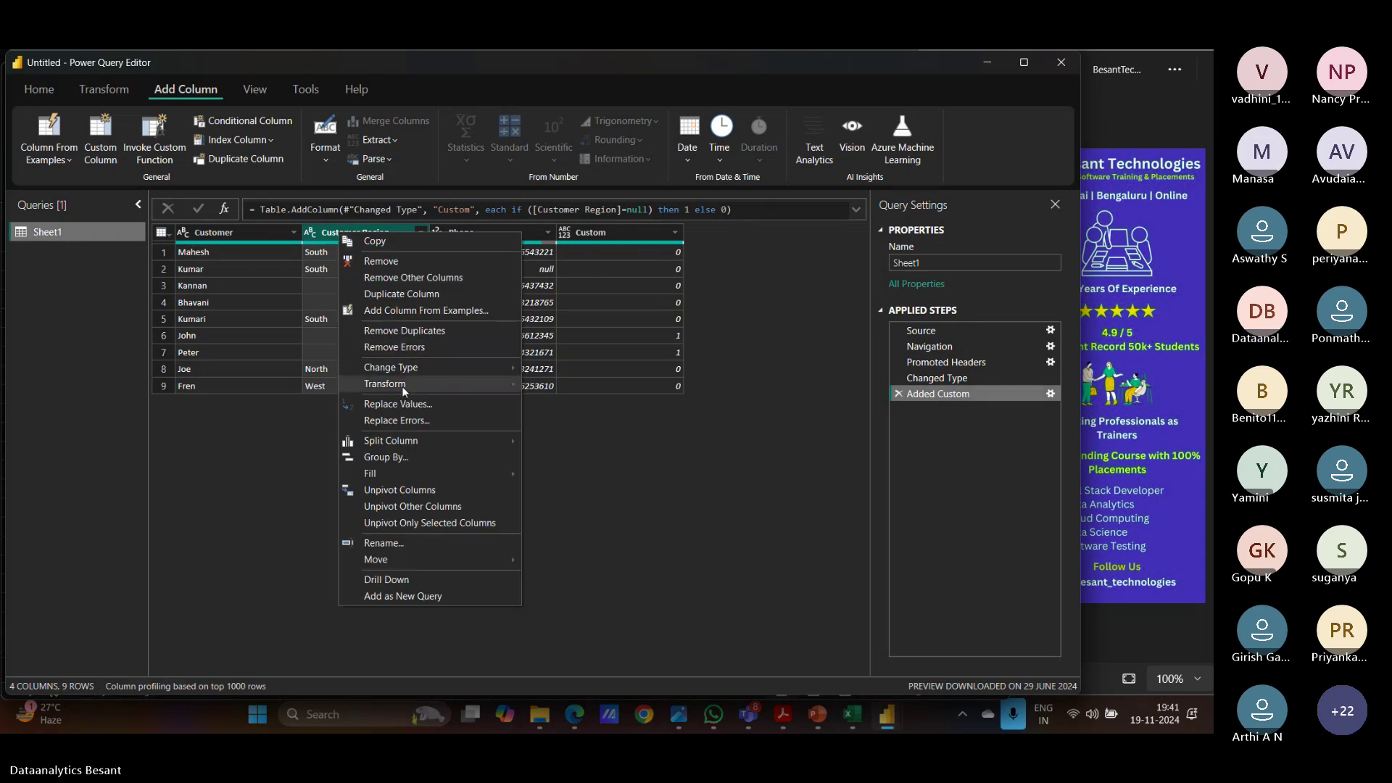
{"action": "mouse_move", "coordinate": [402, 384]}
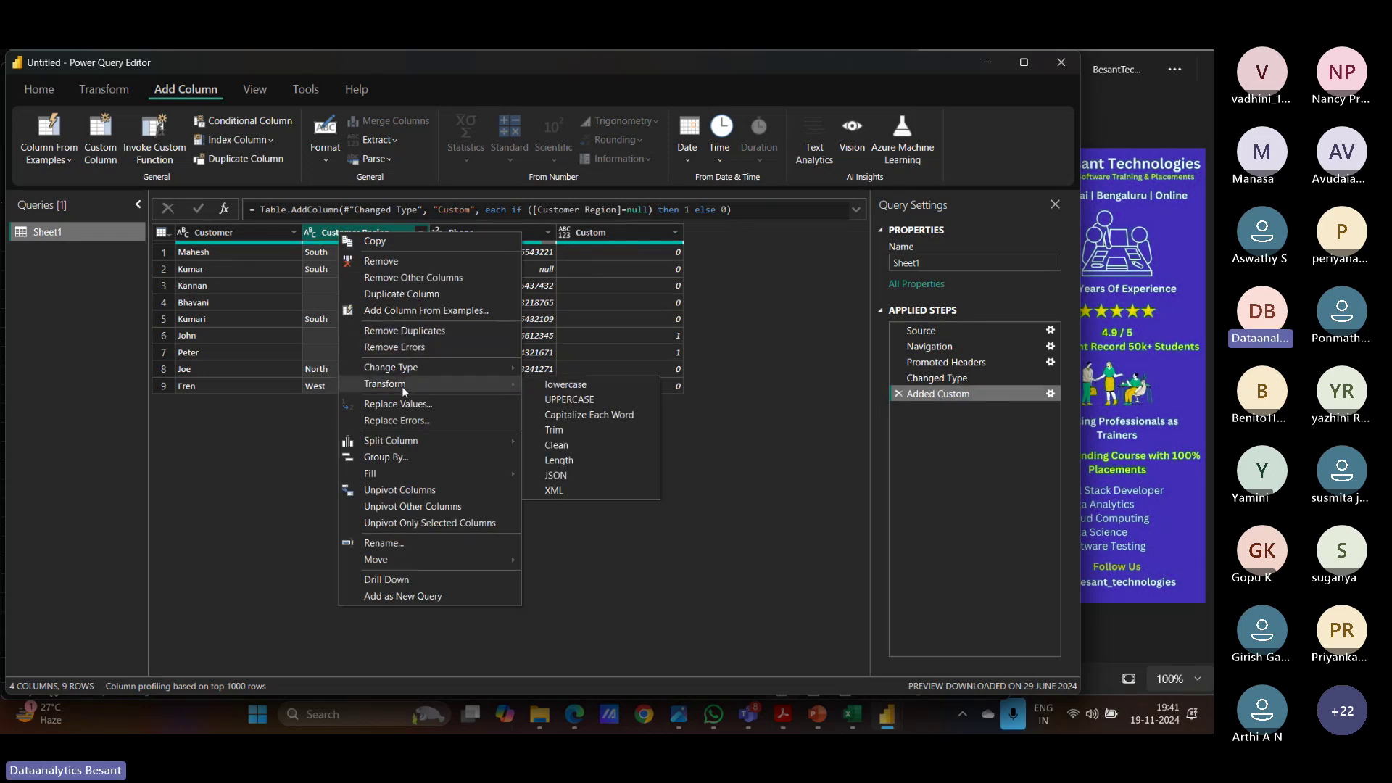
{"action": "left_click", "coordinate": [563, 432]}
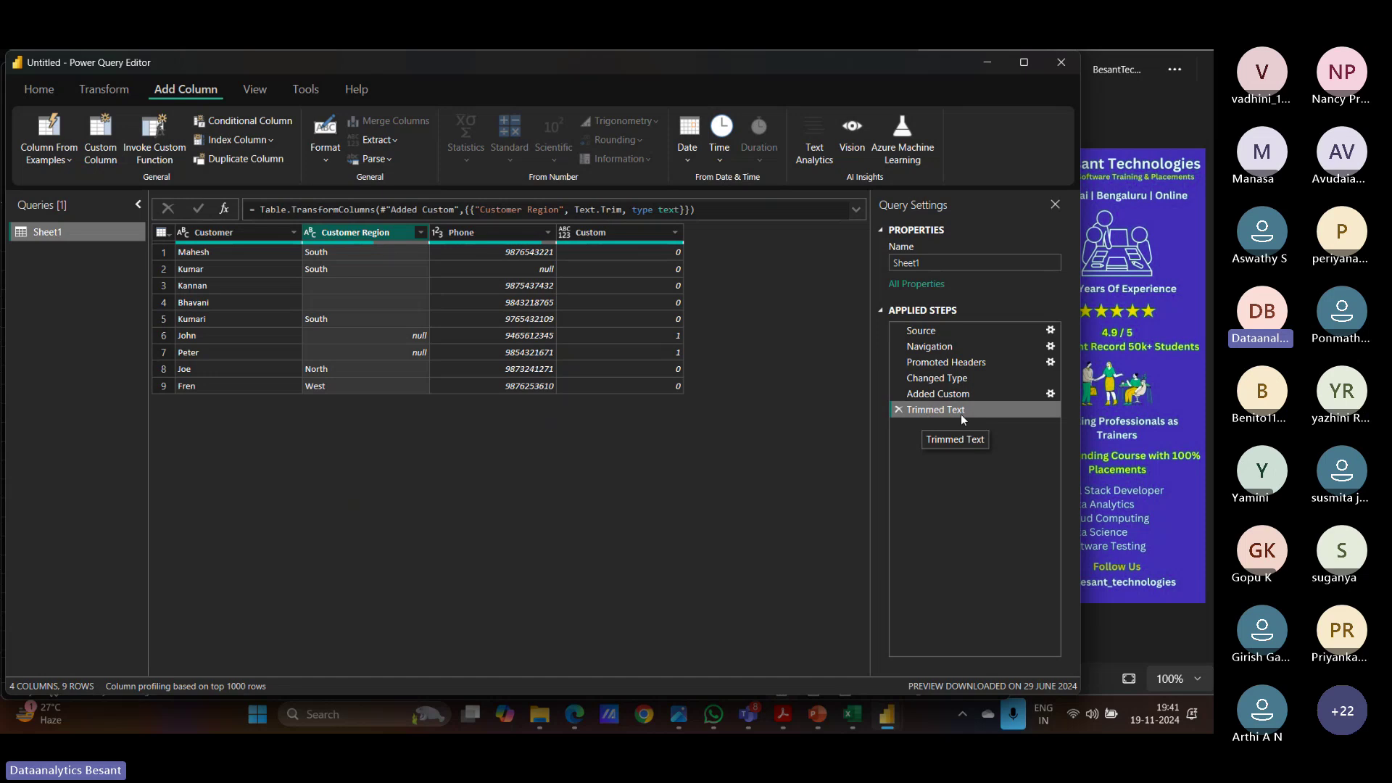
Step: Replace the empty values in the trimmed Customer Region column with null
{"action": "right_click", "coordinate": [352, 235]}
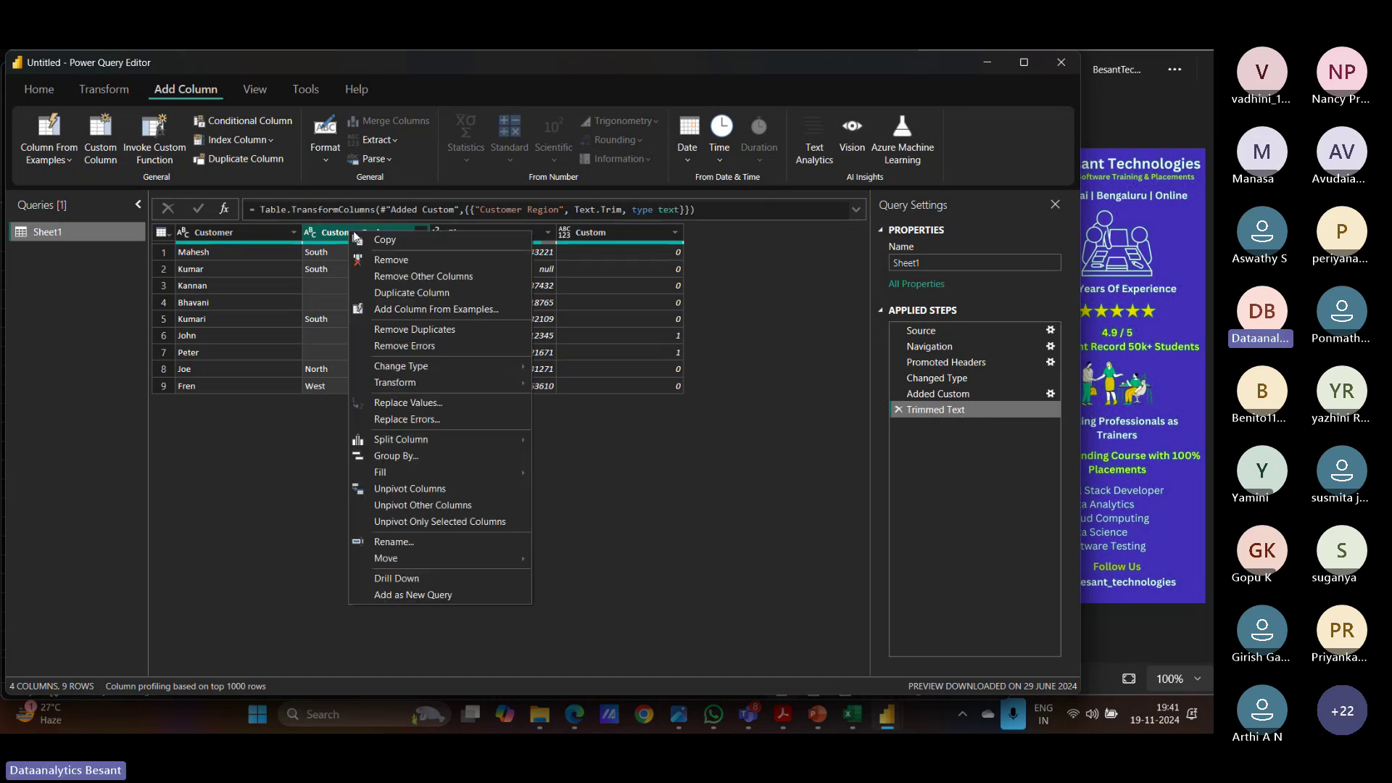
{"action": "left_click", "coordinate": [402, 396]}
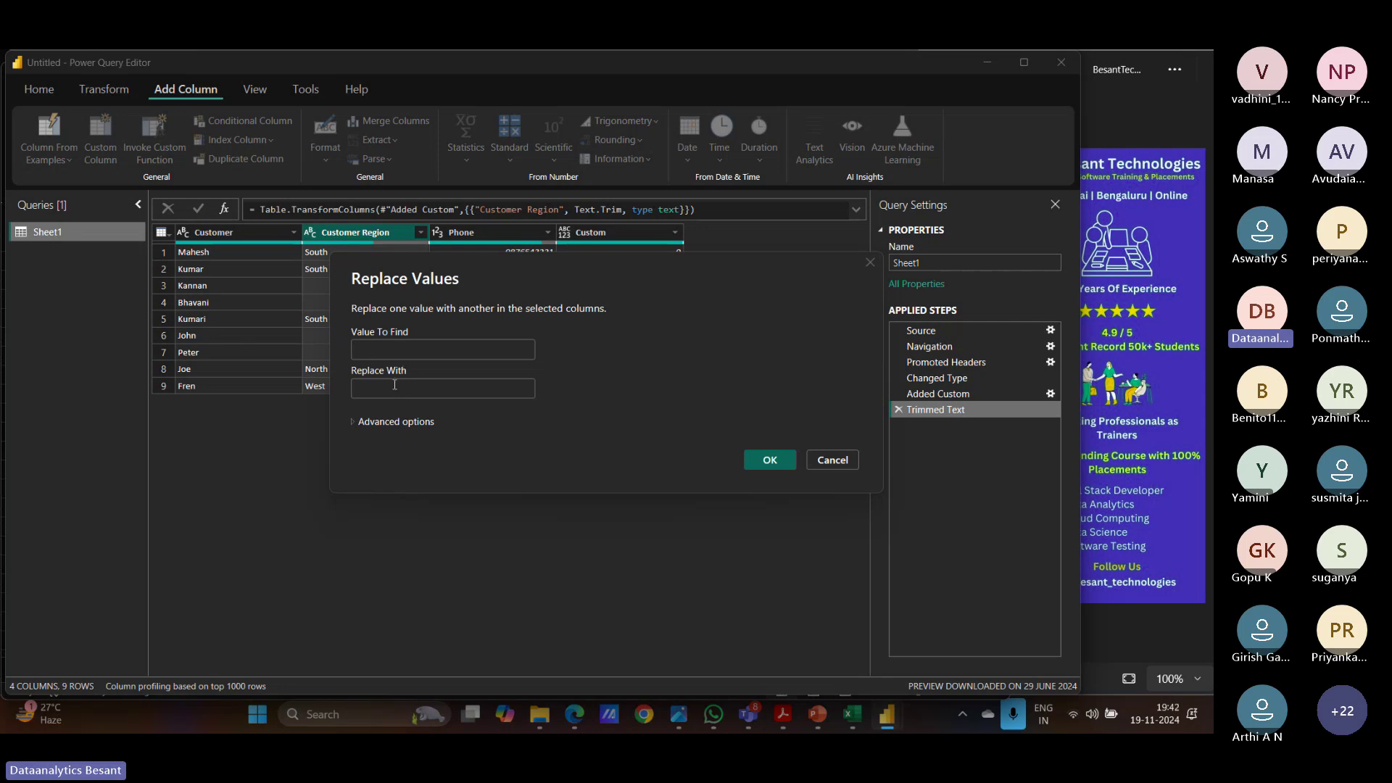
{"action": "left_click", "coordinate": [394, 384]}
{"action": "type", "text": "null"}
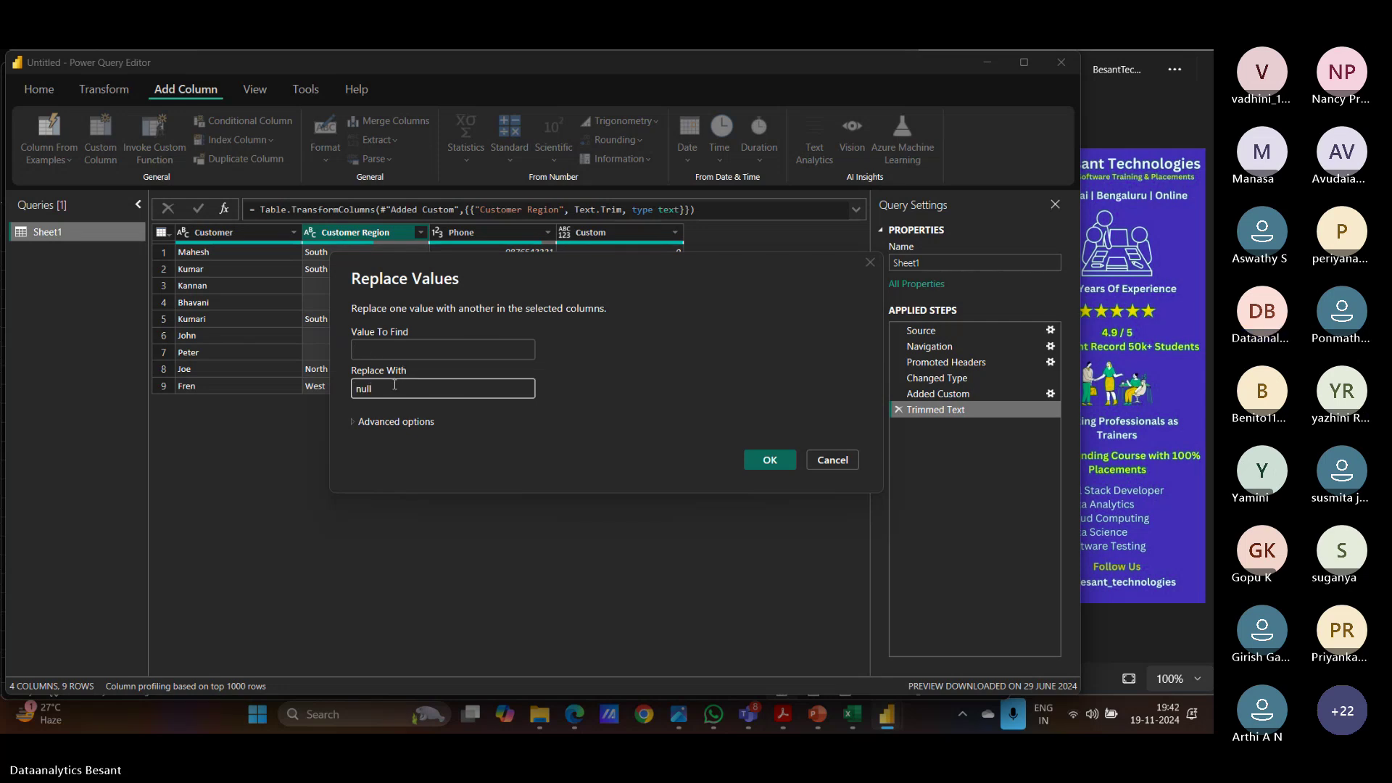
{"action": "left_click", "coordinate": [770, 459]}
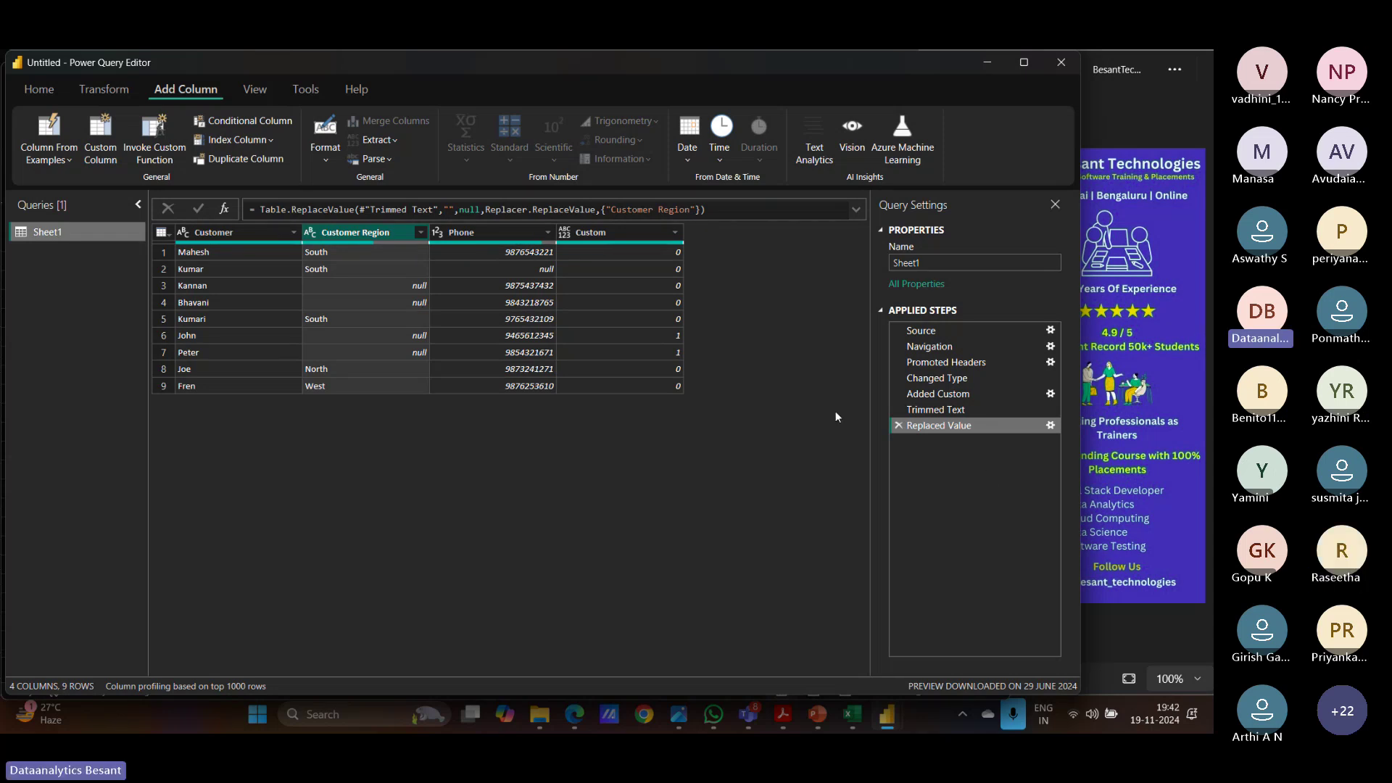
Step: Delete the Replaced Value, Trimmed Text and Added Custom steps from the Sheet1 query
{"action": "left_click", "coordinate": [897, 425]}
{"action": "left_click", "coordinate": [898, 412]}
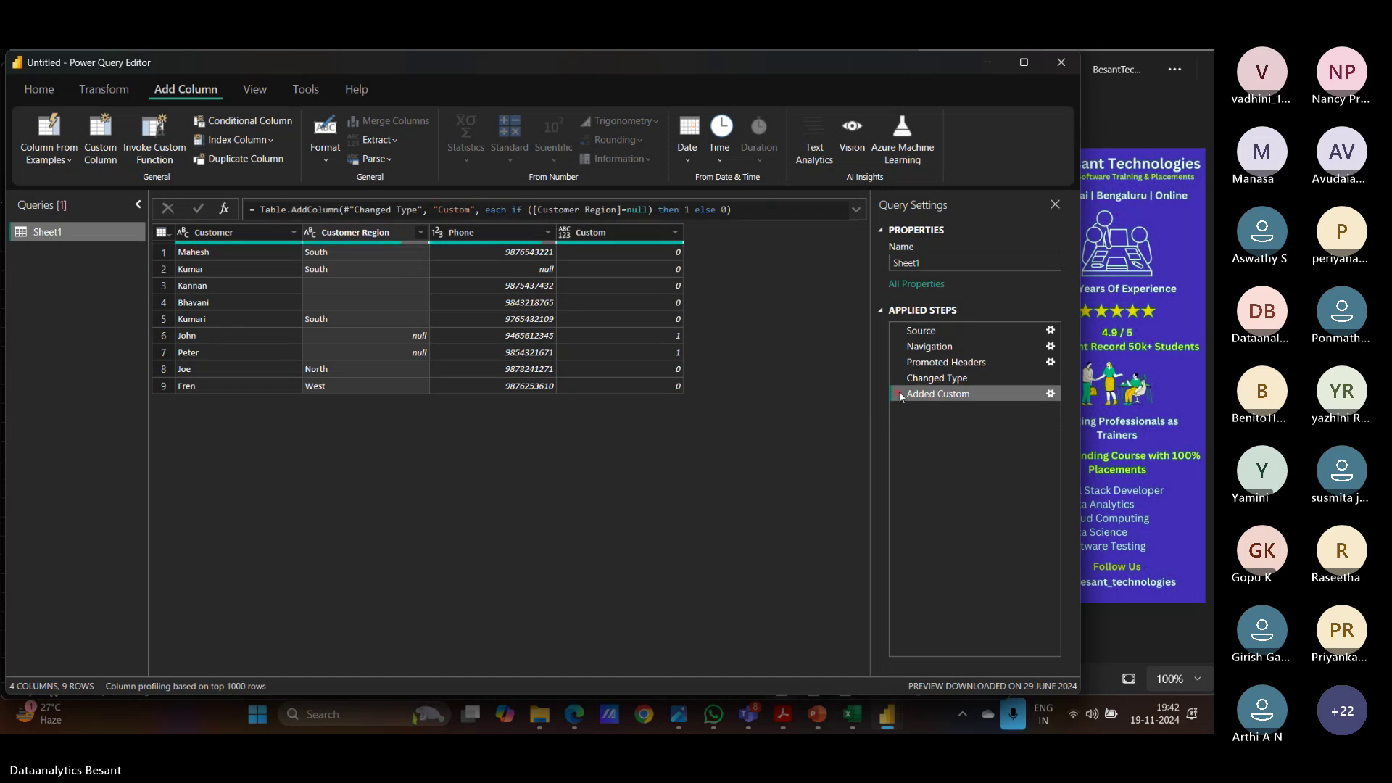
{"action": "left_click", "coordinate": [899, 393]}
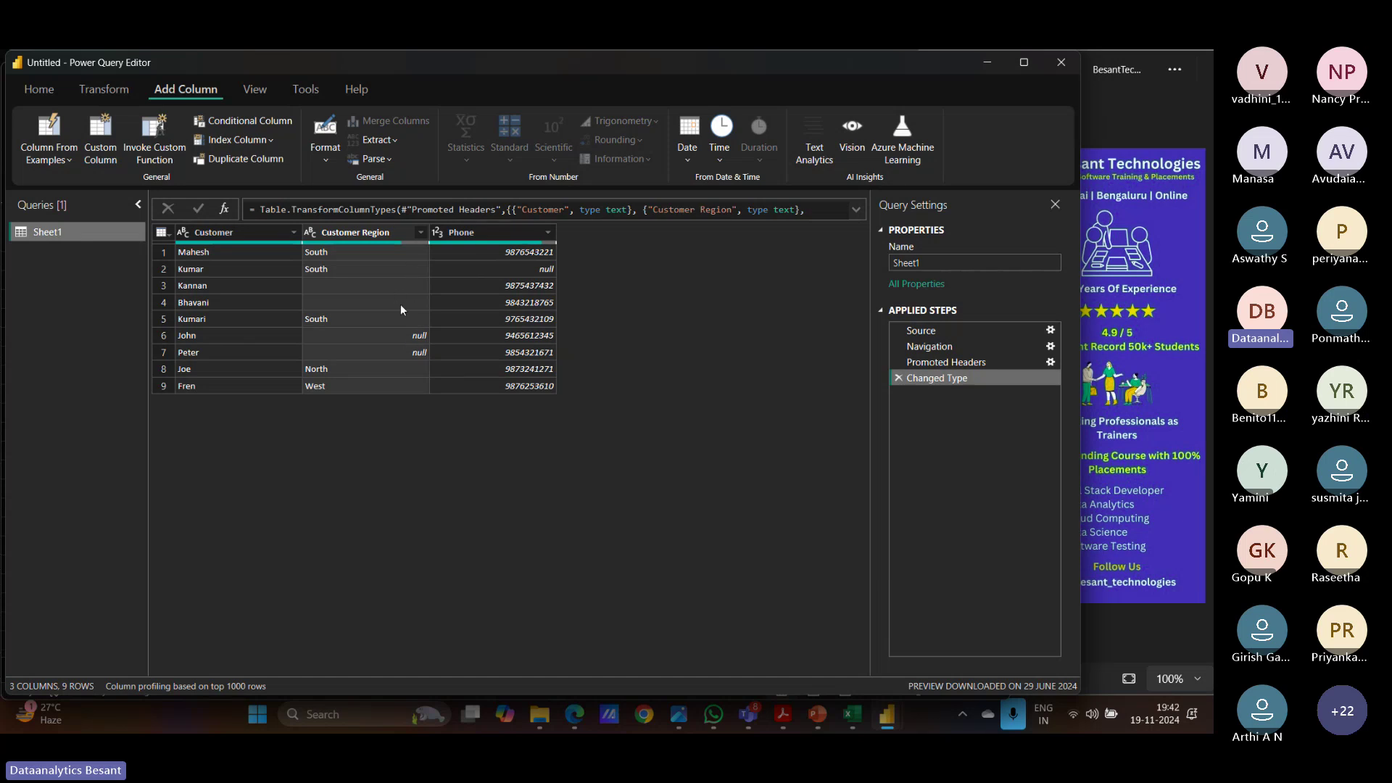
Step: Add a custom column to Sheet1 that returns 1 when [Customer Region]=null and 0 otherwise
{"action": "left_click", "coordinate": [107, 141]}
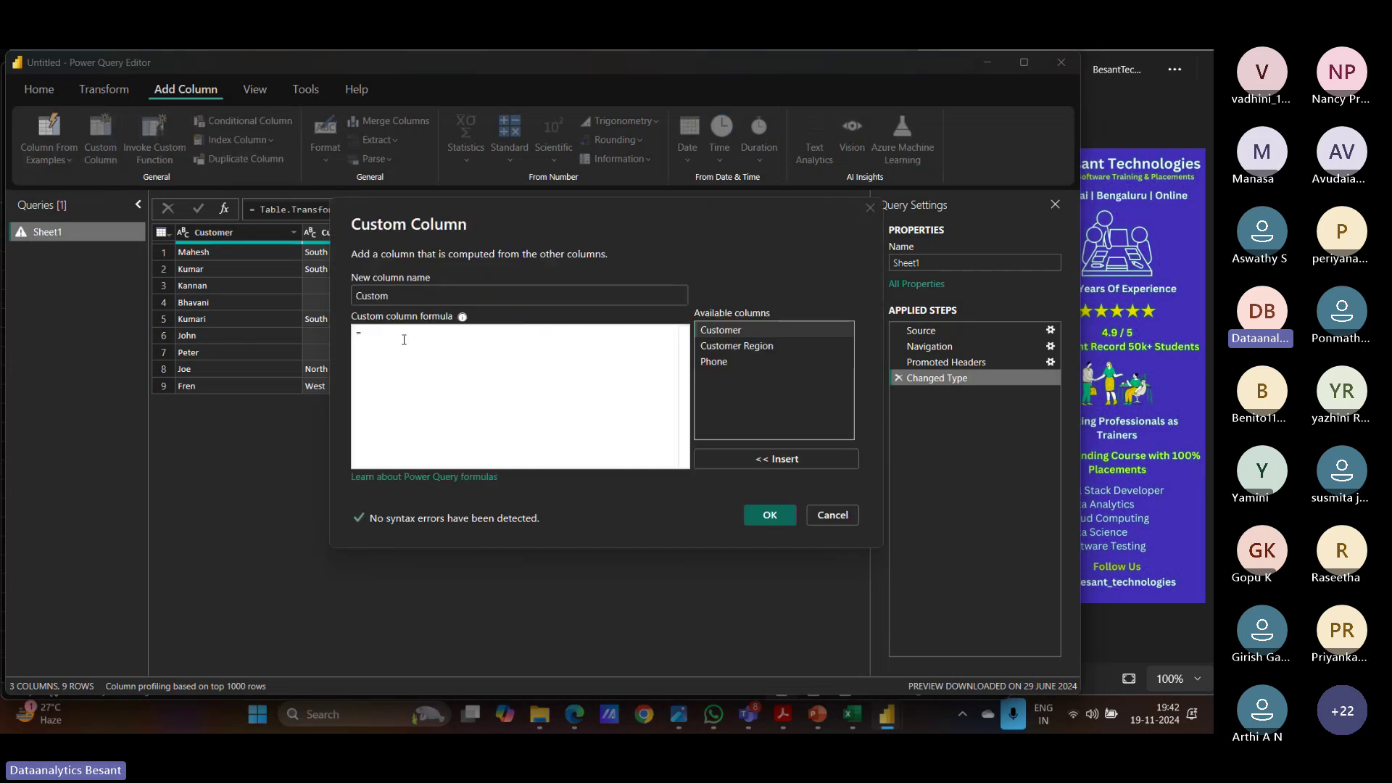
{"action": "type", "text": "if "}
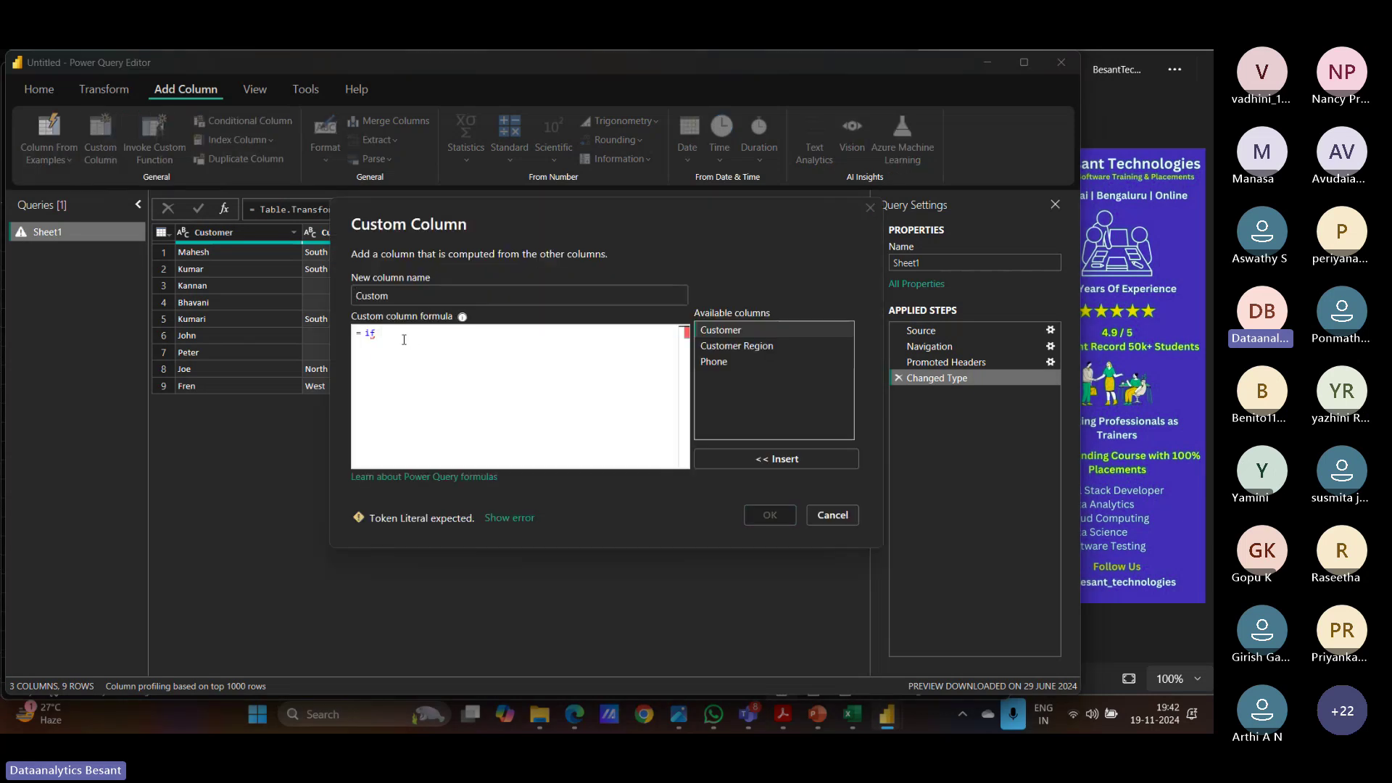
{"action": "type", "text": "("}
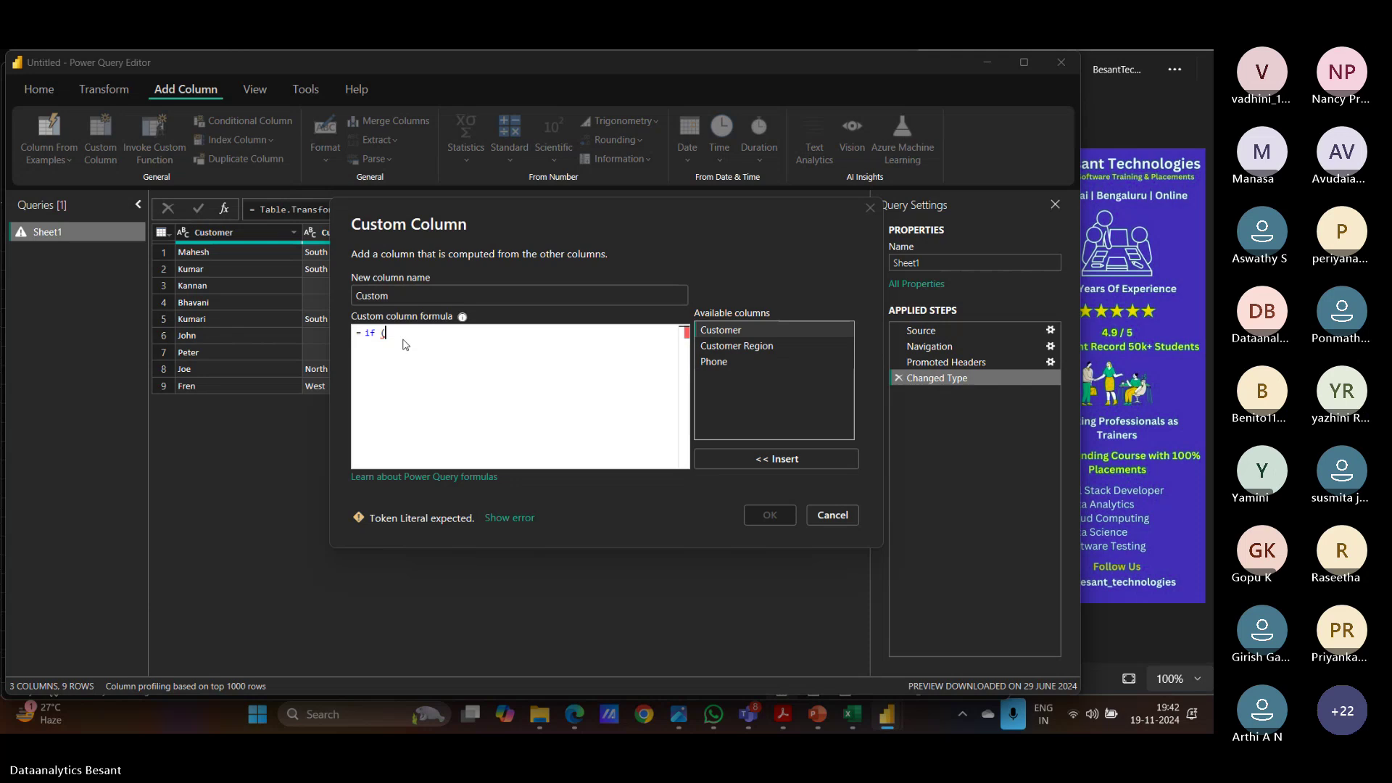
{"action": "type", "text": "["}
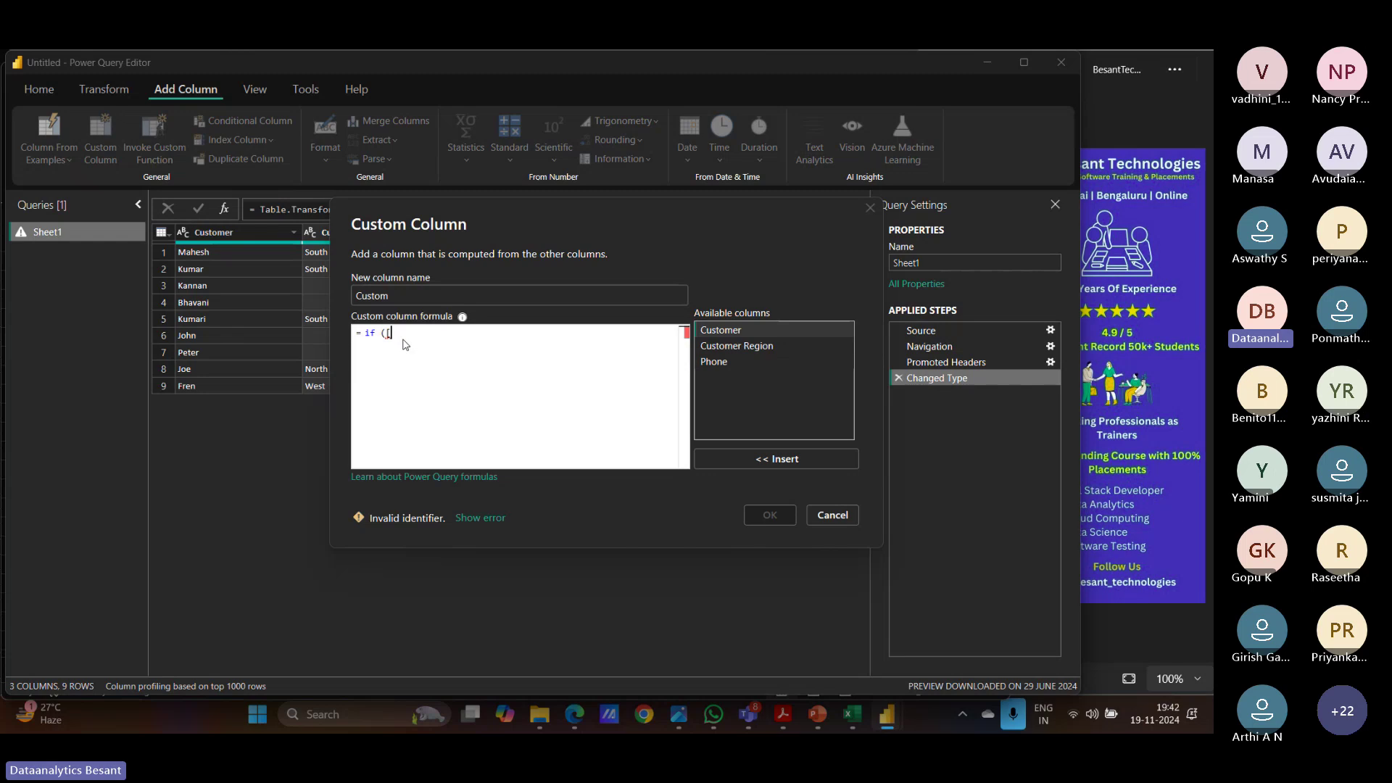
{"action": "type", "text": "cu"}
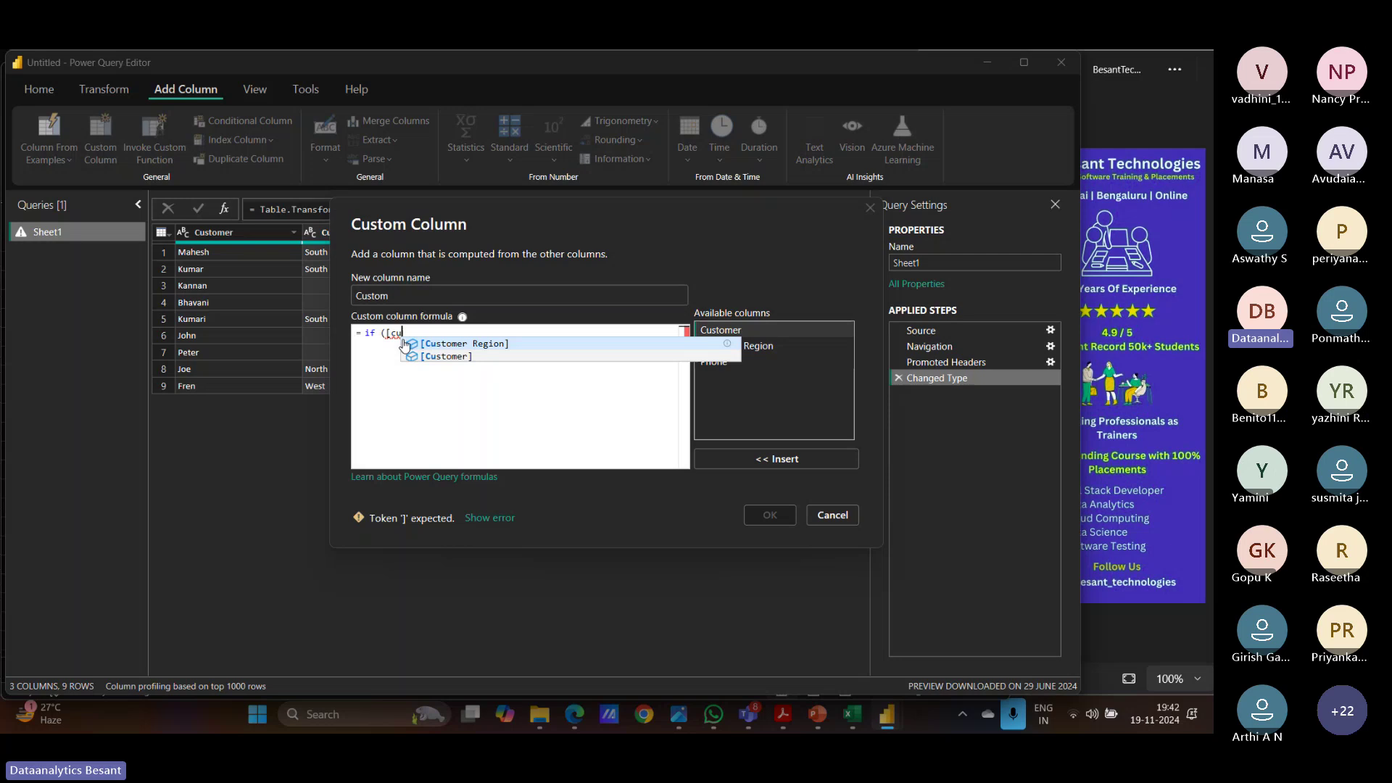
{"action": "left_click", "coordinate": [464, 344]}
{"action": "type", "text": "=null) then 1 else 0"}
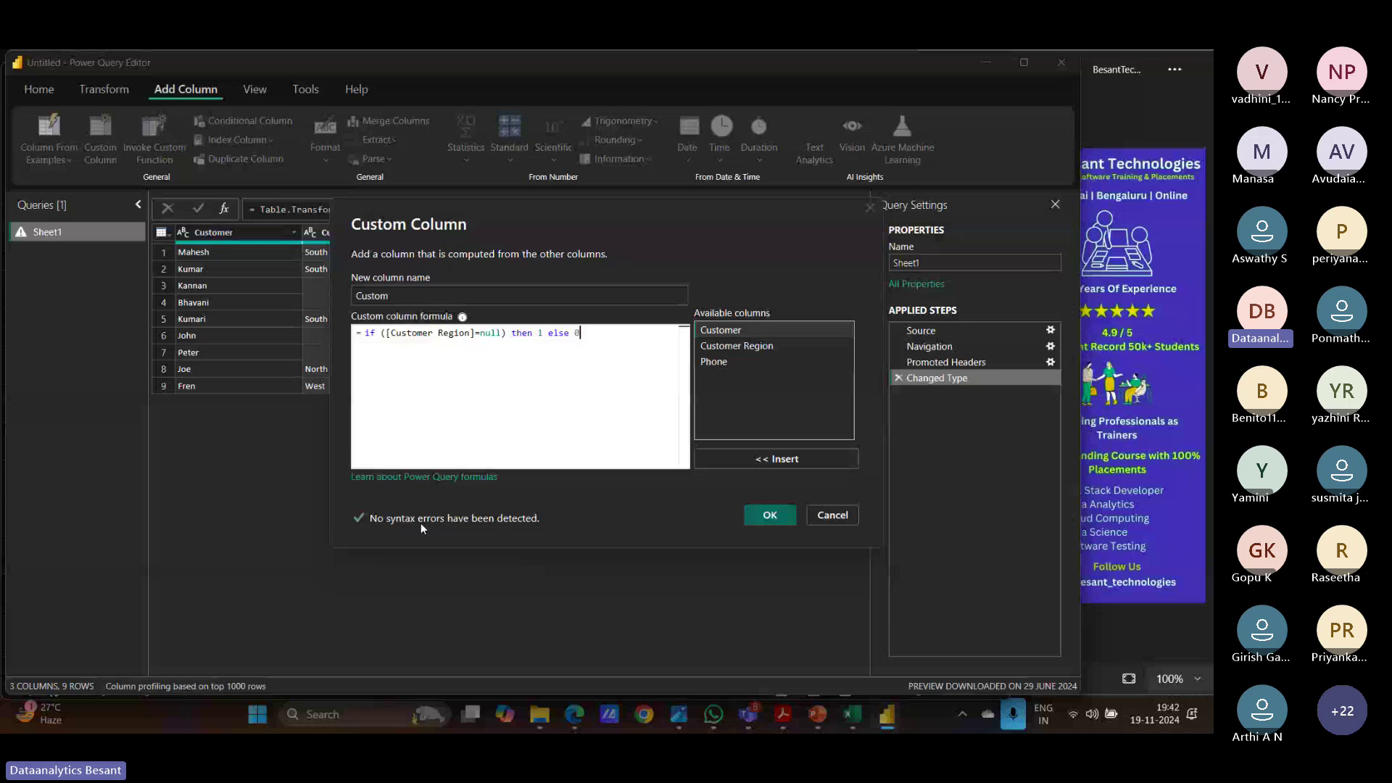
{"action": "left_click", "coordinate": [786, 517]}
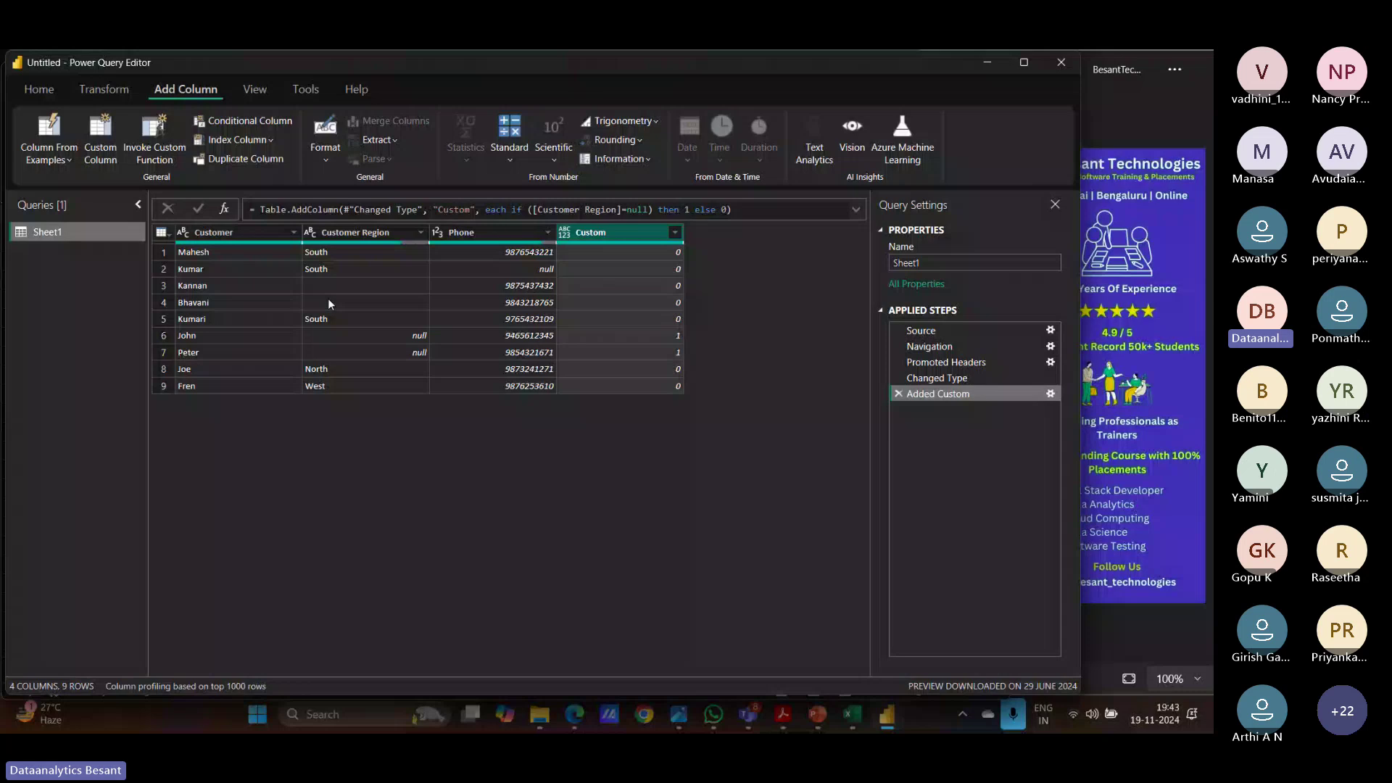
Step: Replace the empty values in the Customer Region column with null
{"action": "right_click", "coordinate": [339, 233]}
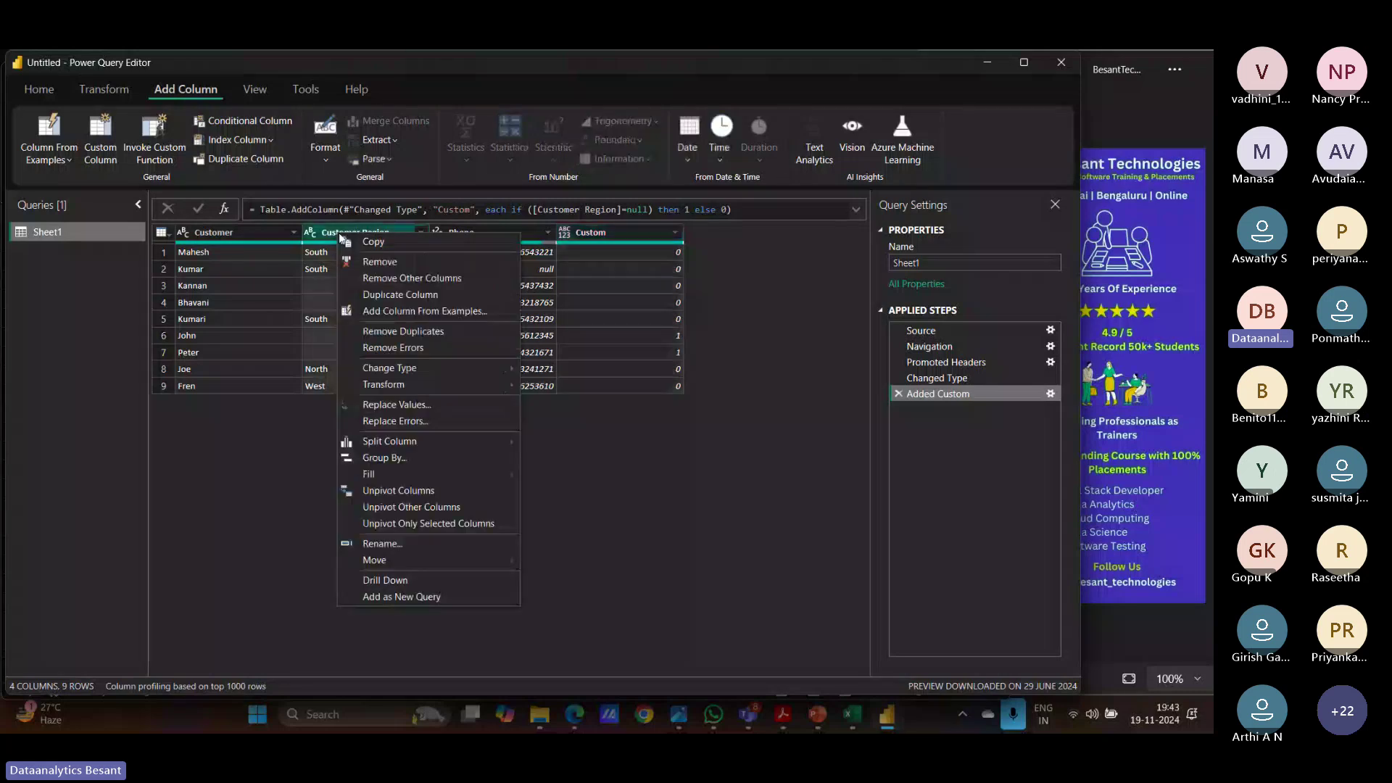
{"action": "left_click", "coordinate": [410, 404]}
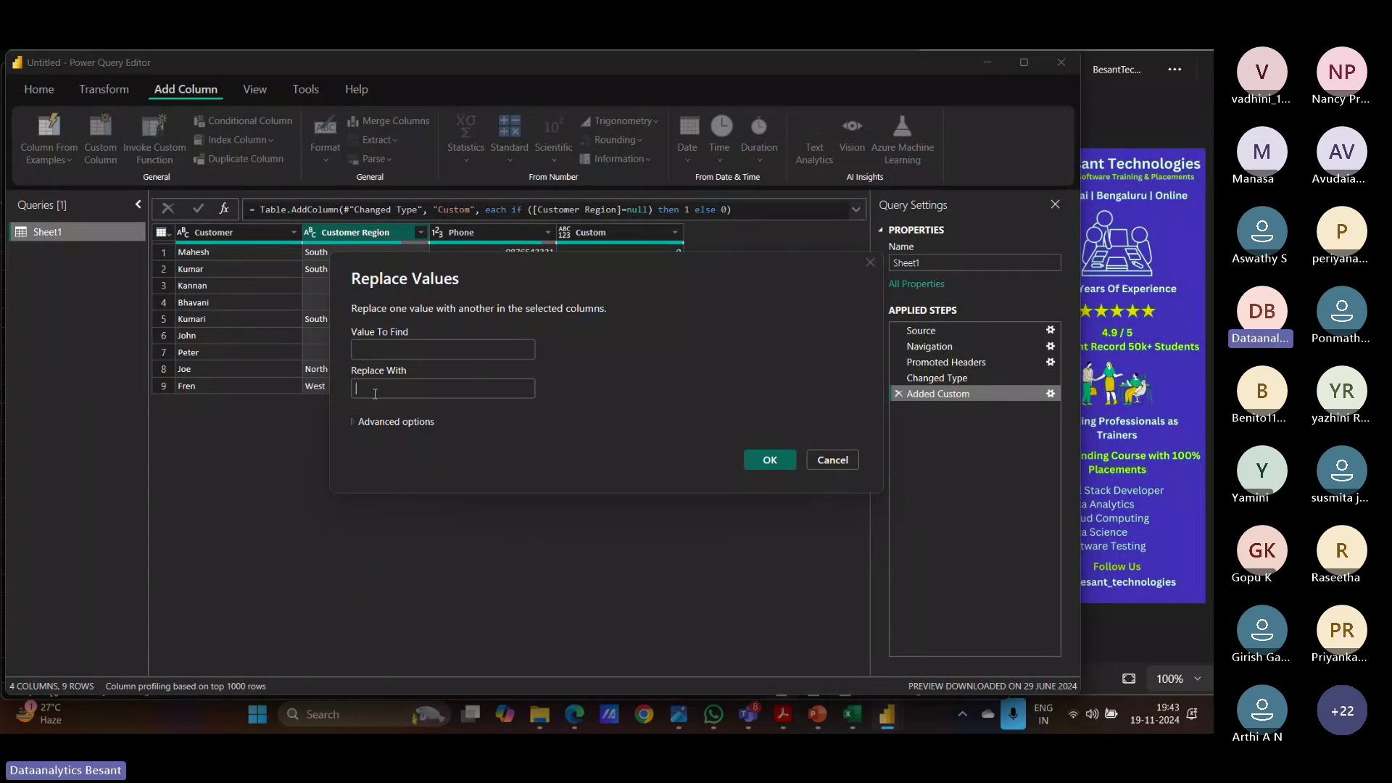
{"action": "left_click", "coordinate": [374, 393]}
{"action": "type", "text": "null"}
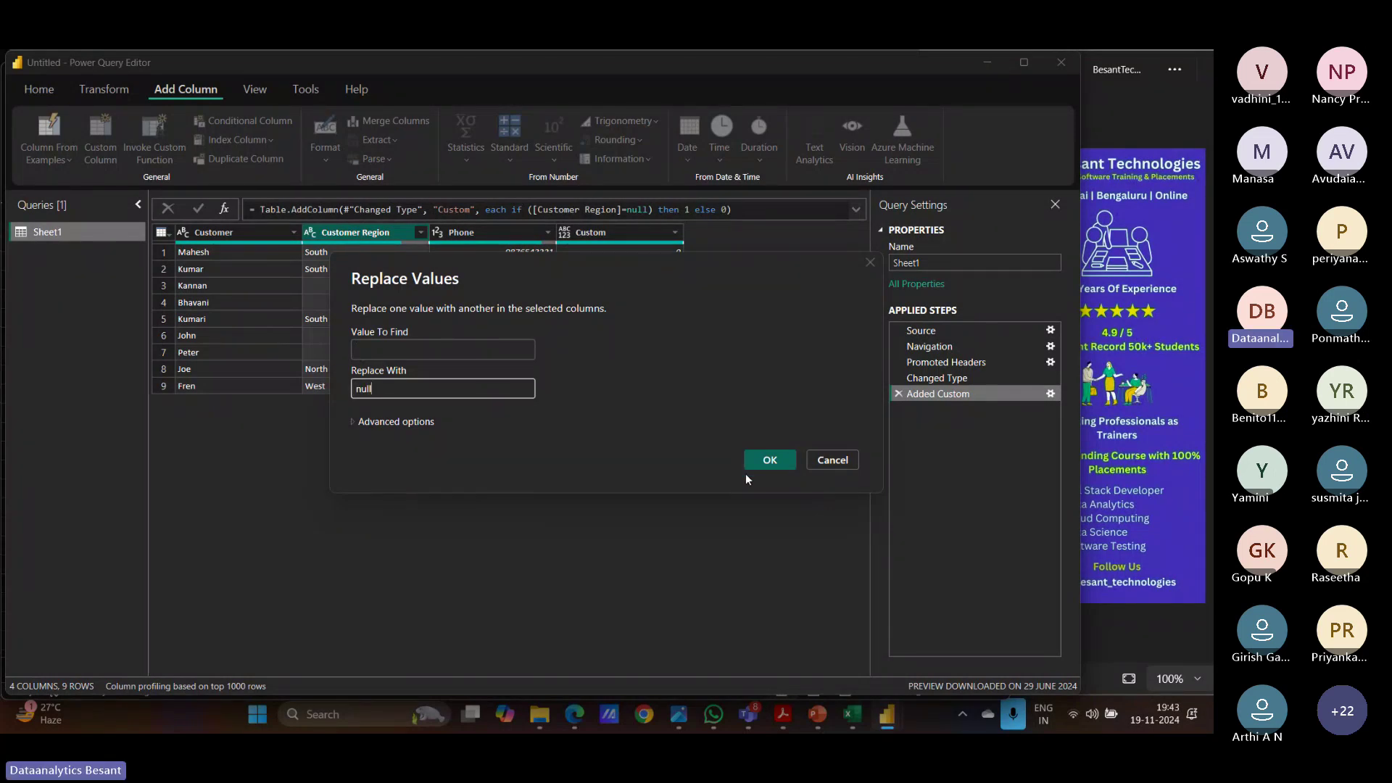
{"action": "left_click", "coordinate": [767, 465]}
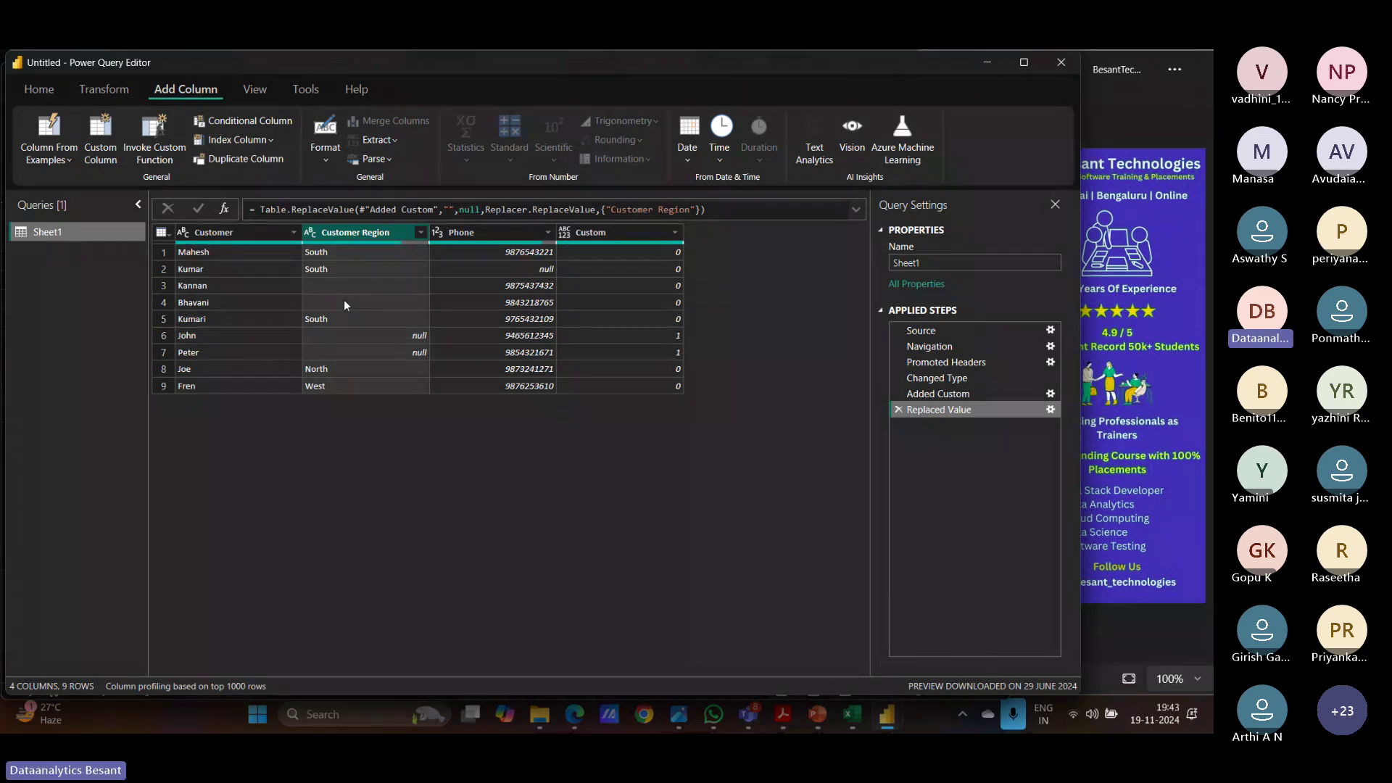
{"action": "right_click", "coordinate": [354, 235]}
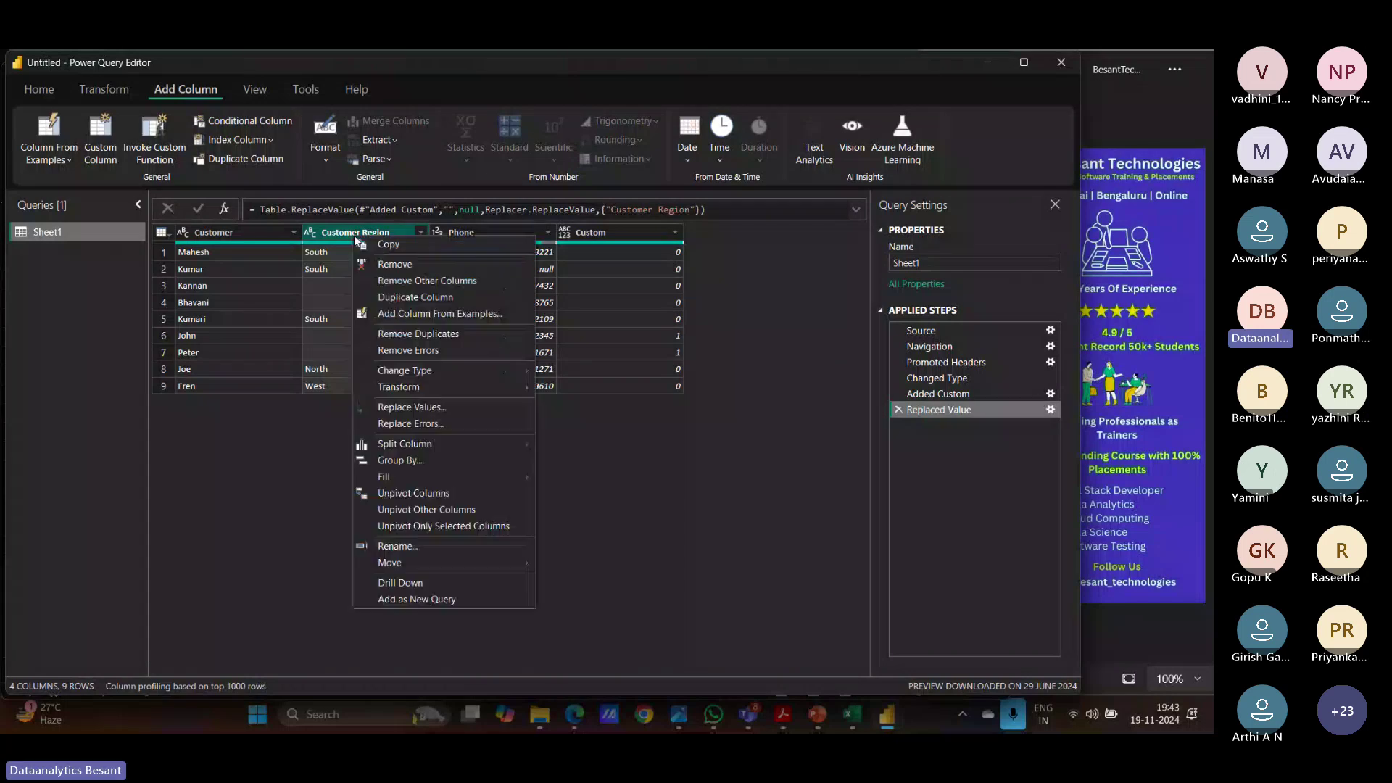
{"action": "left_click", "coordinate": [449, 406]}
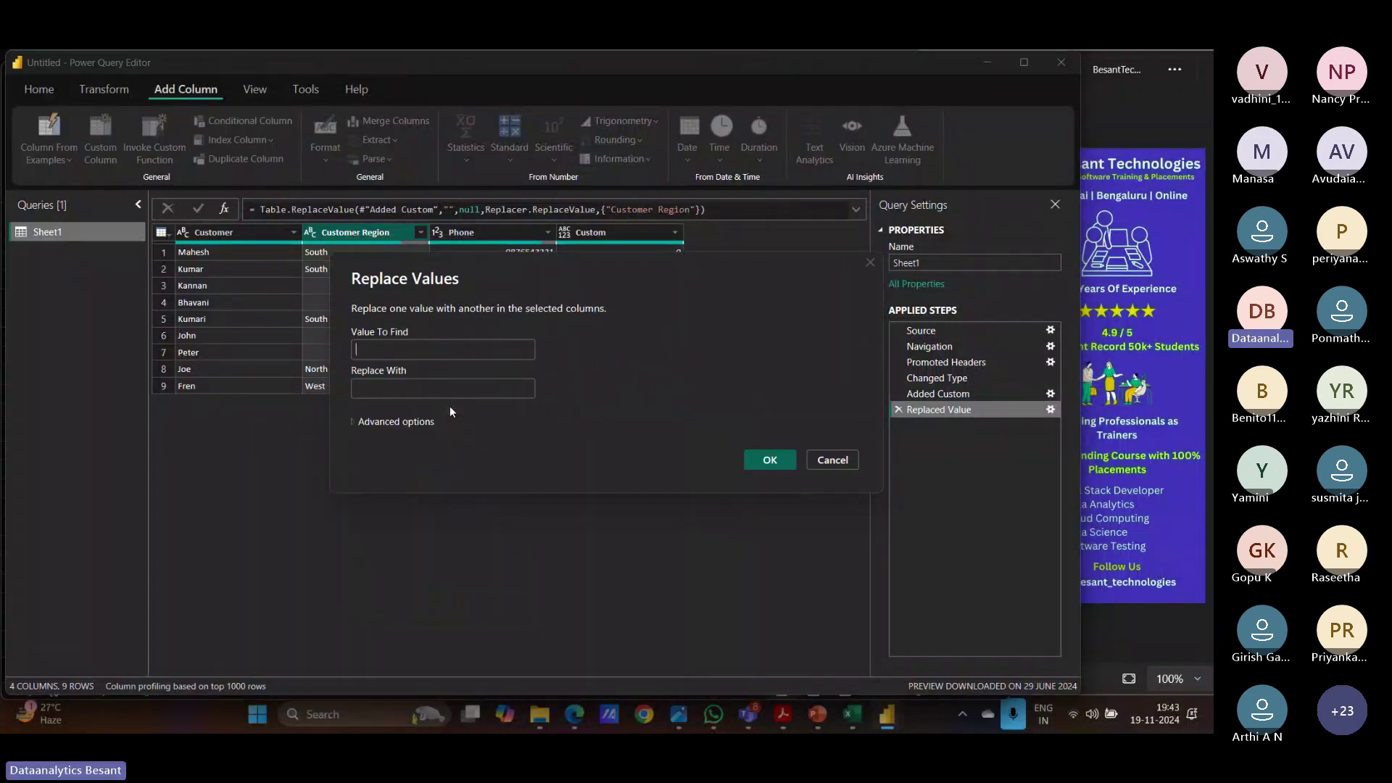
{"action": "left_click", "coordinate": [813, 460]}
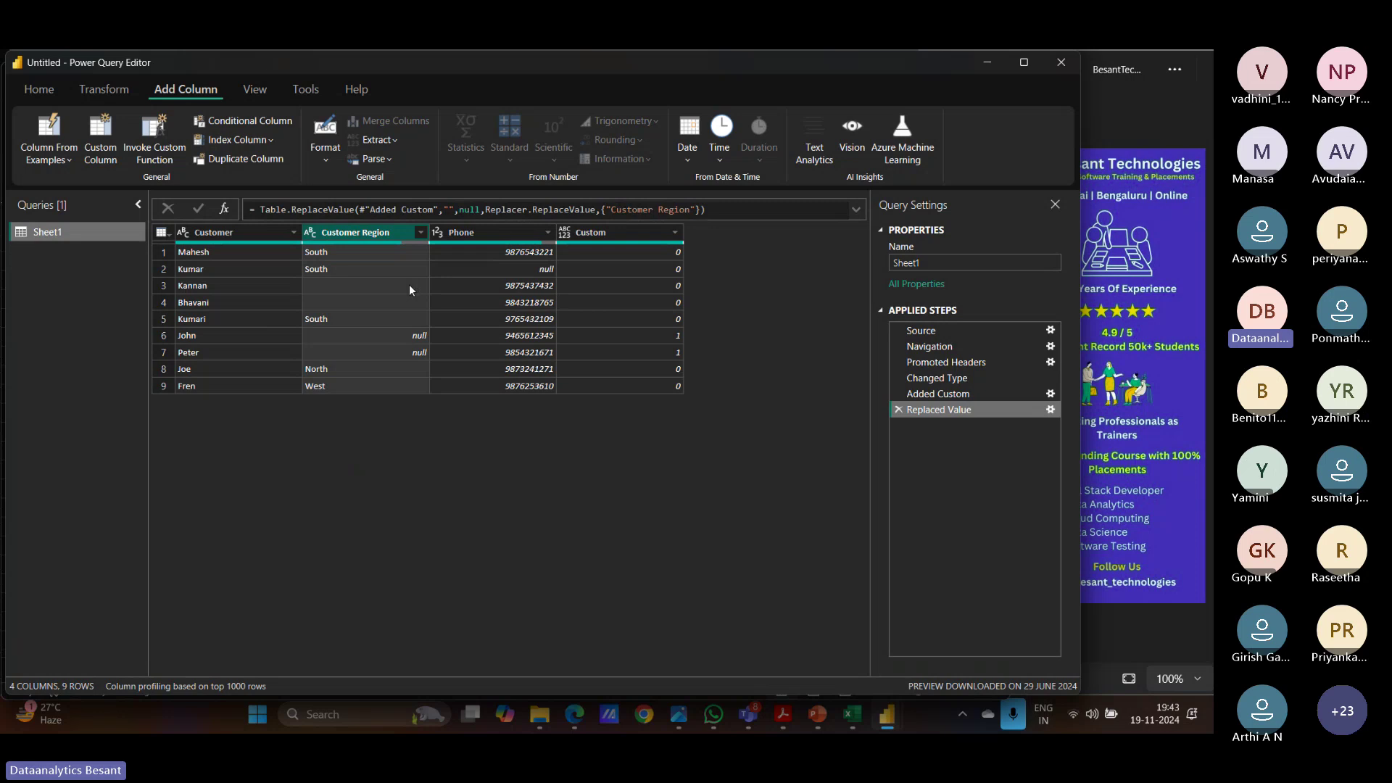
Step: Apply the Trim transformation to the text in the Customer Region column
{"action": "right_click", "coordinate": [359, 233]}
{"action": "mouse_move", "coordinate": [531, 390]}
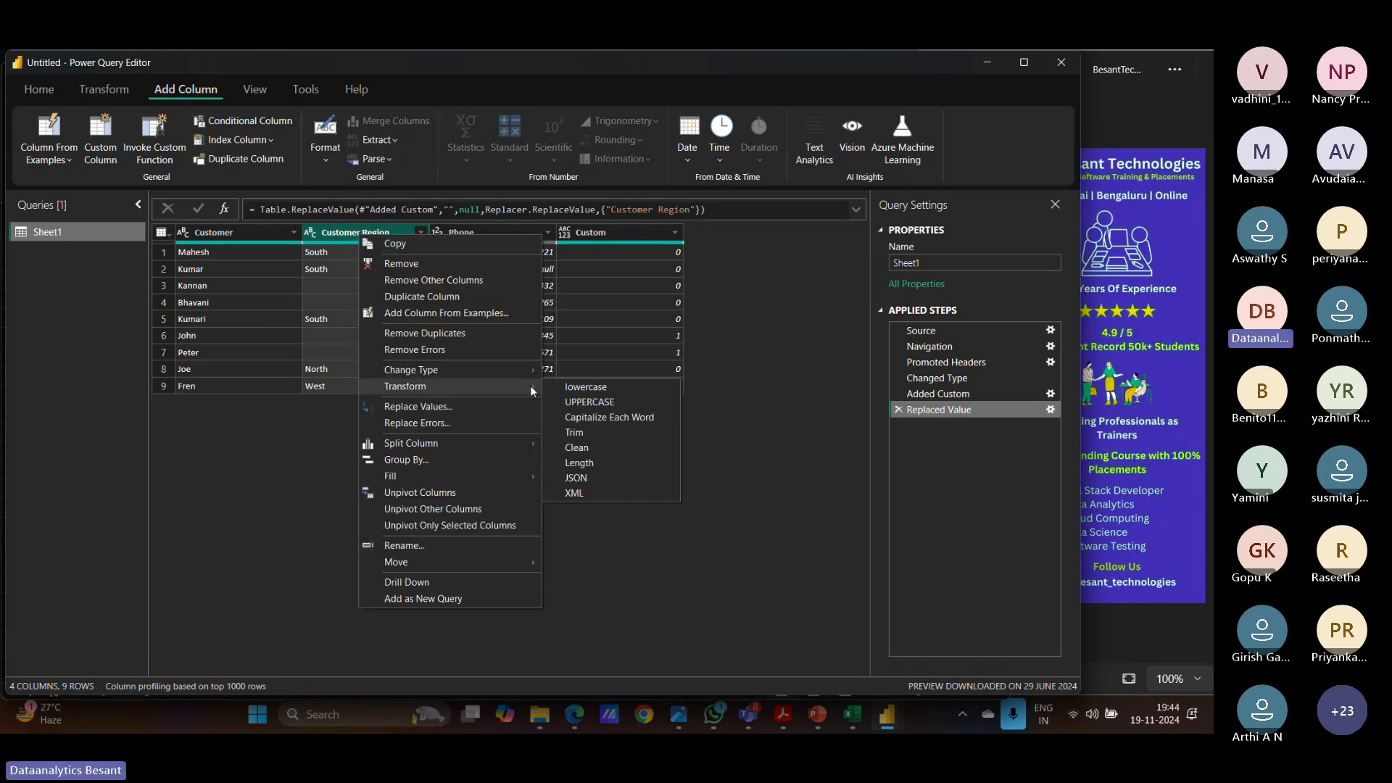
{"action": "left_click", "coordinate": [573, 433]}
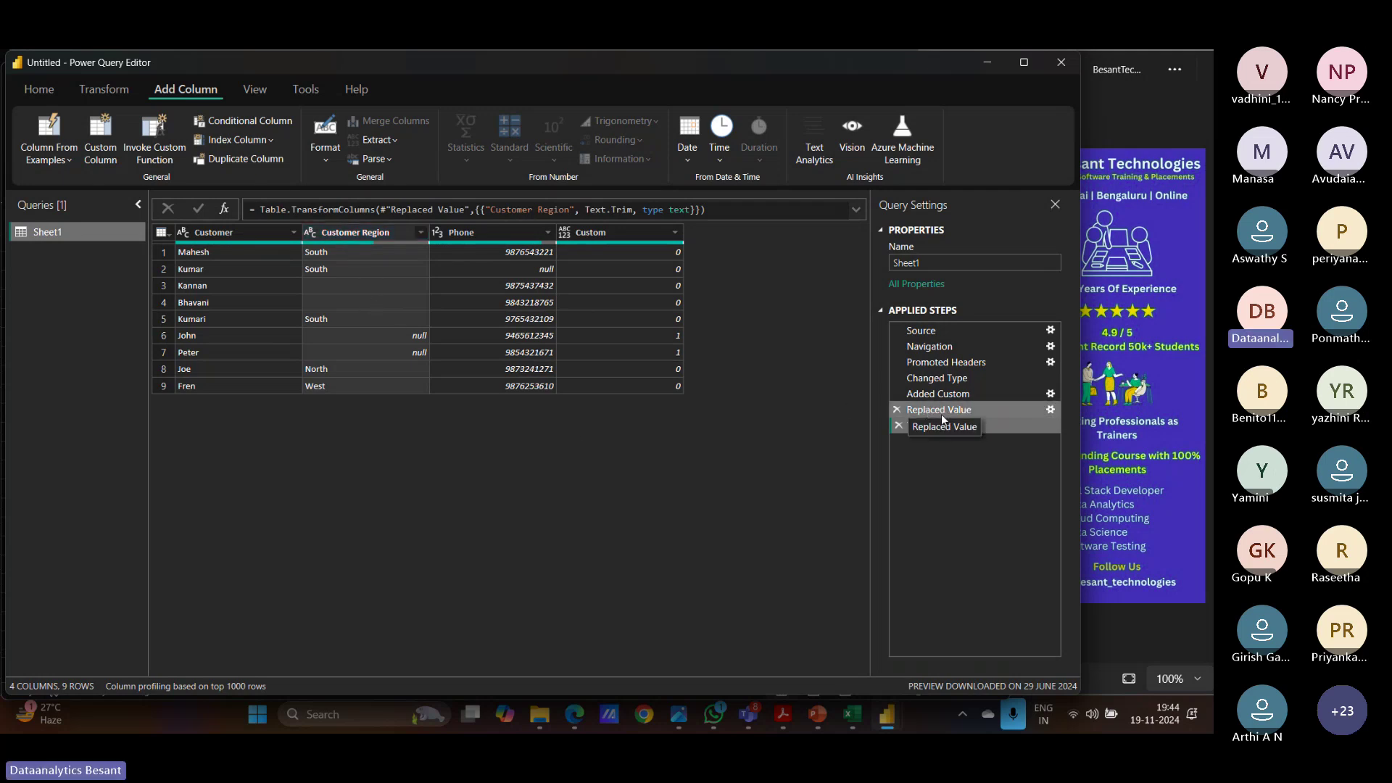
Step: Reorder the applied steps so Replaced Value follows Trimmed Text and Added Custom comes last
{"action": "left_click_drag", "start_coordinate": [942, 416], "coordinate": [941, 440]}
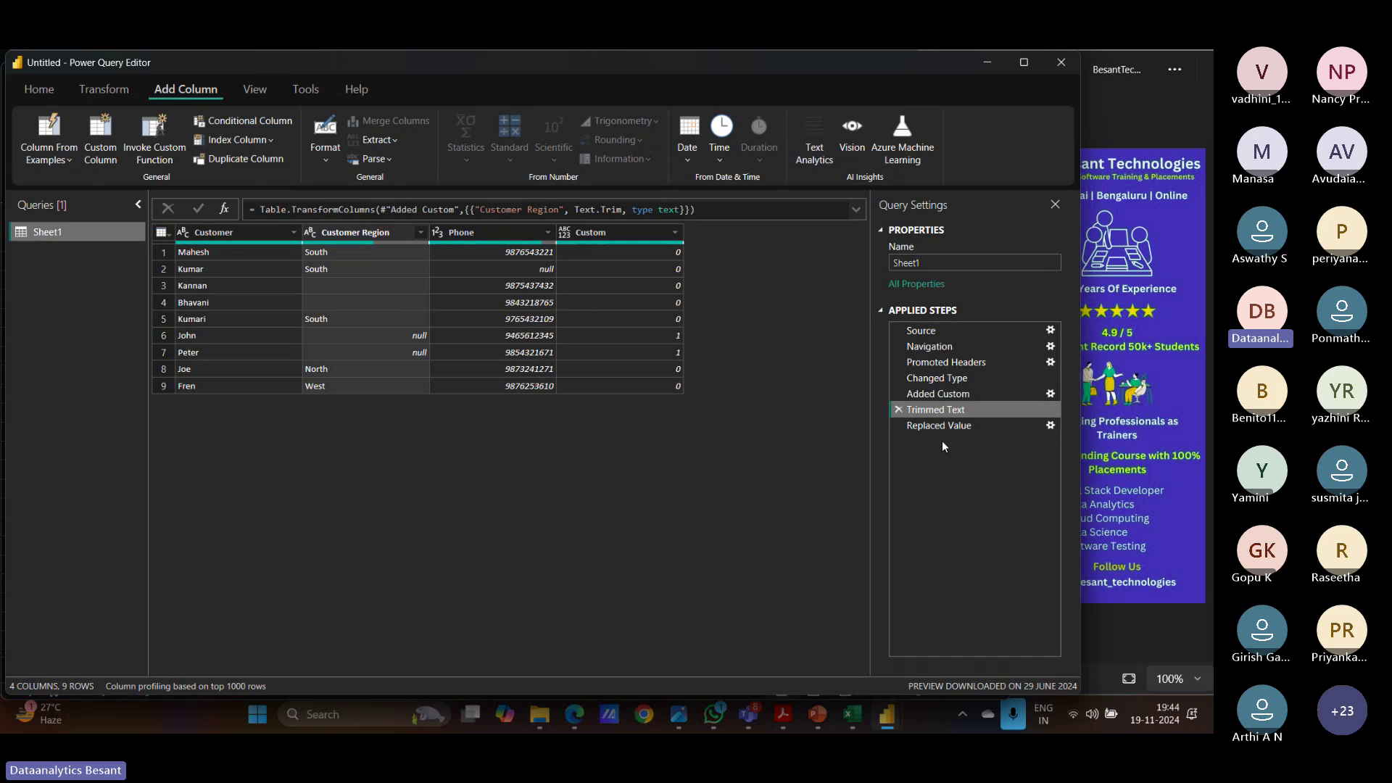
{"action": "left_click", "coordinate": [936, 426]}
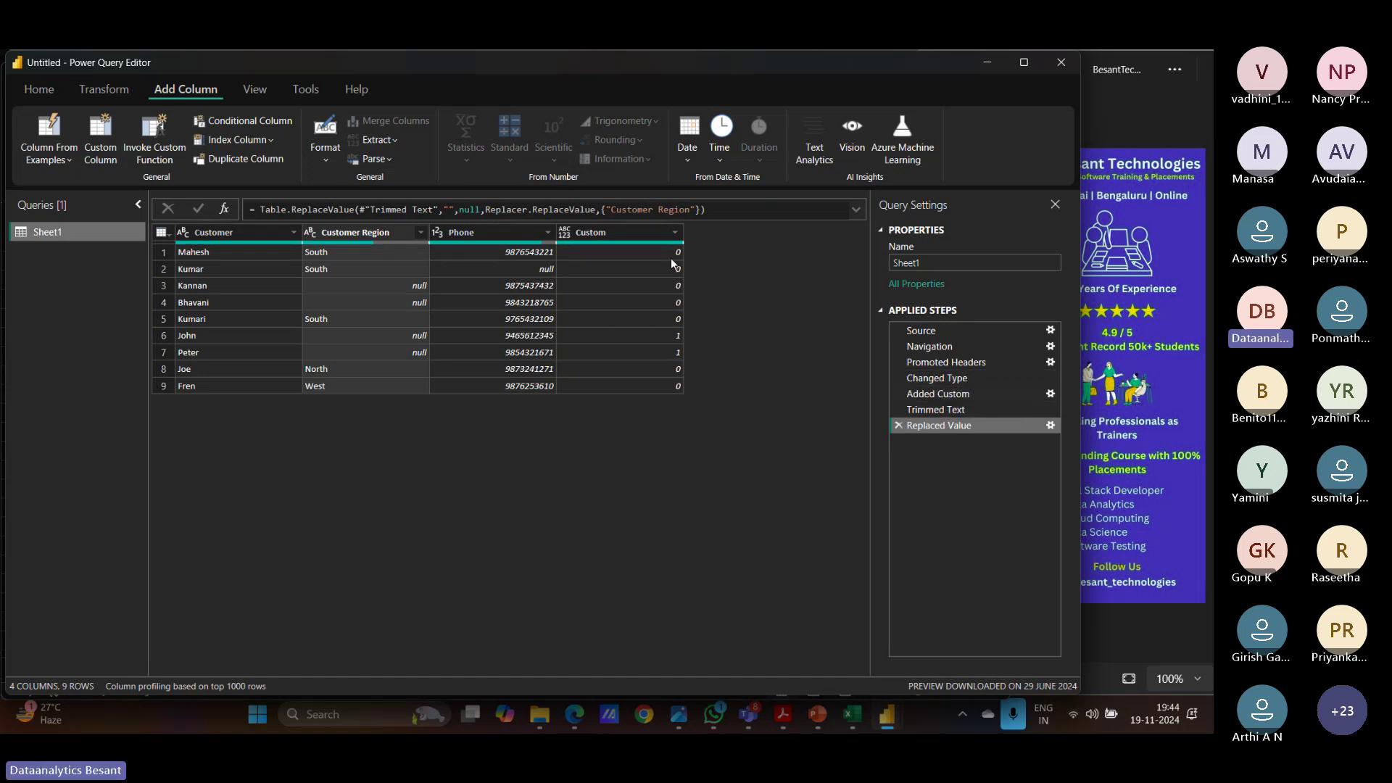
{"action": "left_click_drag", "start_coordinate": [942, 393], "coordinate": [938, 441]}
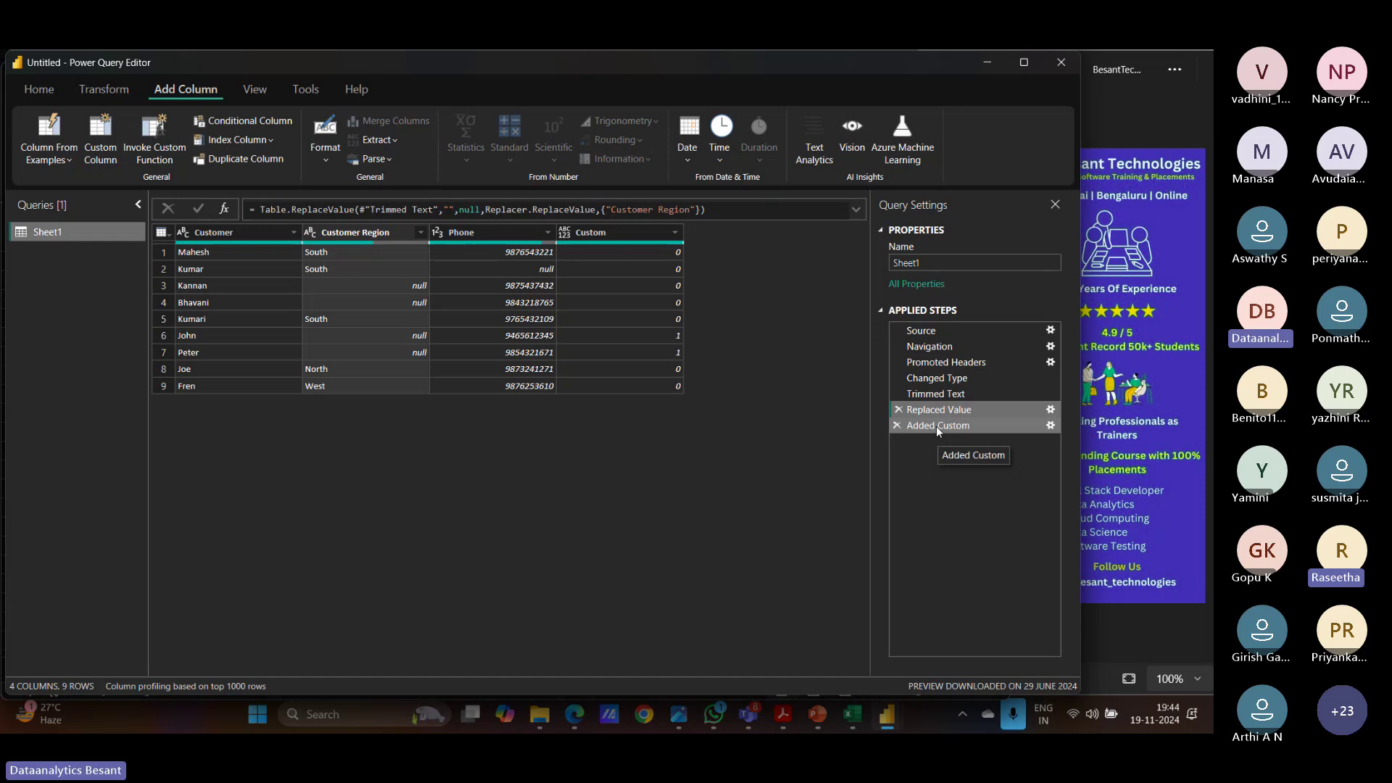
{"action": "left_click", "coordinate": [936, 425]}
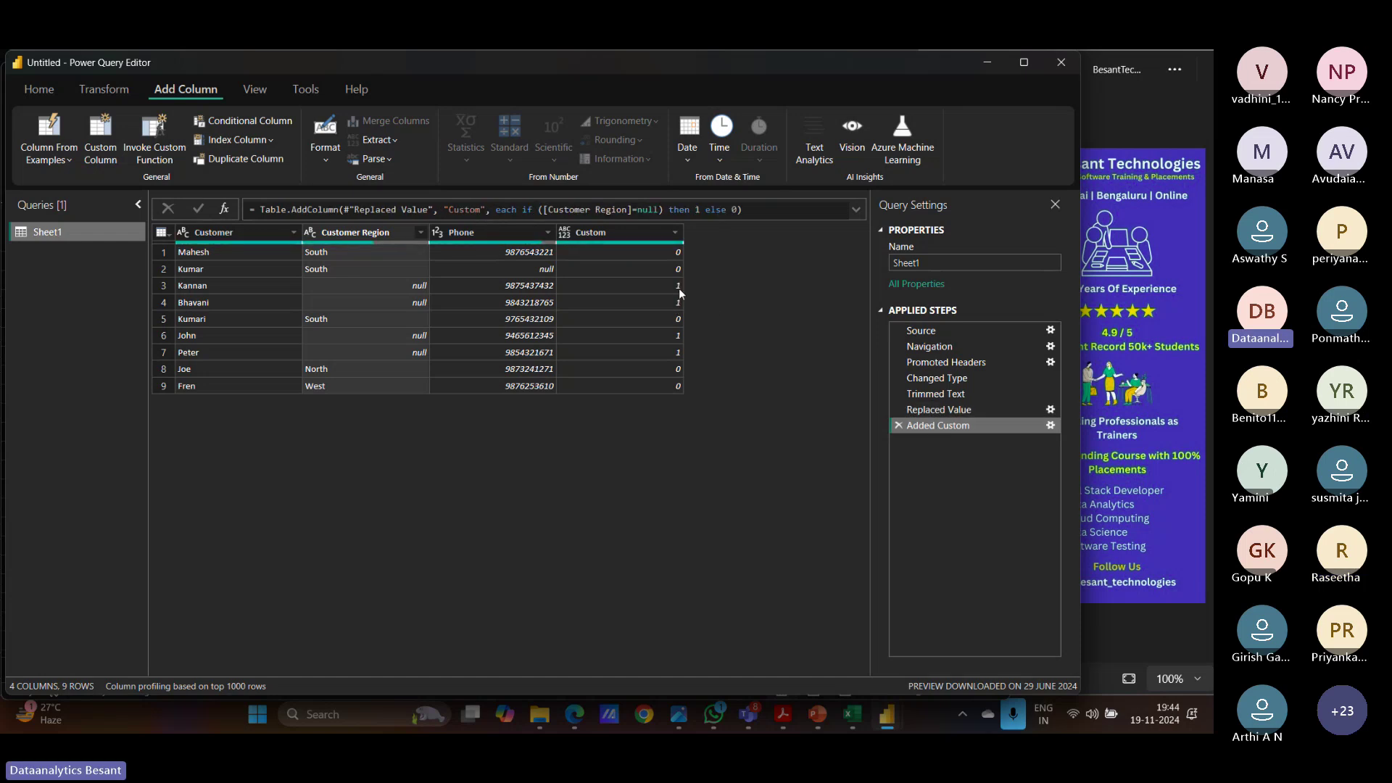
Step: Copy the expression if ([Customer Region]=null) then 1 else 0 and send it in the Microsoft Teams meeting chat
{"action": "left_click_drag", "start_coordinate": [522, 210], "coordinate": [745, 210]}
{"action": "key", "text": "ctrl+c"}
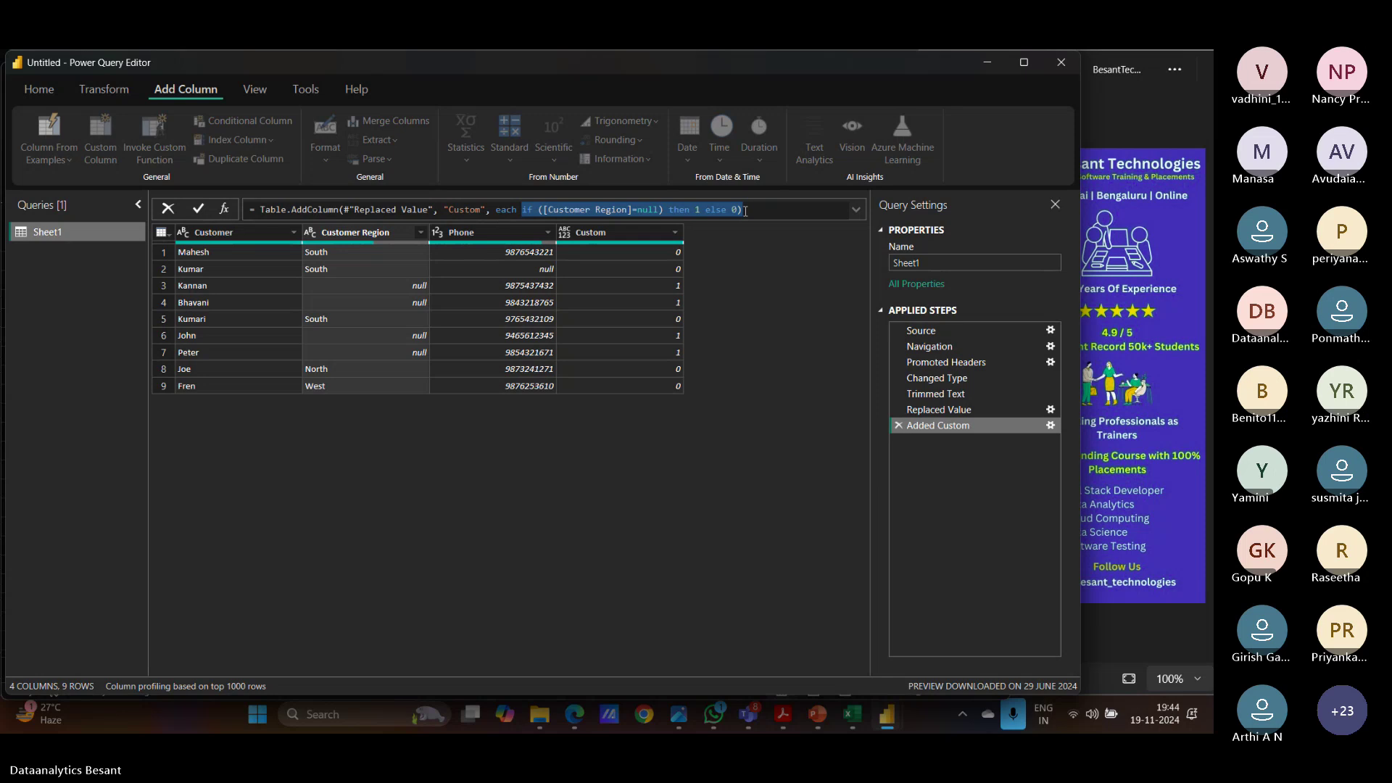
{"action": "mouse_move", "coordinate": [747, 714]}
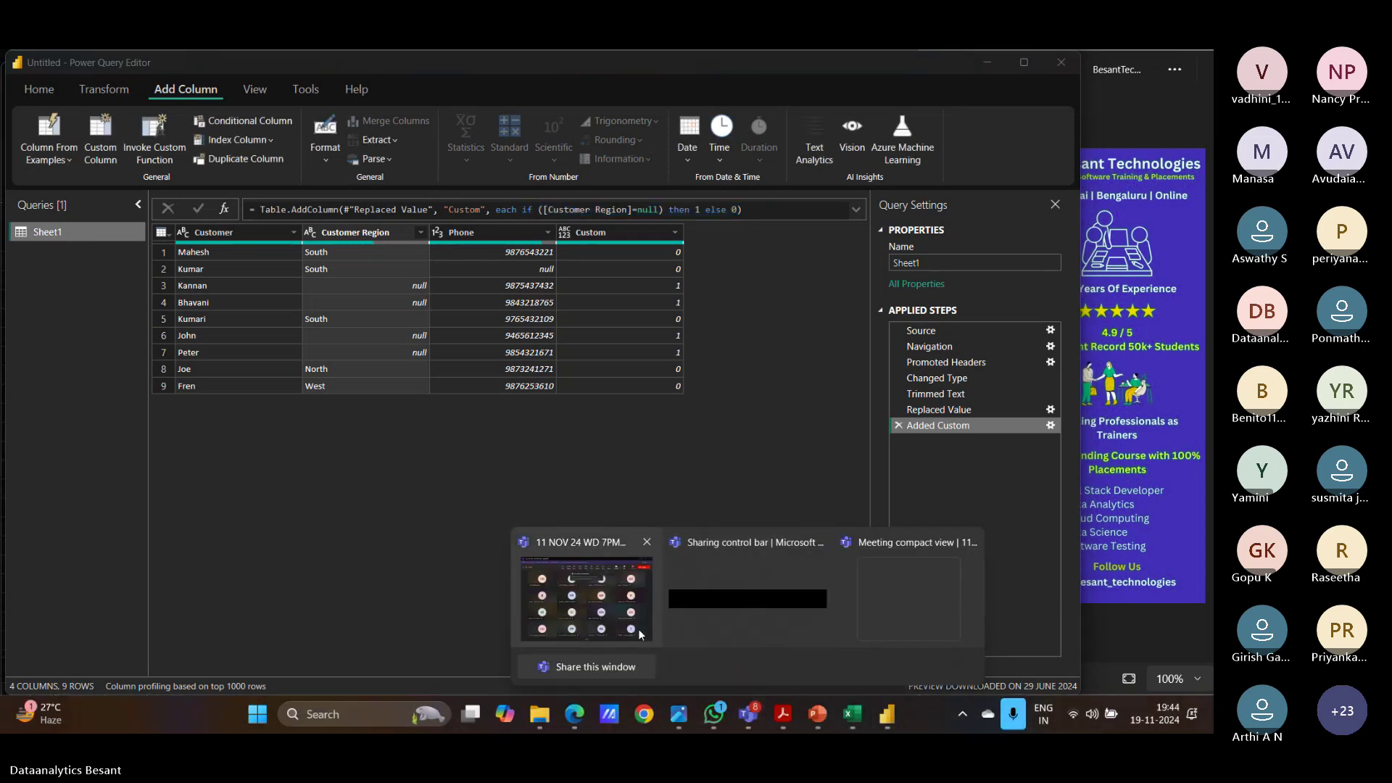
{"action": "left_click", "coordinate": [634, 602]}
{"action": "key", "text": "ctrl+2"}
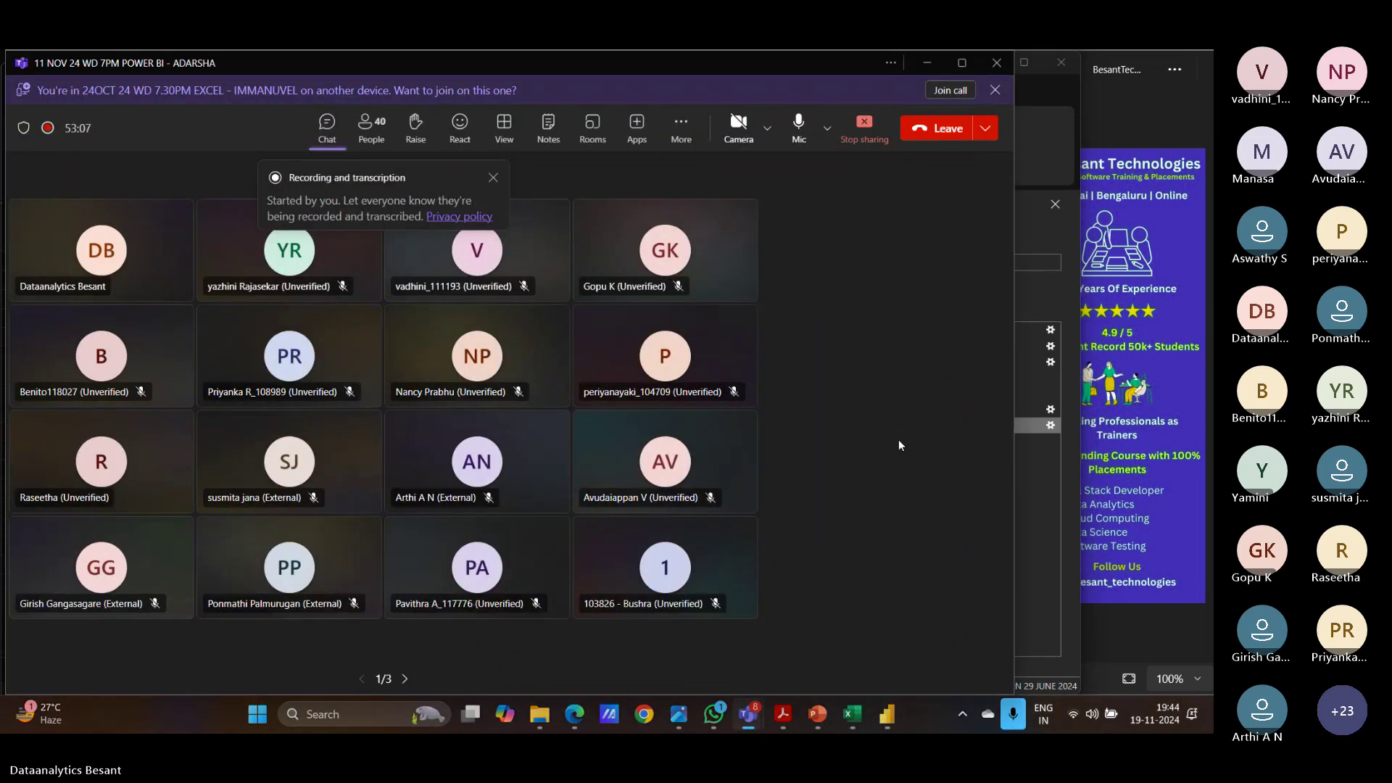
{"action": "key", "text": "ctrl+v"}
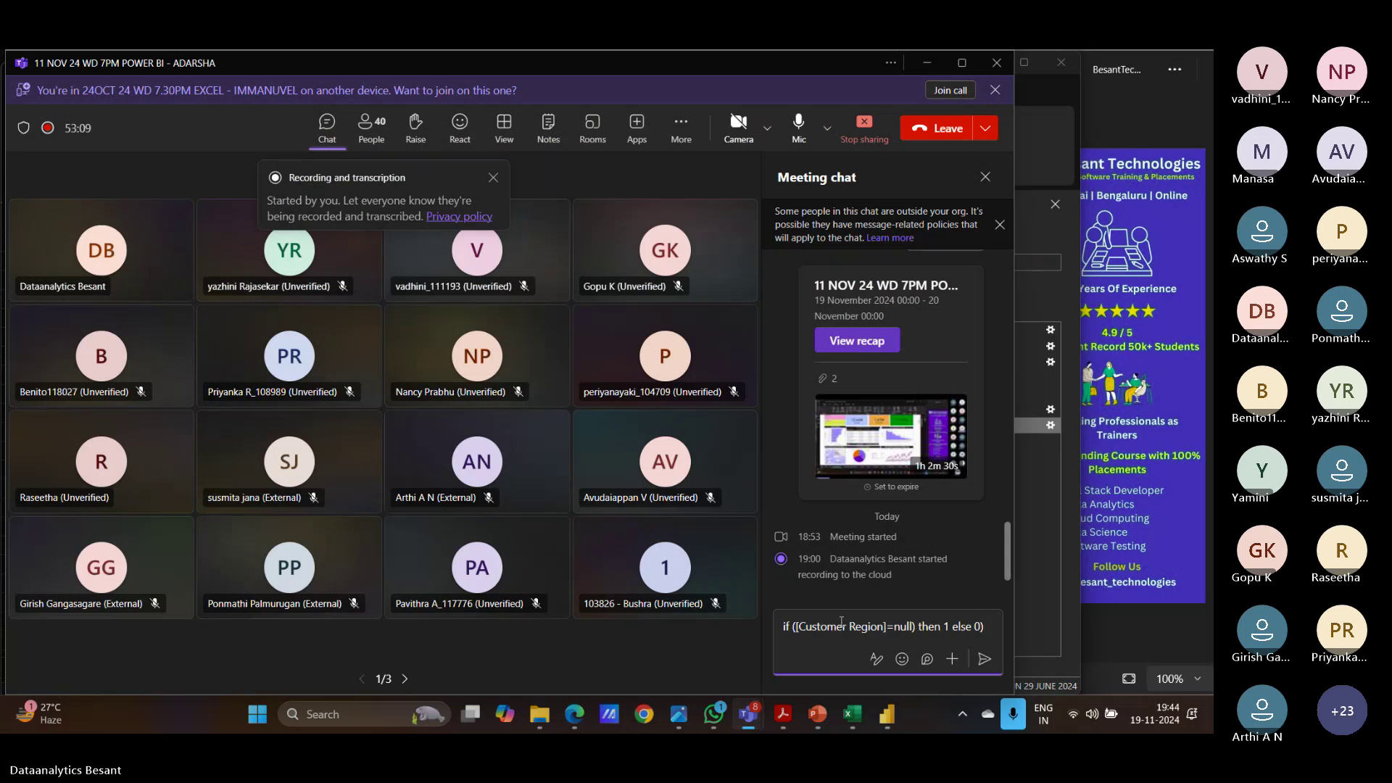
{"action": "key", "text": "Return"}
{"action": "left_click", "coordinate": [918, 64]}
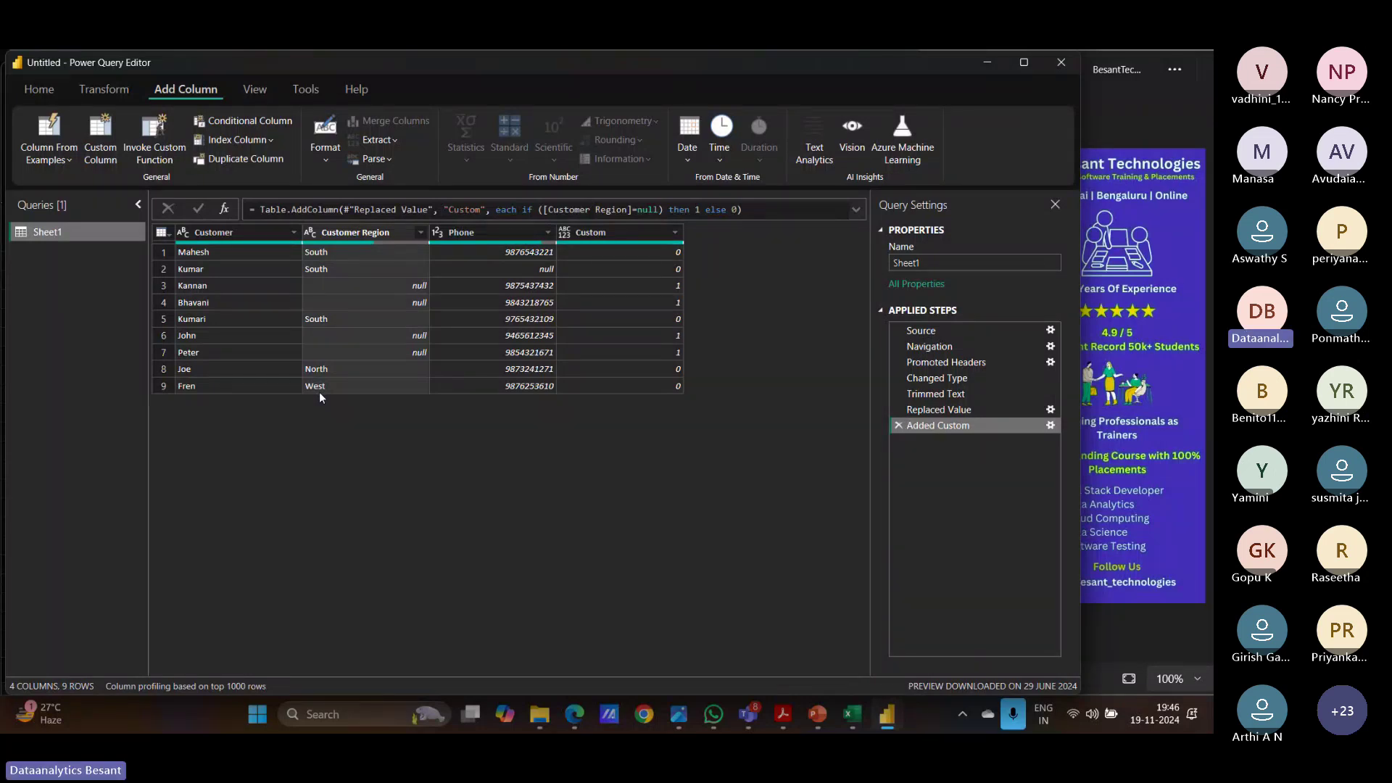
Step: Begin a new custom column in Sheet1 and name it Category
{"action": "right_click", "coordinate": [365, 233]}
{"action": "left_click", "coordinate": [319, 250]}
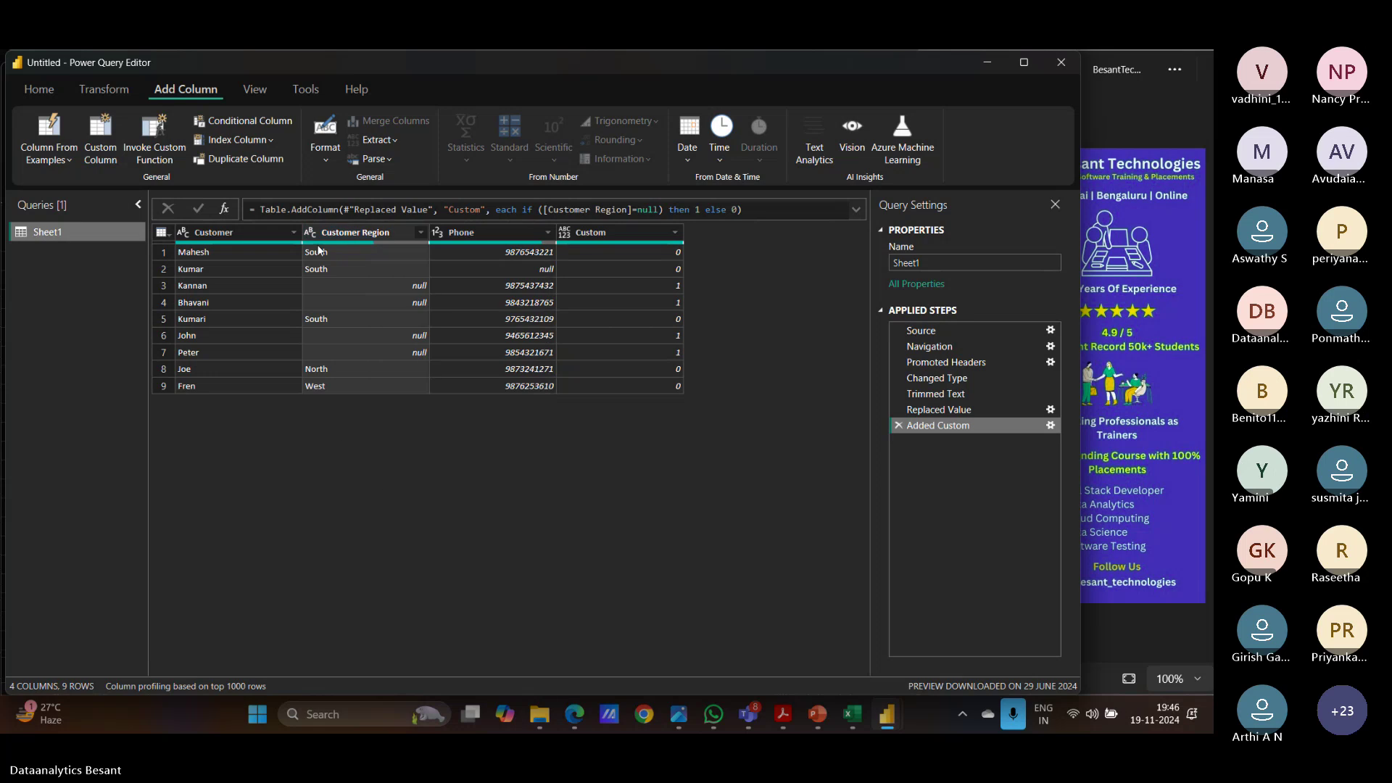
{"action": "left_click", "coordinate": [94, 148]}
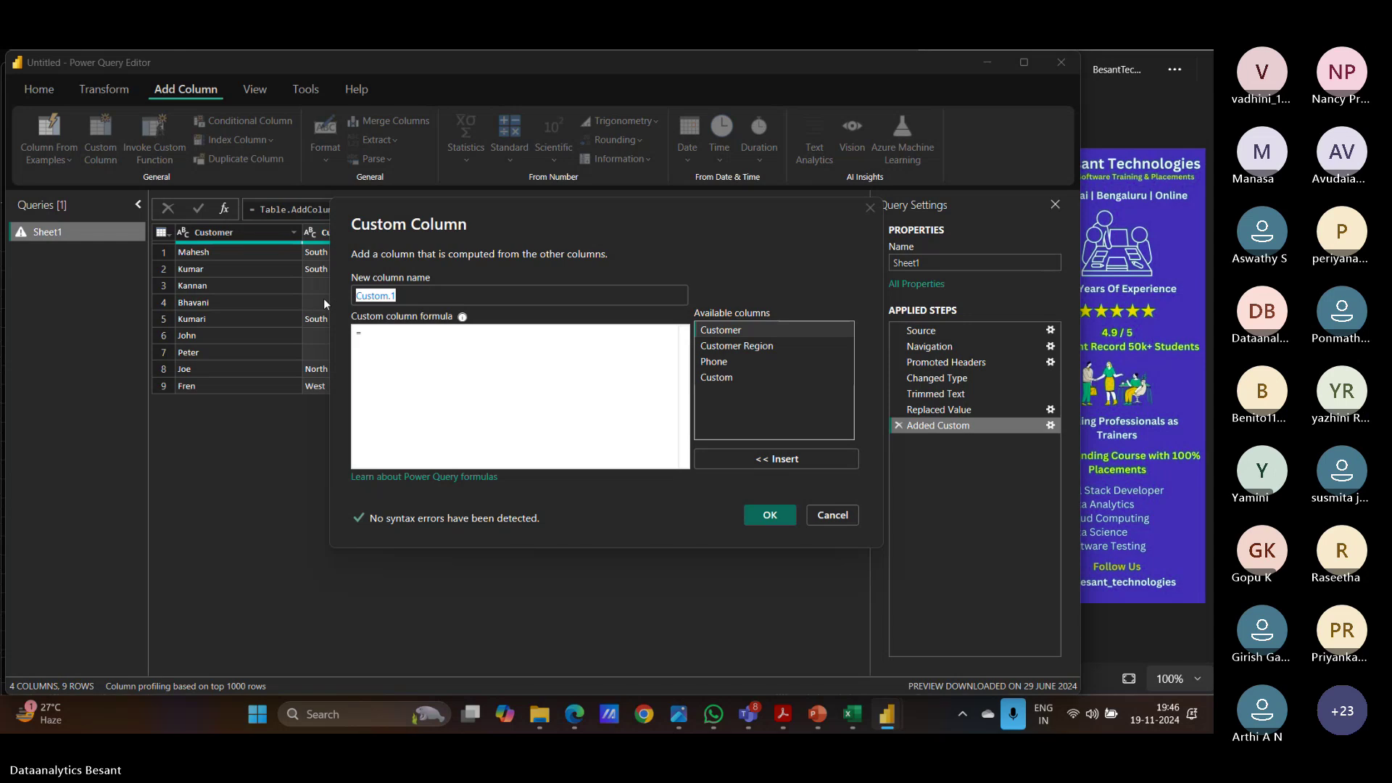
{"action": "type", "text": "Categ"}
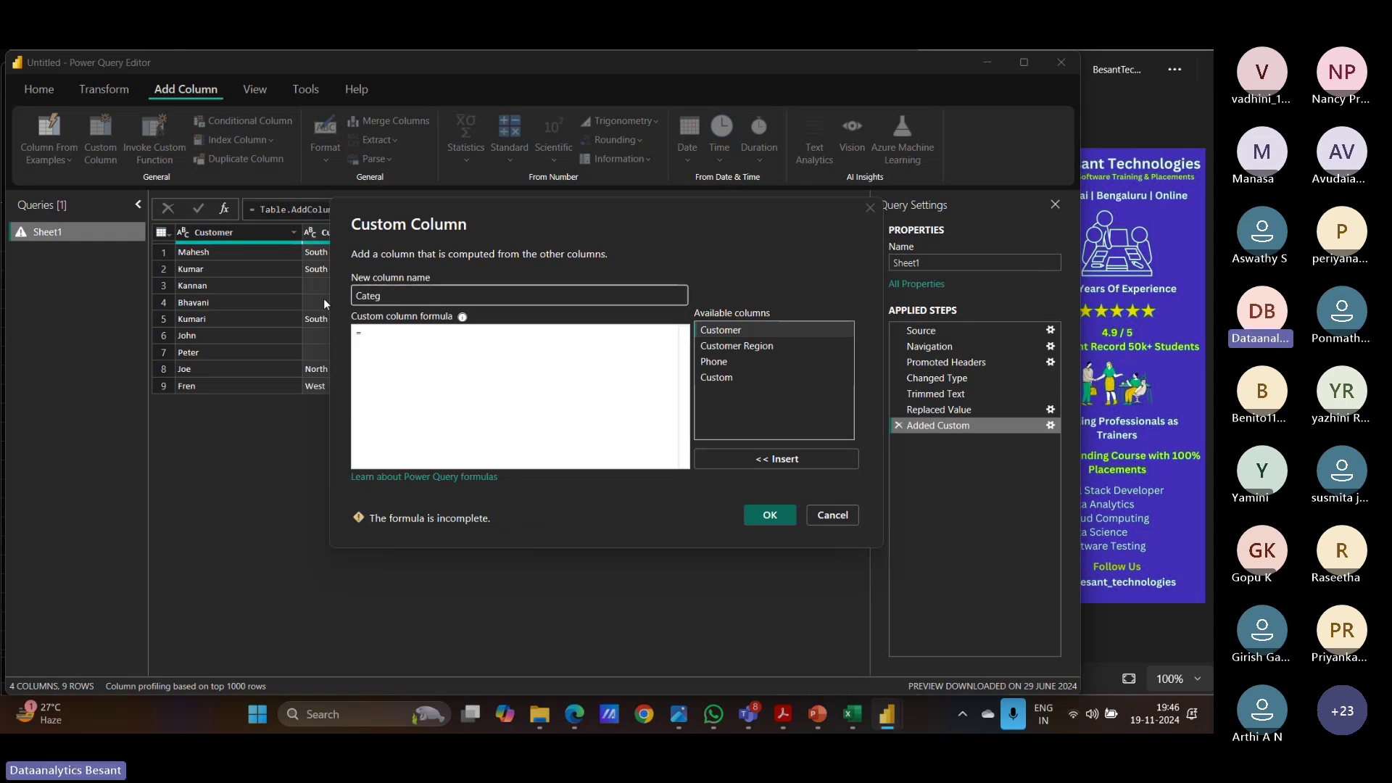
{"action": "type", "text": "ory"}
Step: Write the Category formula's if condition as Text.Contains([Customer Region],"o")
{"action": "left_click", "coordinate": [392, 338]}
{"action": "type", "text": "if "}
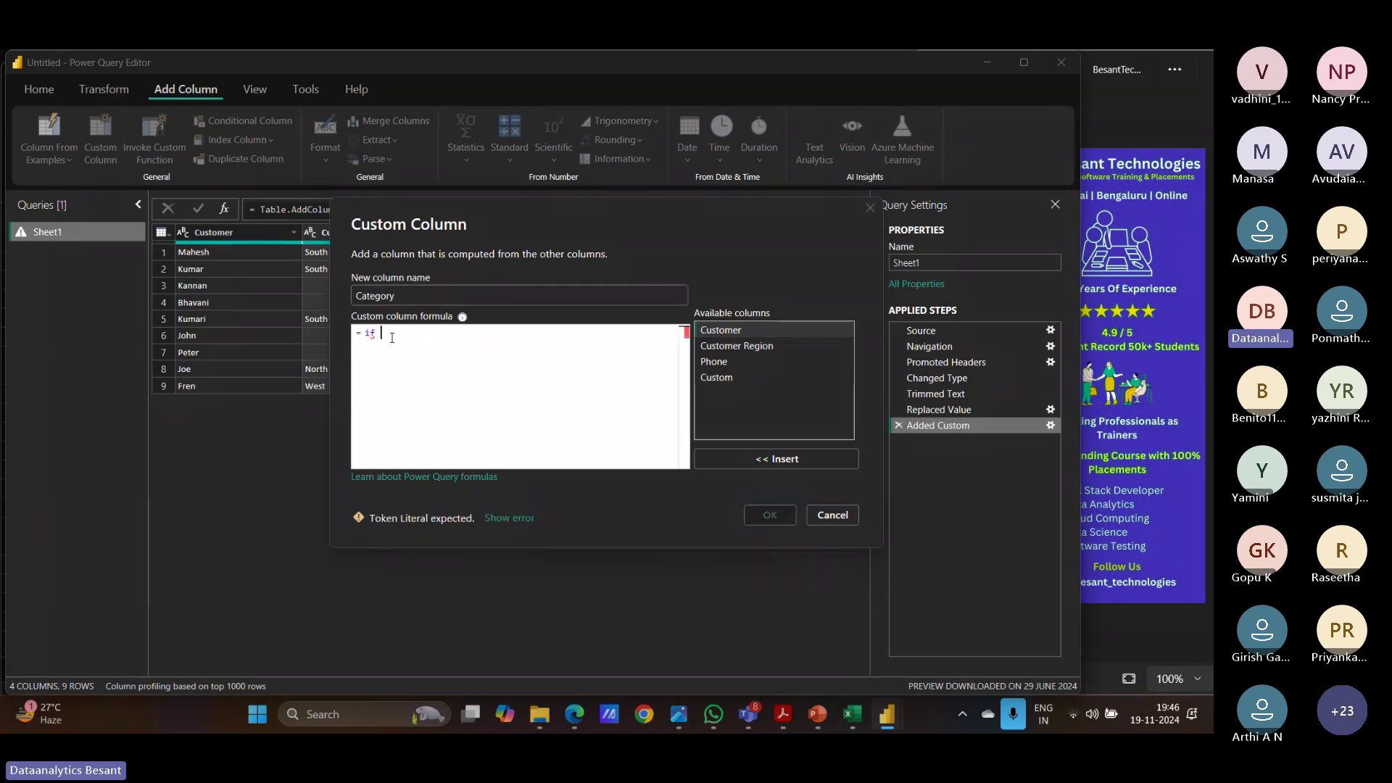
{"action": "type", "text": "(Text.c"}
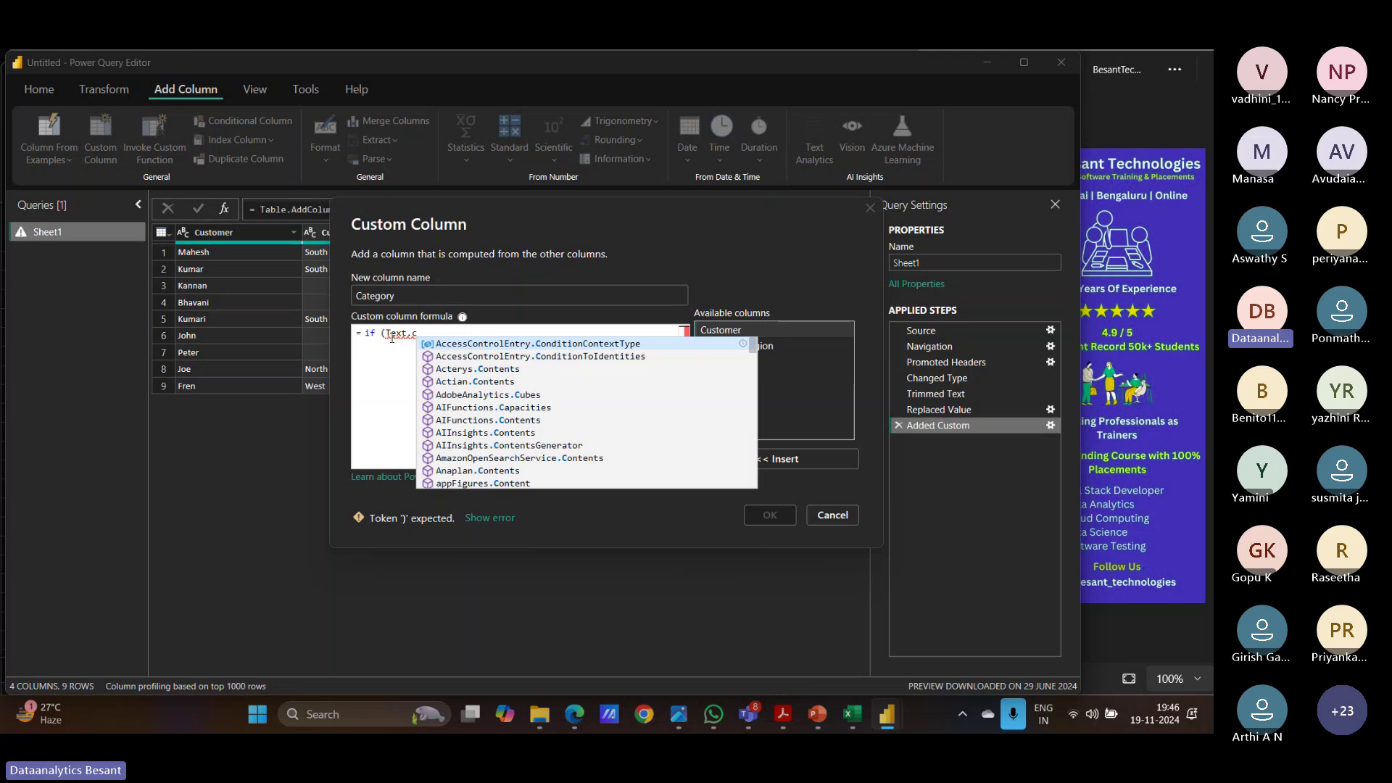
{"action": "key", "text": "BackSpace"}
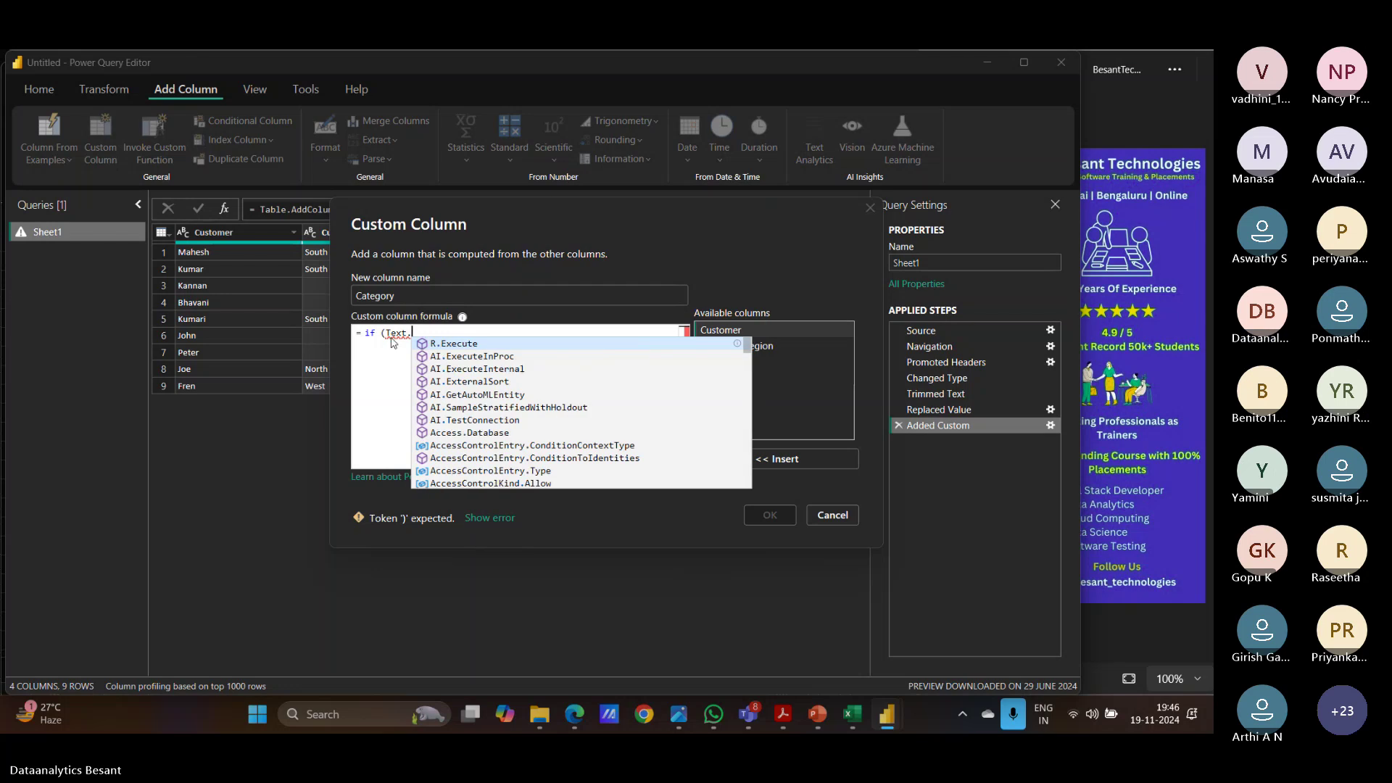
{"action": "type", "text": "Contains"}
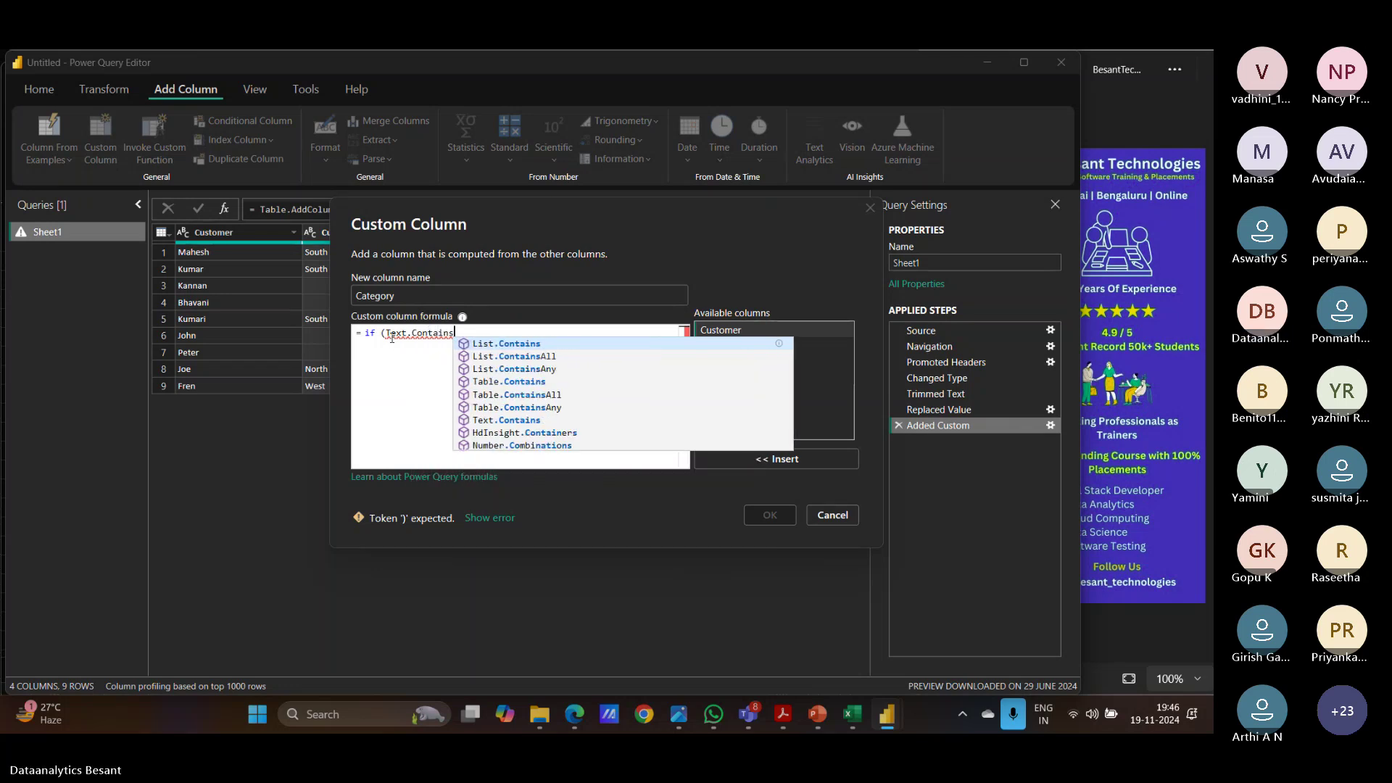
{"action": "type", "text": "([Cu"}
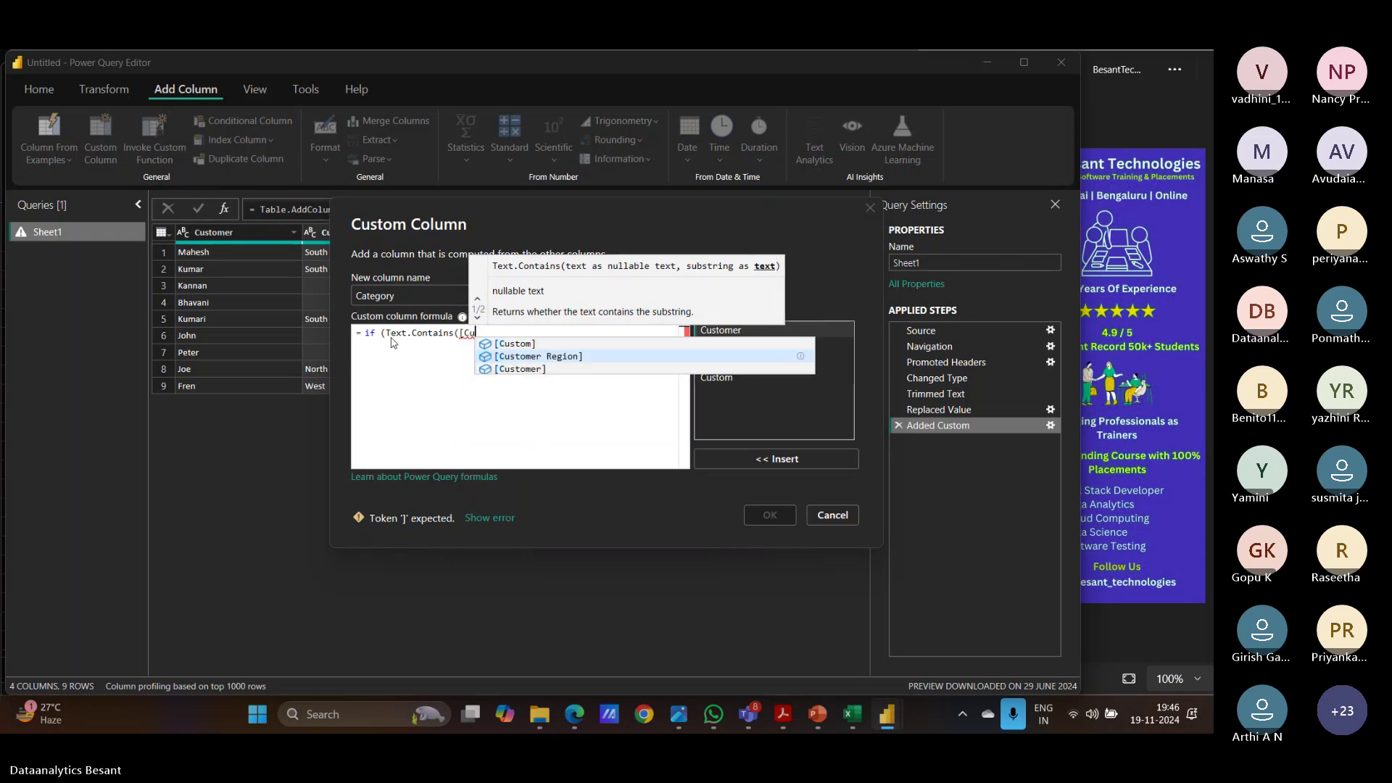
{"action": "key", "text": "Tab"}
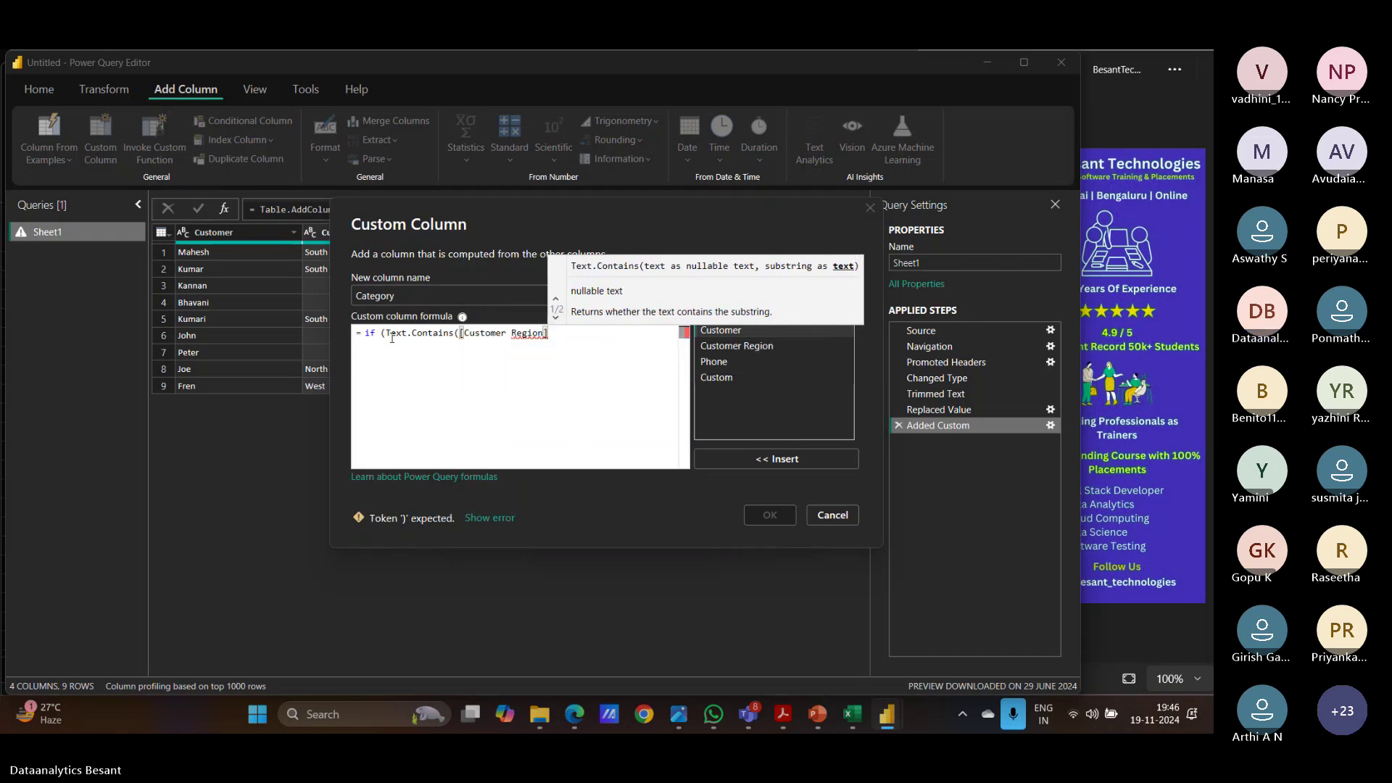
{"action": "type", "text": ",\"o"}
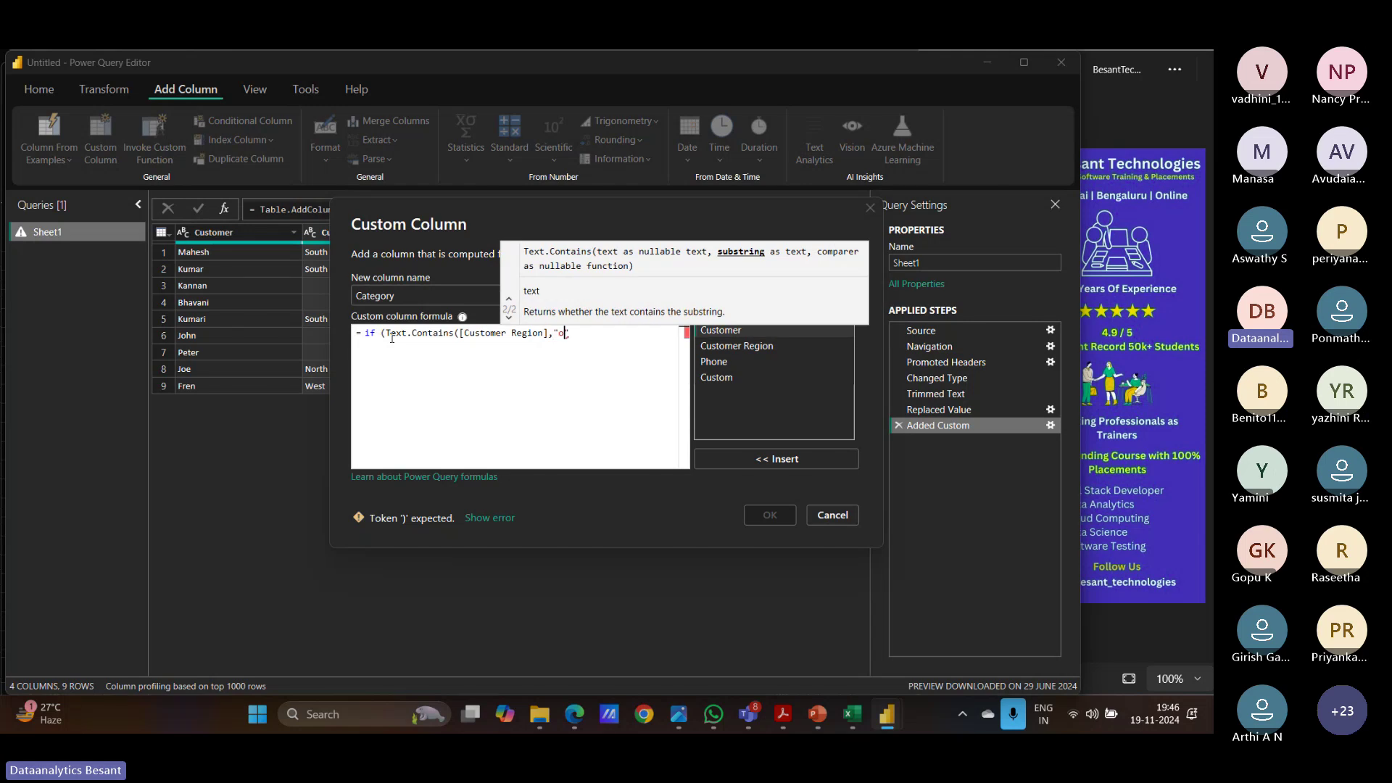
{"action": "type", "text": "\""}
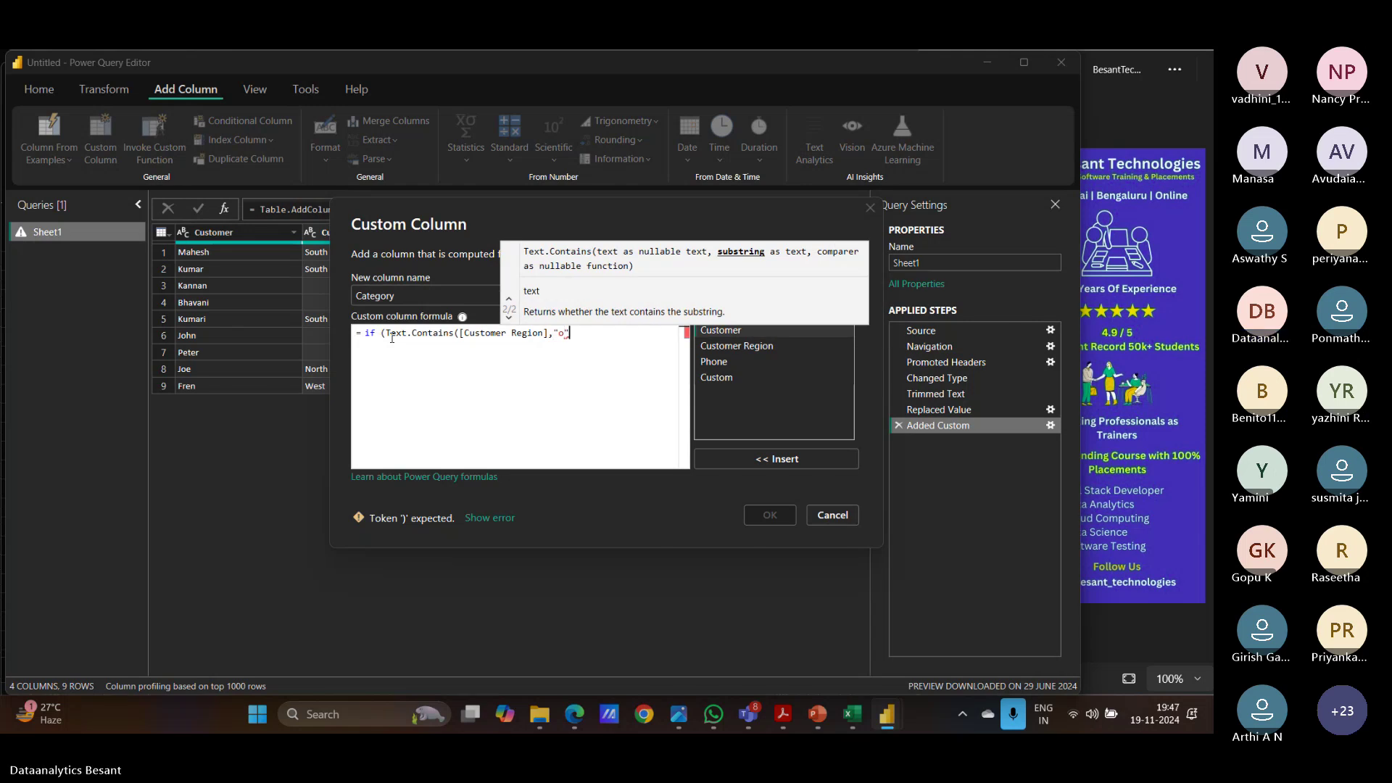
{"action": "type", "text": ")) "}
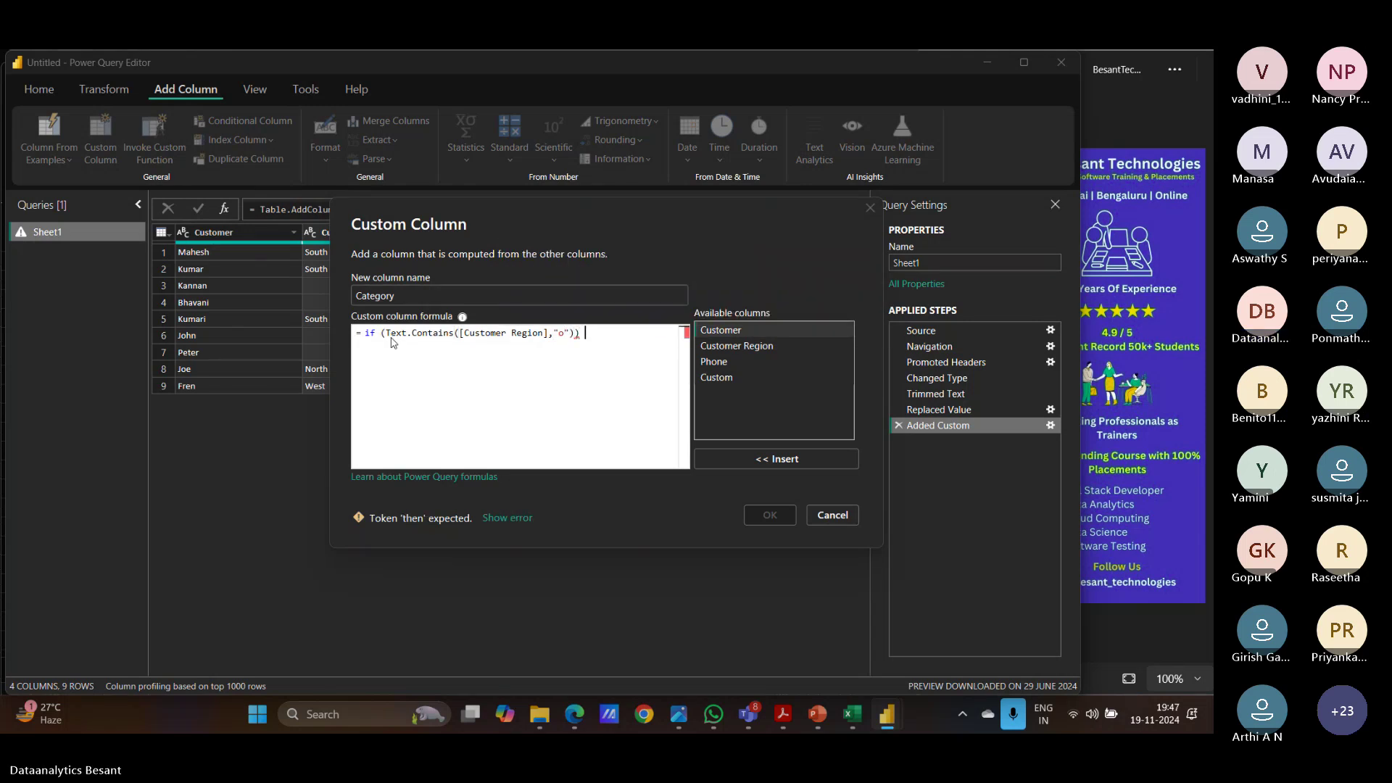
Step: Complete the Category formula so it returns "Cat1" when the condition is met and "Others" otherwise
{"action": "type", "text": "then"}
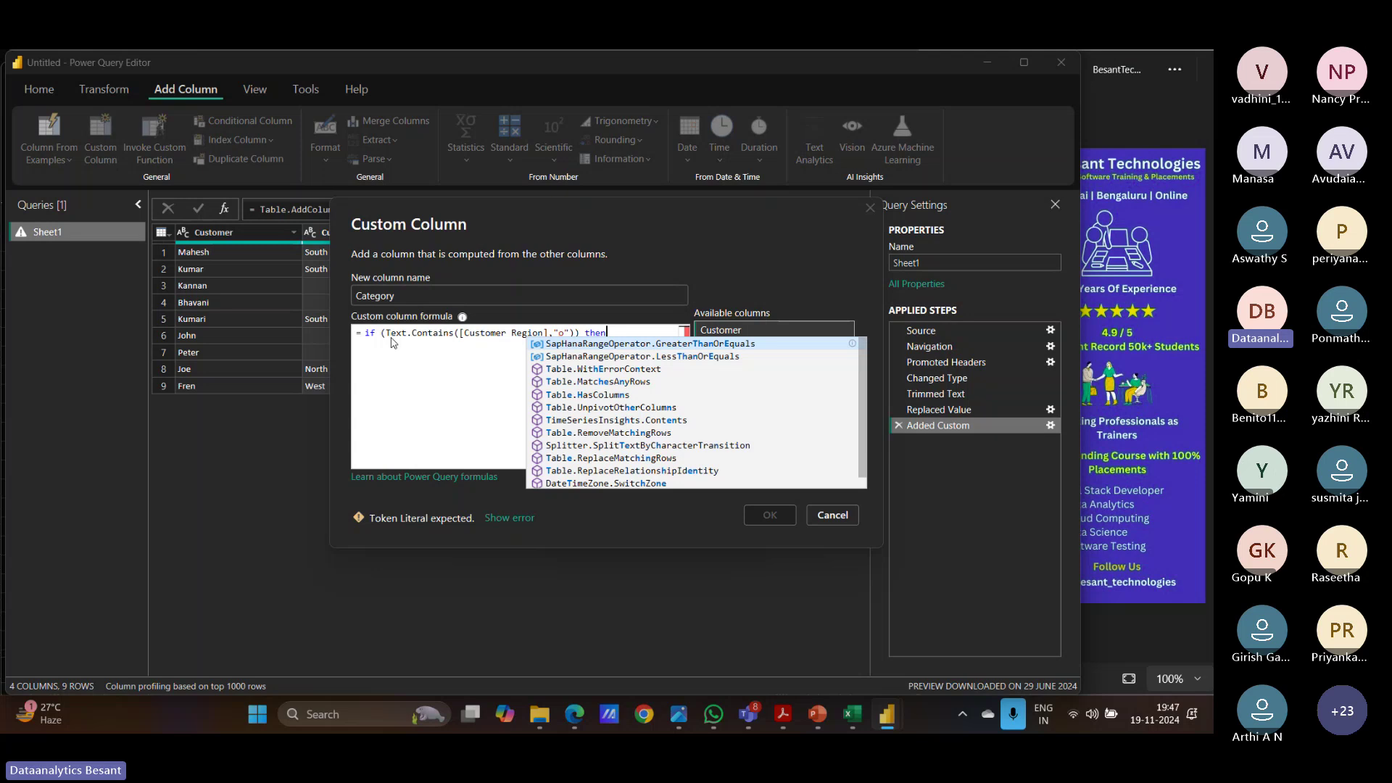
{"action": "type", "text": " \"Cat1\" else "}
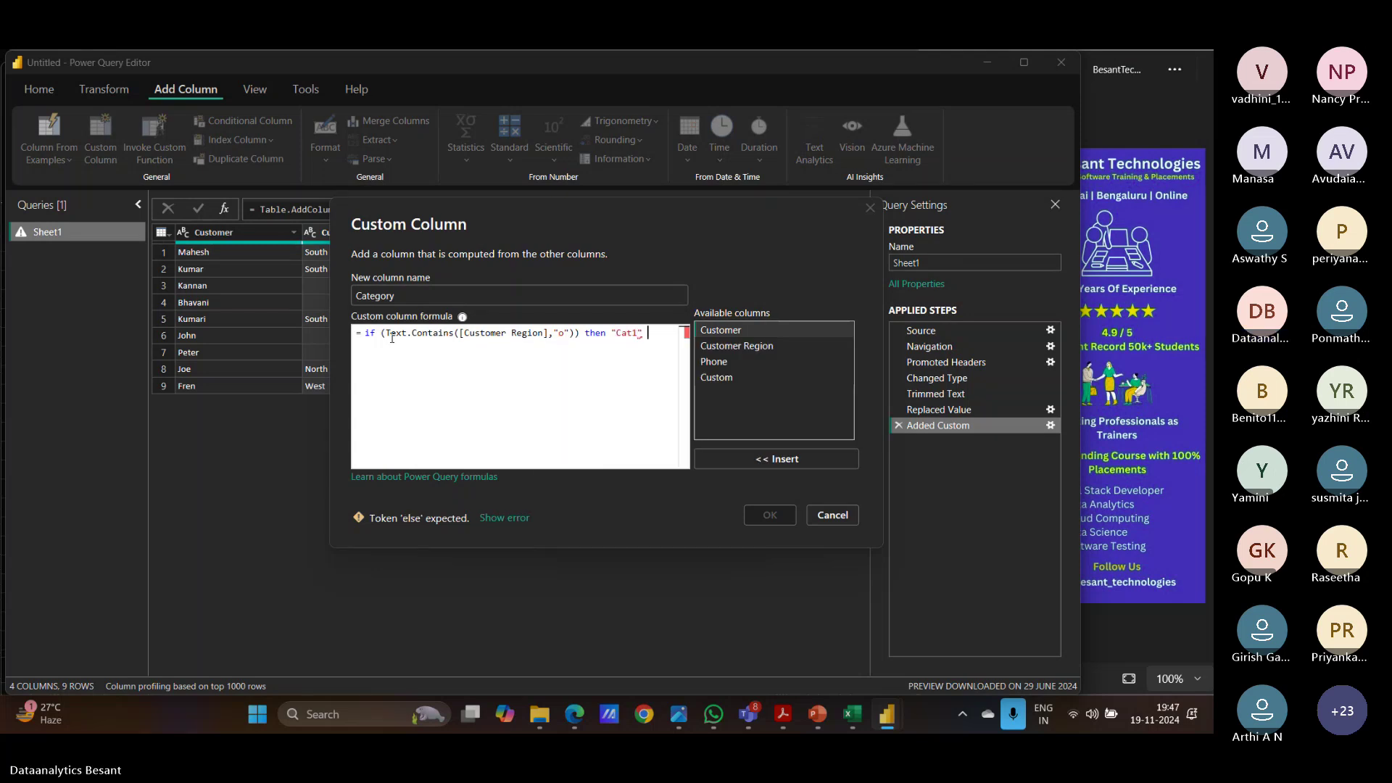
{"action": "type", "text": "\"Others"}
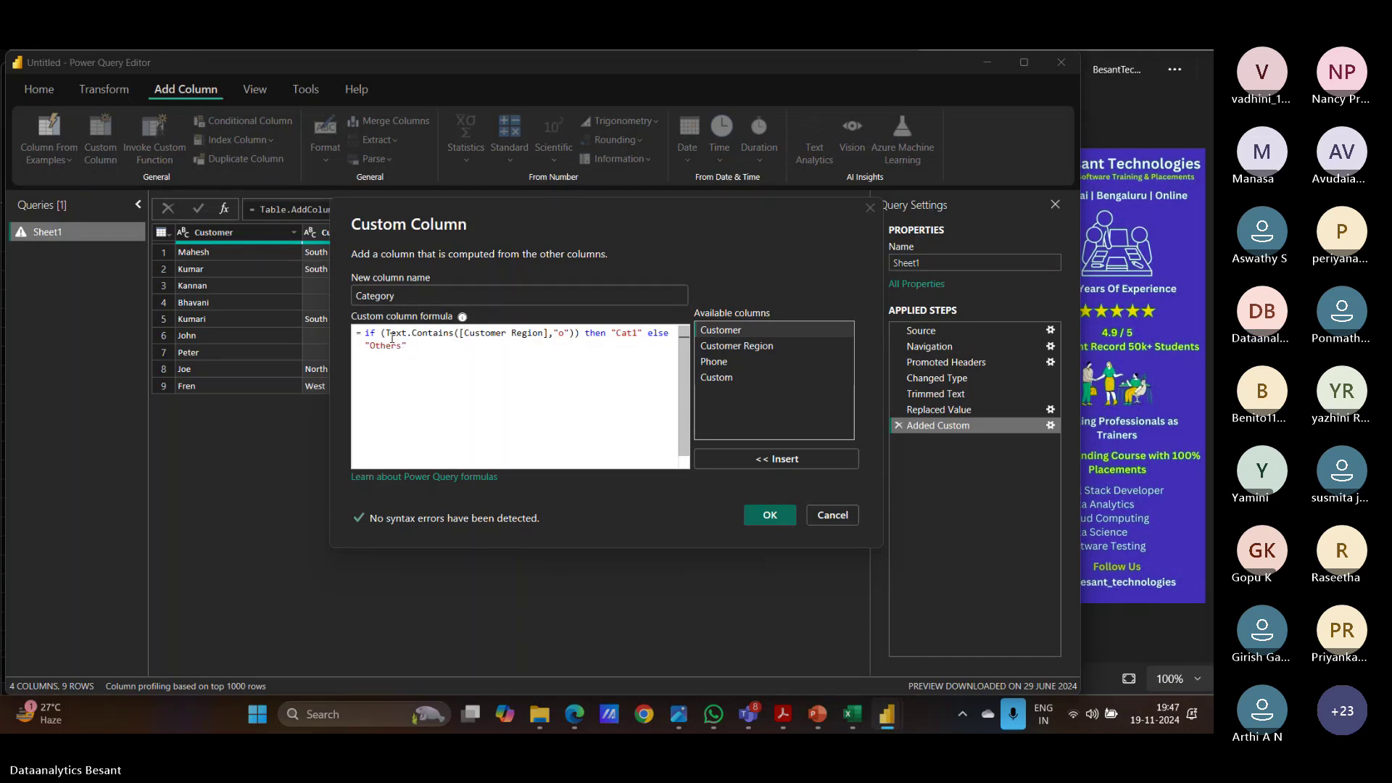
{"action": "left_click_drag", "start_coordinate": [406, 346], "coordinate": [360, 340]}
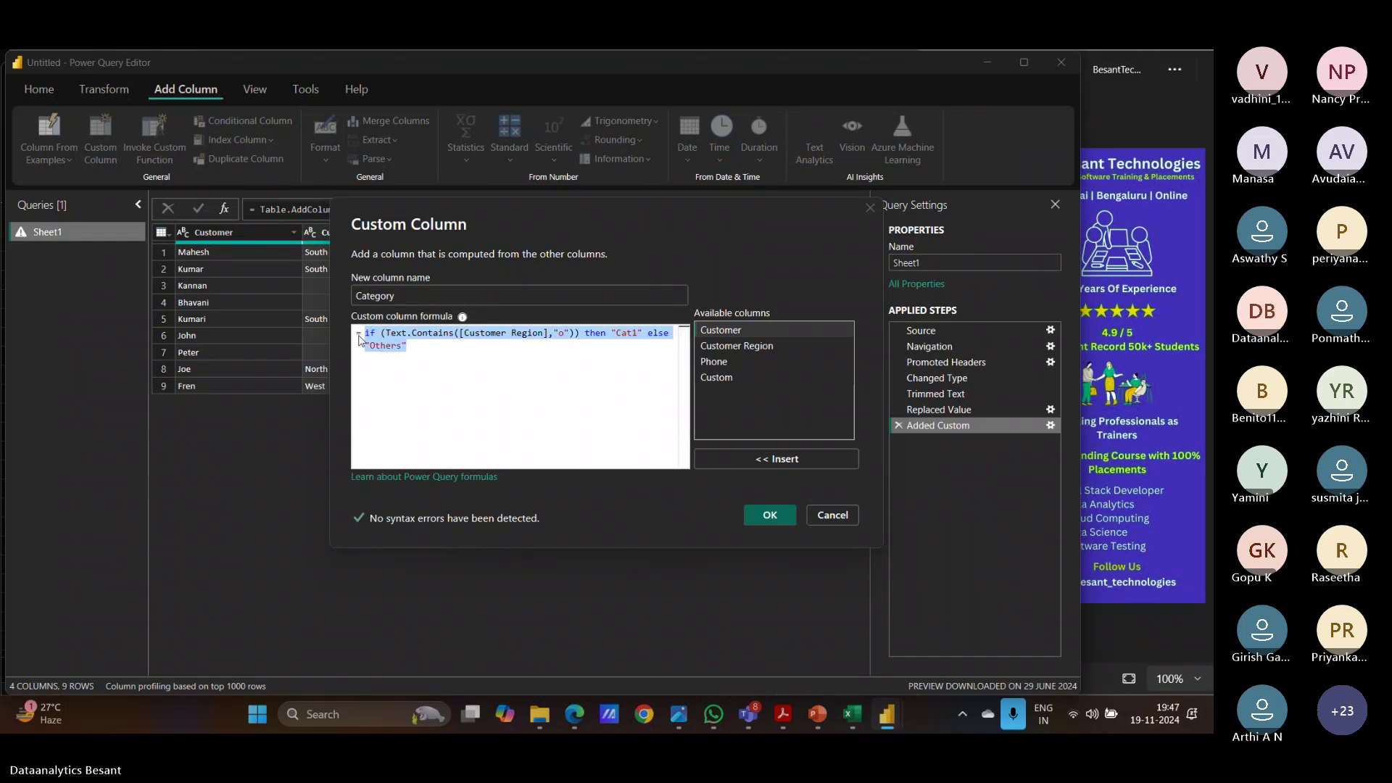
{"action": "left_click", "coordinate": [446, 357]}
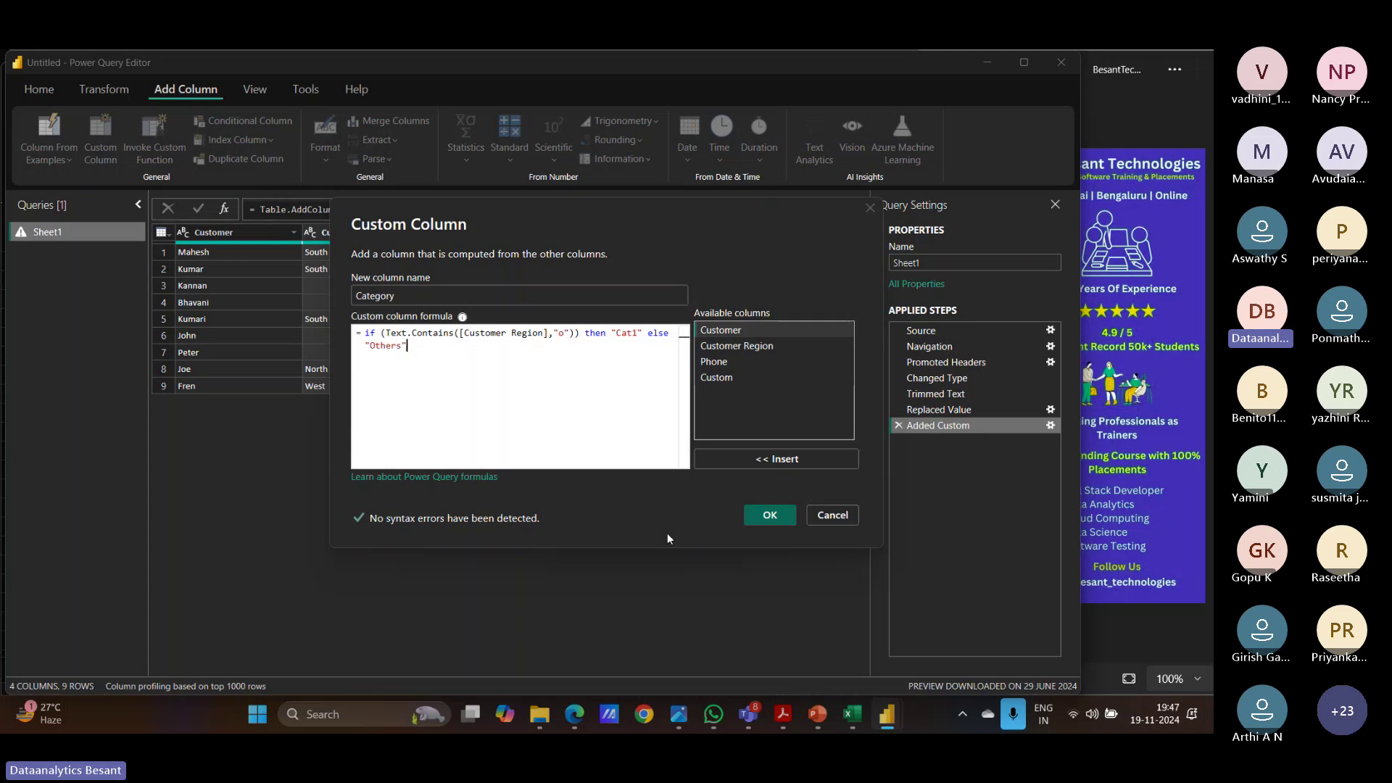
Step: Add the Category column to Sheet1, and begin another custom column named category1
{"action": "left_click", "coordinate": [768, 516]}
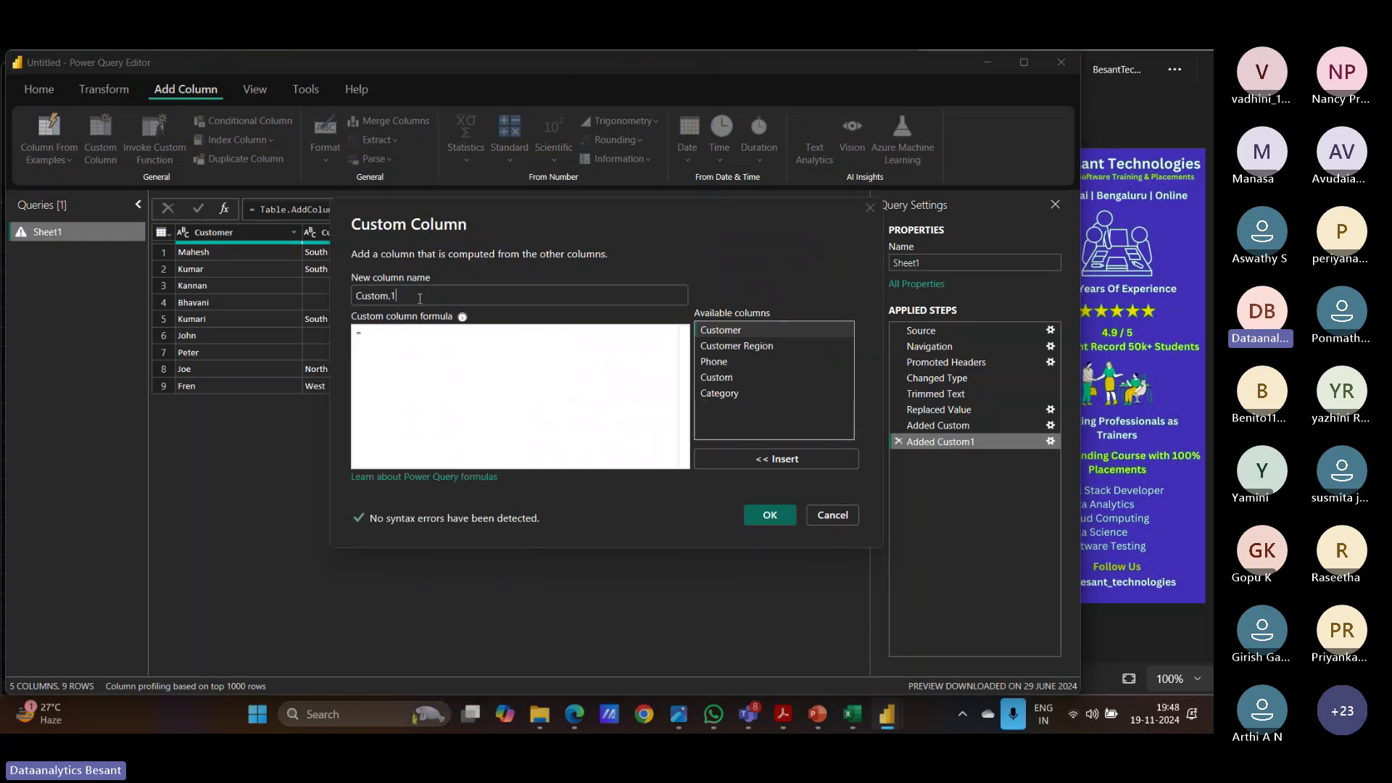
{"action": "double_click", "coordinate": [367, 296]}
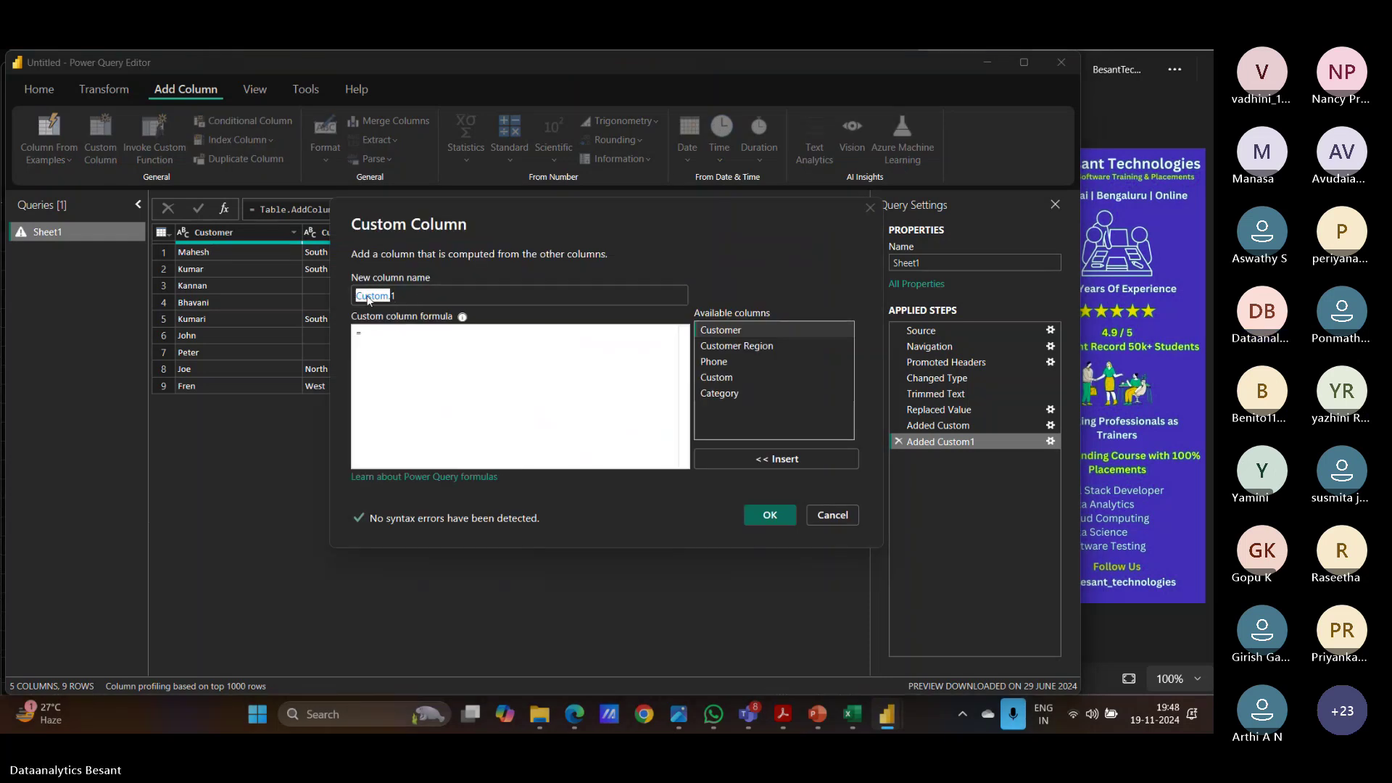
{"action": "type", "text": "categ"}
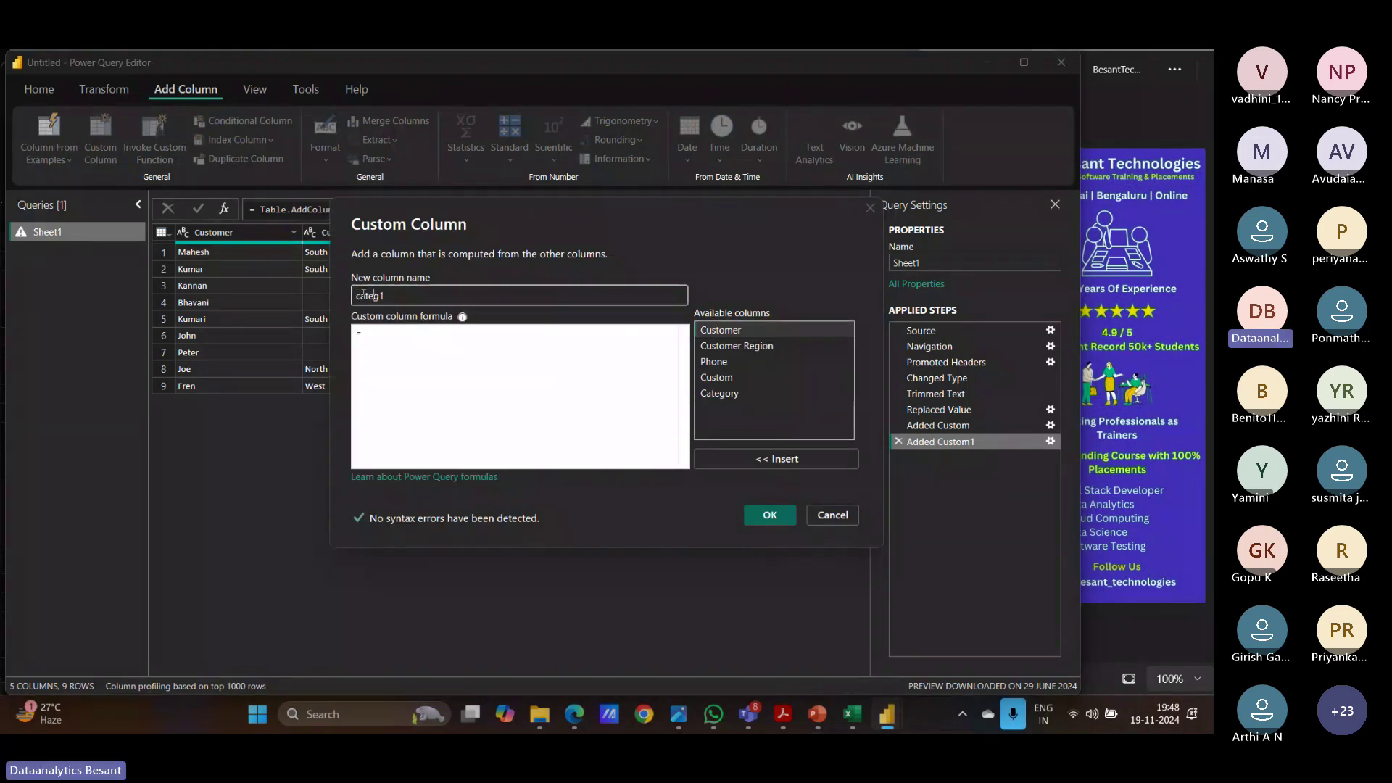
{"action": "type", "text": "ory"}
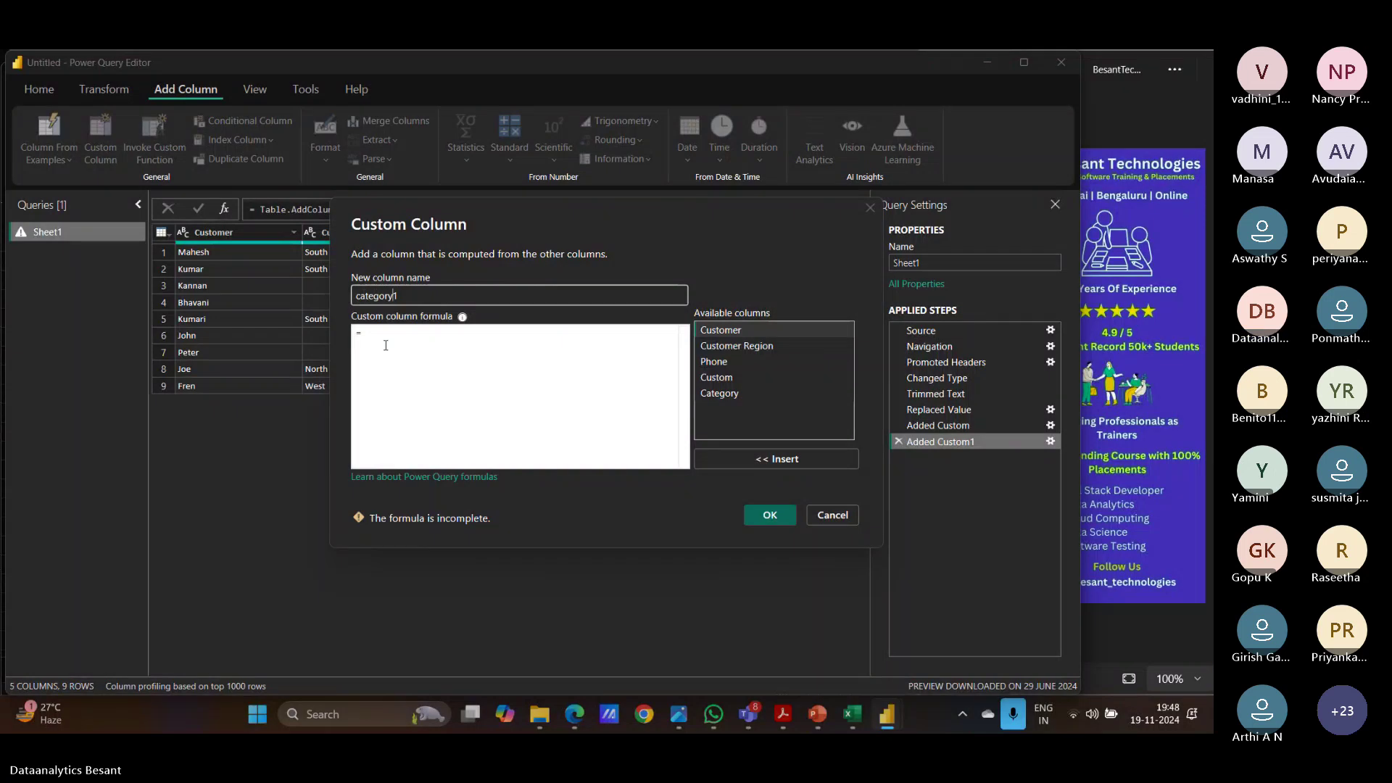
Step: Write the category1 formula as if [Customer Region]=null then "others" else if (Text.Contains([Customer Region],"o")) then "Cat1" else "Others"
{"action": "left_click", "coordinate": [386, 347]}
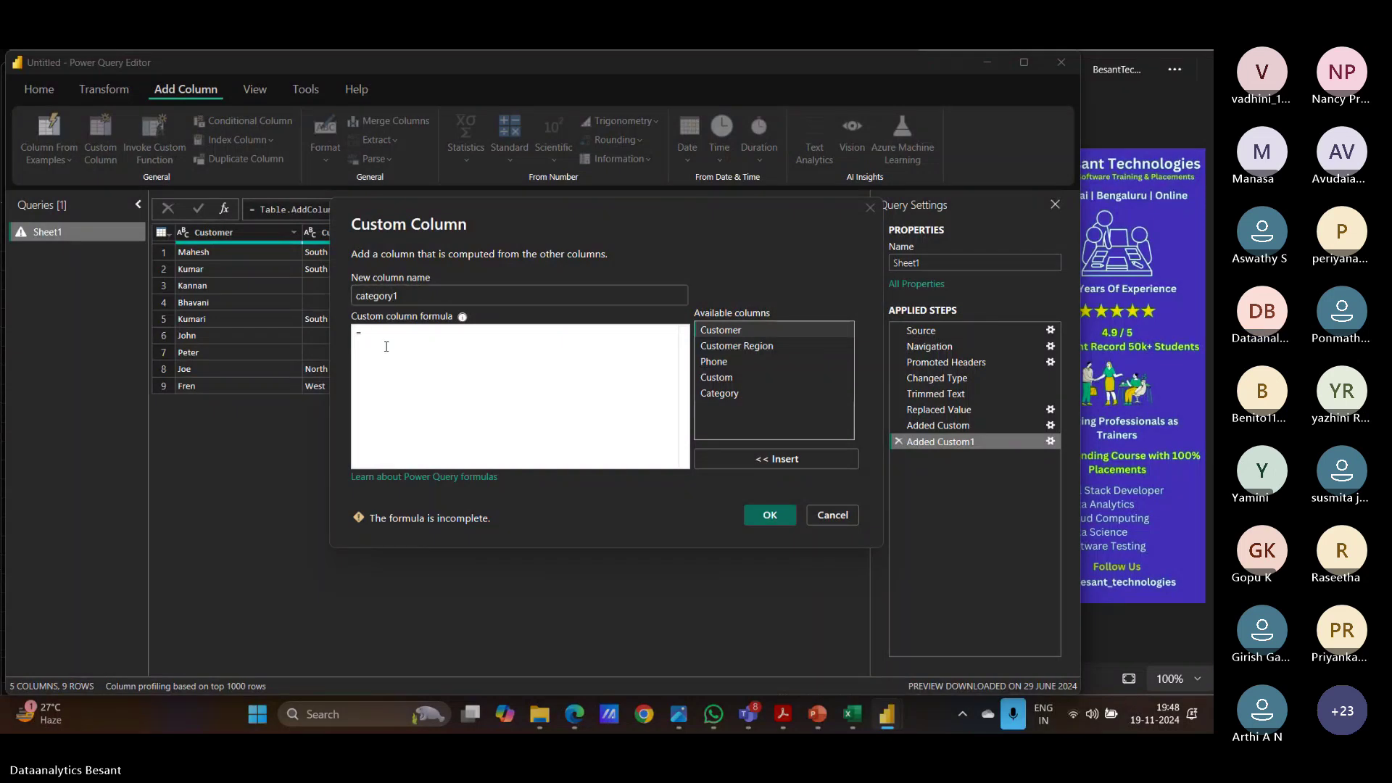
{"action": "type", "text": "if"}
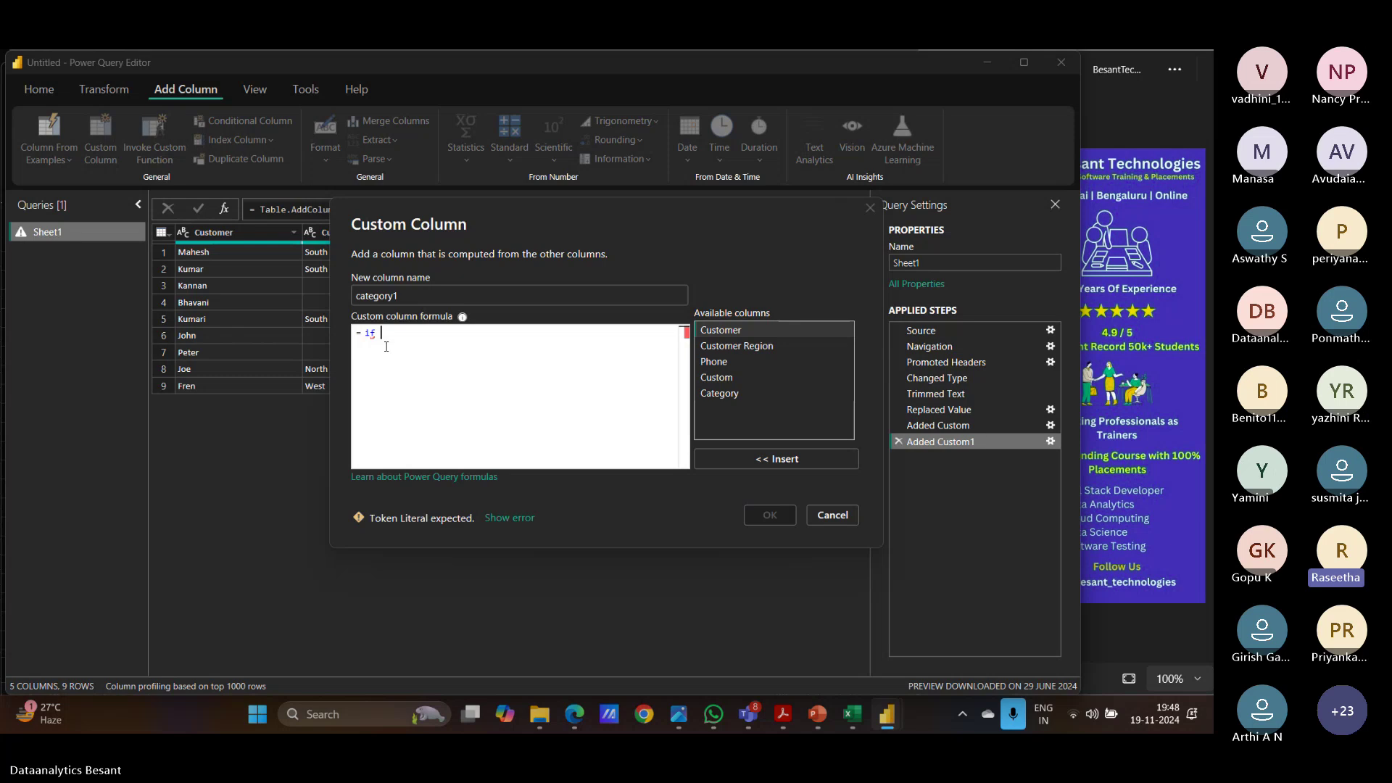
{"action": "type", "text": "[Customer Region]=null then \"others\" else if (Text.Contains([Customer Region],\"o\")) then \"Cat1\" else \"Others\""}
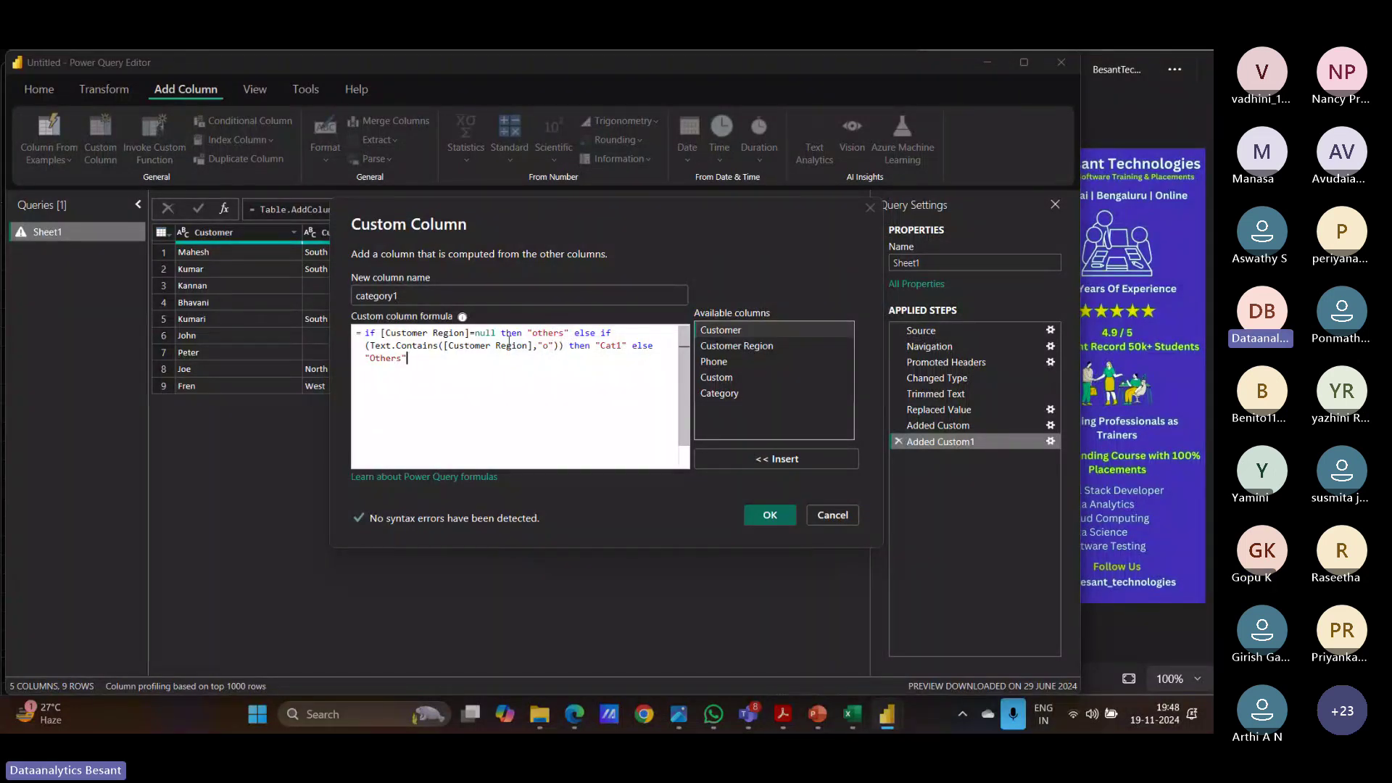
Step: Try to enclose everything after else if in an extra pair of parentheses, and copy the whole category1 formula
{"action": "left_click", "coordinate": [367, 346]}
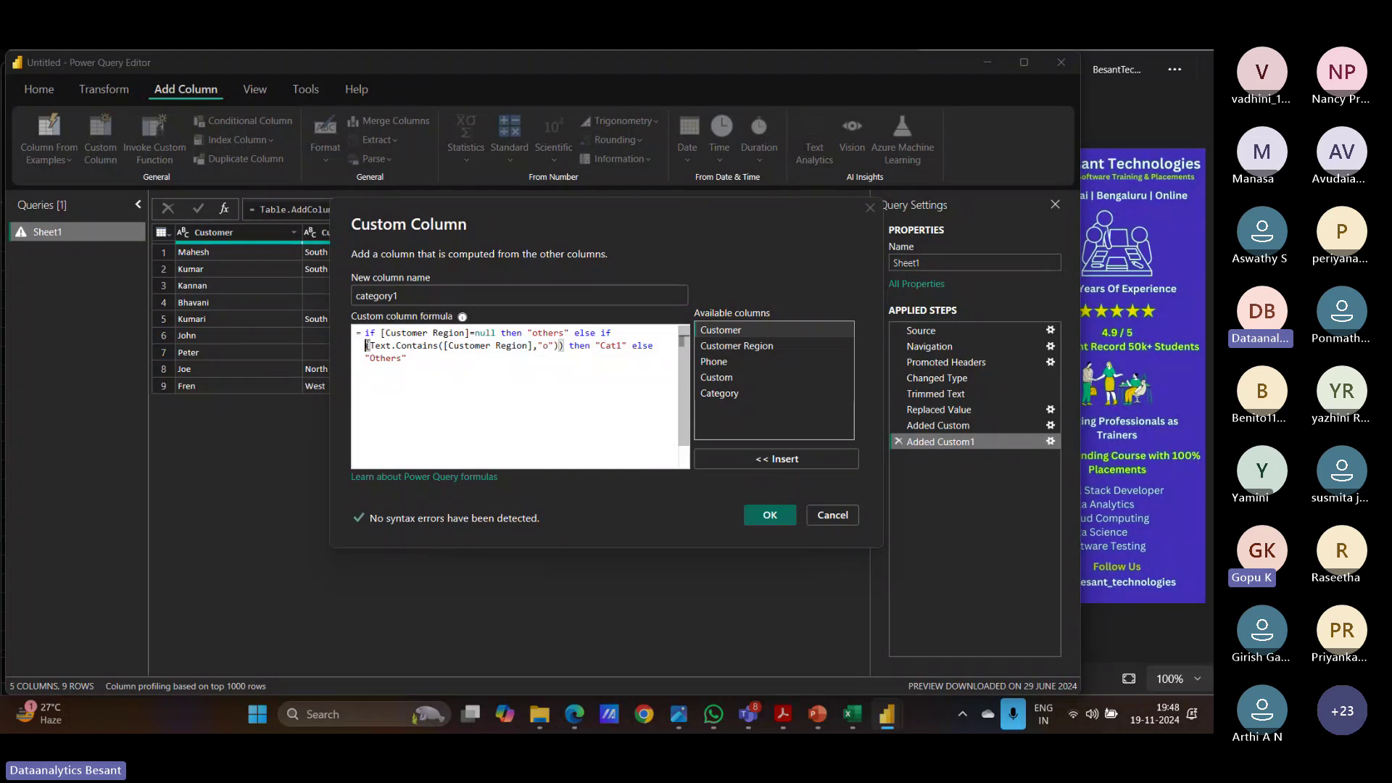
{"action": "type", "text": "("}
{"action": "left_click", "coordinate": [408, 359]}
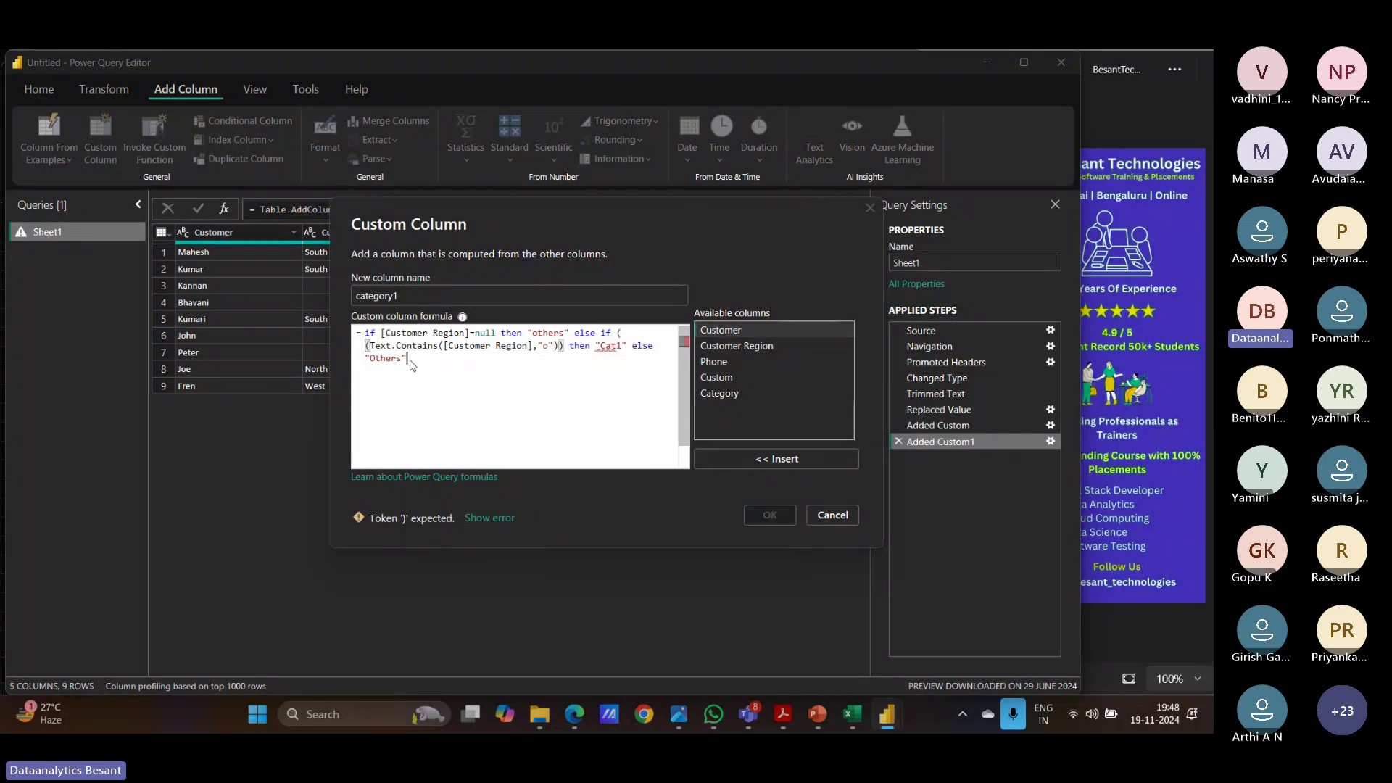
{"action": "type", "text": ")"}
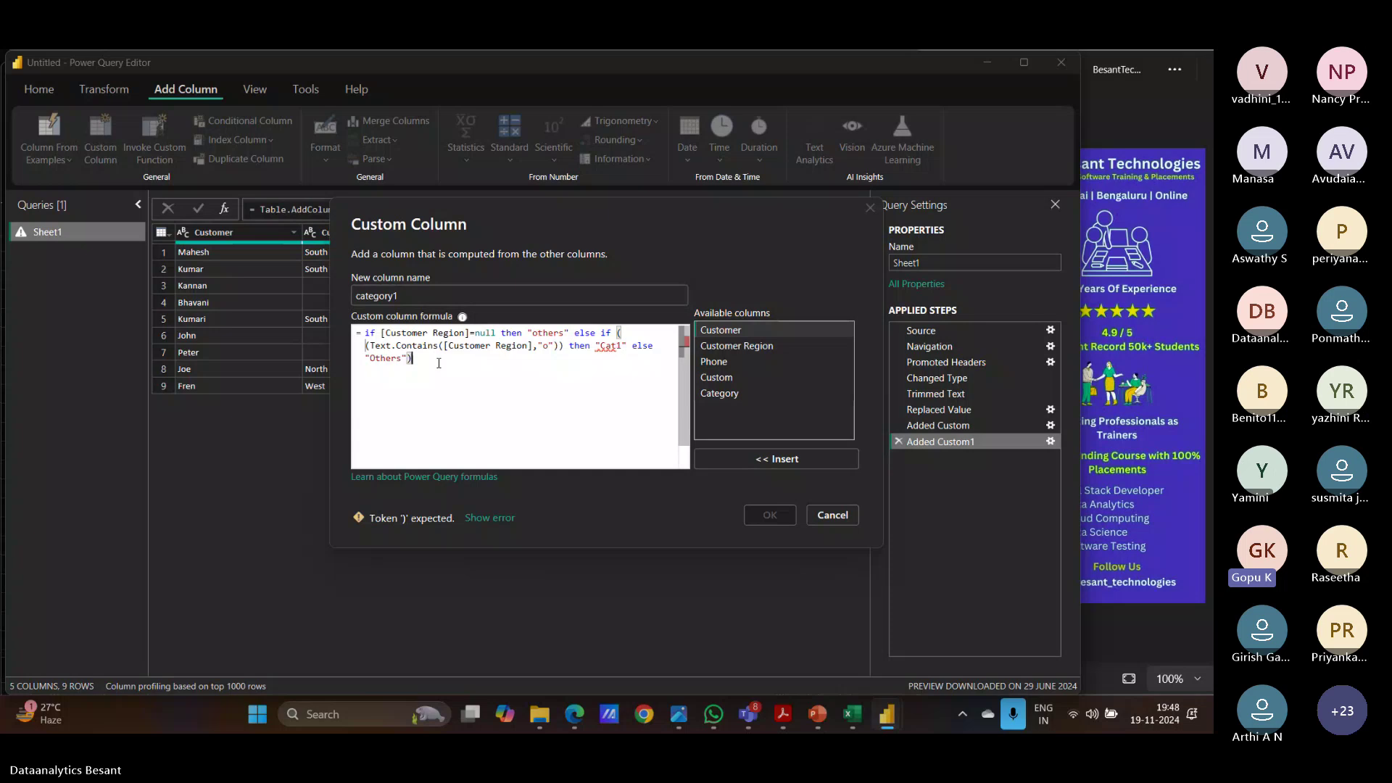
{"action": "left_click_drag", "start_coordinate": [439, 363], "coordinate": [364, 333]}
{"action": "key", "text": "ctrl+c"}
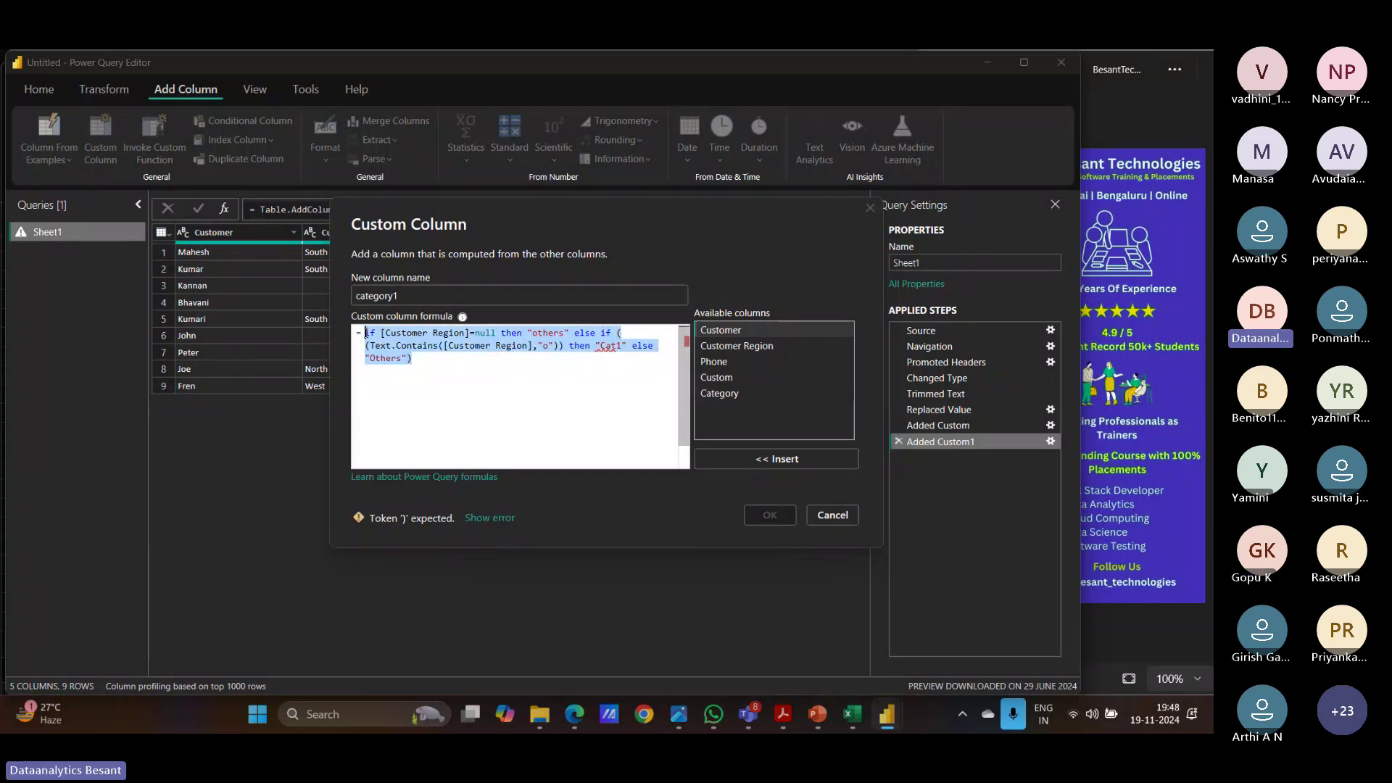
{"action": "left_click", "coordinate": [450, 373]}
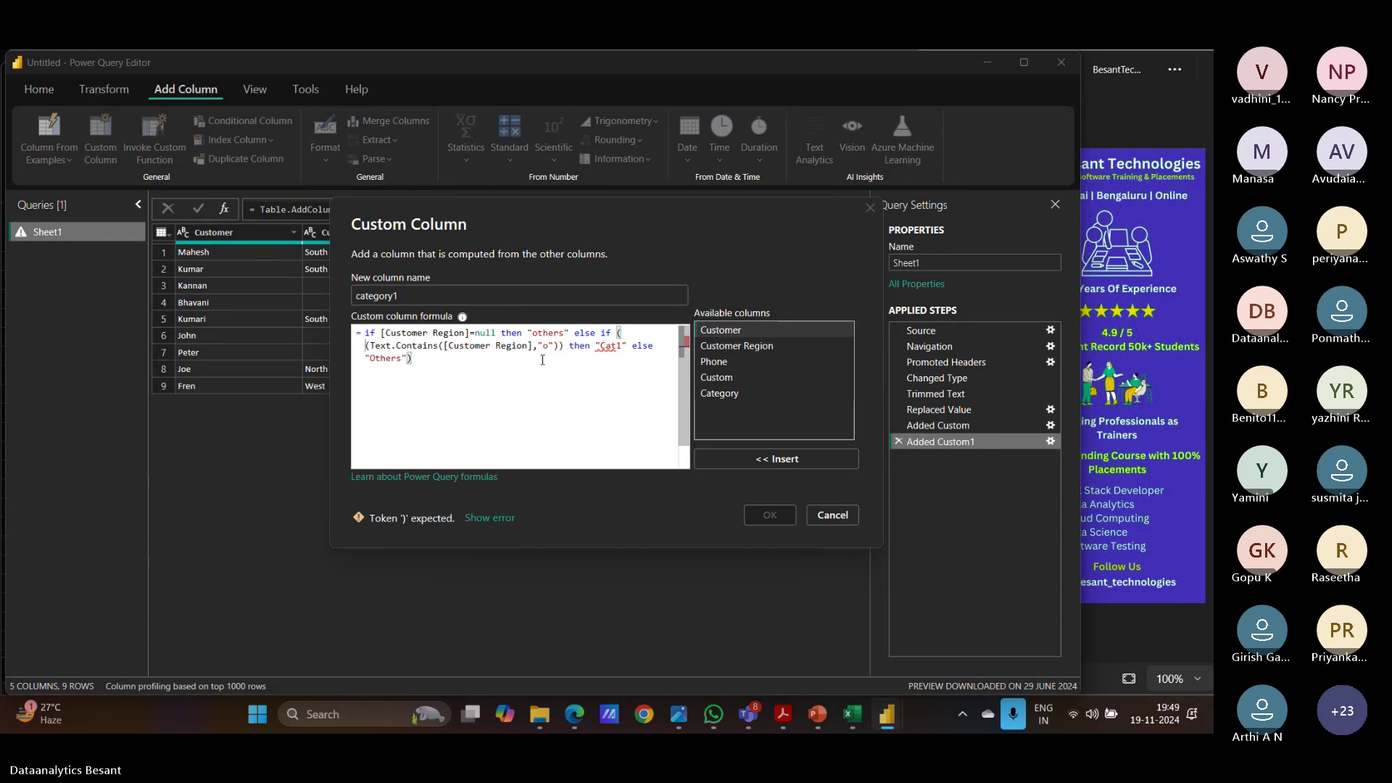
Step: Try replacing everything after else with if( followed by the copied formula and a closing parenthesis
{"action": "left_click_drag", "start_coordinate": [602, 333], "coordinate": [619, 364]}
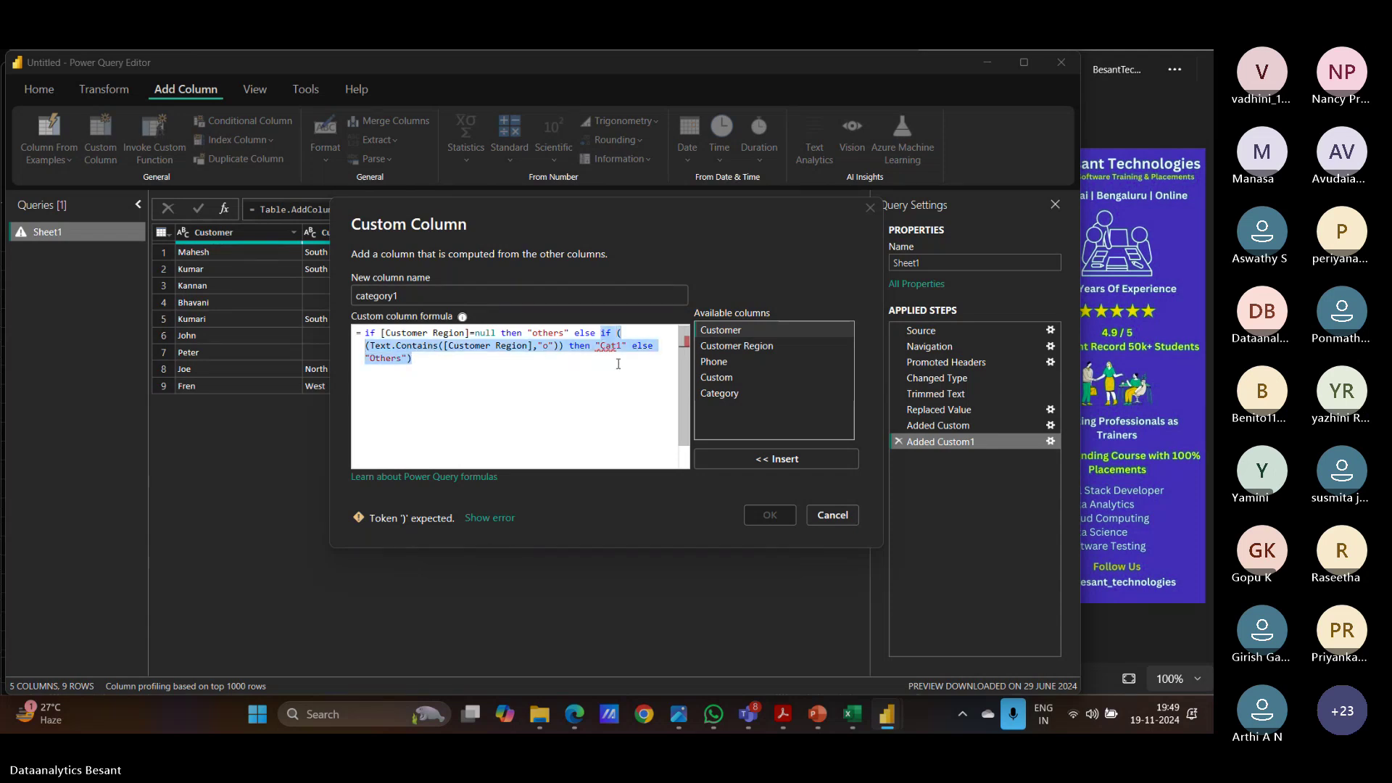
{"action": "key", "text": "BackSpace"}
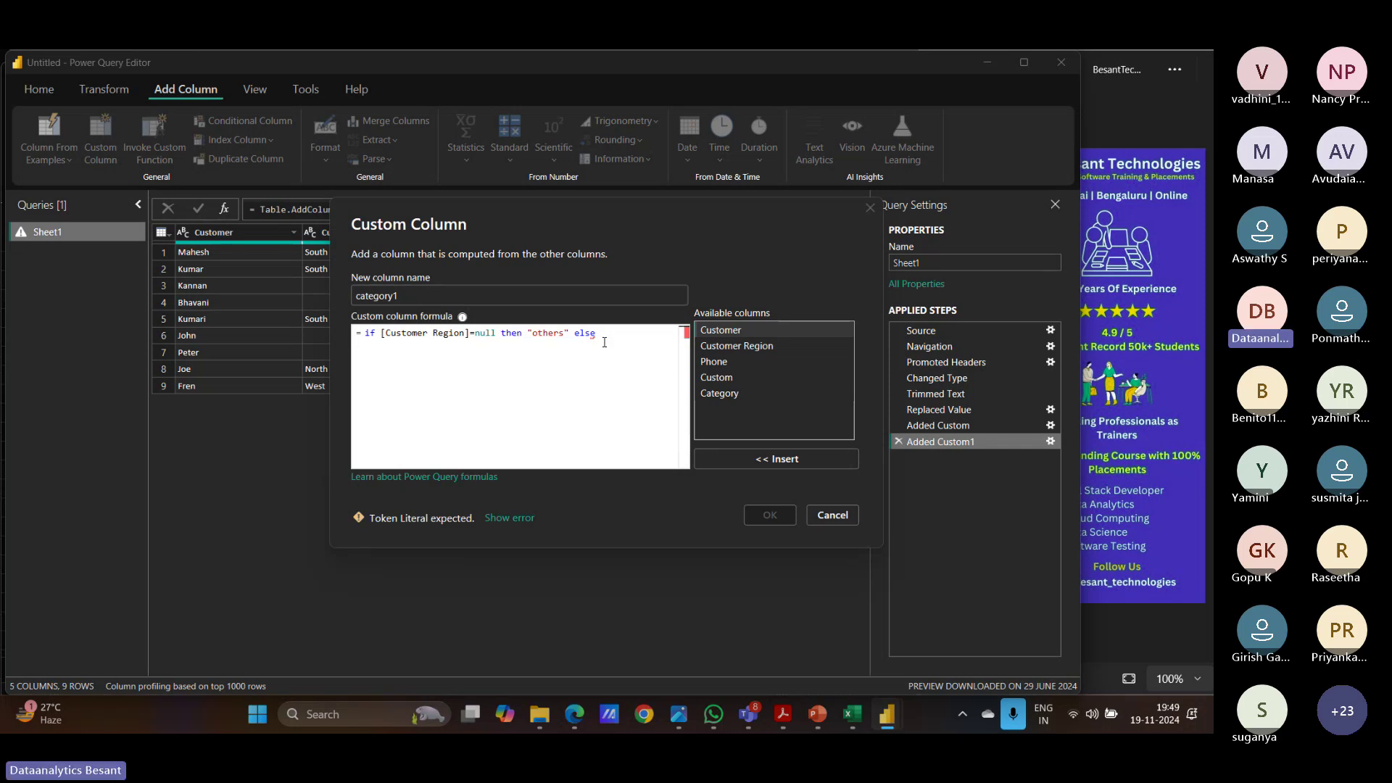
{"action": "type", "text": "i"}
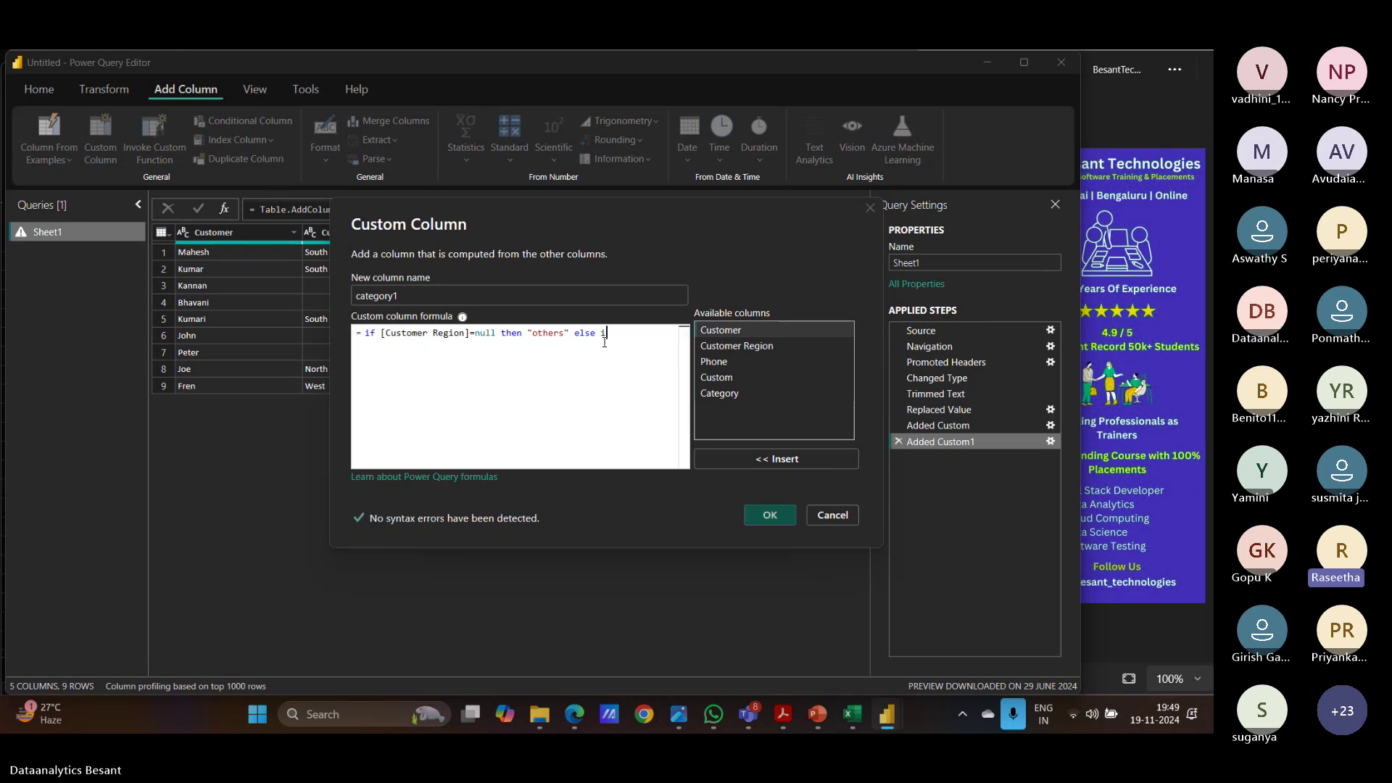
{"action": "type", "text": "f"}
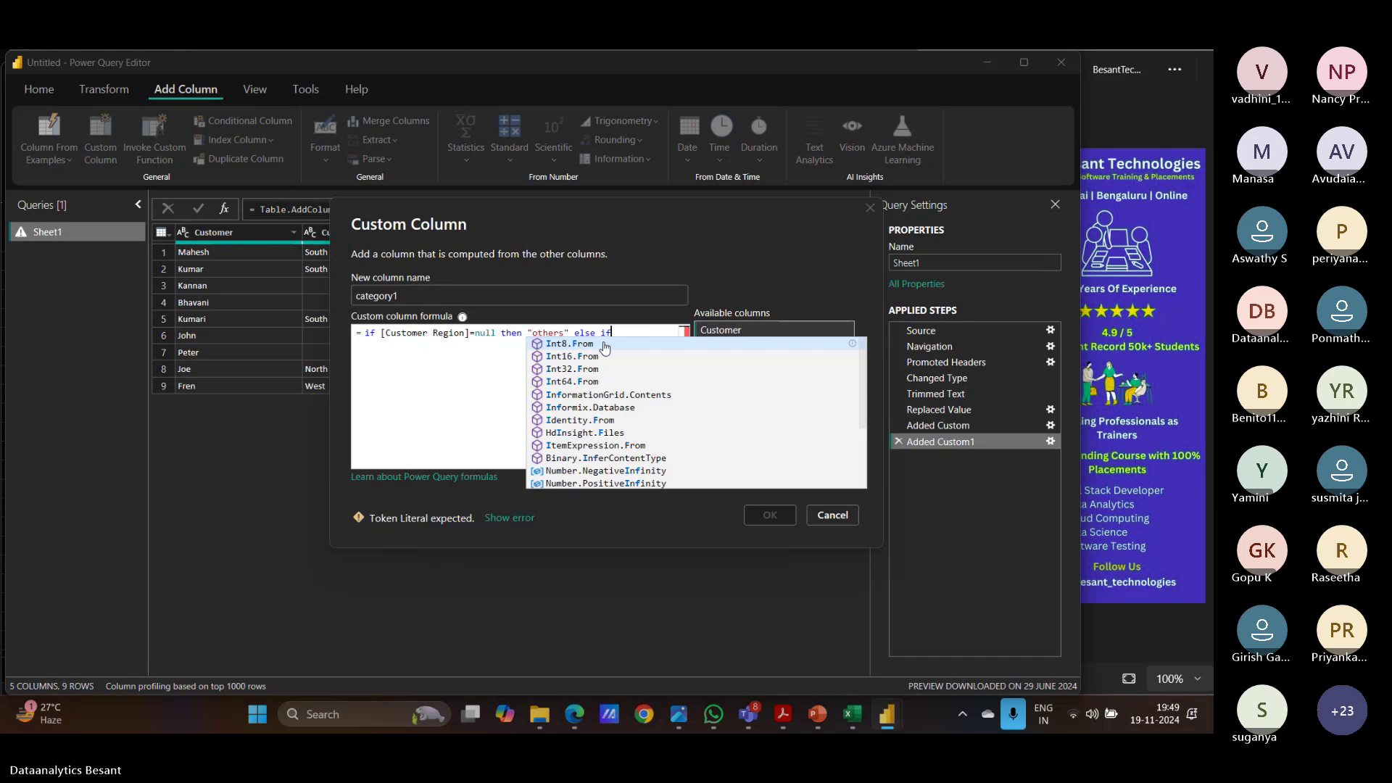
{"action": "type", "text": "("}
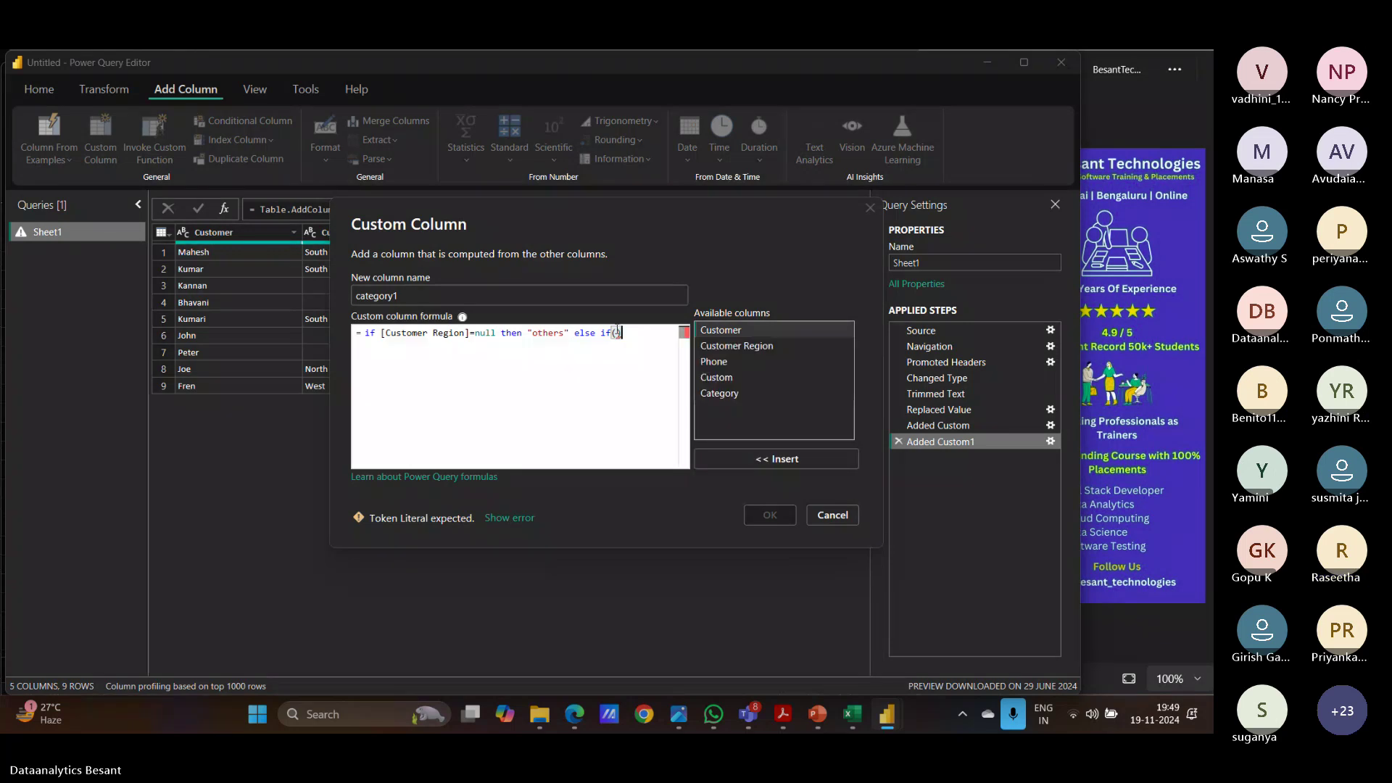
{"action": "key", "text": "ctrl+v"}
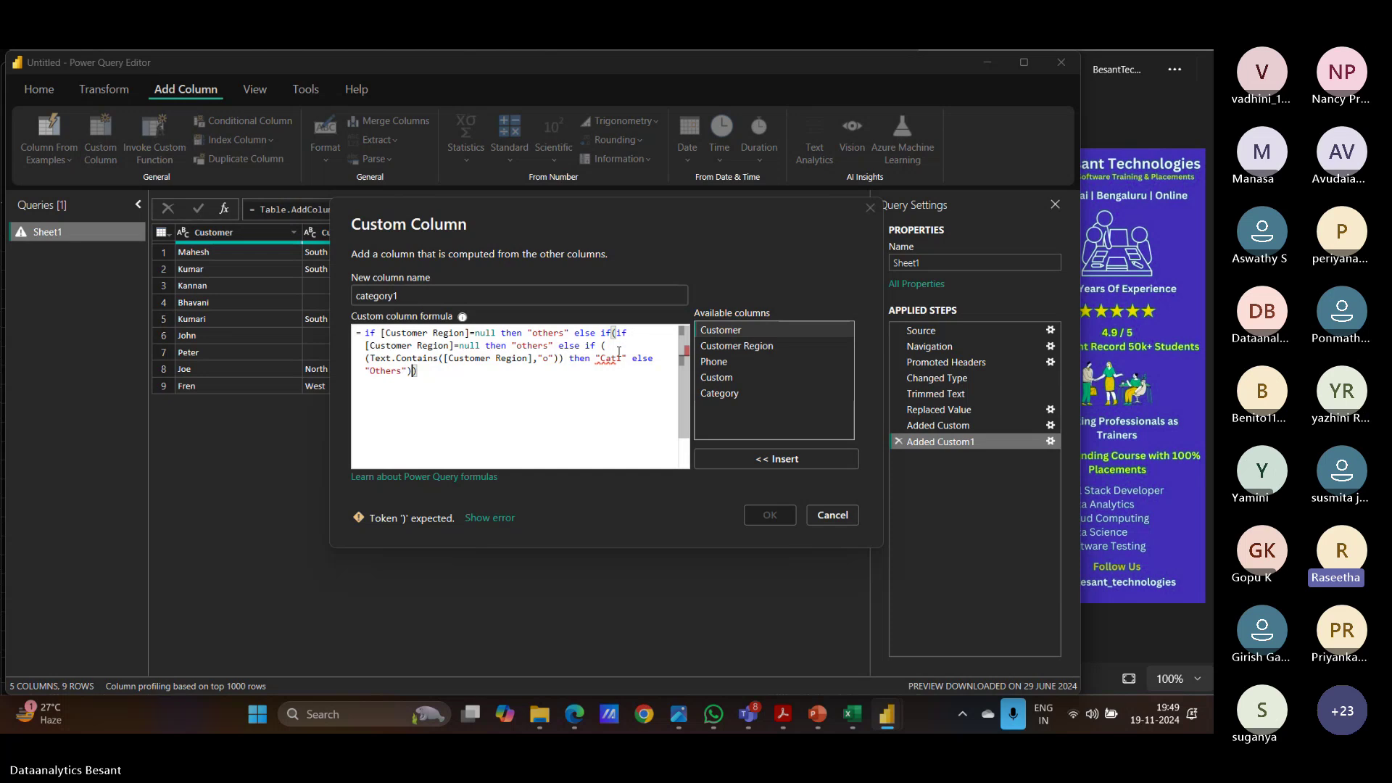
{"action": "type", "text": "))"}
{"action": "key", "text": "BackSpace"}
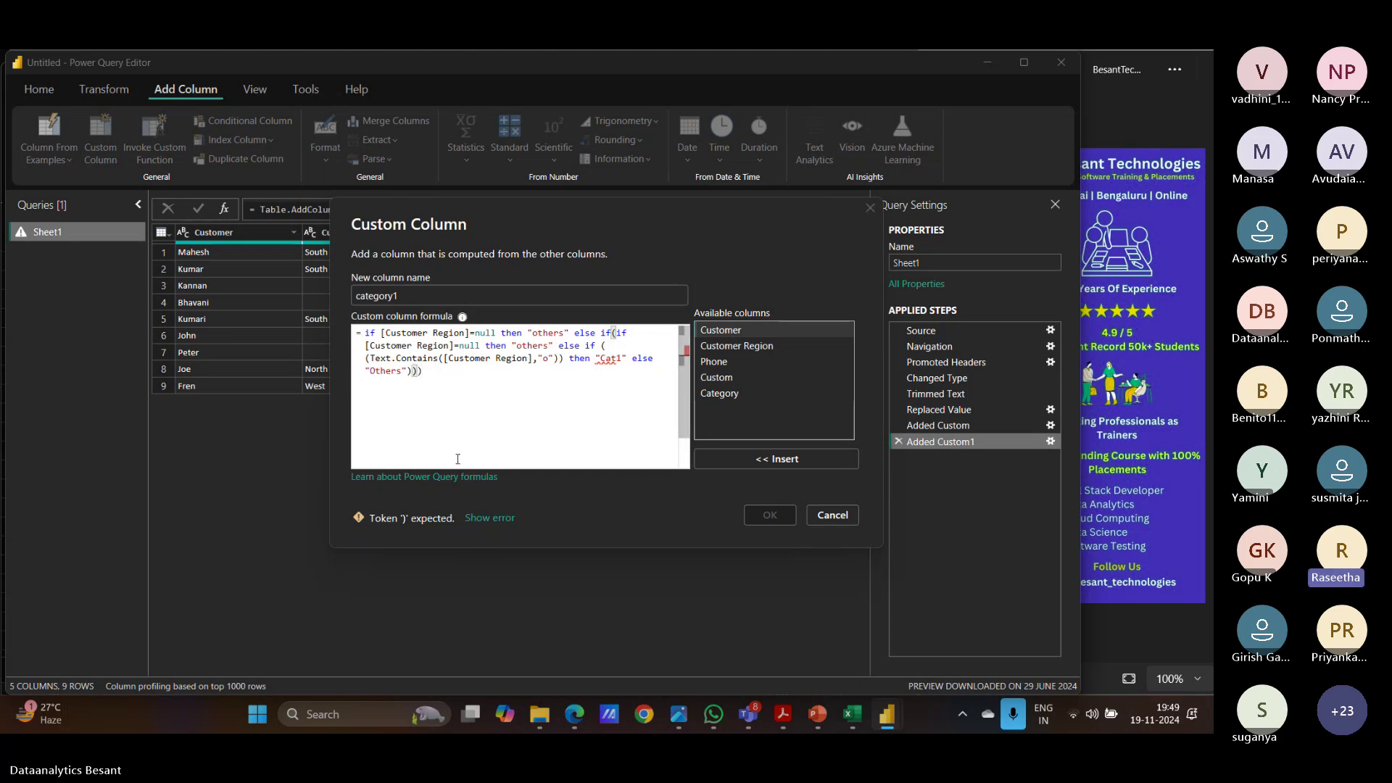
Step: Clear everything after the first else in the category1 formula, leaving if [Customer Region]=null then "others" else
{"action": "left_click", "coordinate": [601, 332]}
{"action": "key", "text": "Delete"}
{"action": "key", "text": "Delete"}
{"action": "key", "text": "Delete"}
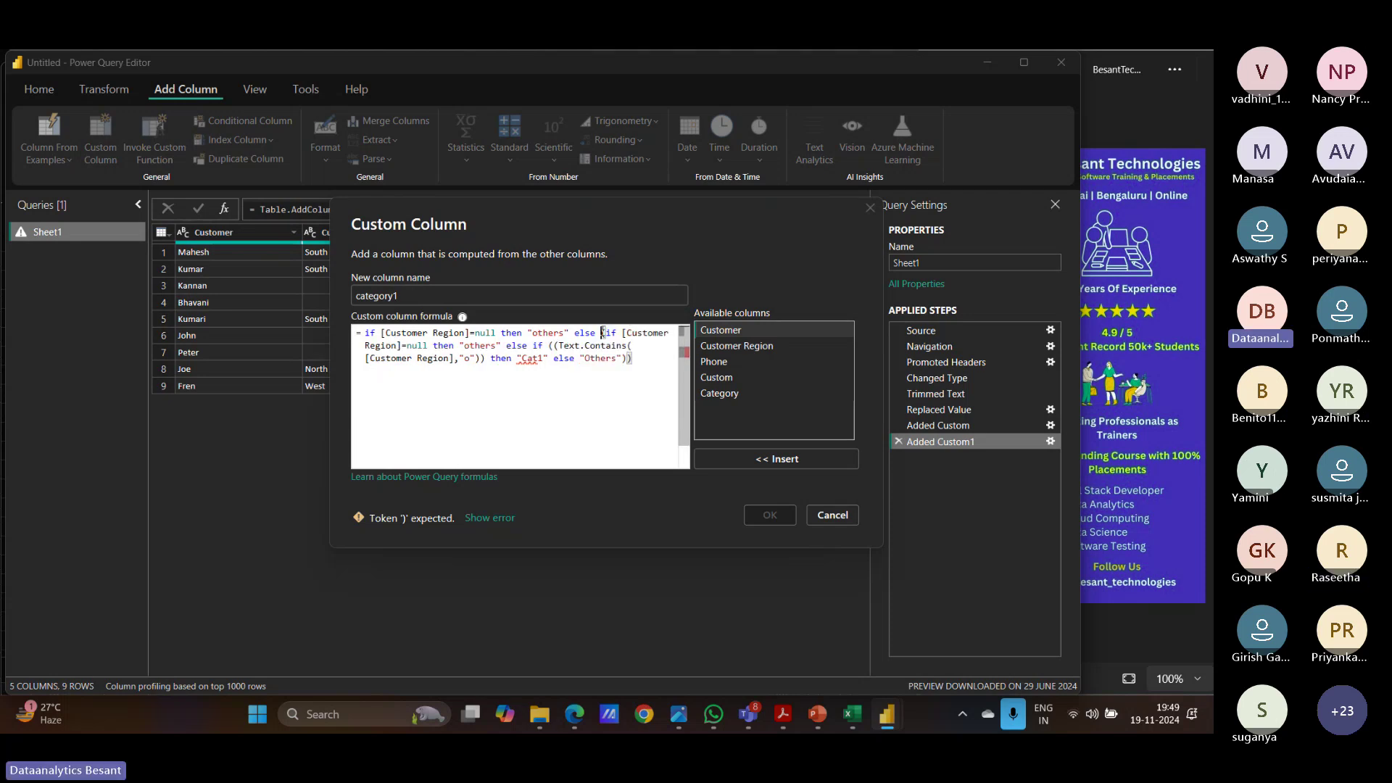
{"action": "type", "text": "("}
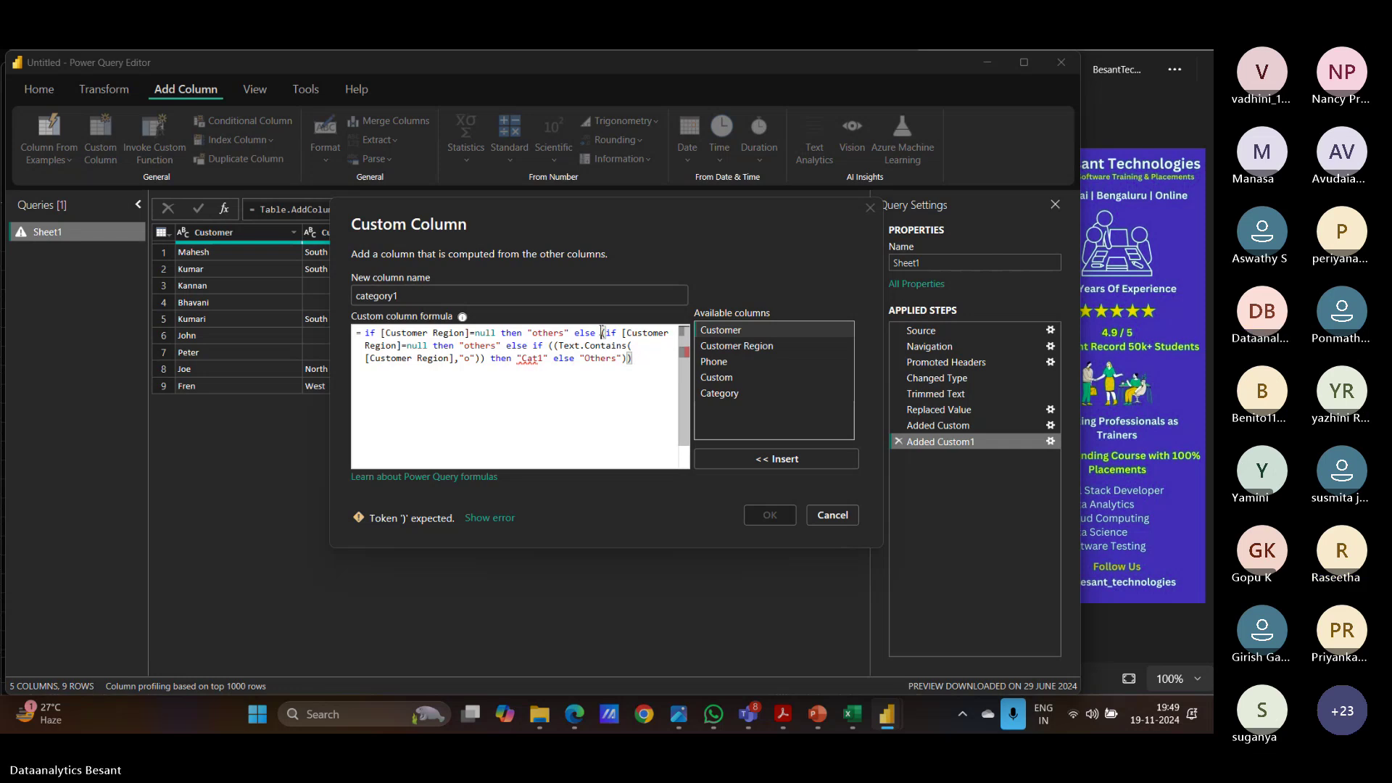
{"action": "left_click_drag", "start_coordinate": [601, 333], "coordinate": [644, 371]}
{"action": "key", "text": "BackSpace"}
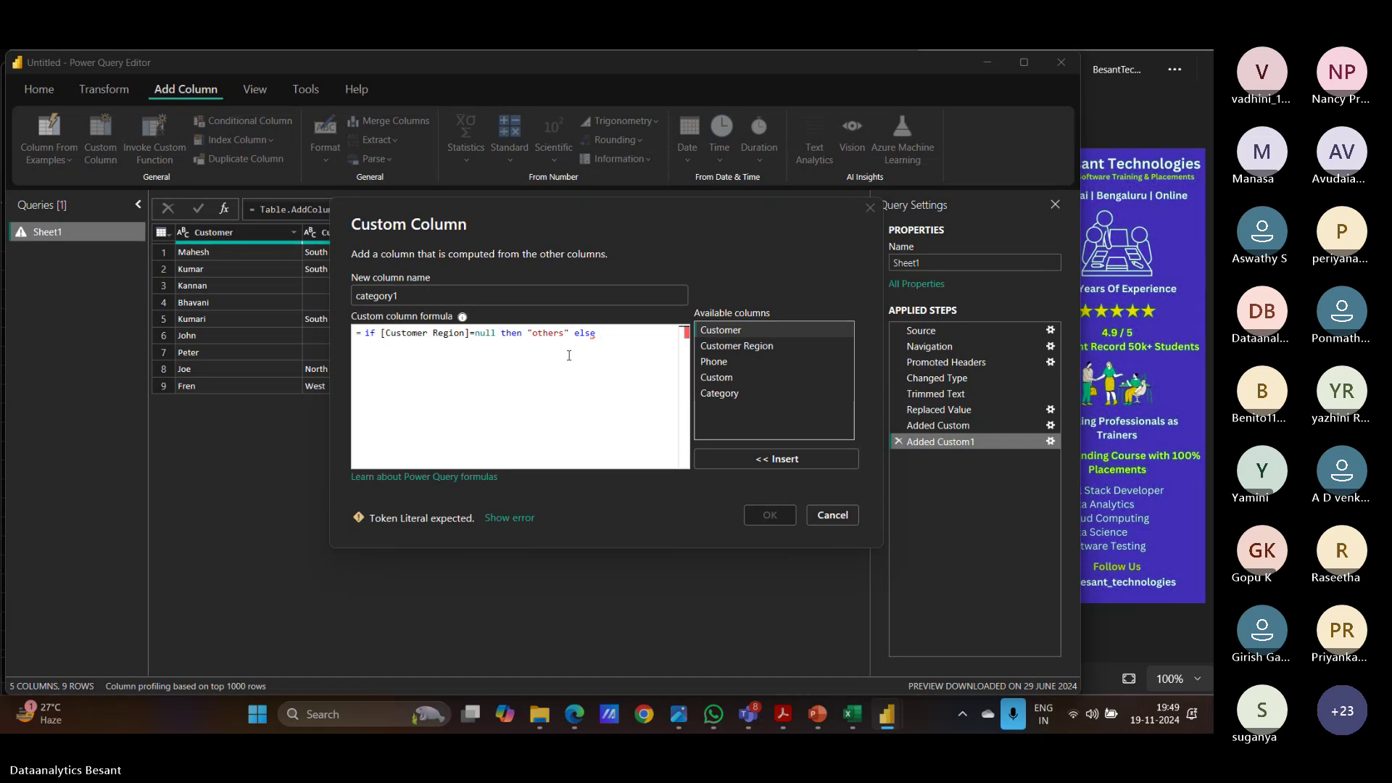
Step: Add the nested condition if (Text.Contains([Customer Region],"o")) after else in the category1 formula
{"action": "type", "text": "if("}
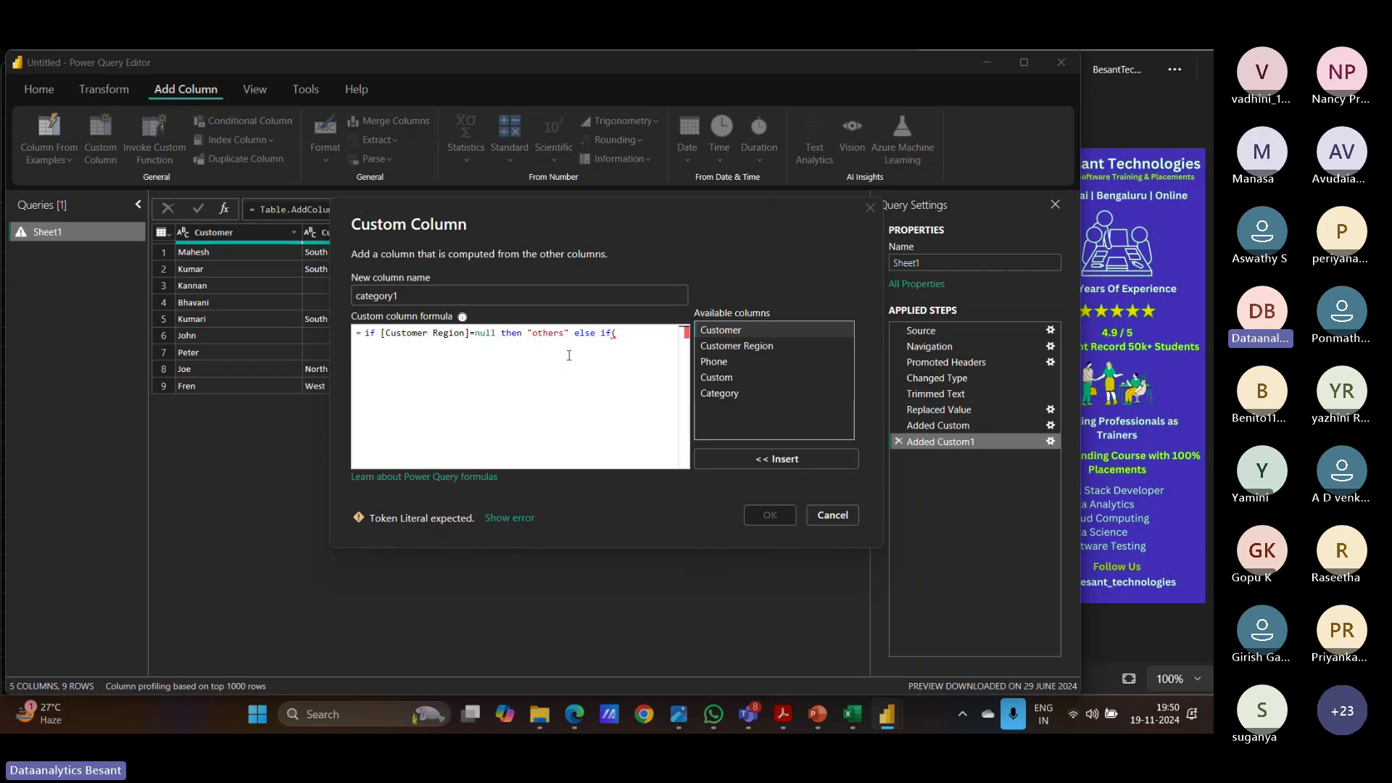
{"action": "key", "text": "Home"}
{"action": "key", "text": "End"}
{"action": "type", "text": "Text.con"}
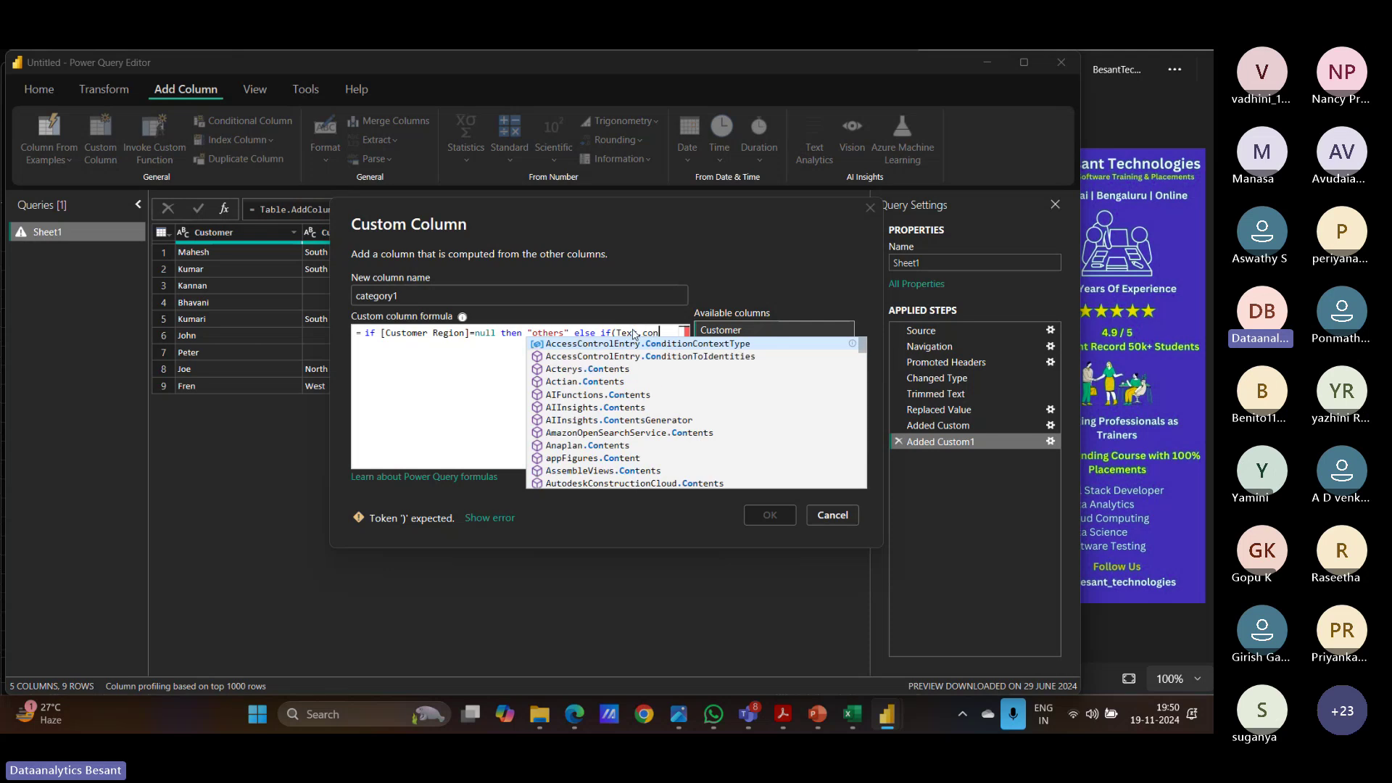
{"action": "key", "text": "BackSpace"}
{"action": "type", "text": "C"}
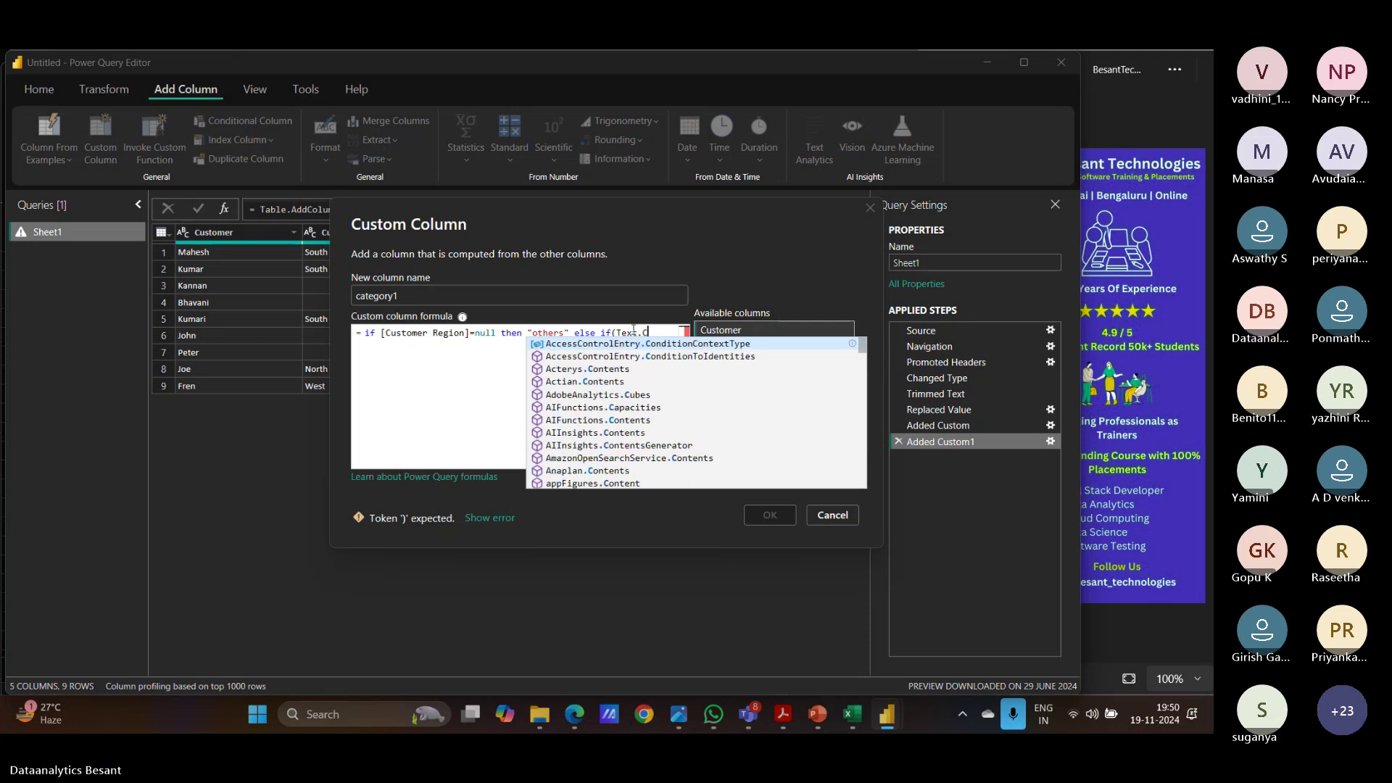
{"action": "type", "text": "ontains"}
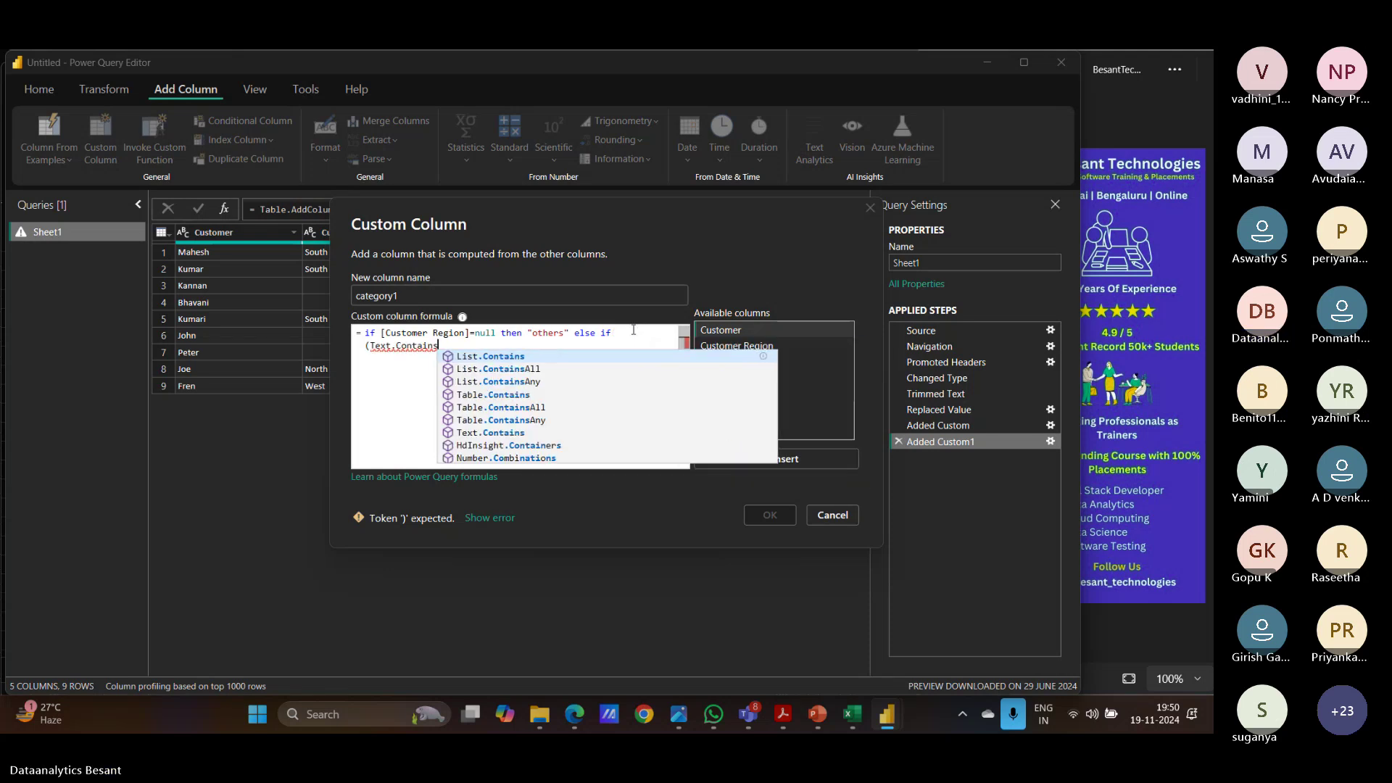
{"action": "type", "text": "("}
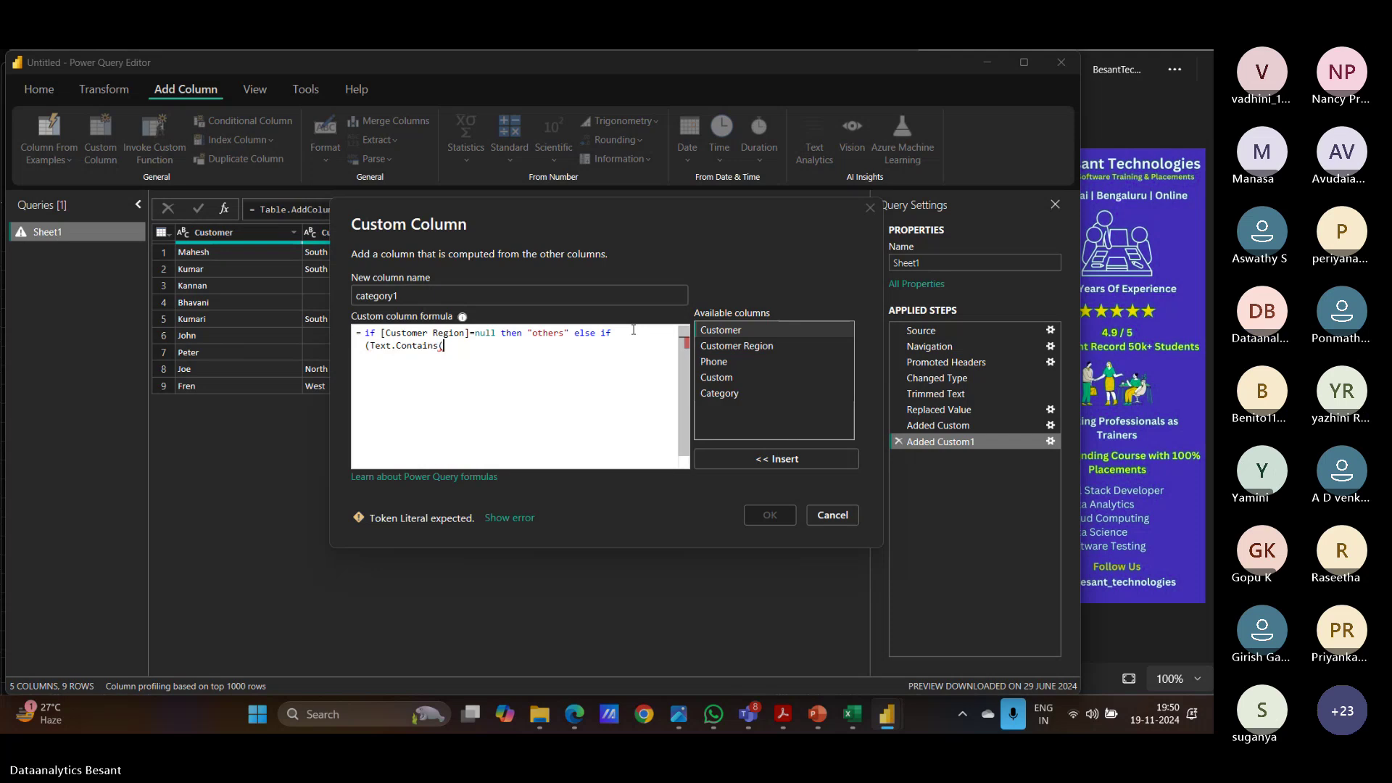
{"action": "type", "text": "[Custo"}
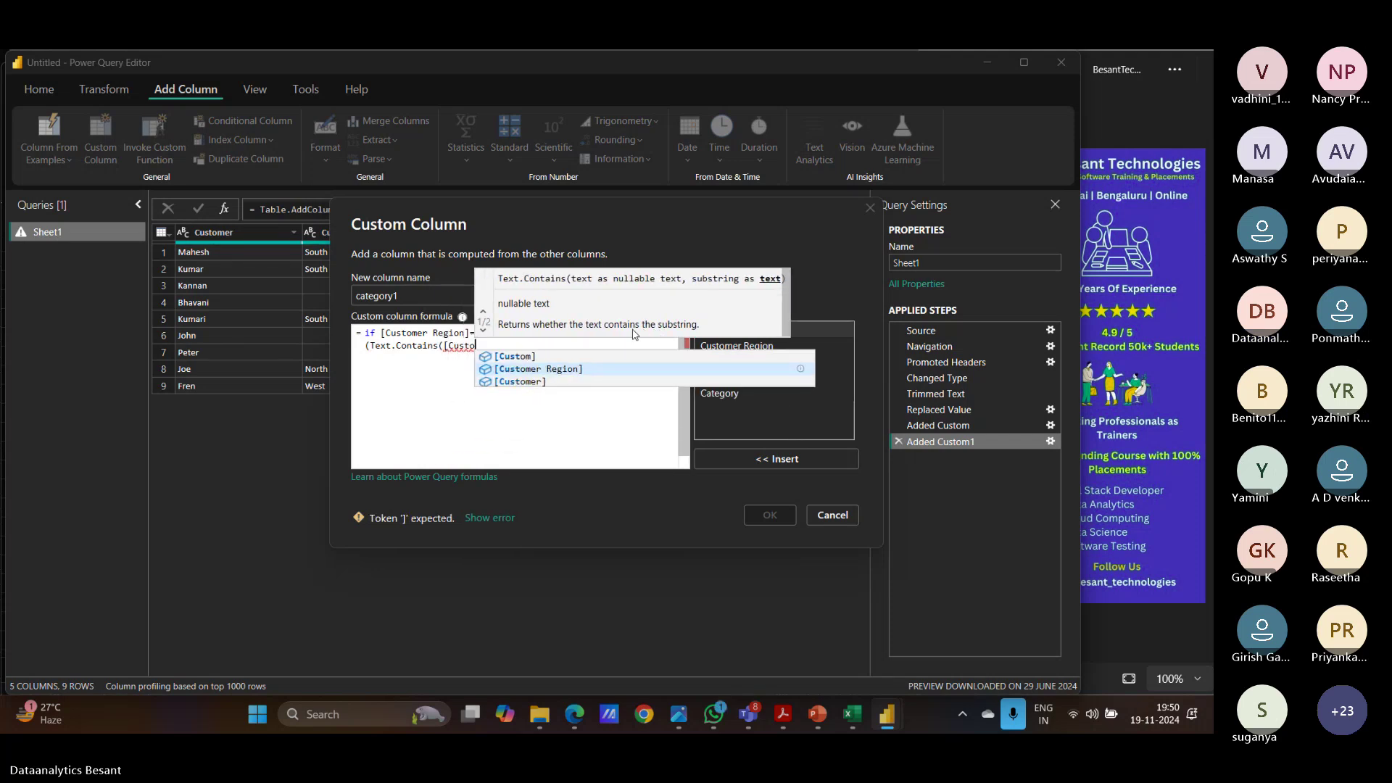
{"action": "key", "text": "Tab"}
{"action": "type", "text": ",\"o\""}
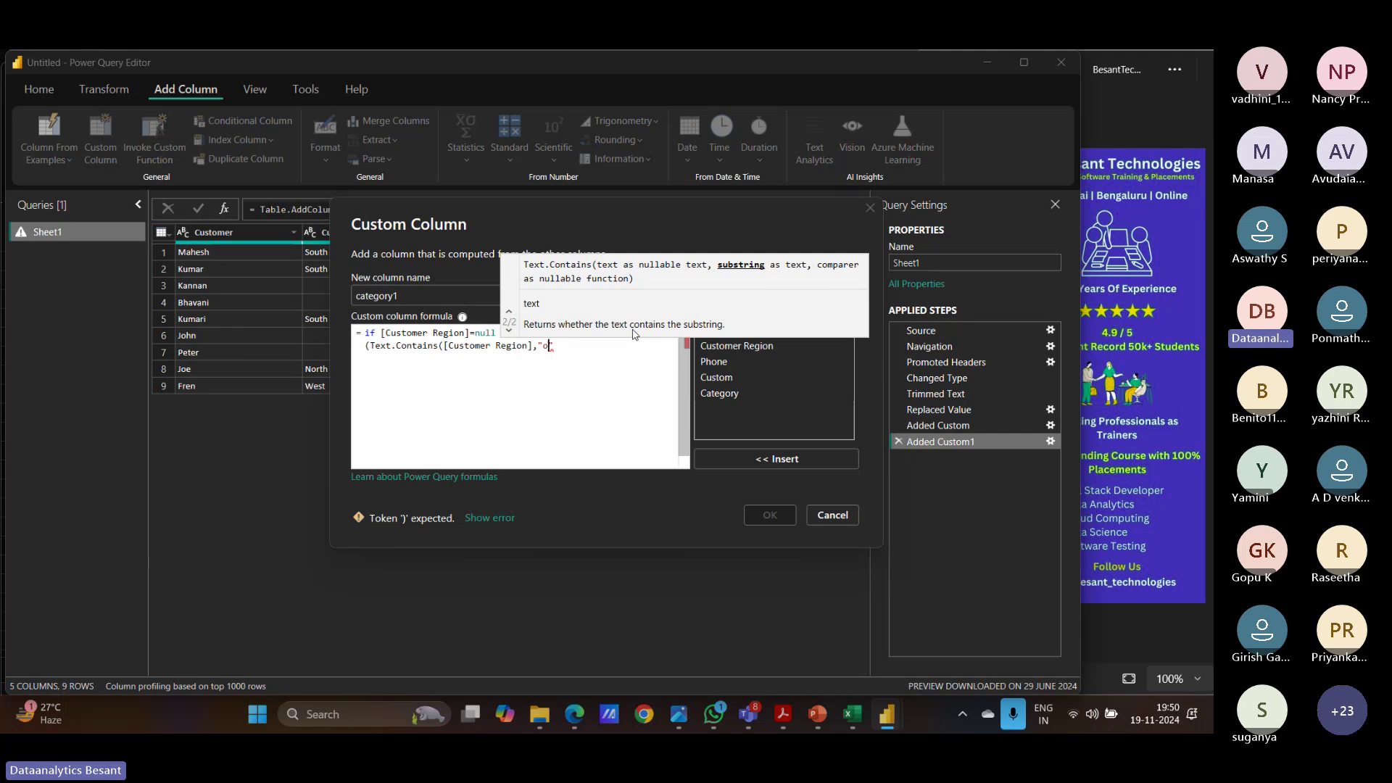
{"action": "type", "text": ")) "}
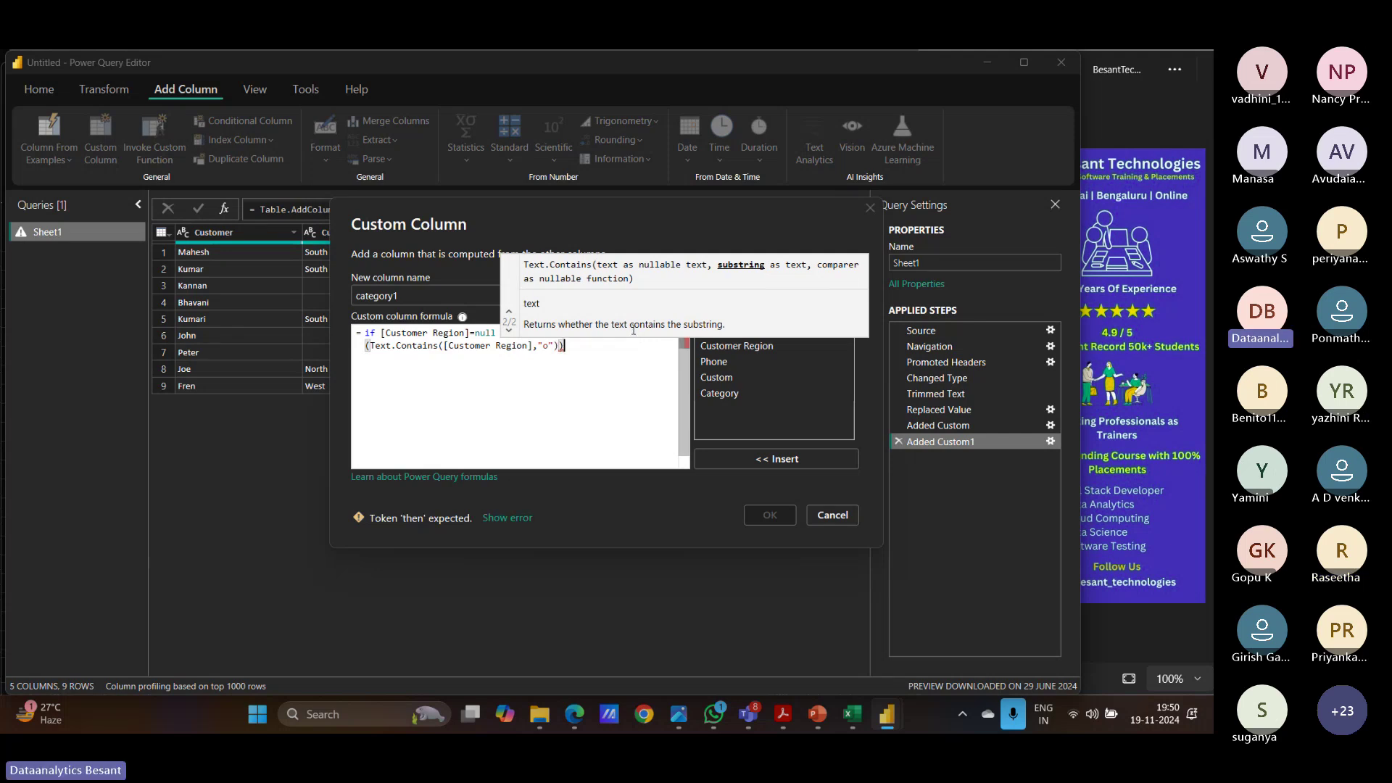
Step: Complete the nested condition so it returns "Cat1" when met and "others" otherwise
{"action": "type", "text": "then "}
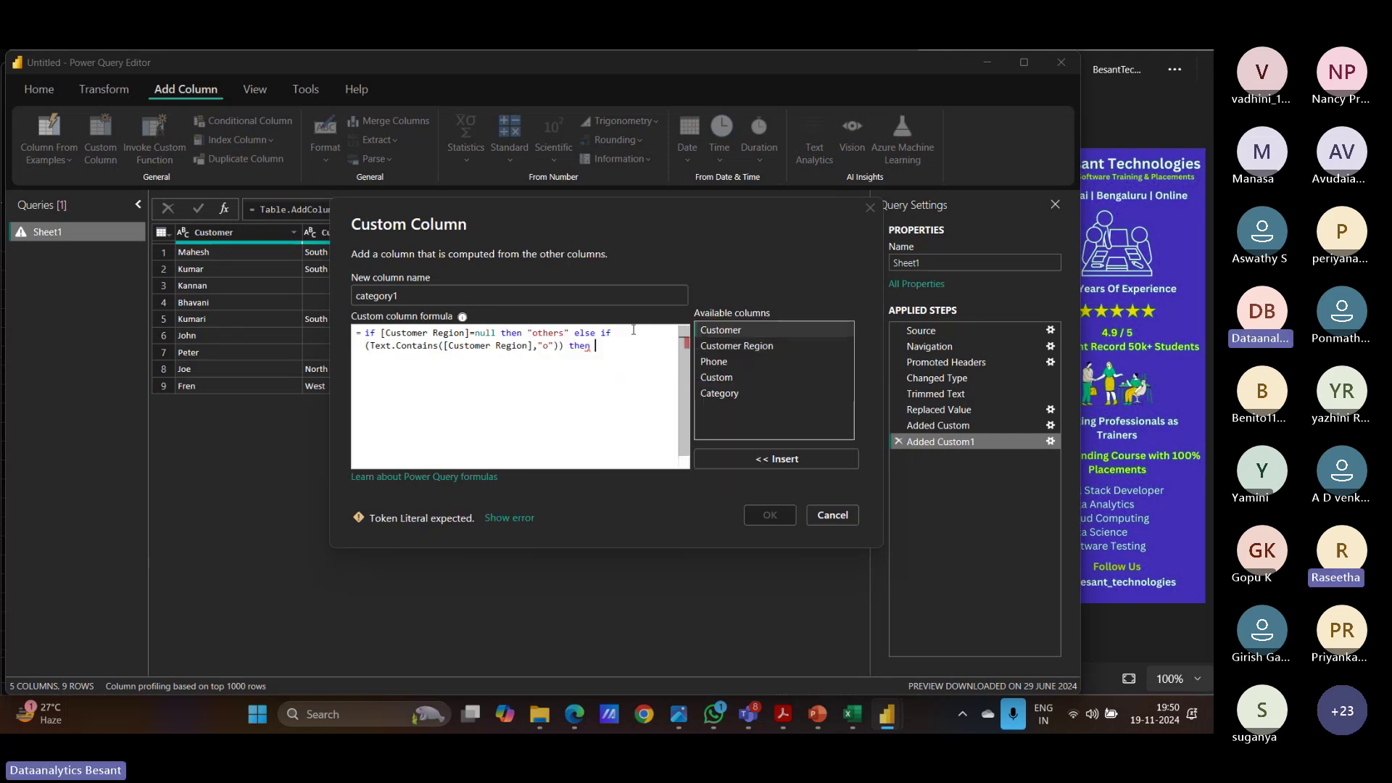
{"action": "type", "text": "\"Cat1\""}
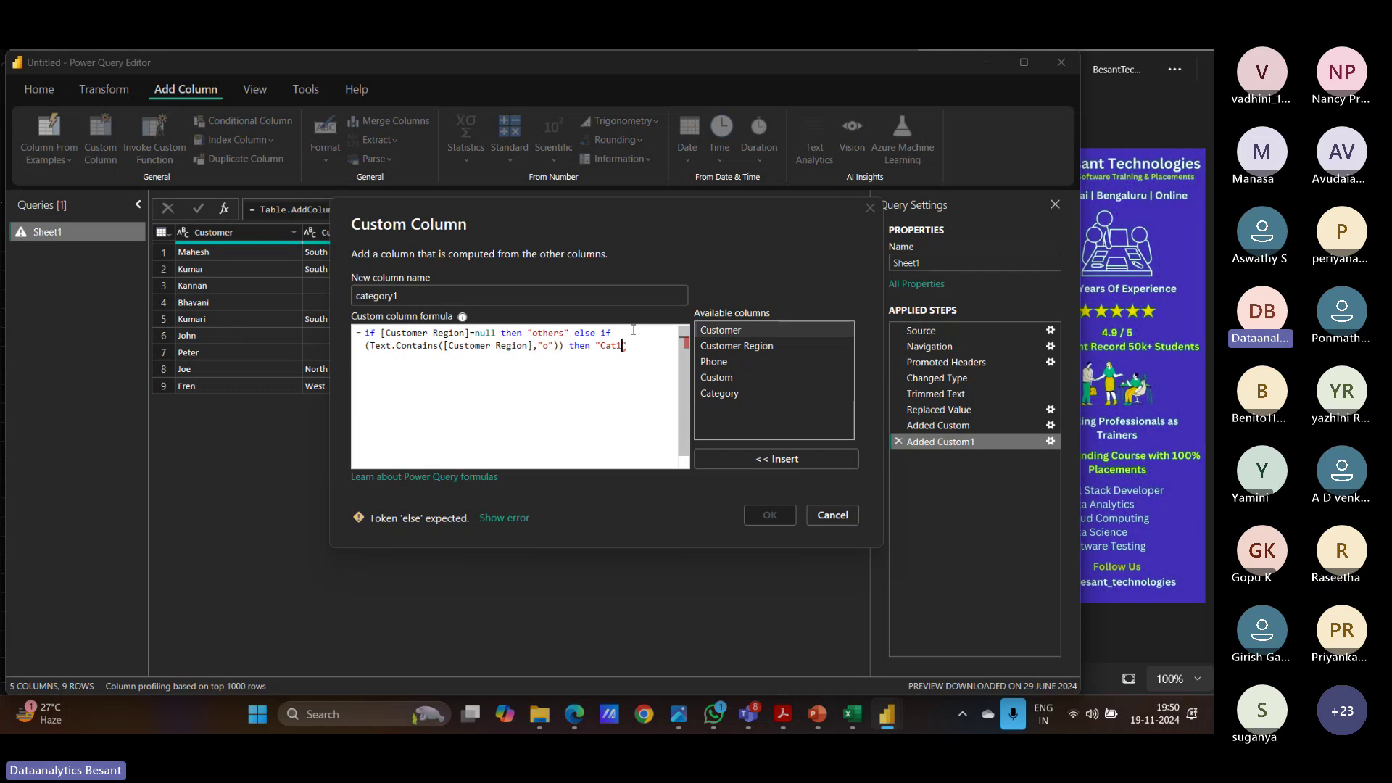
{"action": "type", "text": " else"}
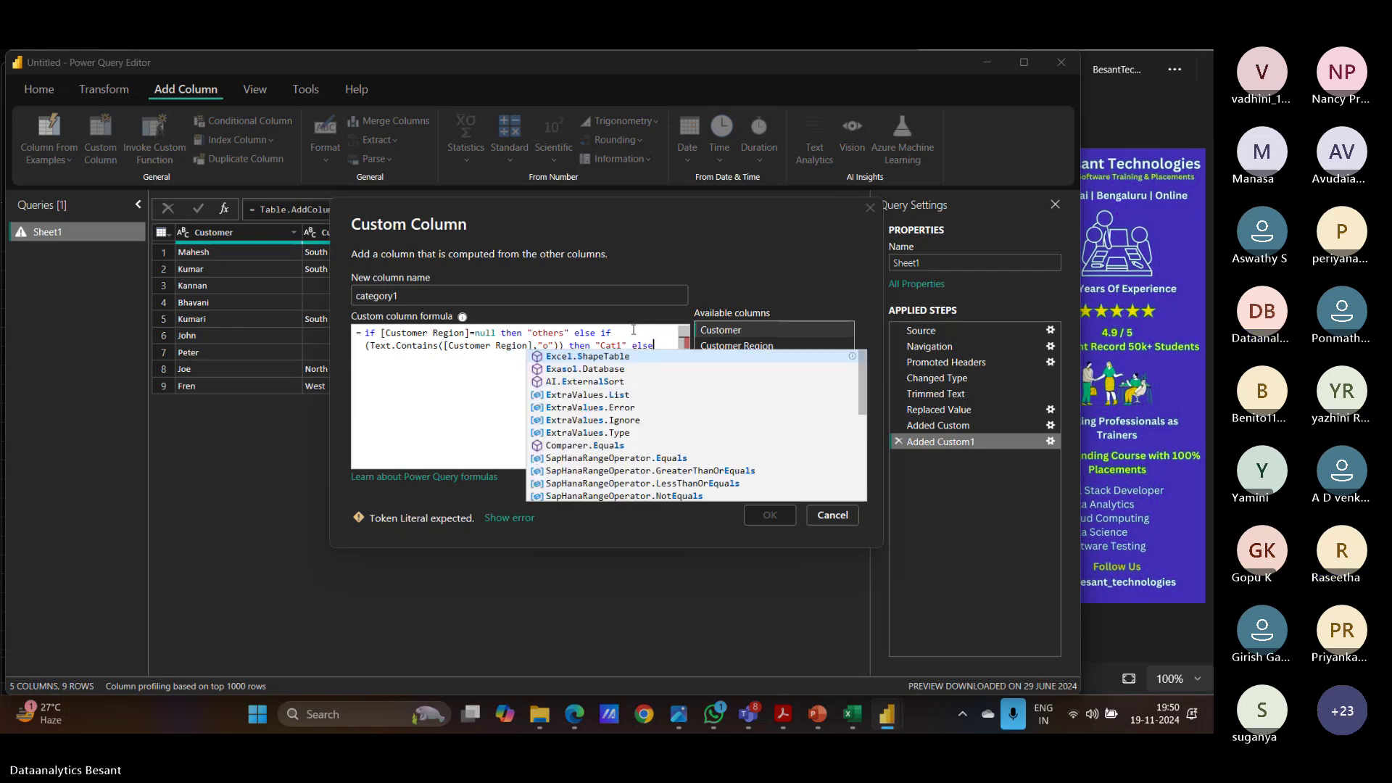
{"action": "type", "text": " \""}
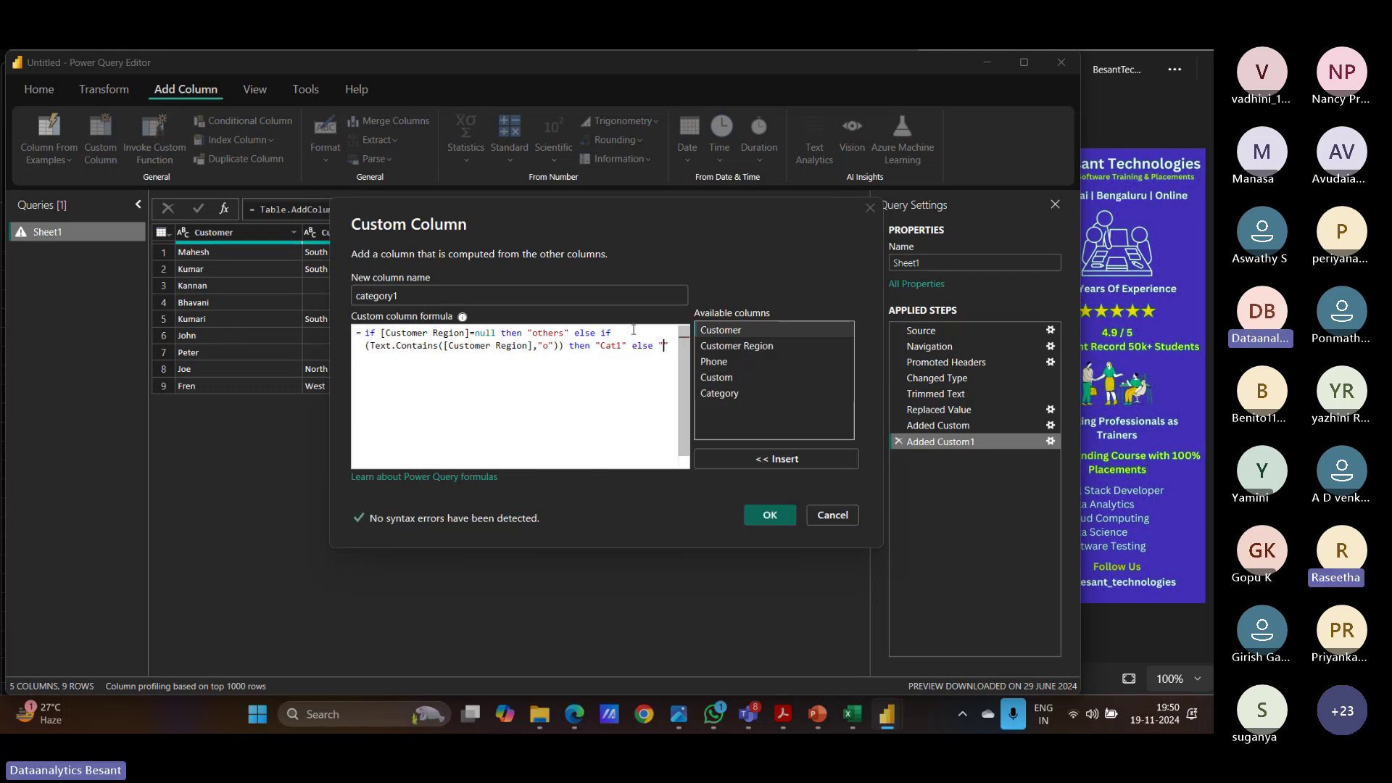
{"action": "type", "text": "others"}
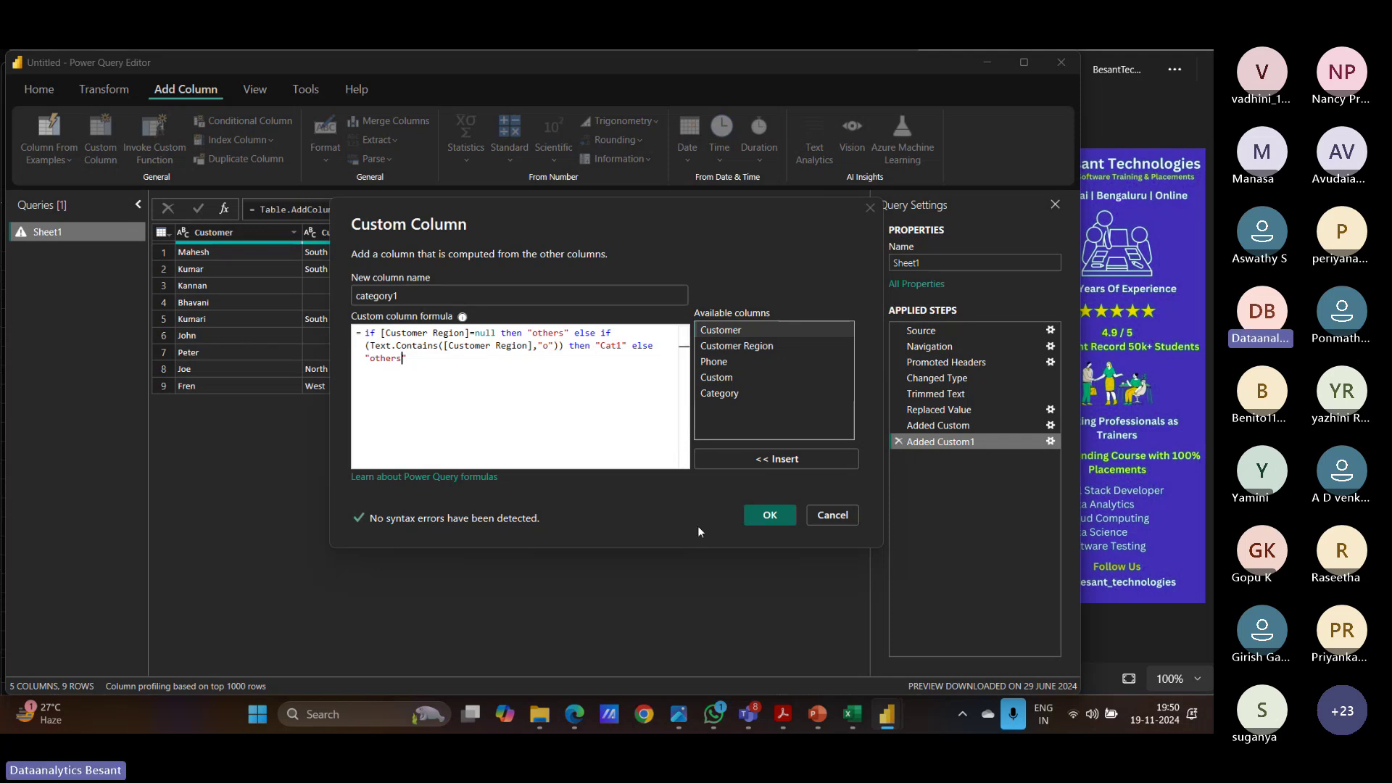
Step: Add the category1 custom column to the Sheet1 query with the completed null-handling formula
{"action": "left_click", "coordinate": [769, 515]}
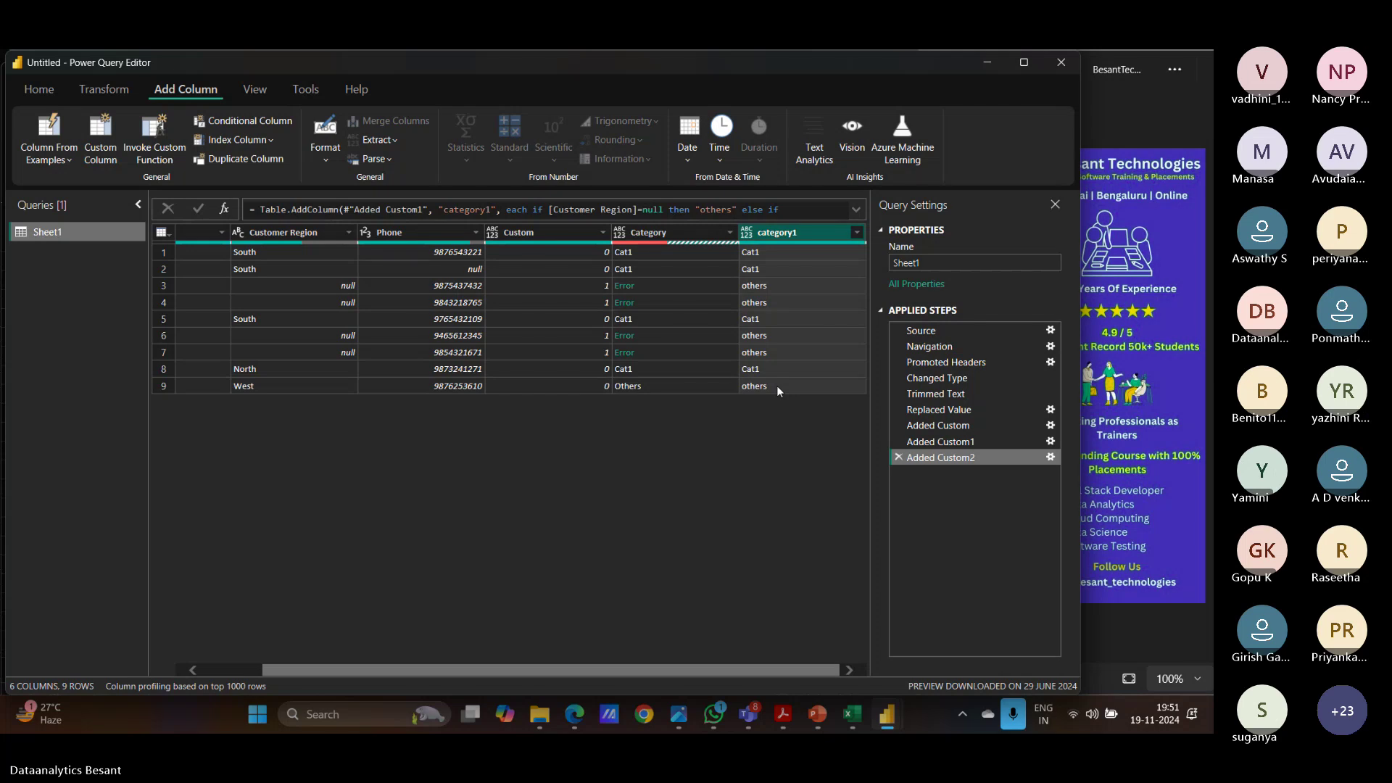
Step: Switch to the Teams meeting chat and draft the message if [Customer Region]=null then "others" else
{"action": "mouse_move", "coordinate": [748, 714]}
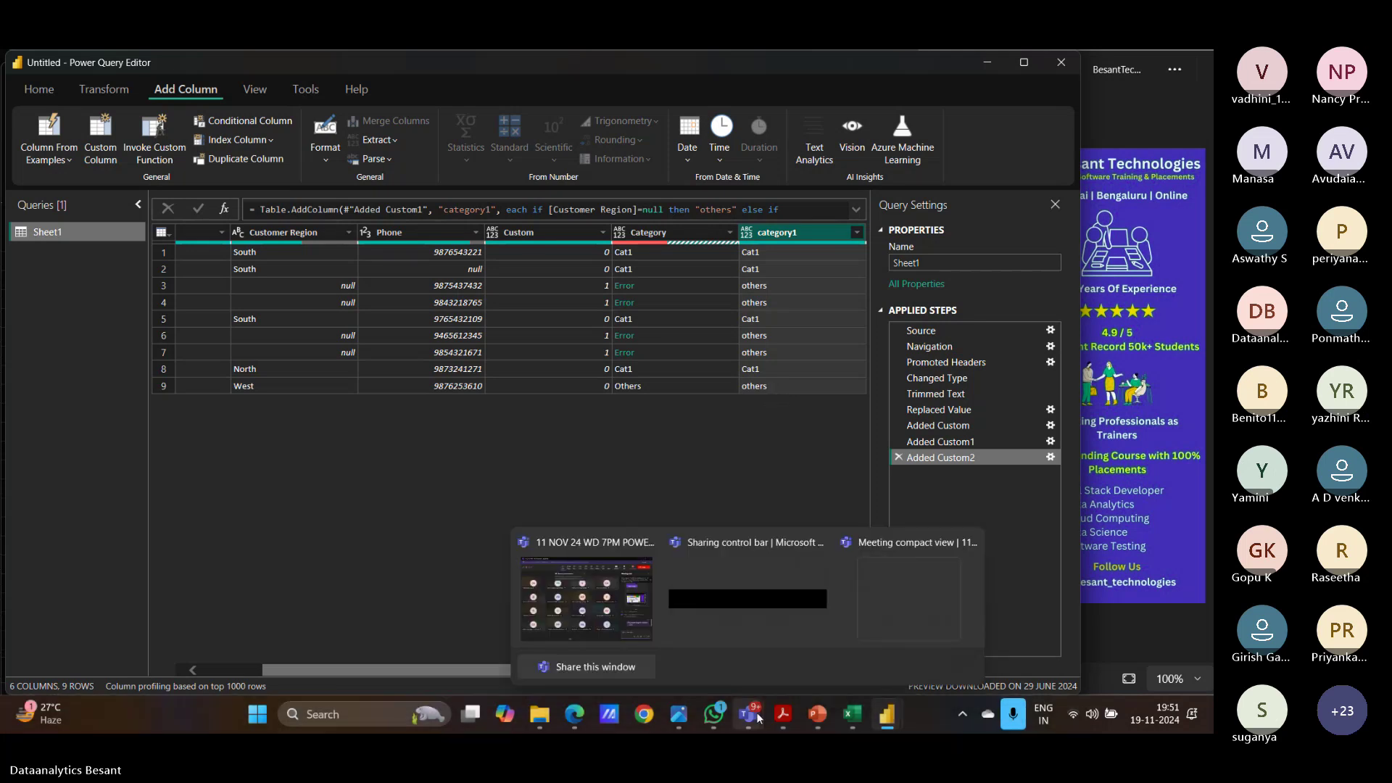
{"action": "left_click", "coordinate": [641, 621]}
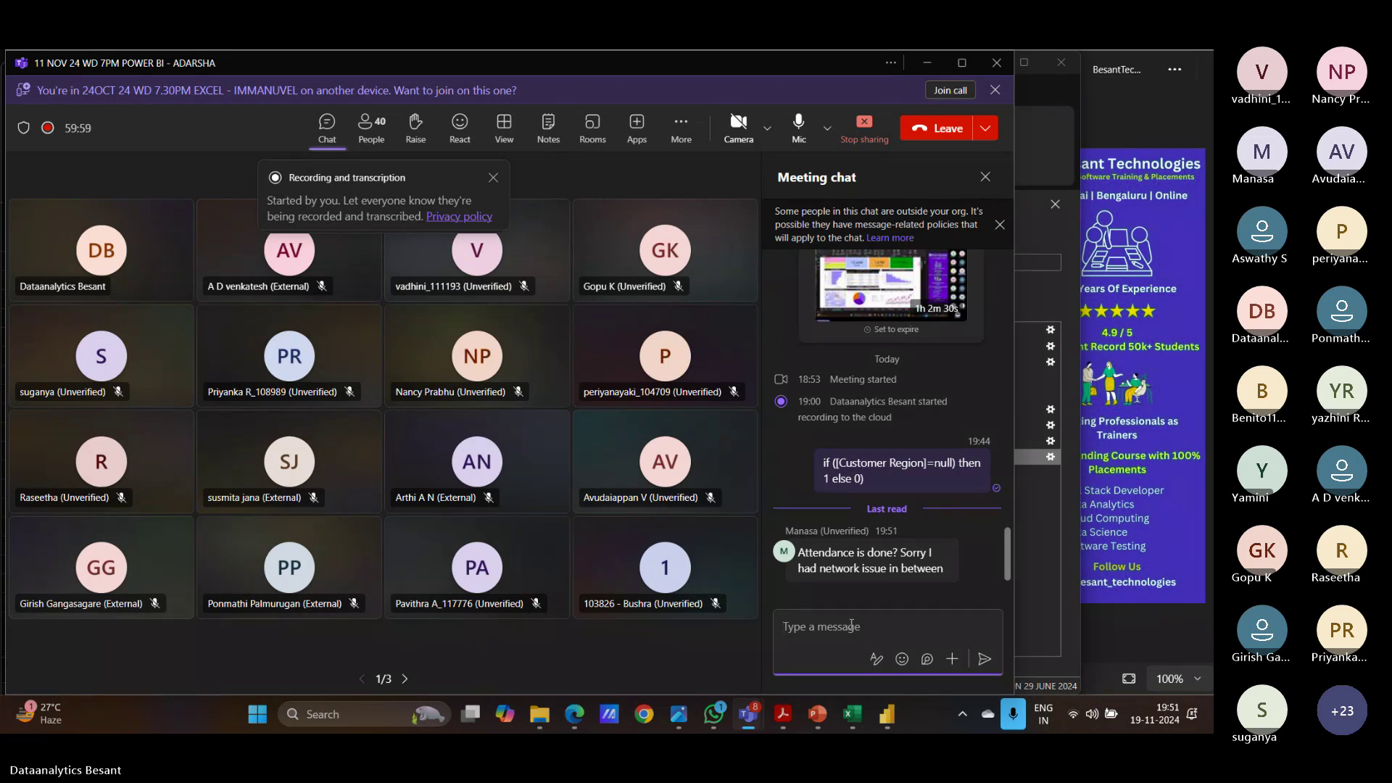
{"action": "type", "text": "iv"}
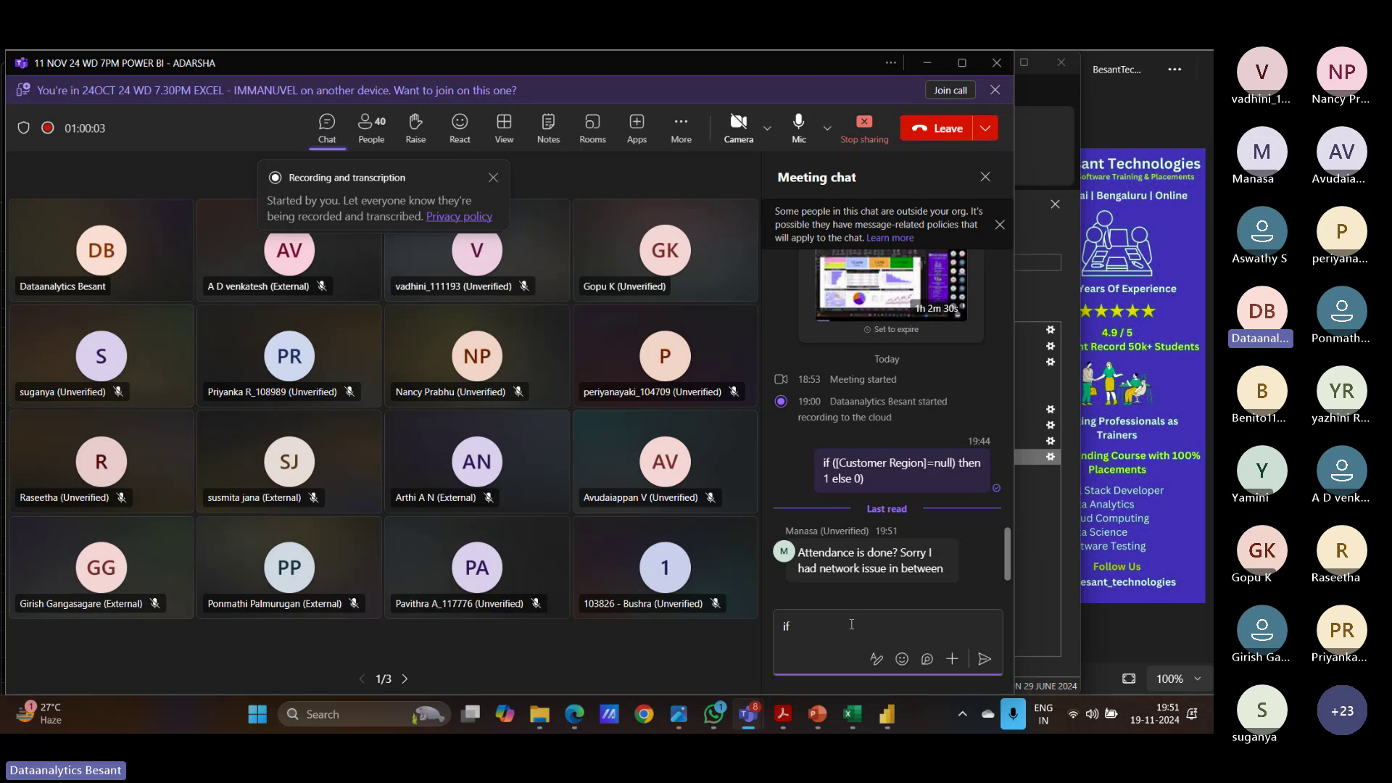
{"action": "type", "text": " [Customer"}
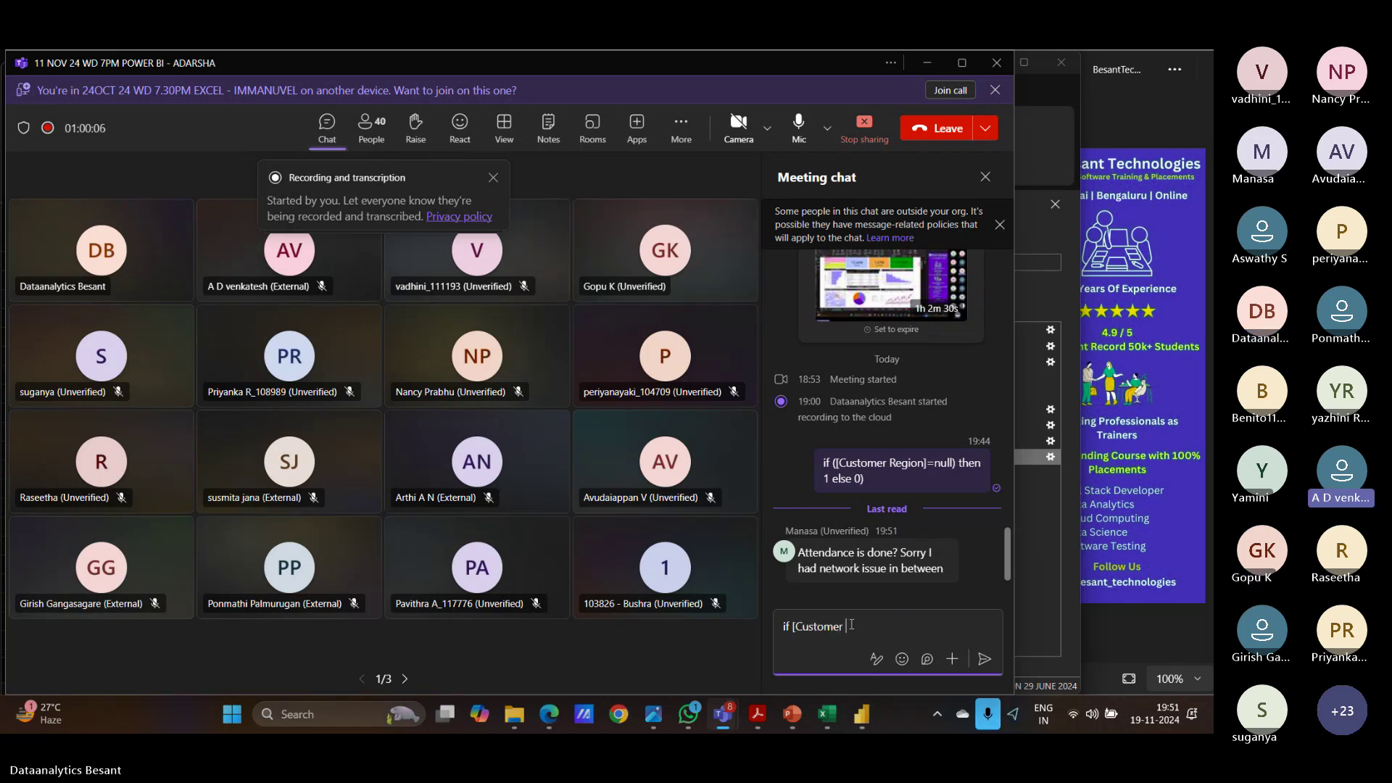
{"action": "type", "text": " Region]"}
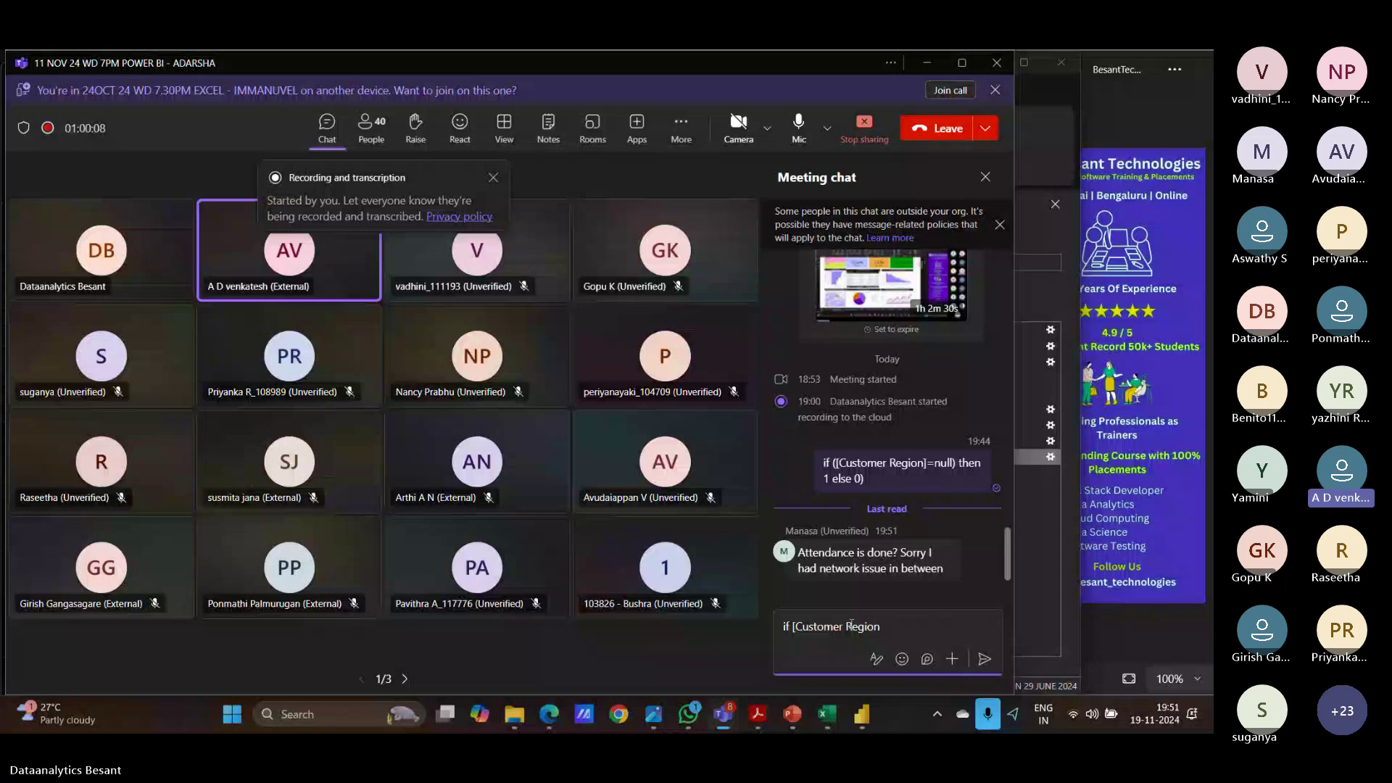
{"action": "type", "text": "=nu"}
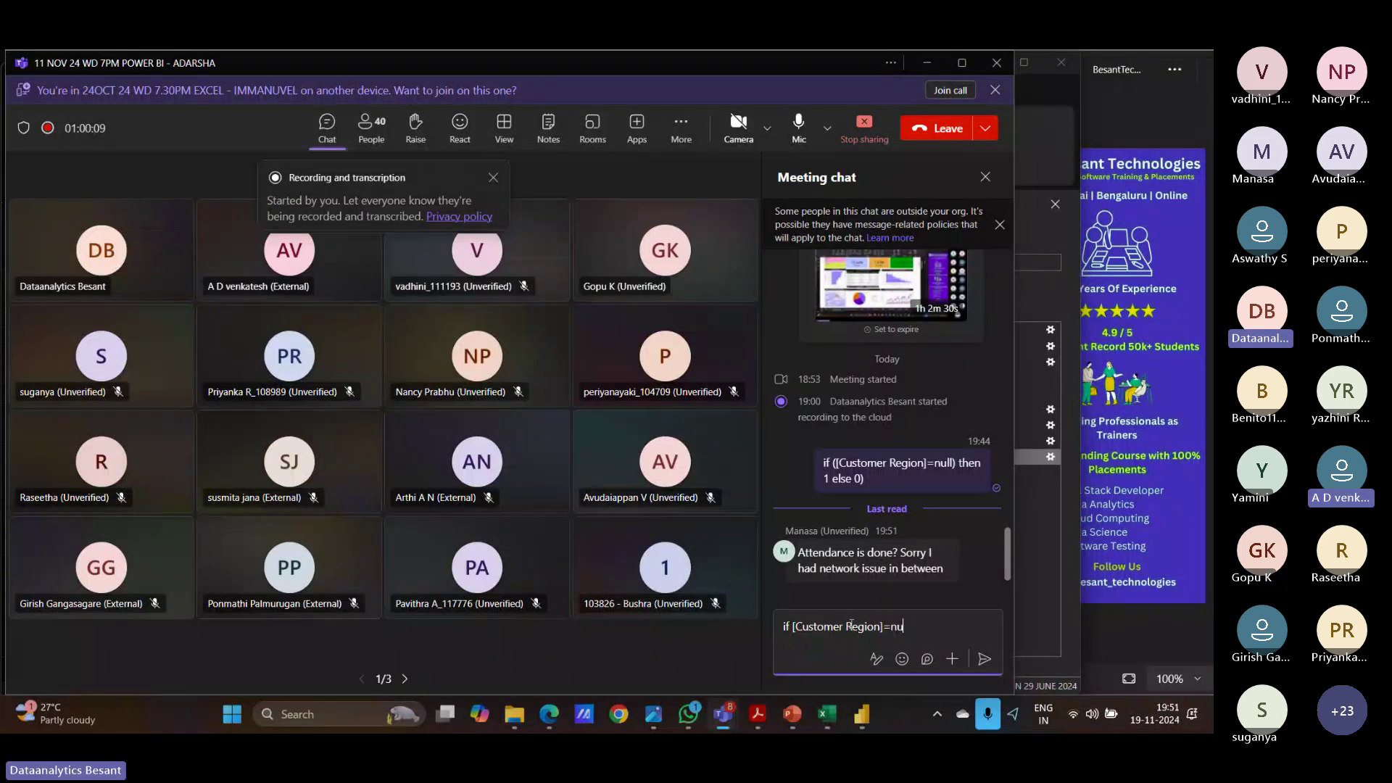
{"action": "type", "text": "ll "}
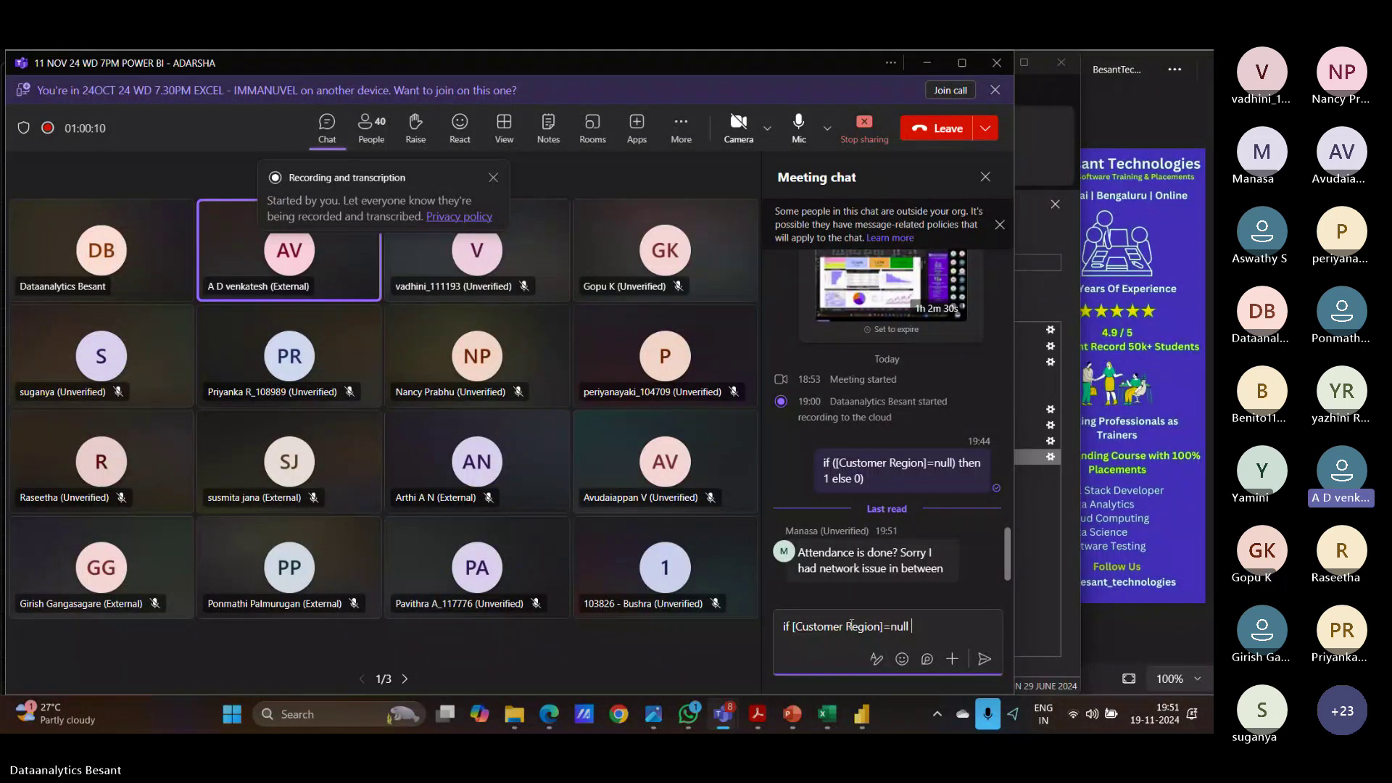
{"action": "type", "text": "then \"others\" else"}
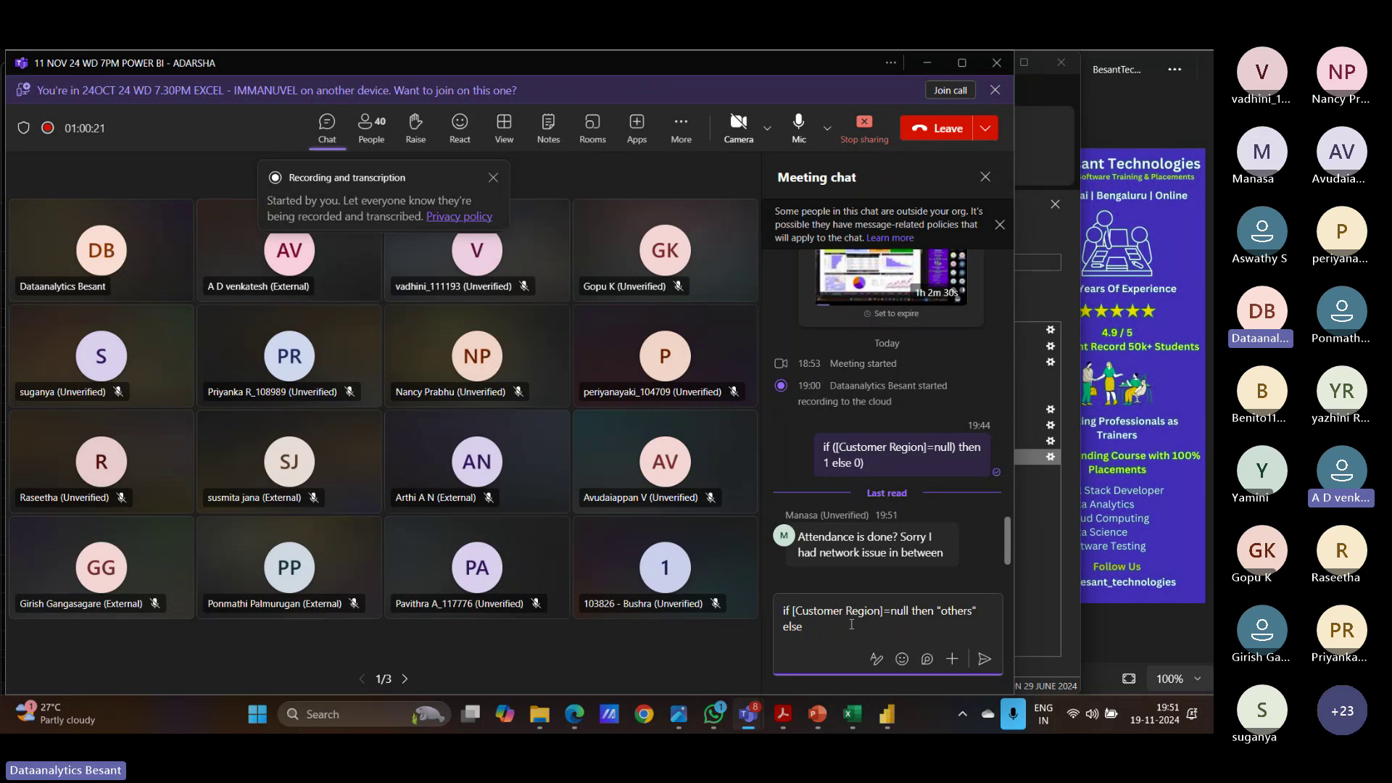
Step: Consult the category1 formula in Power Query Editor and extend the Teams draft with if(Text.Contains([Customer Region],"o")) then "Cat1" else
{"action": "mouse_move", "coordinate": [885, 714]}
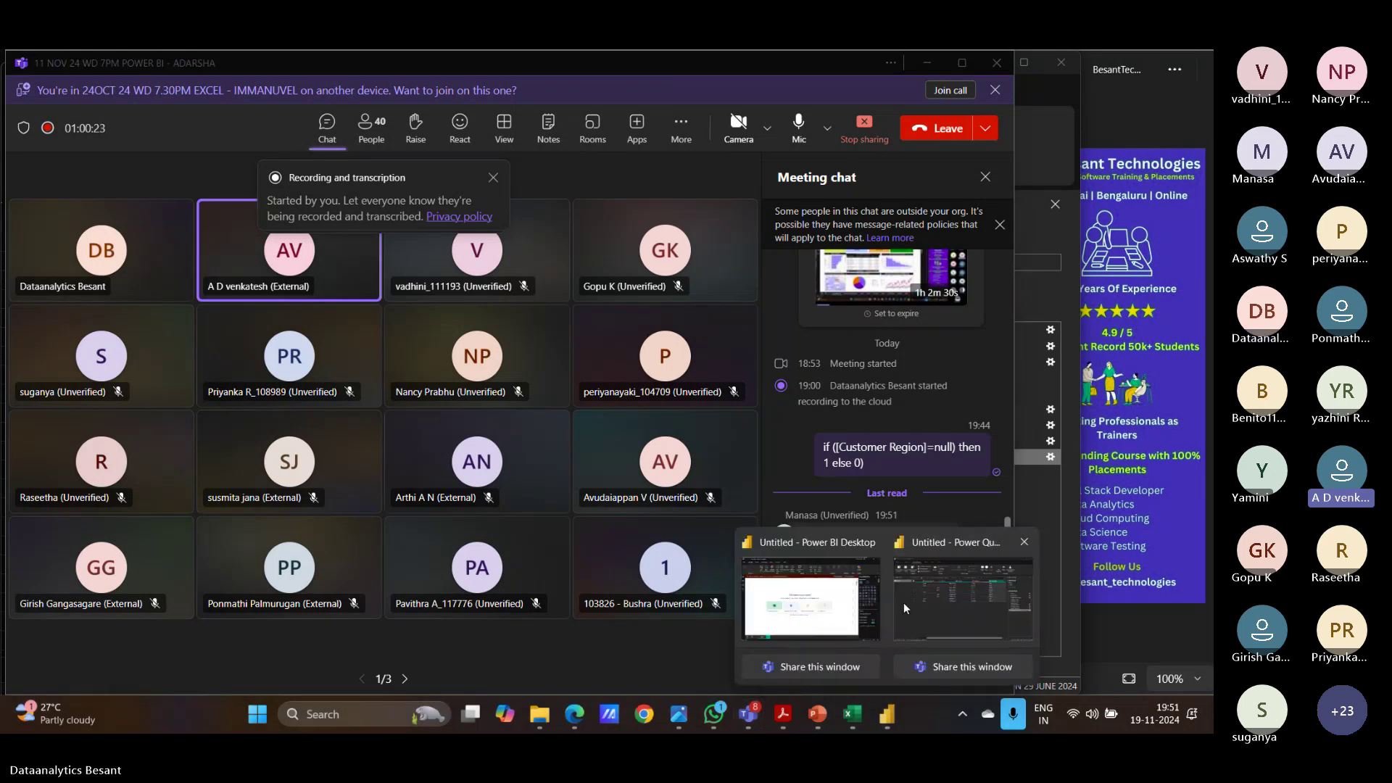
{"action": "left_click", "coordinate": [903, 603]}
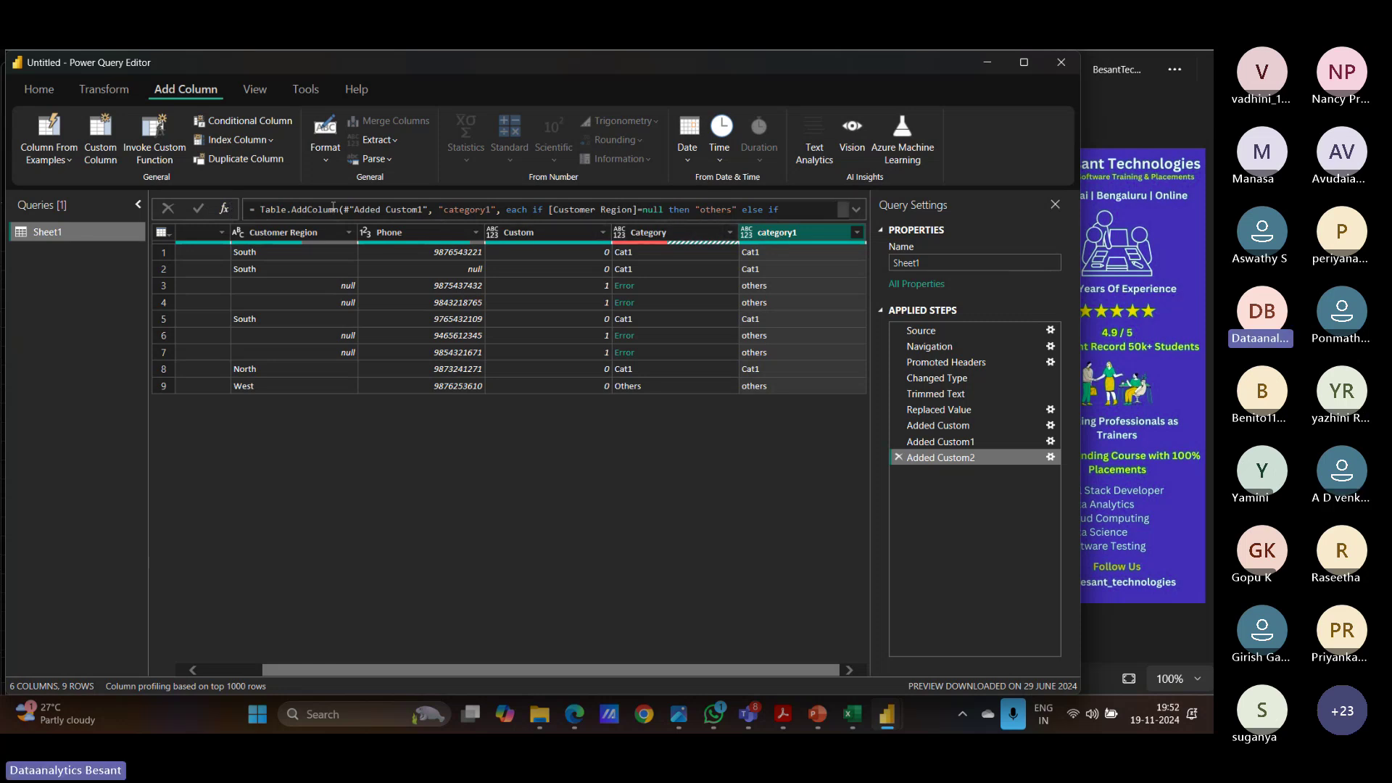
{"action": "left_click_drag", "start_coordinate": [288, 208], "coordinate": [786, 242]}
{"action": "left_click", "coordinate": [786, 240]}
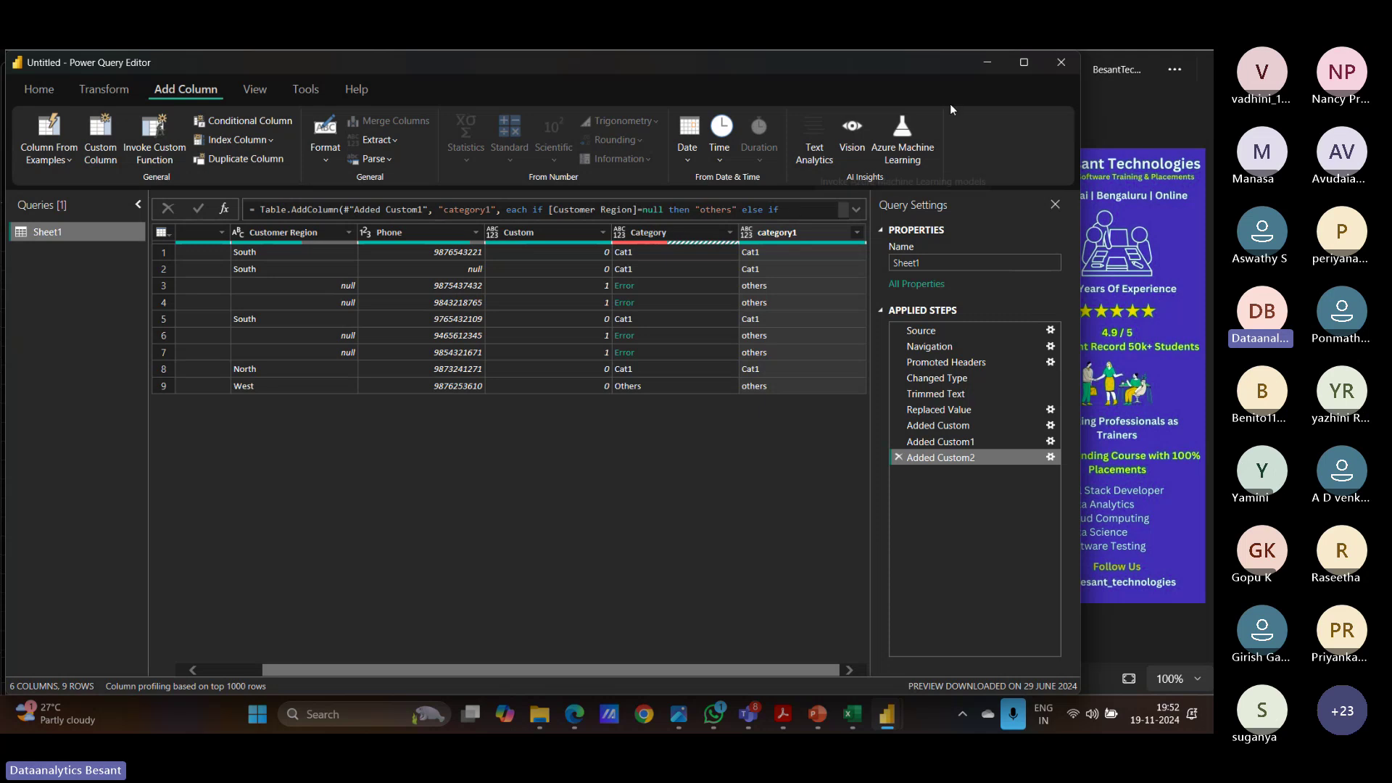
{"action": "left_click", "coordinate": [976, 60]}
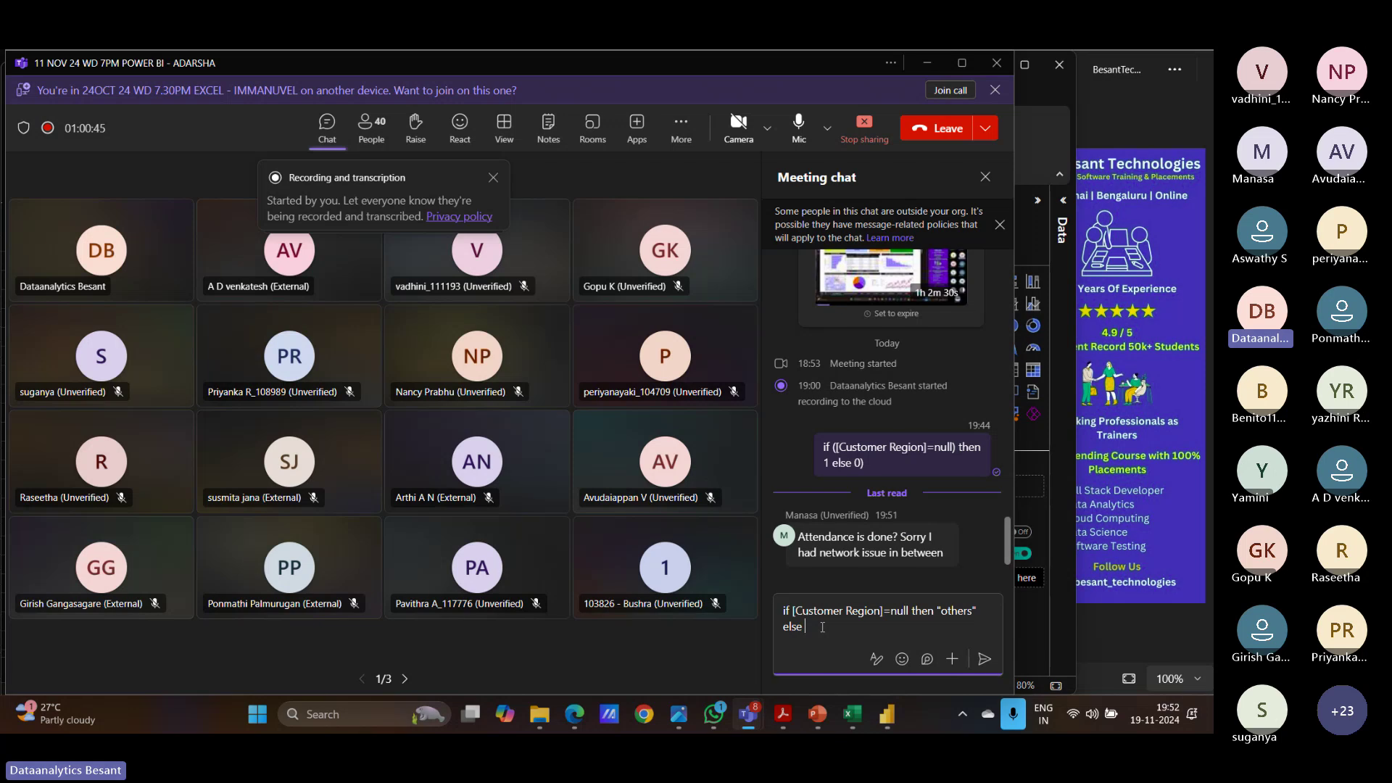
{"action": "type", "text": "if(Text.Contains([Customer Region],\"o\"))"}
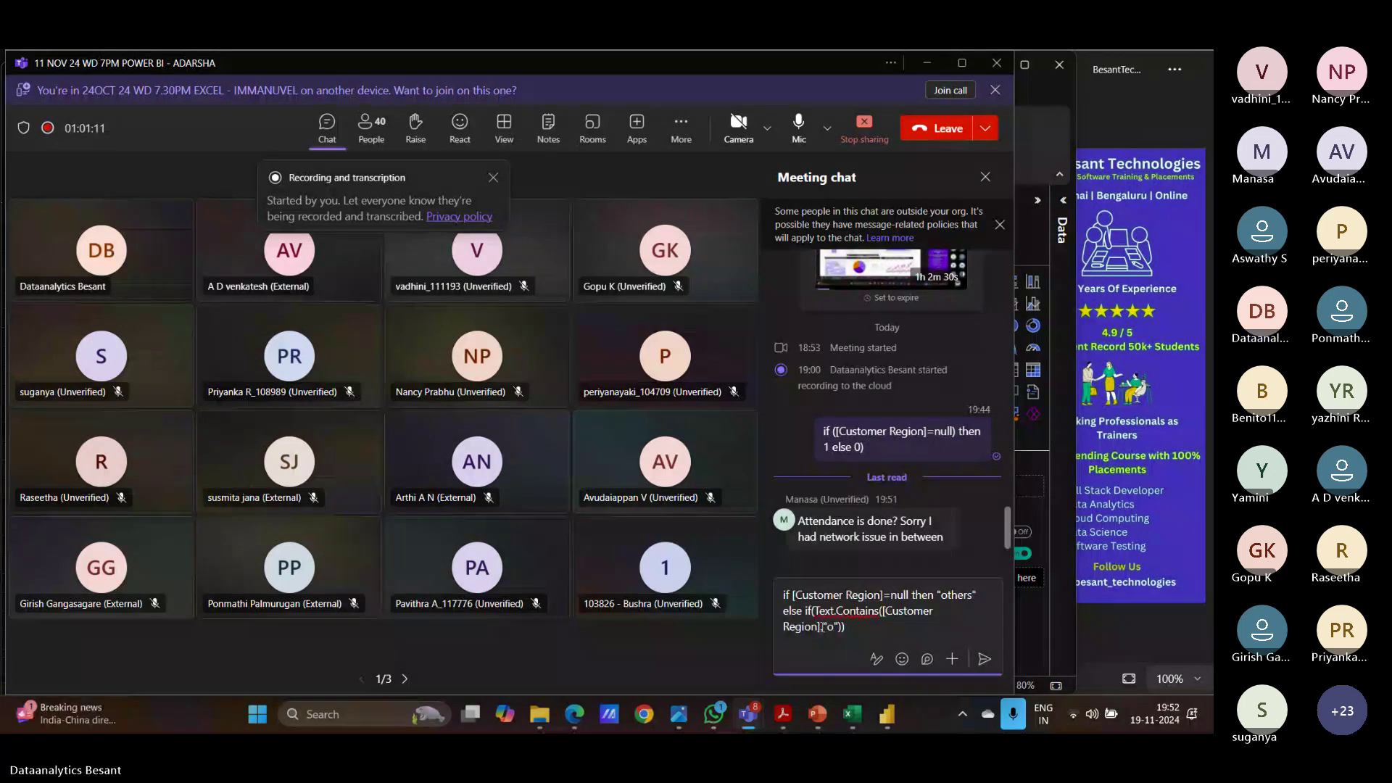
{"action": "type", "text": "then \"Cat1\" else"}
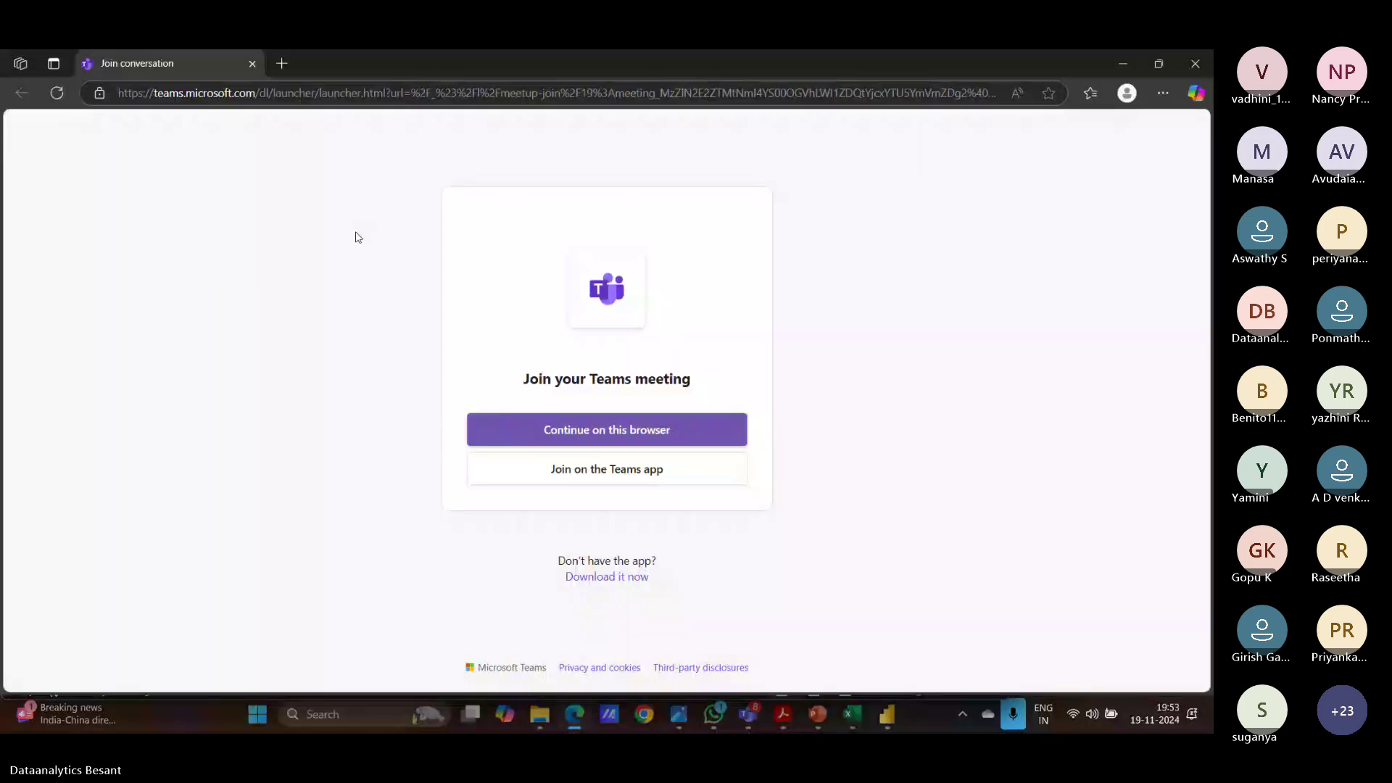
Step: In a new Edge tab, open the attendance Google Sheet from today's browsing history and enter the header 19-11-2024 in H1
{"action": "key", "text": "ctrl+t"}
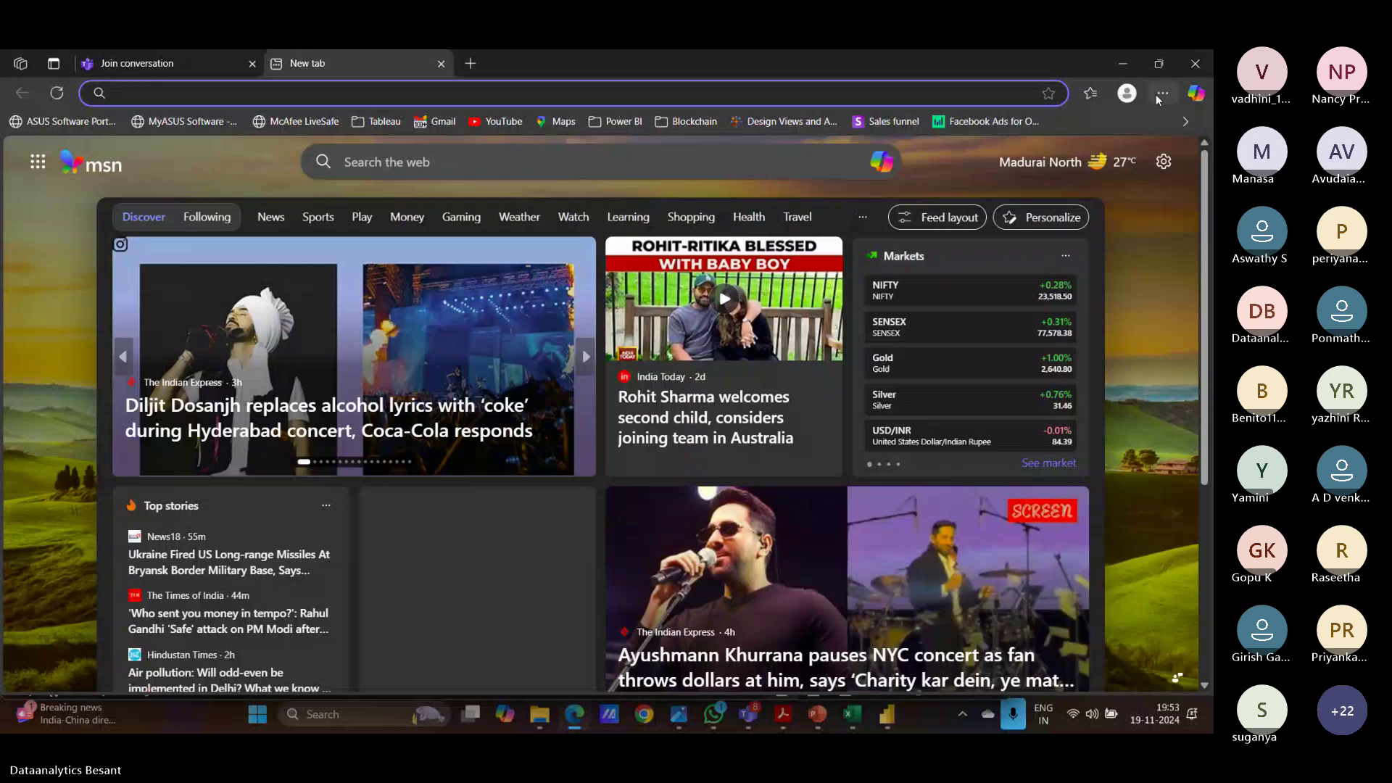
{"action": "left_click", "coordinate": [1159, 94]}
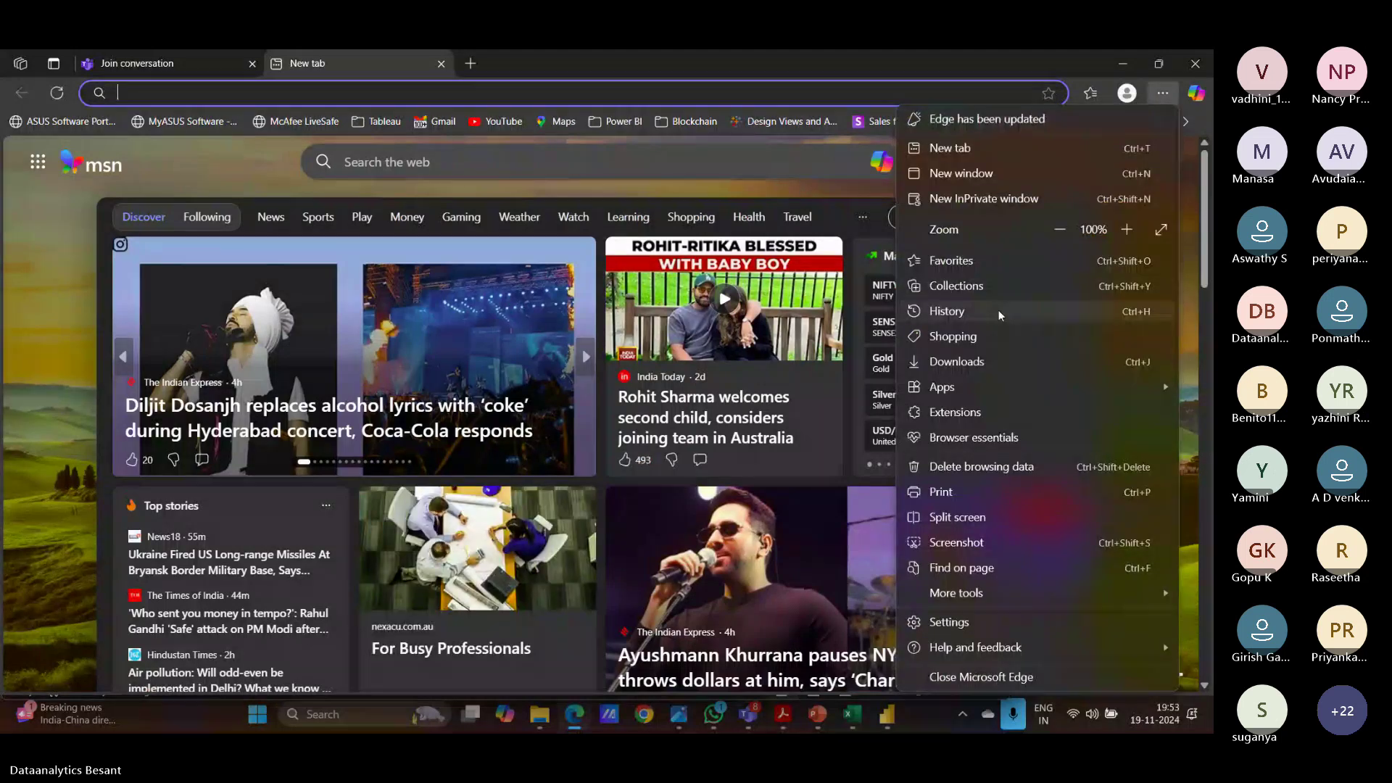
{"action": "left_click", "coordinate": [998, 310]}
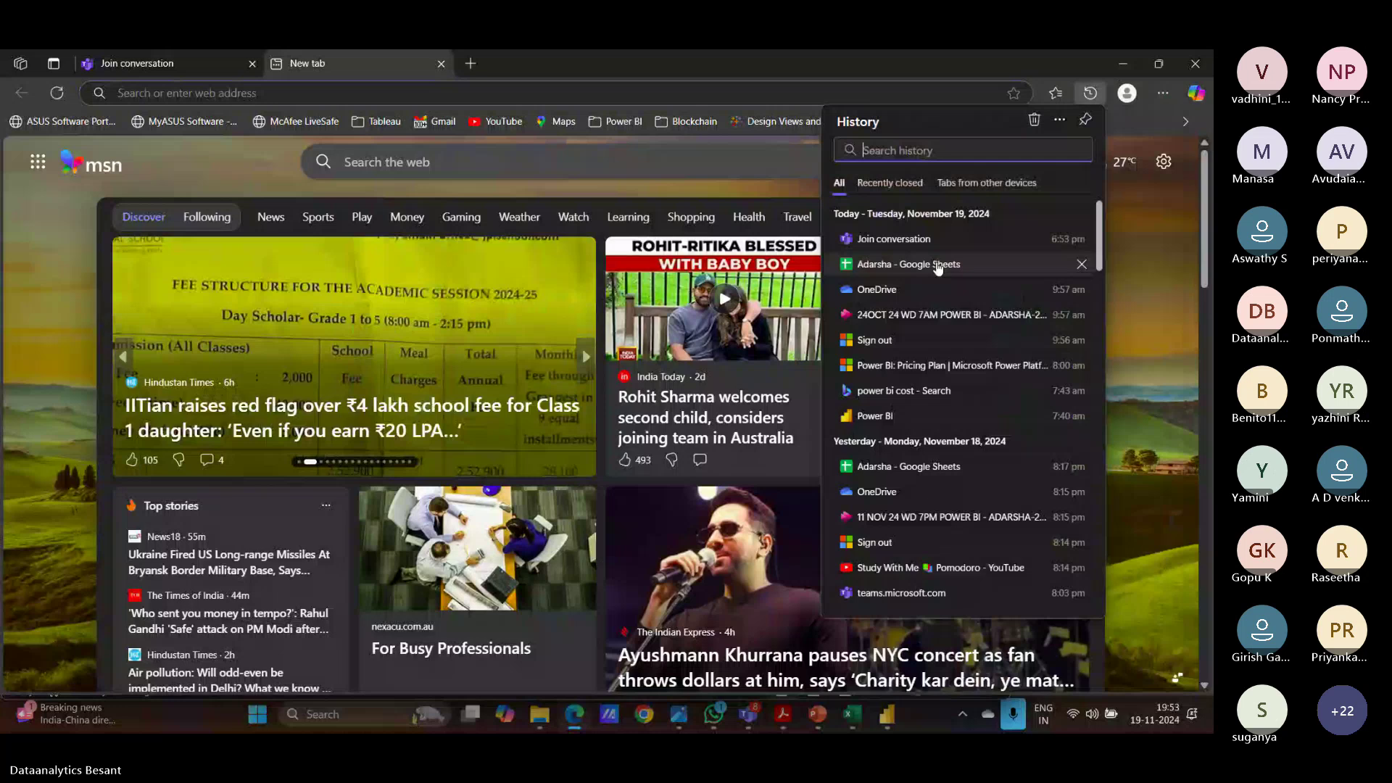
{"action": "left_click", "coordinate": [938, 265]}
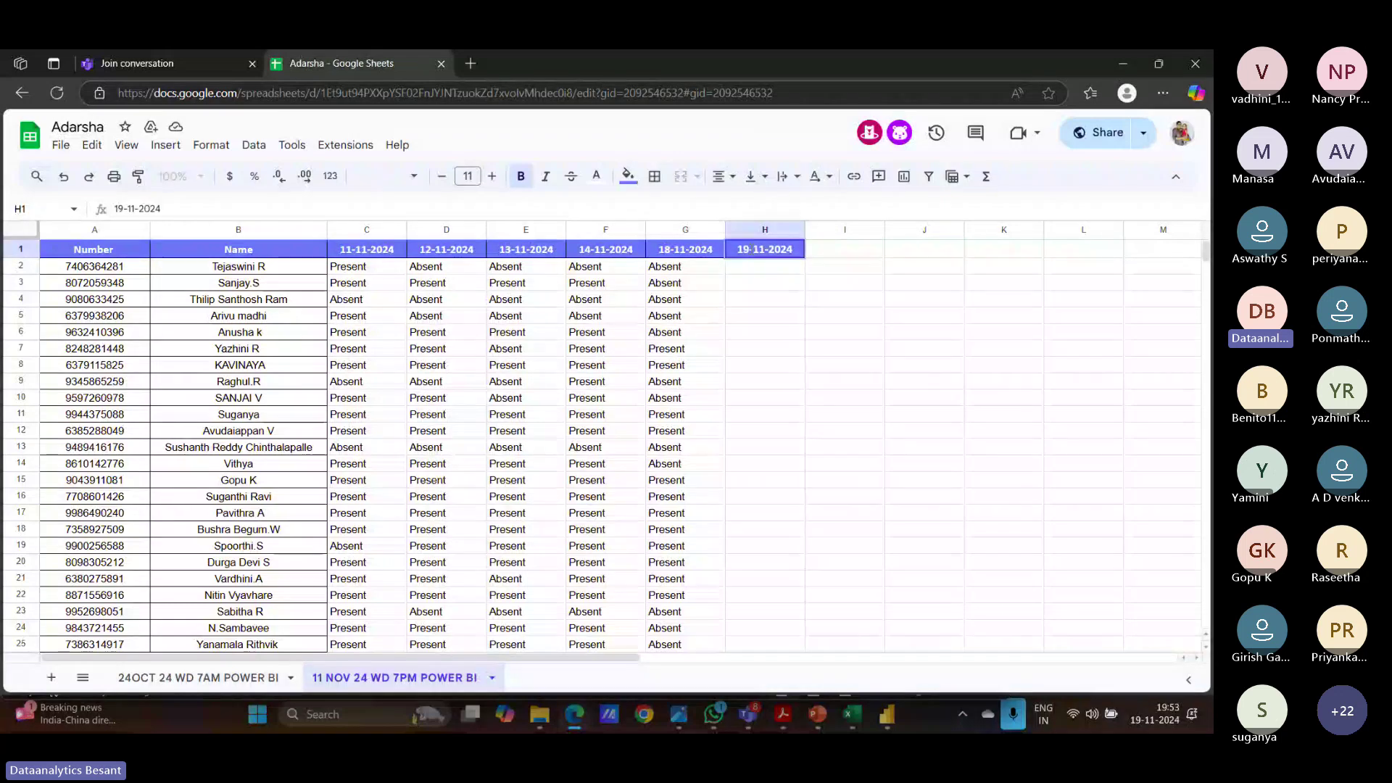
{"action": "key", "text": "Return"}
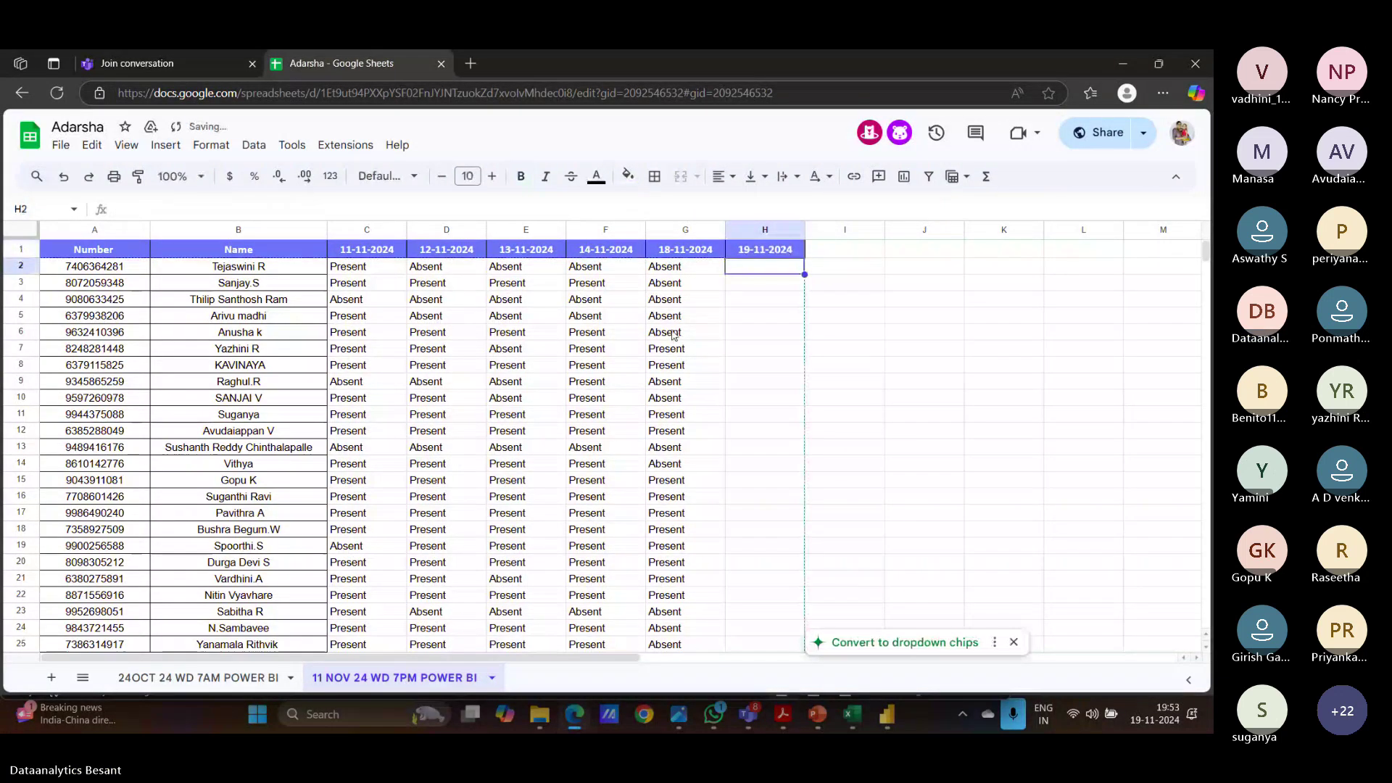
Step: Copy Present from G7 and mark rows 7 and 8 as Present in the 19-11-2024 column, leaving rows 2 to 6 blank
{"action": "left_click", "coordinate": [682, 347]}
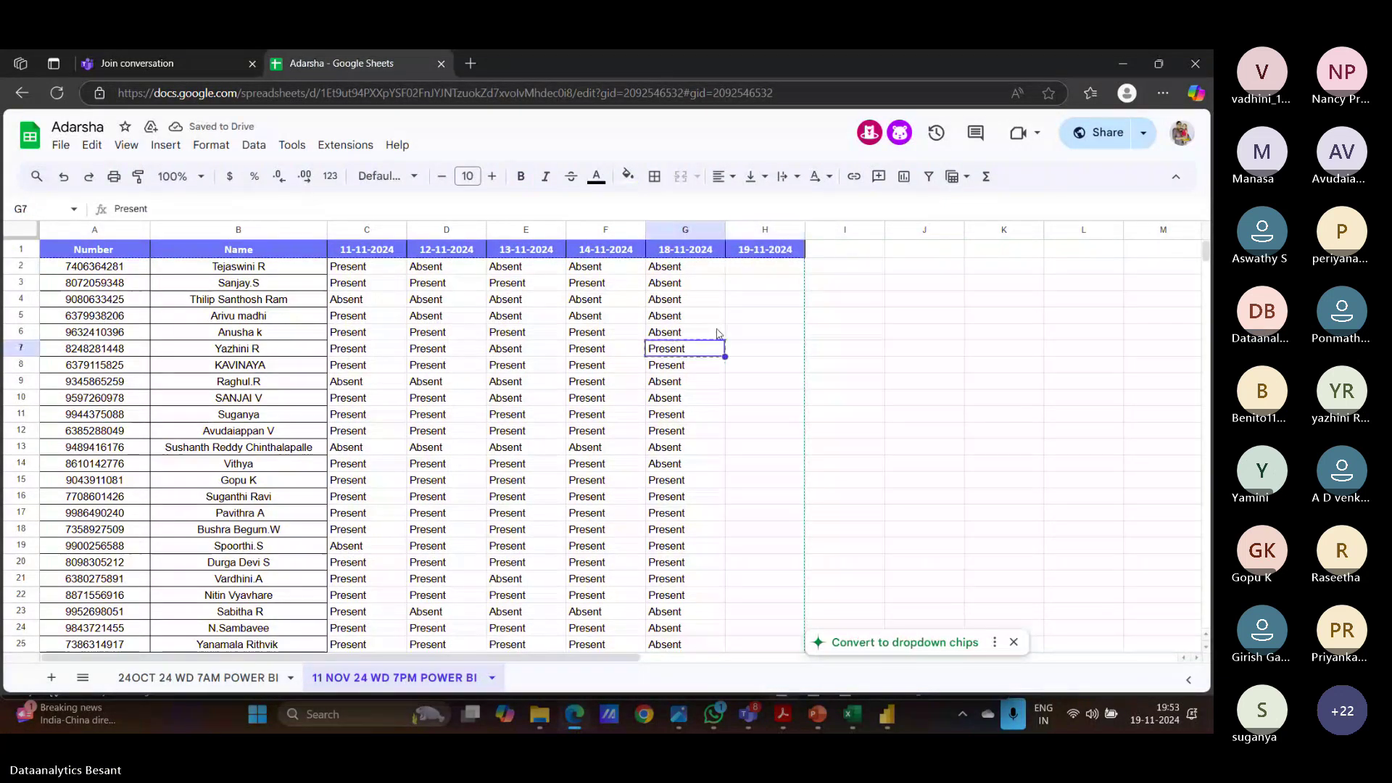
{"action": "key", "text": "ctrl+c"}
{"action": "left_click", "coordinate": [758, 284]}
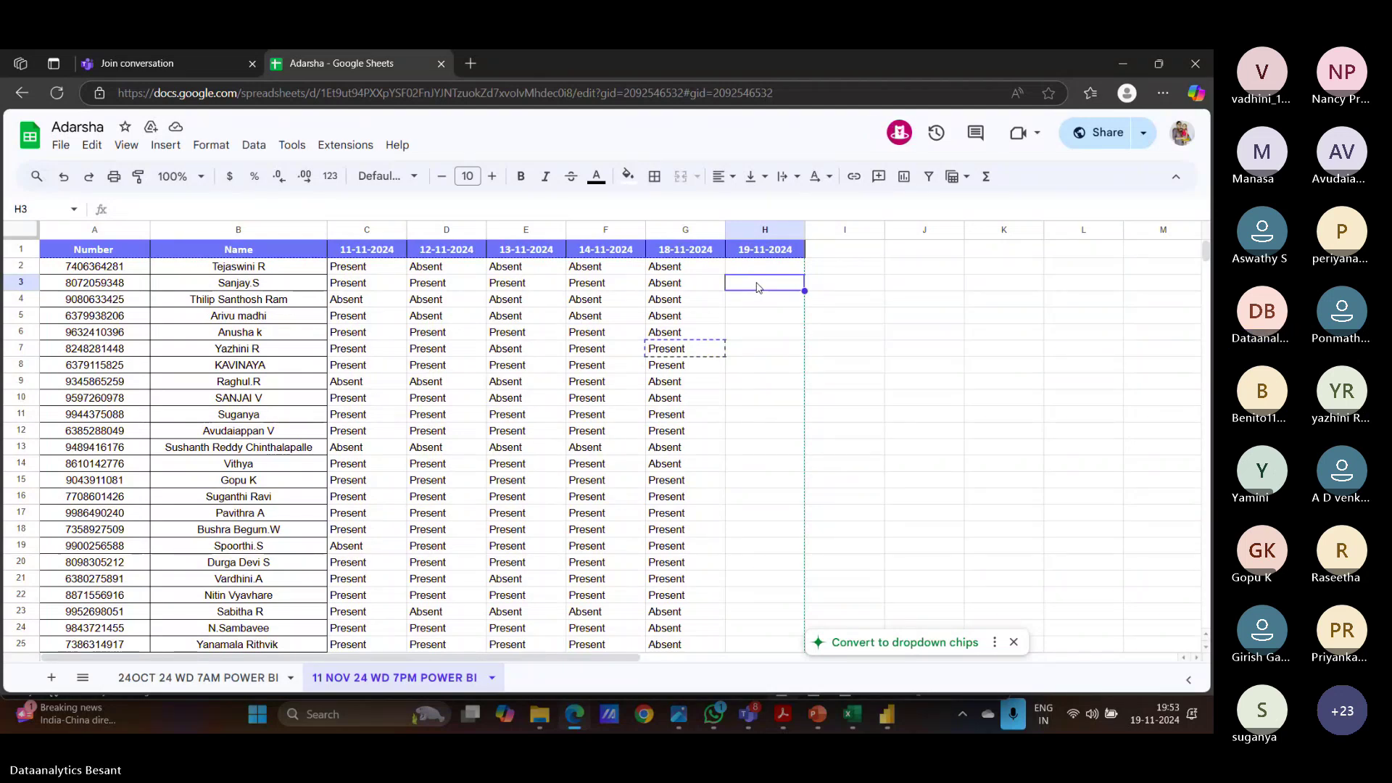
{"action": "left_click", "coordinate": [756, 303]}
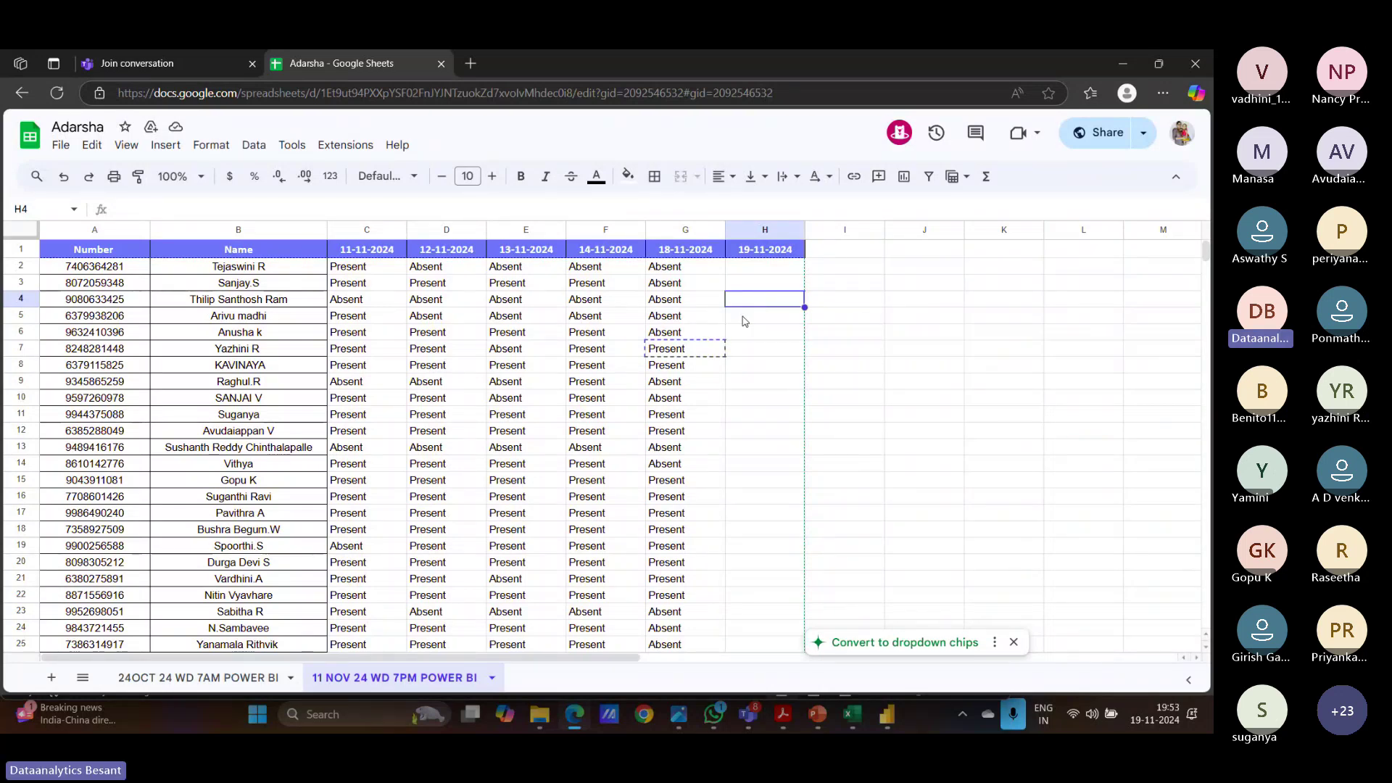
{"action": "left_click", "coordinate": [743, 321]}
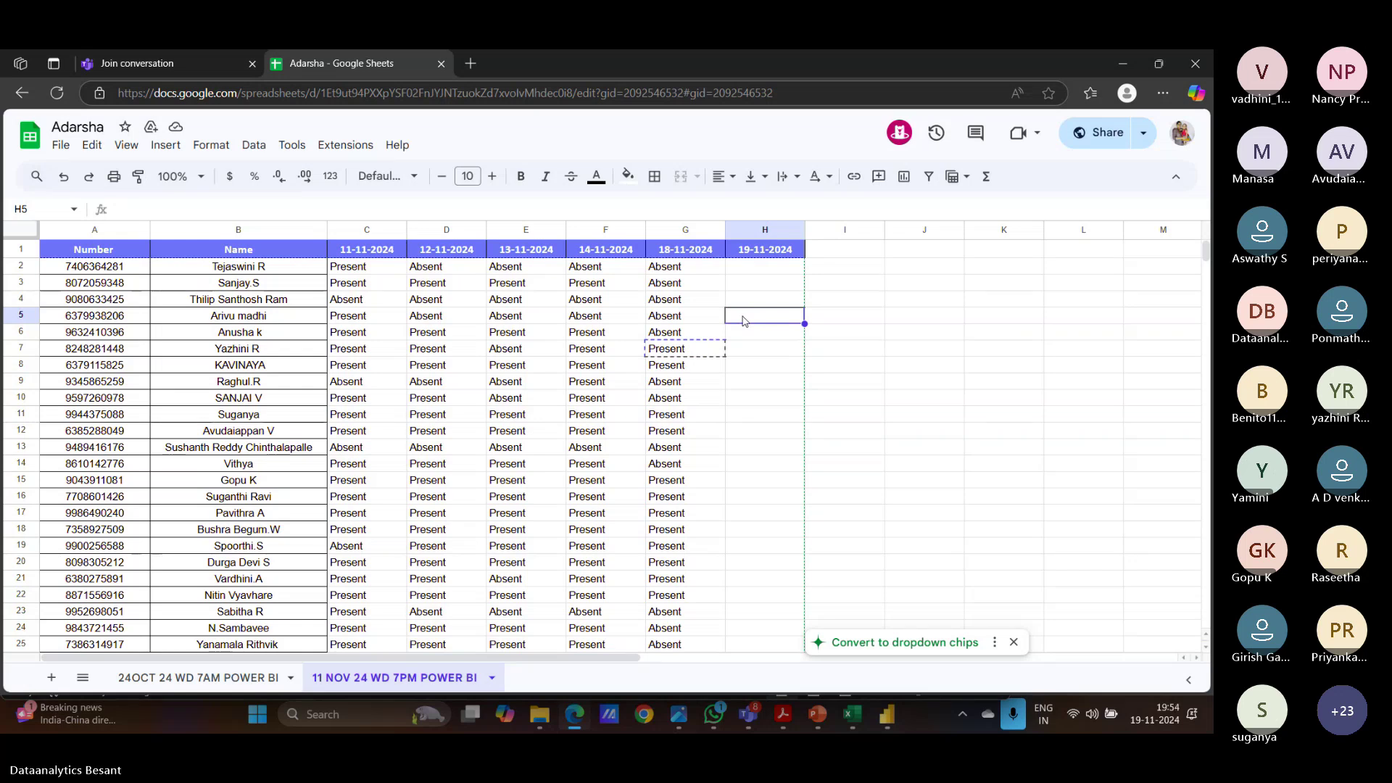
{"action": "left_click", "coordinate": [743, 333]}
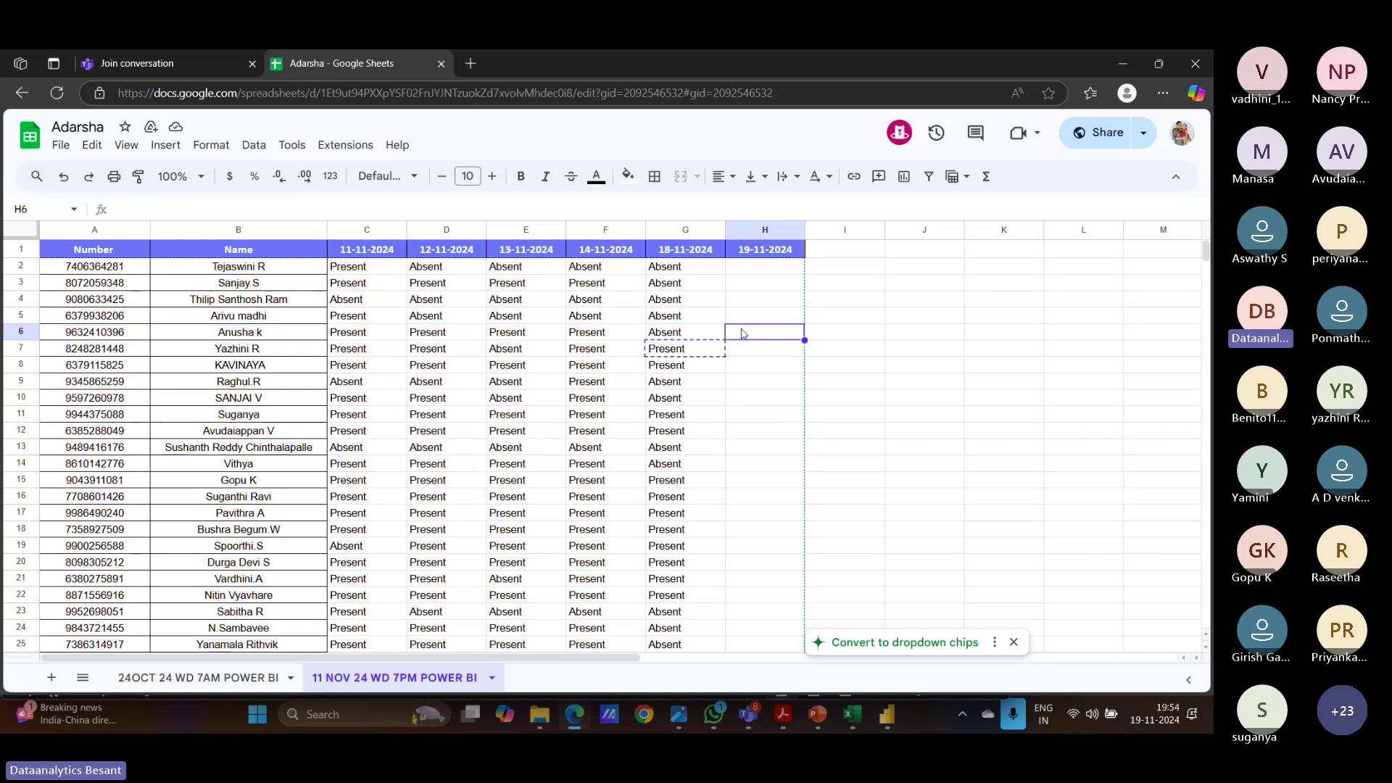
{"action": "left_click", "coordinate": [741, 351]}
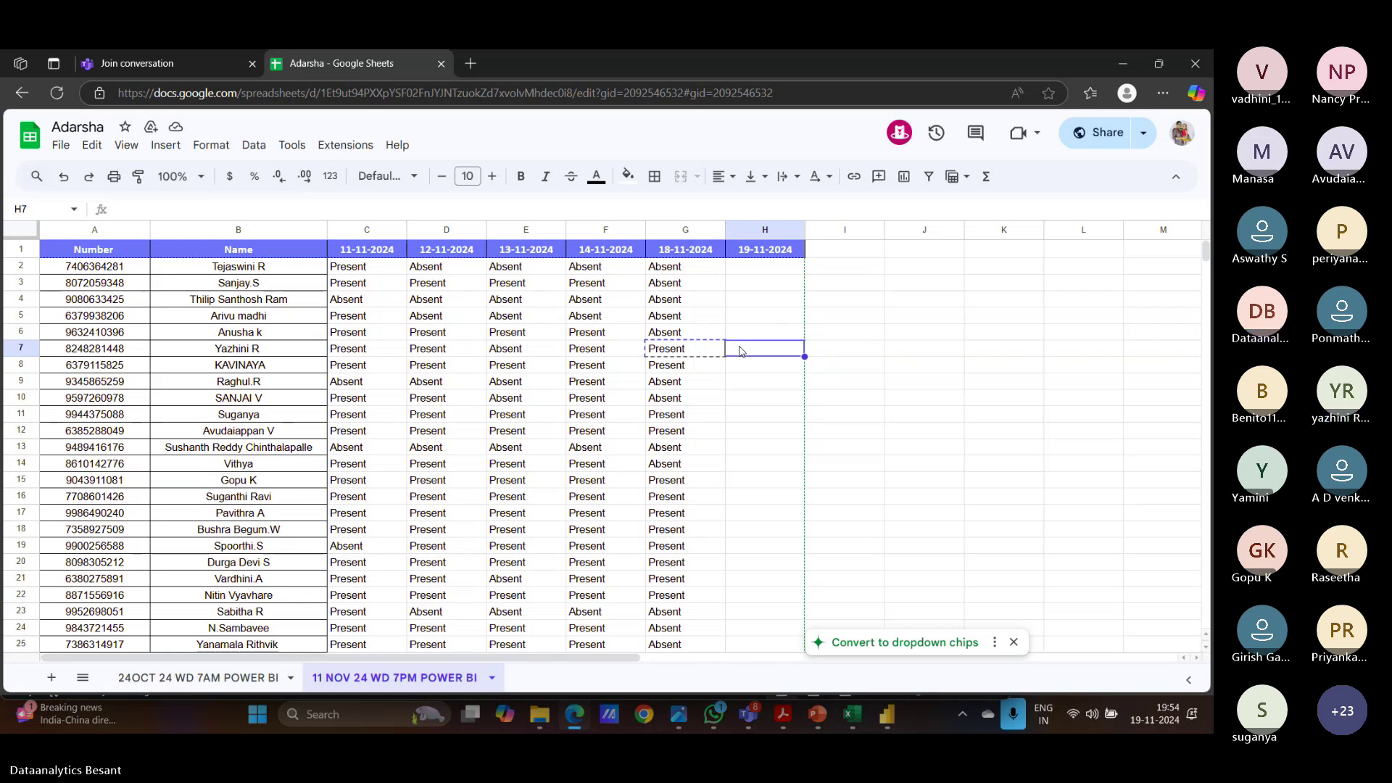
{"action": "key", "text": "ctrl+v"}
{"action": "left_click", "coordinate": [739, 367]}
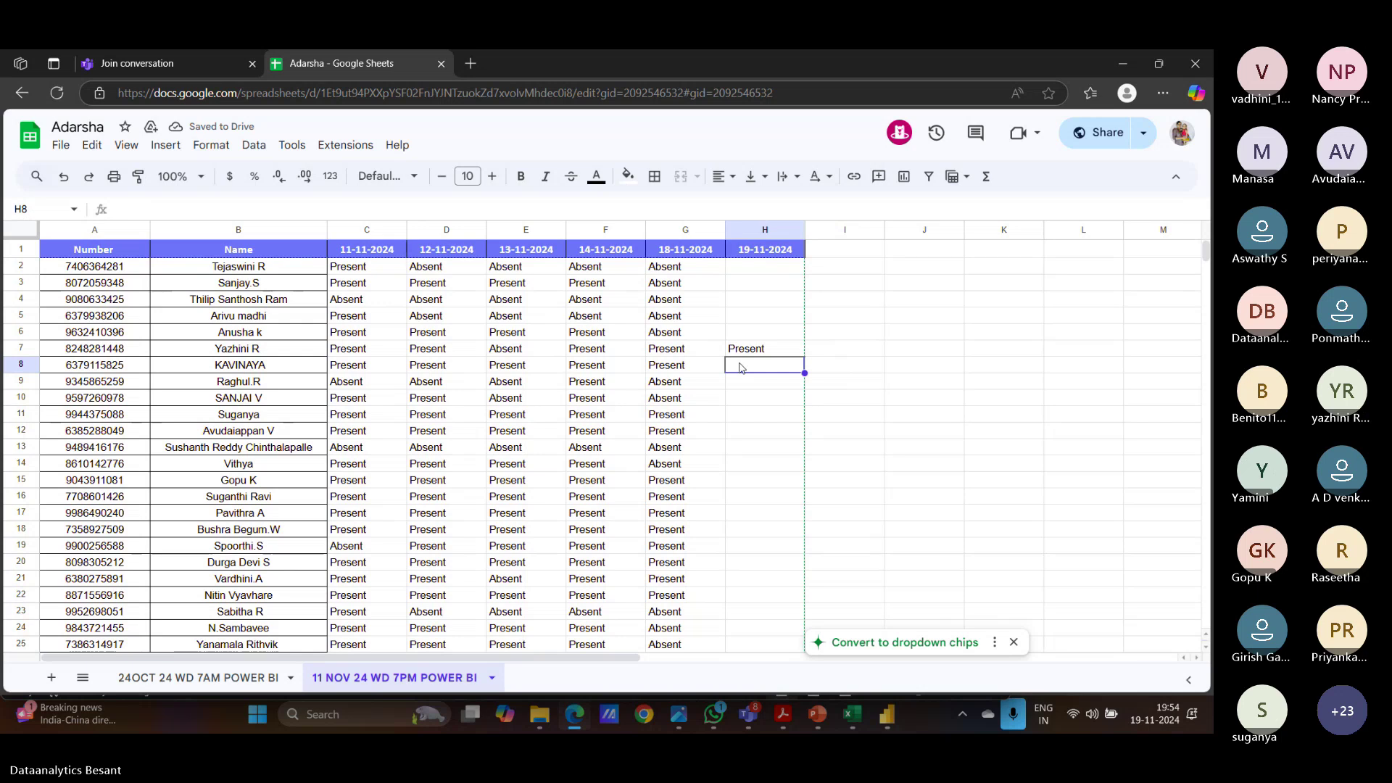
{"action": "key", "text": "ctrl+v"}
Step: Leave row 9 blank and mark row 10 as Present for both 18-11-2024 and 19-11-2024
{"action": "left_click", "coordinate": [745, 383]}
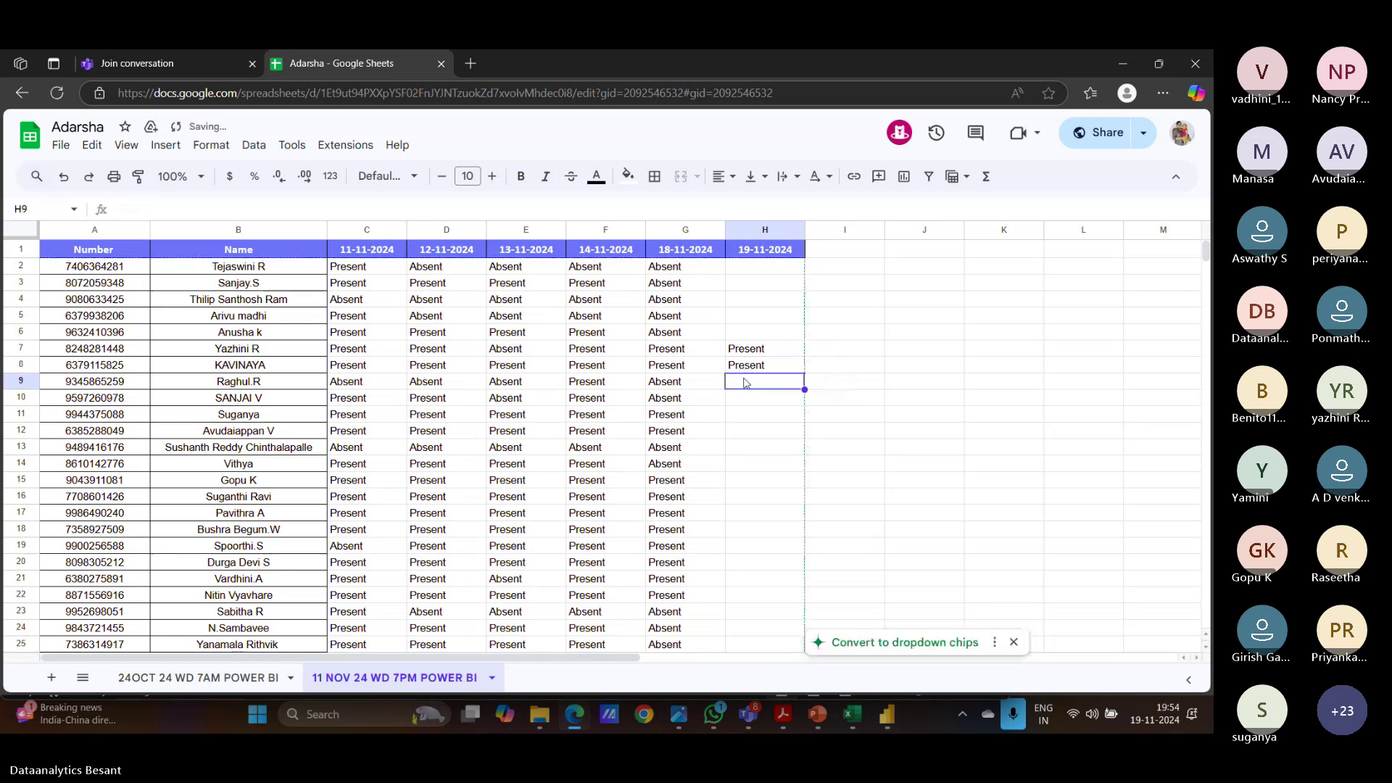
{"action": "left_click", "coordinate": [747, 403]}
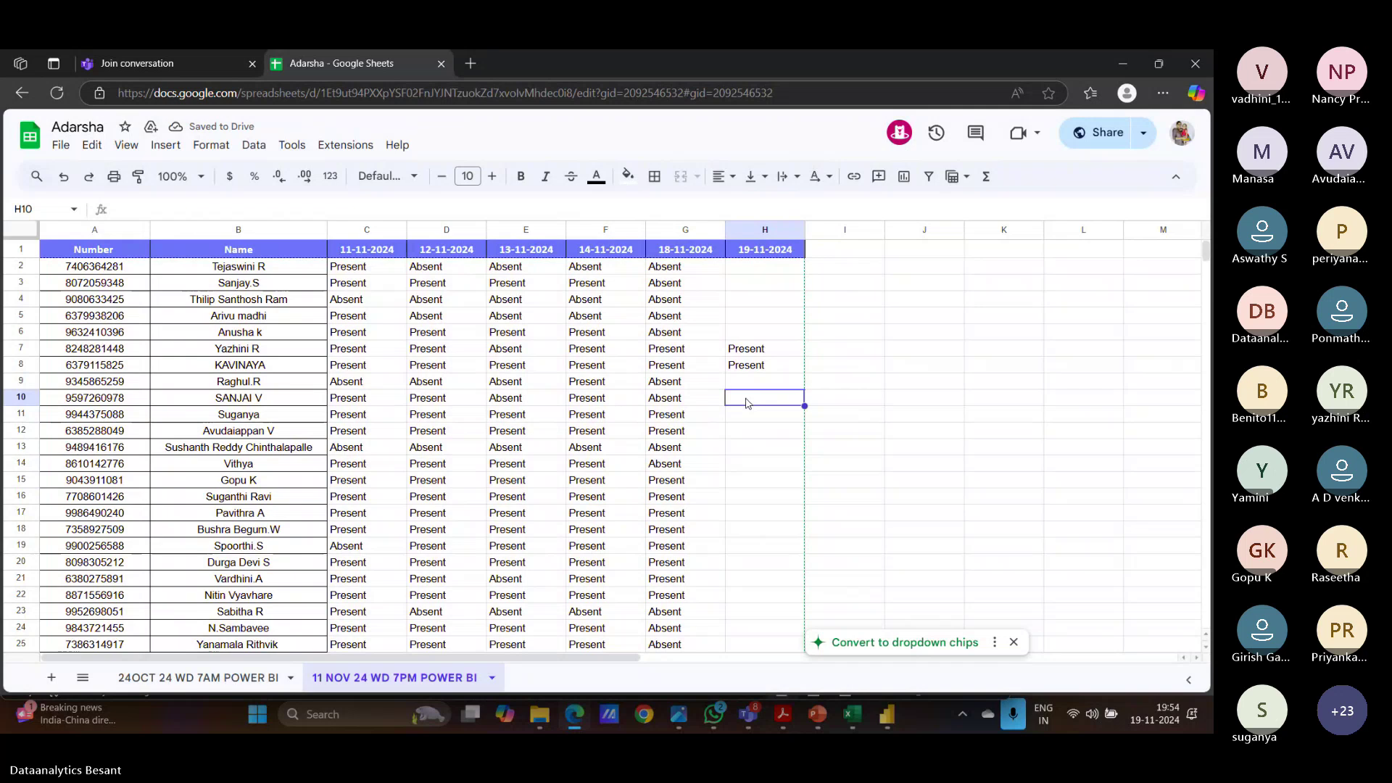
{"action": "left_click", "coordinate": [711, 402]}
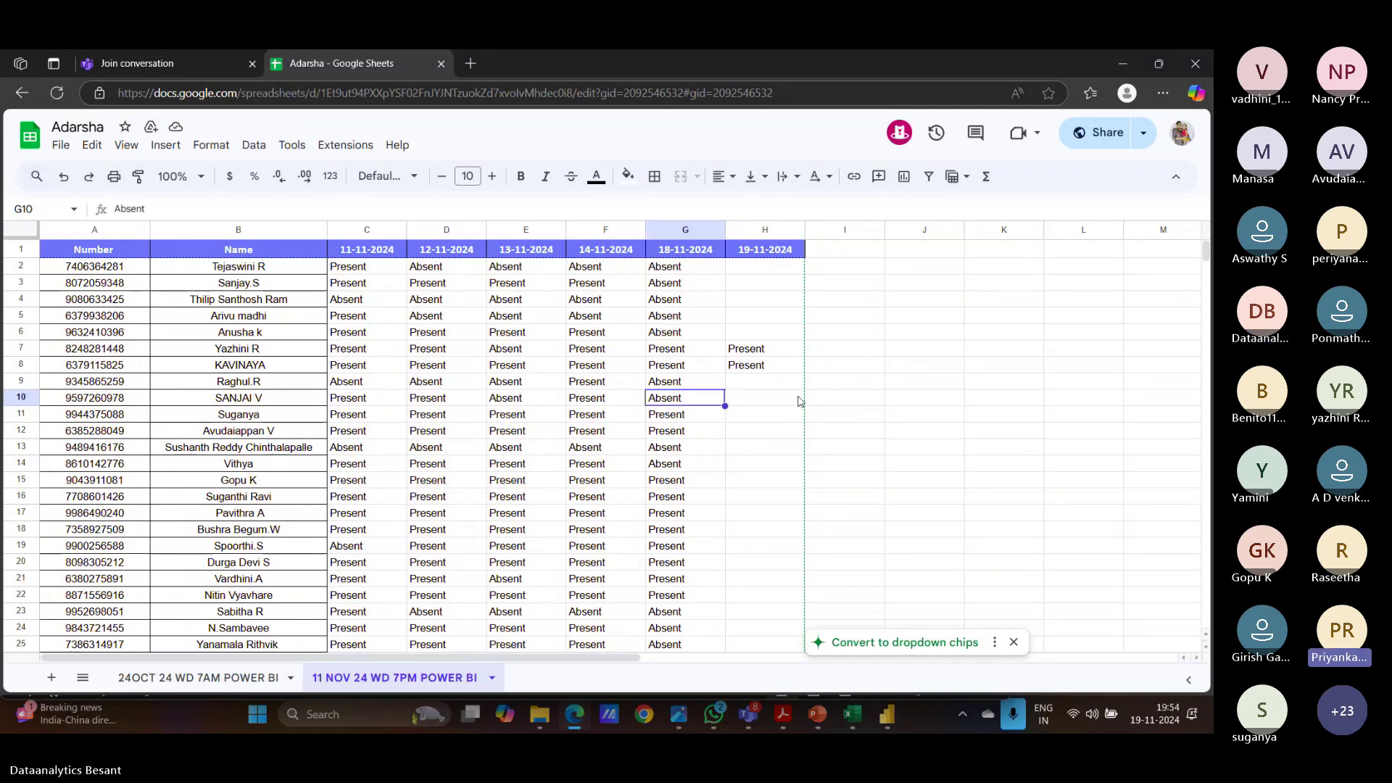
{"action": "left_click", "coordinate": [765, 406]}
{"action": "left_click_drag", "start_coordinate": [765, 406], "coordinate": [711, 397]}
{"action": "key", "text": "ctrl+v"}
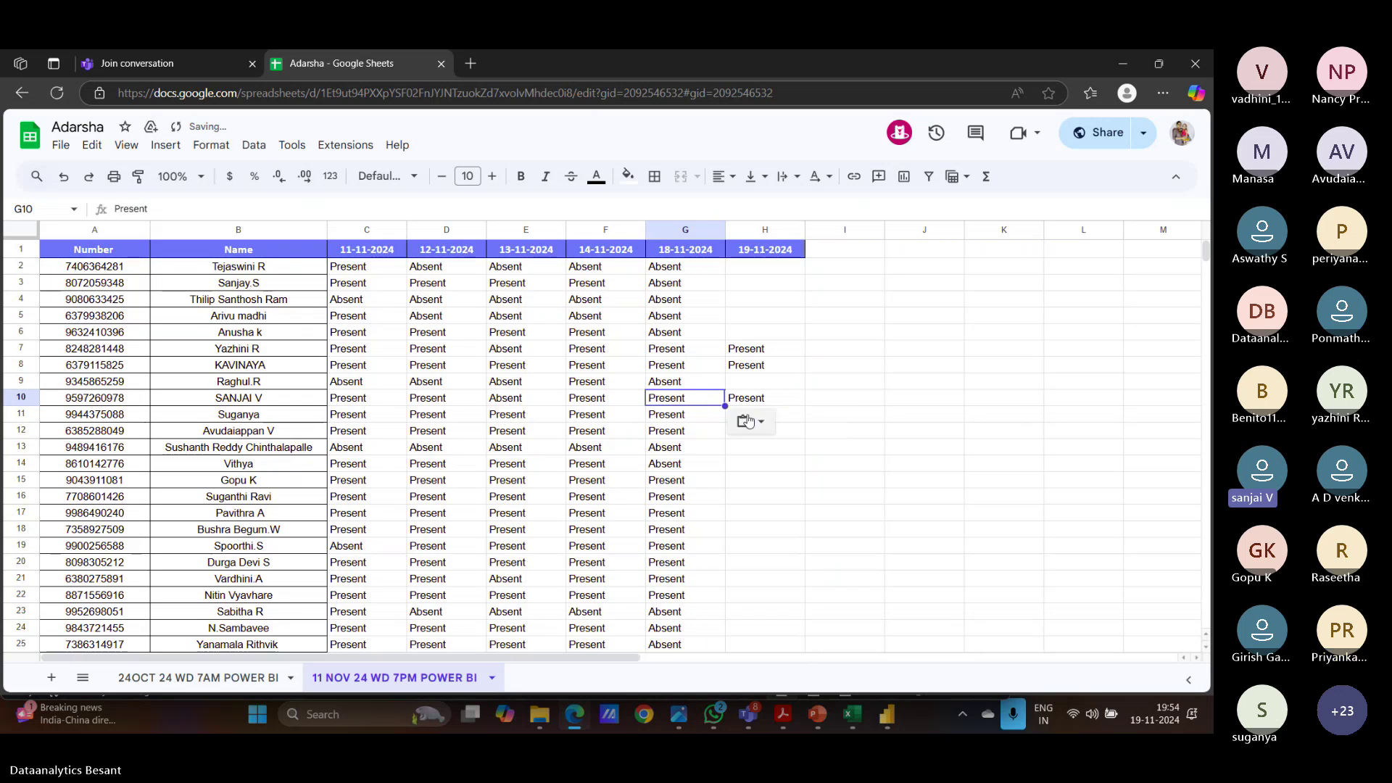
Step: Mark row 11 as Present in the 19-11-2024 column and move on past row 12 to cell H13
{"action": "left_click", "coordinate": [800, 417]}
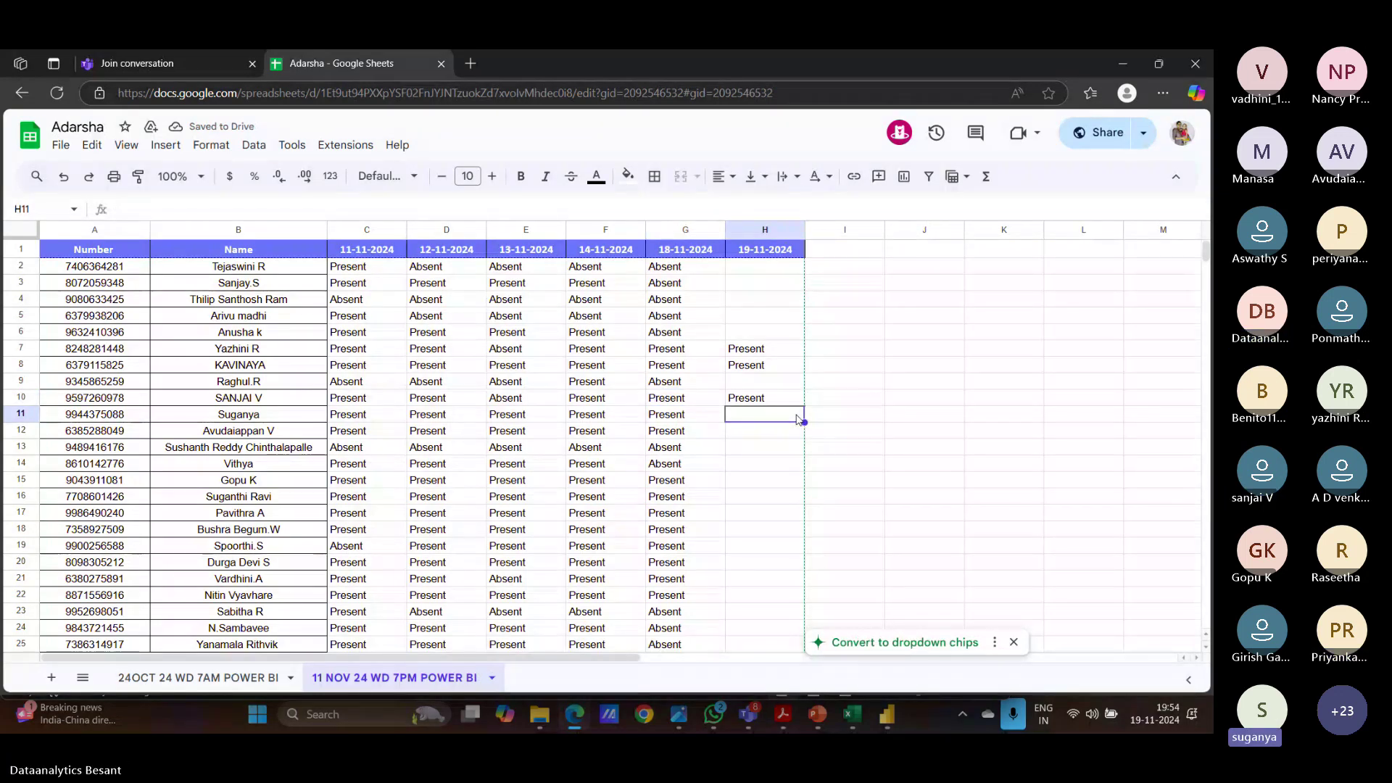
{"action": "key", "text": "ctrl+v"}
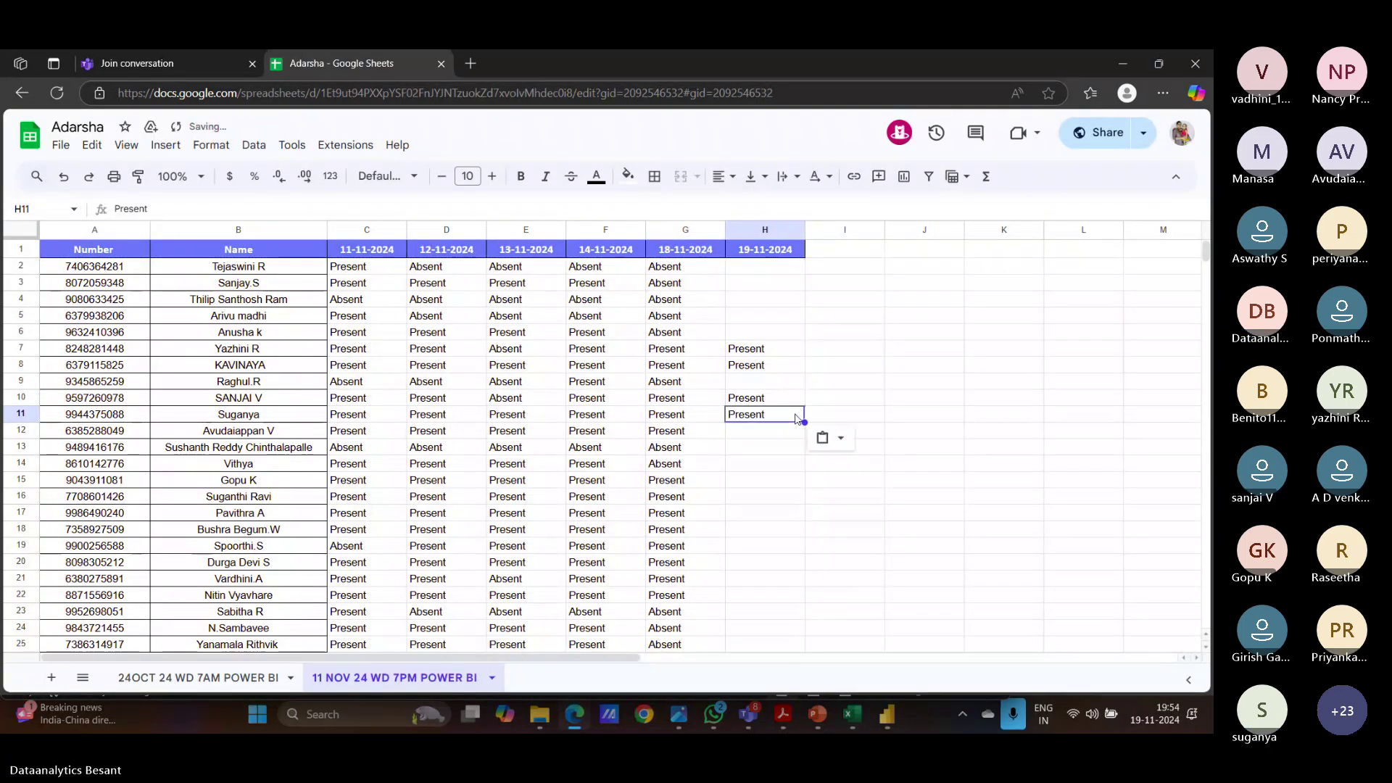
{"action": "left_click", "coordinate": [759, 437]}
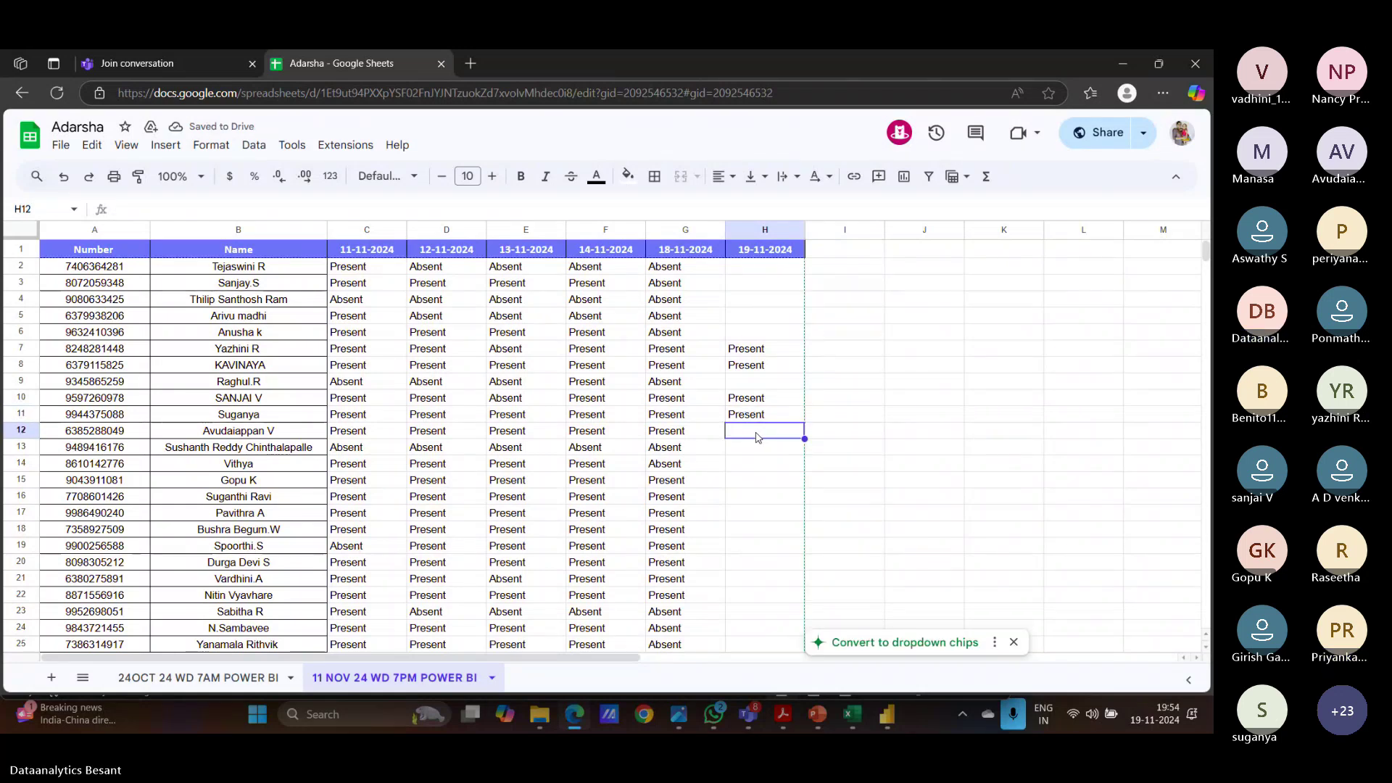
{"action": "left_click", "coordinate": [751, 449]}
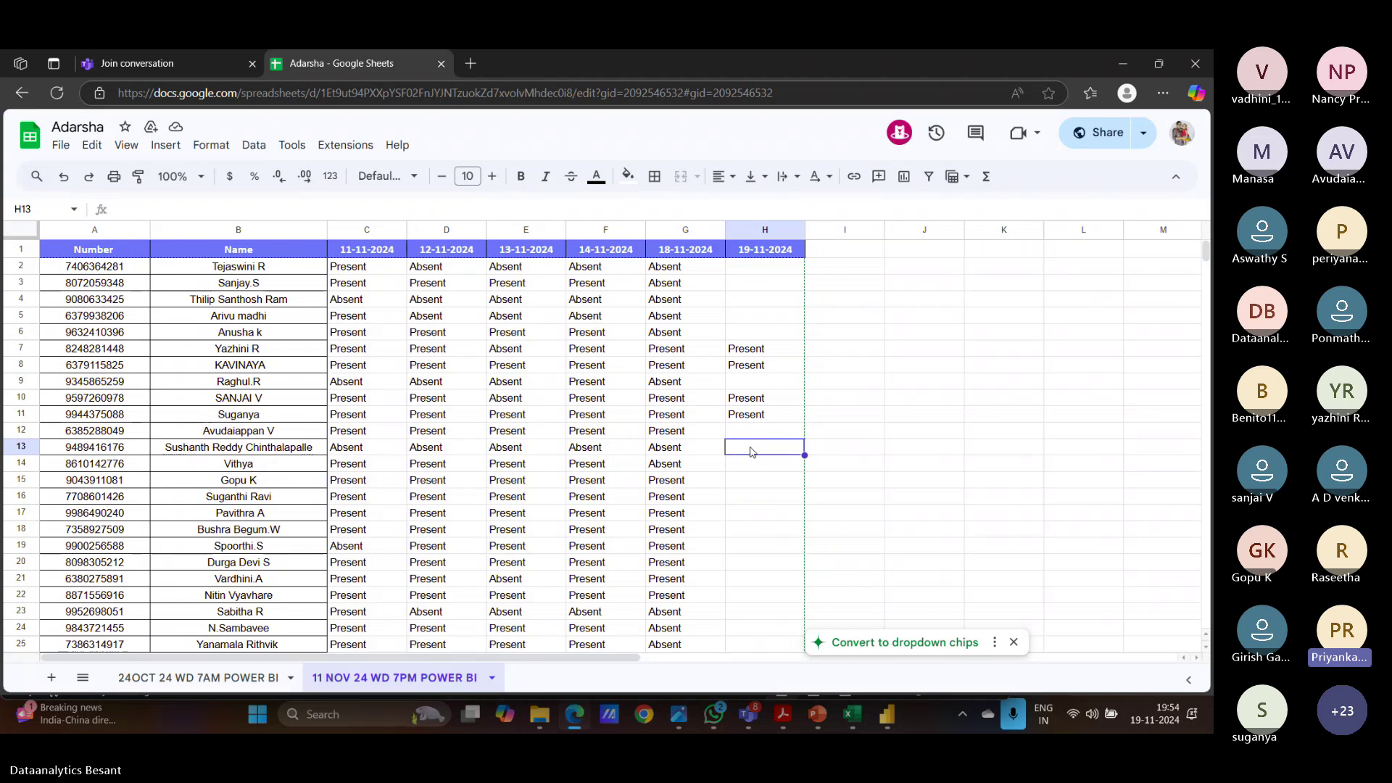
Step: Mark rows 13, 15 and 16 as Present in the 19-11-2024 column, leaving row 14 blank
{"action": "key", "text": "ctrl+v"}
{"action": "left_click", "coordinate": [750, 468]}
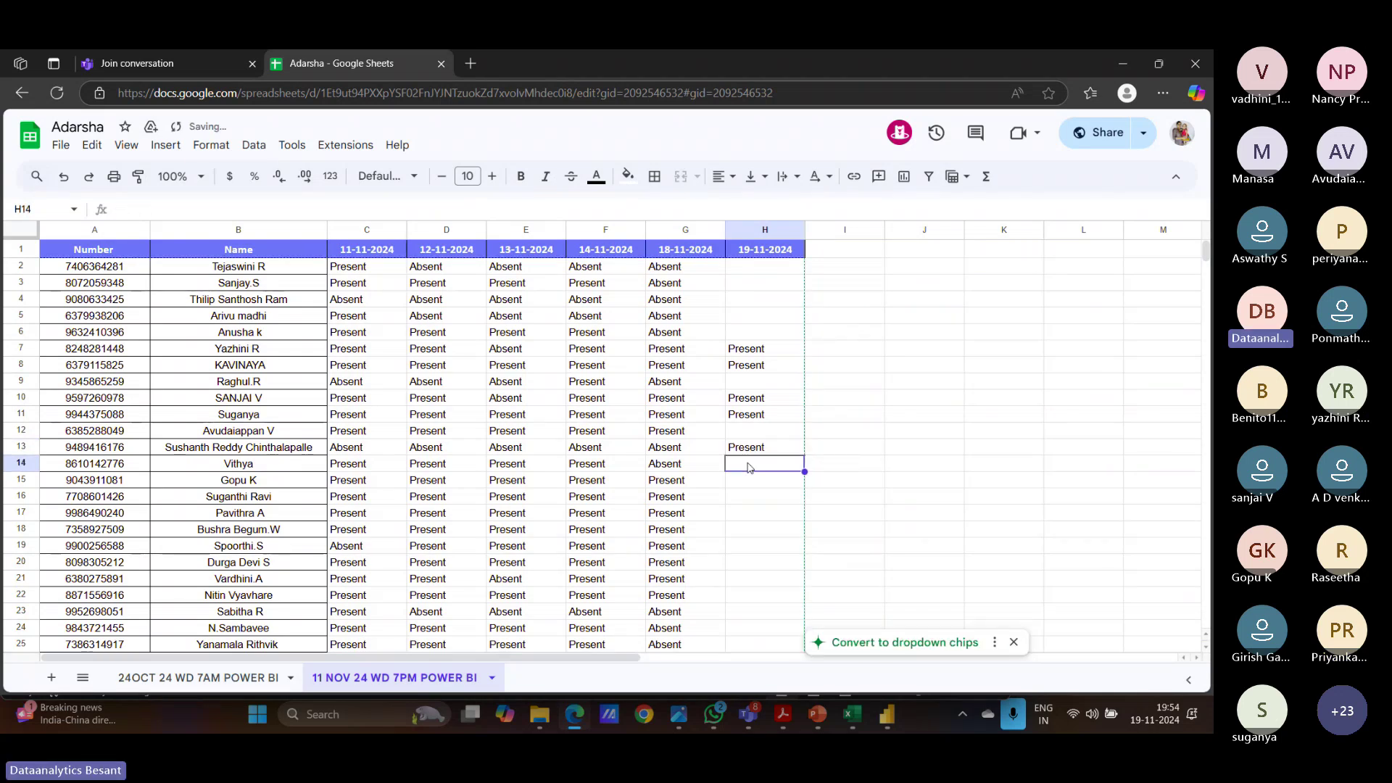
{"action": "left_click", "coordinate": [750, 487]}
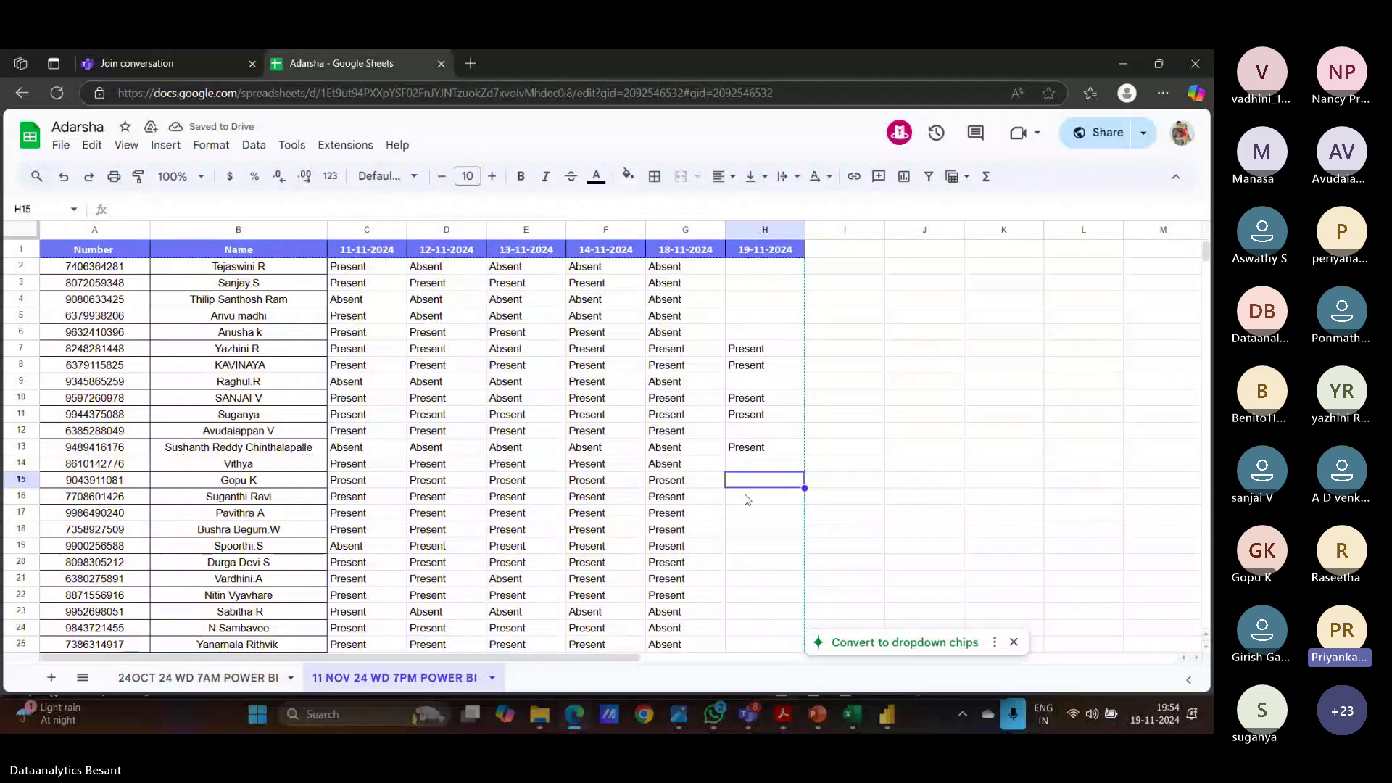
{"action": "left_click", "coordinate": [746, 503]}
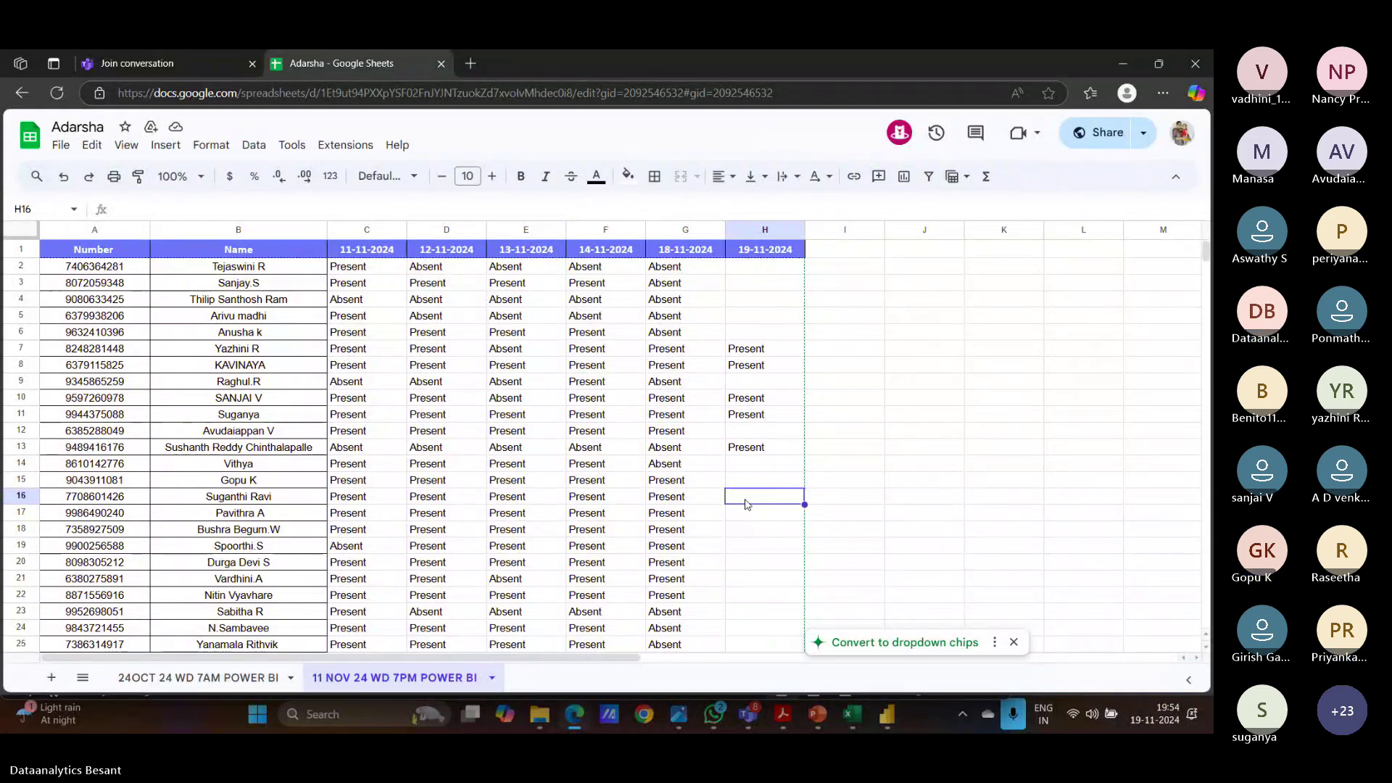
{"action": "left_click", "coordinate": [747, 488]}
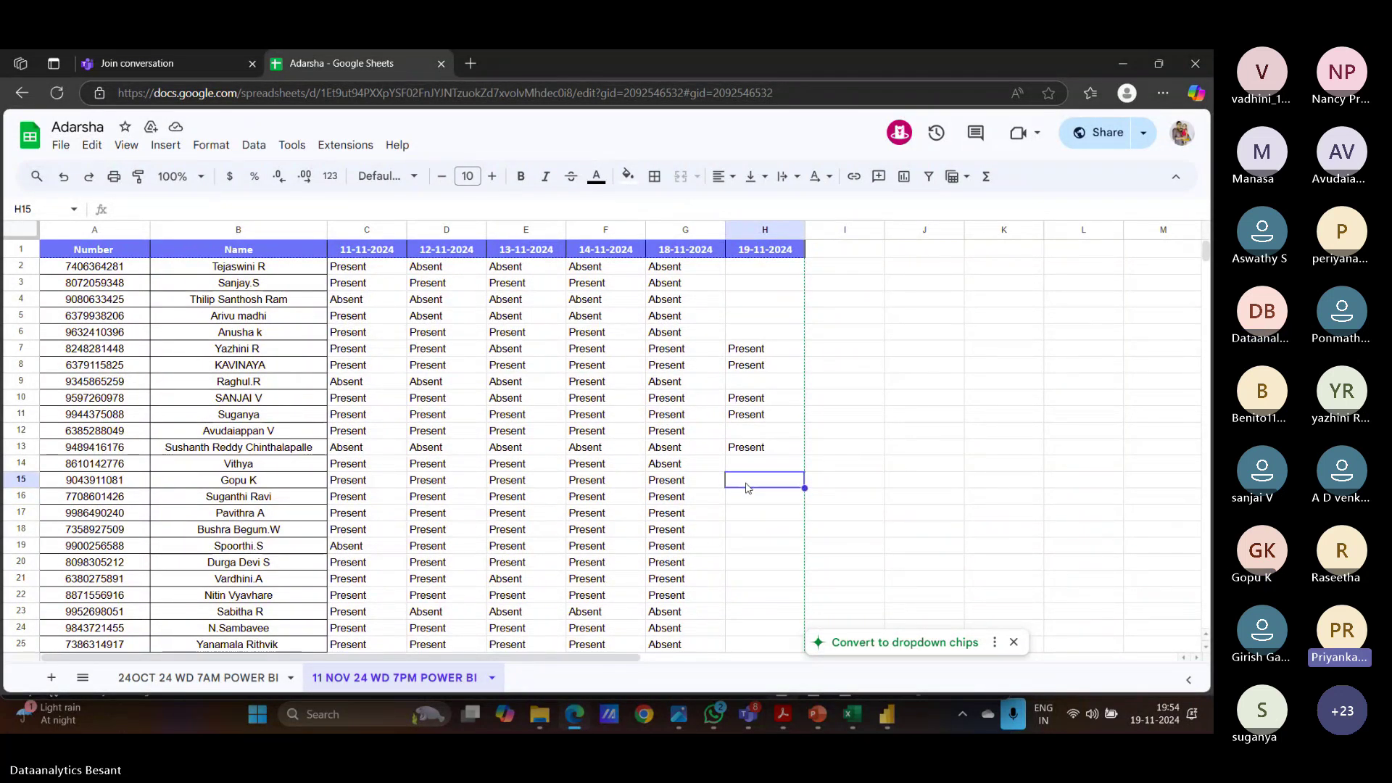
{"action": "key", "text": "ctrl+v"}
{"action": "left_click", "coordinate": [750, 496]}
{"action": "key", "text": "ctrl+v"}
Step: Mark rows 17 and 18 as Present in the 19-11-2024 column
{"action": "left_click", "coordinate": [753, 516]}
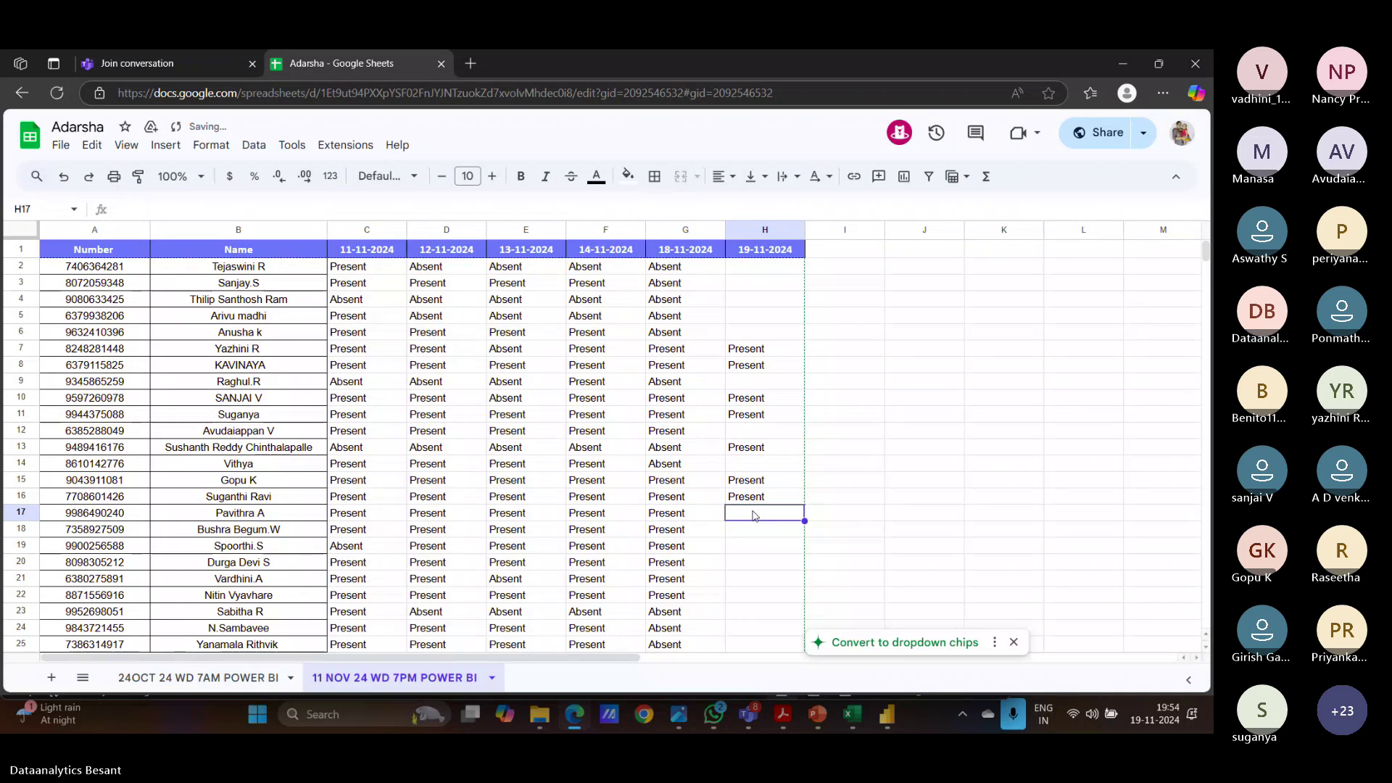
{"action": "key", "text": "ctrl+v"}
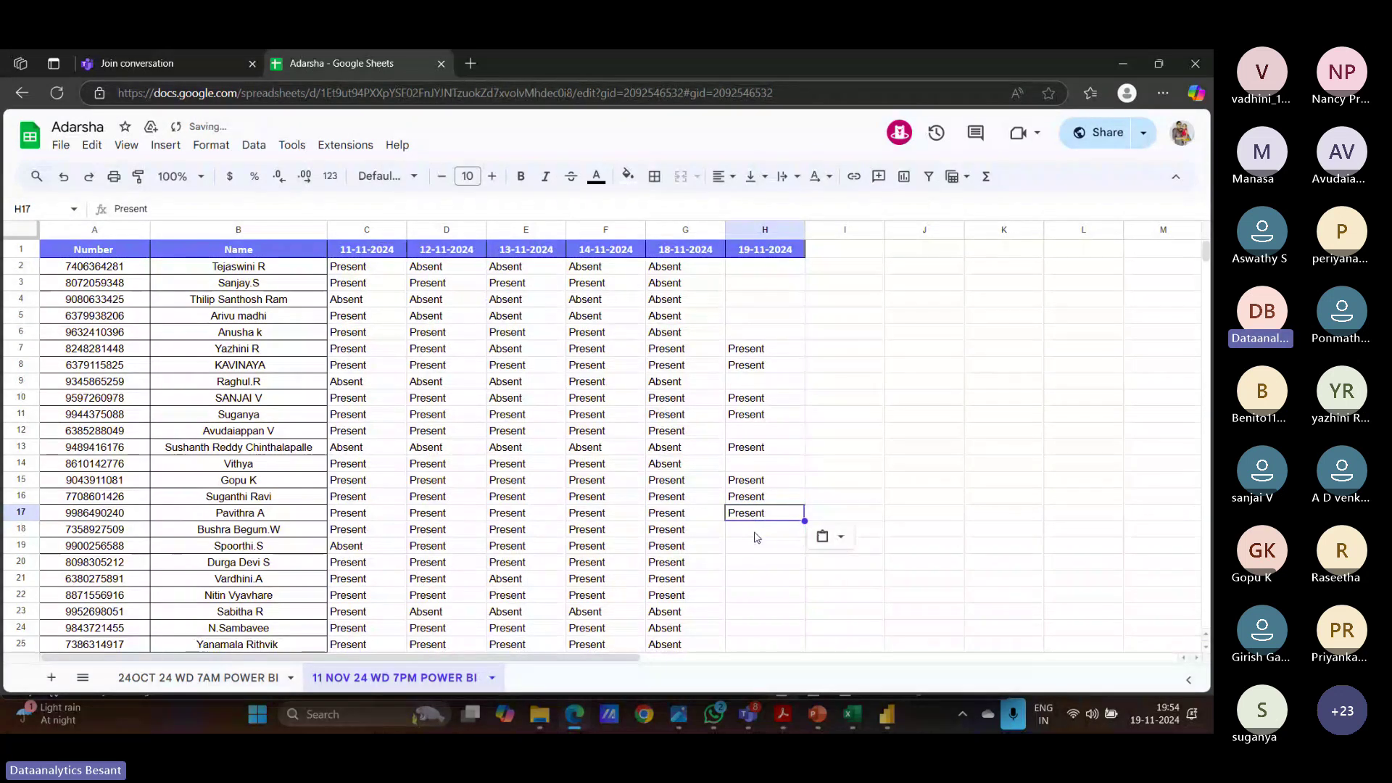
{"action": "left_click", "coordinate": [756, 538]}
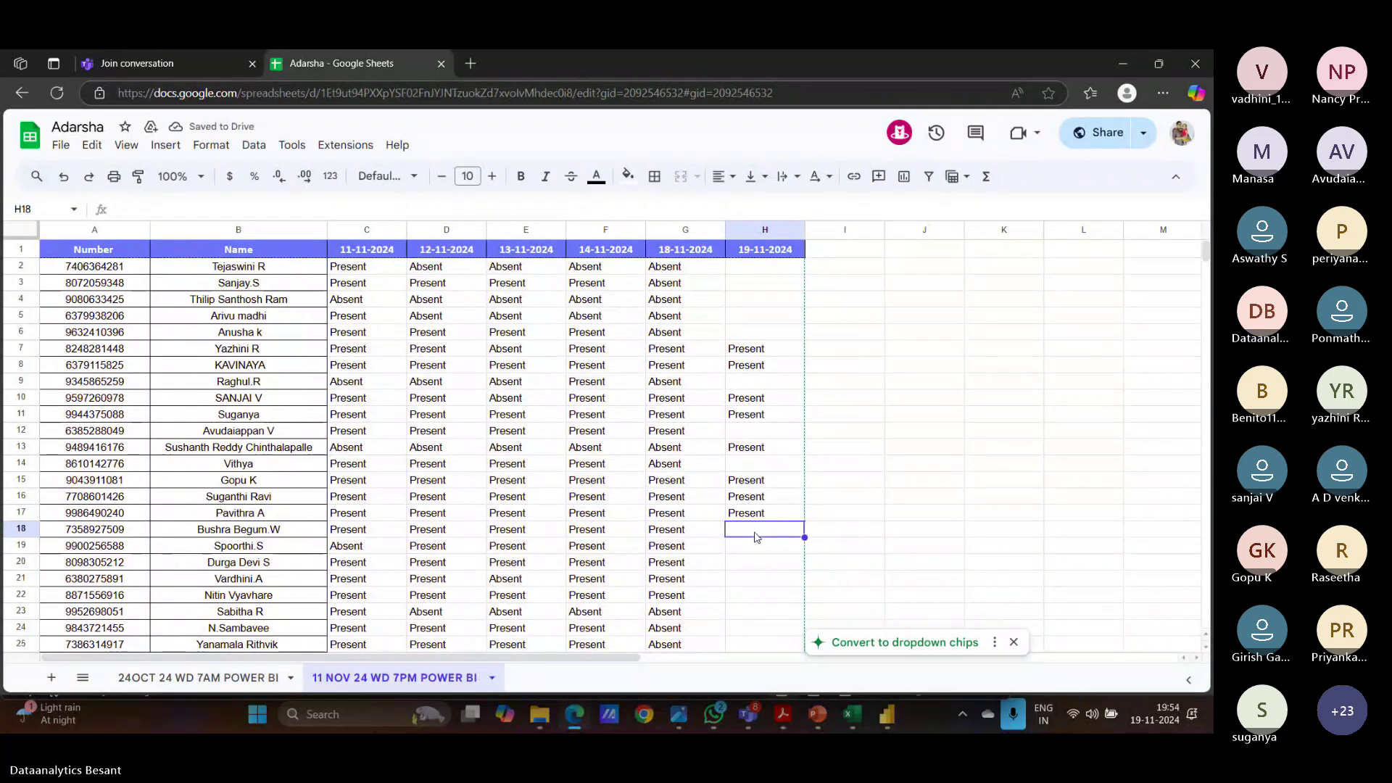
{"action": "key", "text": "ctrl+v"}
Step: Leave row 19 blank and mark rows 20 and 21 as Present in the 19-11-2024 column
{"action": "left_click", "coordinate": [749, 551]}
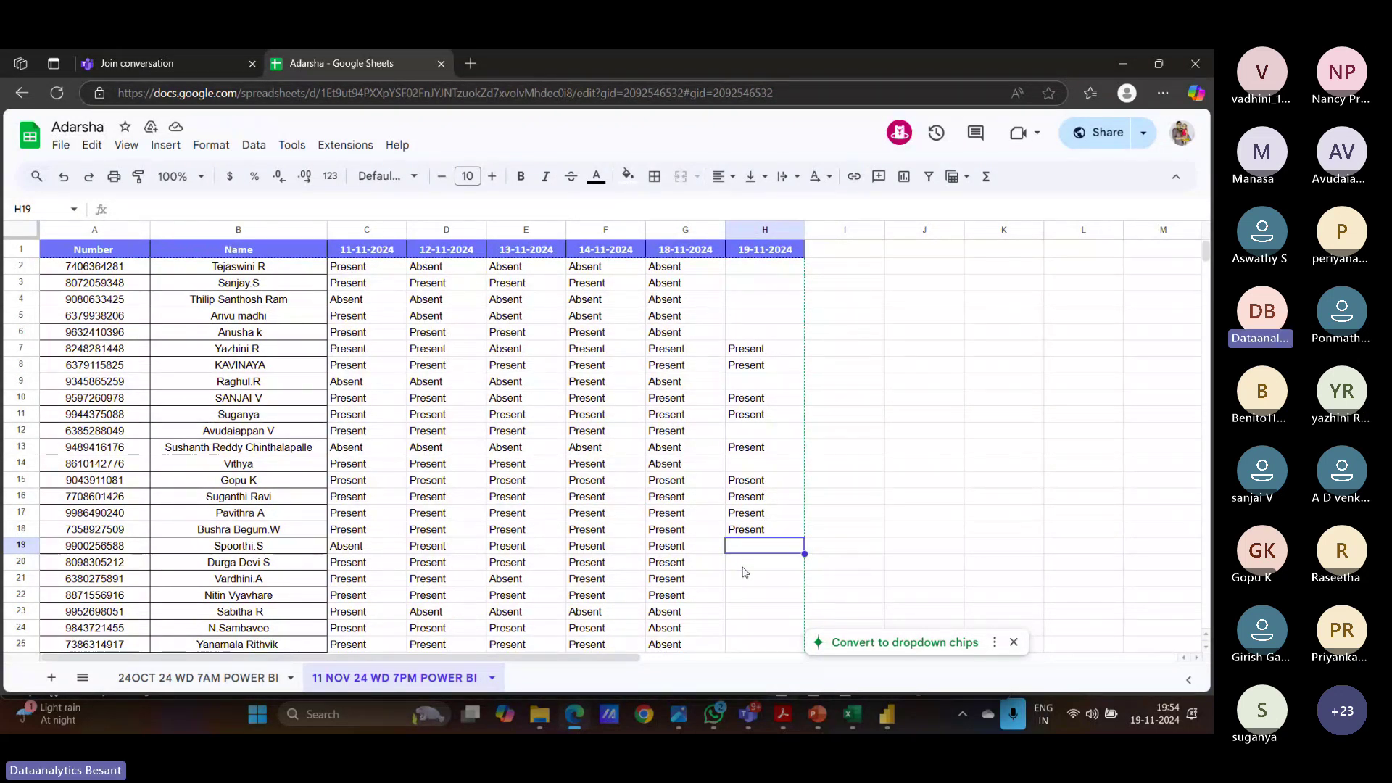
{"action": "left_click", "coordinate": [743, 570]}
{"action": "scroll", "coordinate": [743, 570], "scroll_direction": "down", "scroll_amount": 1}
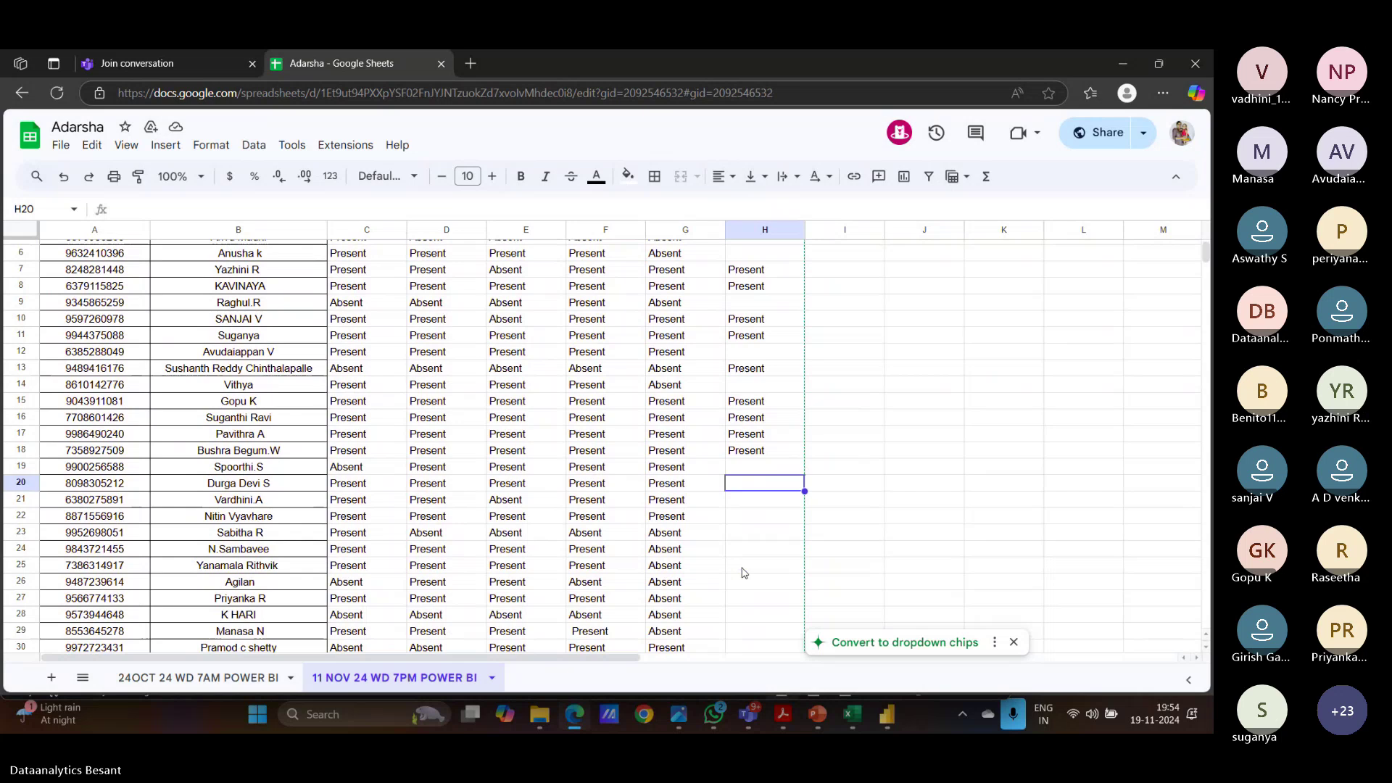
{"action": "scroll", "coordinate": [743, 572], "scroll_direction": "down", "scroll_amount": 2}
{"action": "type", "text": "Present"}
{"action": "key", "text": "Return"}
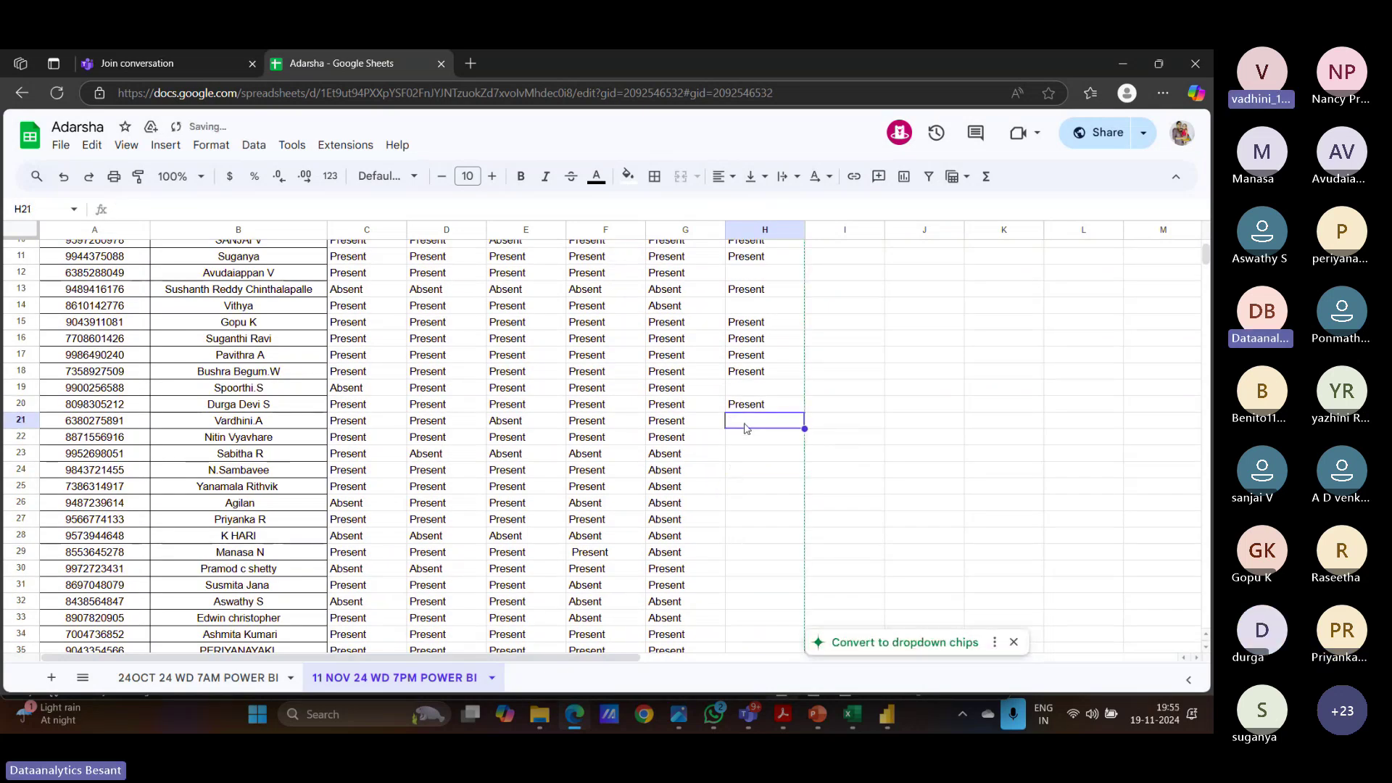
{"action": "type", "text": "Present"}
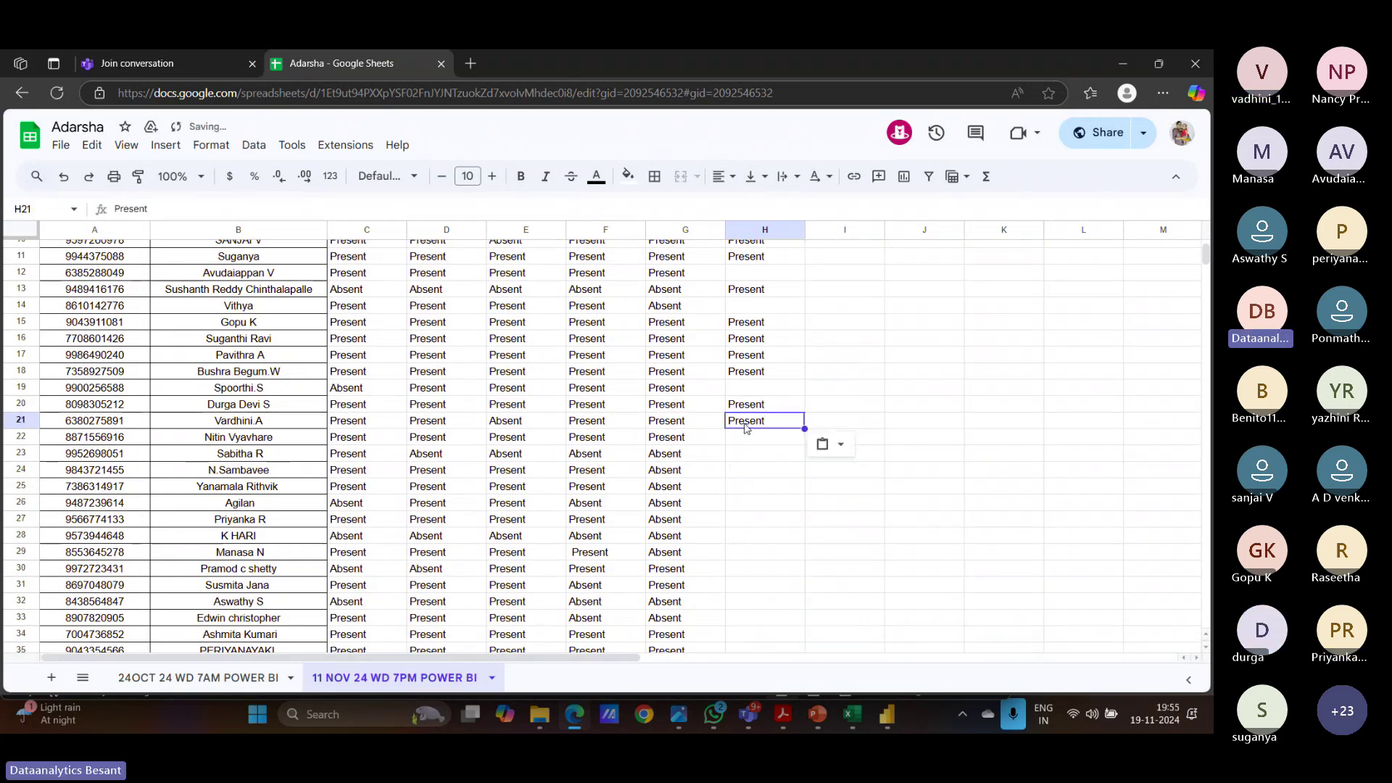
{"action": "key", "text": "Return"}
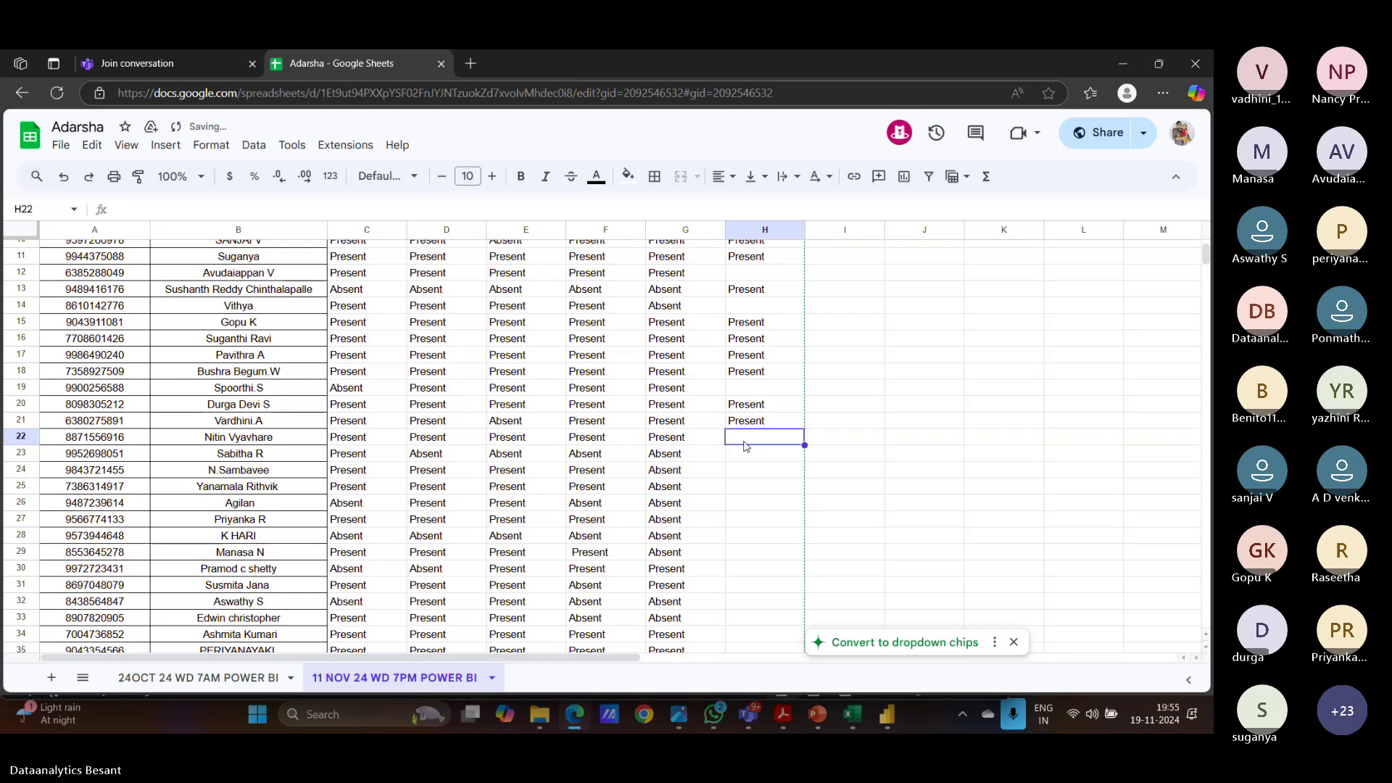
Step: Leave rows 22 to 24 blank, enter Present in H26 and H25, and clear H26 again
{"action": "left_click", "coordinate": [747, 462]}
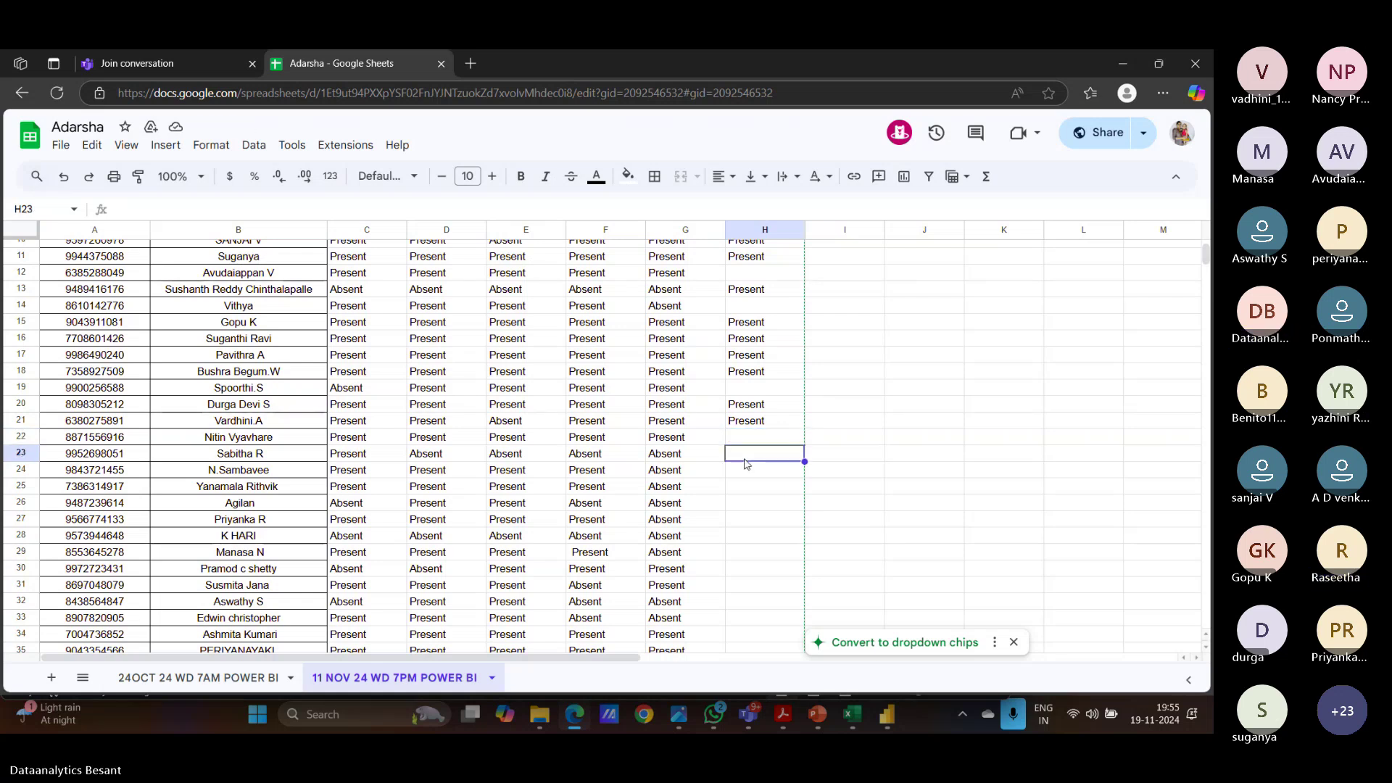
{"action": "left_click", "coordinate": [747, 478]}
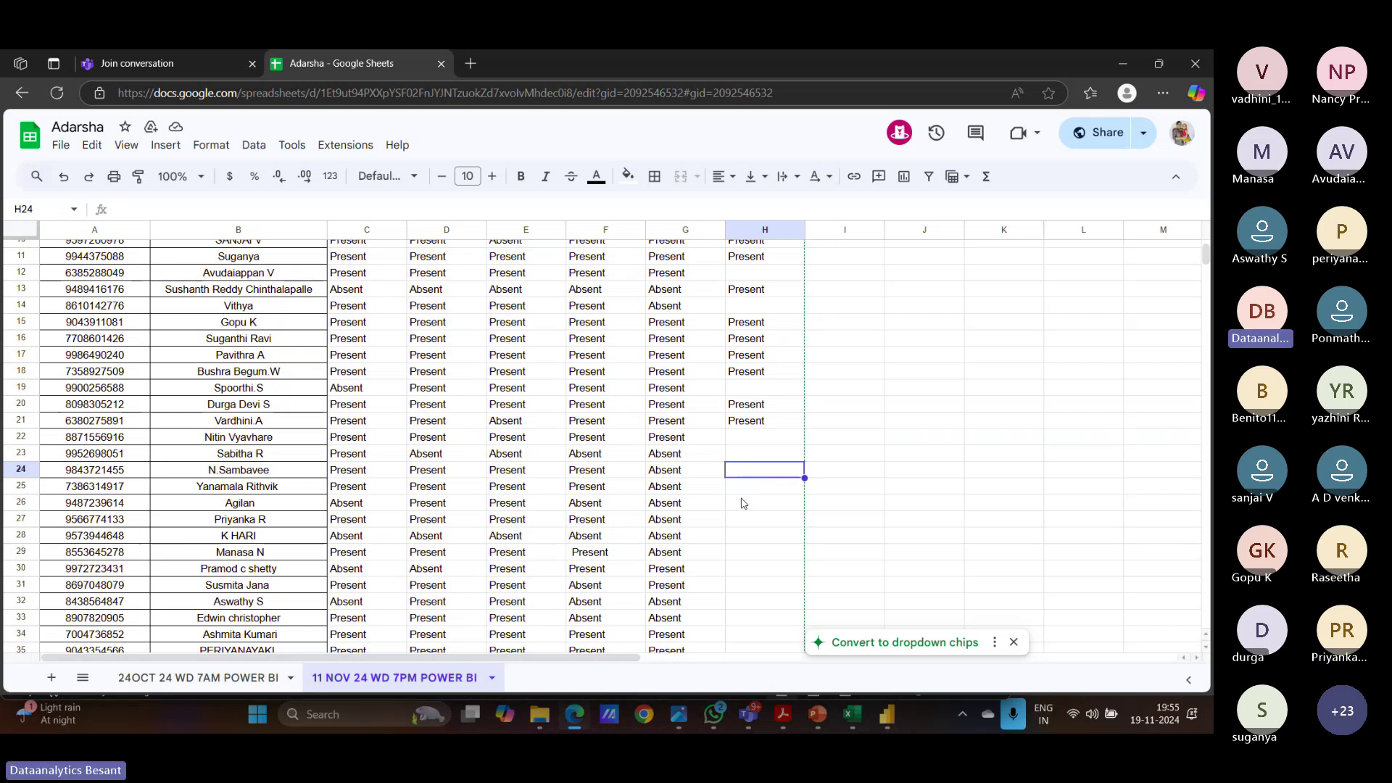
{"action": "left_click", "coordinate": [743, 503]}
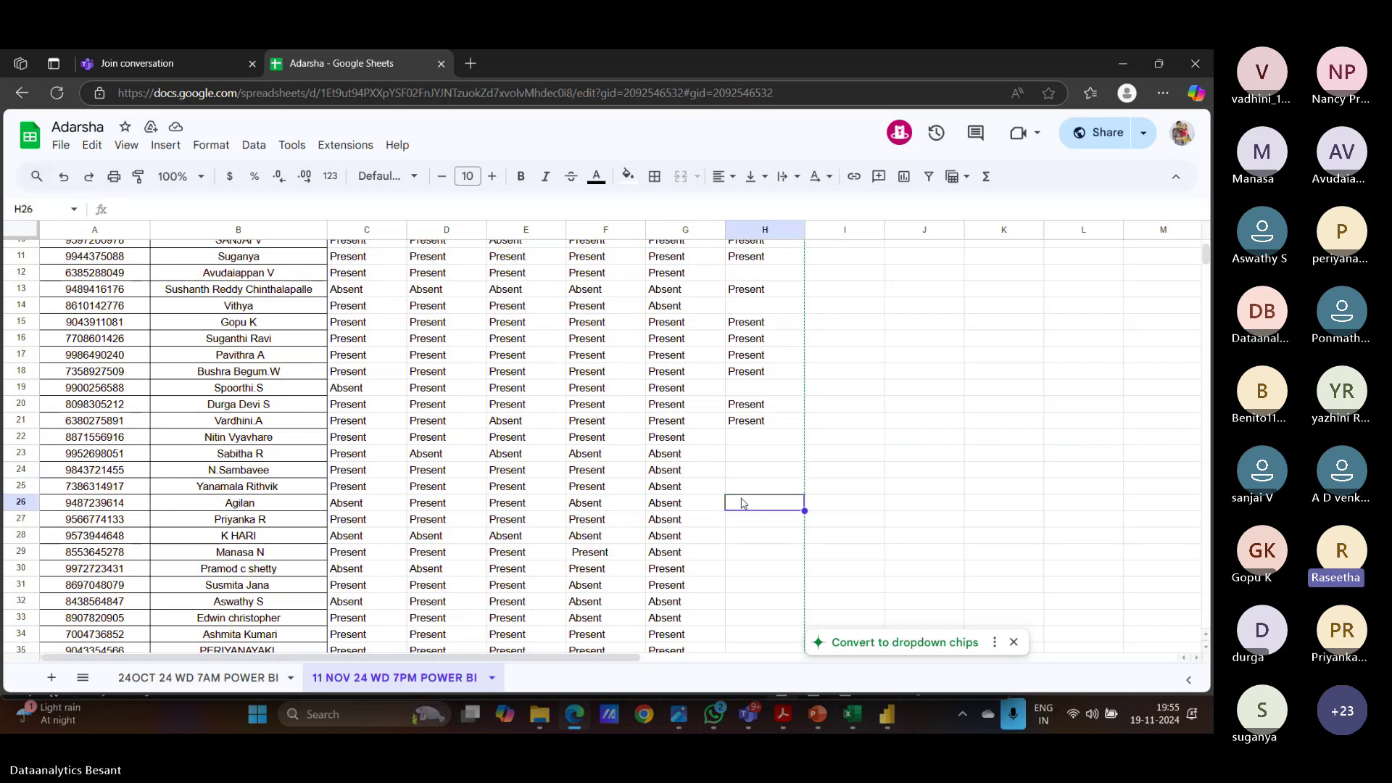
{"action": "type", "text": "Present"}
{"action": "left_click", "coordinate": [743, 516]}
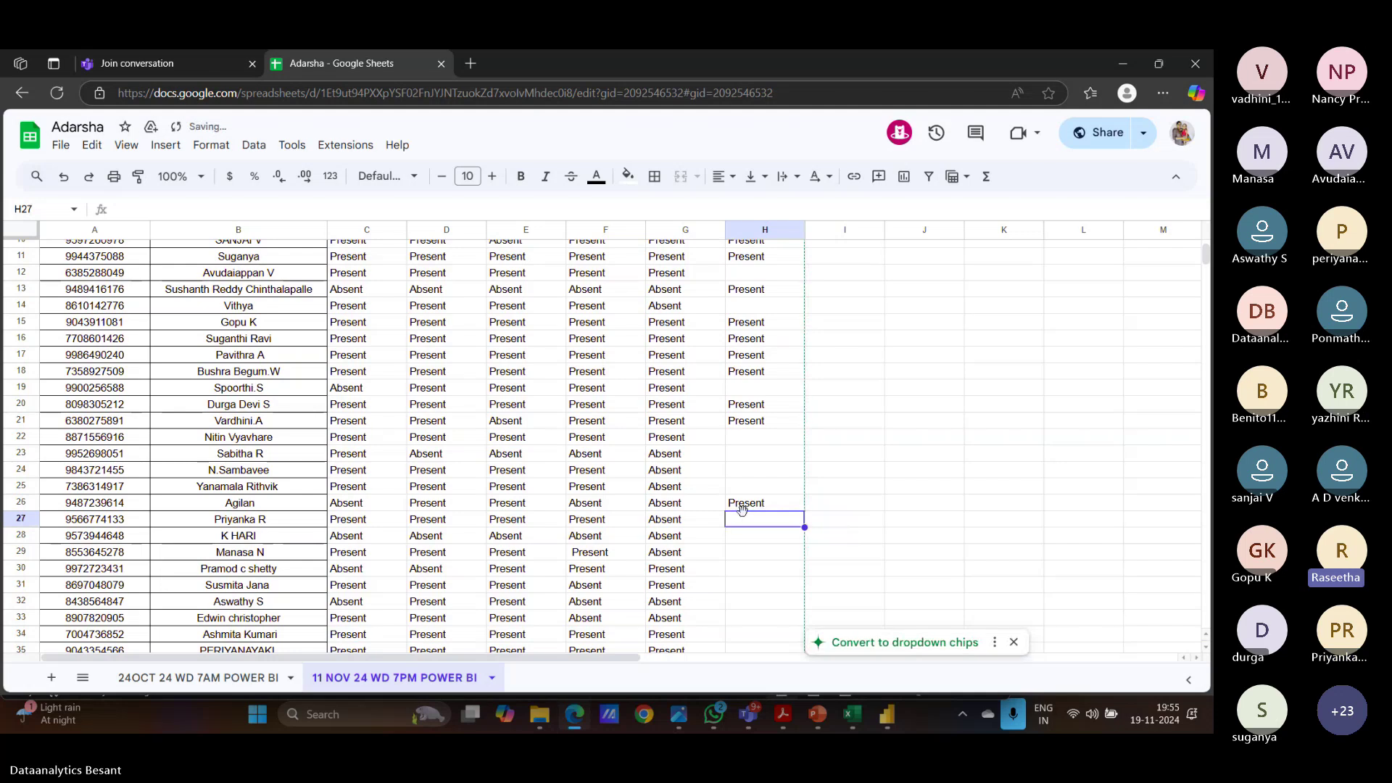
{"action": "key", "text": "Up"}
{"action": "key", "text": "Up"}
{"action": "type", "text": "Present"}
{"action": "left_click", "coordinate": [744, 504]}
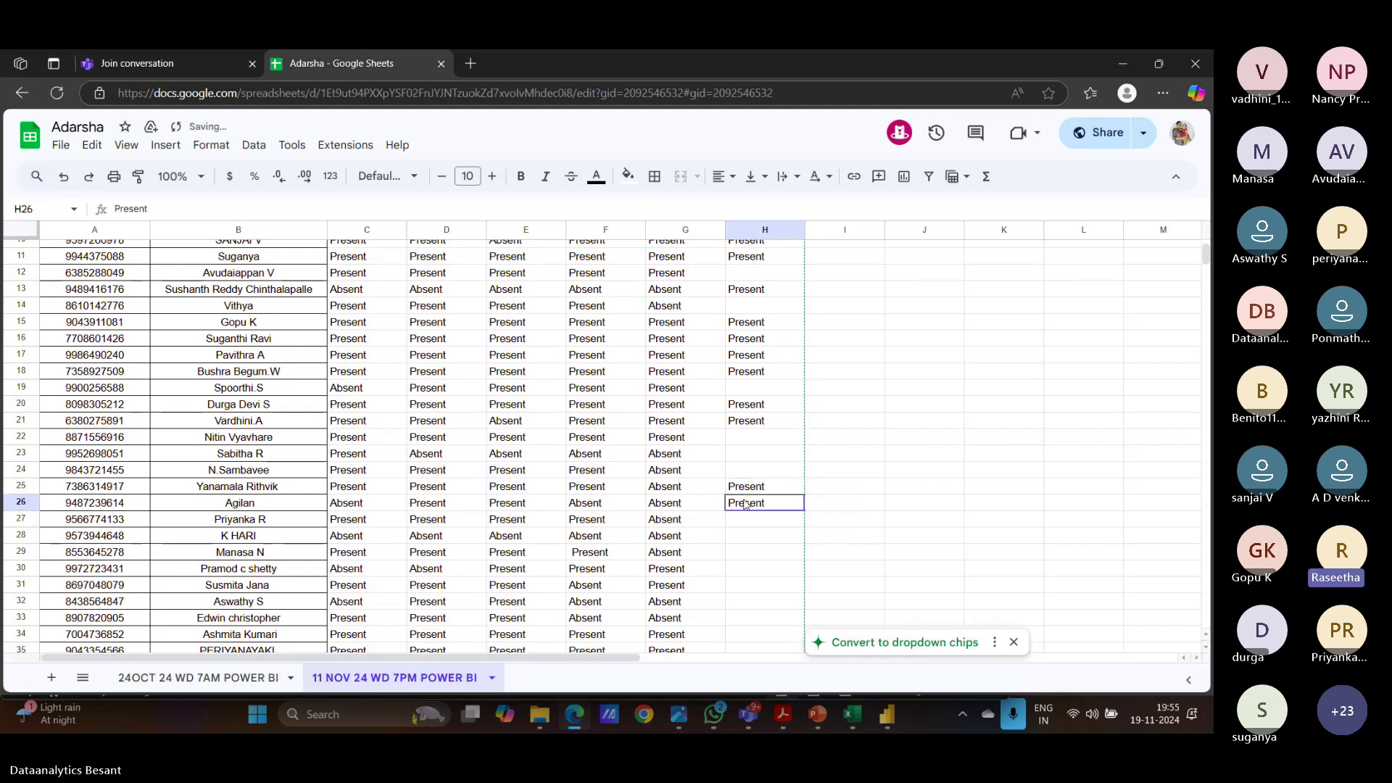
{"action": "key", "text": "Delete"}
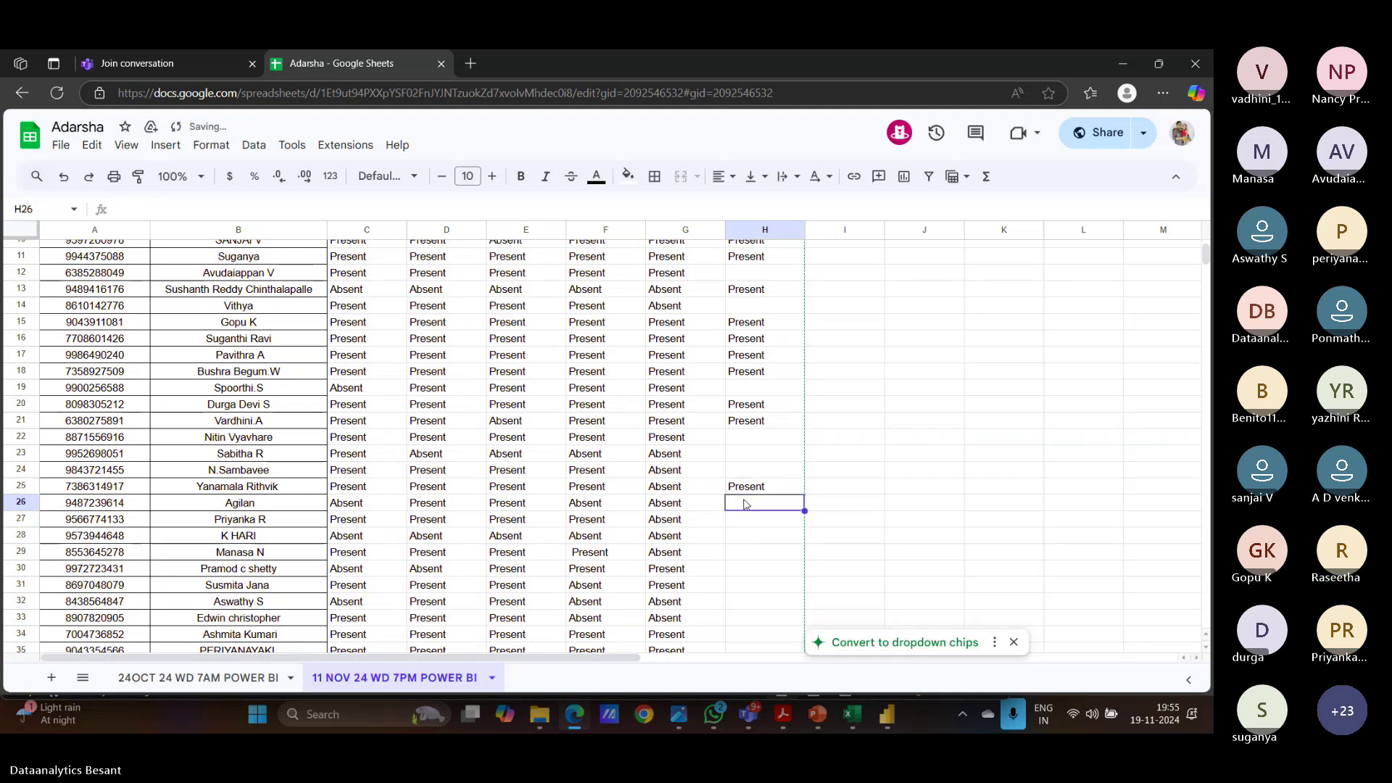
Step: Mark rows 27 and 31 as Present in the 19-11-2024 column, leaving rows 28 to 30 blank
{"action": "left_click", "coordinate": [745, 527]}
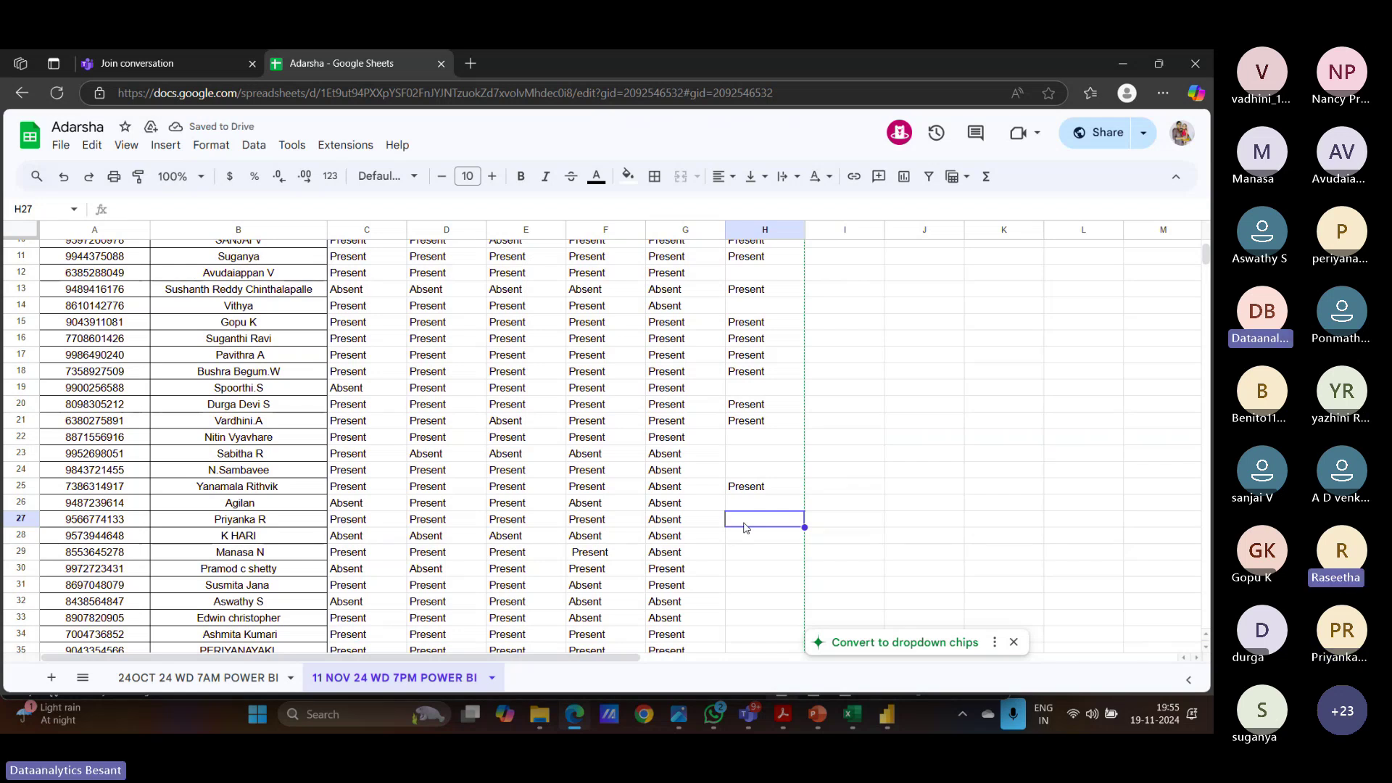
{"action": "type", "text": "Present"}
{"action": "key", "text": "Return"}
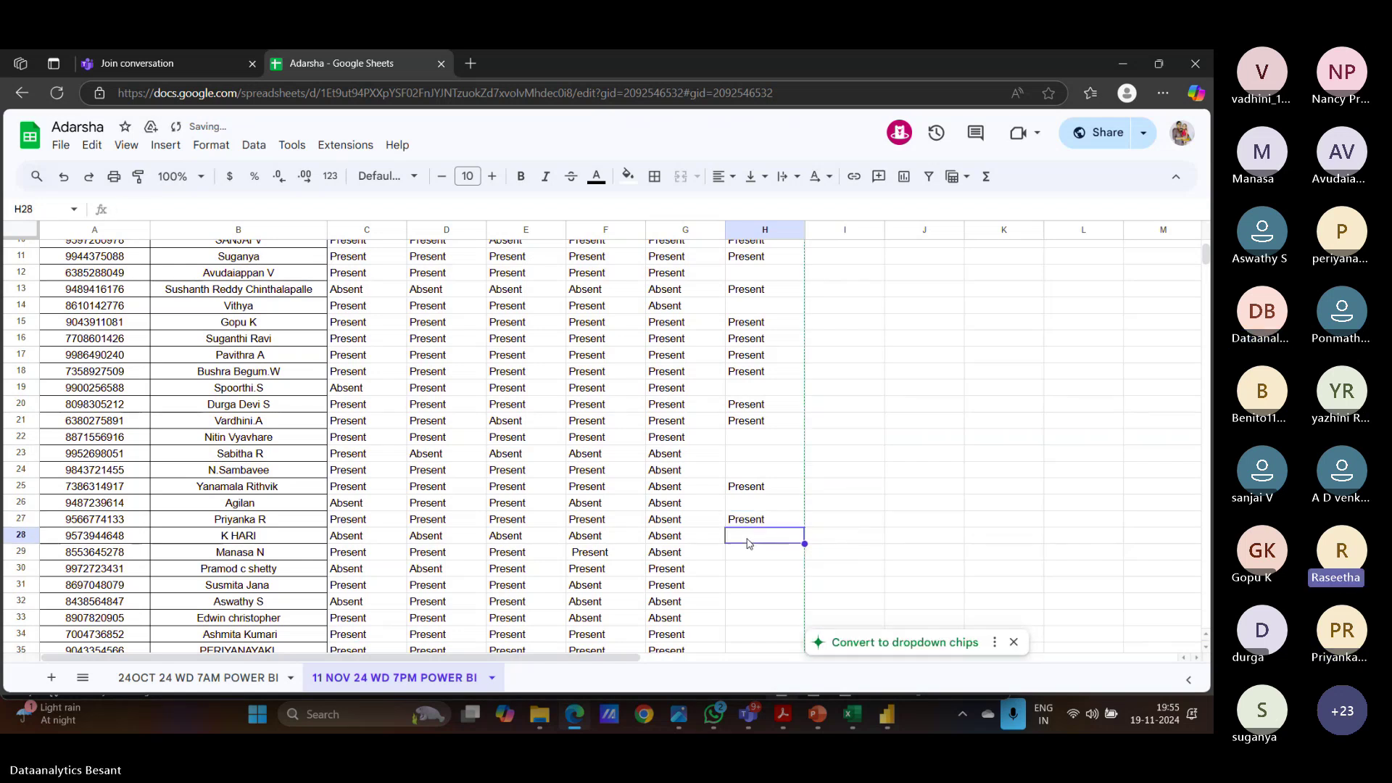
{"action": "left_click", "coordinate": [744, 546]}
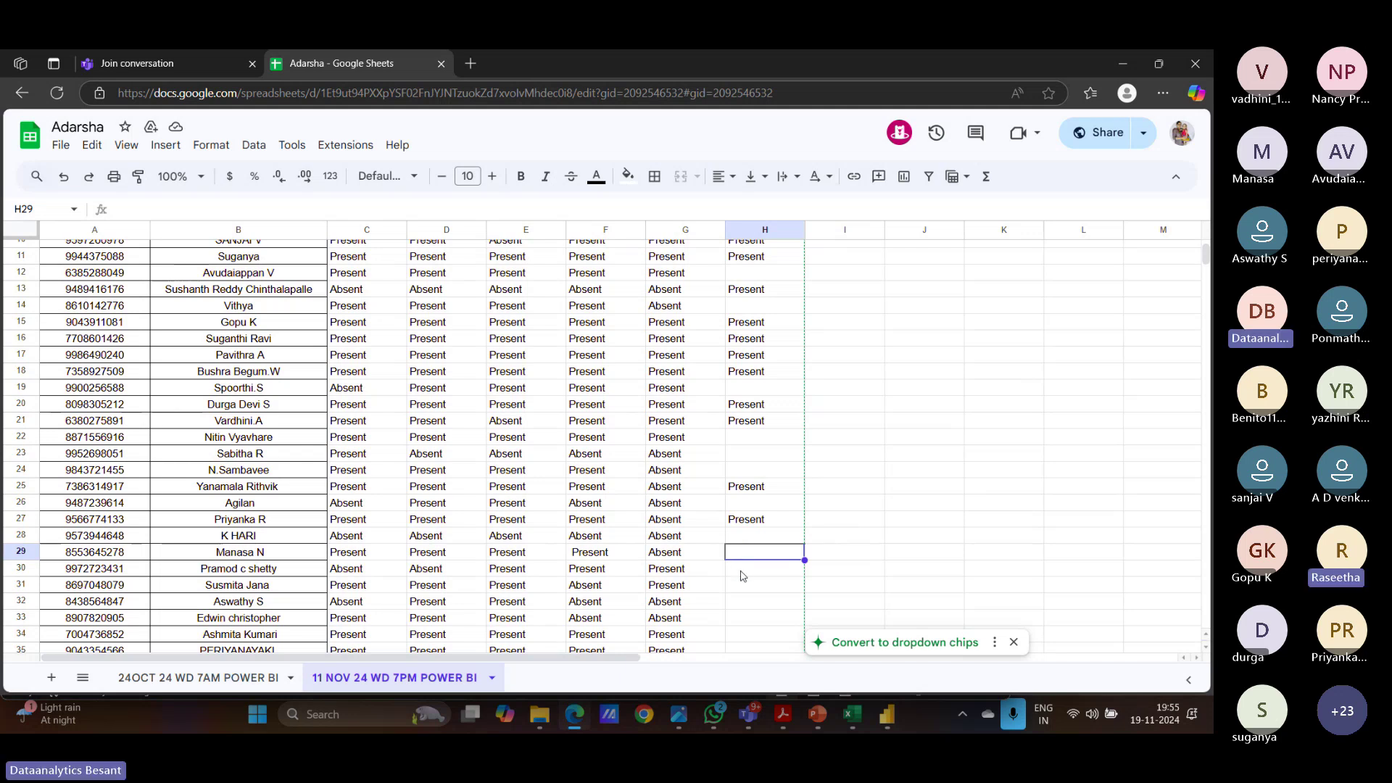
{"action": "left_click", "coordinate": [741, 574]}
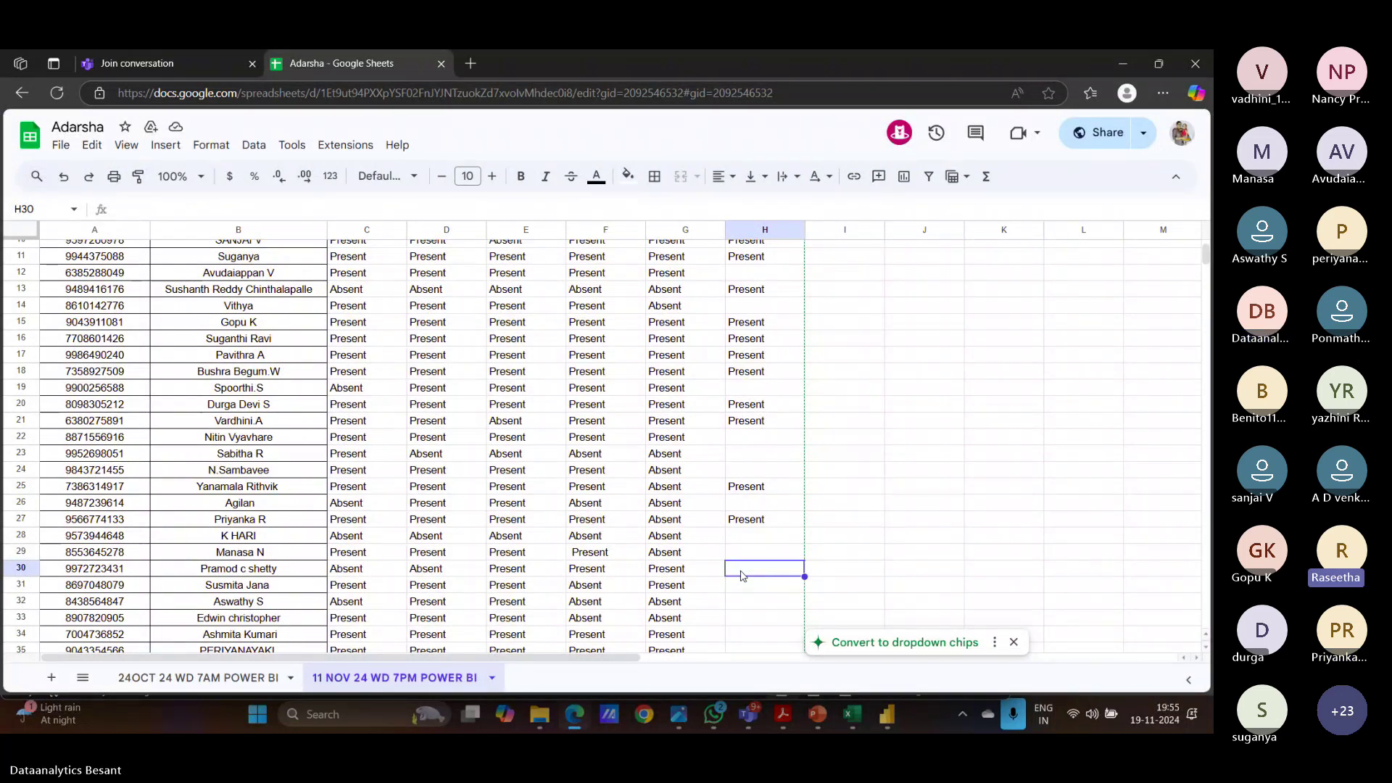
{"action": "key", "text": "Down"}
{"action": "scroll", "coordinate": [740, 593], "scroll_direction": "down", "scroll_amount": 2}
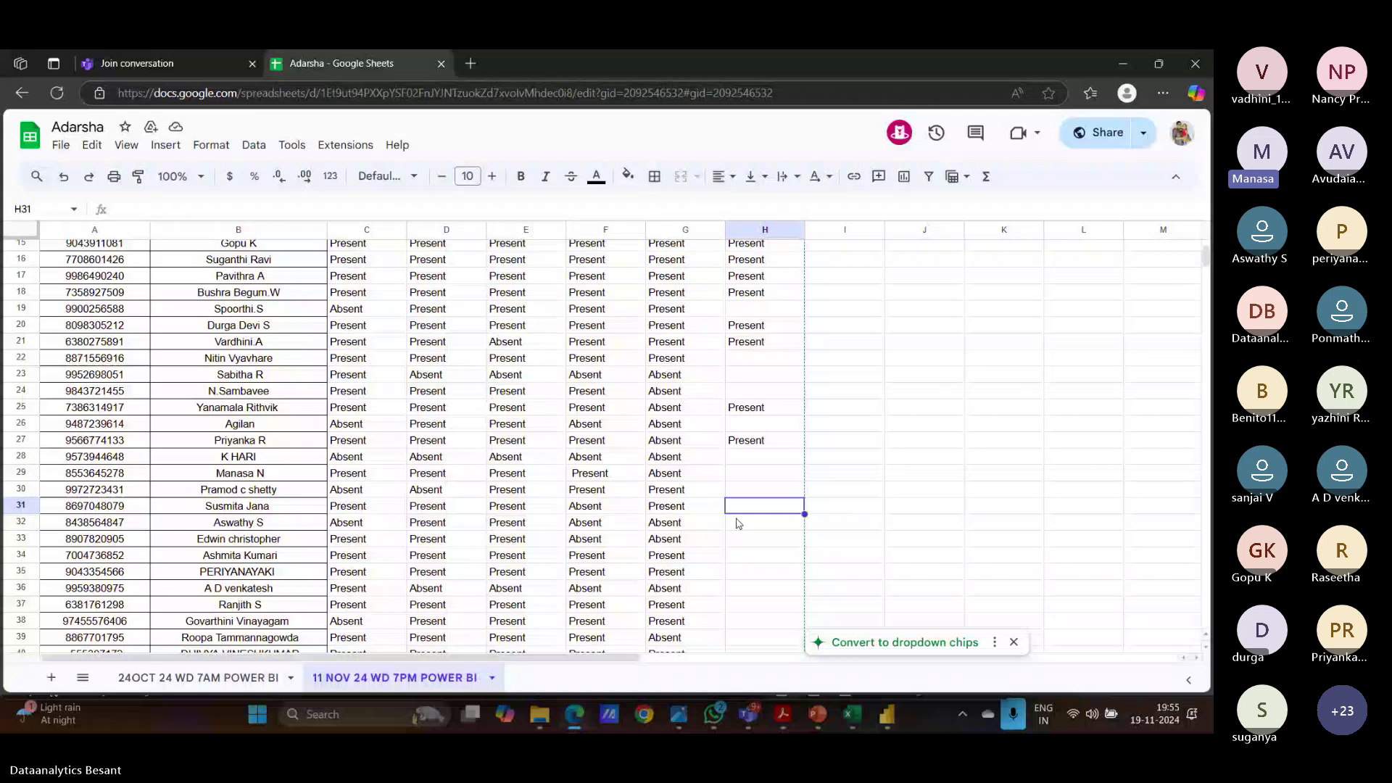
{"action": "type", "text": "Present"}
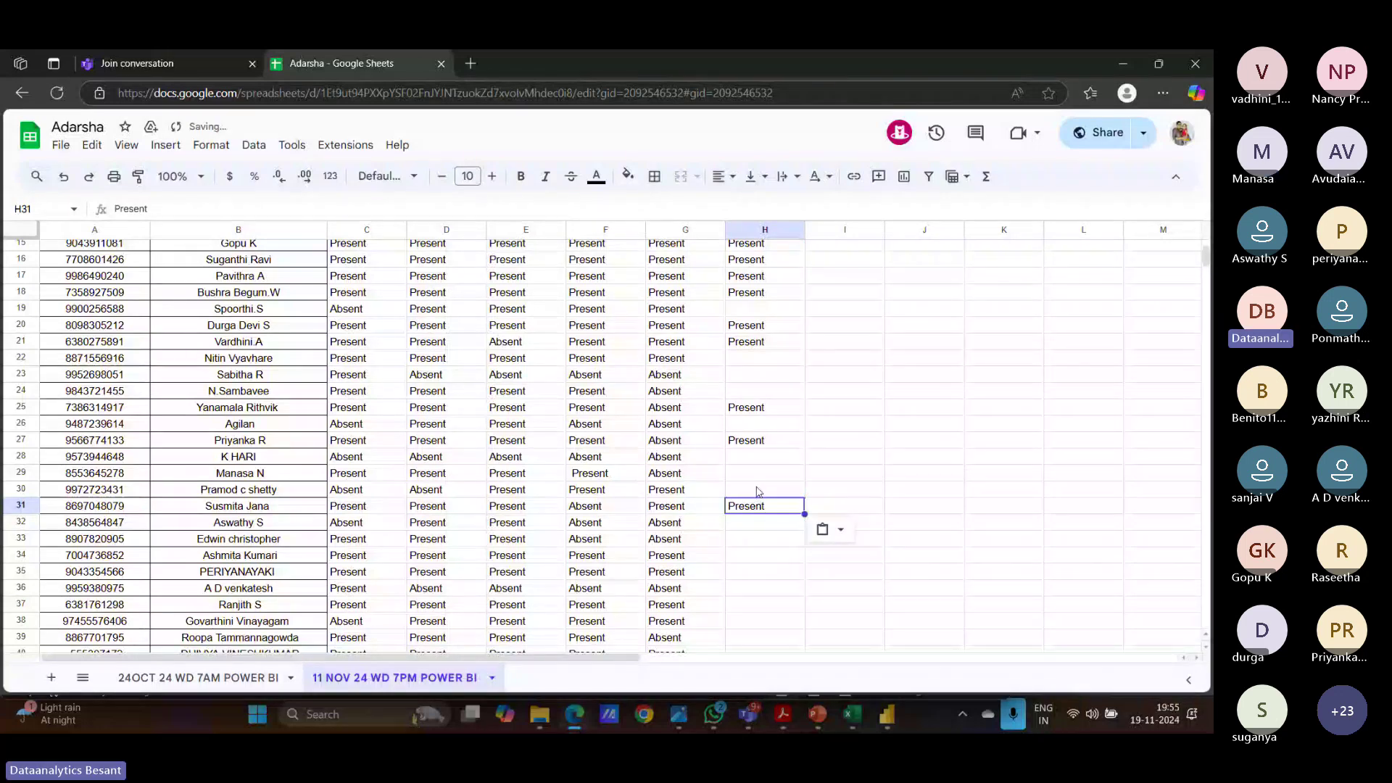
Step: Enter Present in H30 and H29 of the 19-11-2024 column, and clear H30 again
{"action": "left_click", "coordinate": [756, 491]}
{"action": "type", "text": "Present"}
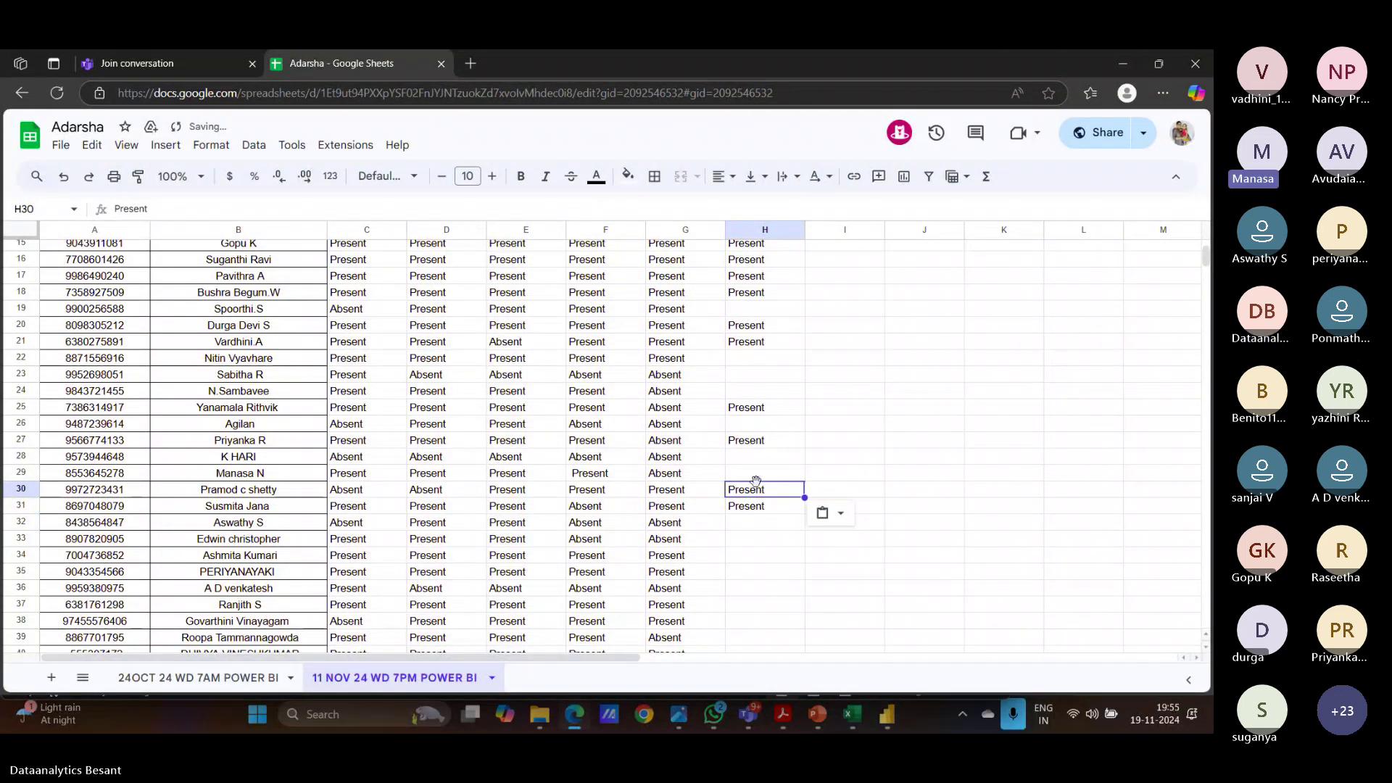
{"action": "left_click", "coordinate": [756, 478]}
{"action": "type", "text": "Present"}
{"action": "left_click", "coordinate": [755, 493]}
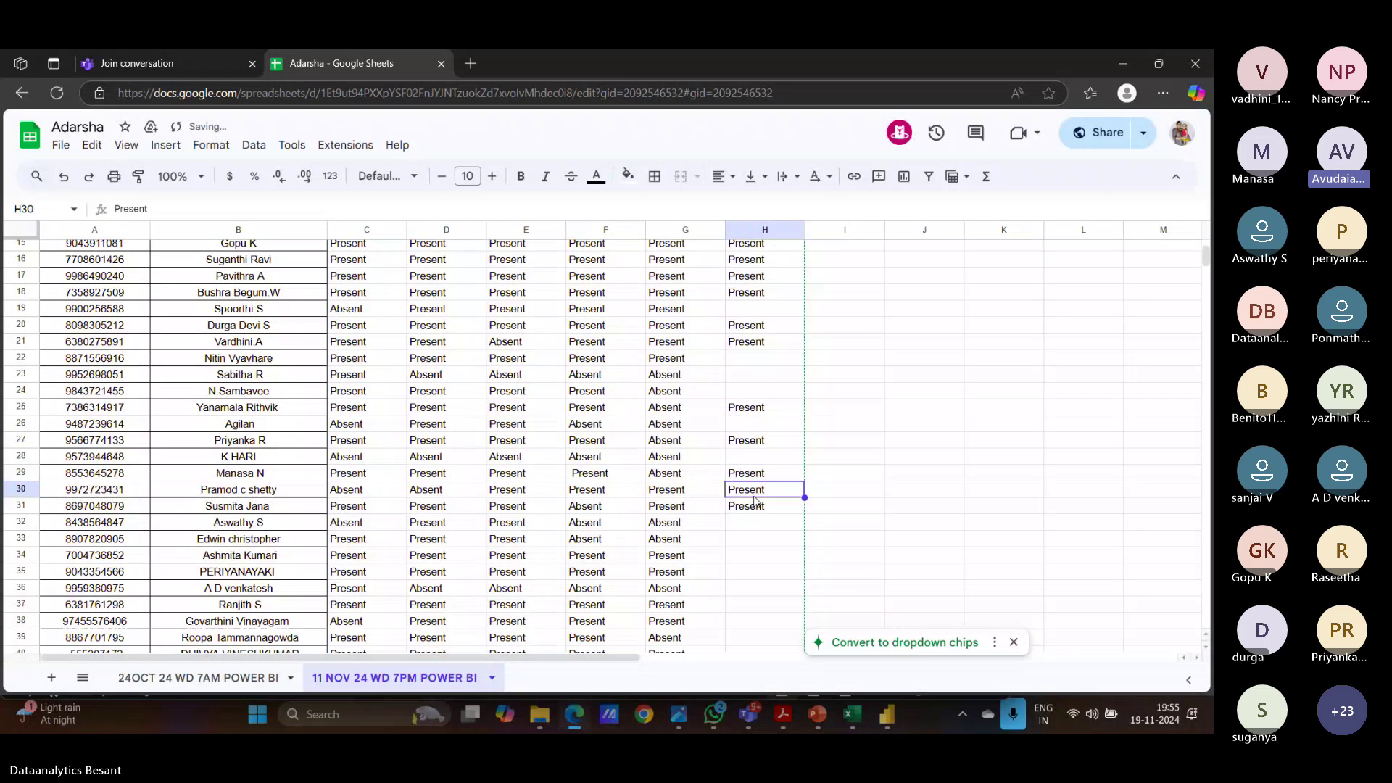
{"action": "key", "text": "Delete"}
Step: Go back to the skipped row 12 and mark it as Present in the 19-11-2024 column
{"action": "scroll", "coordinate": [754, 500], "scroll_direction": "up", "scroll_amount": 5}
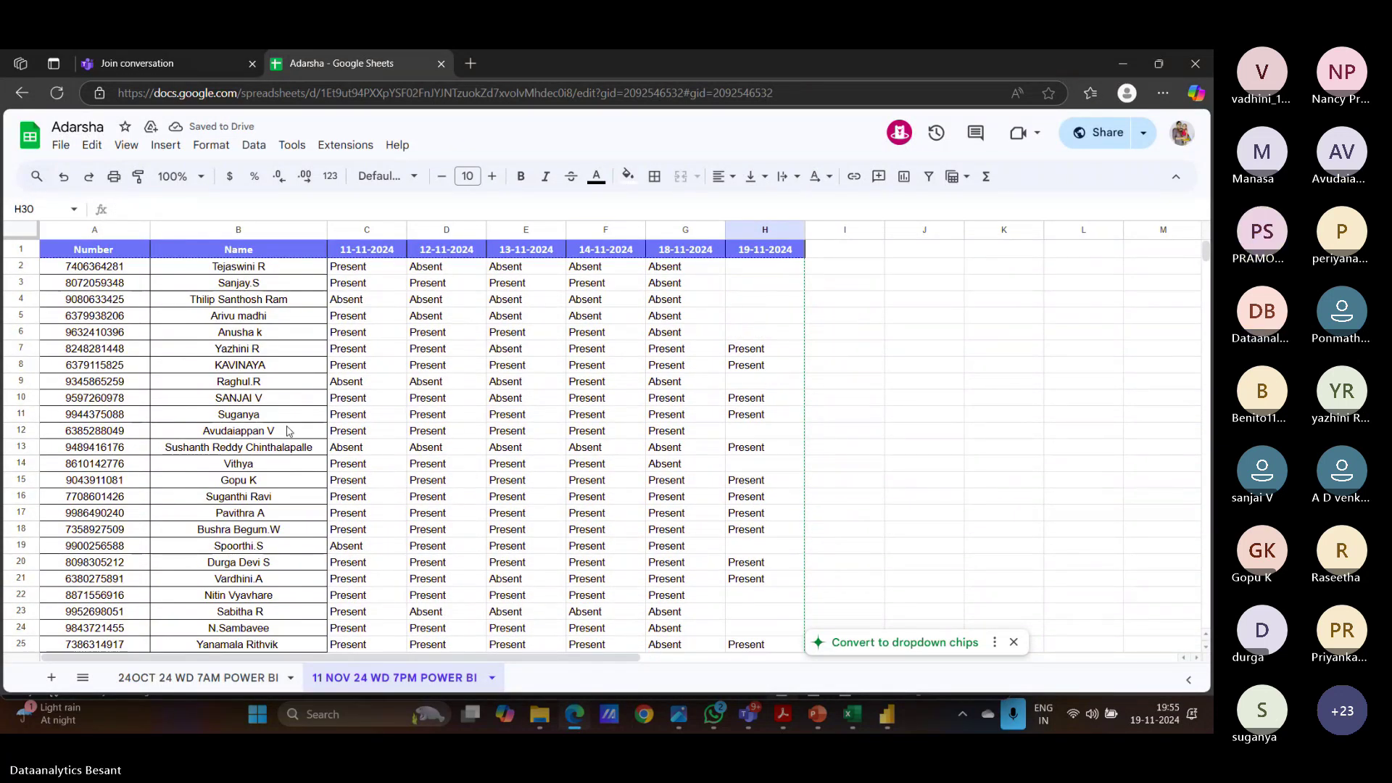
{"action": "left_click", "coordinate": [753, 434]}
{"action": "type", "text": "Present"}
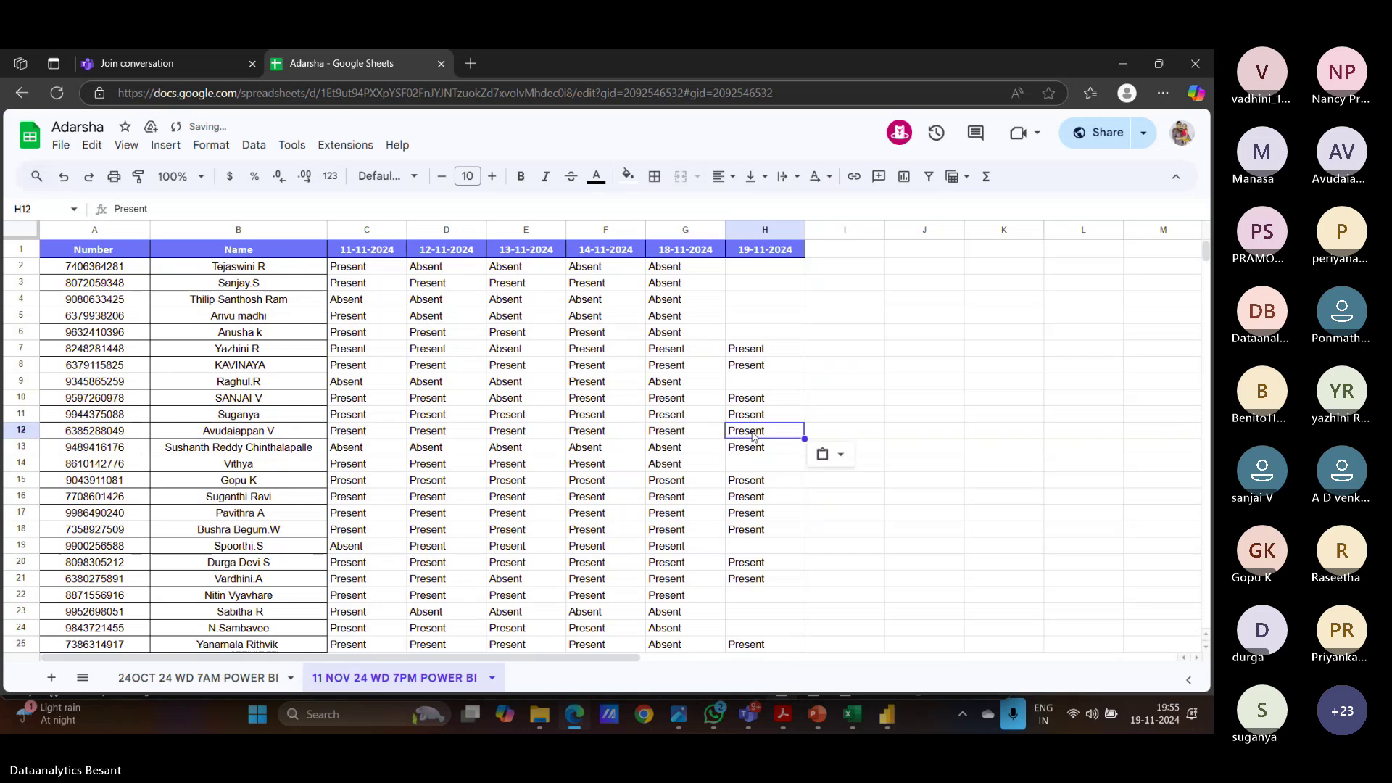
Step: Recheck the list of names against the attendance marks and mark row 30 as Present in the 19-11-2024 column
{"action": "scroll", "coordinate": [752, 437], "scroll_direction": "down", "scroll_amount": 3}
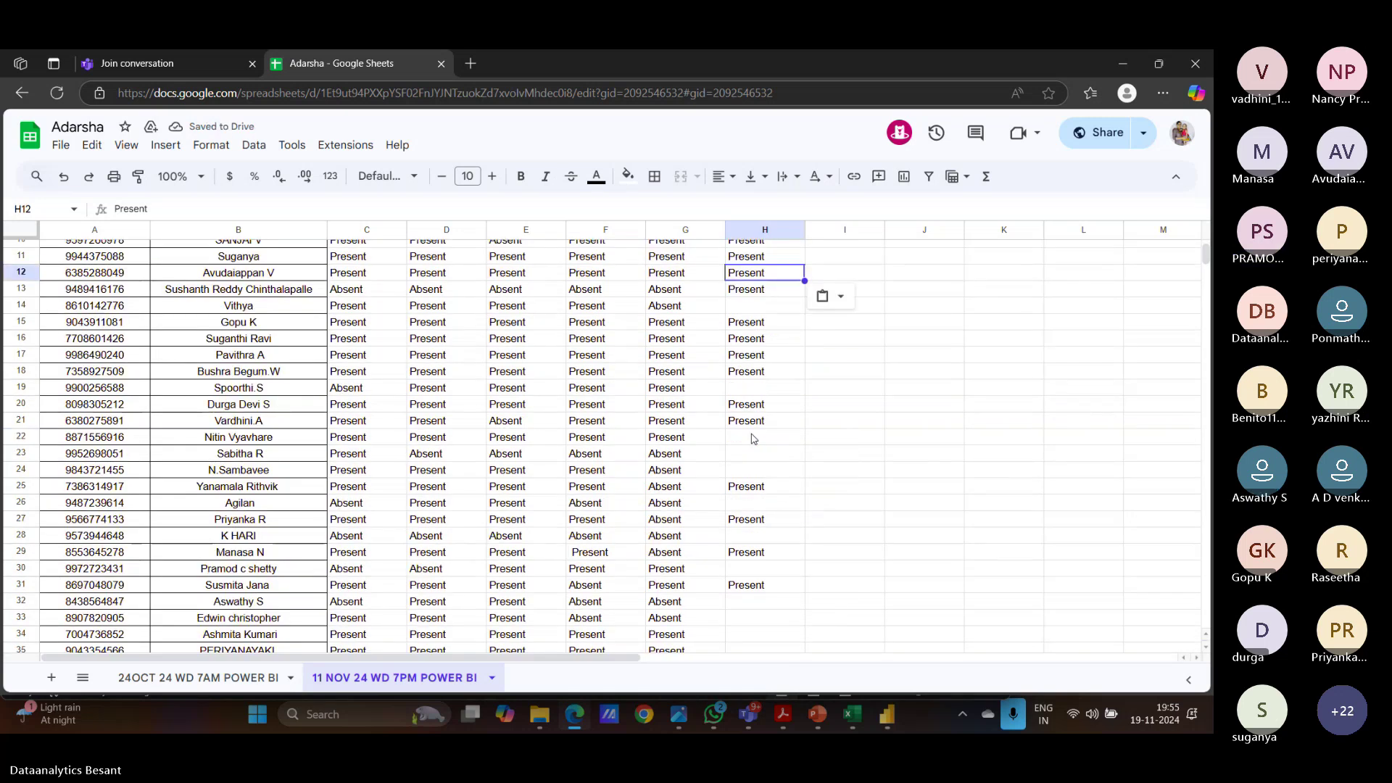
{"action": "scroll", "coordinate": [239, 507], "scroll_direction": "up", "scroll_amount": 3}
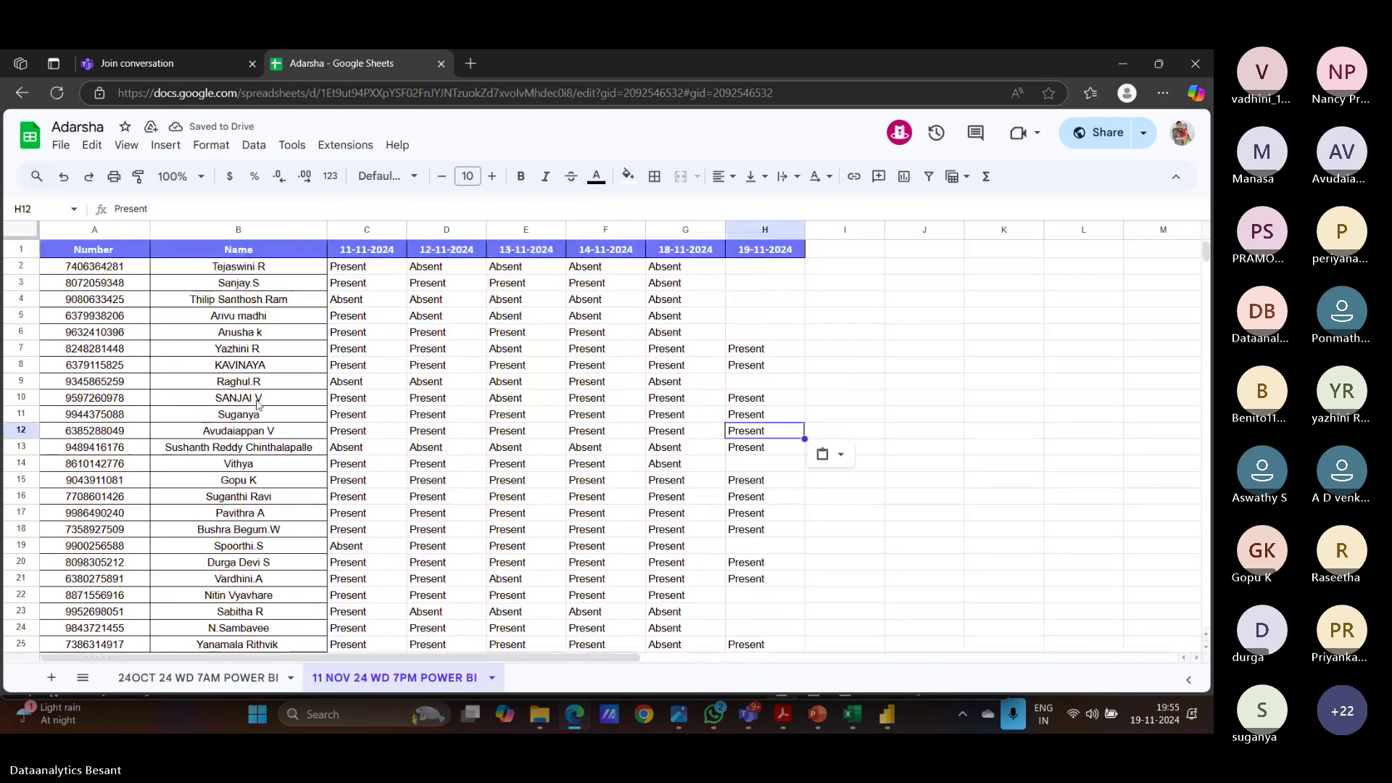
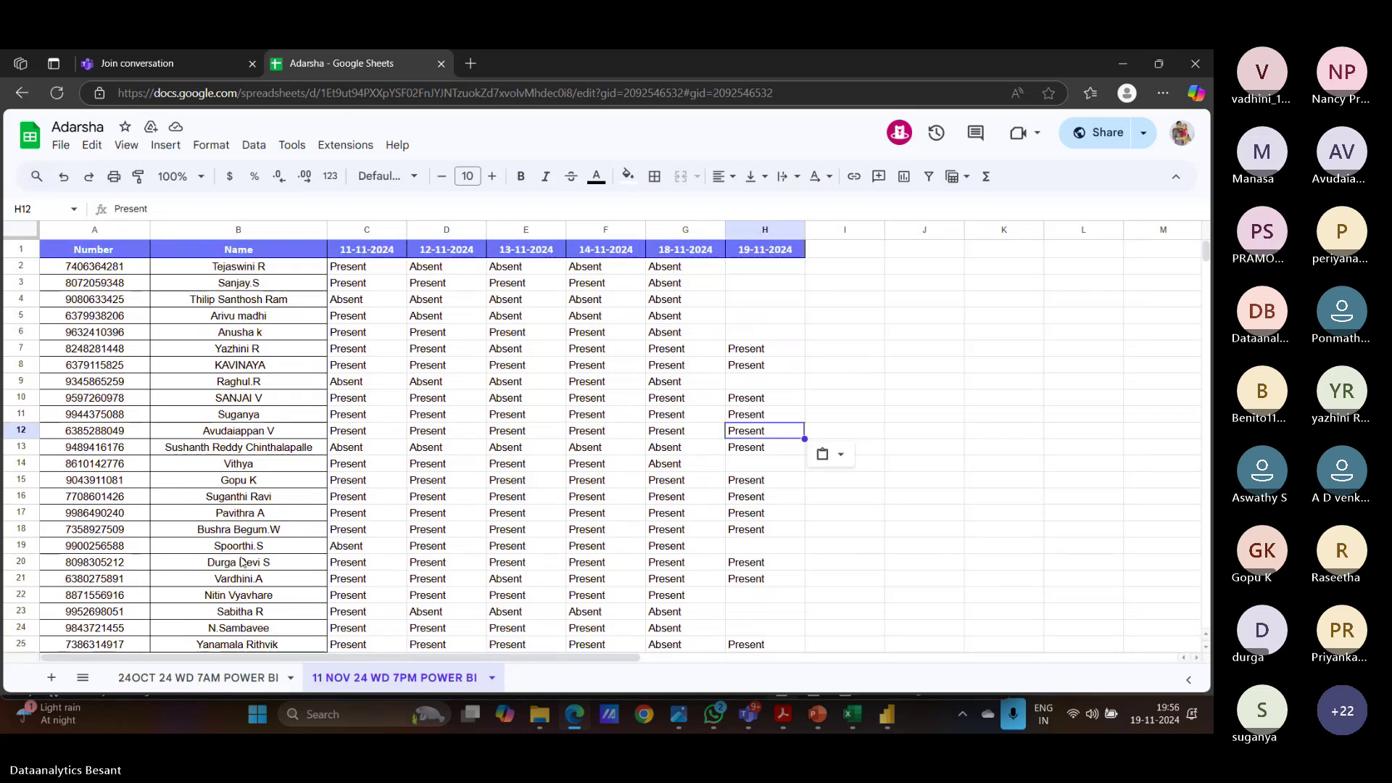
{"action": "scroll", "coordinate": [250, 515], "scroll_direction": "down", "scroll_amount": 2}
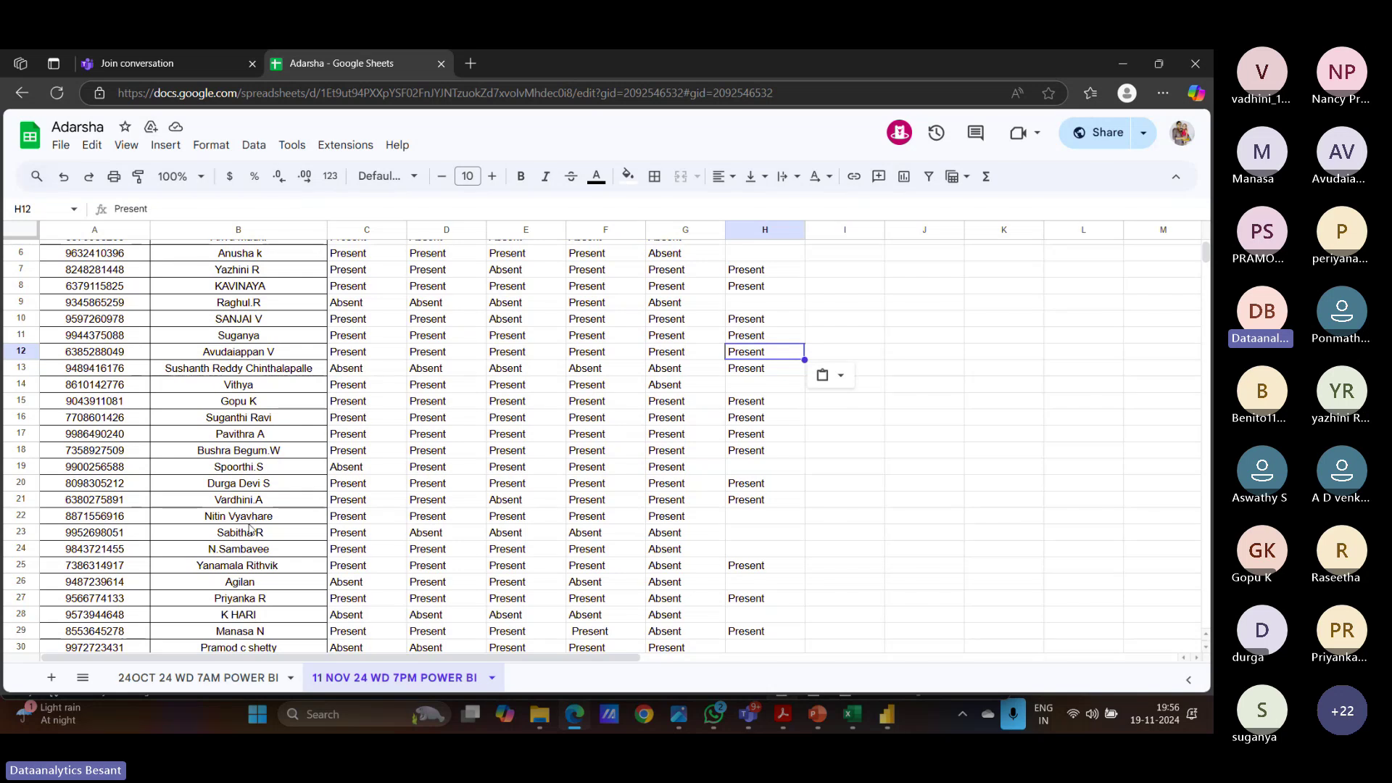
{"action": "scroll", "coordinate": [252, 529], "scroll_direction": "down", "scroll_amount": 2}
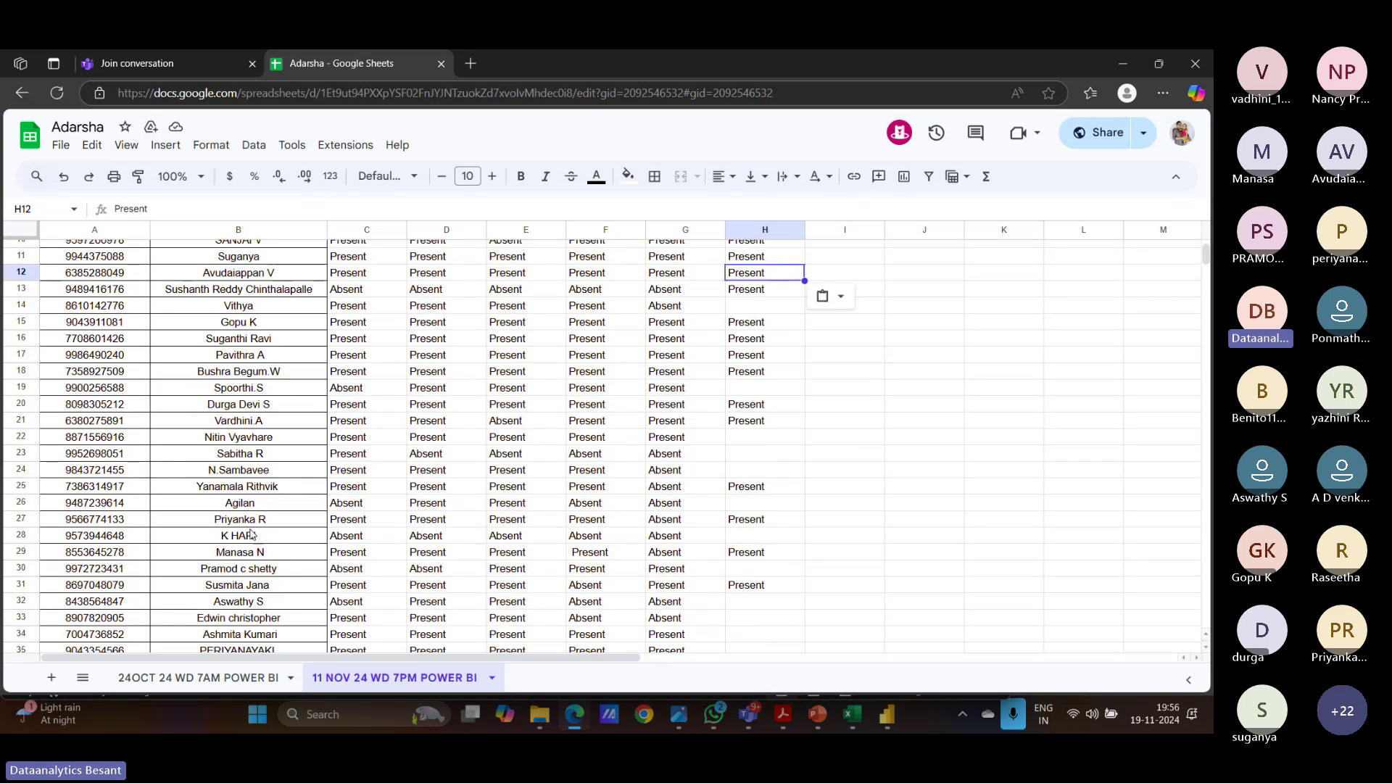
{"action": "left_click", "coordinate": [737, 571]}
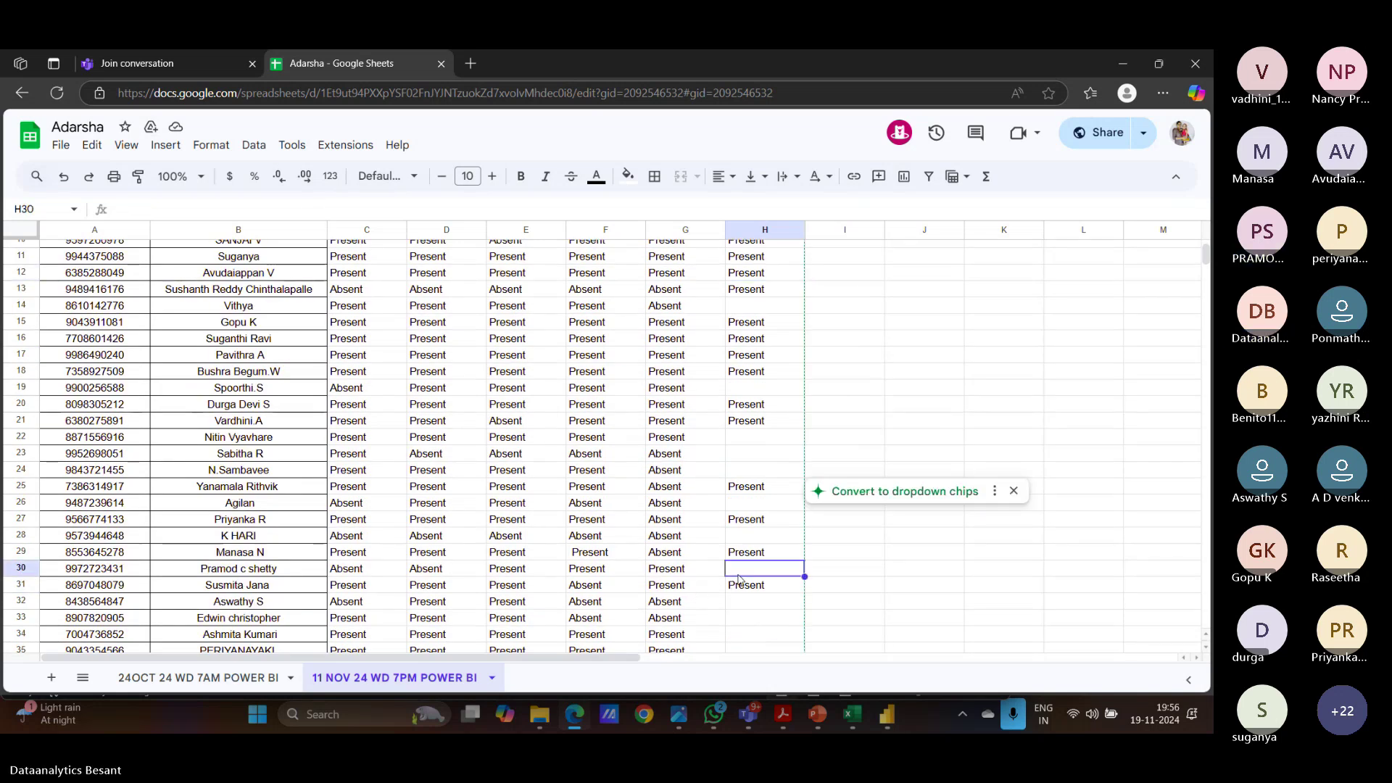
{"action": "type", "text": "Present"}
{"action": "scroll", "coordinate": [743, 598], "scroll_direction": "down", "scroll_amount": 3}
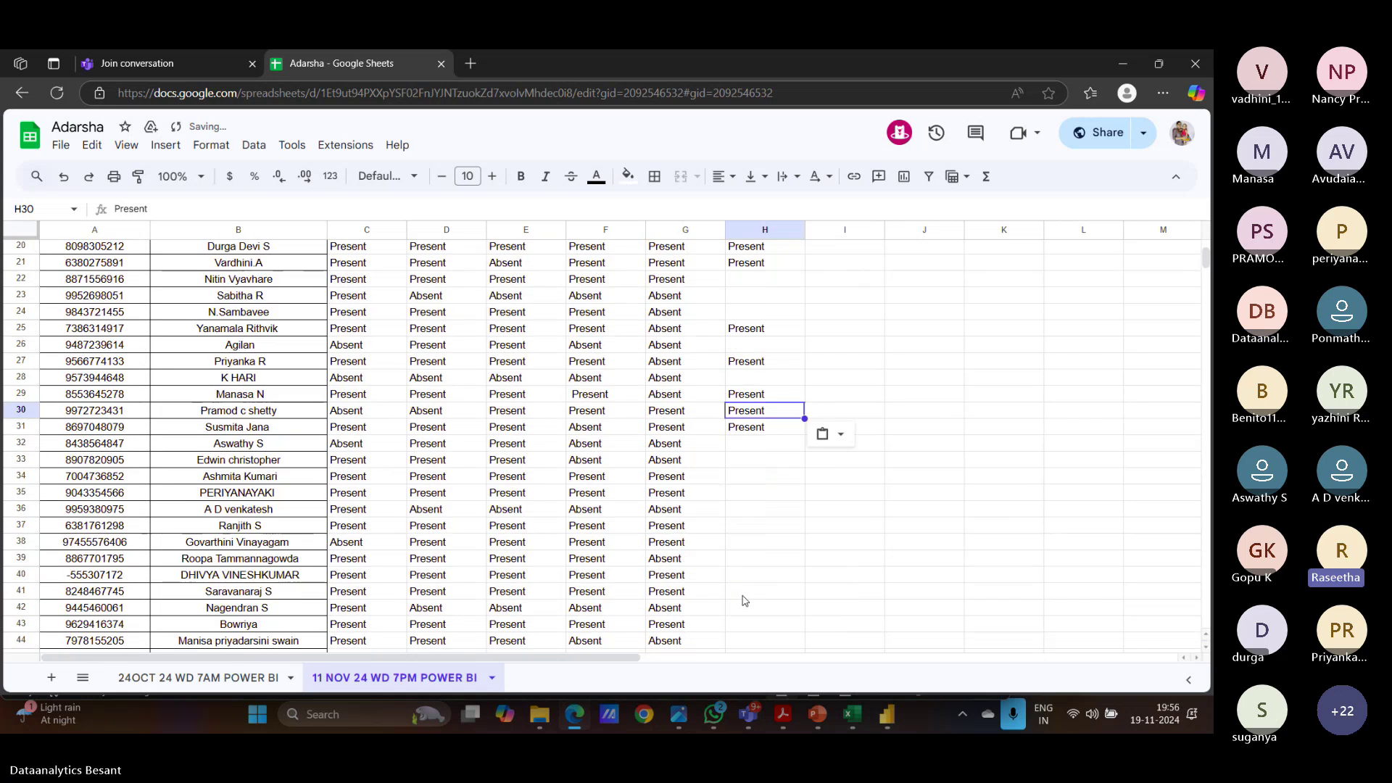
Step: Mark rows 32 and 33 as Present in the 19-11-2024 column
{"action": "left_click", "coordinate": [759, 445]}
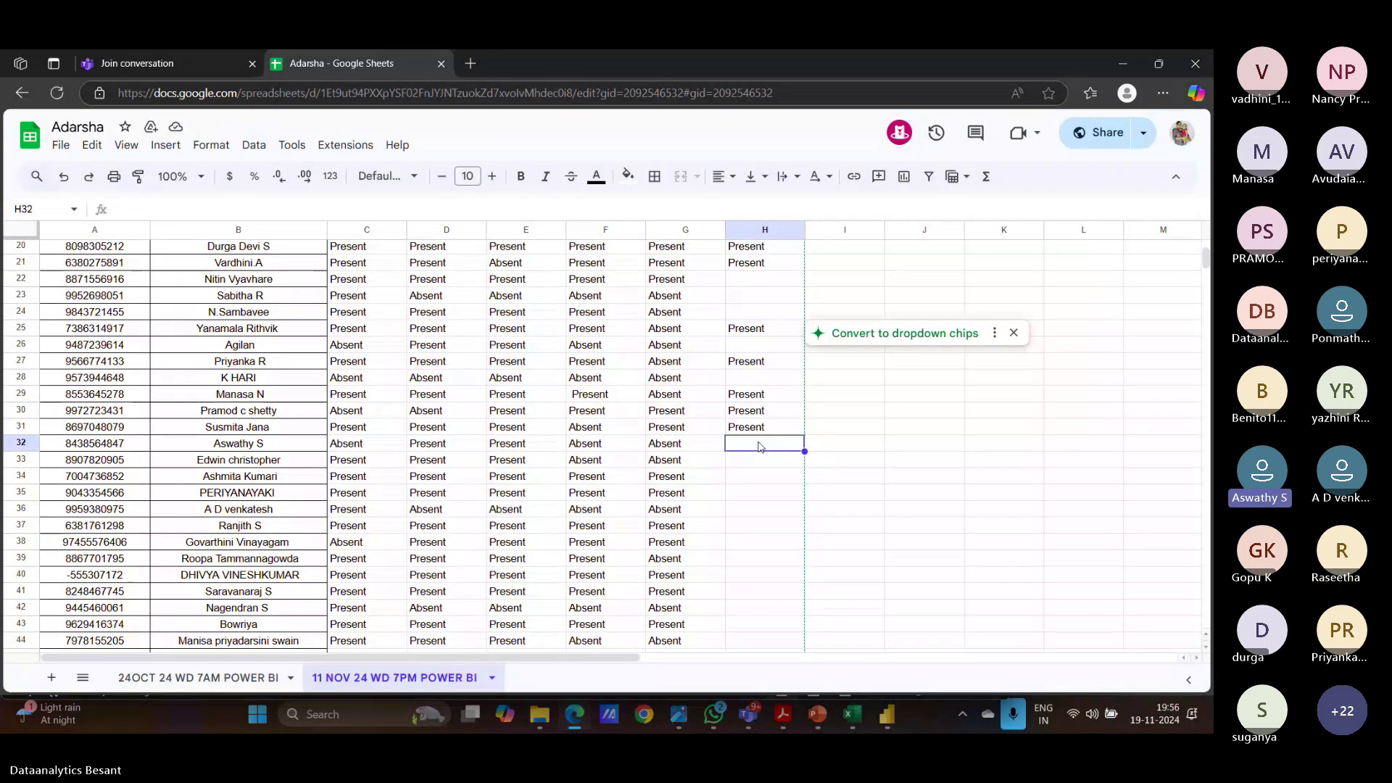
{"action": "type", "text": "Present"}
{"action": "left_click", "coordinate": [761, 467]}
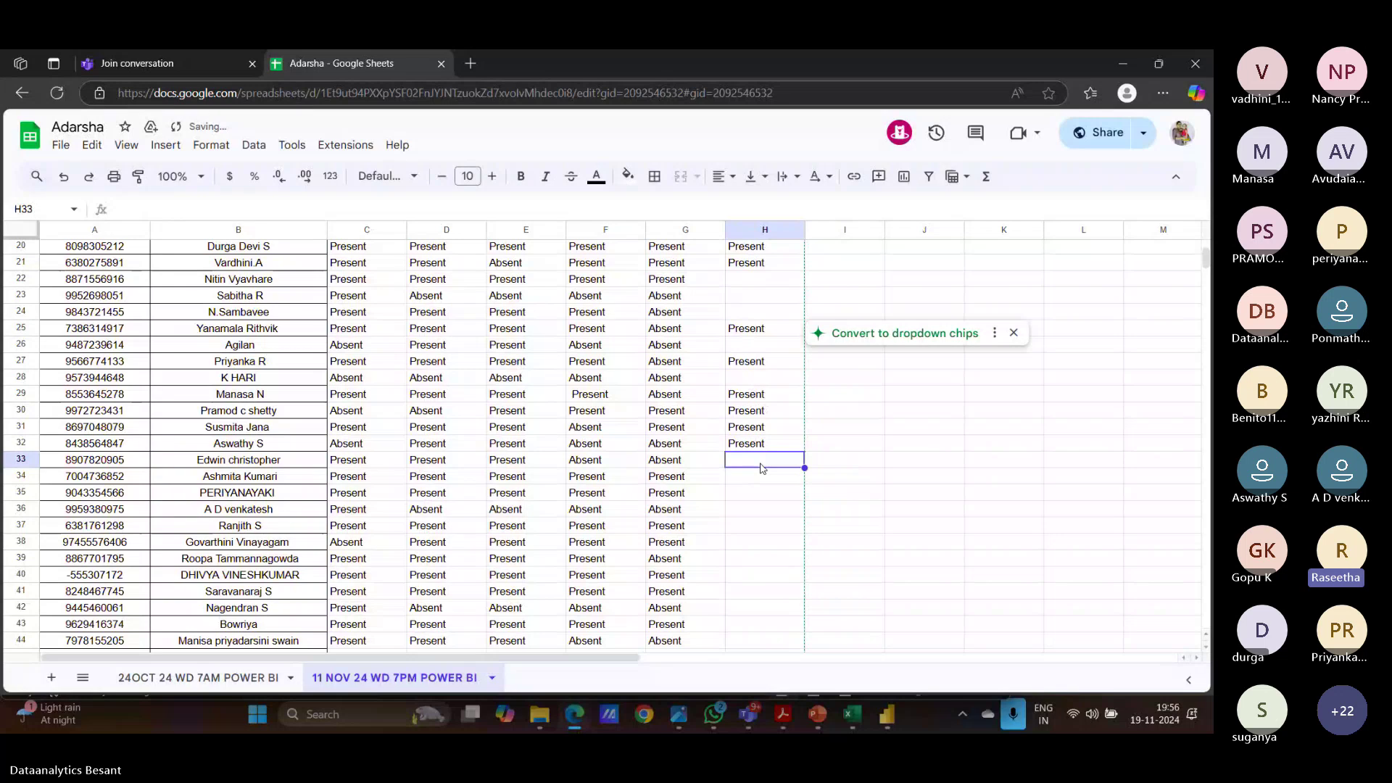
{"action": "key", "text": "Down"}
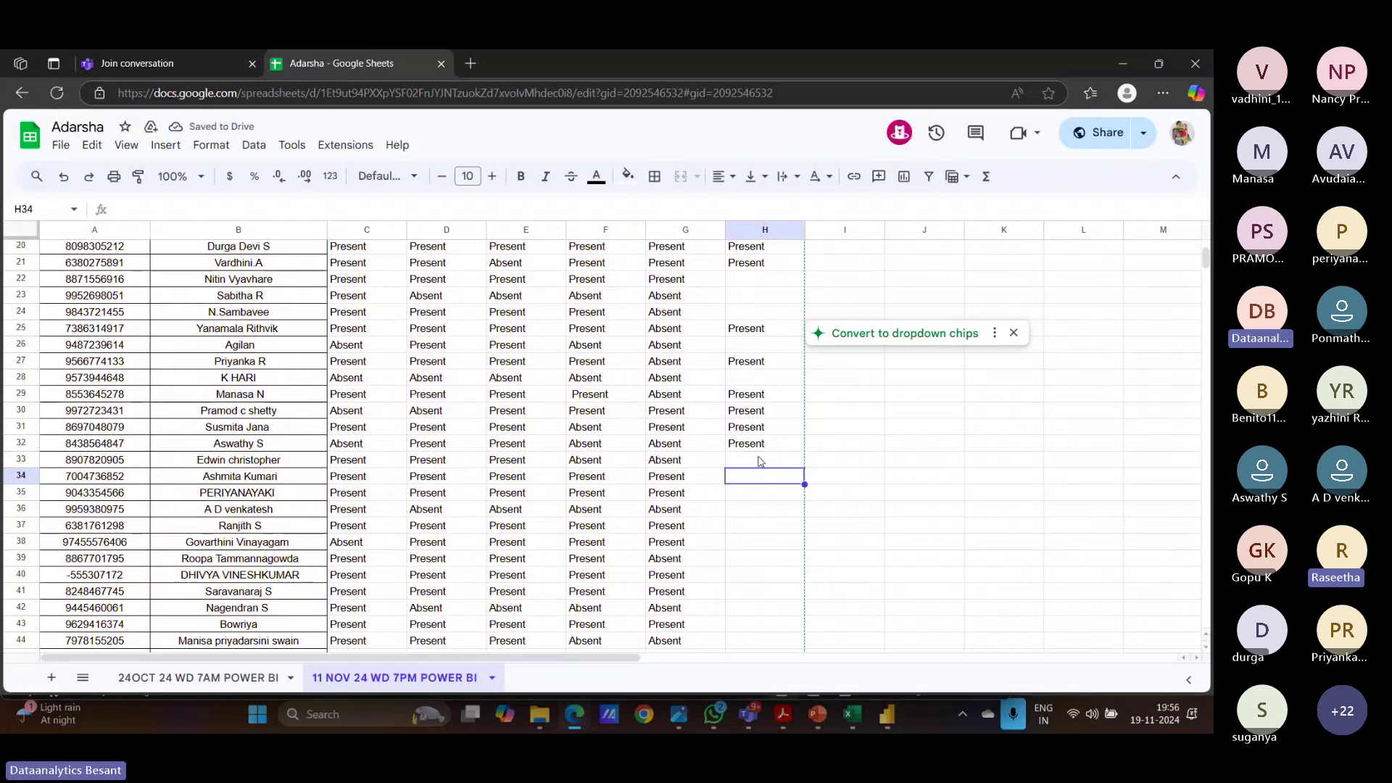
{"action": "left_click", "coordinate": [761, 461]}
{"action": "type", "text": "Present"}
{"action": "key", "text": "Down"}
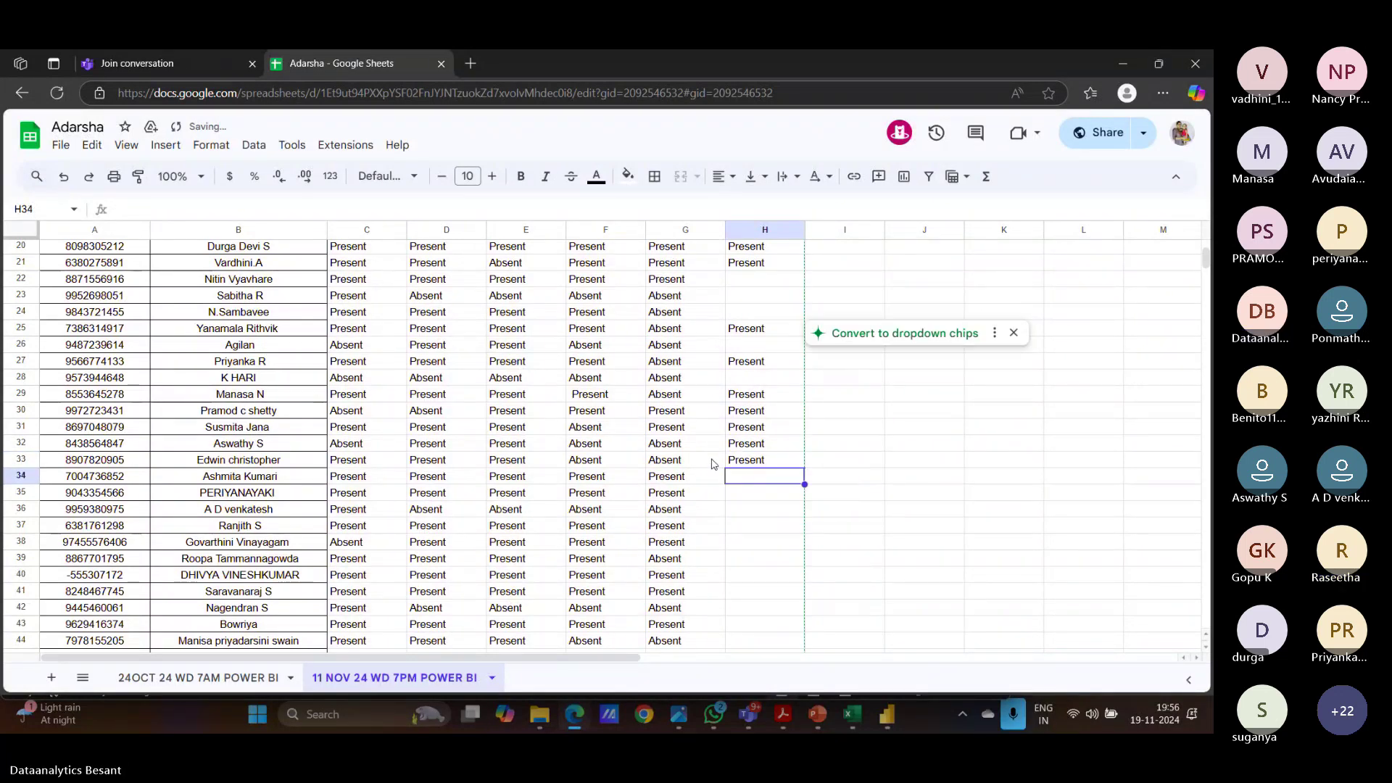
Step: Leave row 34 blank and mark rows 35 and 36 as Present in the 19-11-2024 column
{"action": "left_click", "coordinate": [714, 464]}
{"action": "type", "text": "Present"}
{"action": "left_click", "coordinate": [787, 480]}
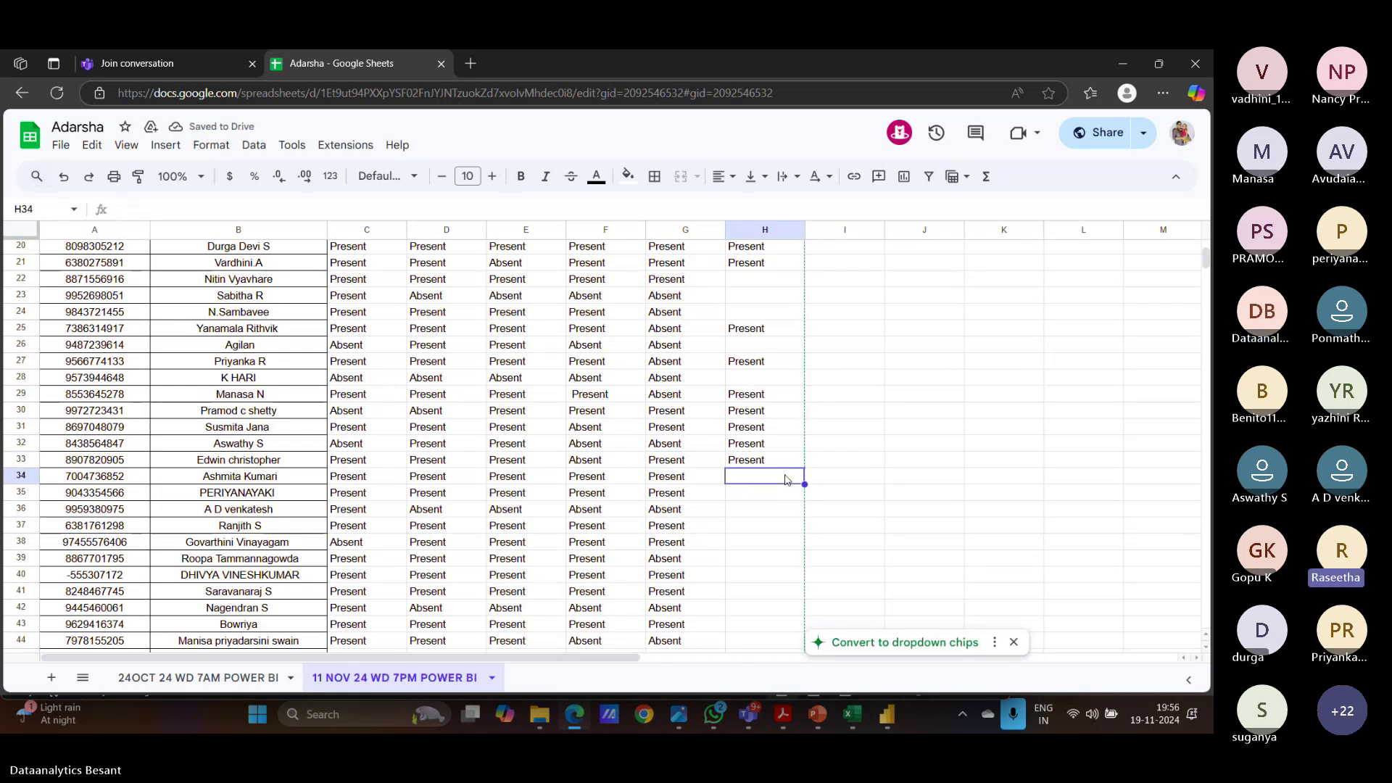
{"action": "left_click", "coordinate": [783, 496]}
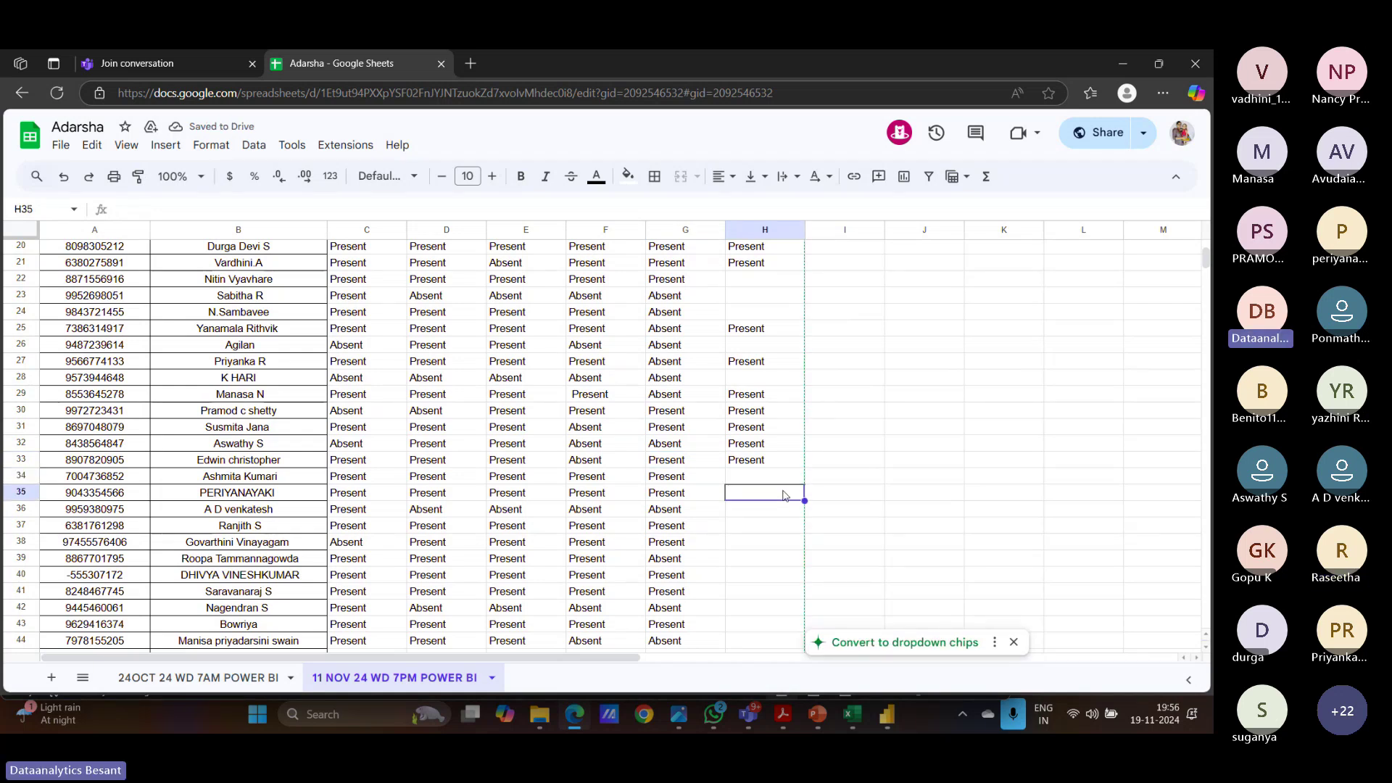
{"action": "type", "text": "Present"}
{"action": "left_click", "coordinate": [759, 515]}
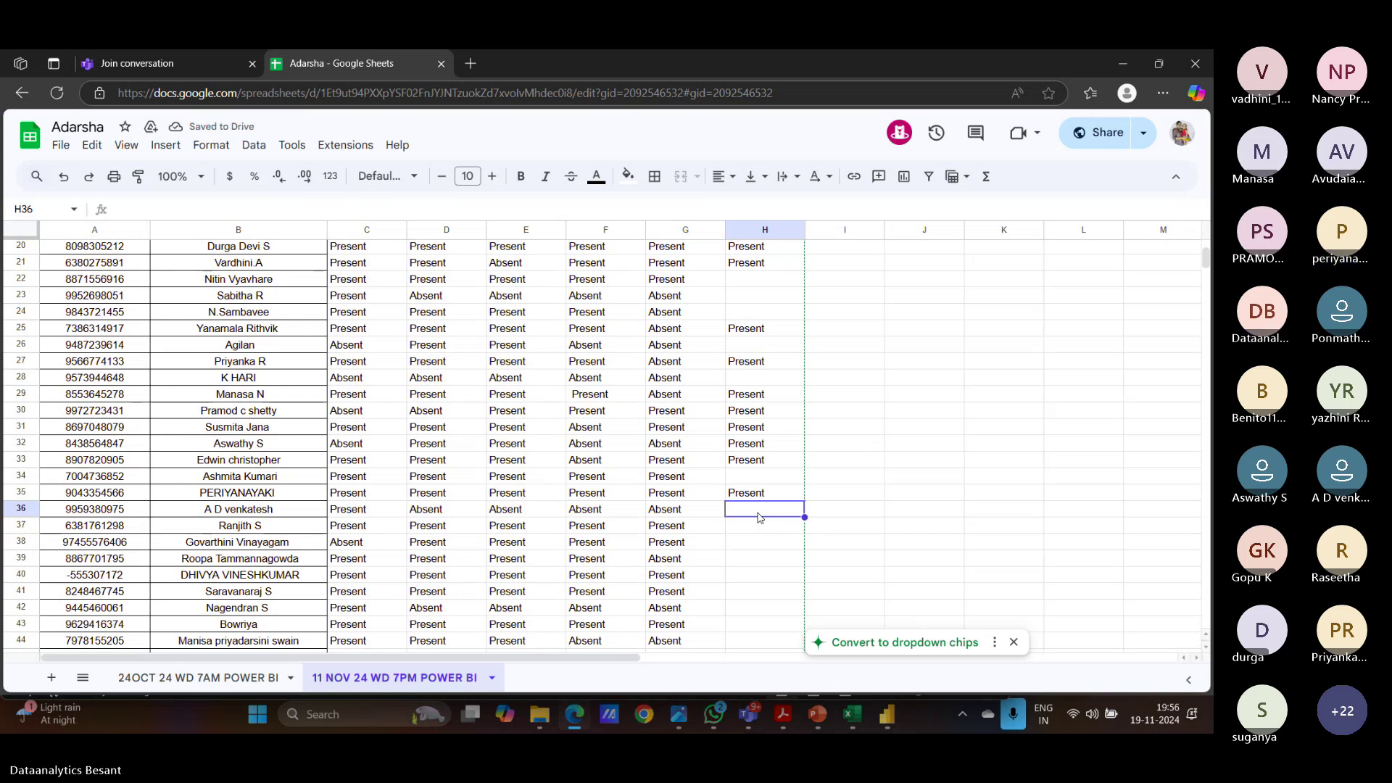
{"action": "type", "text": "Present"}
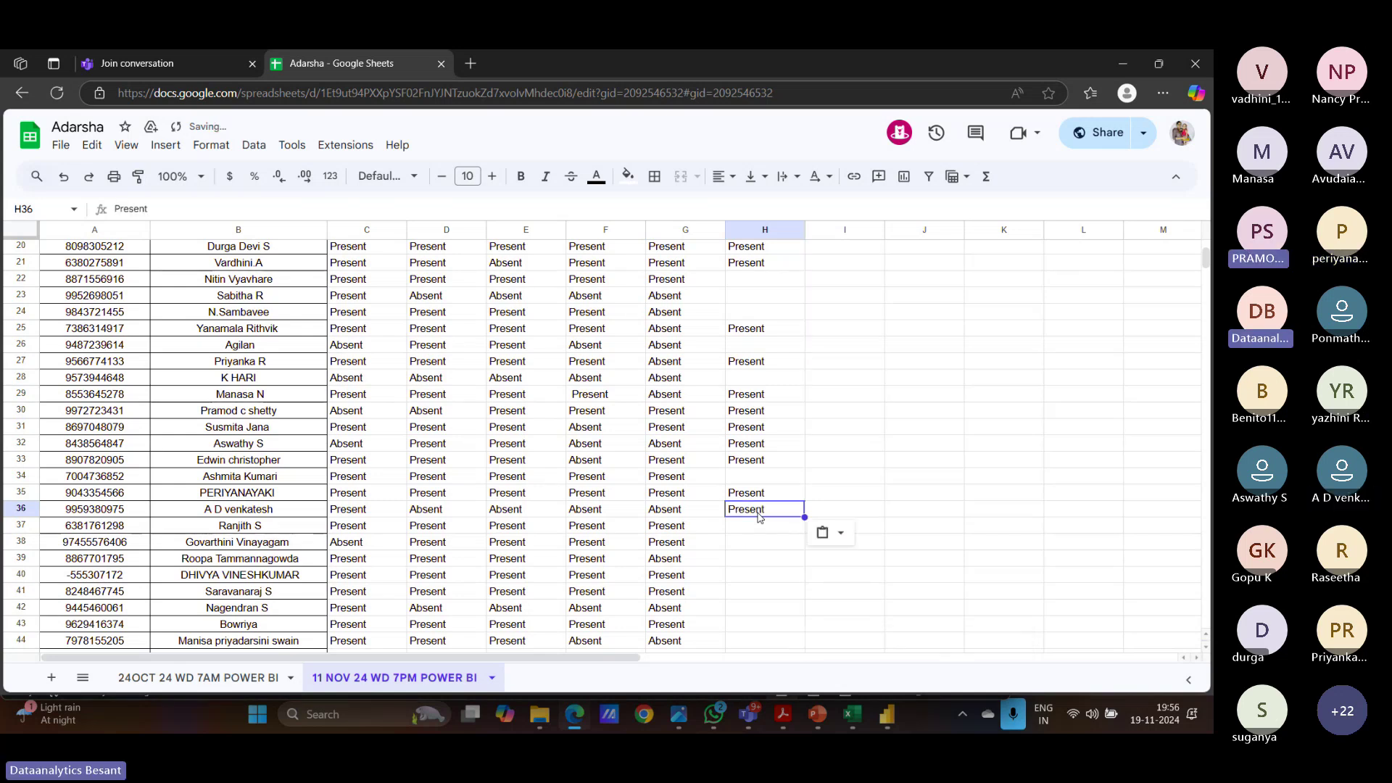
Step: Mark rows 37, 38 and 39 as Present in the 19-11-2024 column
{"action": "left_click", "coordinate": [759, 527]}
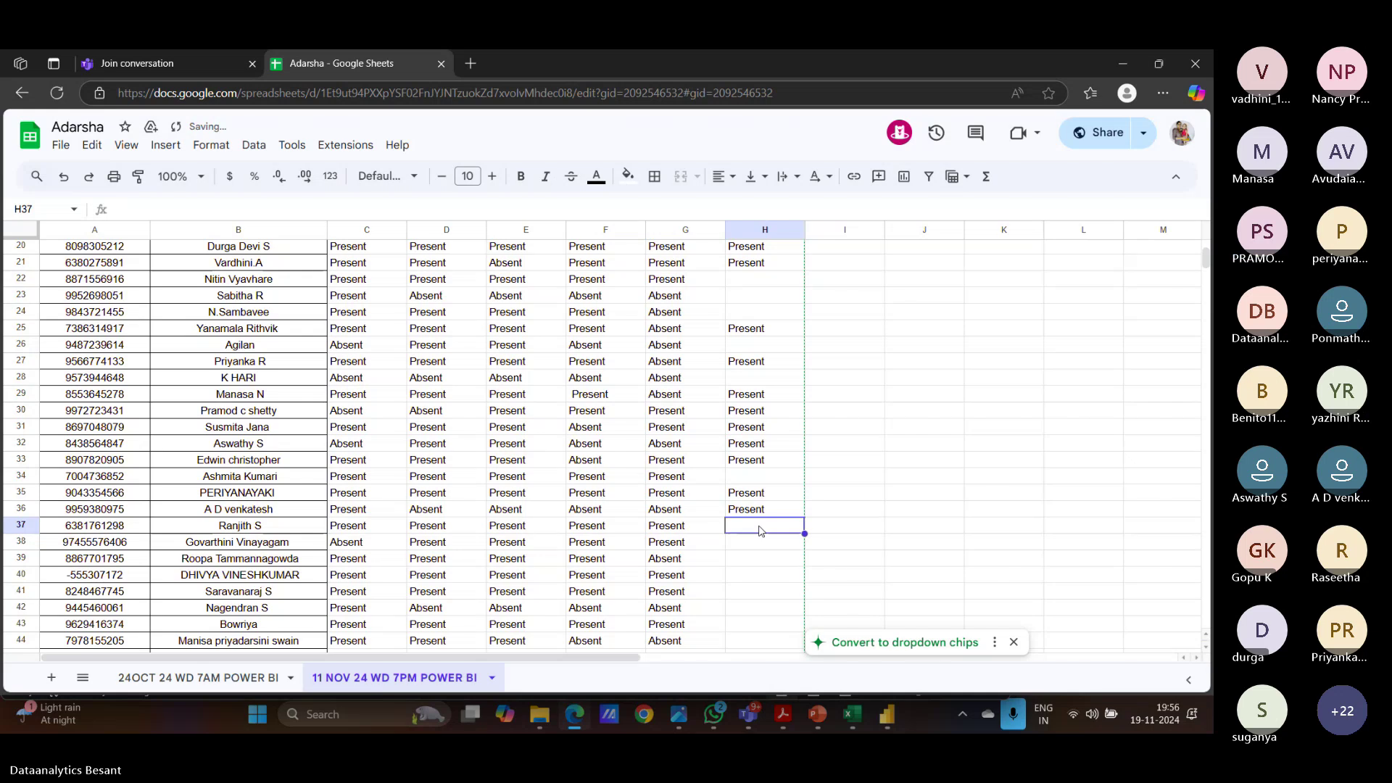
{"action": "type", "text": "Present"}
{"action": "left_click", "coordinate": [750, 545]}
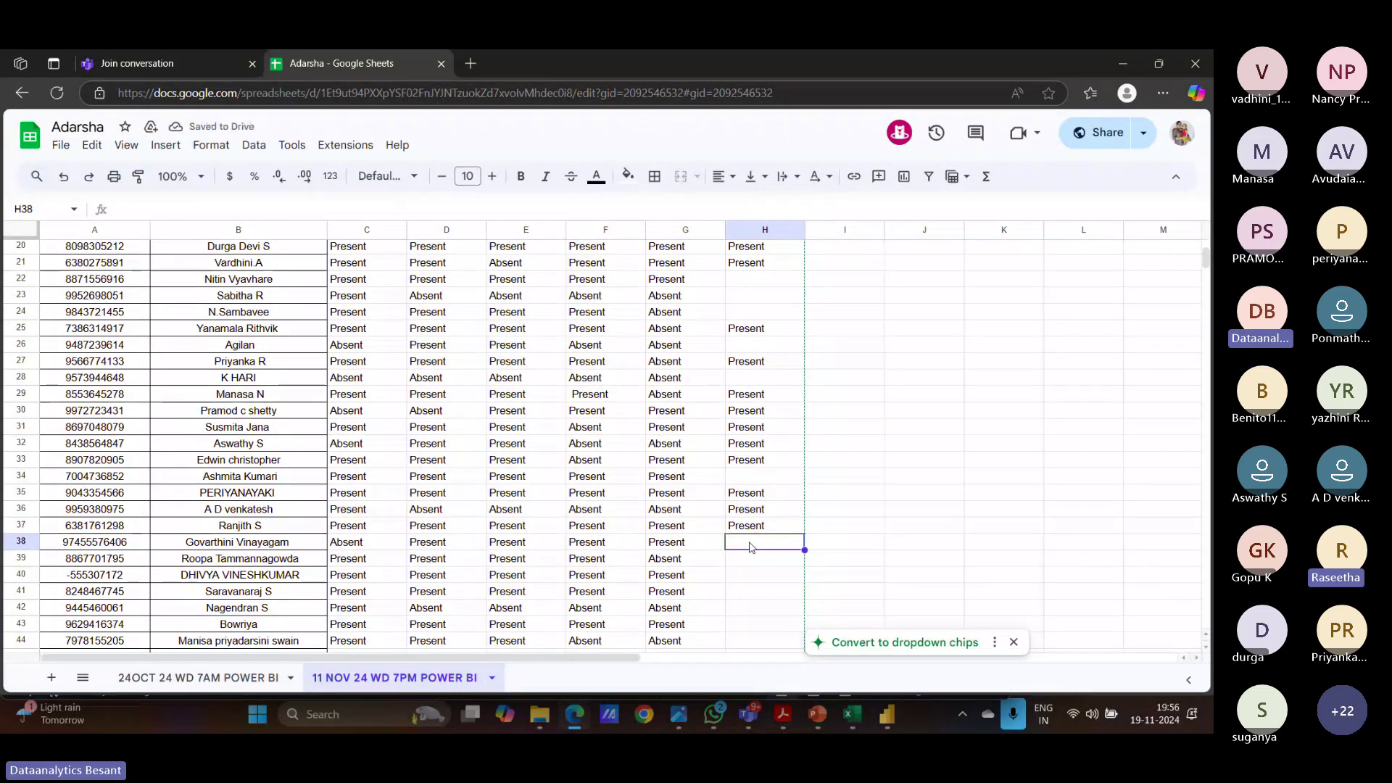
{"action": "type", "text": "Present"}
{"action": "left_click", "coordinate": [748, 561]}
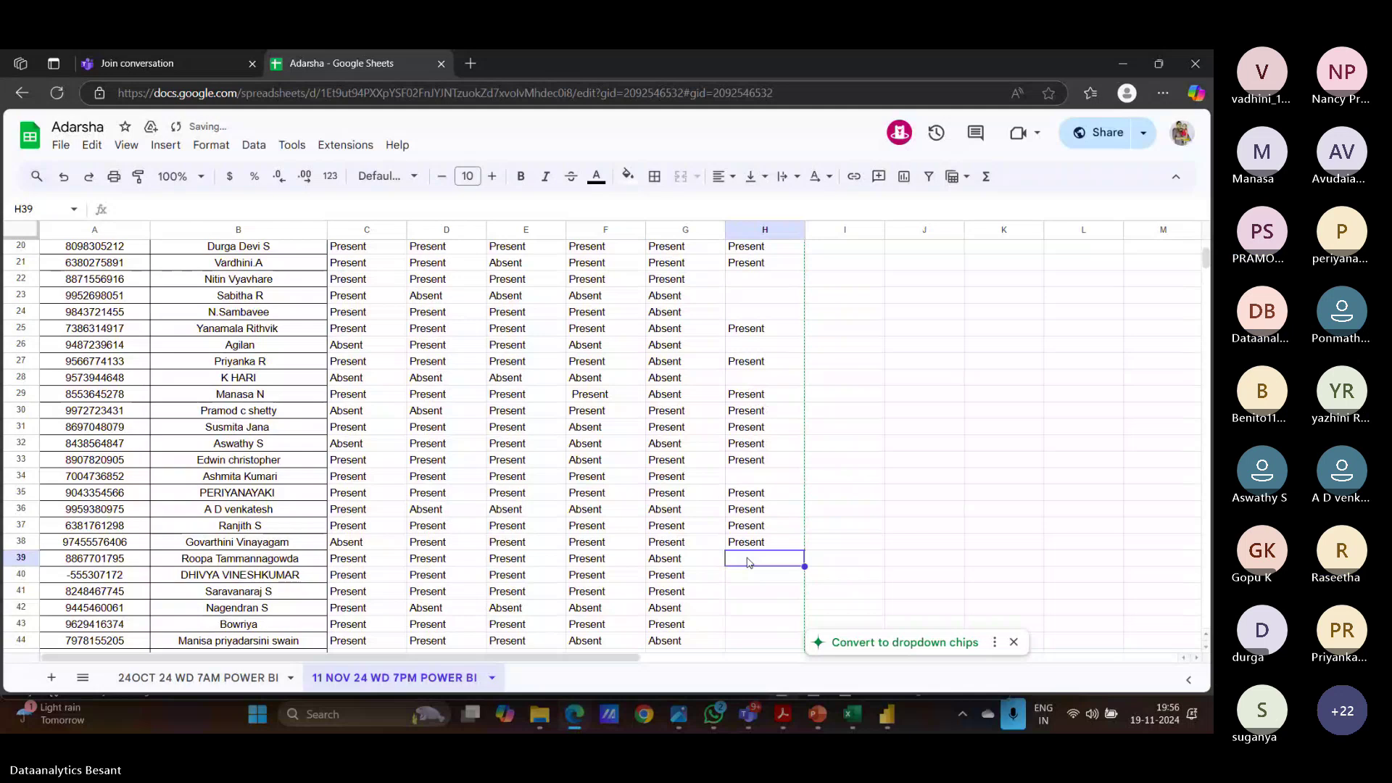
{"action": "type", "text": "Present"}
Step: Mark rows 40 and 41 as Present in the 19-11-2024 column
{"action": "left_click", "coordinate": [747, 582]}
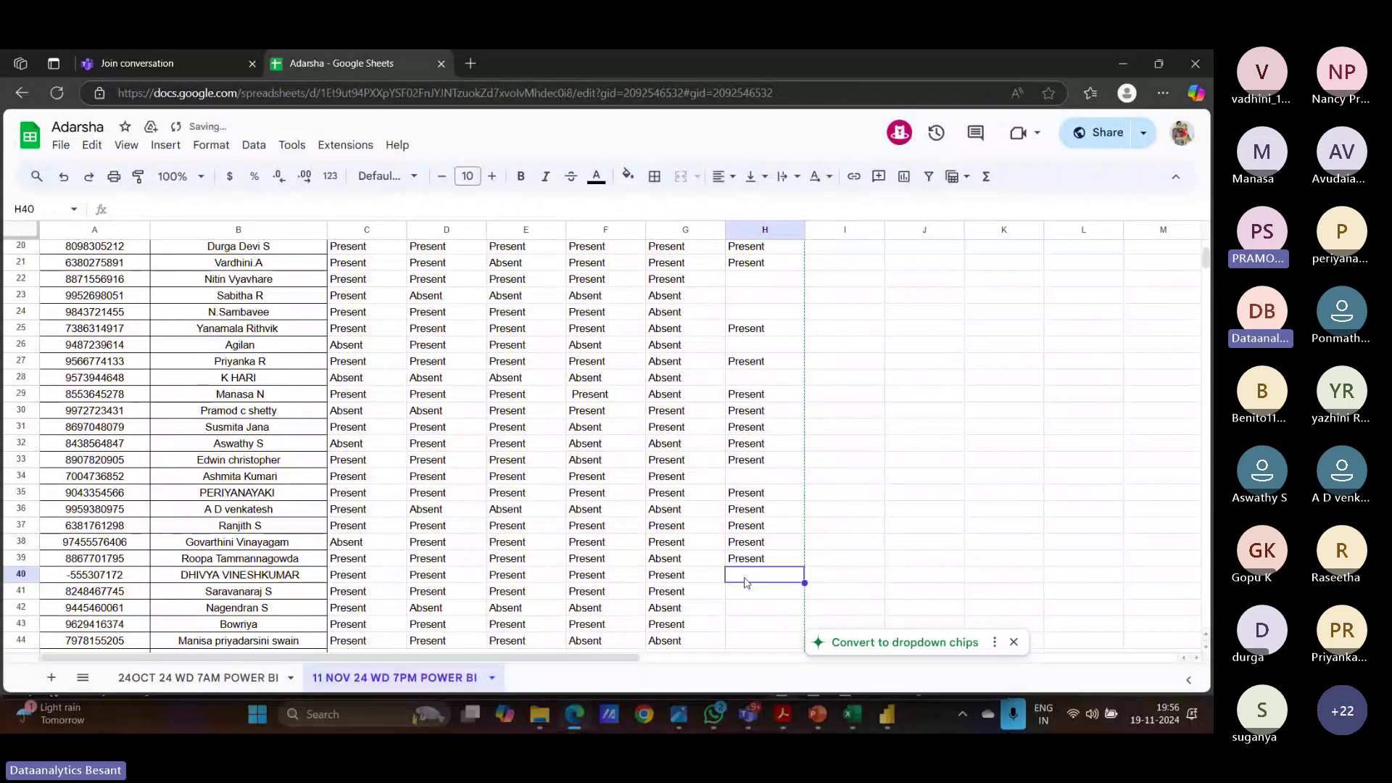
{"action": "type", "text": "Present"}
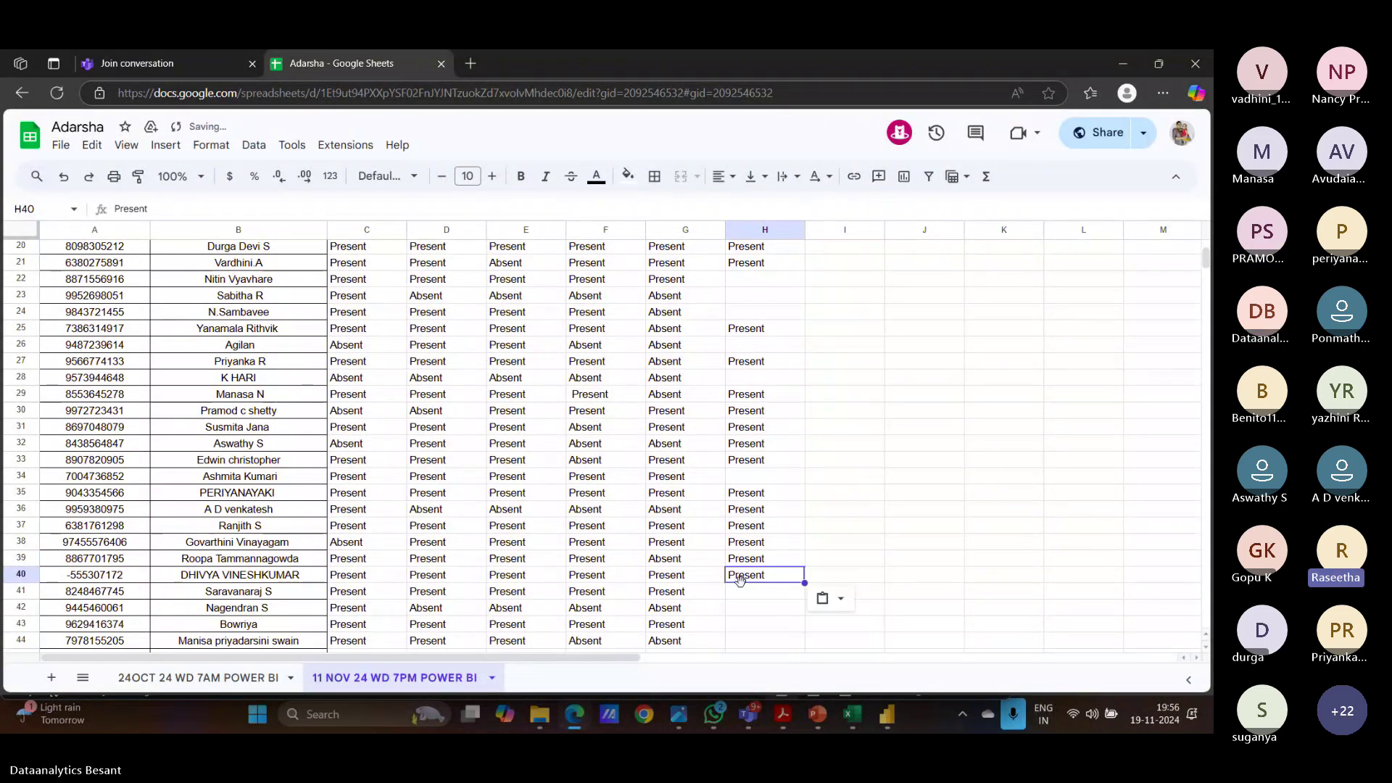
{"action": "left_click", "coordinate": [742, 595]}
{"action": "scroll", "coordinate": [741, 596], "scroll_direction": "down", "scroll_amount": 2}
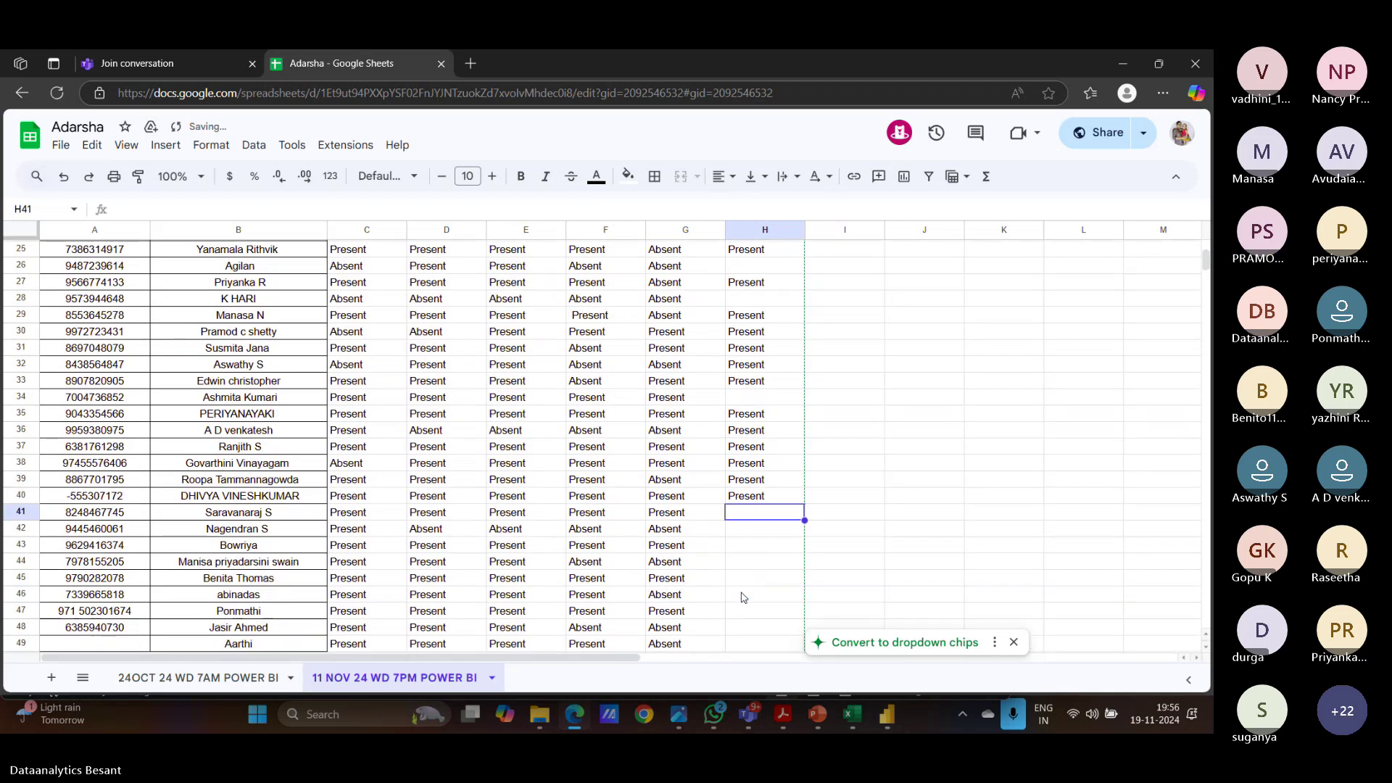
{"action": "type", "text": "Present"}
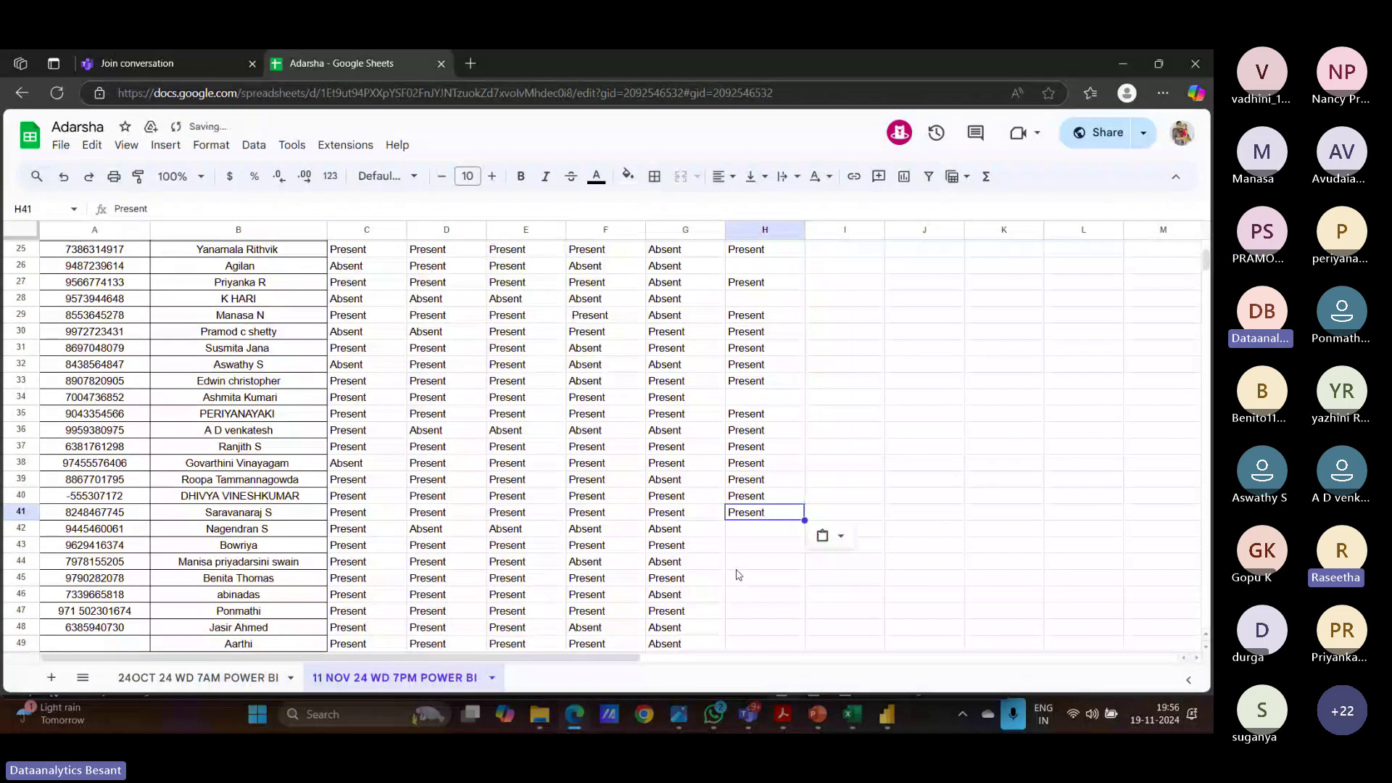
Step: Leave rows 42 to 44 blank and mark row 45 as Present in the 19-11-2024 column
{"action": "left_click", "coordinate": [750, 533]}
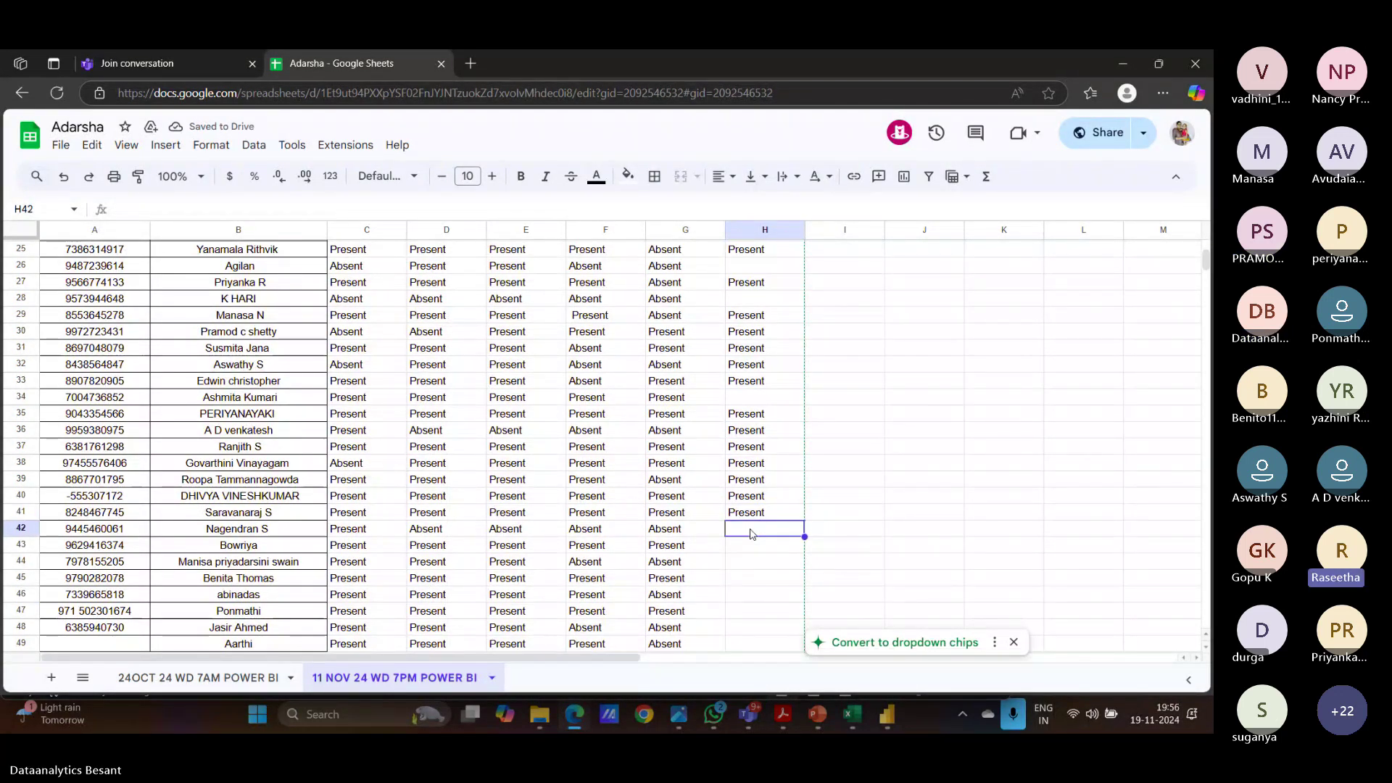
{"action": "left_click", "coordinate": [749, 548]}
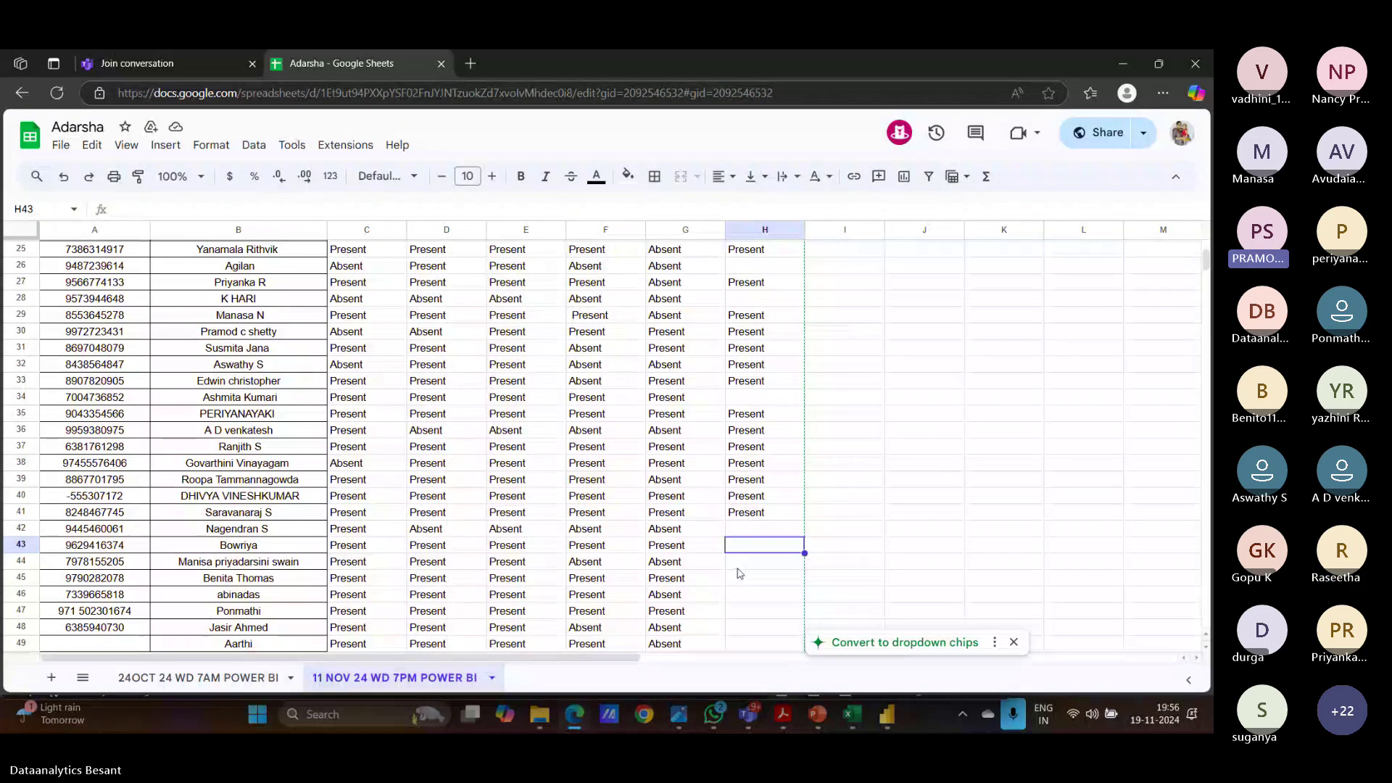
{"action": "left_click", "coordinate": [745, 567]}
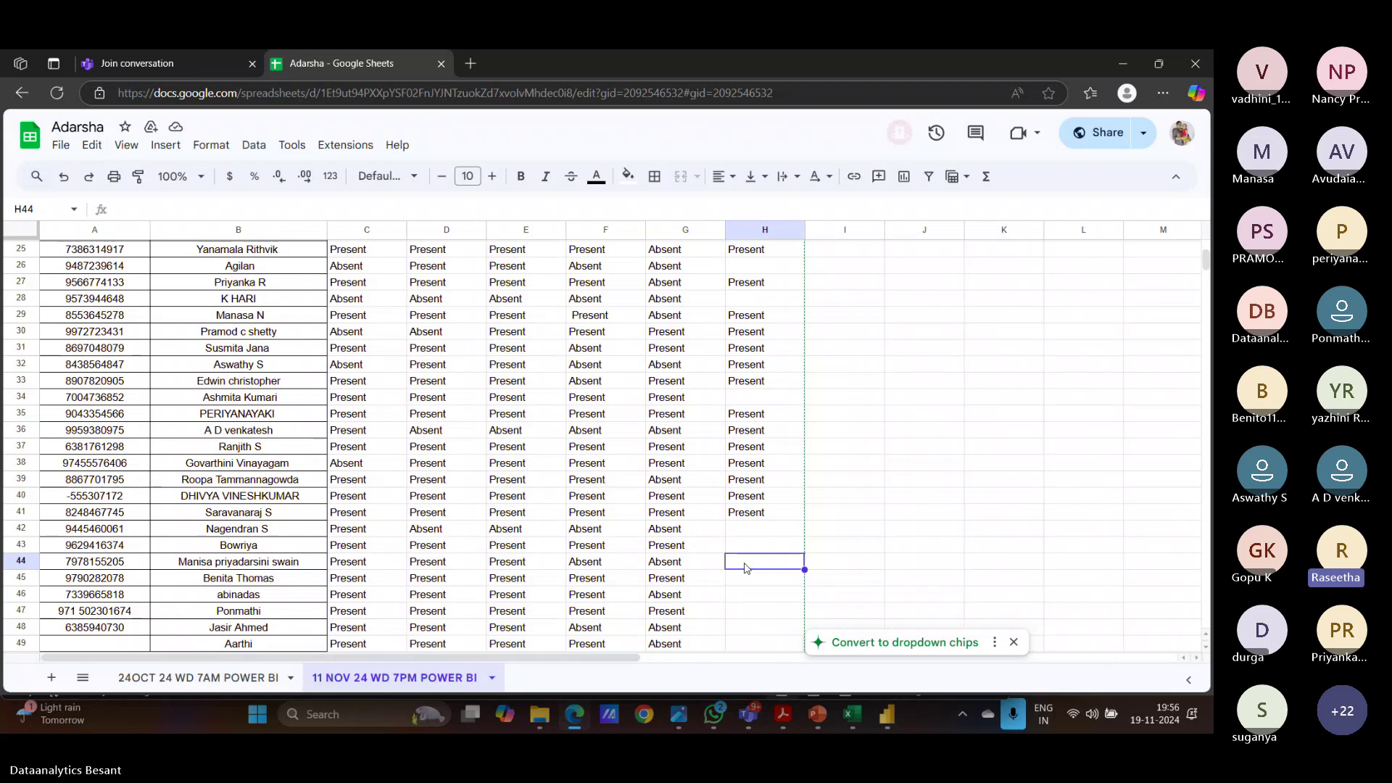
{"action": "left_click", "coordinate": [747, 585]}
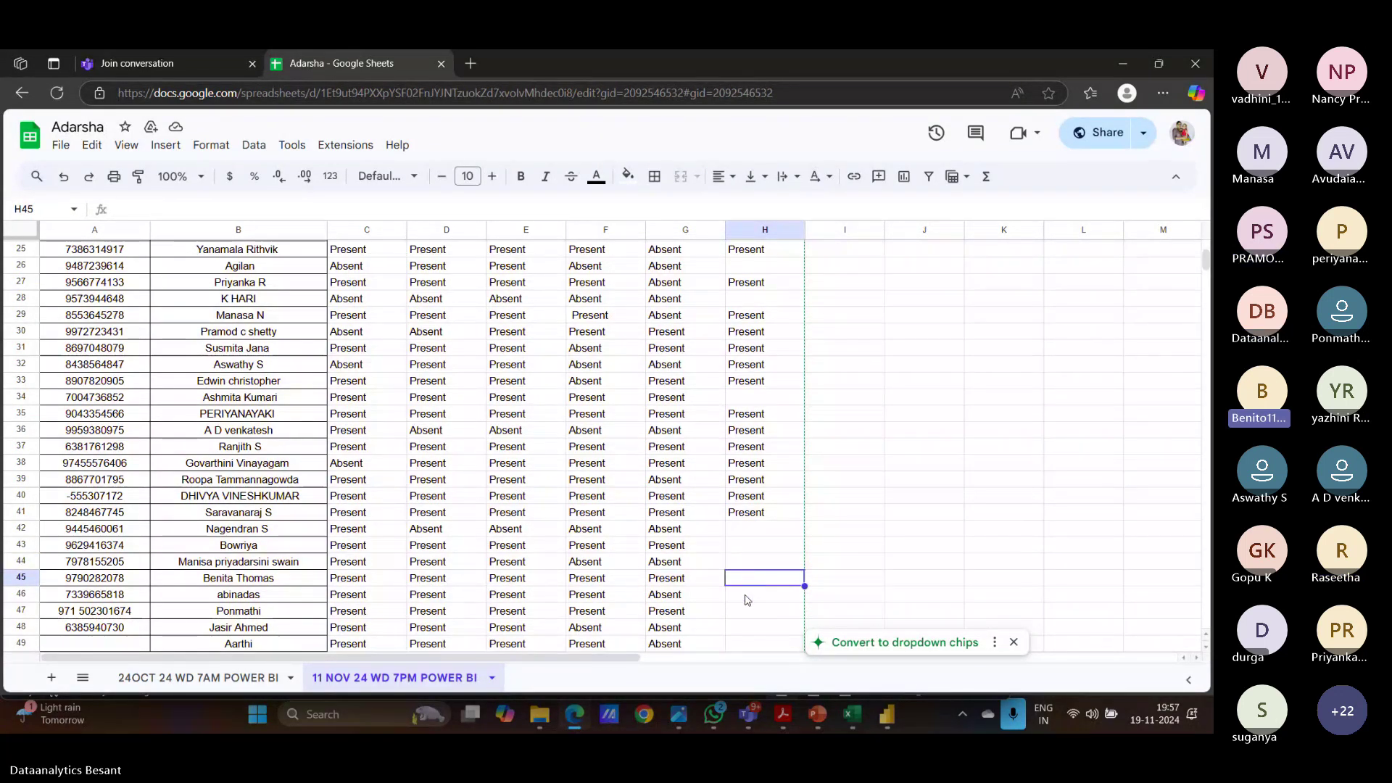
{"action": "type", "text": "Present"}
Step: Leave row 46 blank and mark rows 47 and 48 as Present in the 19-11-2024 column
{"action": "left_click", "coordinate": [746, 599]}
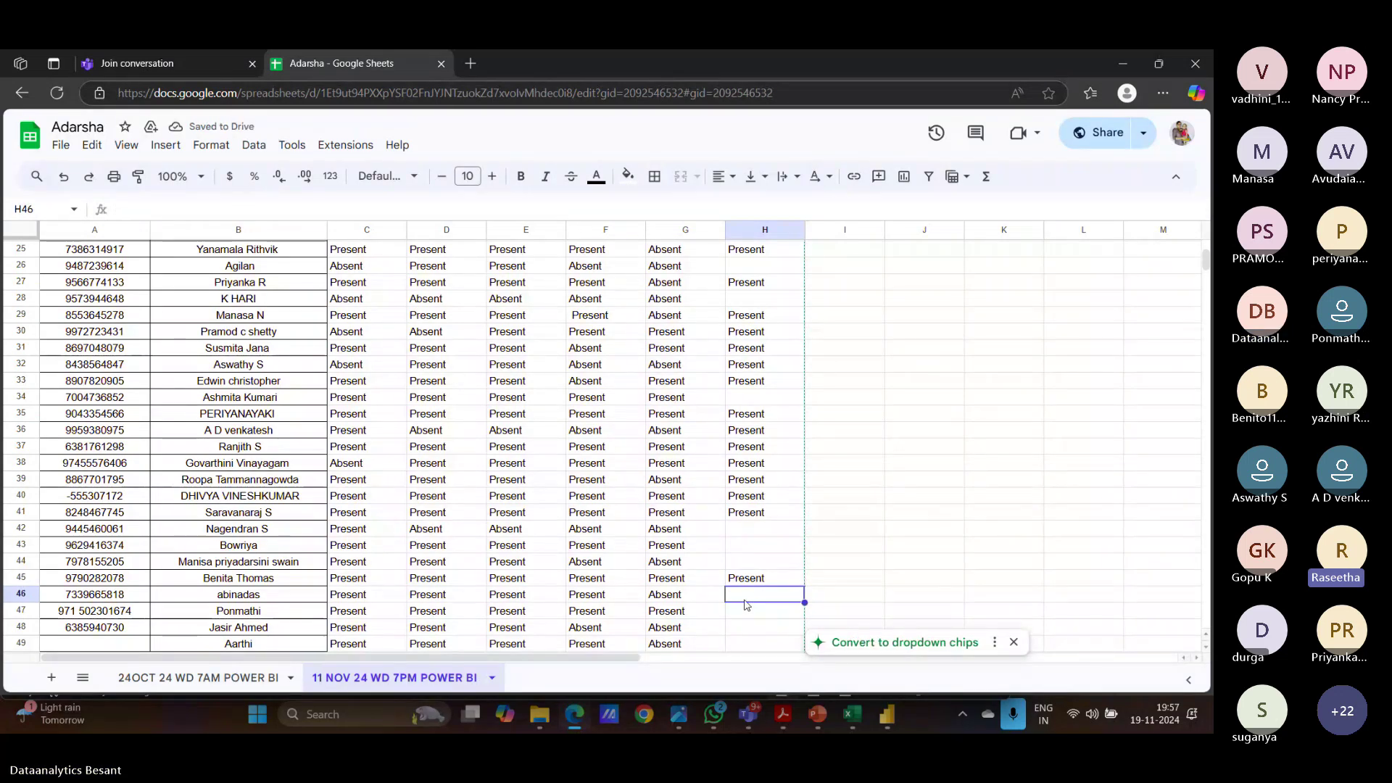
{"action": "left_click", "coordinate": [731, 613]}
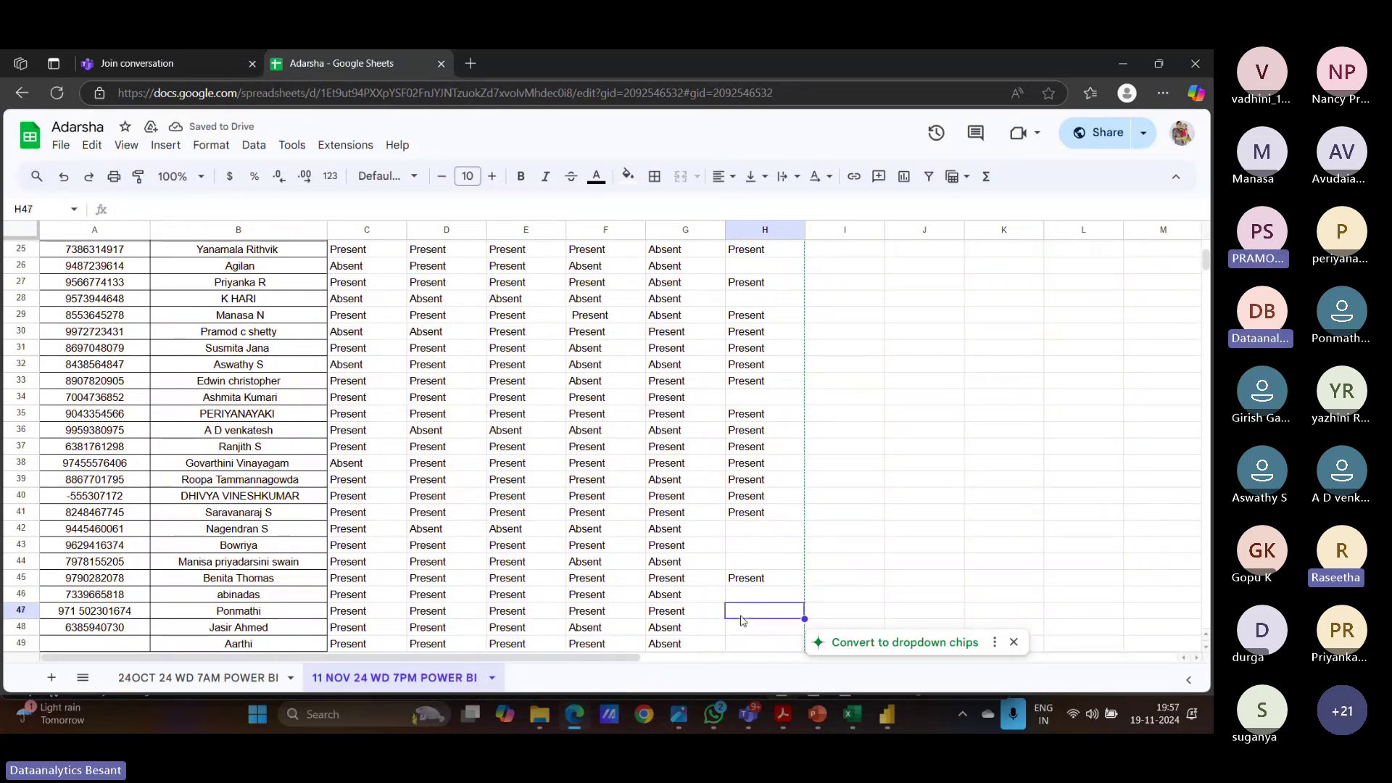
{"action": "scroll", "coordinate": [730, 617], "scroll_direction": "down", "scroll_amount": 1}
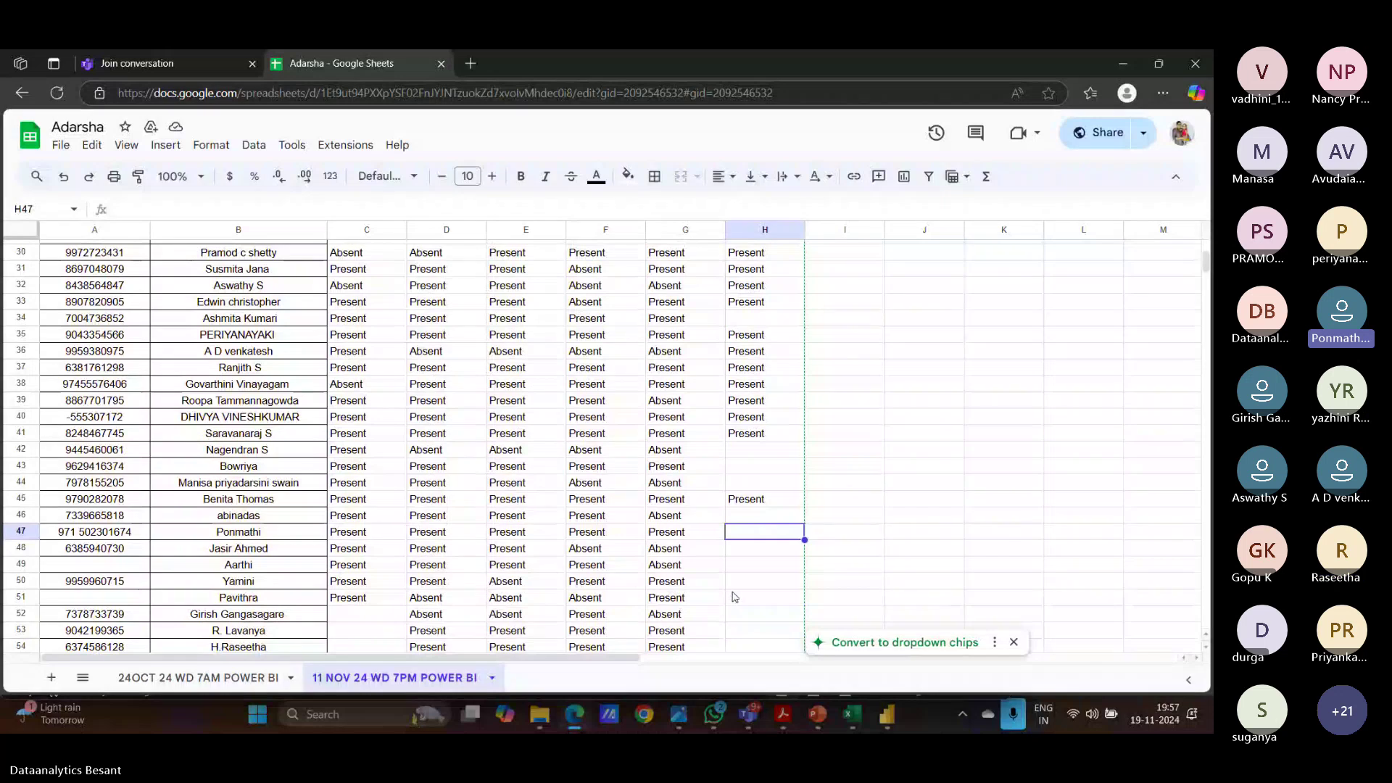
{"action": "type", "text": "Present"}
{"action": "left_click", "coordinate": [744, 556]}
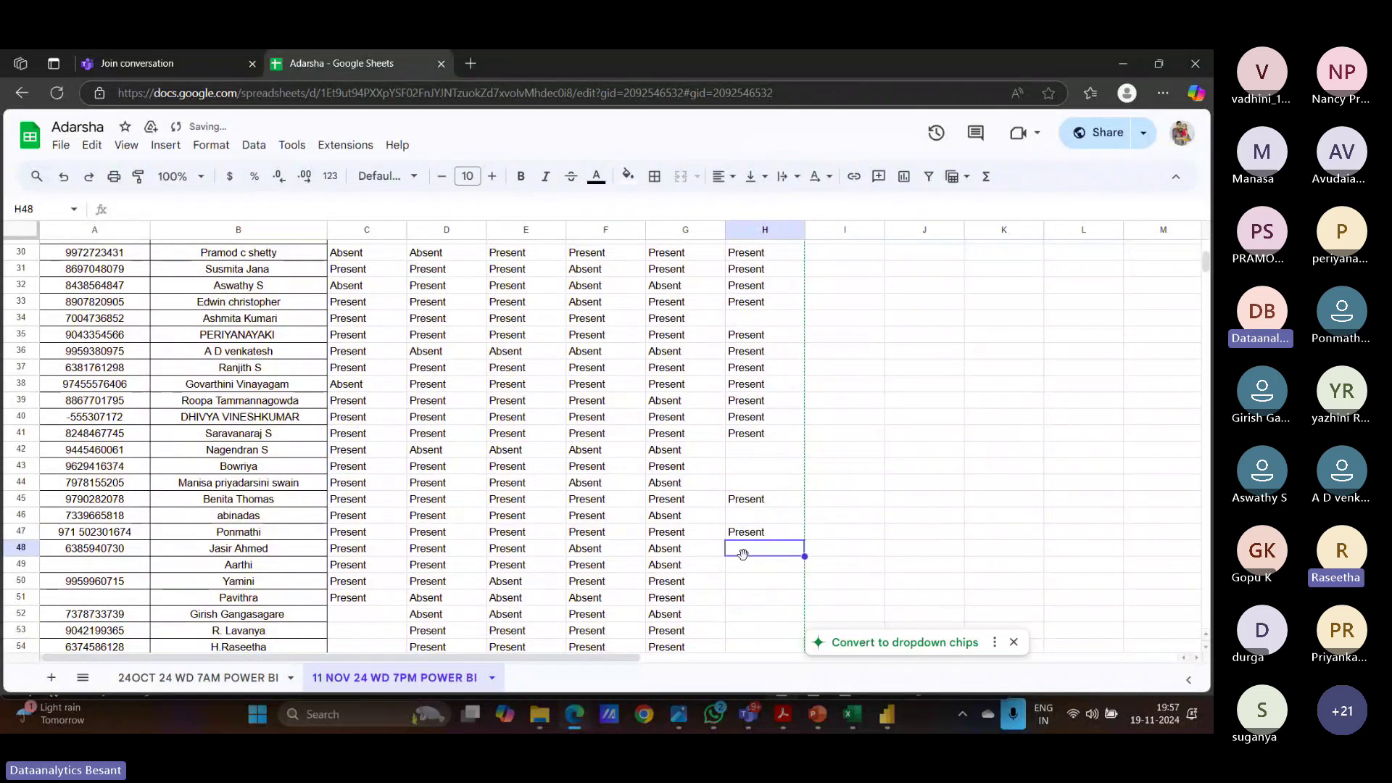
{"action": "type", "text": "Present"}
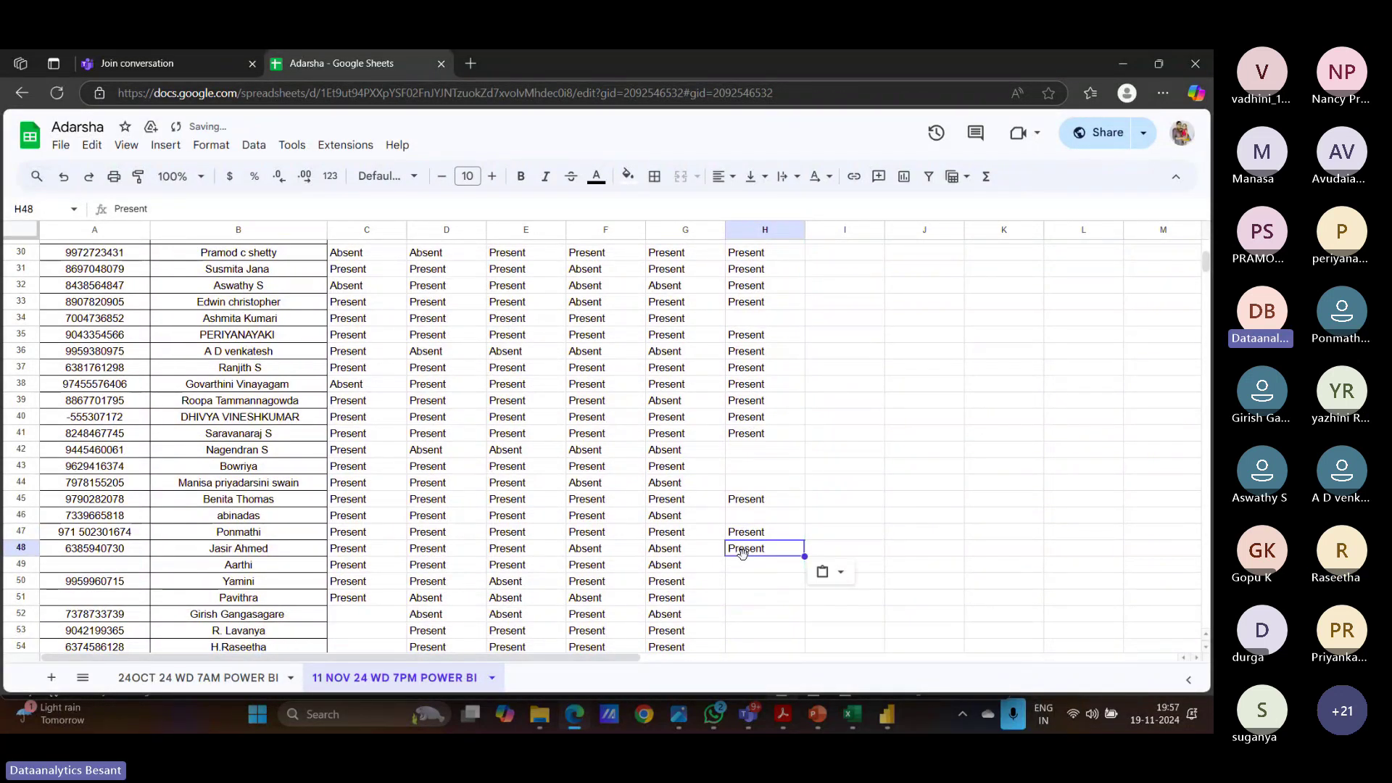
Step: Mark rows 49 and 50 as Present in the 19-11-2024 column
{"action": "left_click", "coordinate": [745, 566]}
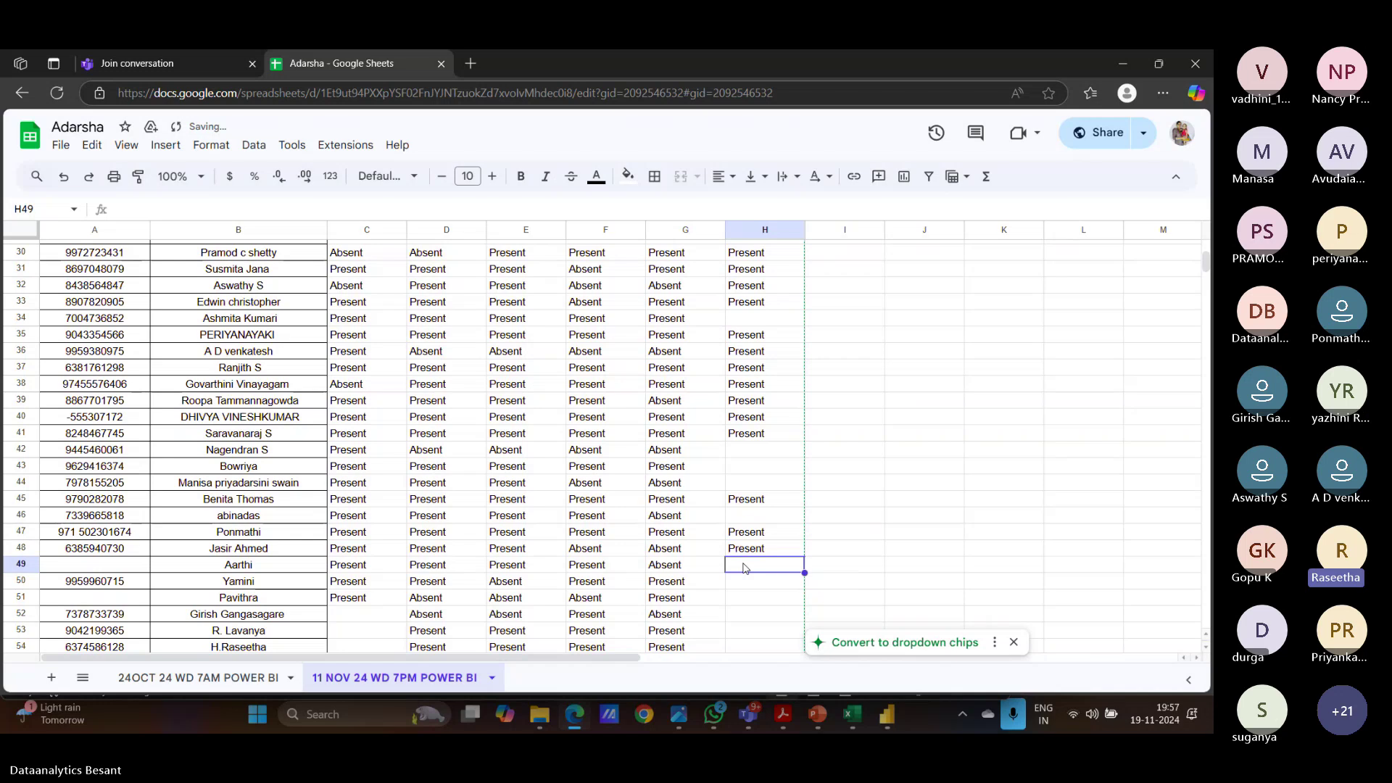
{"action": "type", "text": "Present"}
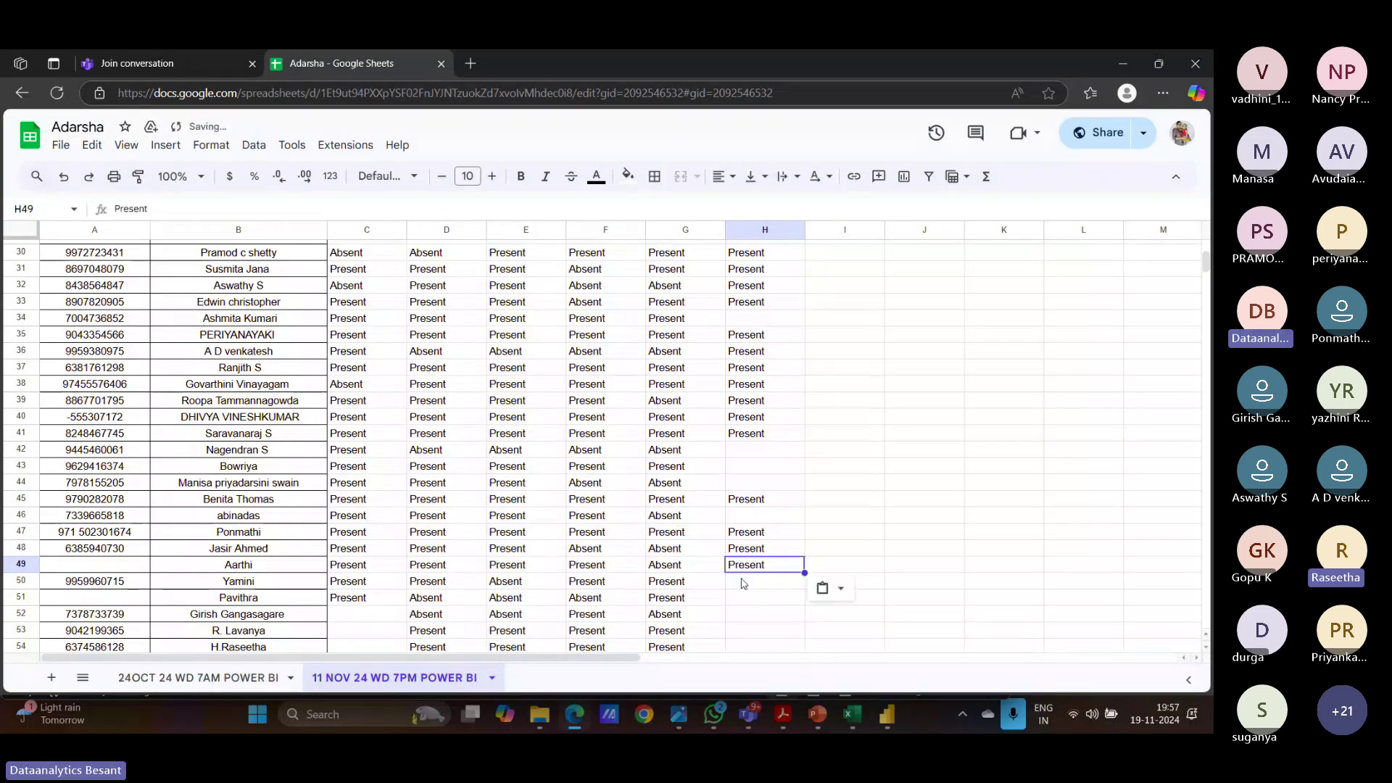
{"action": "left_click", "coordinate": [743, 583]}
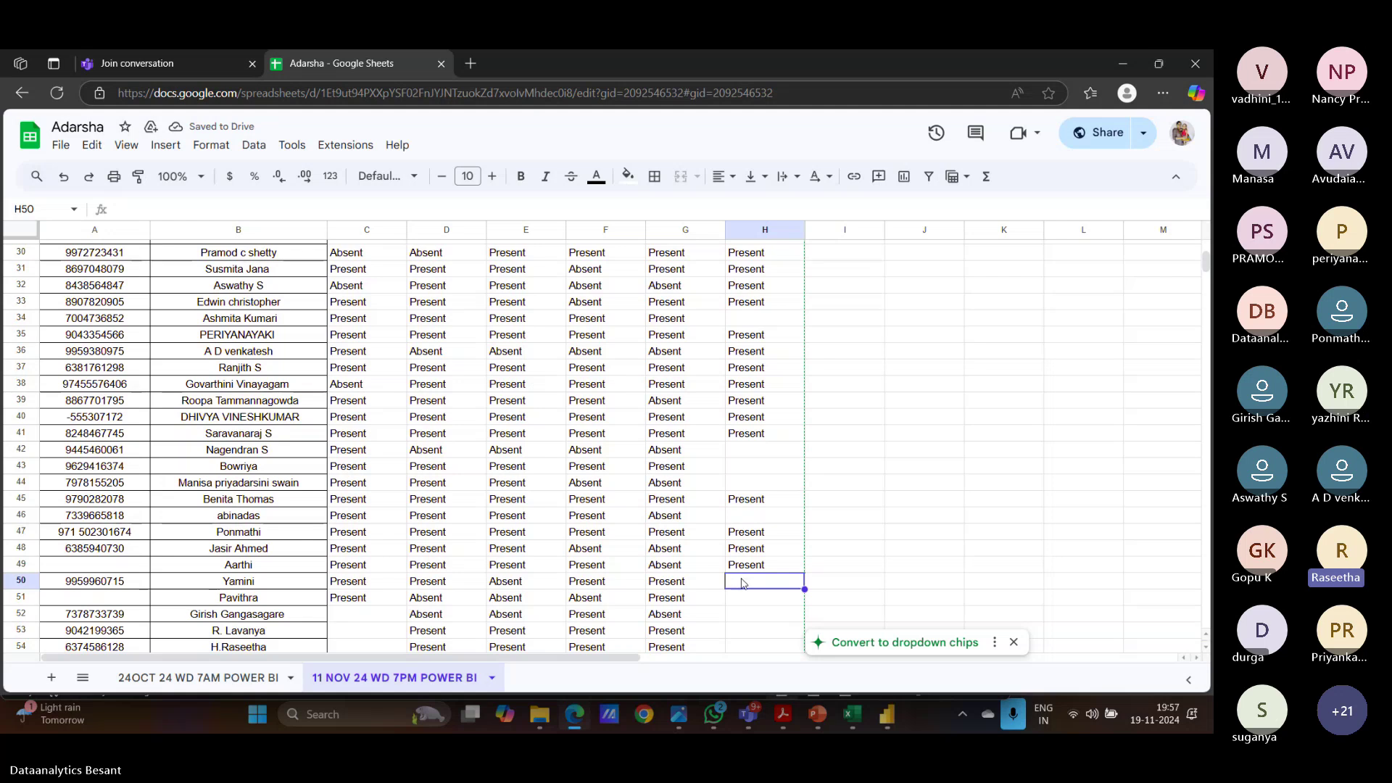
{"action": "type", "text": "Present"}
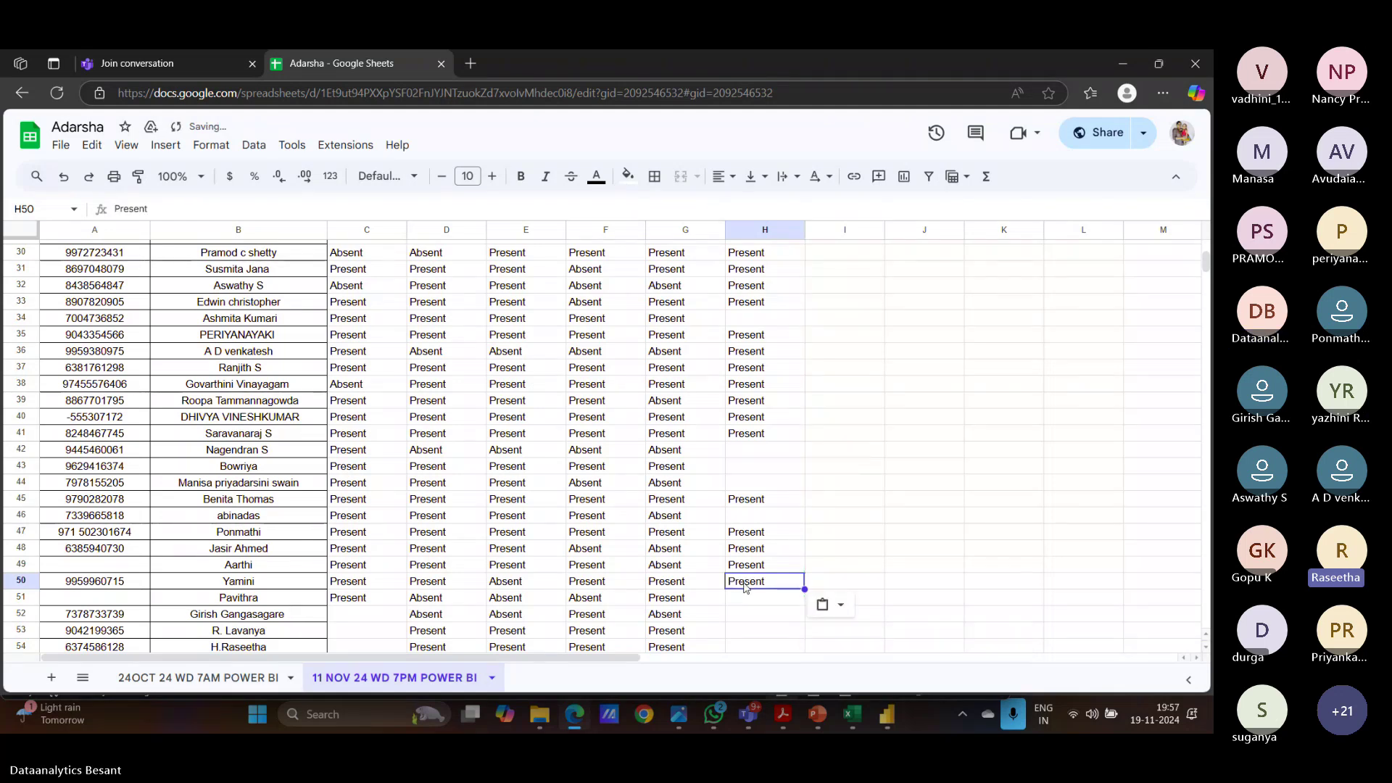
Step: Leave rows 51 and 52 blank and mark rows 53 and 54 as Present in the 19-11-2024 column
{"action": "left_click", "coordinate": [743, 601]}
{"action": "scroll", "coordinate": [743, 602], "scroll_direction": "down", "scroll_amount": 2}
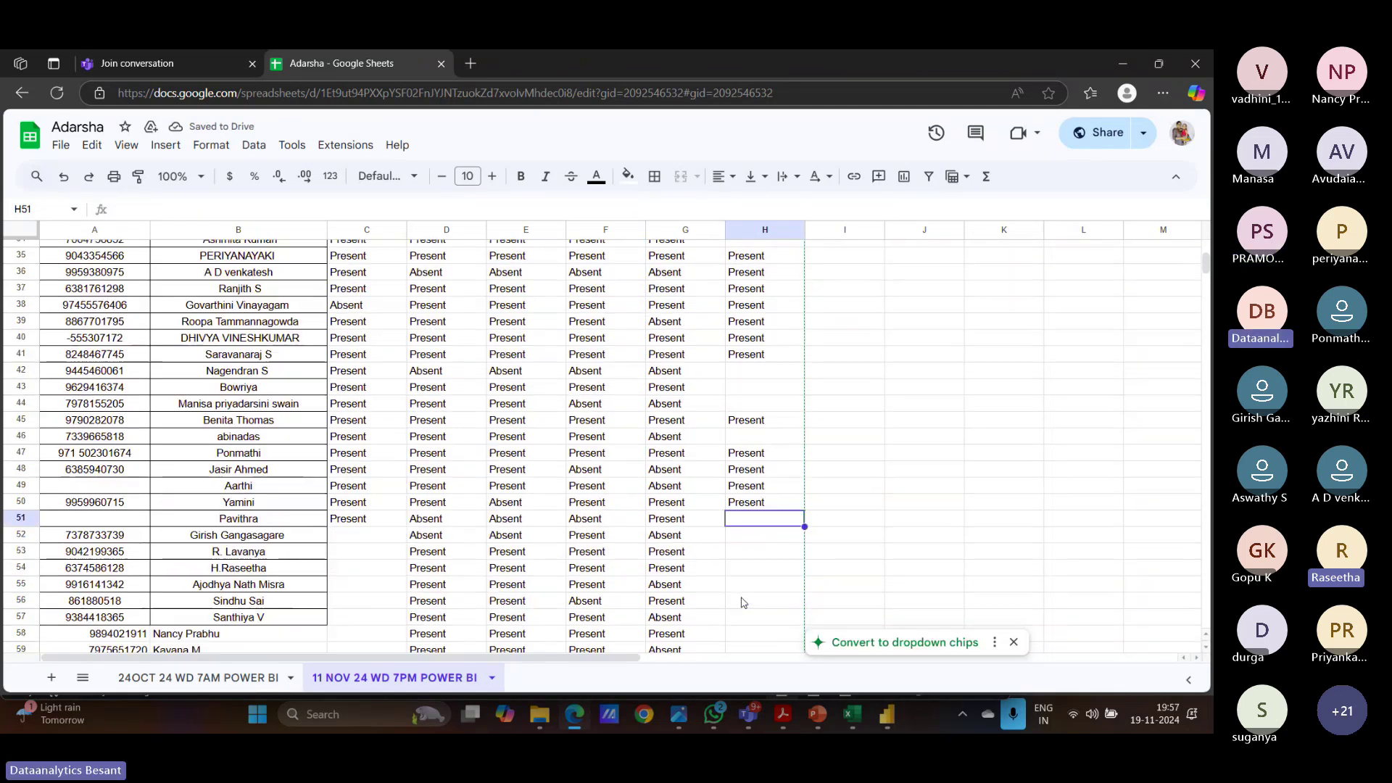
{"action": "scroll", "coordinate": [743, 601], "scroll_direction": "down", "scroll_amount": 2}
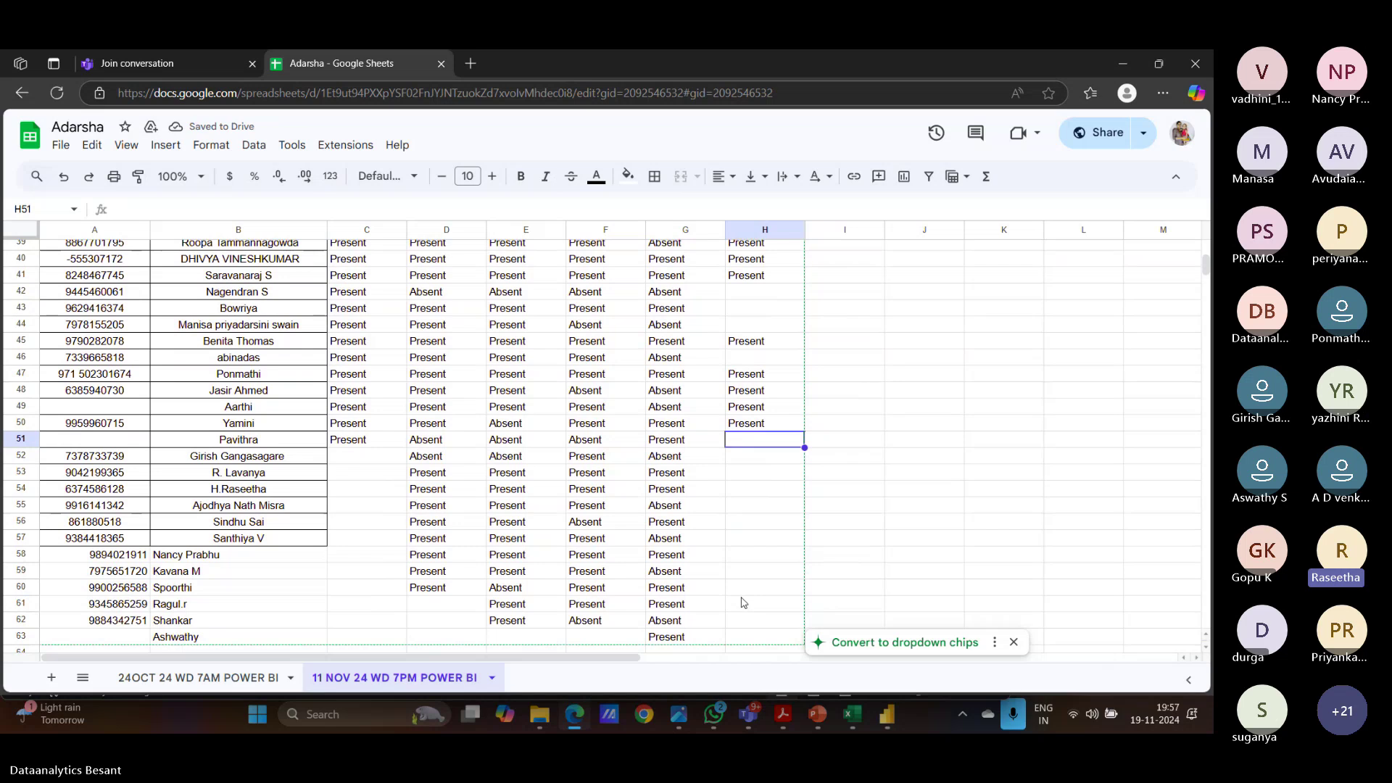
{"action": "scroll", "coordinate": [741, 601], "scroll_direction": "down", "scroll_amount": 2}
{"action": "left_click", "coordinate": [758, 378]}
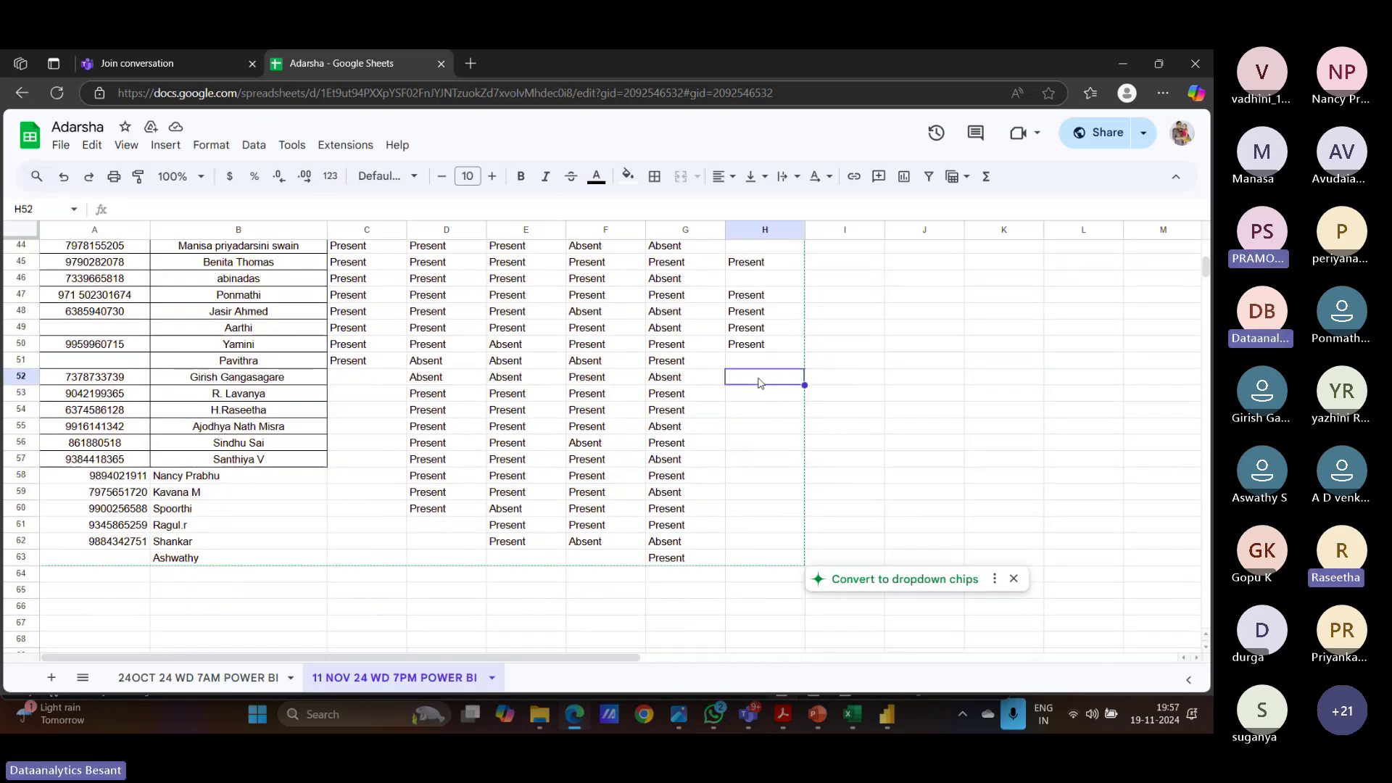
{"action": "left_click", "coordinate": [753, 394]}
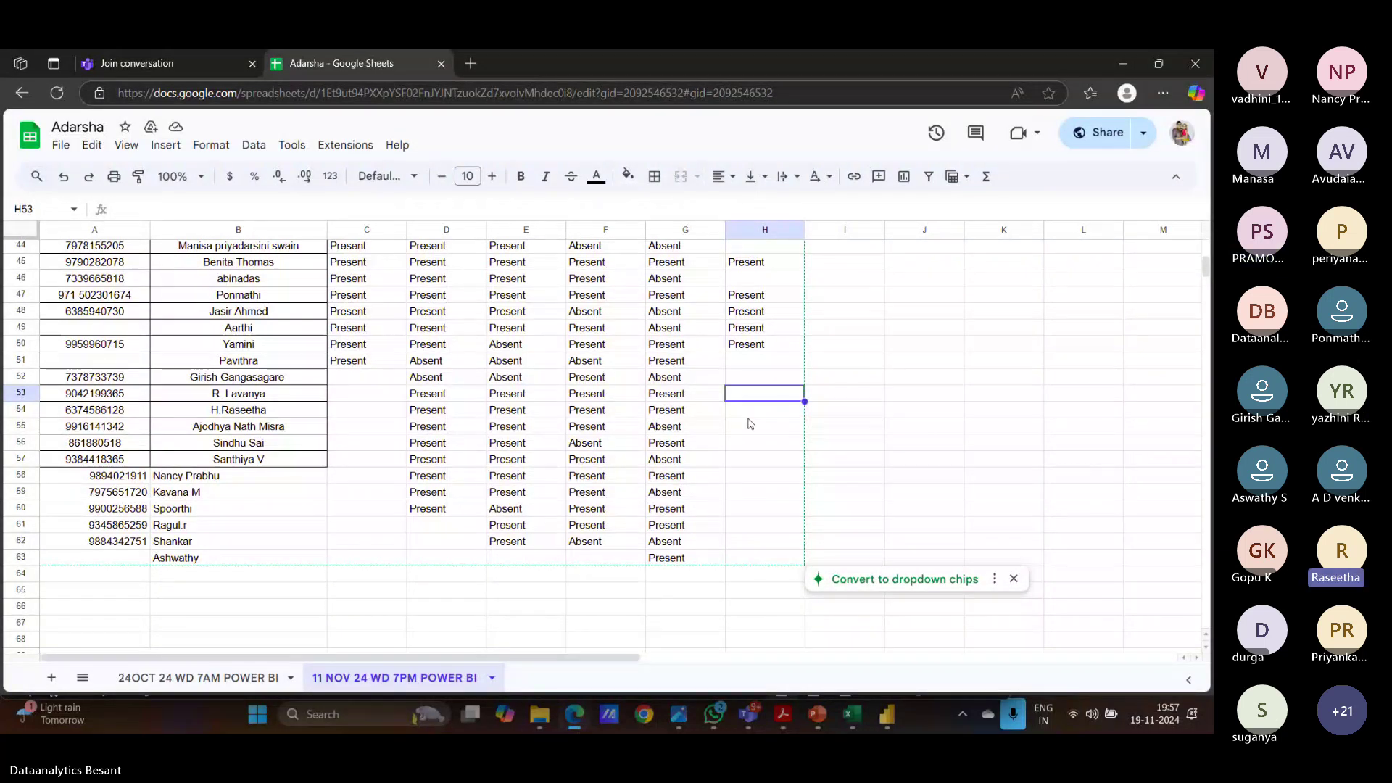
{"action": "type", "text": "Present"}
{"action": "key", "text": "Return"}
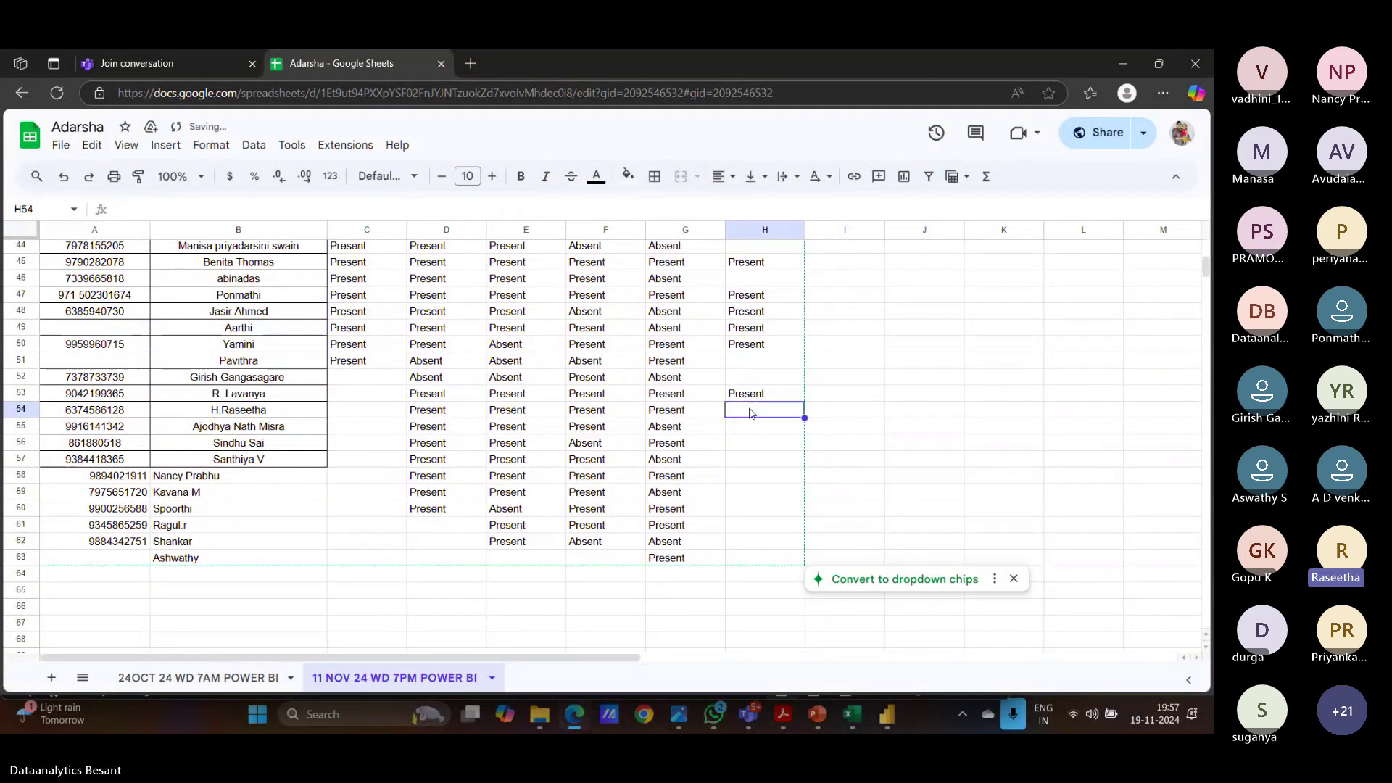
{"action": "type", "text": "Present"}
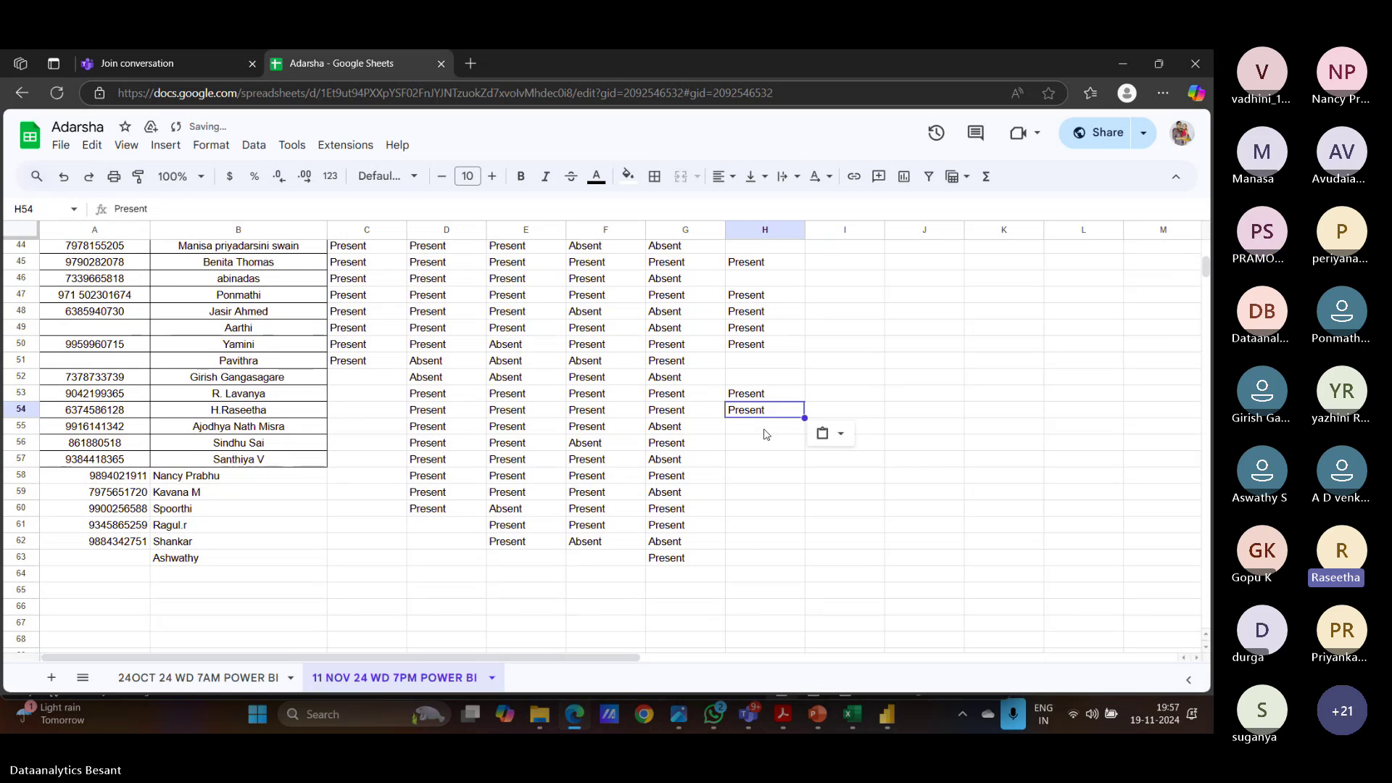
{"action": "left_click", "coordinate": [766, 434]}
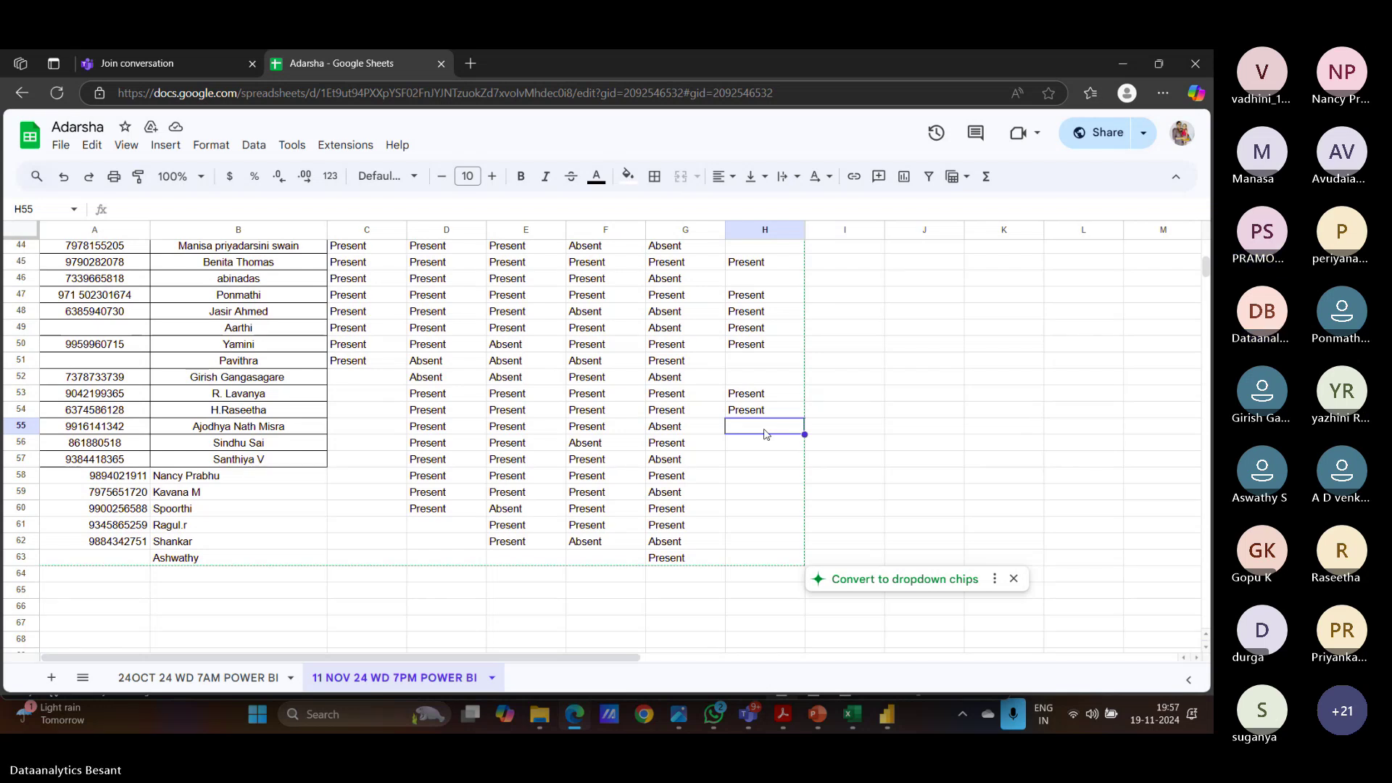
Step: Leave rows 55 to 57 blank and mark row 58 as Present in the 19-11-2024 column
{"action": "left_click", "coordinate": [762, 445]}
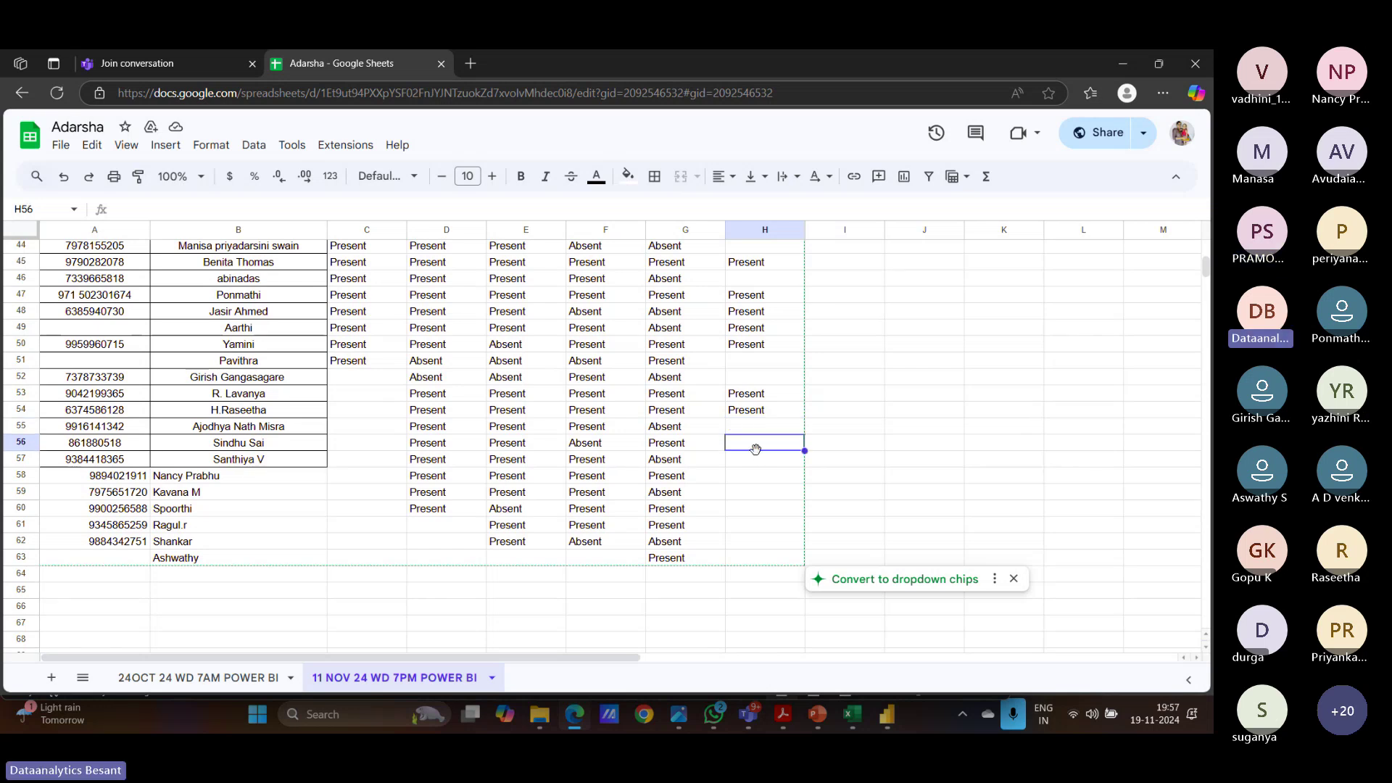
{"action": "left_click", "coordinate": [751, 471]}
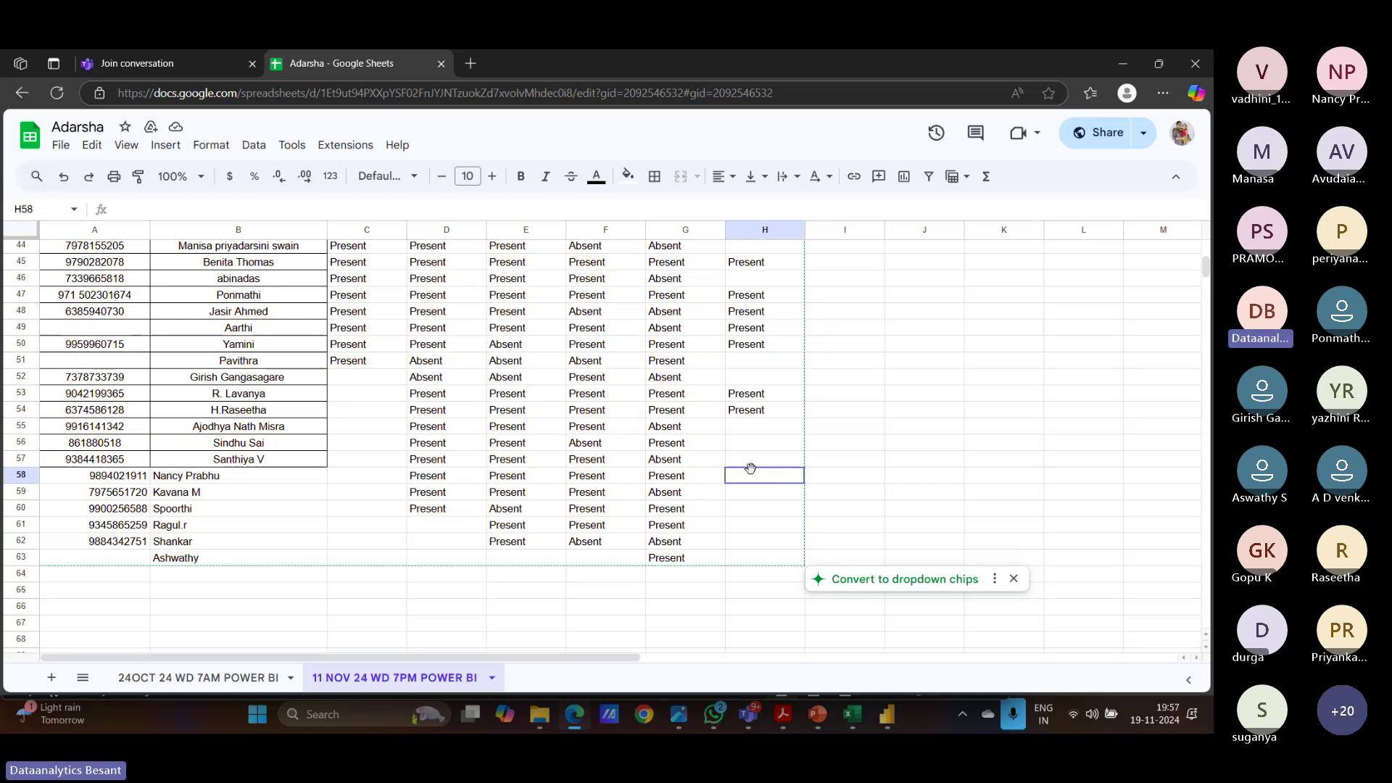
{"action": "left_click", "coordinate": [751, 464]}
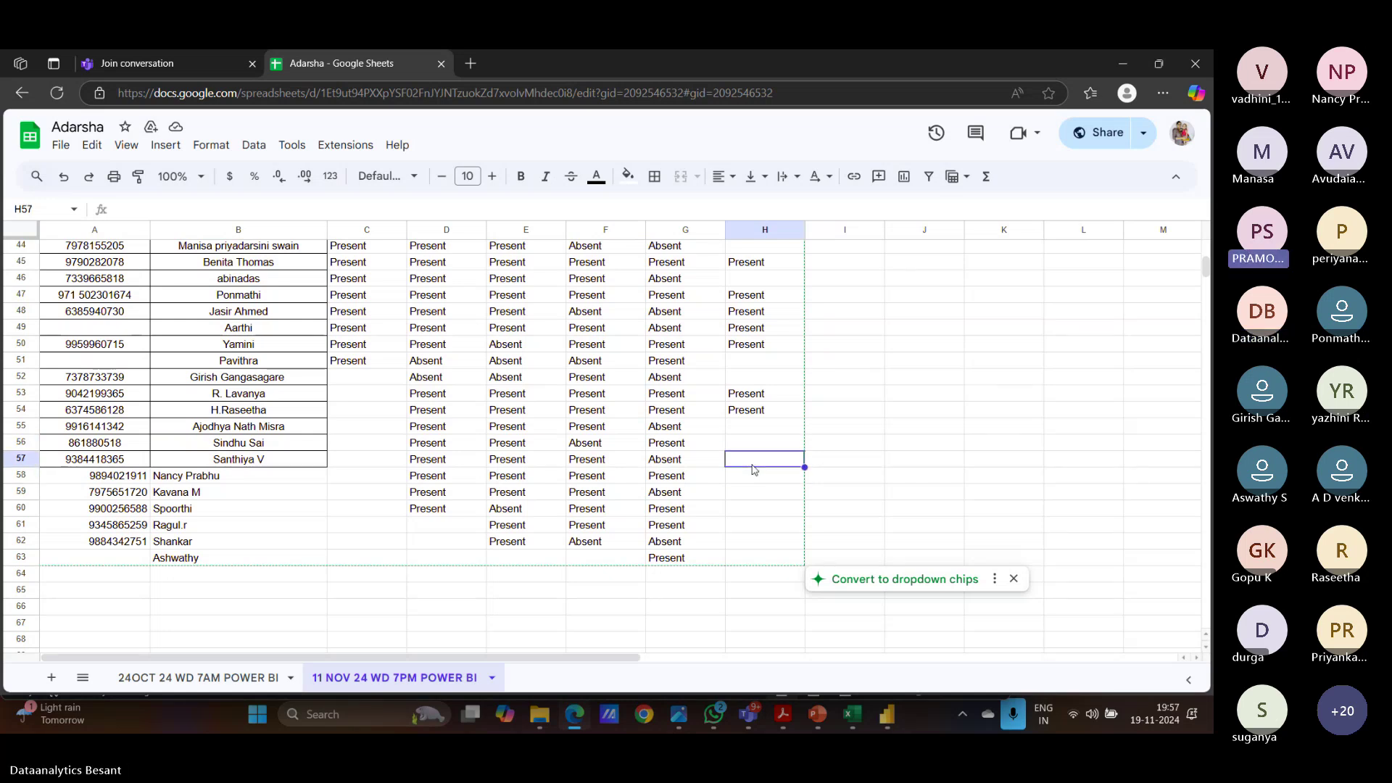
{"action": "left_click", "coordinate": [754, 479]}
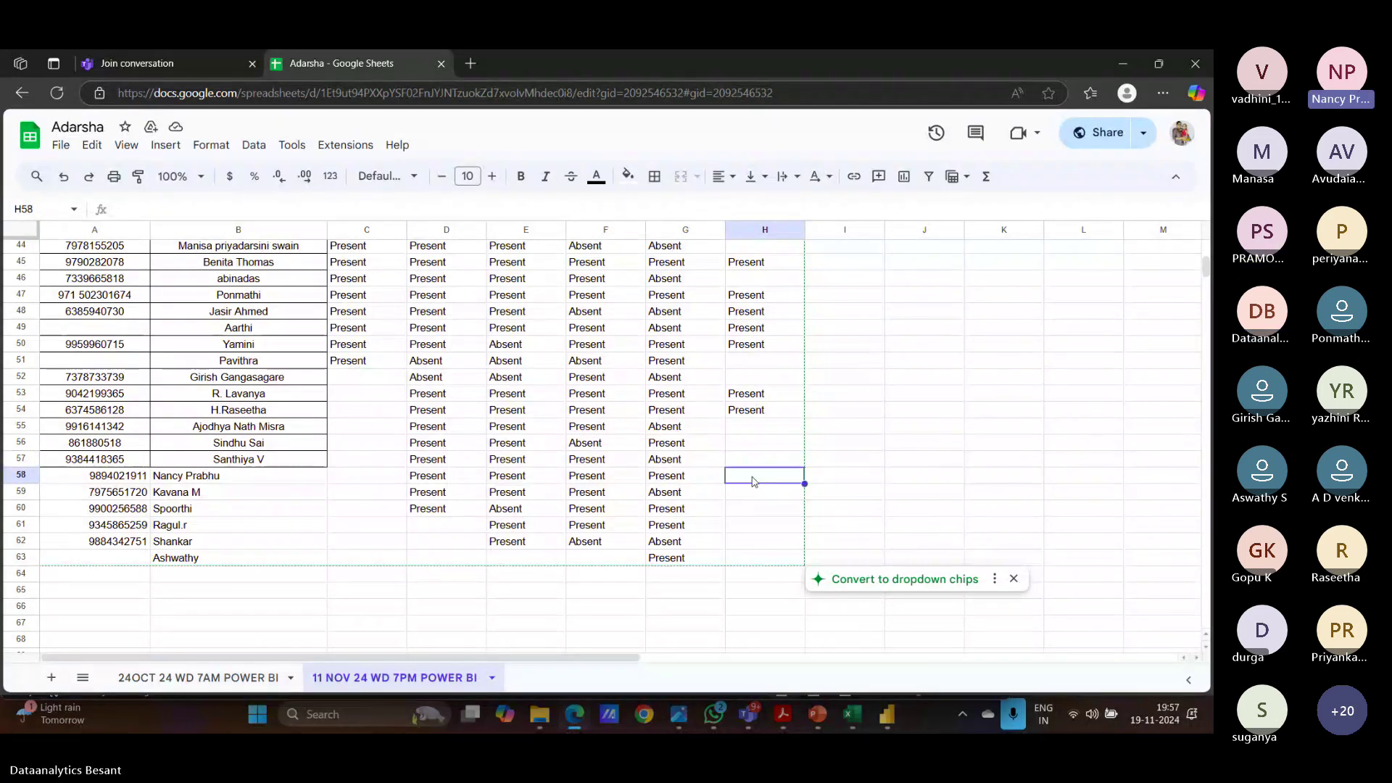
{"action": "type", "text": "Present"}
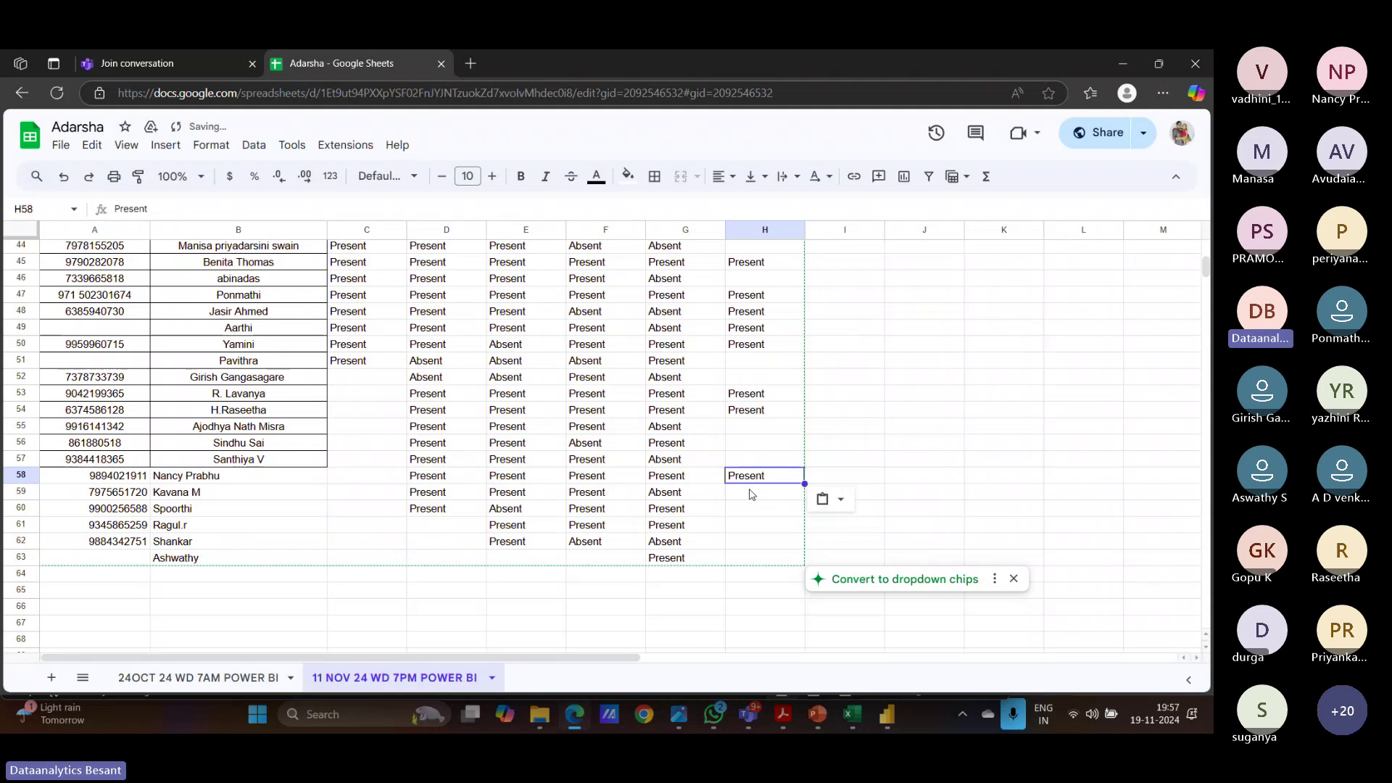
Step: Mark rows 59 and 60 as Present in the 19-11-2024 column
{"action": "left_click", "coordinate": [749, 495]}
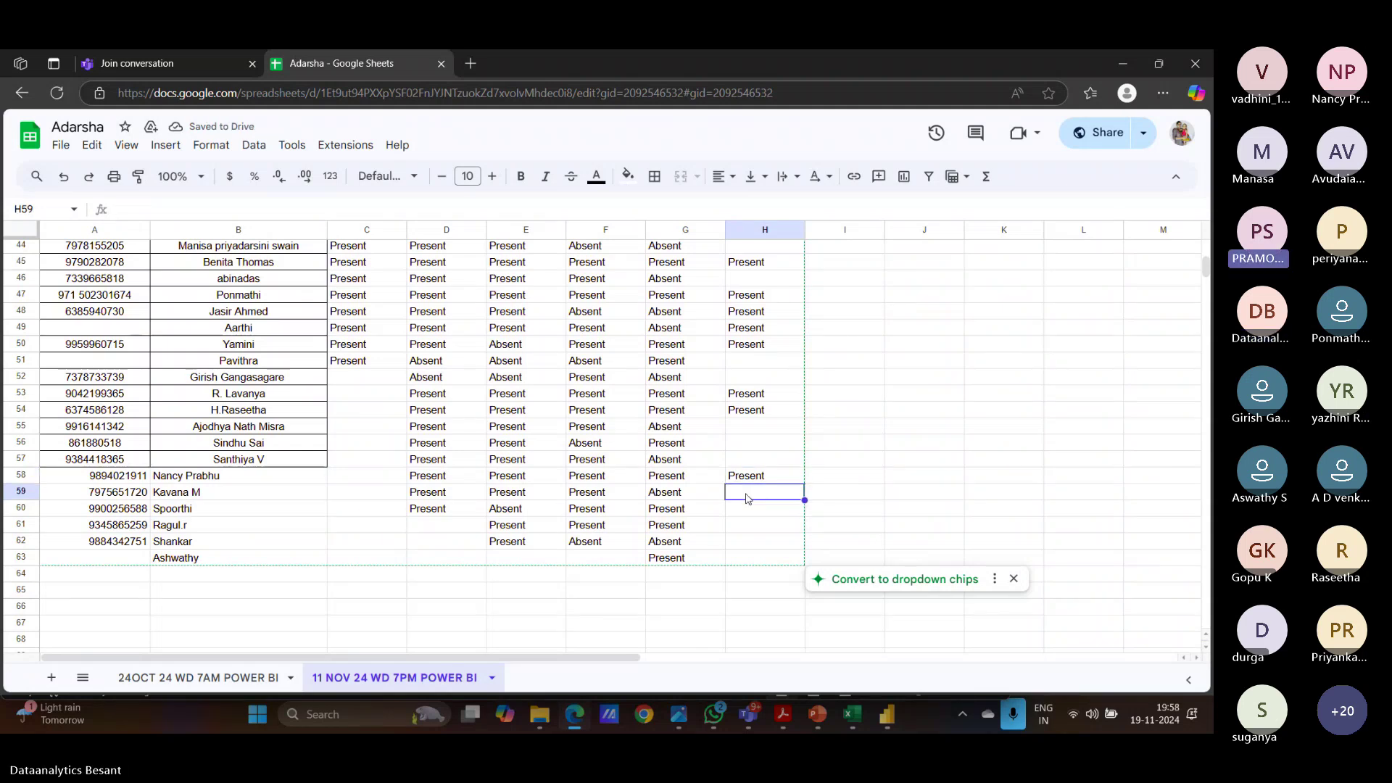
{"action": "type", "text": "Present"}
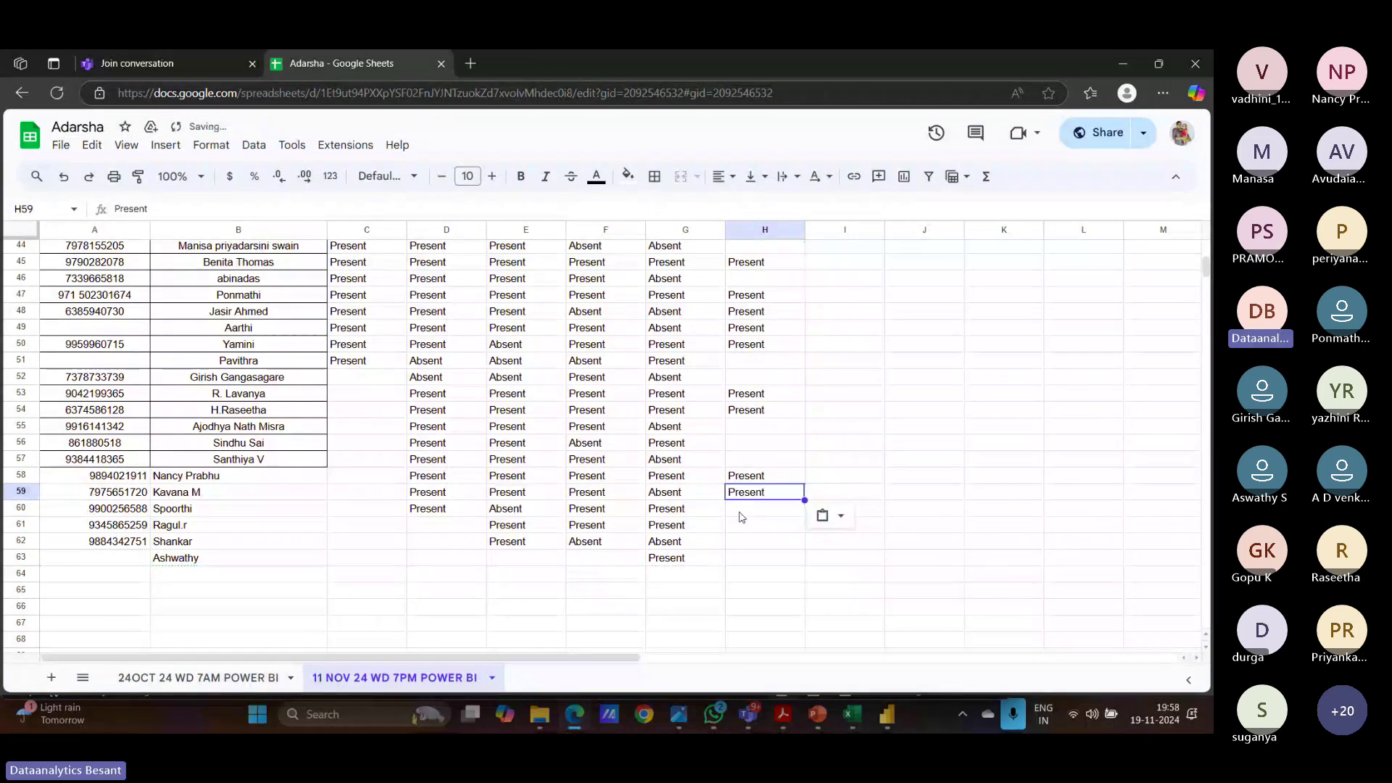
{"action": "left_click", "coordinate": [741, 511]}
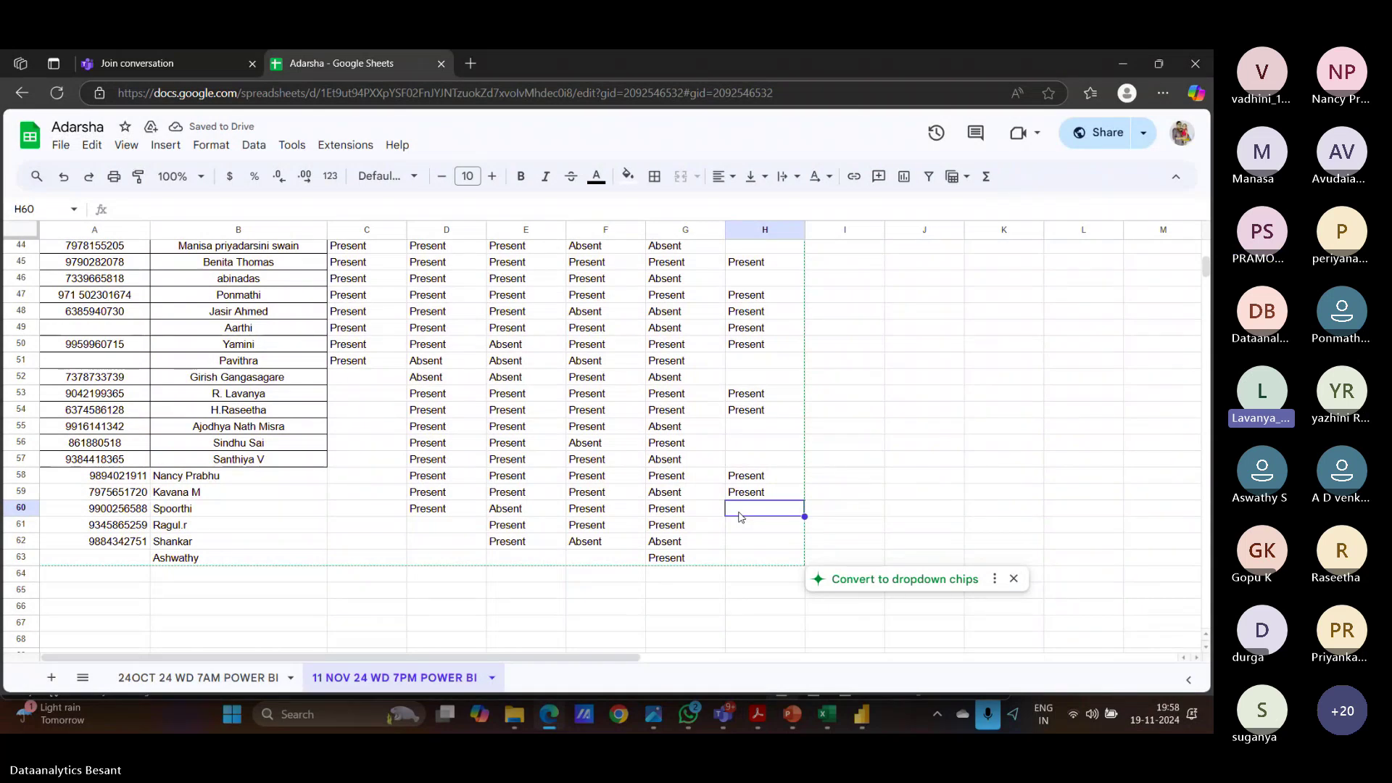
{"action": "type", "text": "Present"}
Step: Leave rows 61 and 62 blank and mark row 63 as Present in the 19-11-2024 column
{"action": "left_click", "coordinate": [741, 533]}
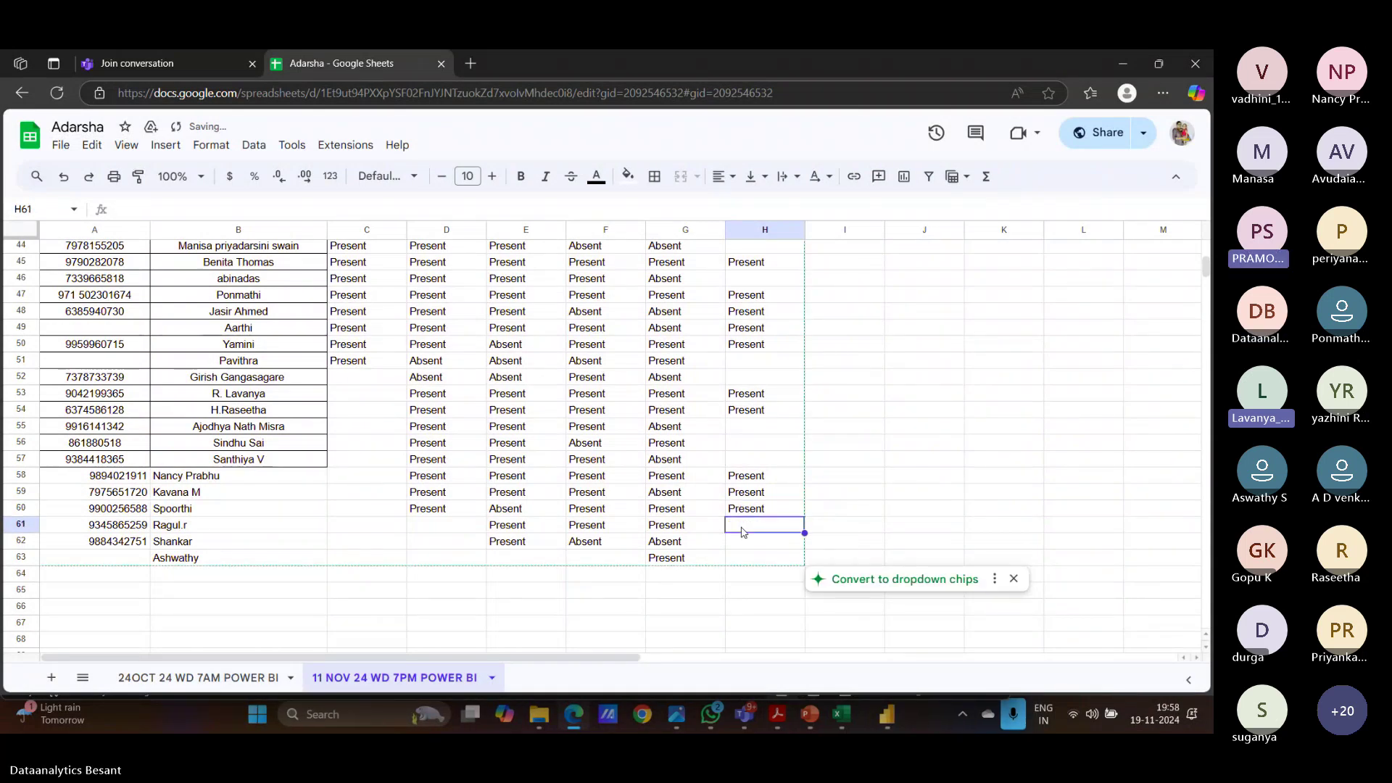
{"action": "left_click", "coordinate": [741, 543]}
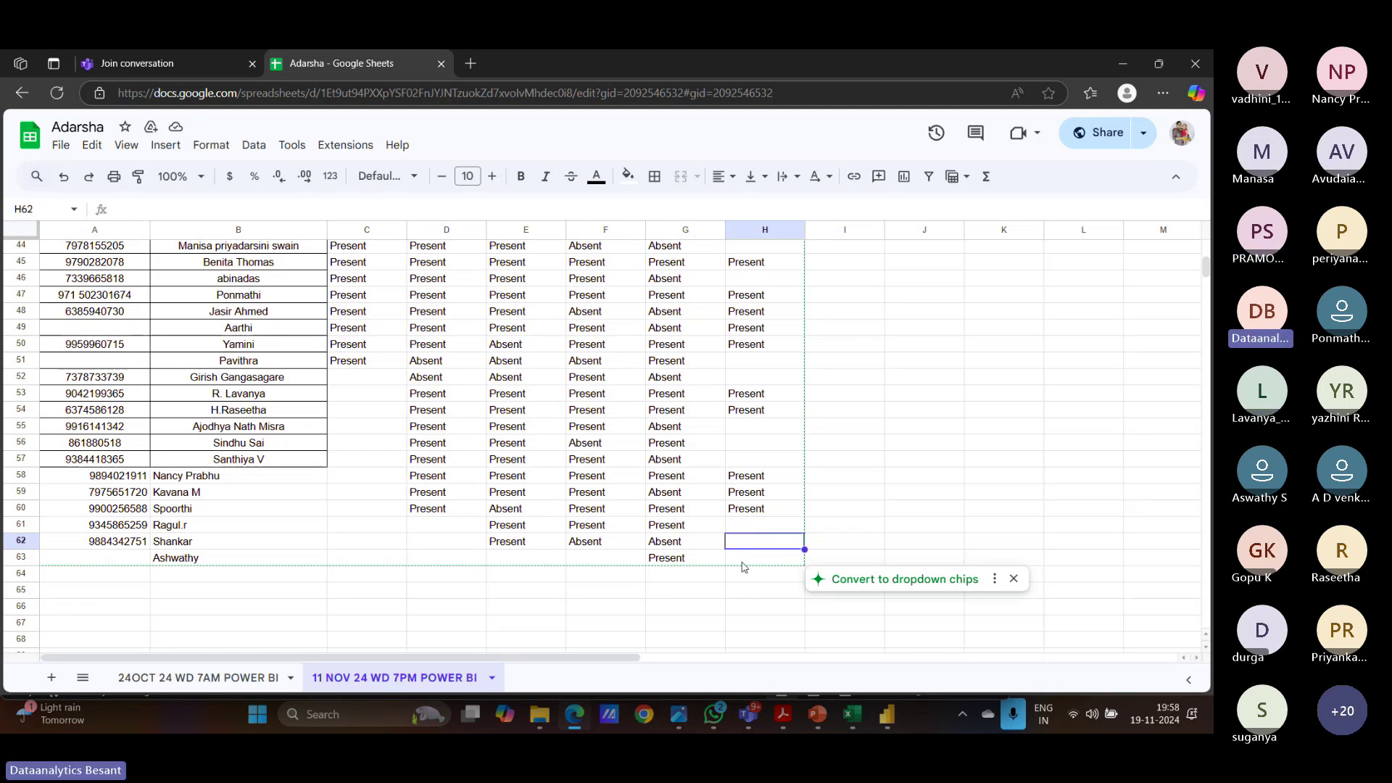
{"action": "left_click", "coordinate": [741, 566]}
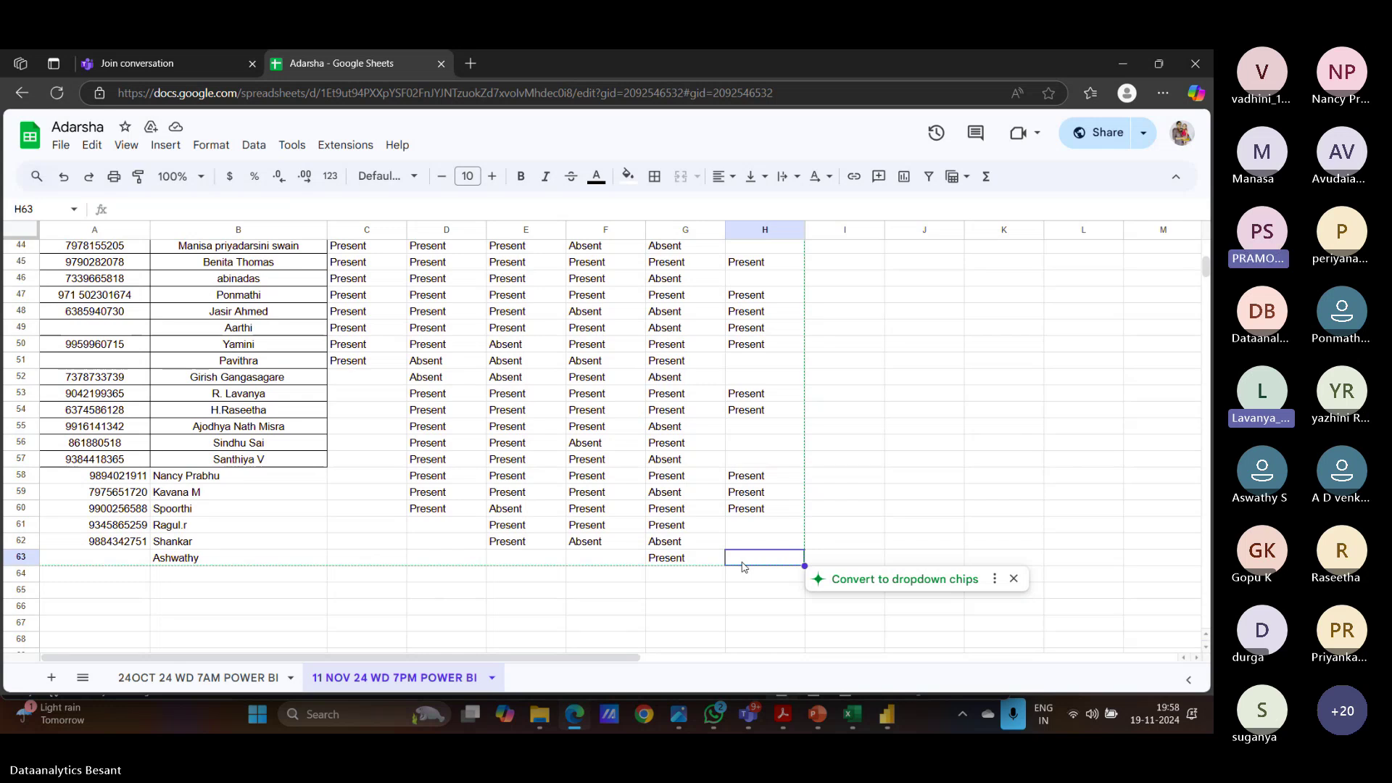
{"action": "type", "text": "Present"}
{"action": "key", "text": "Up"}
{"action": "key", "text": "Up"}
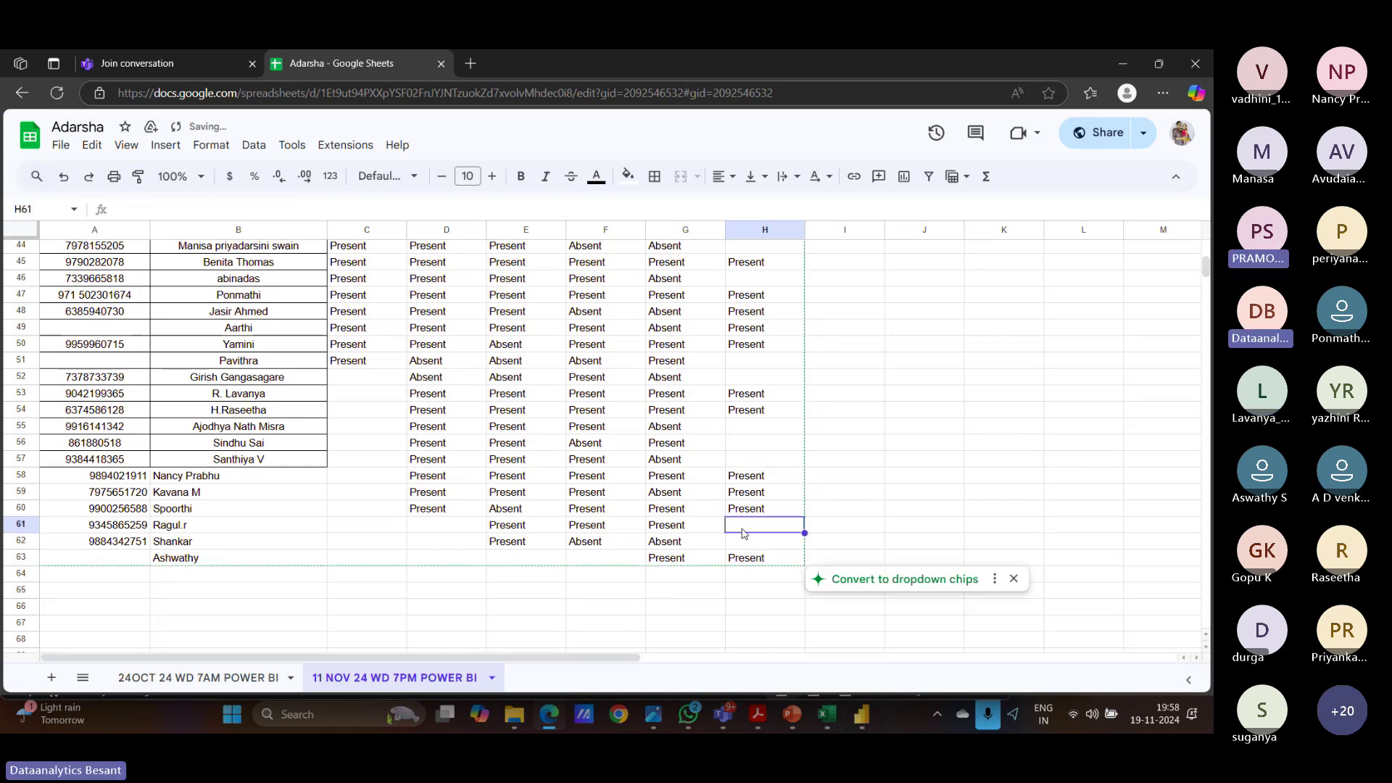
Step: Switch to the Teams meeting window and read the latest messages in the meeting chat
{"action": "mouse_move", "coordinate": [728, 714]}
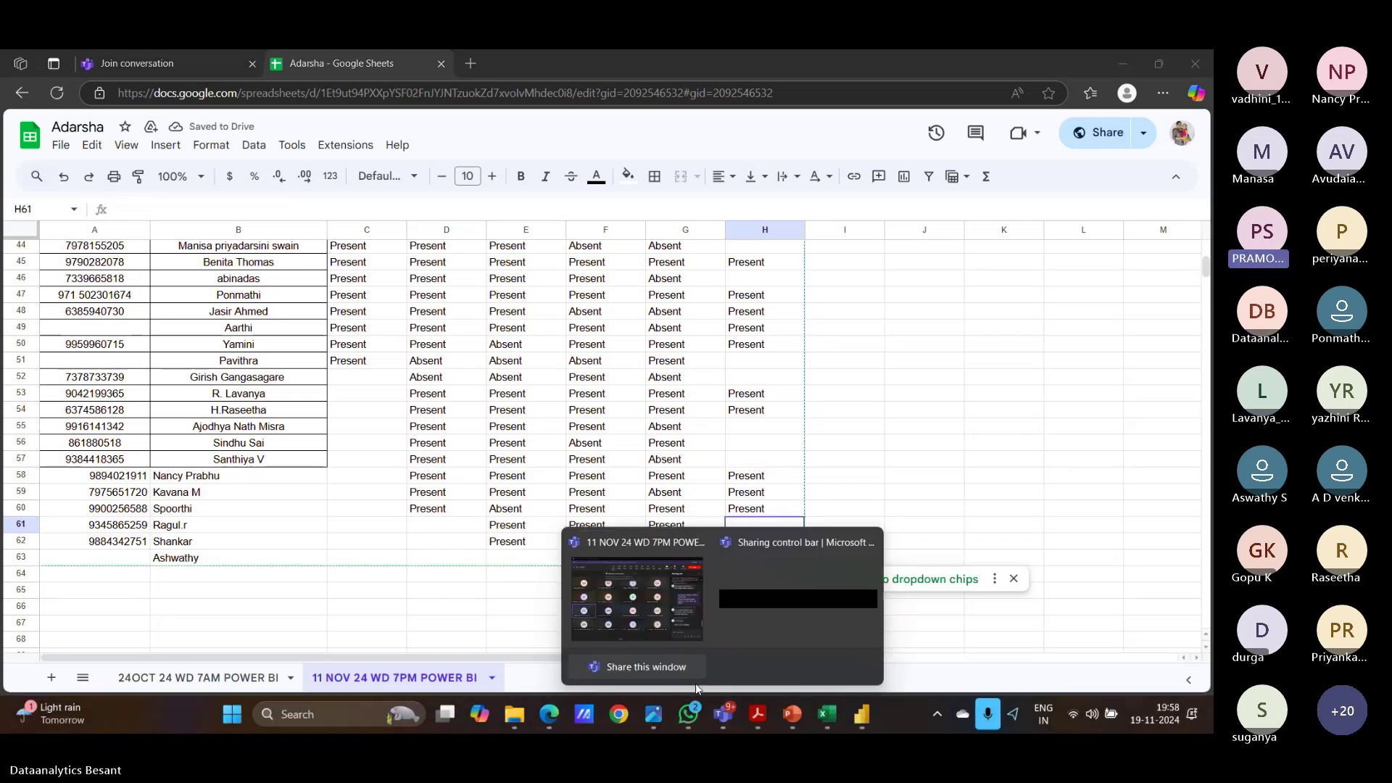
{"action": "left_click", "coordinate": [677, 623]}
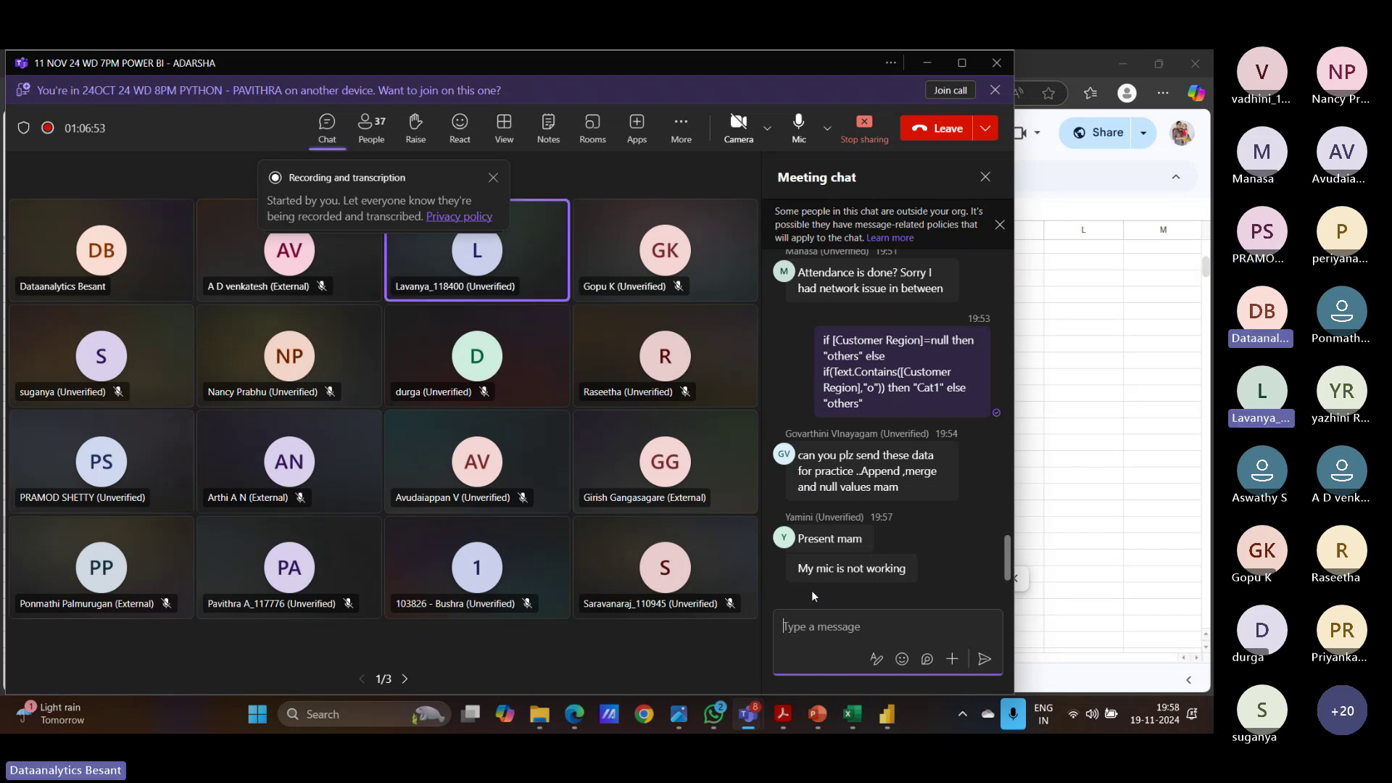
{"action": "mouse_move", "coordinate": [853, 545]}
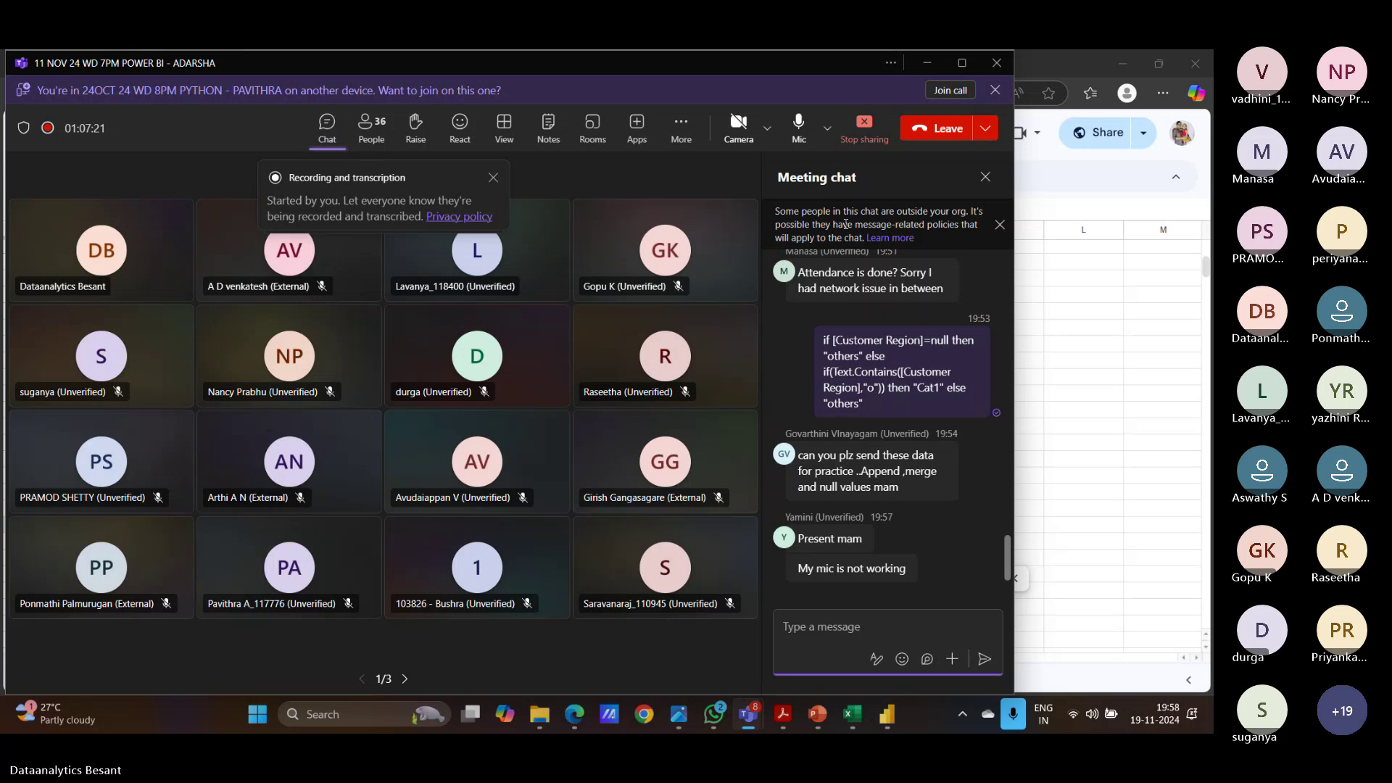
Step: Minimize the browser window and stop sharing the screen in the Teams meeting
{"action": "left_click", "coordinate": [1120, 58]}
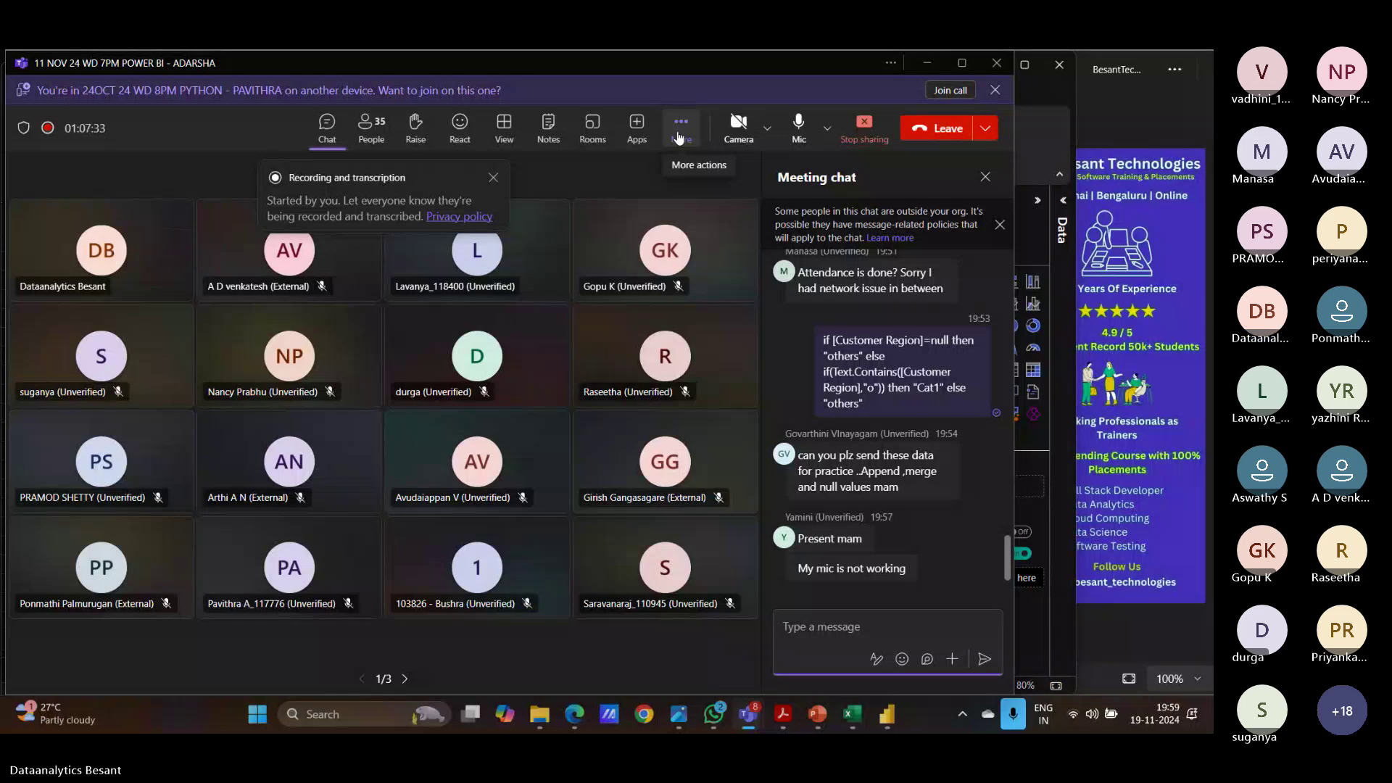
{"action": "left_click", "coordinate": [678, 137]}
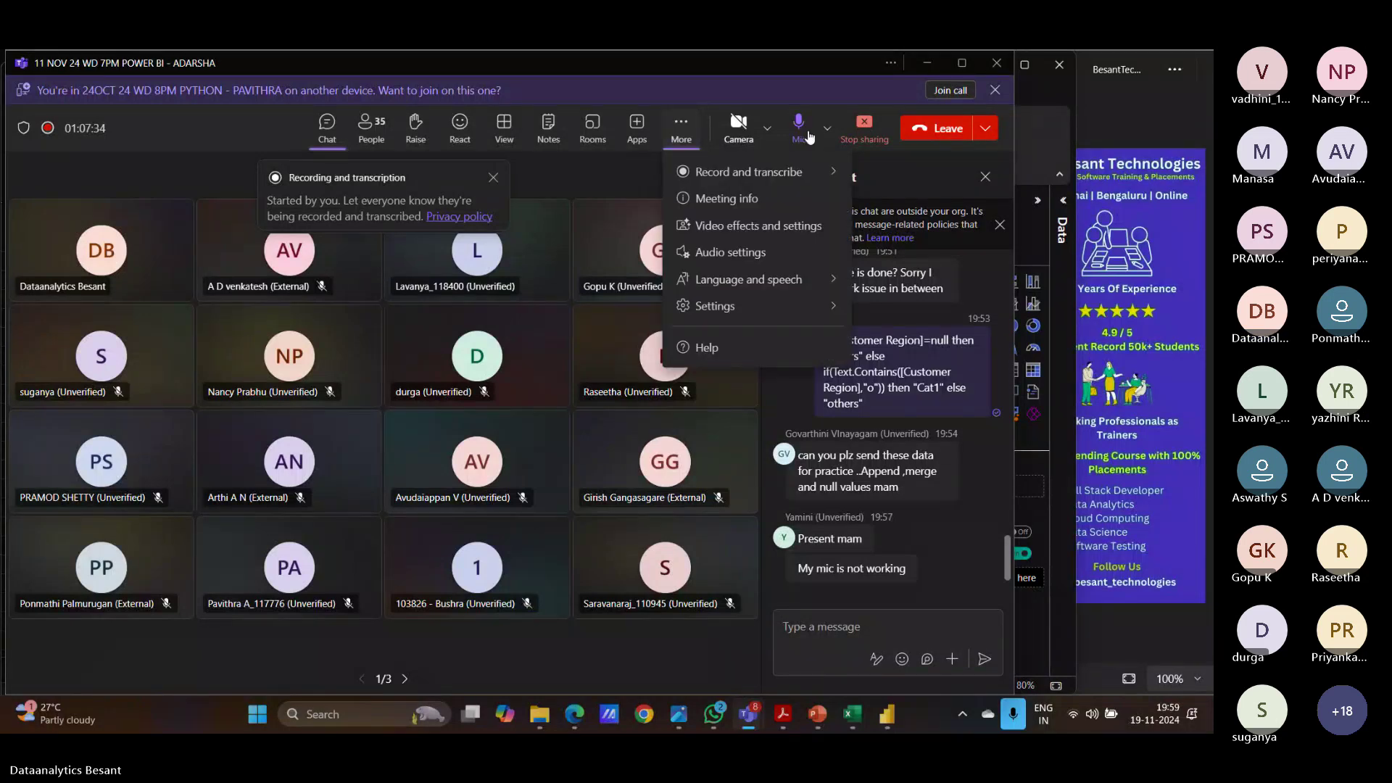
{"action": "left_click", "coordinate": [856, 137]}
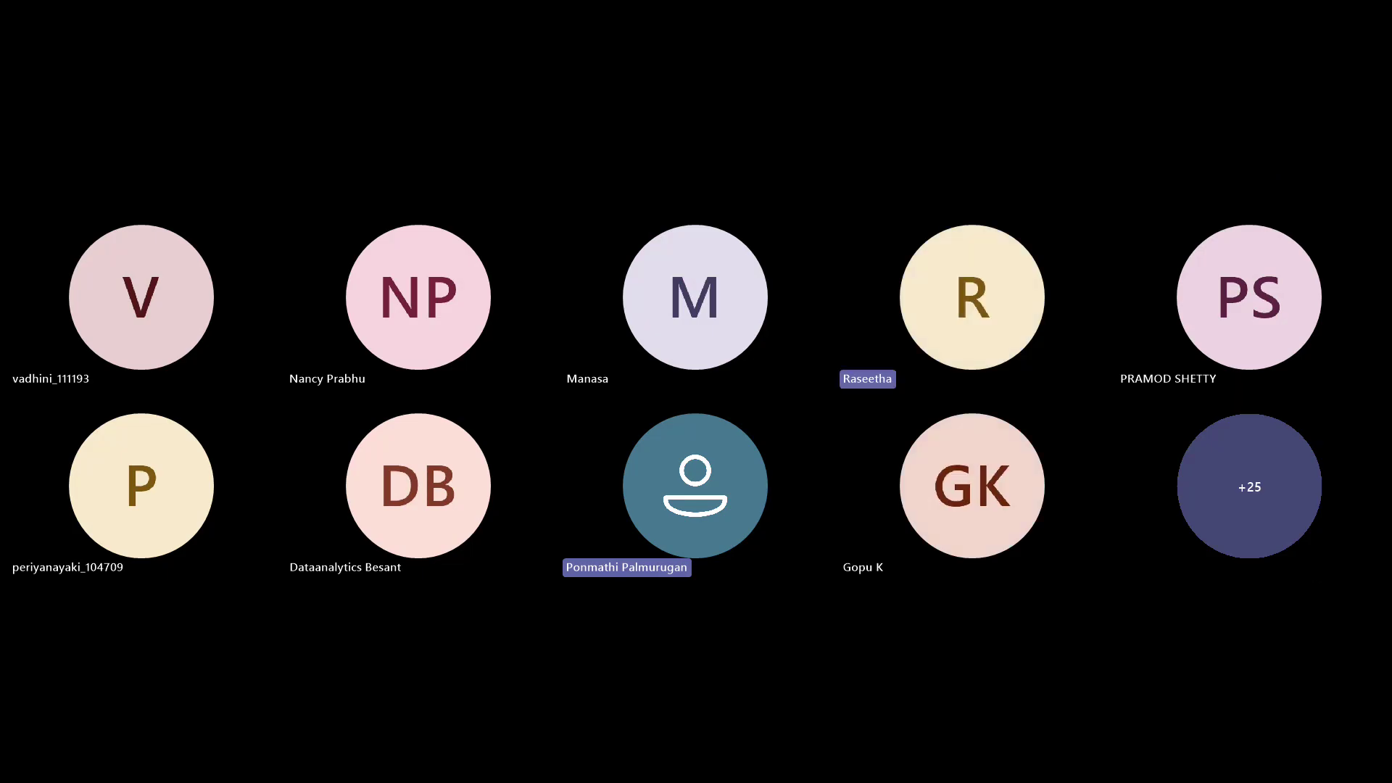